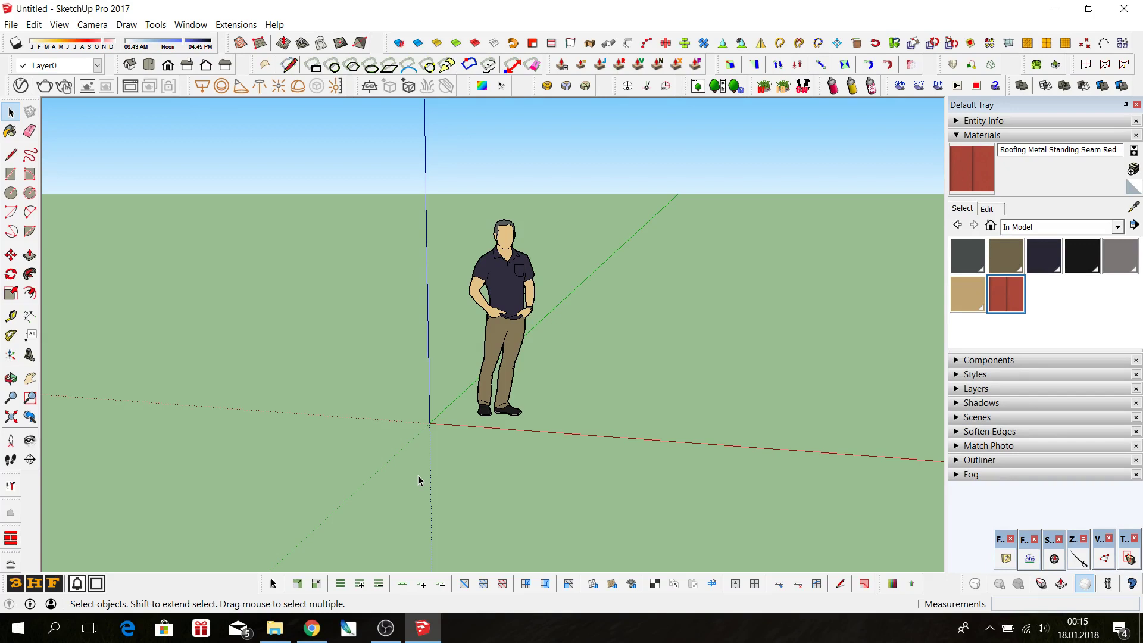
# - Orbit and zoom the view to look down on the ground plane near the origin
pyautogui.scroll(-1, 509, 367)
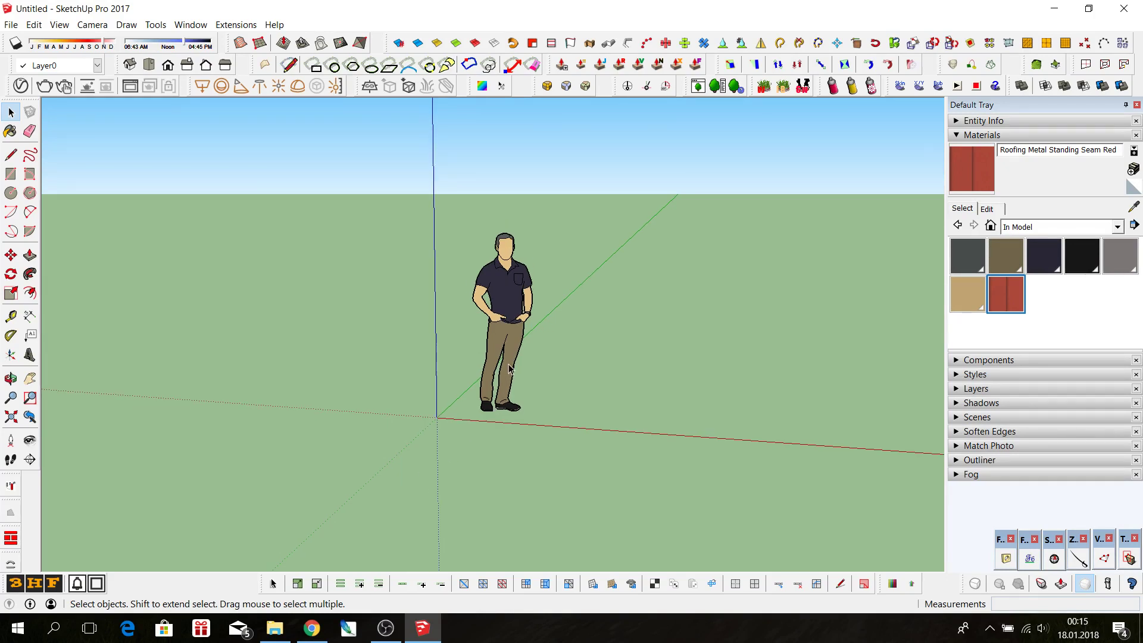
pyautogui.scroll(-1, 509, 367)
pyautogui.moveTo(509, 368); pyautogui.dragTo(495, 379, button='middle')
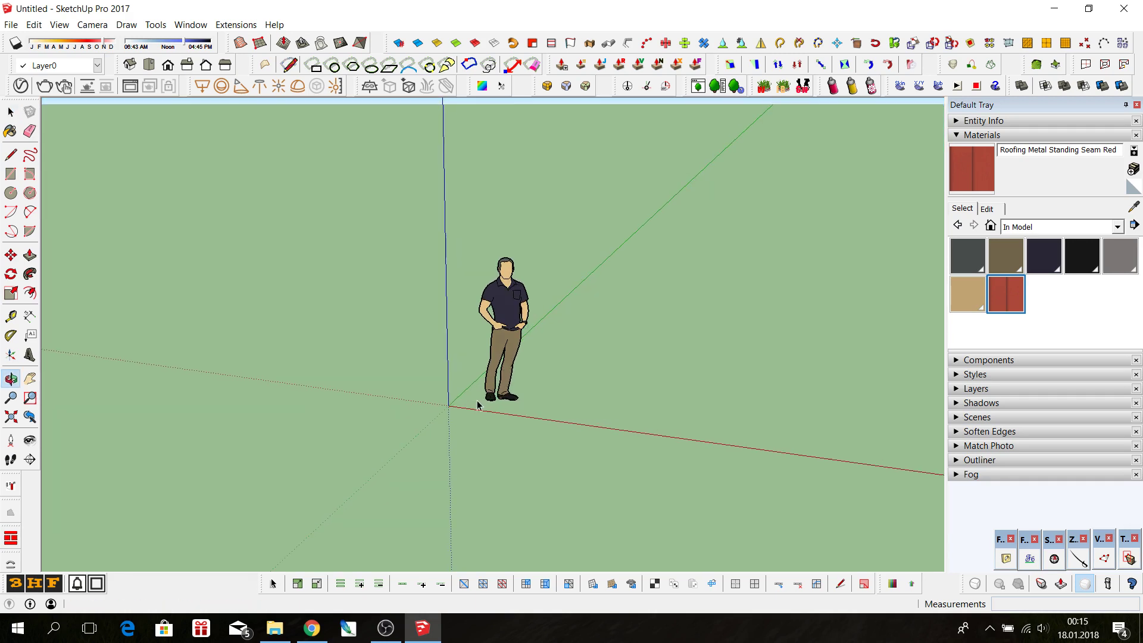
pyautogui.scroll(-1, 496, 379)
pyautogui.scroll(2, 507, 372)
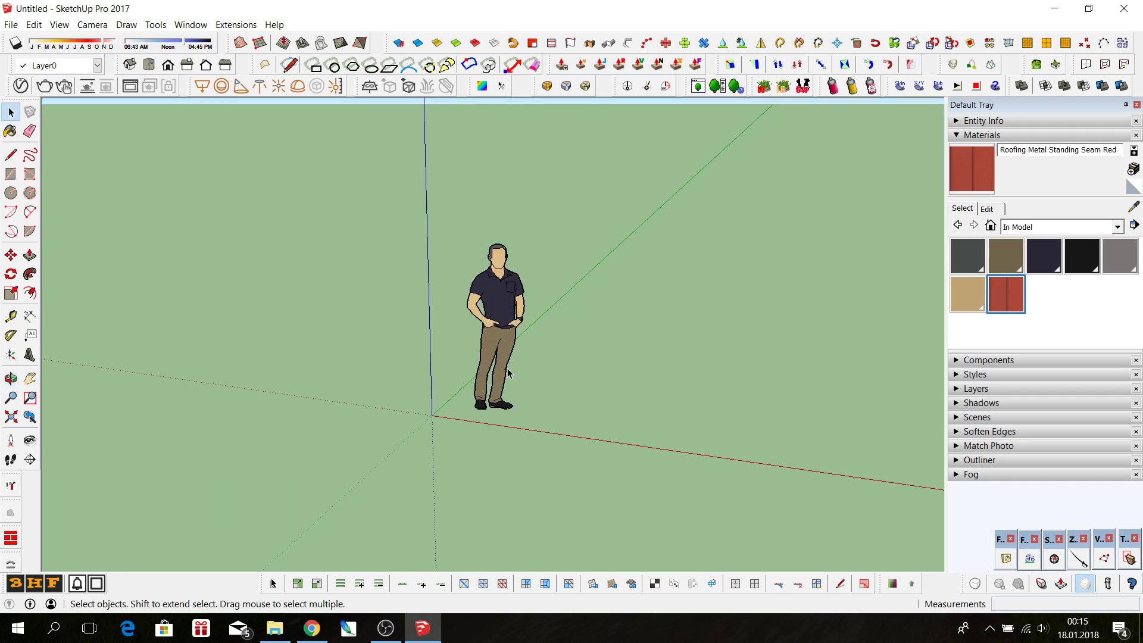
pyautogui.scroll(2, 497, 398)
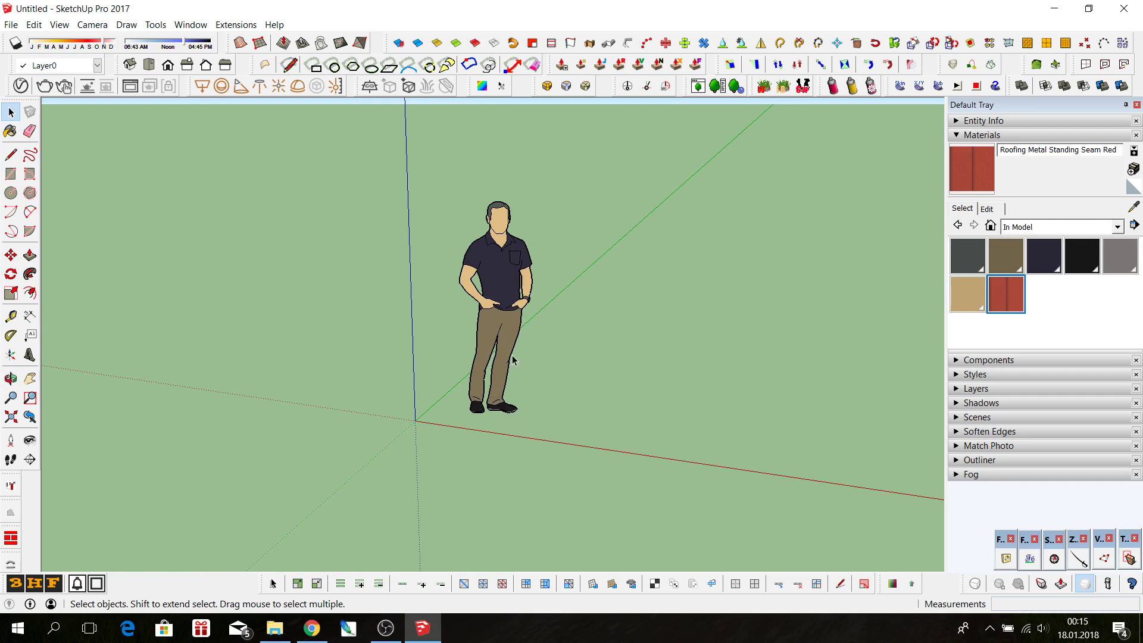
pyautogui.scroll(-2, 513, 360)
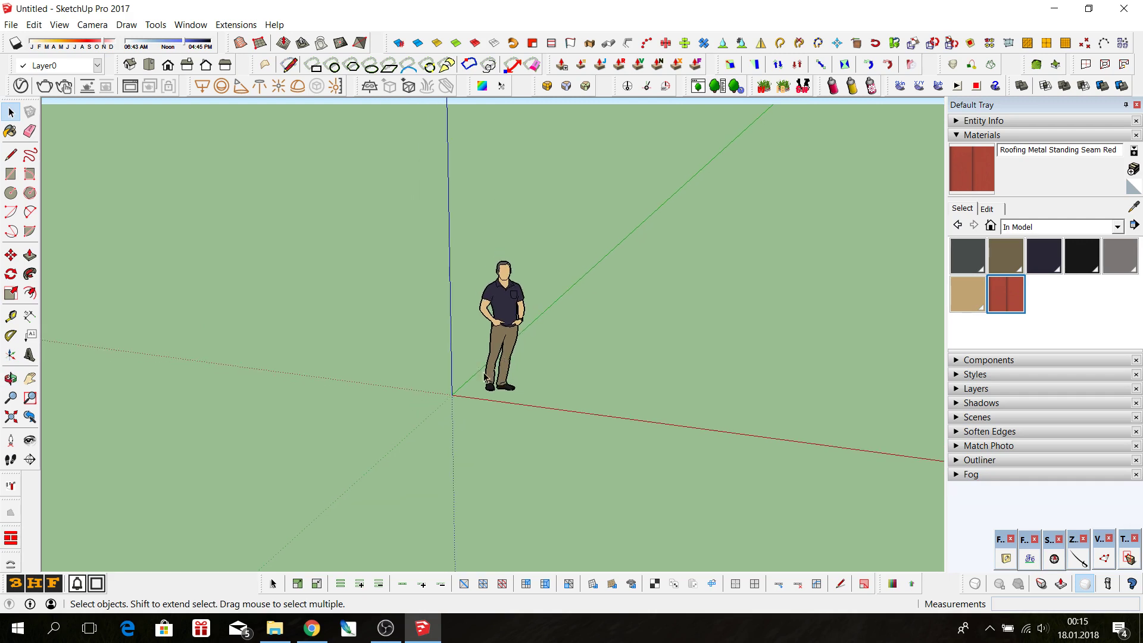
# - Draw the first 2 Point Arc along the red axis, starting at the origin
pyautogui.click(30, 212)
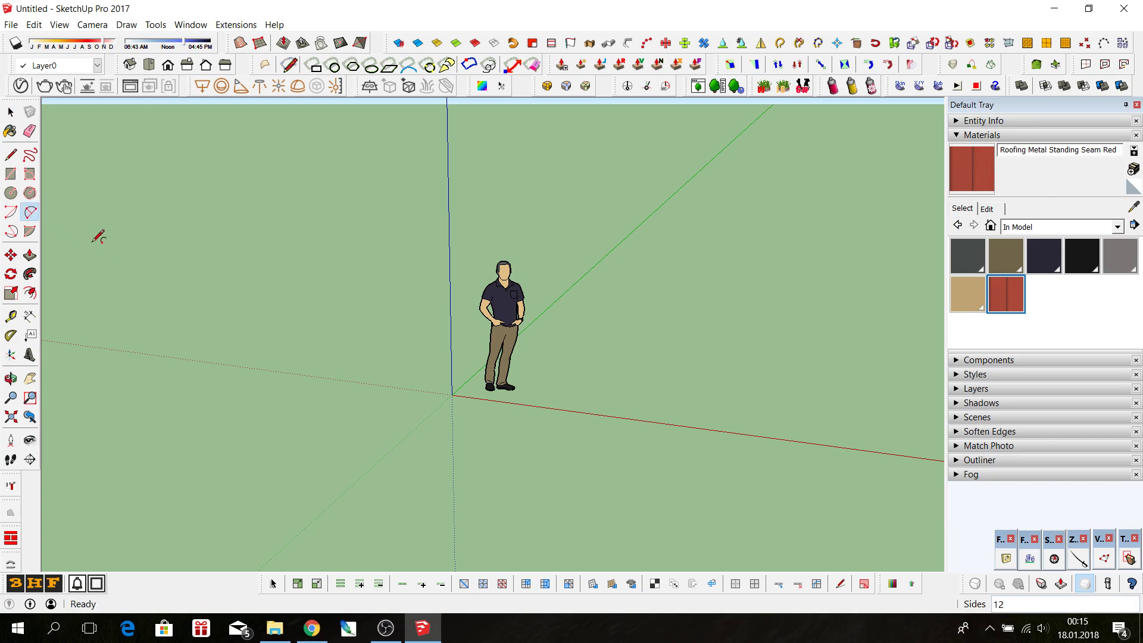
pyautogui.scroll(-2, 498, 306)
pyautogui.scroll(2, 497, 384)
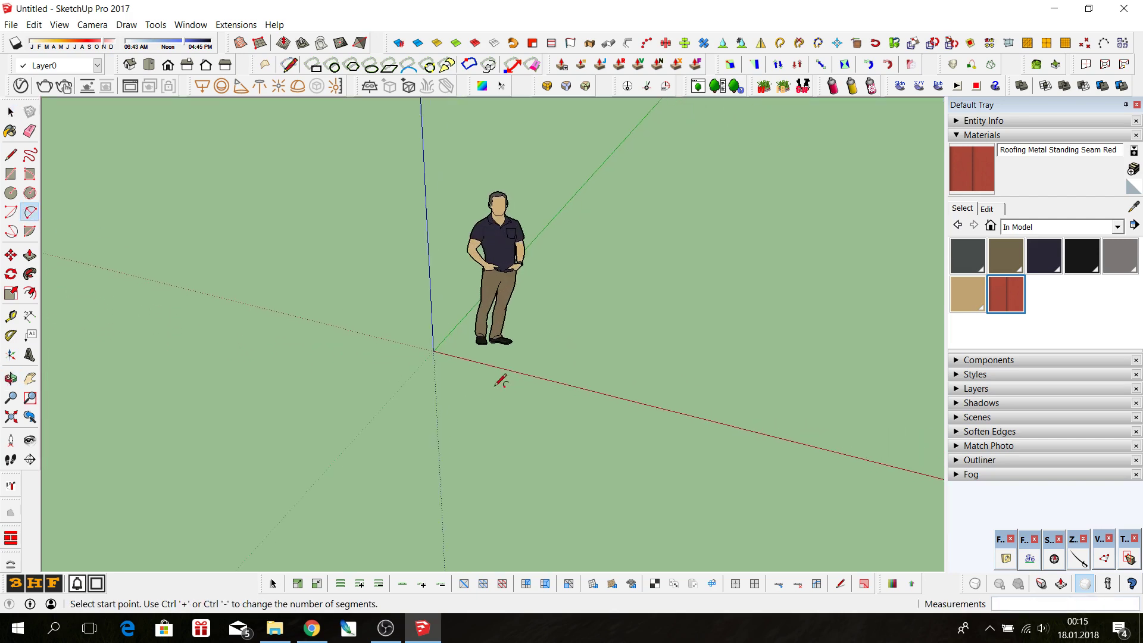
pyautogui.click(434, 351)
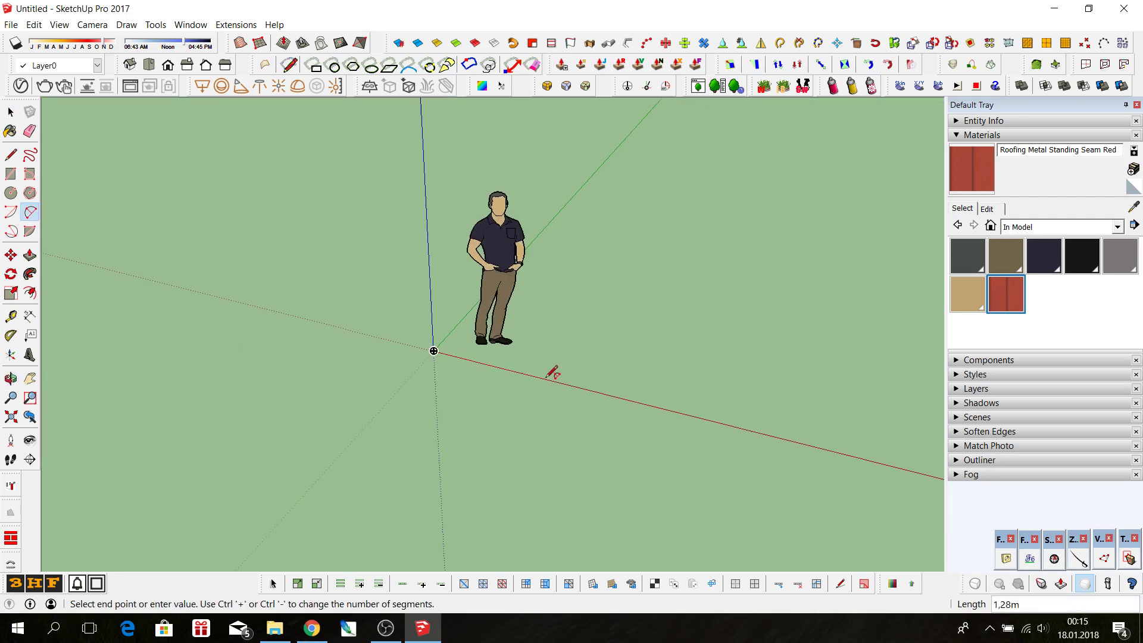
pyautogui.click(548, 376)
pyautogui.scroll(2, 534, 386)
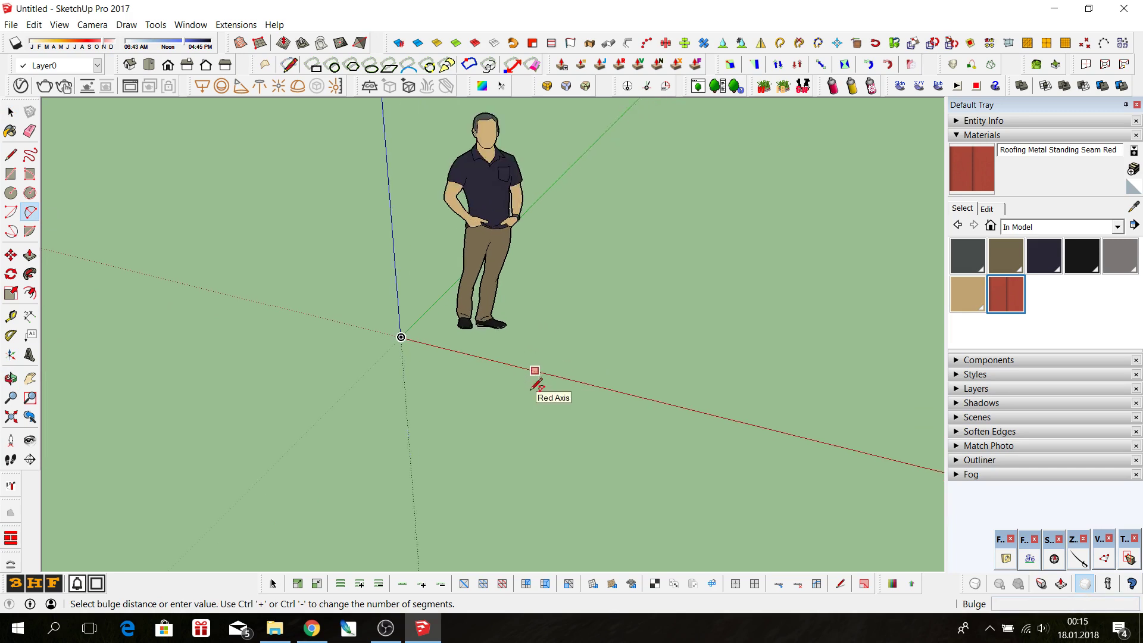
pyautogui.scroll(2, 531, 390)
pyautogui.click(501, 374)
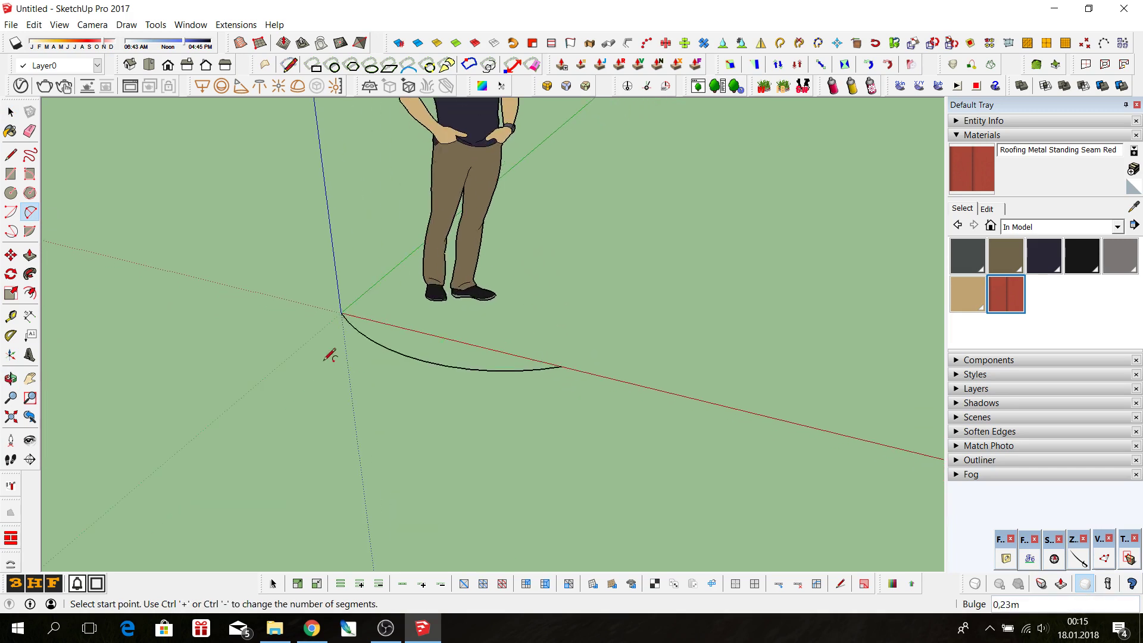
pyautogui.scroll(-2, 275, 317)
pyautogui.scroll(-2, 276, 317)
pyautogui.scroll(3, 424, 343)
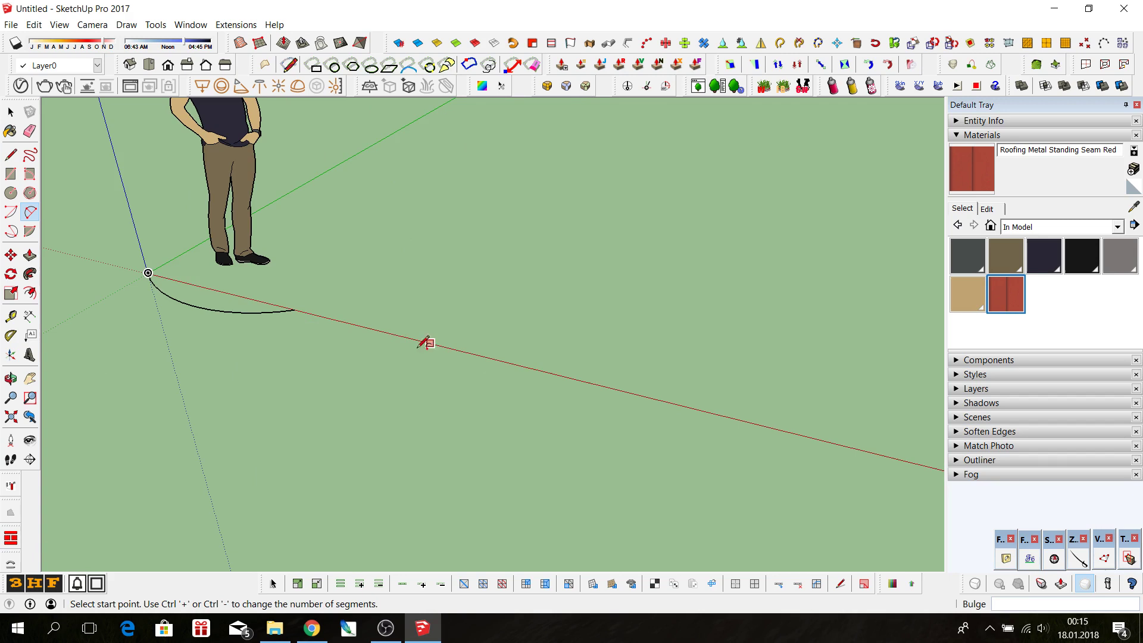
# - Draw a second arc further along the red axis, bulging the opposite way
pyautogui.click(371, 328)
pyautogui.click(544, 371)
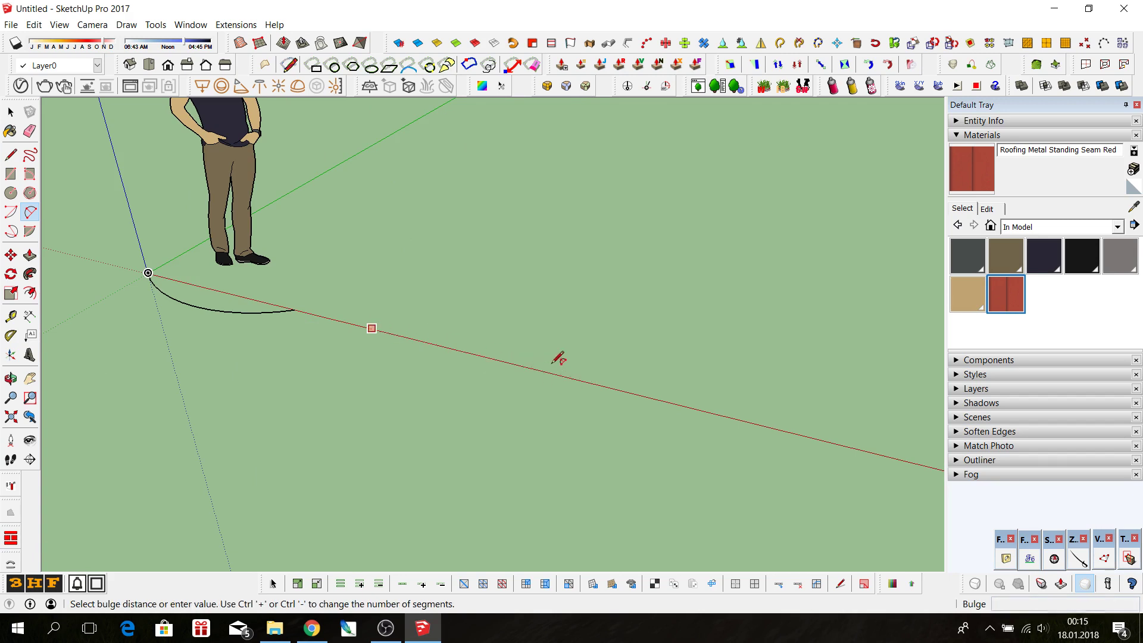
pyautogui.click(571, 344)
pyautogui.scroll(-2, 119, 305)
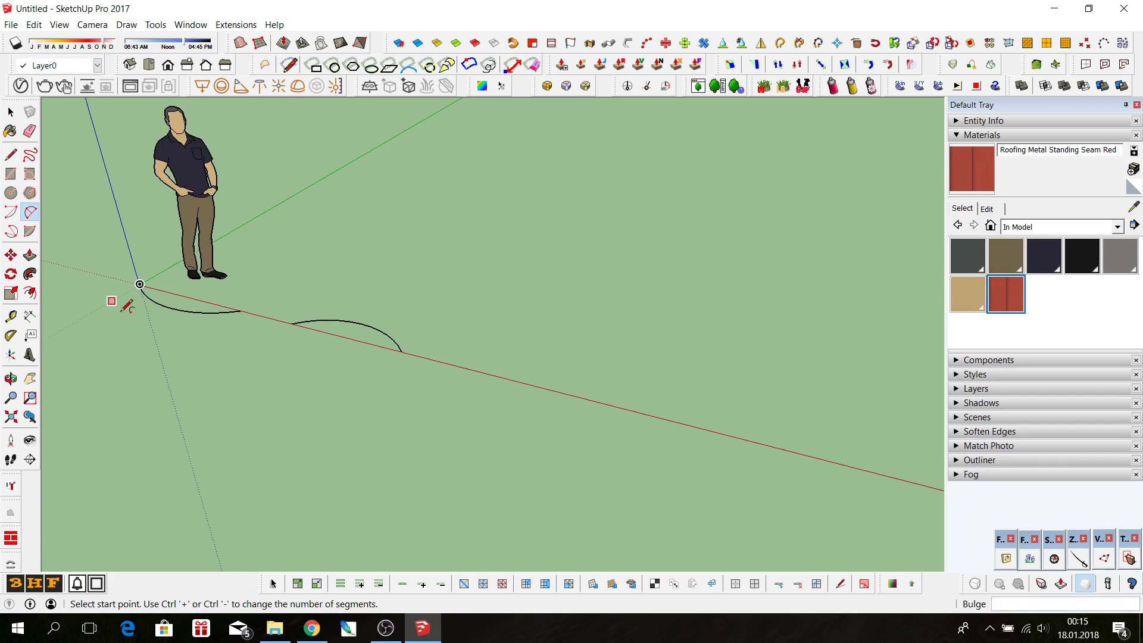
pyautogui.scroll(-1, 377, 386)
pyautogui.scroll(2, 491, 387)
# - Draw a third arc plus a tangent arc to form the S-curve, then orbit along the row
pyautogui.click(347, 344)
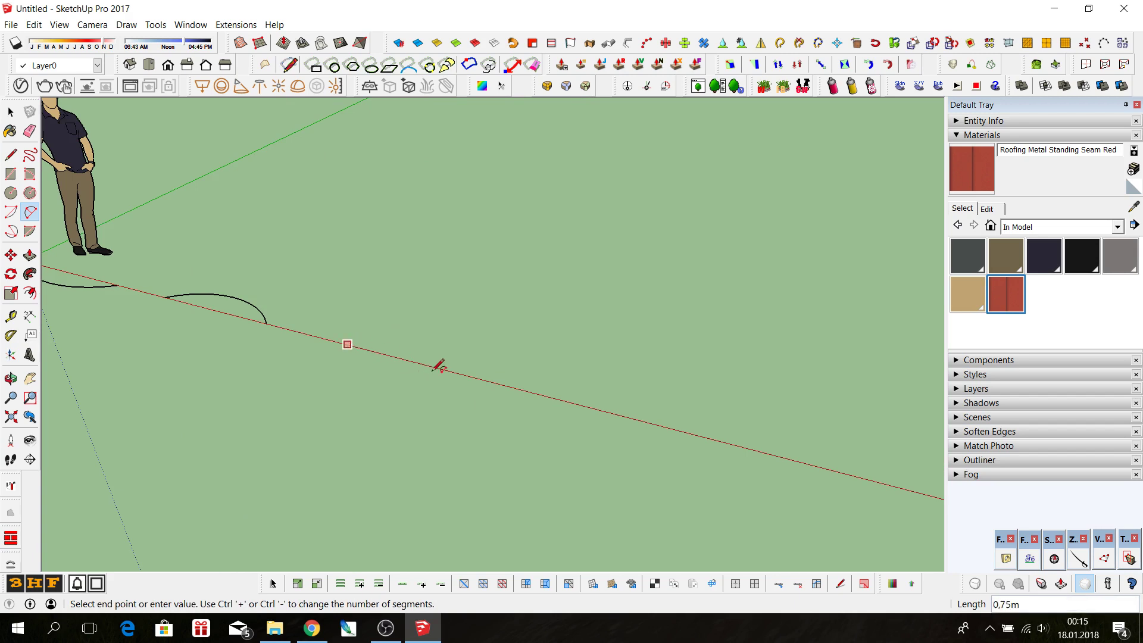
pyautogui.click(474, 375)
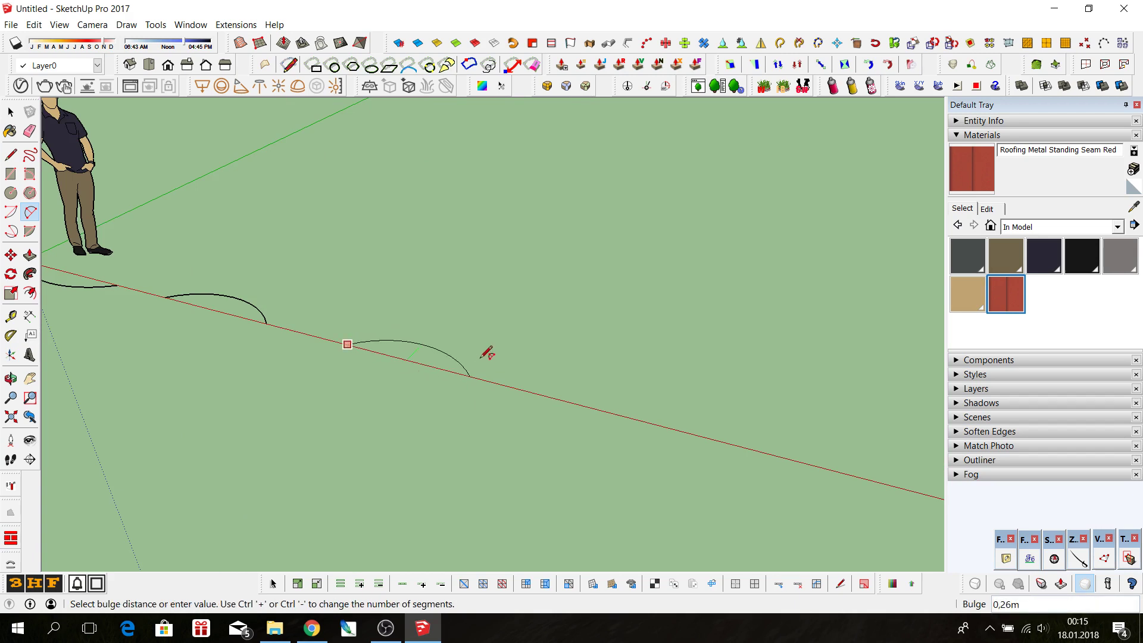
pyautogui.click(487, 353)
pyautogui.click(470, 376)
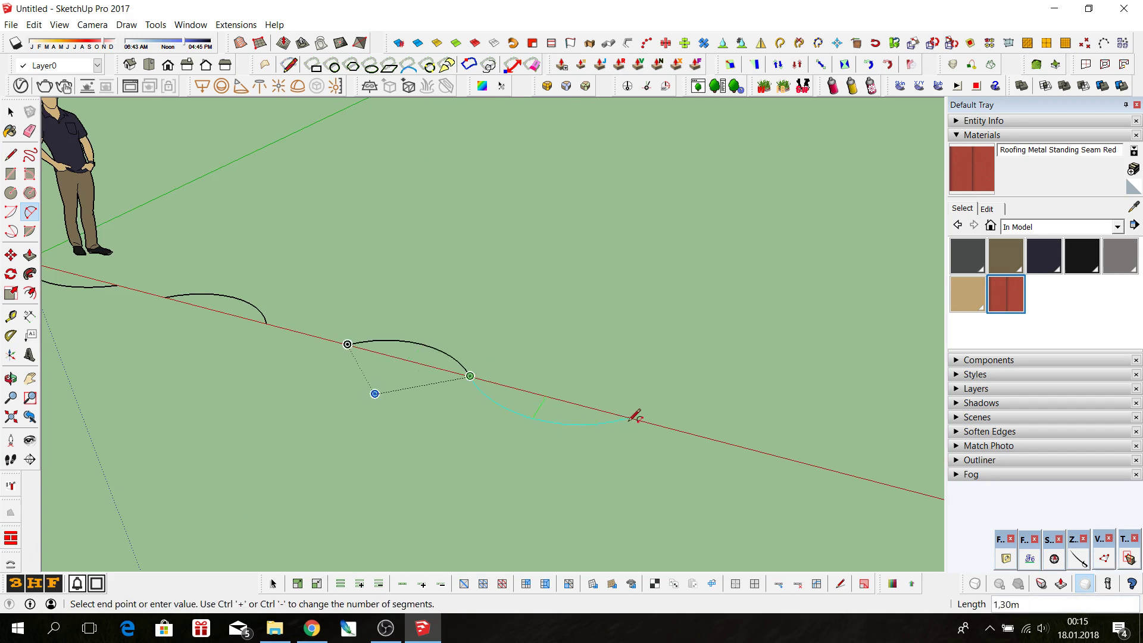
pyautogui.click(631, 417)
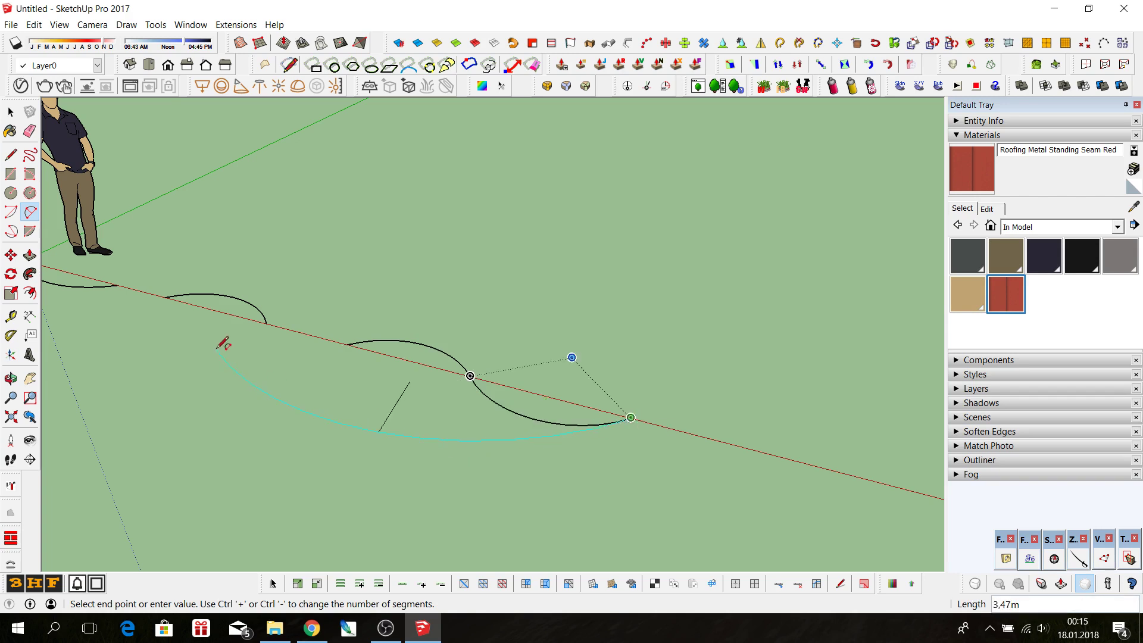
pyautogui.press('Escape')
pyautogui.press('space')
pyautogui.moveTo(581, 373)
pyautogui.mouseDown(button='middle')
pyautogui.moveTo(480, 409)
pyautogui.moveTo(617, 329)
pyautogui.moveTo(484, 395)
pyautogui.moveTo(310, 347)
pyautogui.mouseUp(button='middle')
# - Extrude the first arc straight up along the blue axis into a curved wall
pyautogui.click(264, 306)
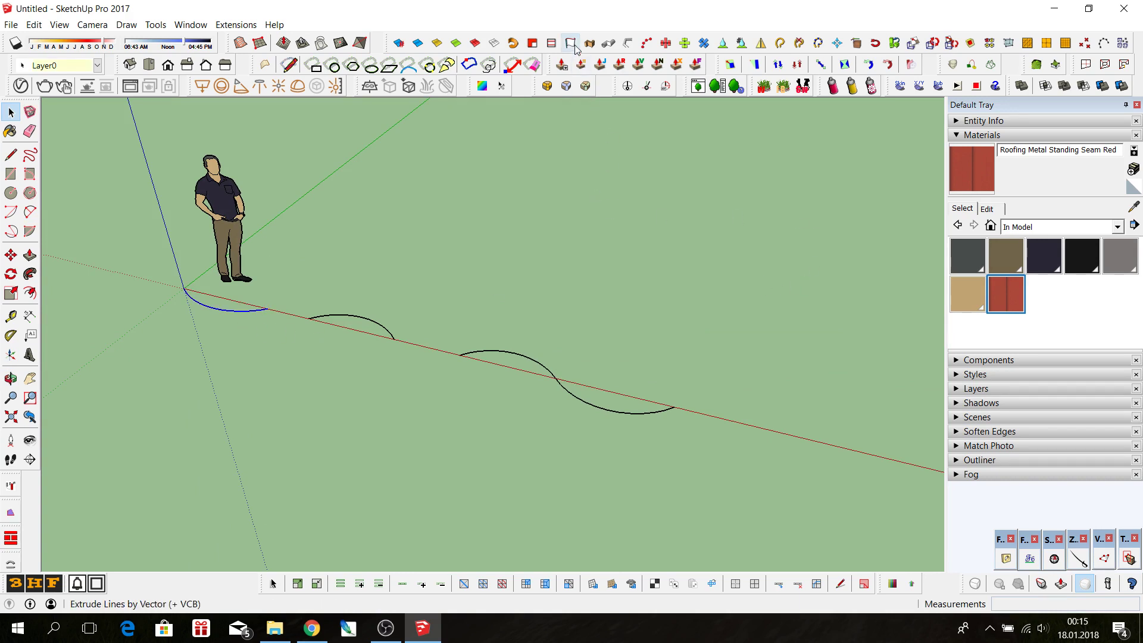
pyautogui.click(581, 64)
pyautogui.click(267, 308)
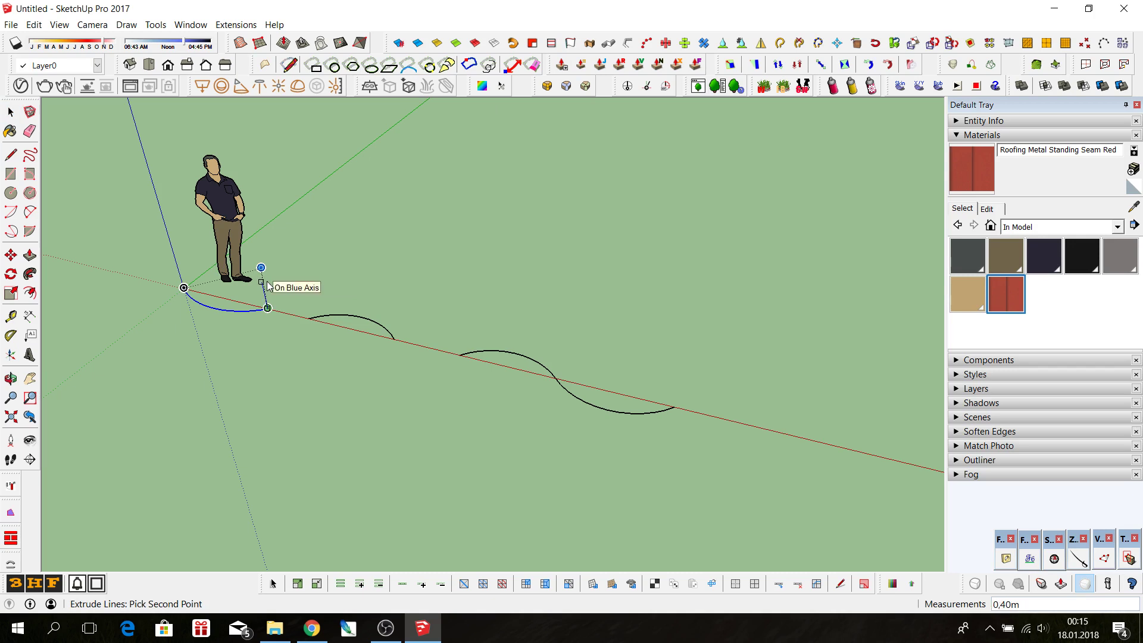
pyautogui.click(267, 286)
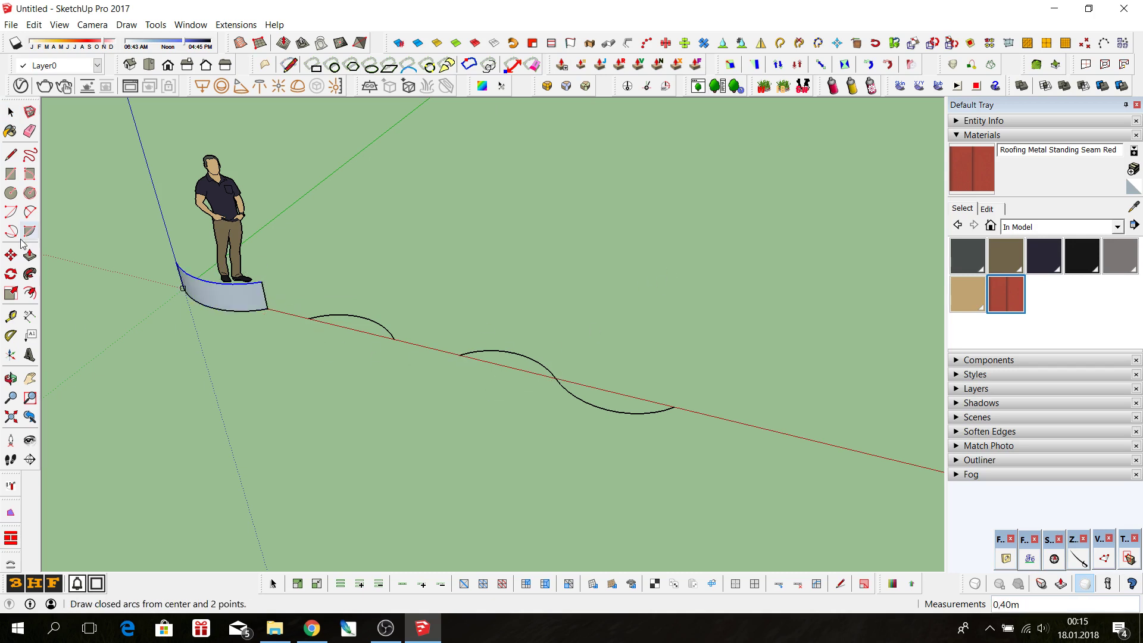
pyautogui.click(11, 111)
# - Extrude the second arc straight up into a curved wall
pyautogui.click(384, 327)
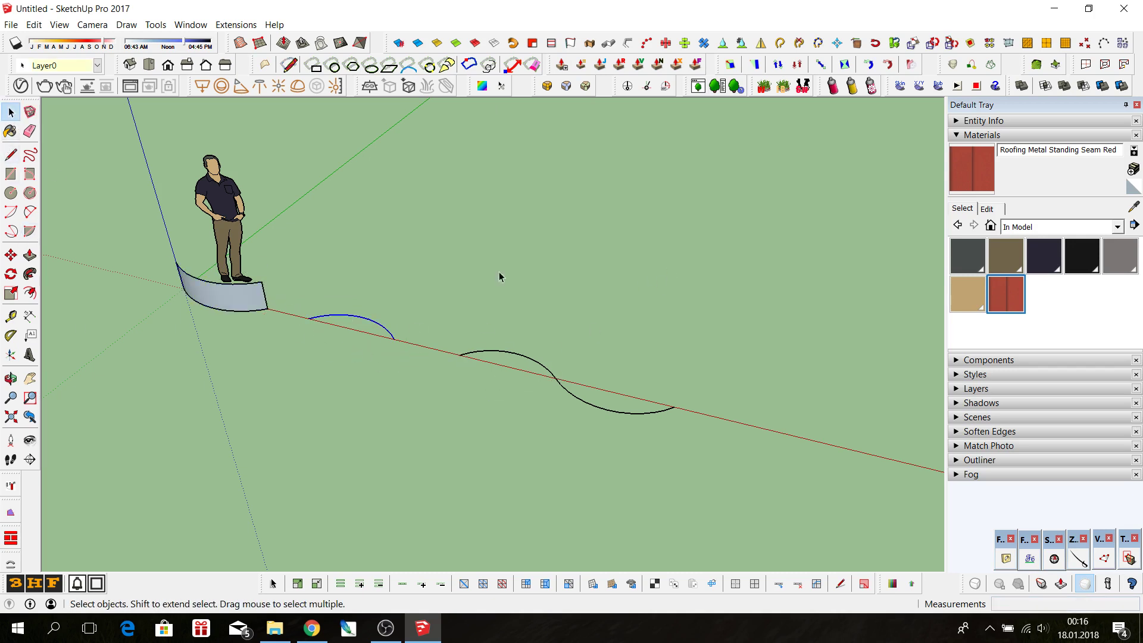
pyautogui.click(570, 43)
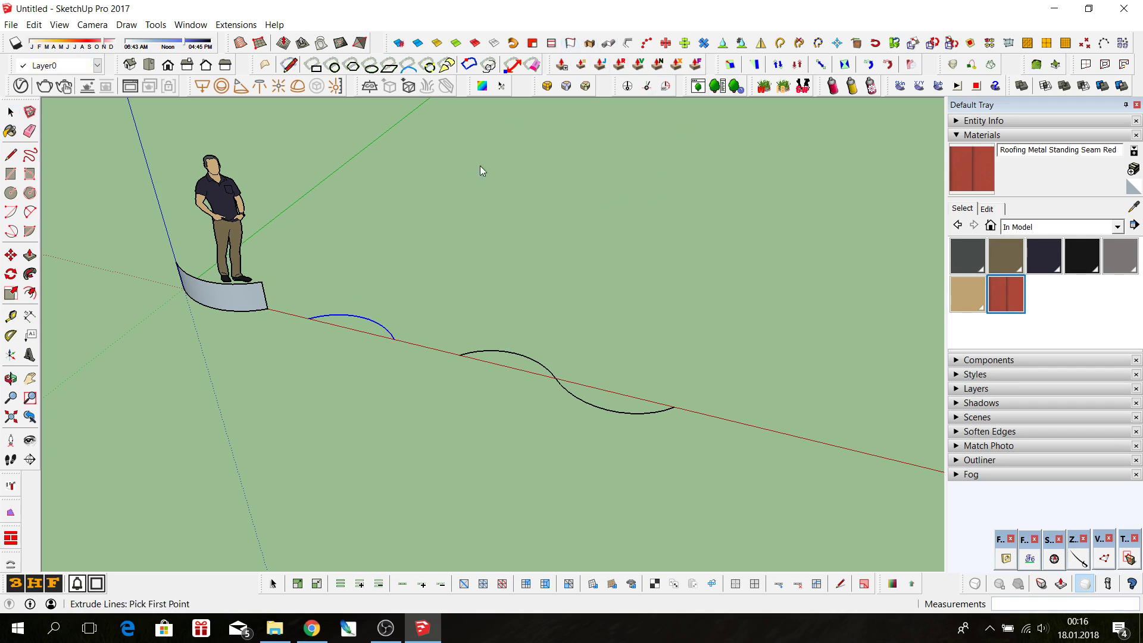
pyautogui.click(308, 317)
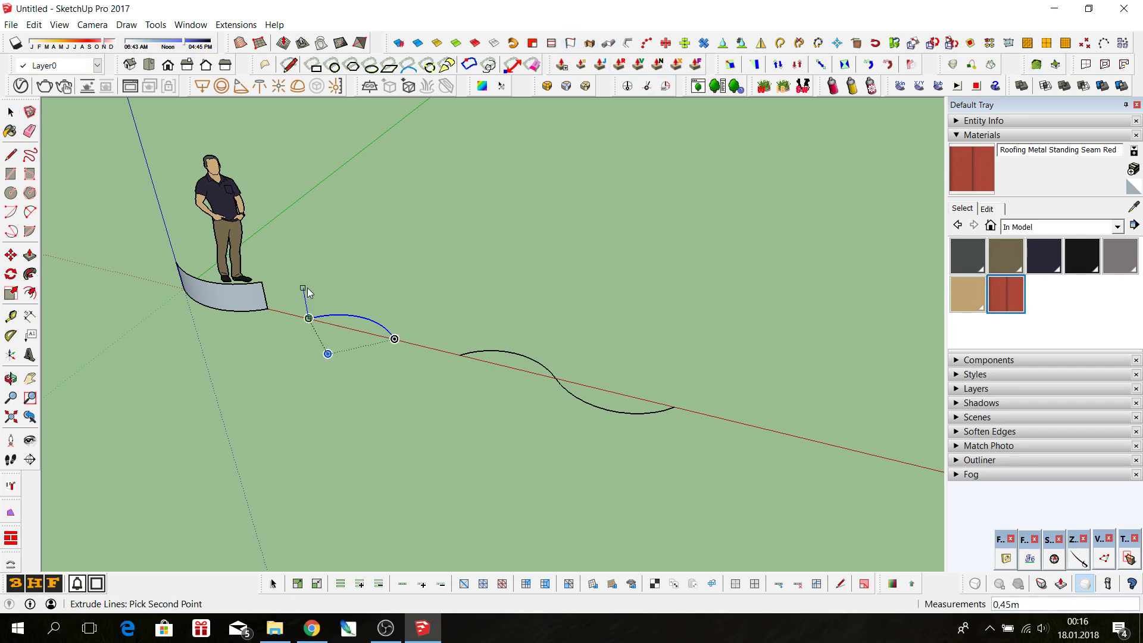
pyautogui.click(264, 292)
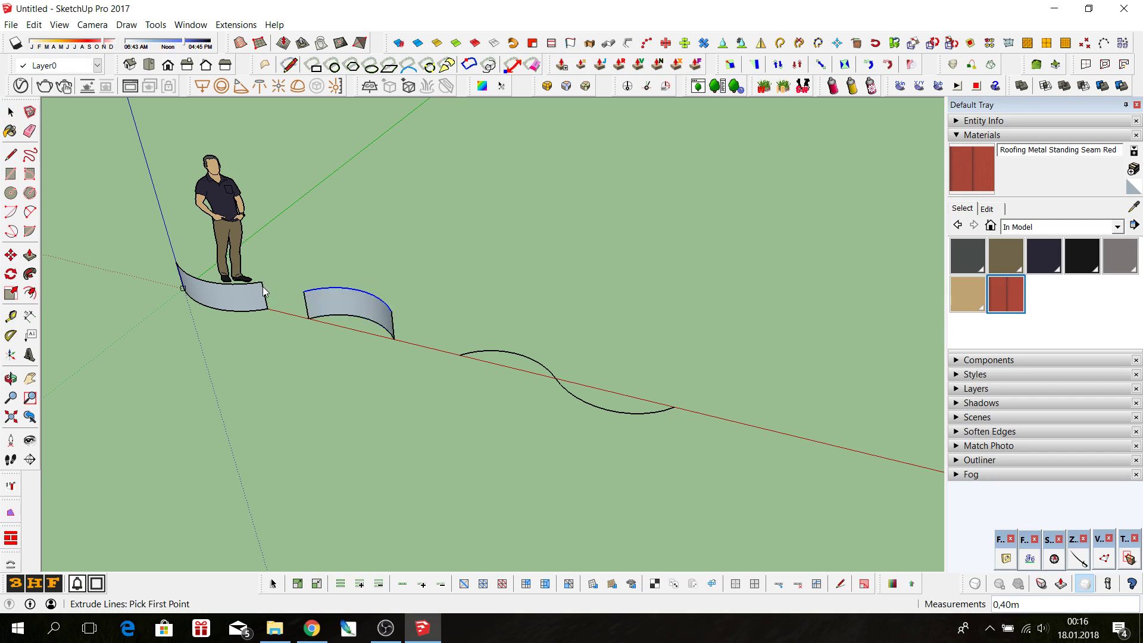
pyautogui.press('space')
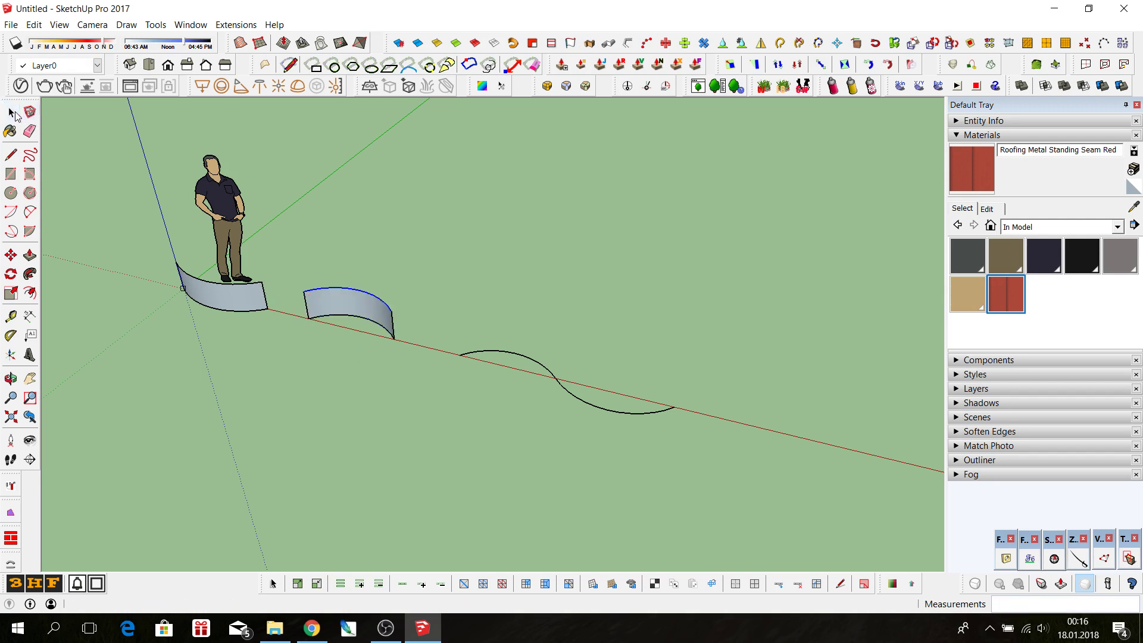
# - Extrude both halves of the S-shaped curve upward into a wavy wall
pyautogui.moveTo(465, 474); pyautogui.dragTo(465, 473)
pyautogui.click(571, 42)
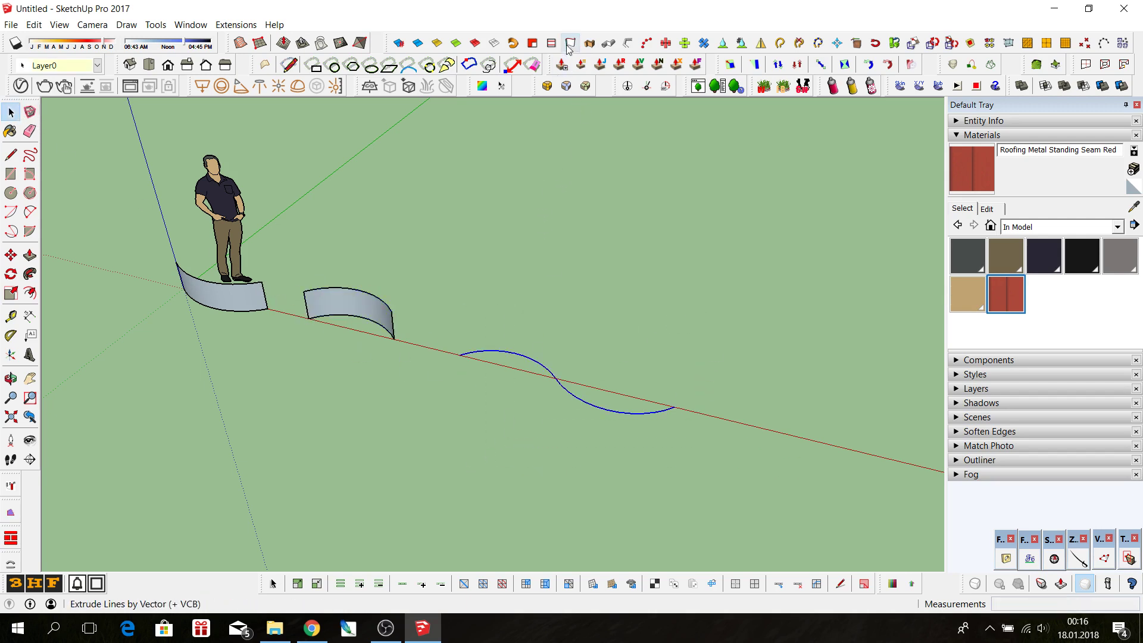
pyautogui.click(459, 355)
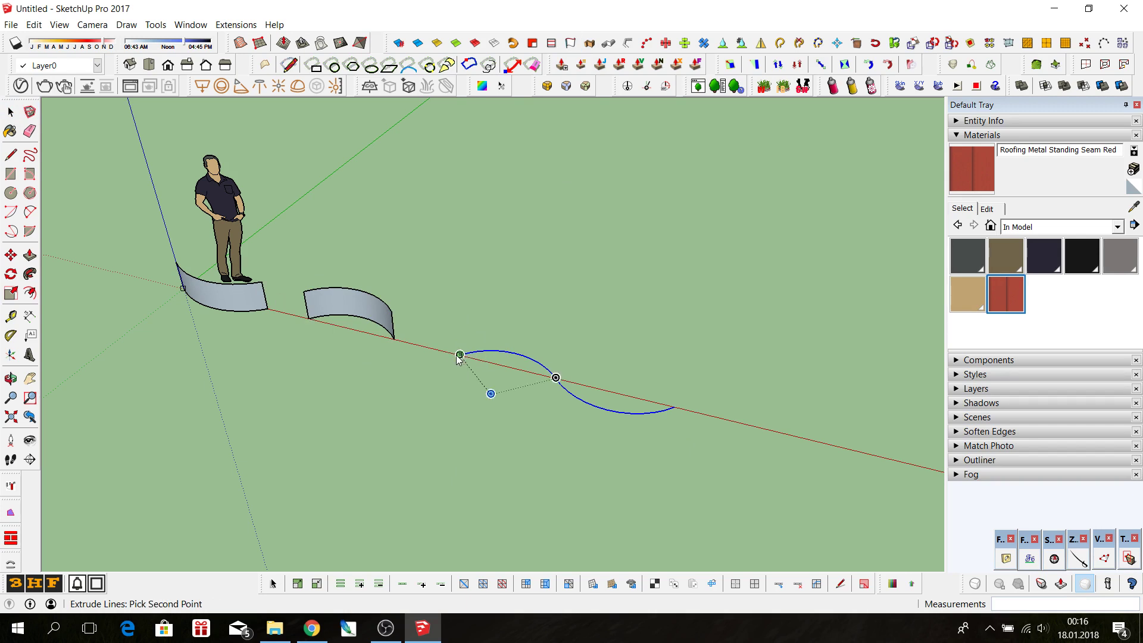
pyautogui.click(459, 302)
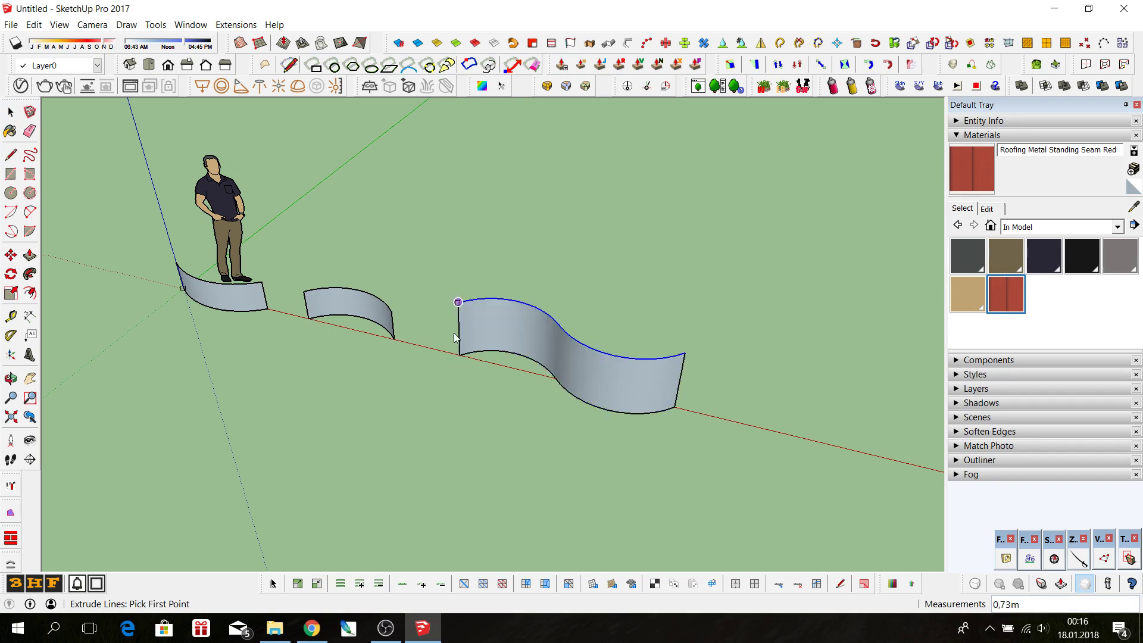
pyautogui.click(11, 112)
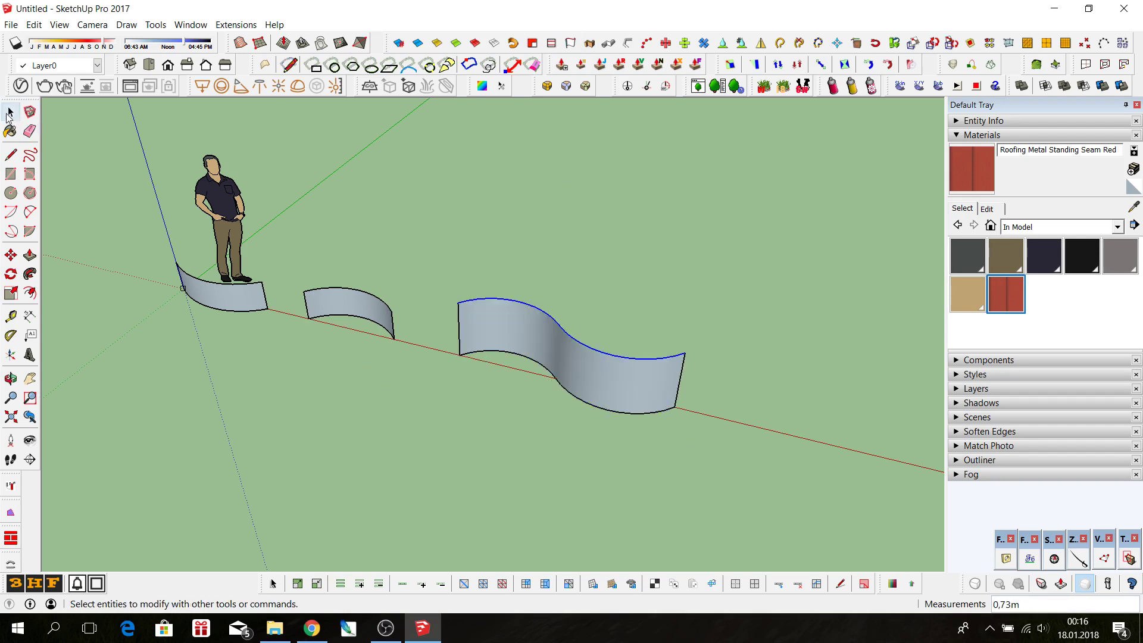
# - Select all three curved walls, apply Reverse Faces, then deselect them
pyautogui.doubleClick(542, 349)
pyautogui.keyDown('shift'); pyautogui.doubleClick(381, 325); pyautogui.keyUp('shift')
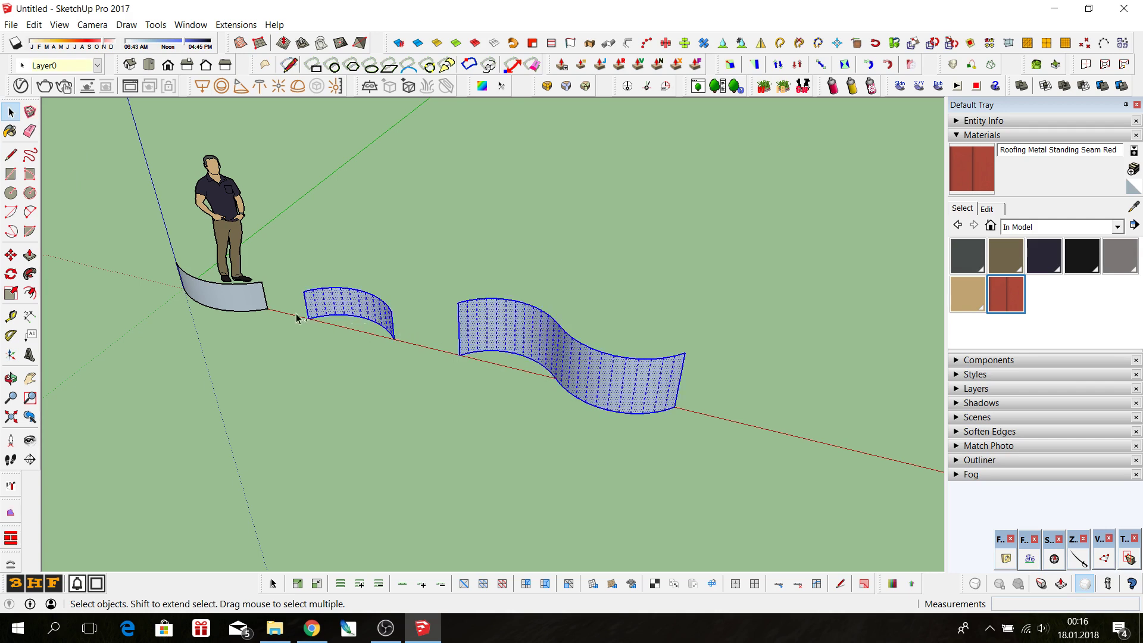
pyautogui.keyDown('shift'); pyautogui.doubleClick(249, 309); pyautogui.keyUp('shift')
pyautogui.rightClick(249, 309)
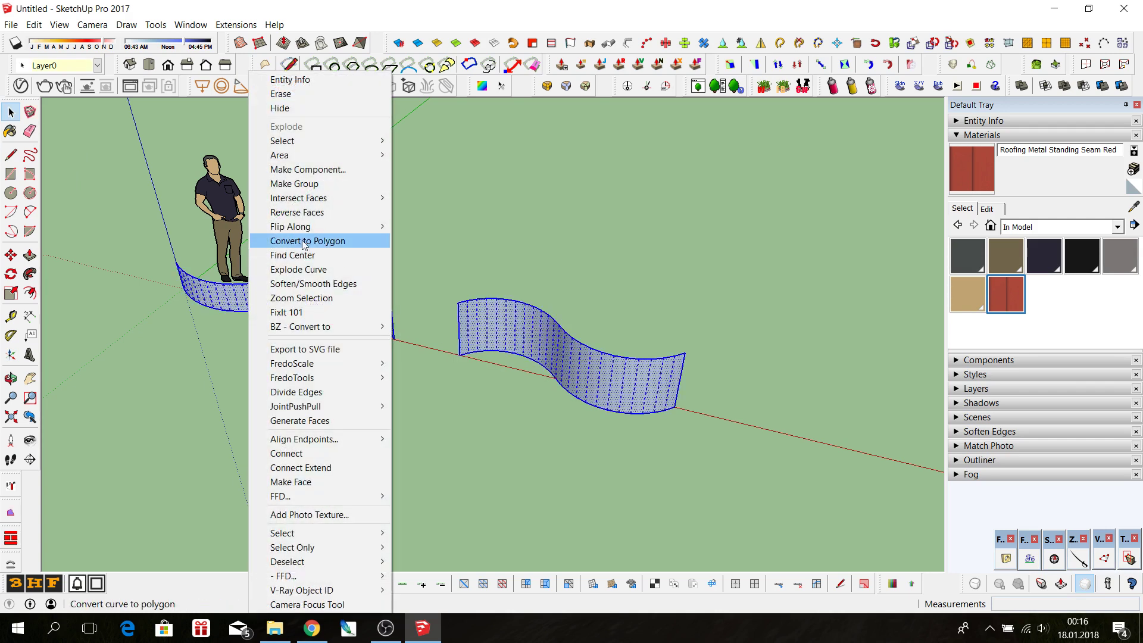
pyautogui.click(313, 213)
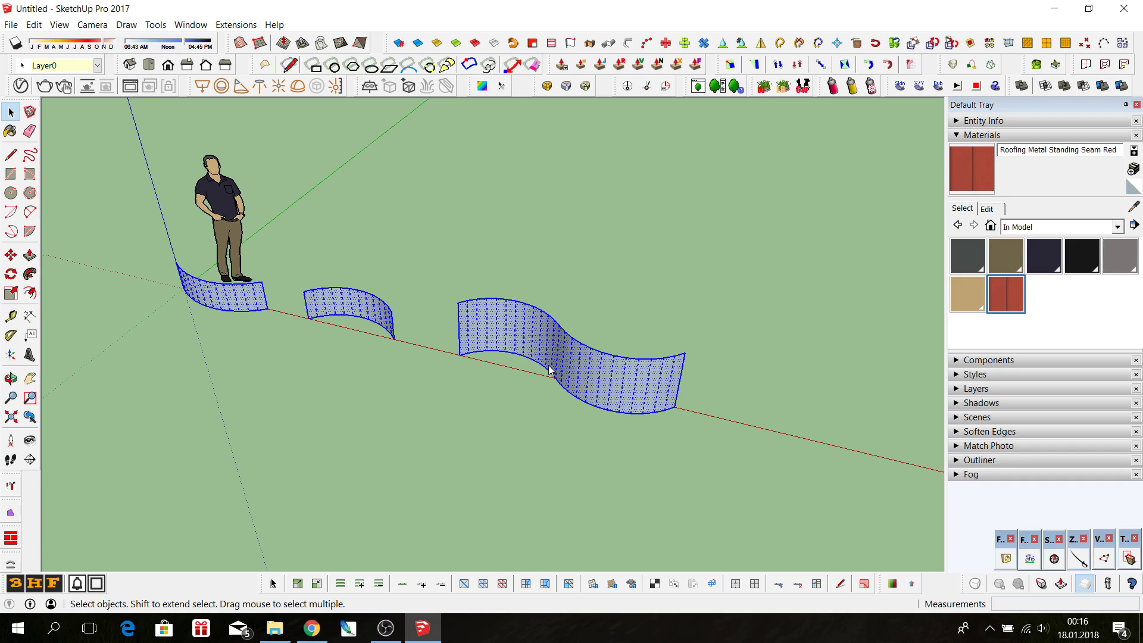
pyautogui.click(466, 395)
# - Orbit and zoom around the model to inspect the reversed walls
pyautogui.moveTo(514, 364)
pyautogui.mouseDown(button='middle')
pyautogui.moveTo(676, 260)
pyautogui.moveTo(416, 242)
pyautogui.moveTo(347, 311)
pyautogui.moveTo(558, 383)
pyautogui.moveTo(587, 357)
pyautogui.moveTo(480, 370)
pyautogui.moveTo(684, 362)
pyautogui.moveTo(903, 281)
pyautogui.moveTo(760, 230)
pyautogui.moveTo(396, 391)
pyautogui.mouseUp(button='middle')
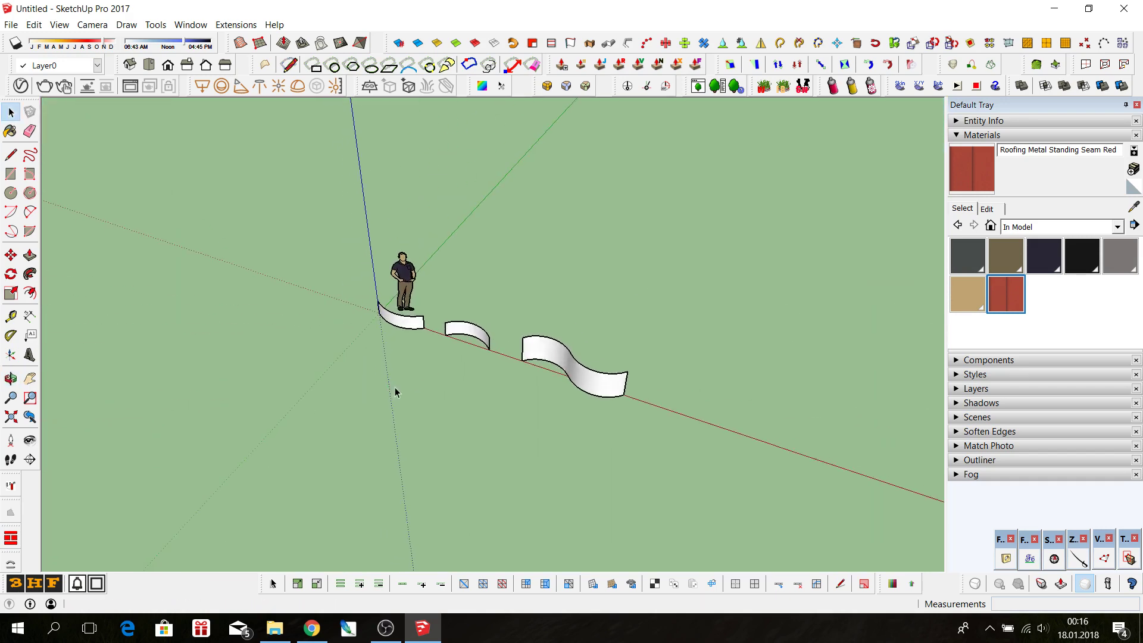
pyautogui.scroll(2, 388, 325)
pyautogui.scroll(1, 389, 325)
pyautogui.scroll(2, 374, 301)
pyautogui.scroll(1, 373, 296)
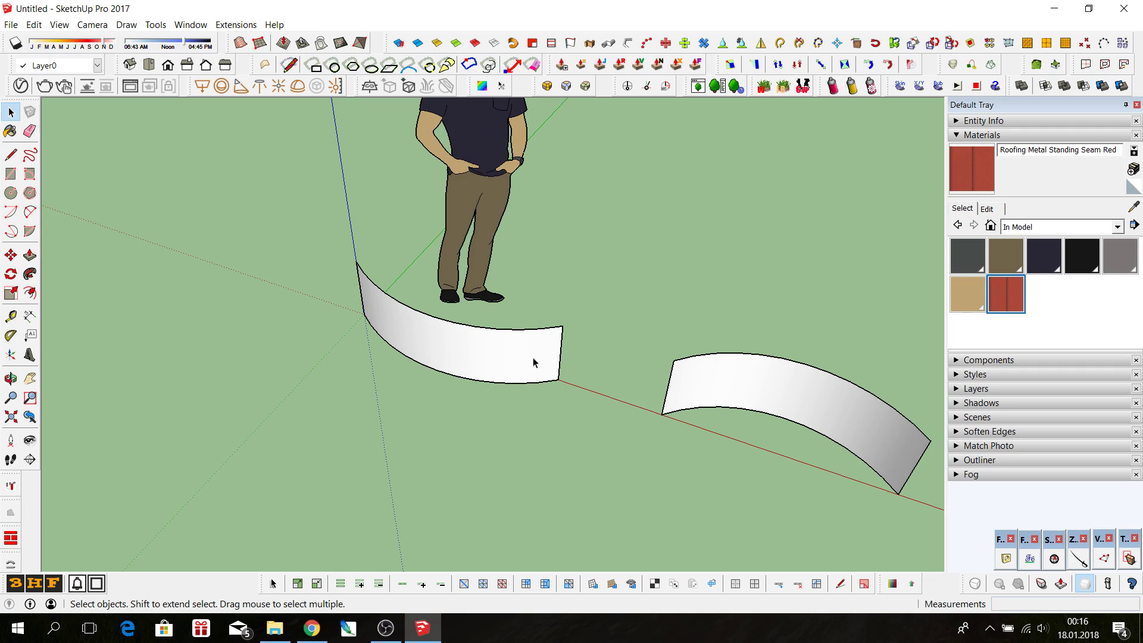
pyautogui.scroll(-1, 365, 321)
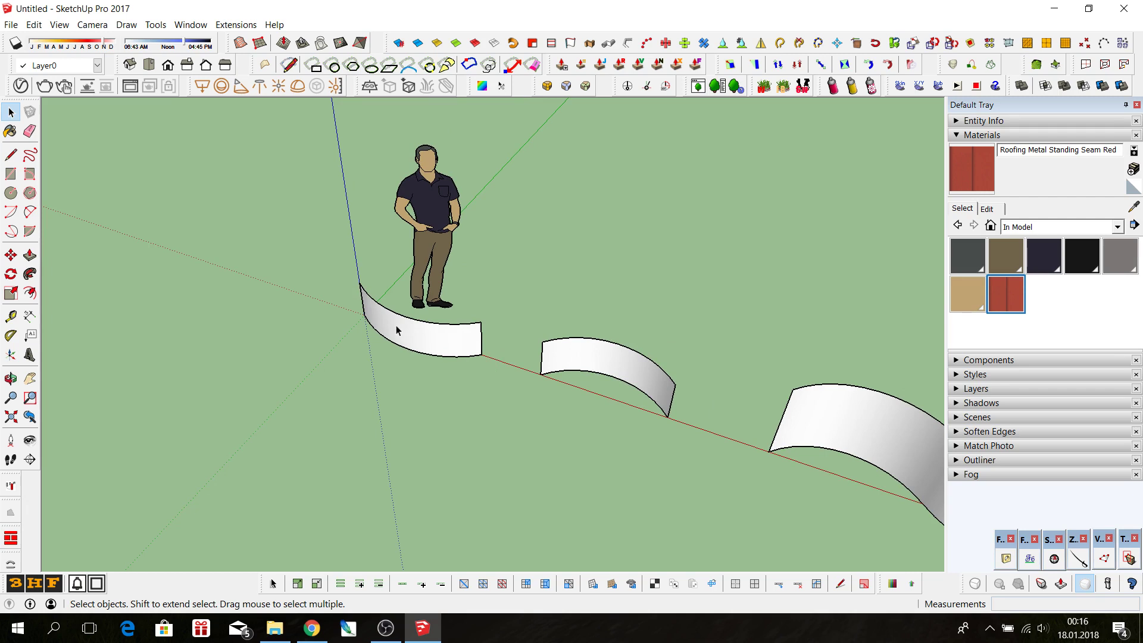
# - Draw edges from the left wall's two ends and a rectangle panel beside it
pyautogui.scroll(1, 386, 317)
pyautogui.press('r')
pyautogui.press('l')
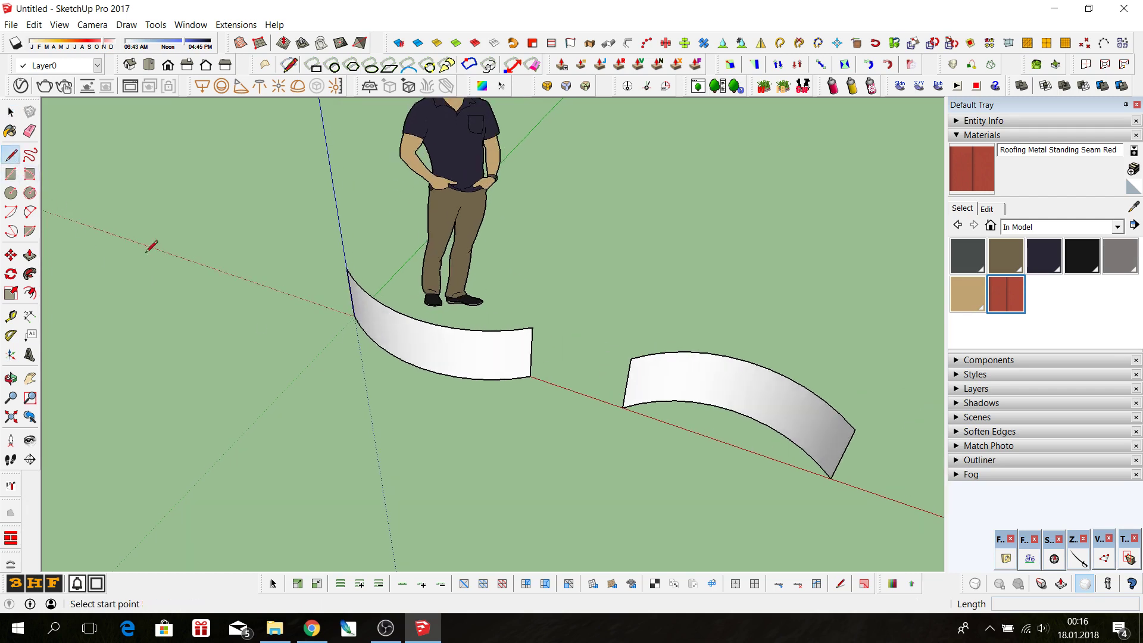
pyautogui.click(347, 268)
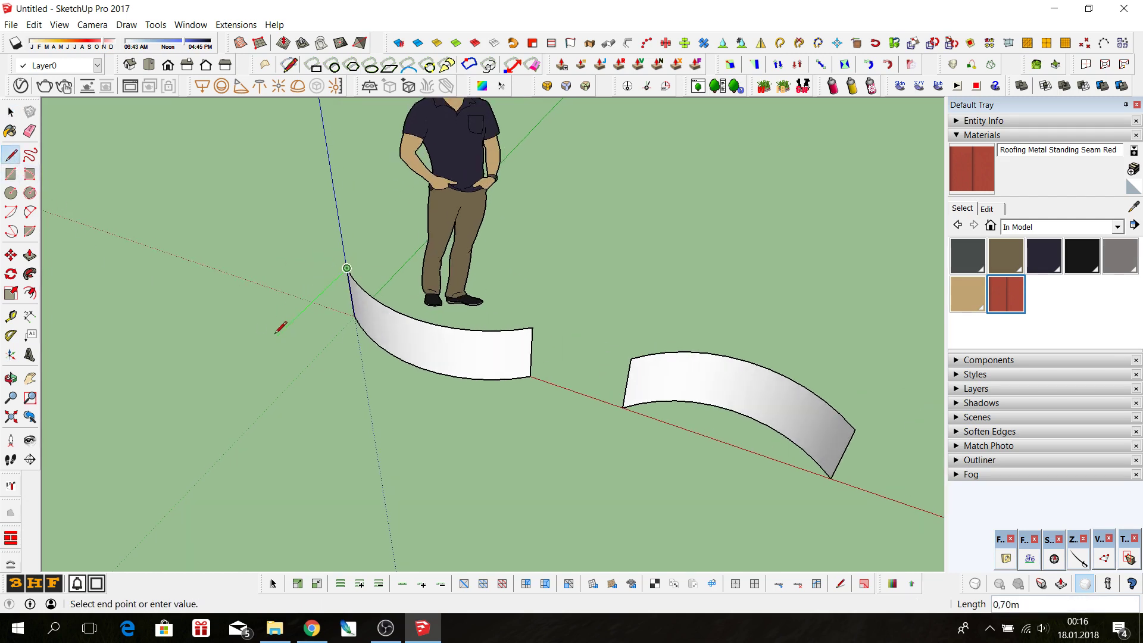
pyautogui.click(248, 376)
pyautogui.press('Escape')
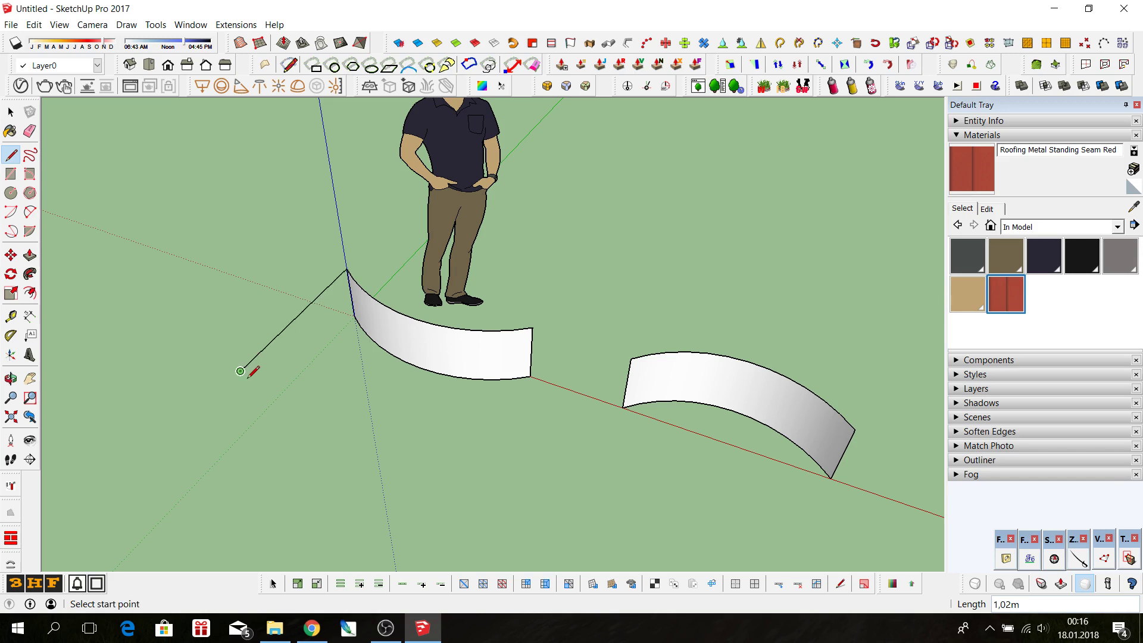
pyautogui.click(530, 375)
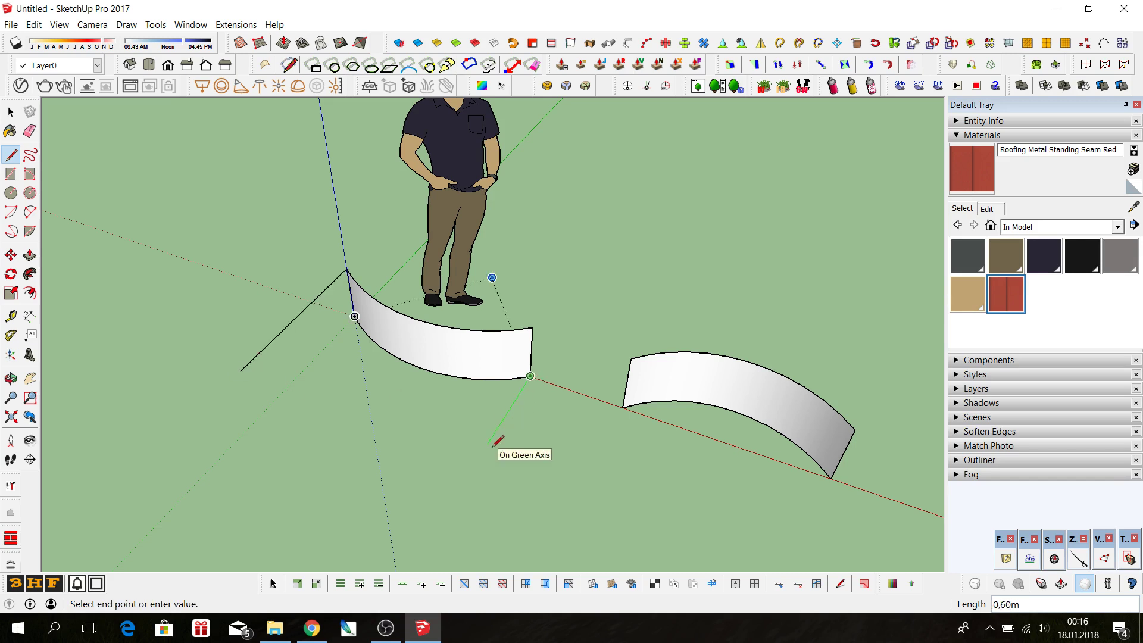
pyautogui.click(451, 502)
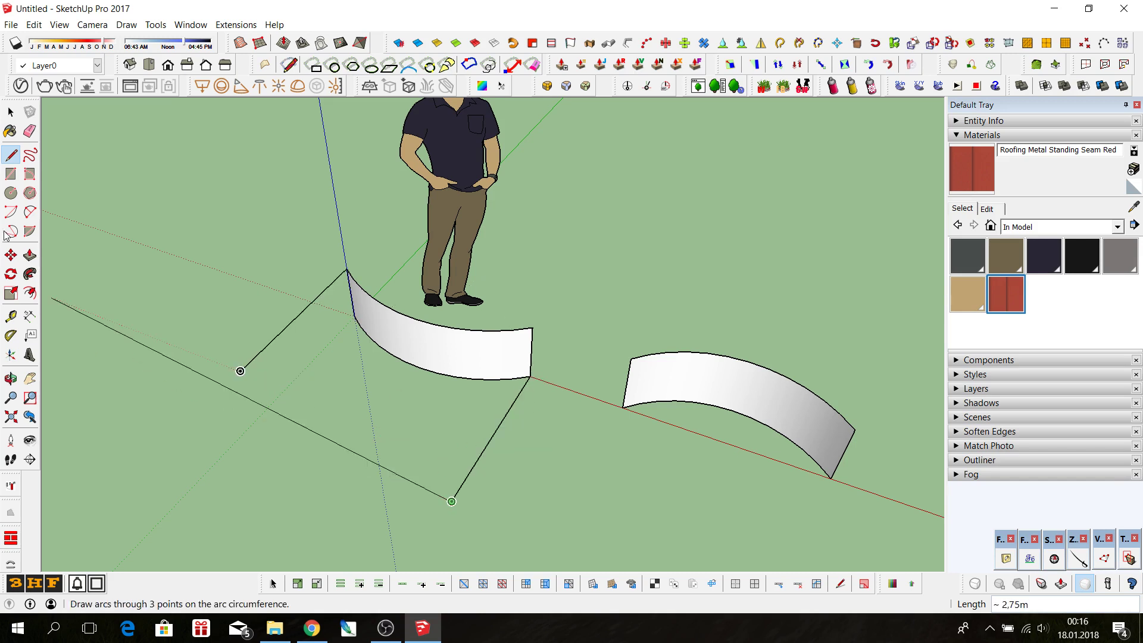
pyautogui.click(10, 175)
pyautogui.click(240, 370)
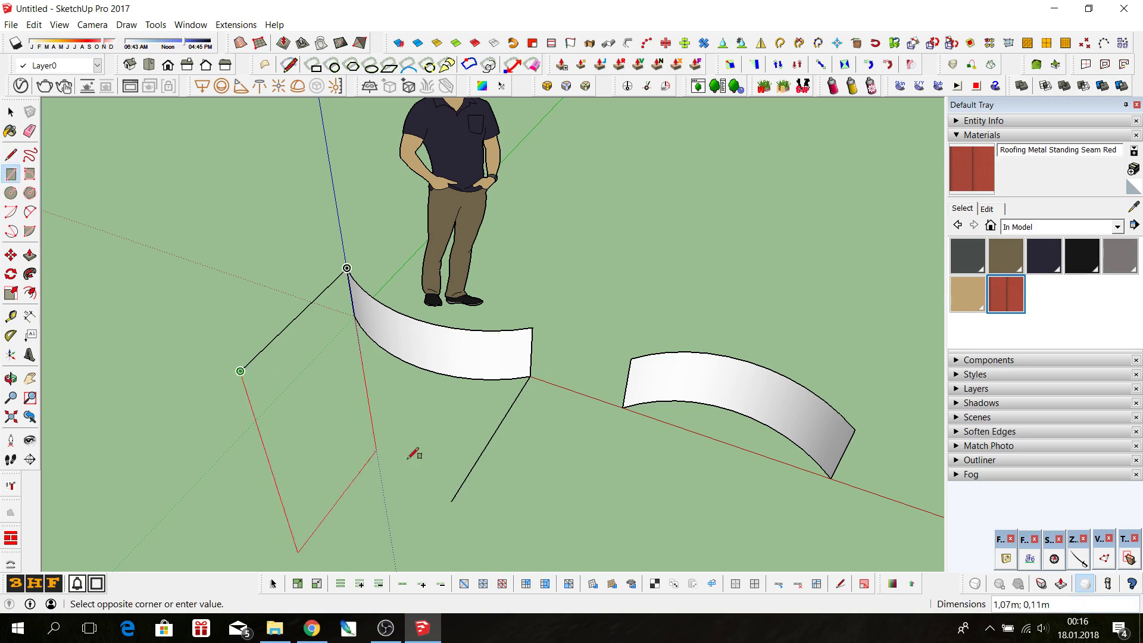
pyautogui.click(455, 497)
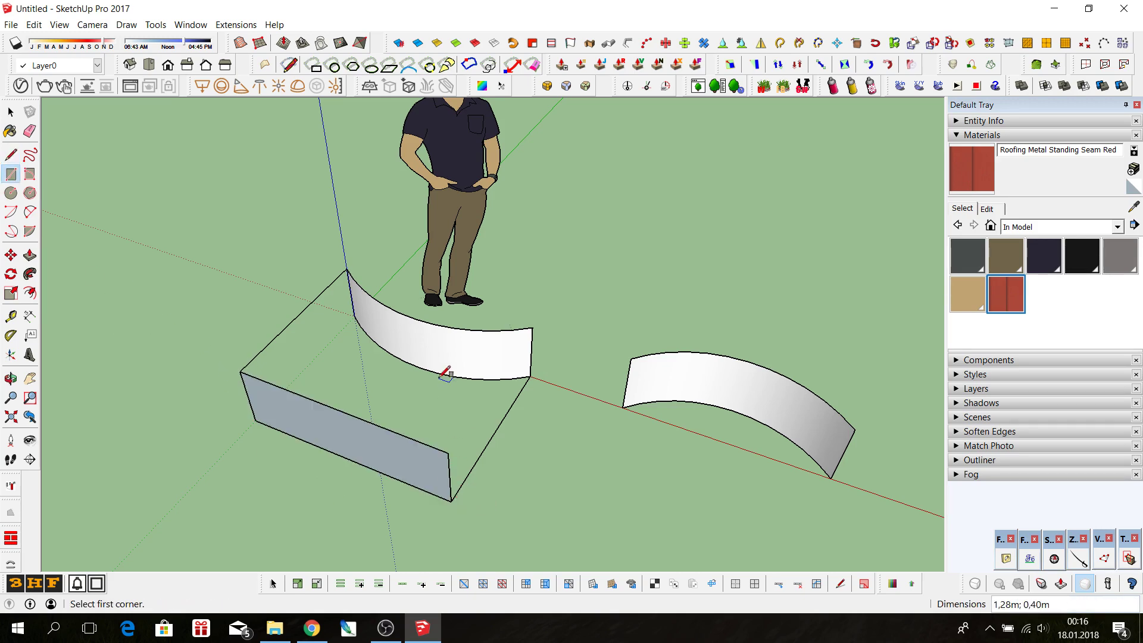
pyautogui.moveTo(446, 372)
pyautogui.mouseDown(button='middle')
pyautogui.moveTo(657, 231)
pyautogui.moveTo(487, 146)
pyautogui.moveTo(437, 395)
pyautogui.mouseUp(button='middle')
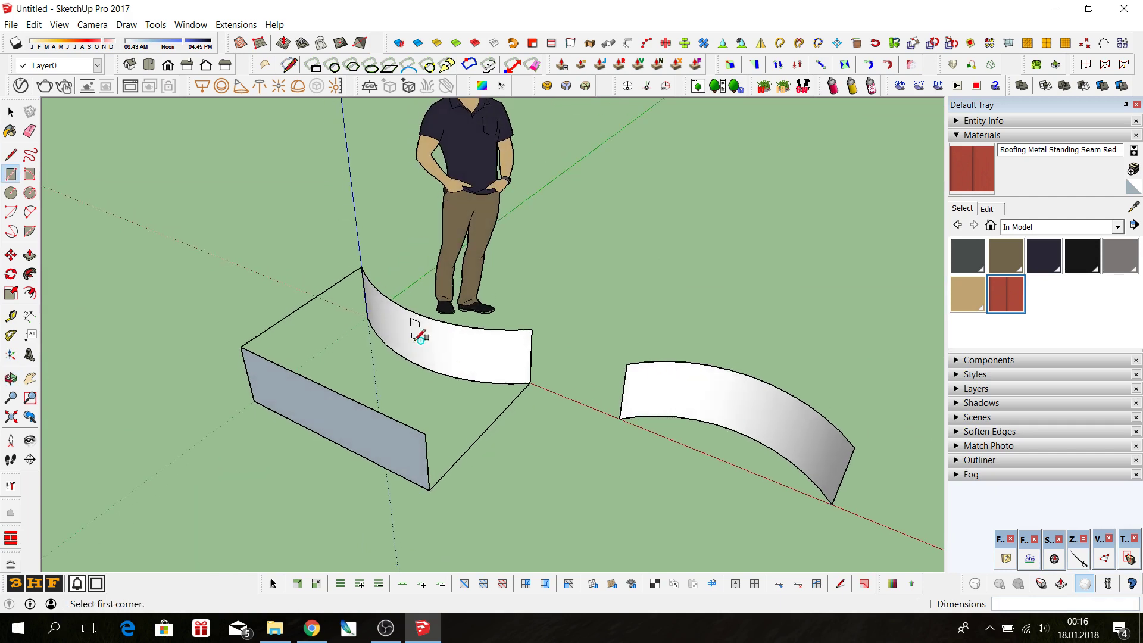
# - Draw 1,00m edges from the middle wall's ends and a rectangle panel beside it
pyautogui.click(10, 154)
pyautogui.scroll(-2, 457, 376)
pyautogui.scroll(-2, 457, 376)
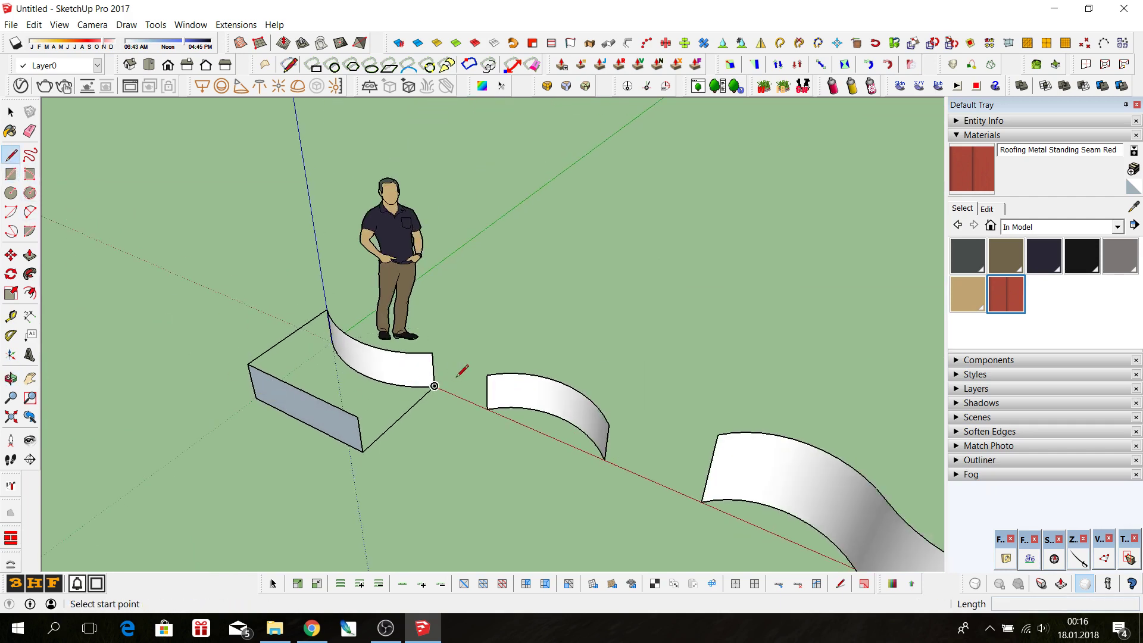
pyautogui.click(487, 375)
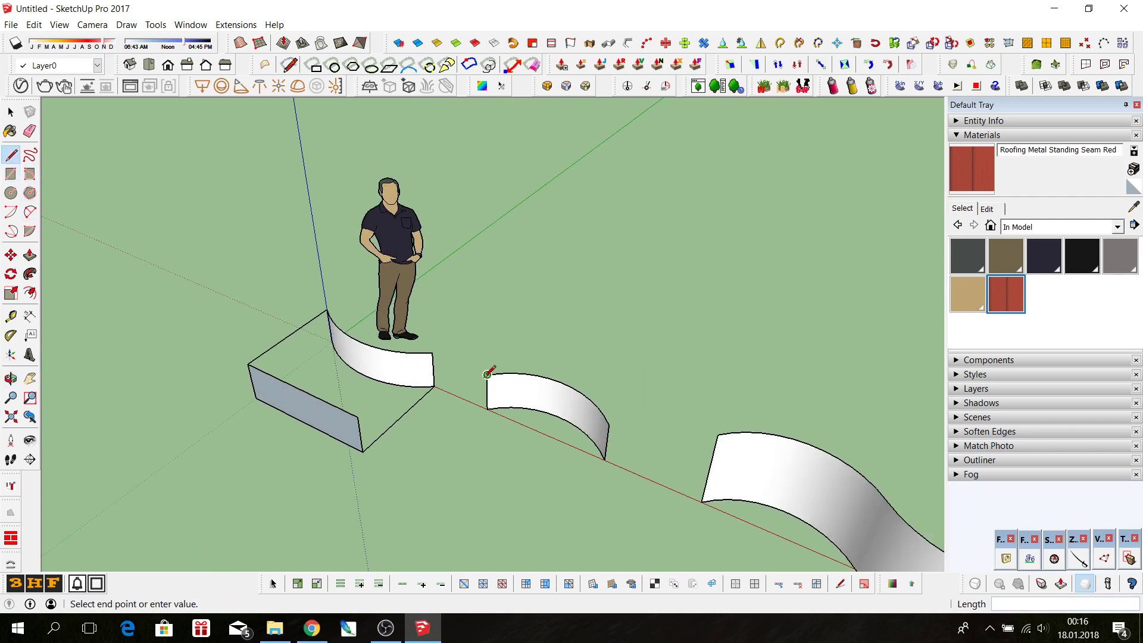
pyautogui.click(417, 443)
pyautogui.press('Escape')
pyautogui.click(606, 460)
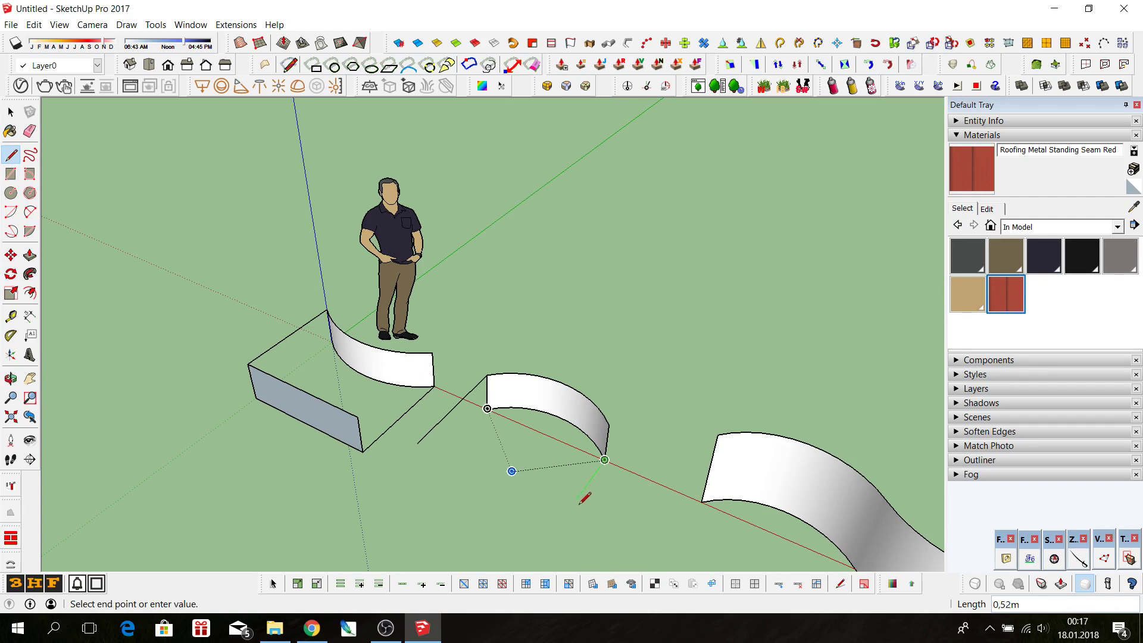
pyautogui.click(419, 441)
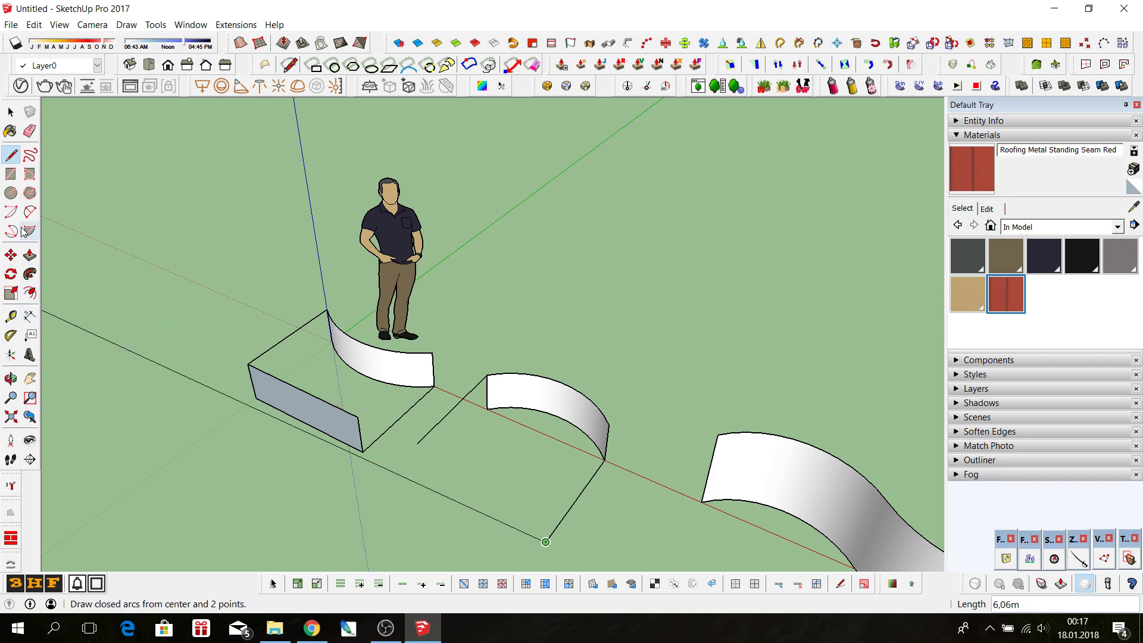
pyautogui.click(11, 175)
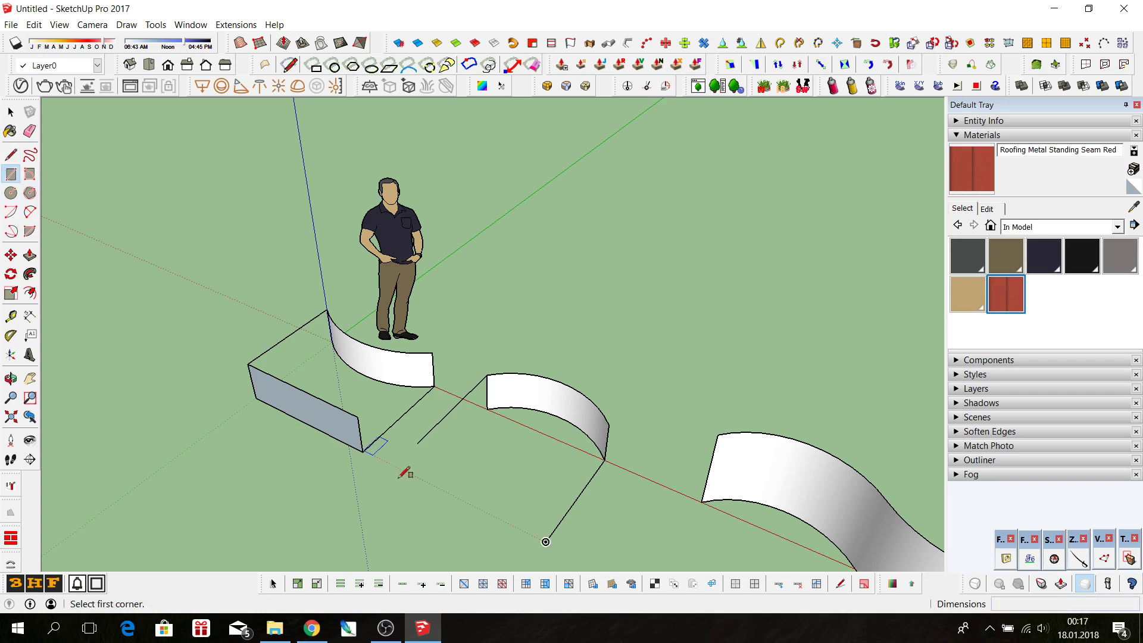
pyautogui.click(417, 443)
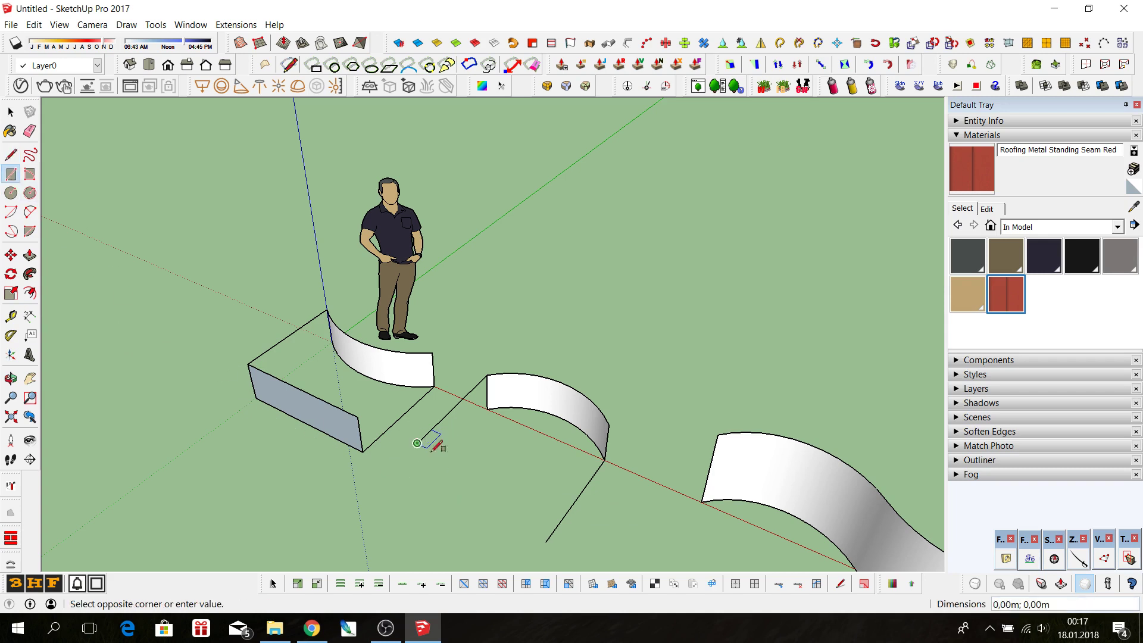
pyautogui.click(546, 541)
pyautogui.scroll(-2, 509, 396)
pyautogui.scroll(-2, 490, 391)
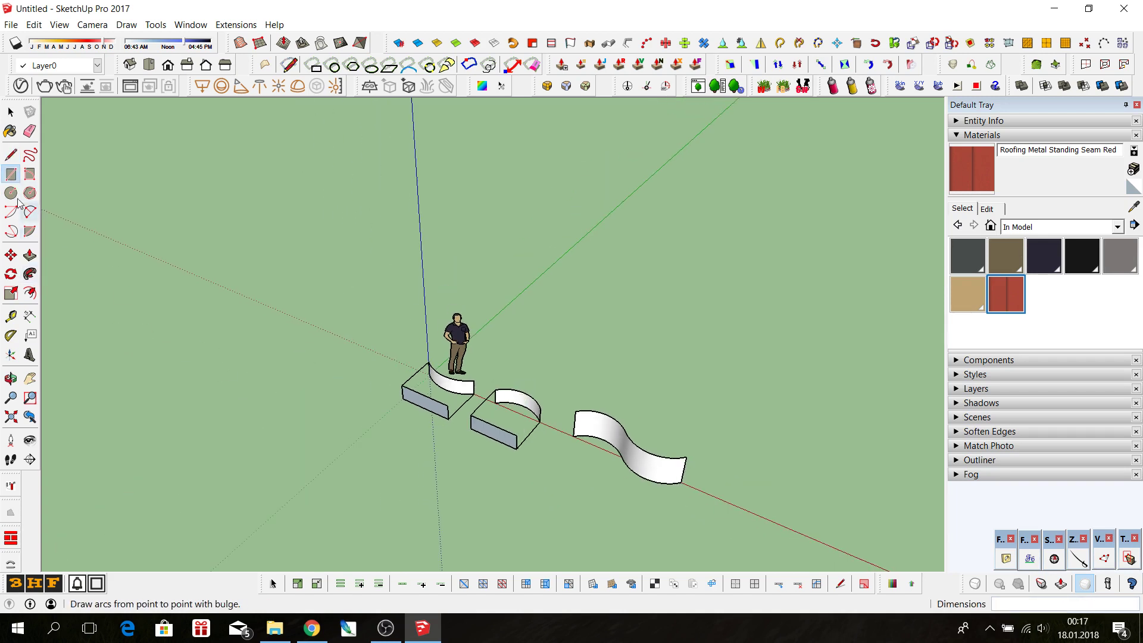
# - Draw edges from the wavy wall's ends and a rectangle panel beside it
pyautogui.click(11, 154)
pyautogui.scroll(-1, 432, 366)
pyautogui.scroll(1, 601, 456)
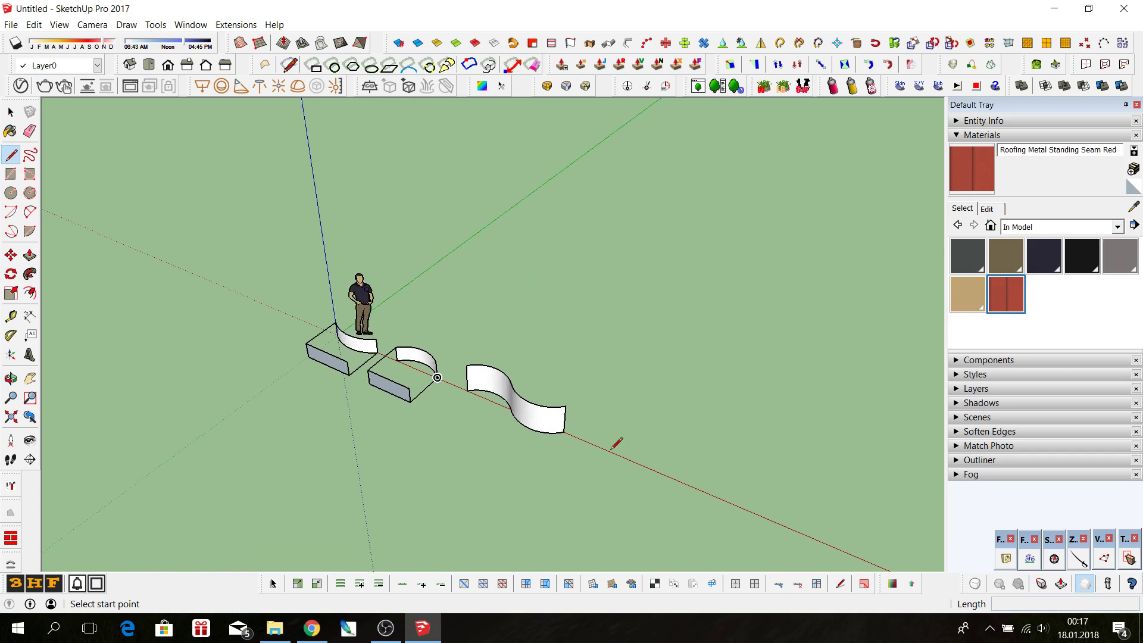
pyautogui.click(466, 365)
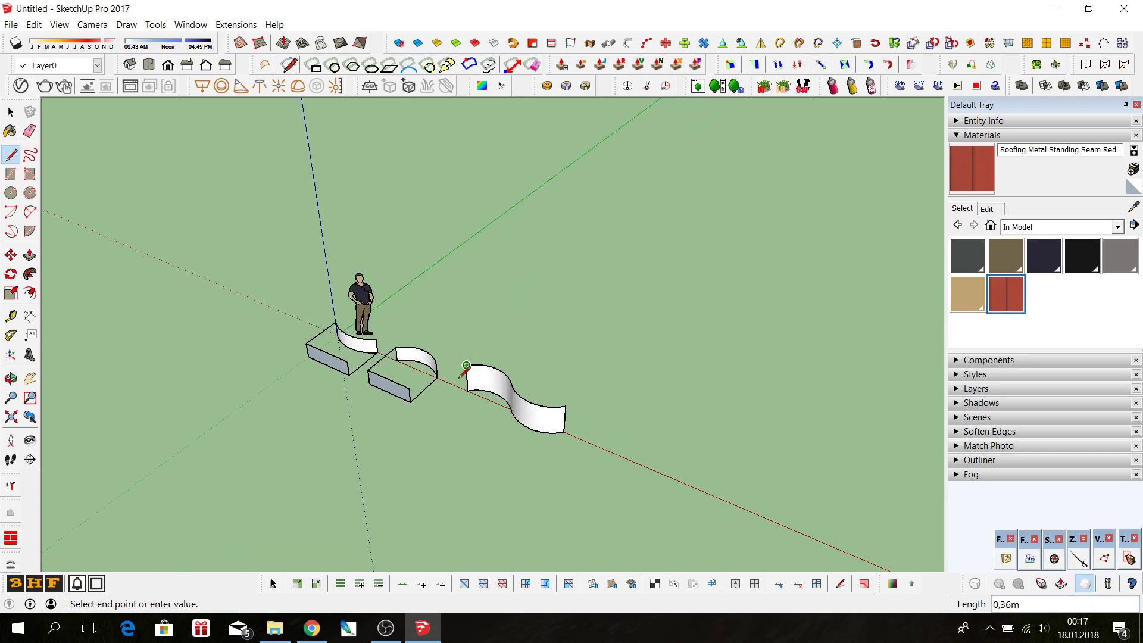
pyautogui.click(432, 396)
pyautogui.scroll(1, 535, 423)
pyautogui.scroll(1, 571, 429)
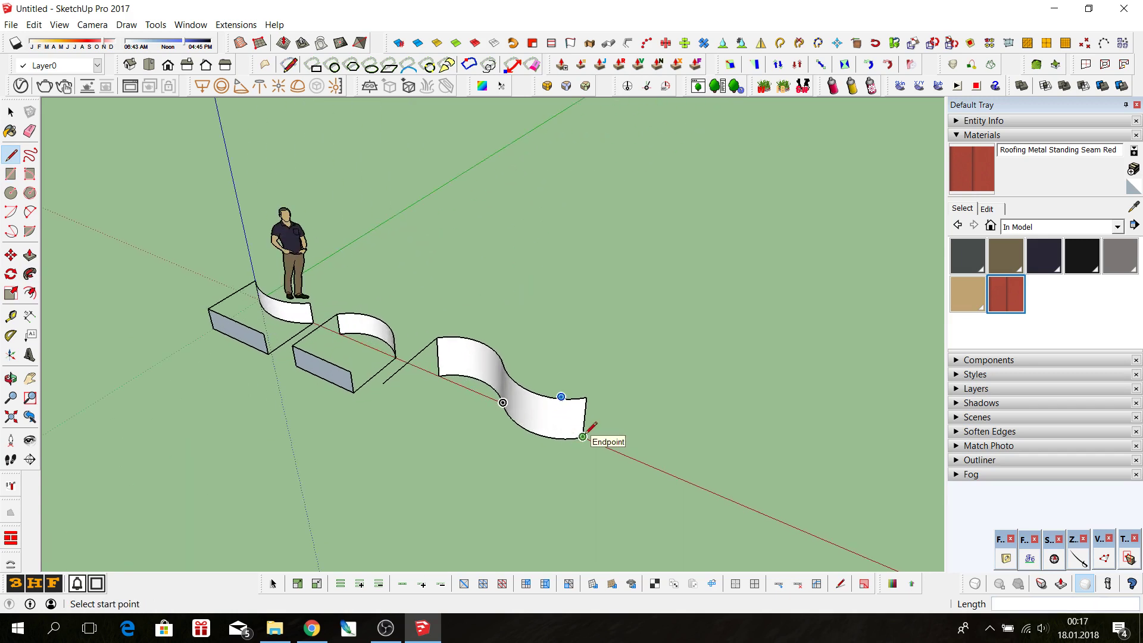
pyautogui.click(583, 436)
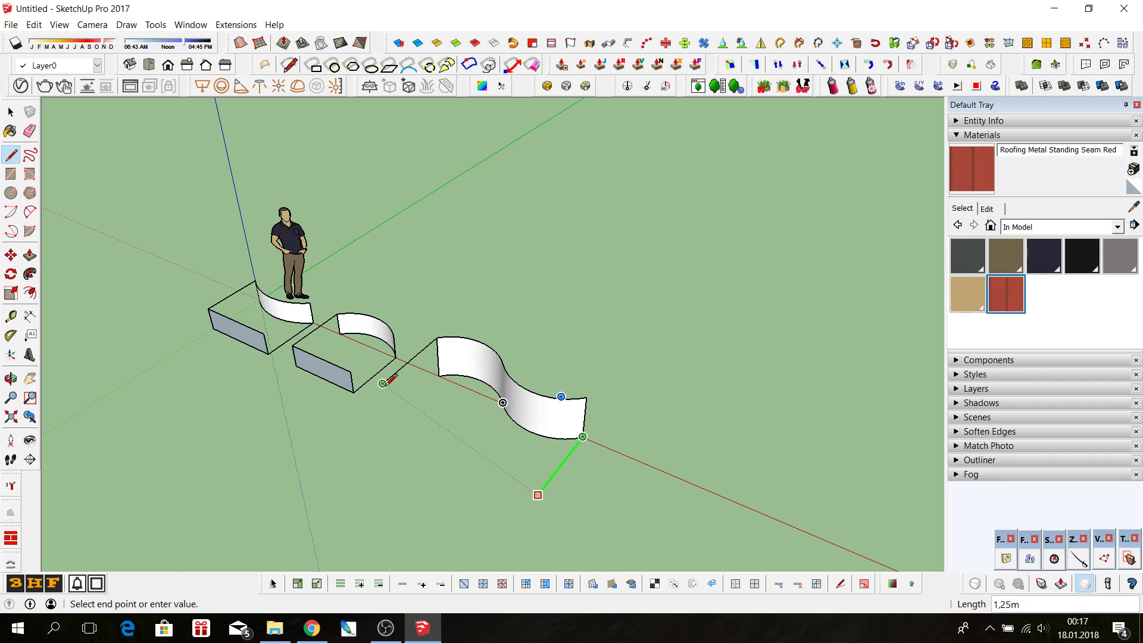
pyautogui.click(384, 382)
pyautogui.click(10, 113)
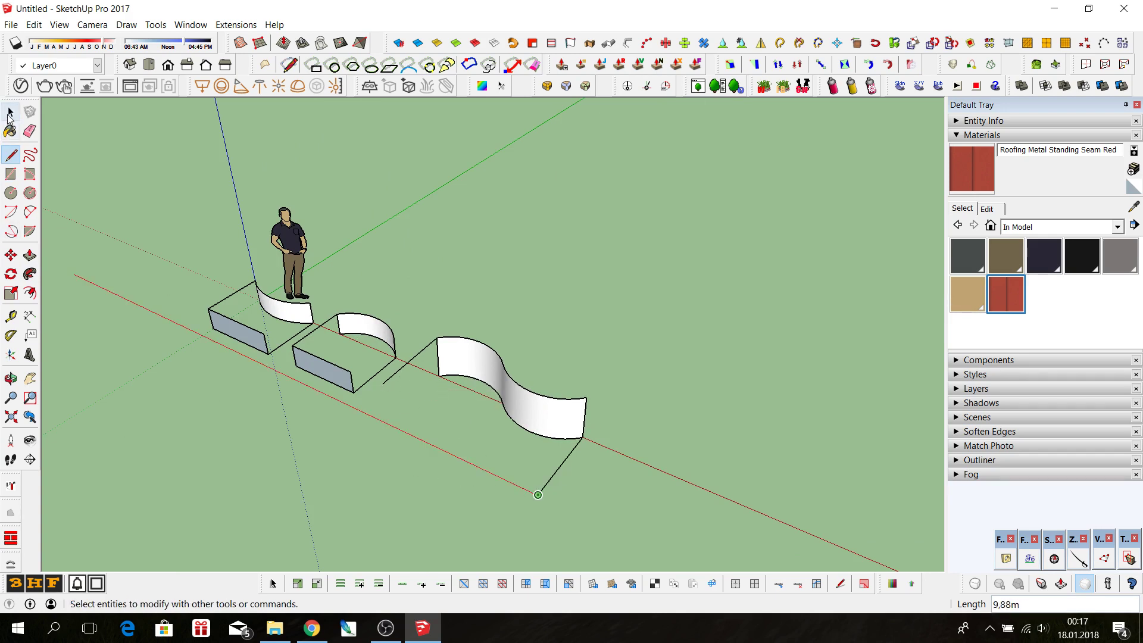
pyautogui.press('r')
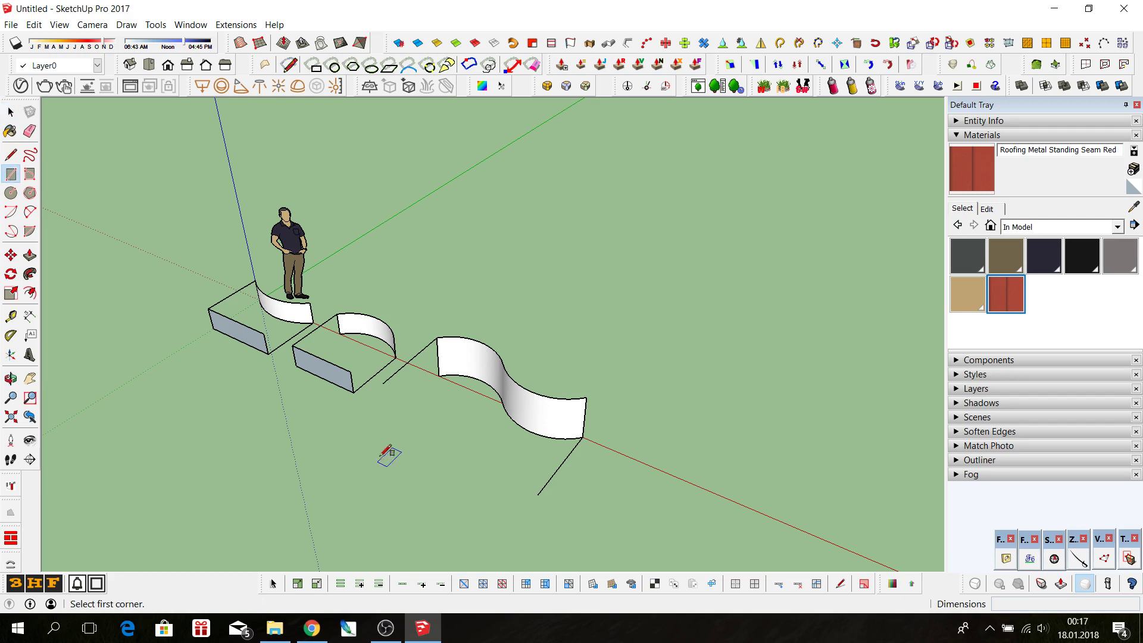
pyautogui.click(383, 383)
pyautogui.click(537, 494)
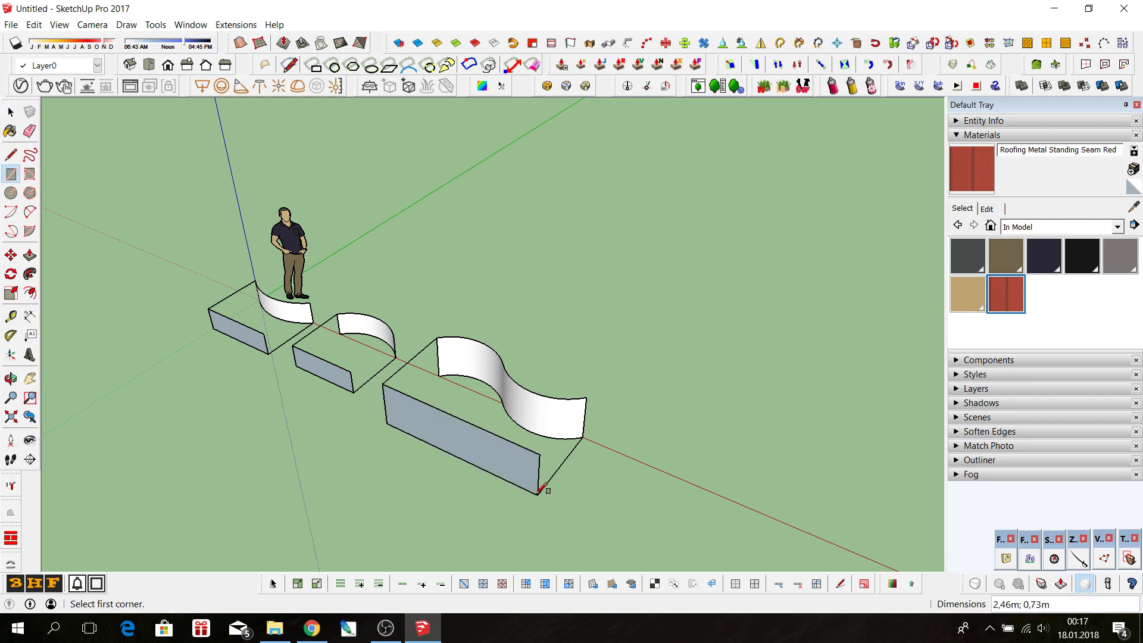
pyautogui.moveTo(476, 443)
pyautogui.mouseDown(button='middle')
pyautogui.moveTo(734, 332)
pyautogui.moveTo(535, 377)
pyautogui.mouseUp(button='middle')
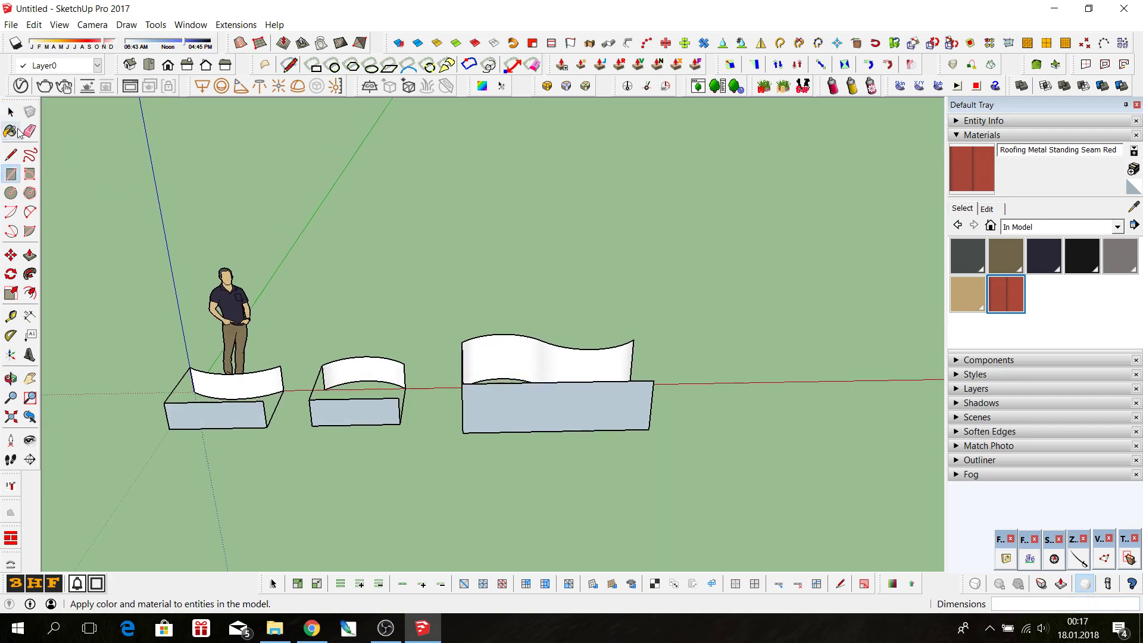
# - Select the three boxes' front faces in turn, then clear the selection
pyautogui.click(10, 112)
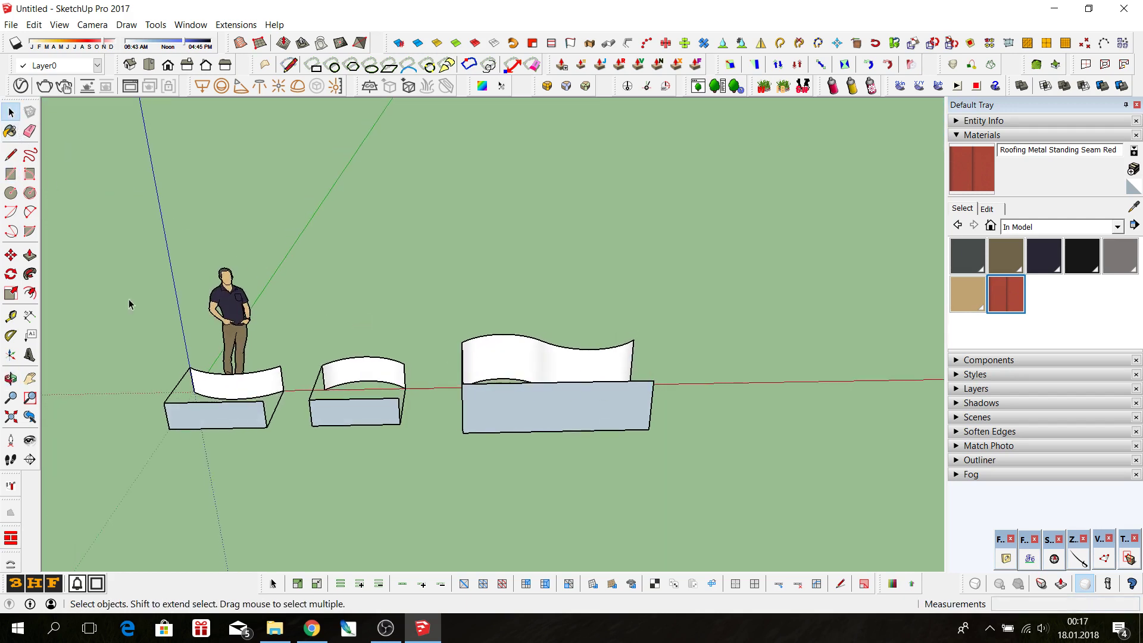
pyautogui.click(224, 420)
pyautogui.click(330, 418)
pyautogui.click(508, 422)
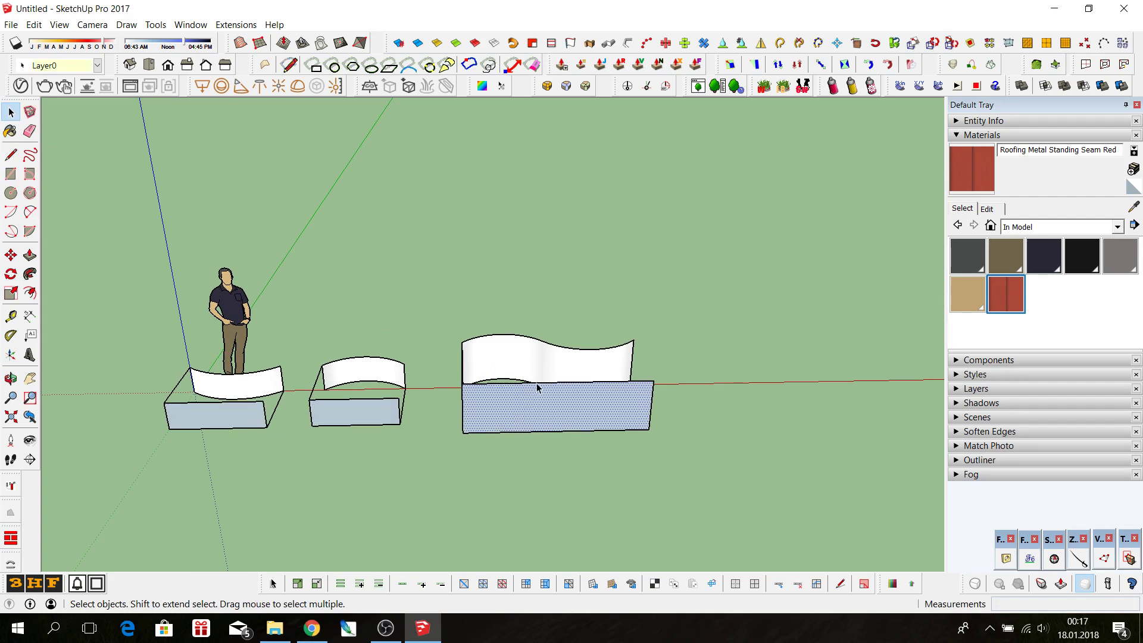
pyautogui.click(529, 495)
pyautogui.scroll(-1, 616, 404)
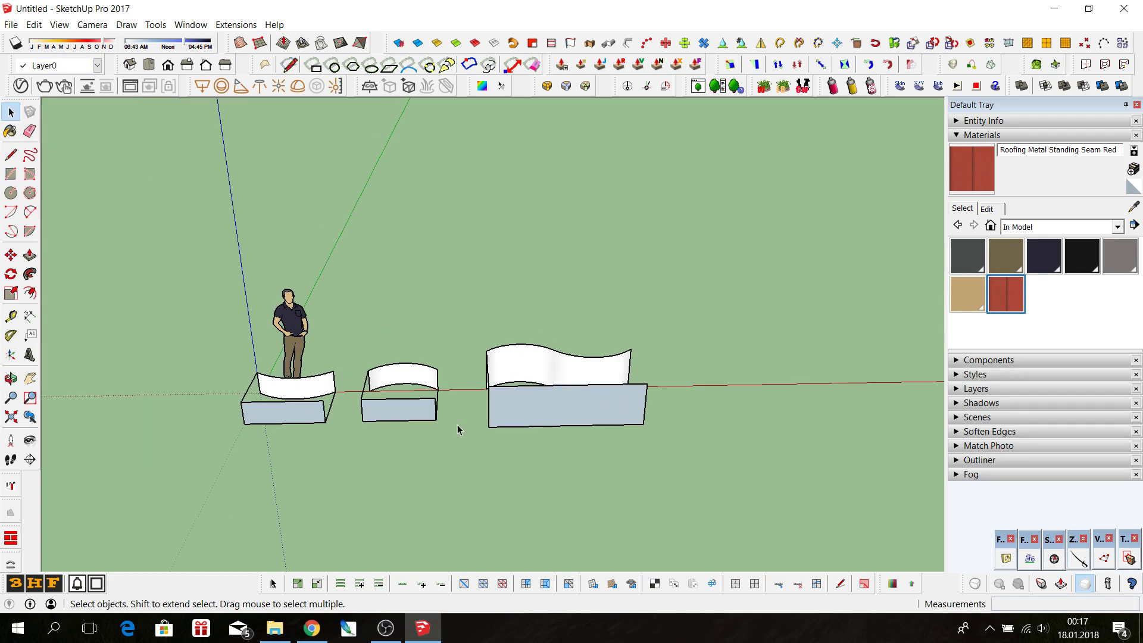
# - Paint the front faces of all three boxes with Roofing Metal Standing Seam Red
pyautogui.click(972, 172)
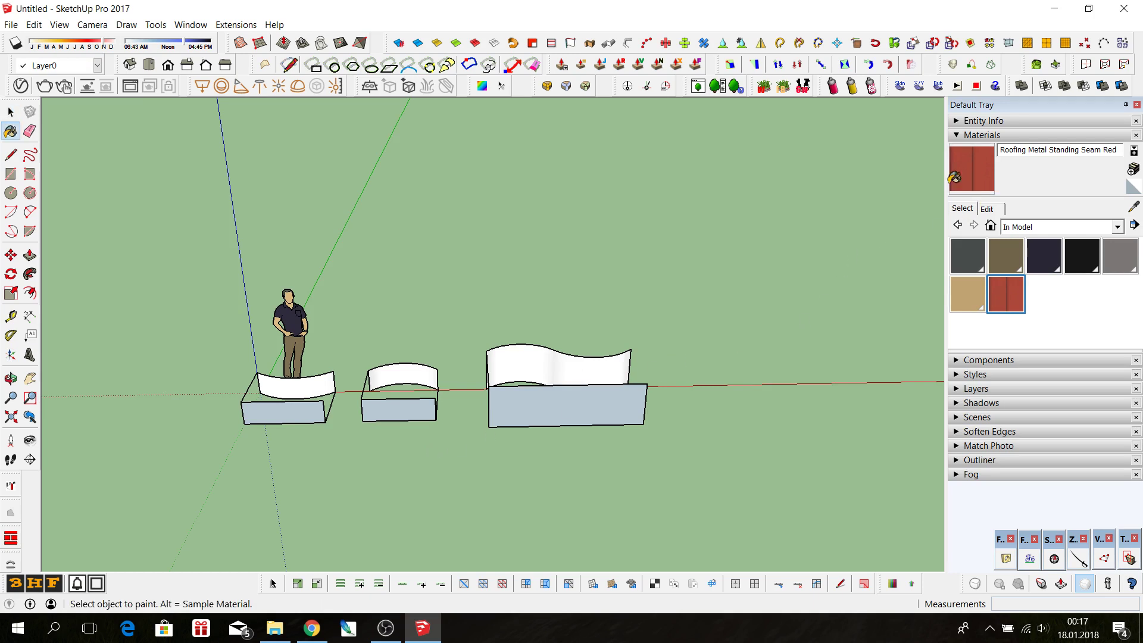
pyautogui.scroll(2, 285, 403)
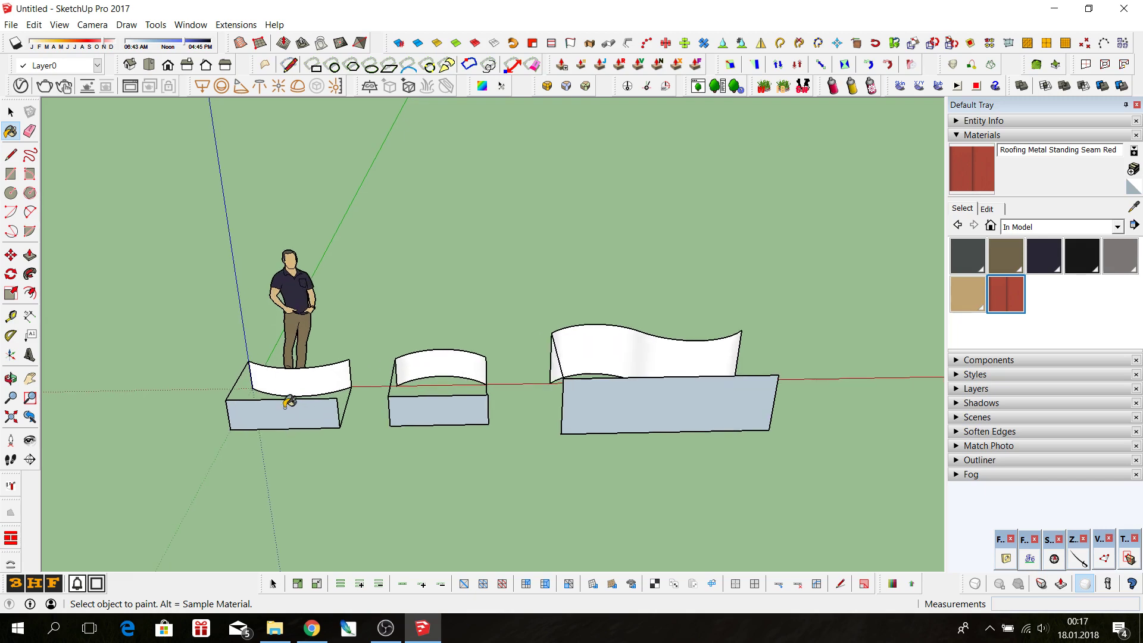
pyautogui.click(274, 408)
pyautogui.click(468, 403)
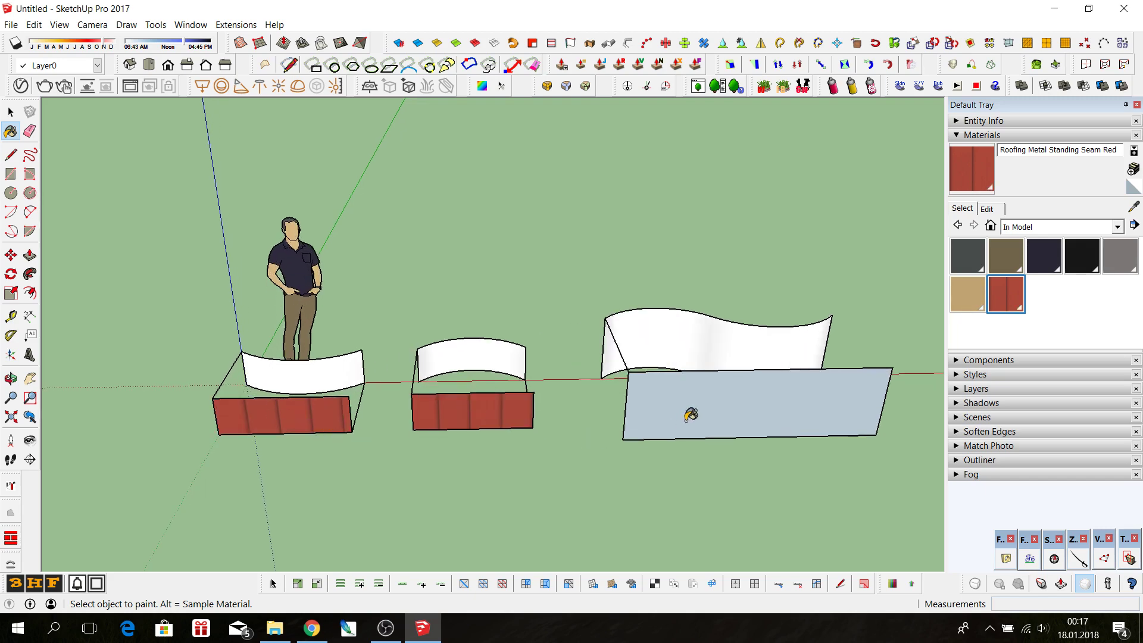
pyautogui.click(693, 409)
# - Paint the left and middle boxes' curved faces with the red roofing material
pyautogui.press('o')
pyautogui.moveTo(434, 420)
pyautogui.mouseDown()
pyautogui.moveTo(788, 341)
pyautogui.moveTo(663, 316)
pyautogui.moveTo(327, 449)
pyautogui.moveTo(446, 365)
pyautogui.mouseUp()
pyautogui.press('b')
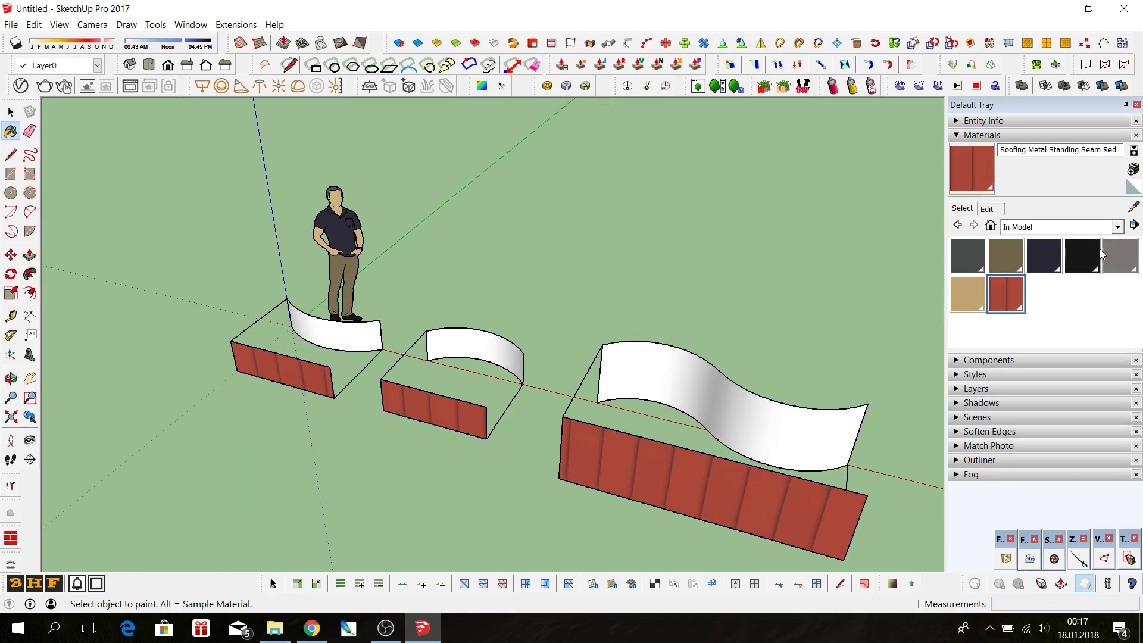
pyautogui.keyDown('alt'); pyautogui.scroll(2, 282, 372); pyautogui.keyUp('alt')
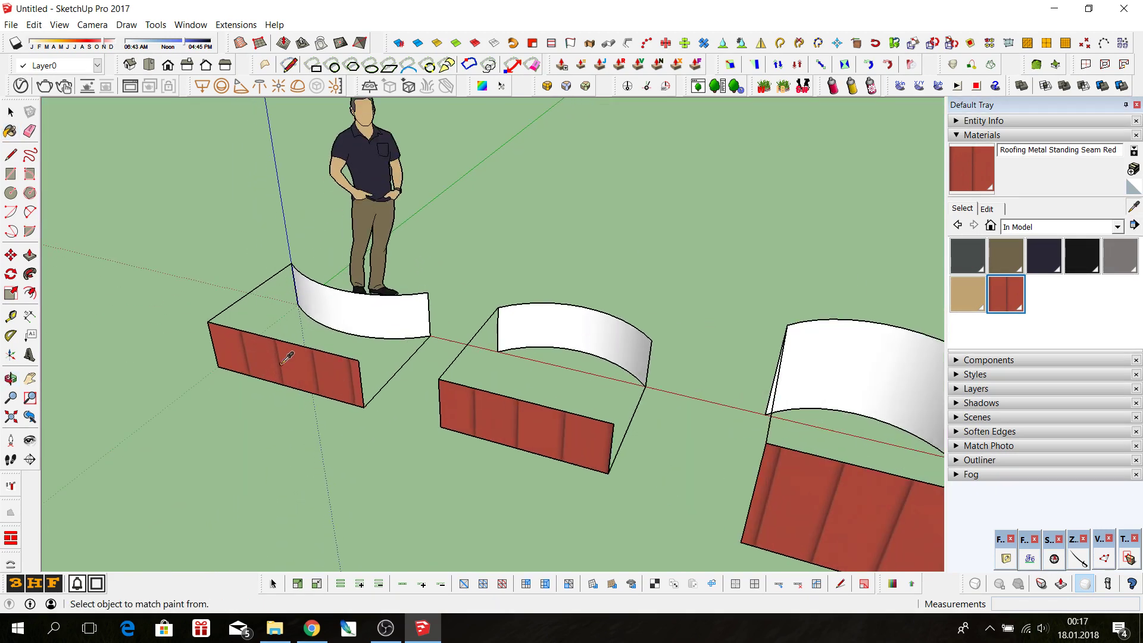
pyautogui.click(352, 313)
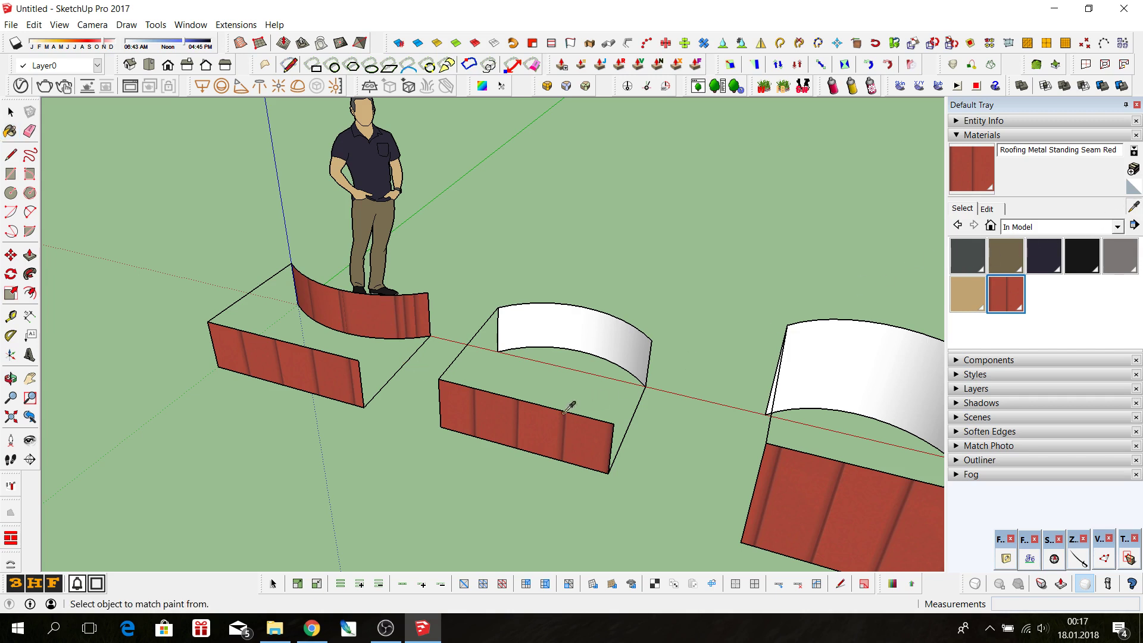
pyautogui.click(566, 326)
# - Paint the right box's wavy face with Roofing Metal Standing Seam Red
pyautogui.scroll(-1, 361, 324)
pyautogui.scroll(-1, 361, 324)
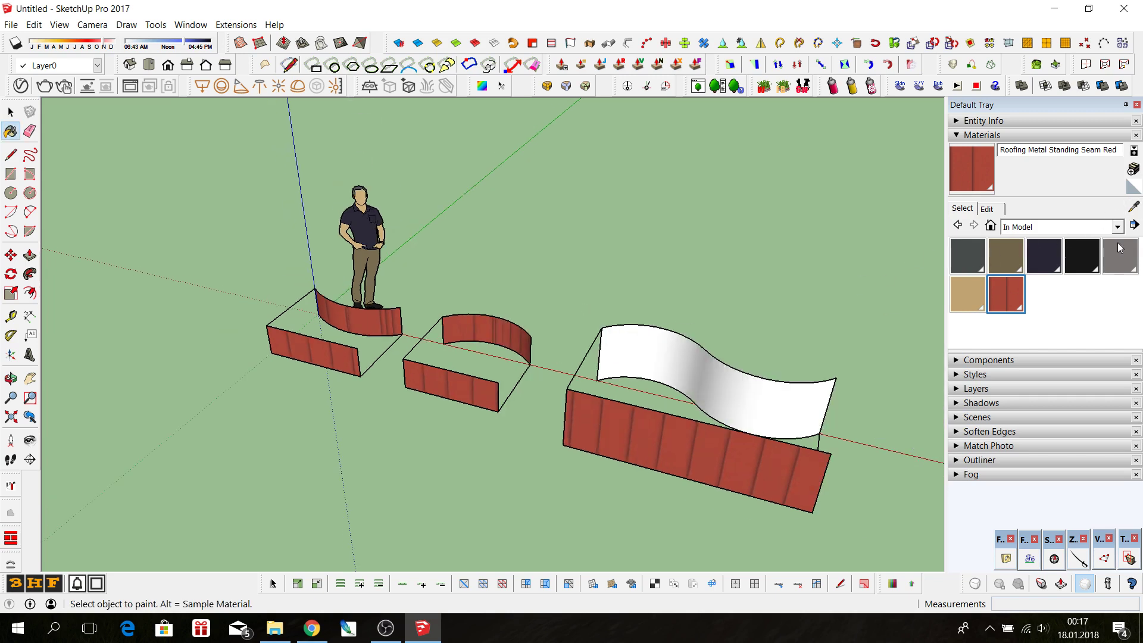
pyautogui.click(1133, 210)
pyautogui.click(684, 438)
pyautogui.click(714, 392)
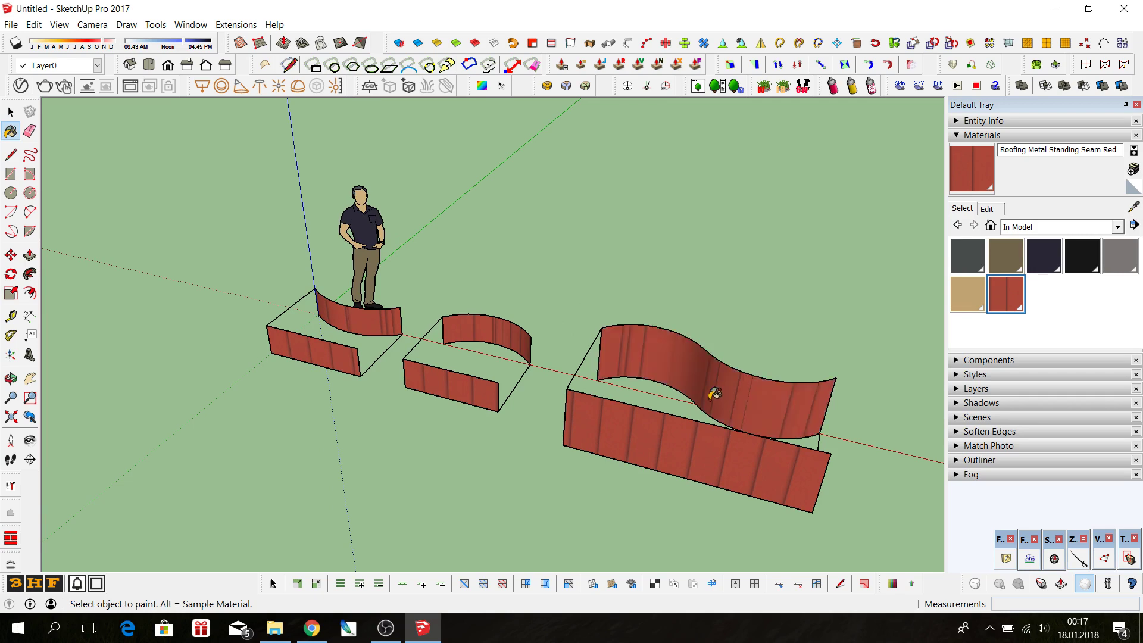
# - Orbit and zoom to check the painted walls, then return to the Select tool
pyautogui.moveTo(714, 393)
pyautogui.mouseDown(button='middle')
pyautogui.moveTo(730, 429)
pyautogui.moveTo(631, 316)
pyautogui.mouseUp(button='middle')
pyautogui.scroll(2, 631, 317)
pyautogui.scroll(3, 621, 299)
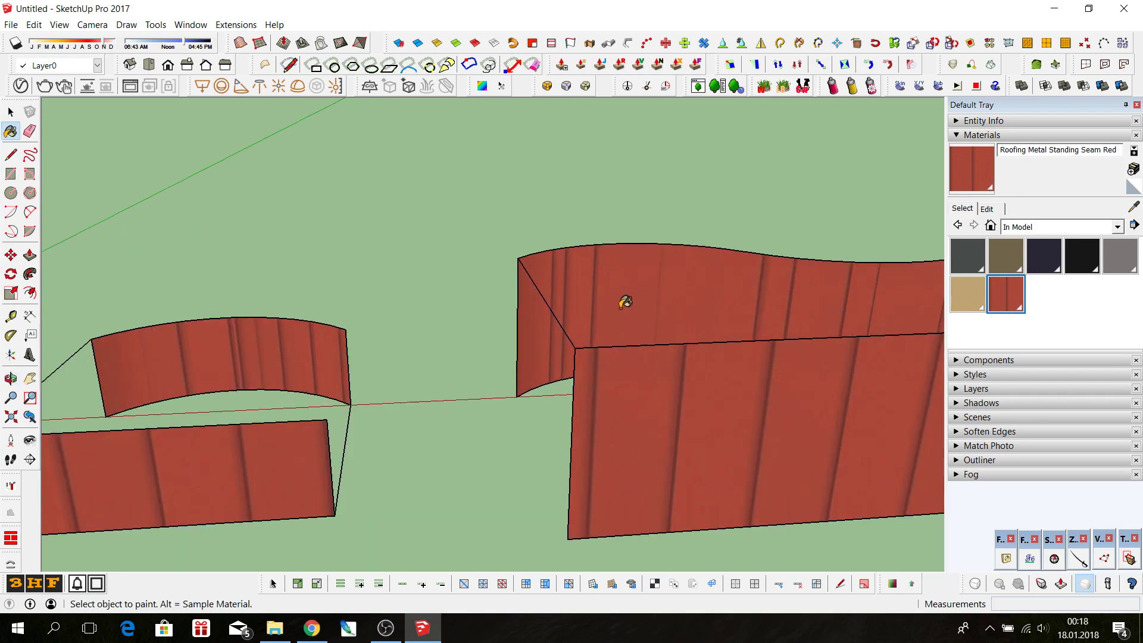
pyautogui.scroll(-3, 770, 304)
pyautogui.scroll(-2, 768, 301)
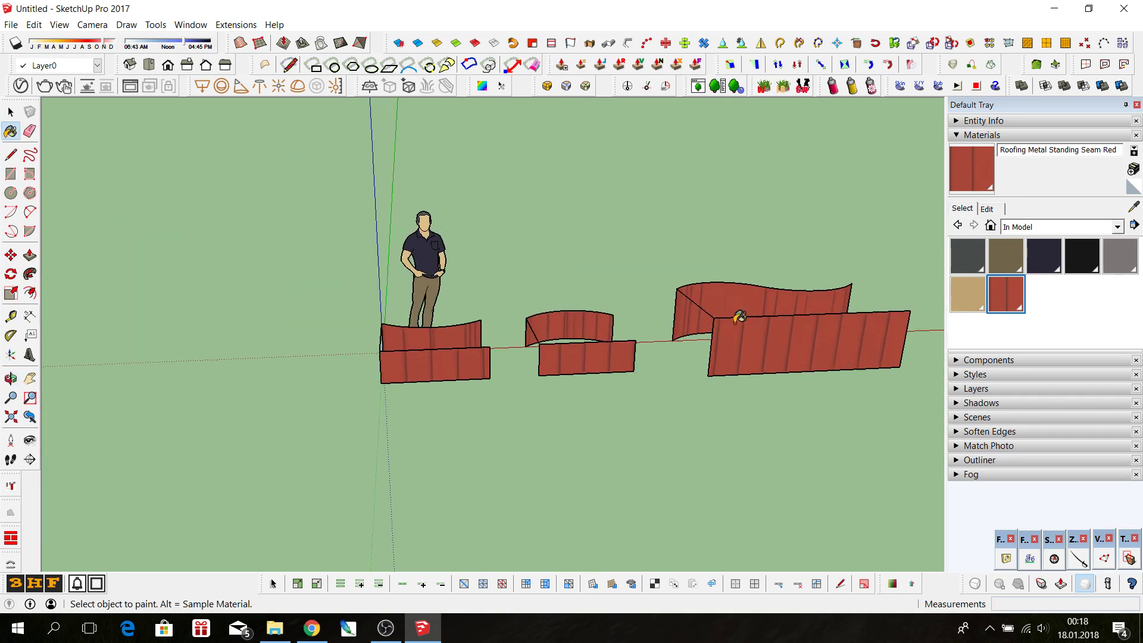
pyautogui.click(11, 112)
pyautogui.scroll(2, 457, 377)
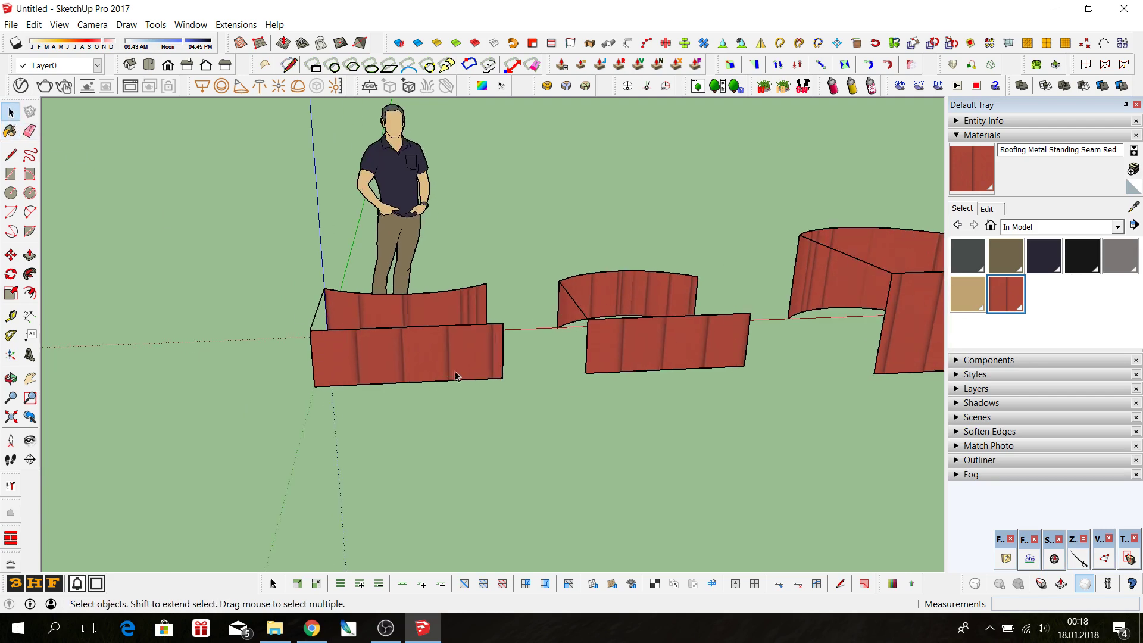
pyautogui.scroll(2, 405, 371)
# - Make the red roofing texture Projected on the left, middle and right front walls
pyautogui.rightClick(351, 352)
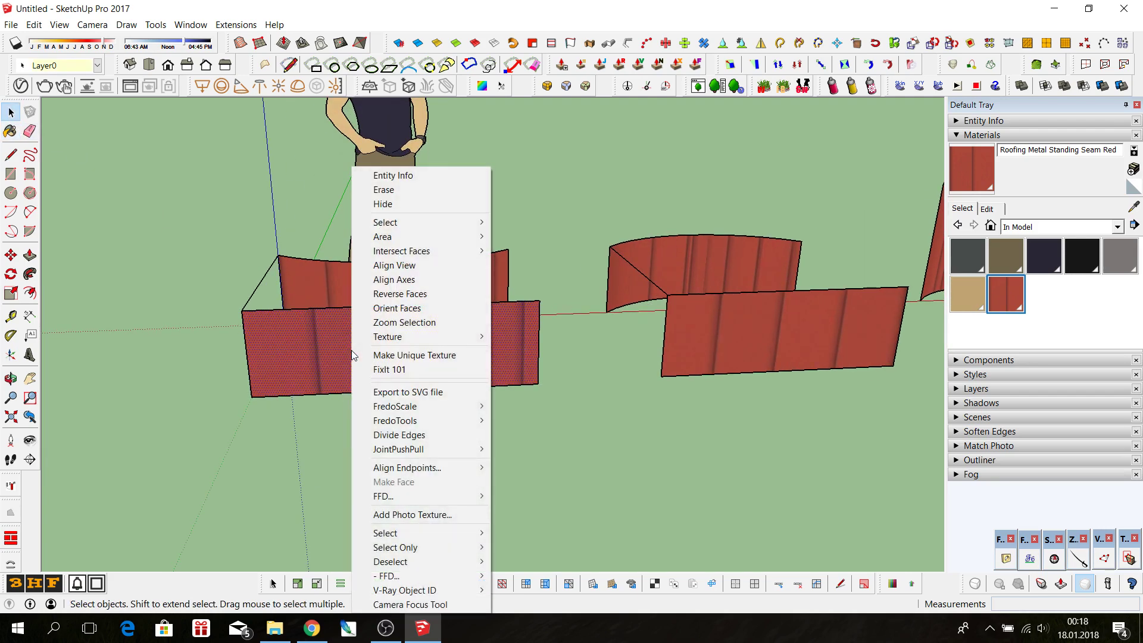
pyautogui.moveTo(388, 337)
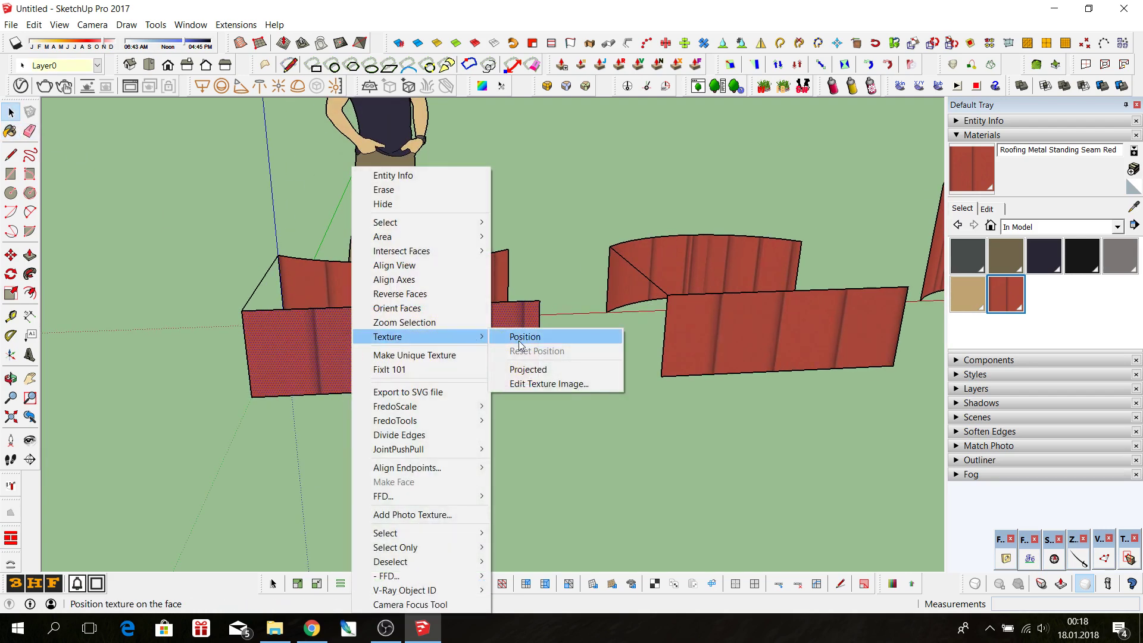
pyautogui.click(536, 370)
pyautogui.scroll(-3, 325, 342)
pyautogui.scroll(-3, 477, 354)
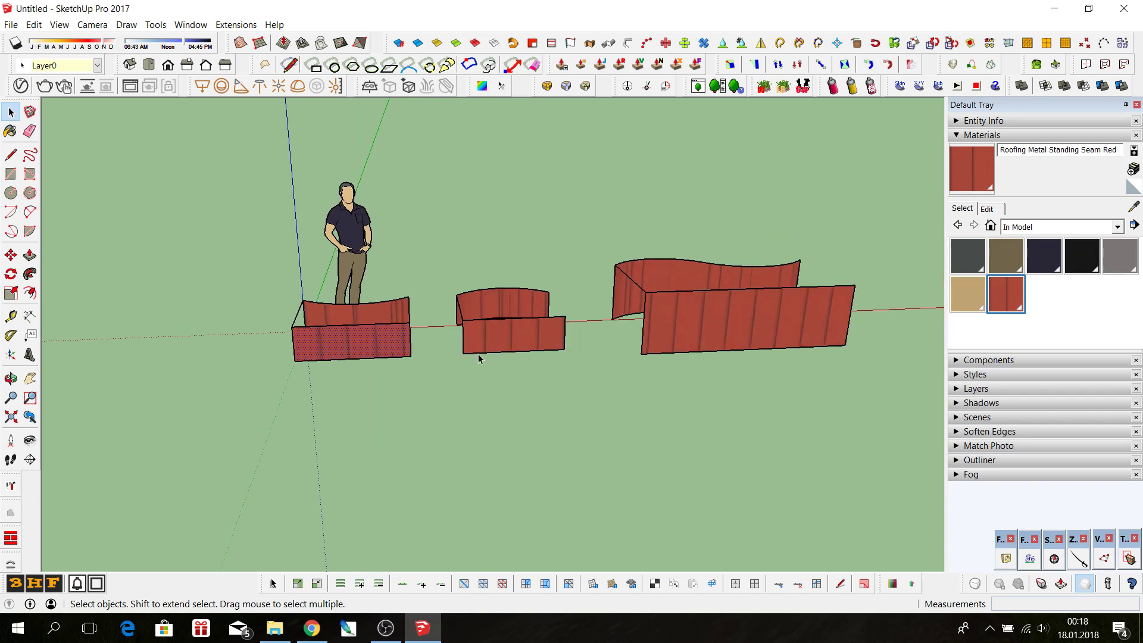
pyautogui.rightClick(502, 334)
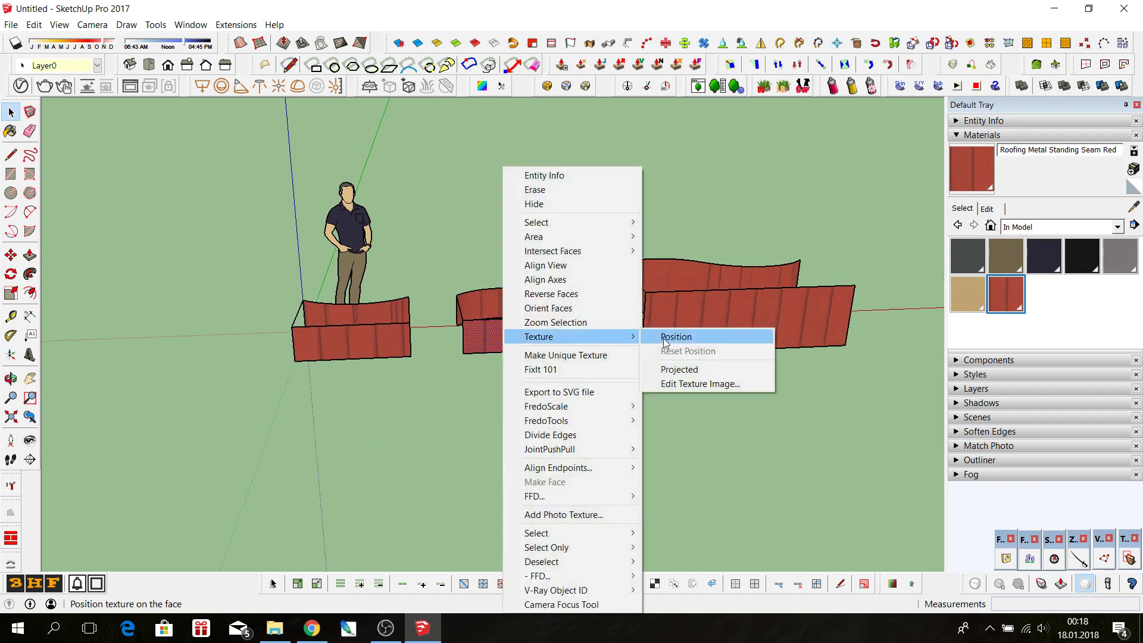
pyautogui.click(671, 370)
pyautogui.rightClick(744, 333)
pyautogui.moveTo(780, 337)
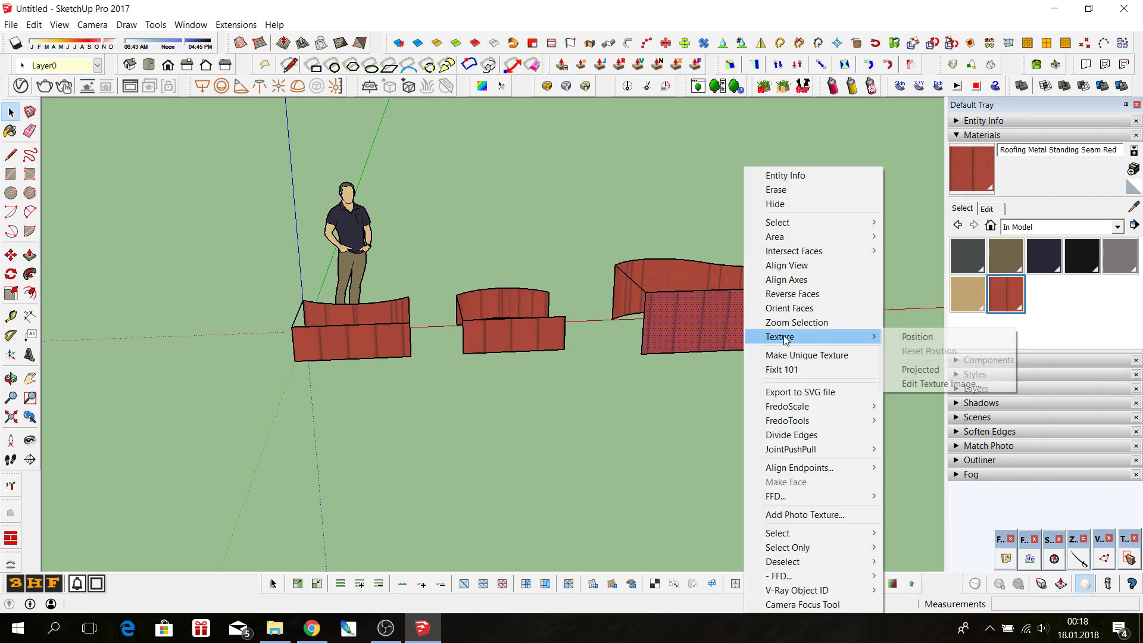
pyautogui.click(912, 374)
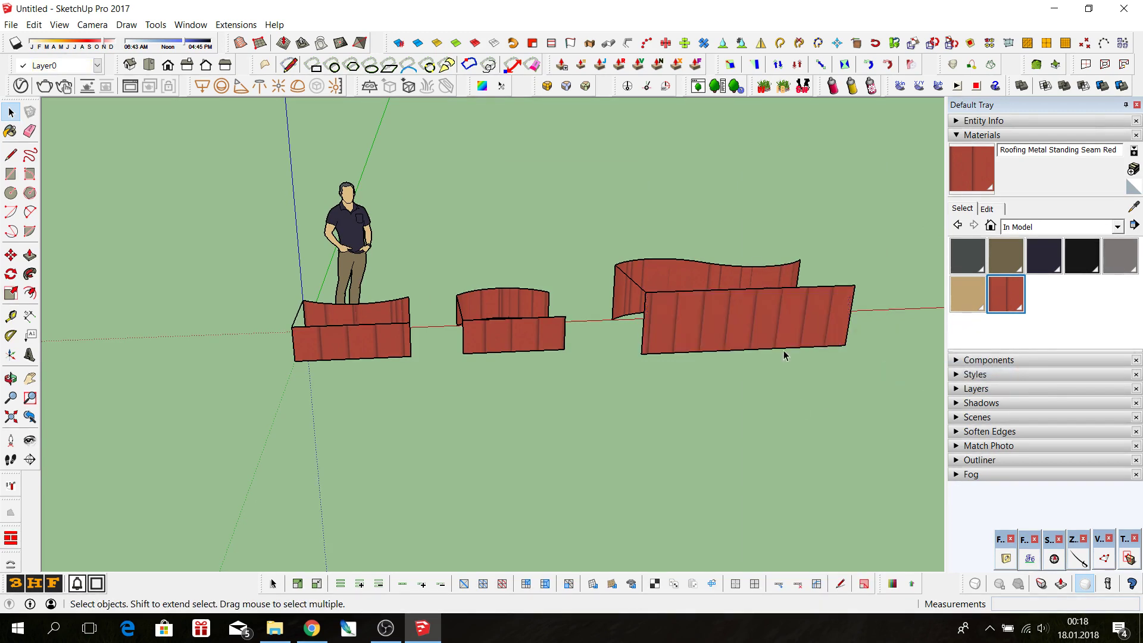
# - Sample the projected red roofing material from a front wall and apply it to the curved walls
pyautogui.moveTo(783, 351); pyautogui.dragTo(630, 326, button='middle')
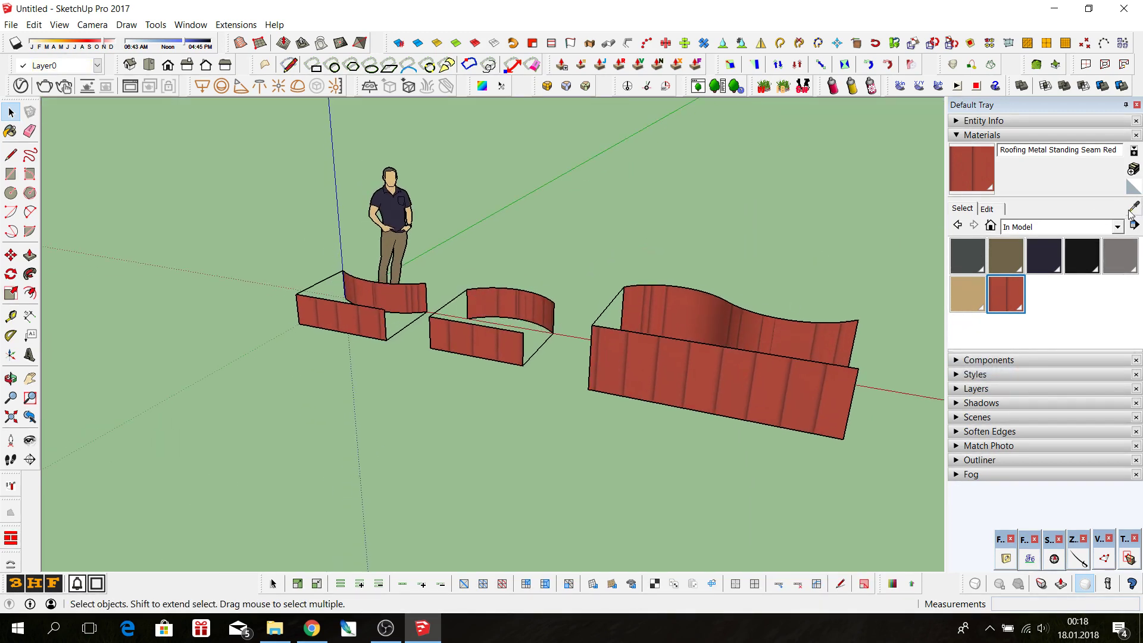
pyautogui.click(1131, 213)
pyautogui.click(358, 315)
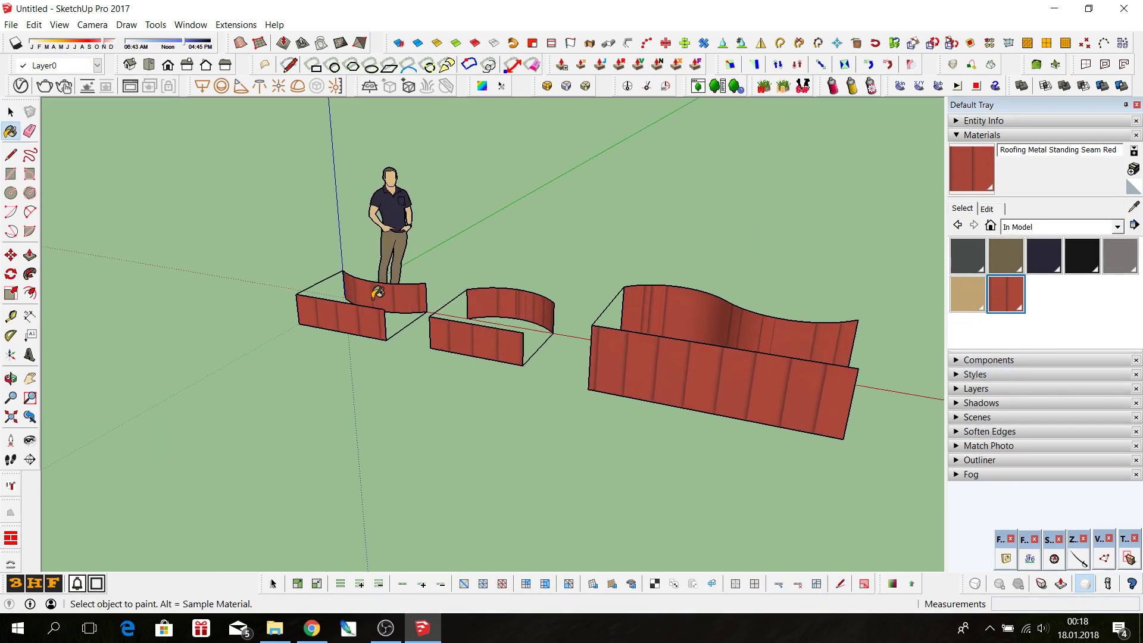
pyautogui.click(1133, 206)
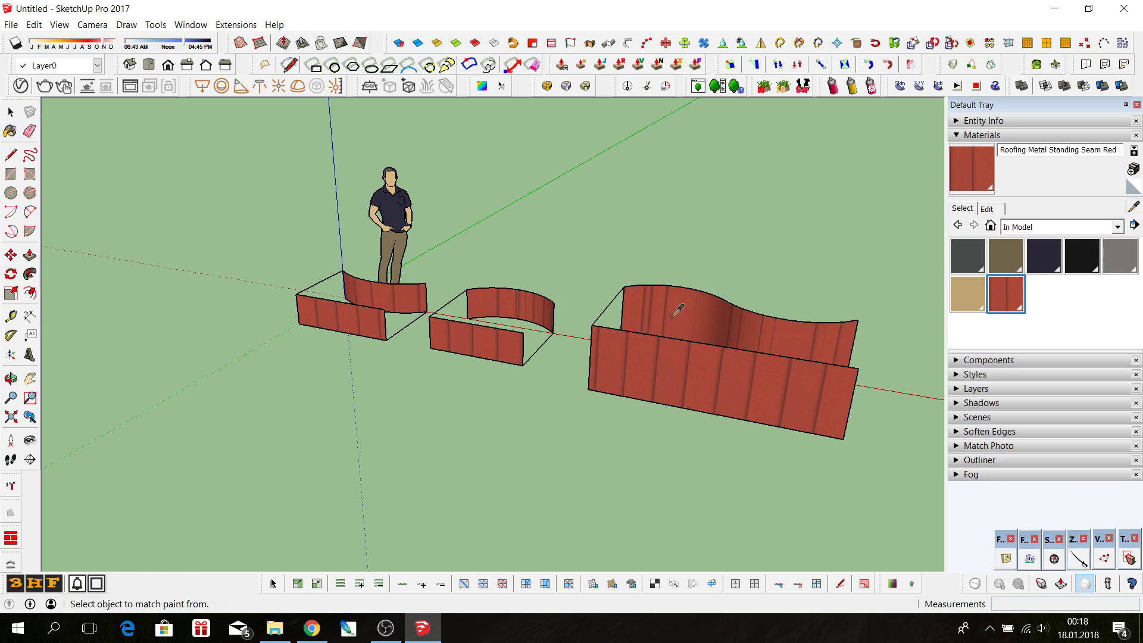
pyautogui.click(459, 321)
pyautogui.scroll(2, 829, 341)
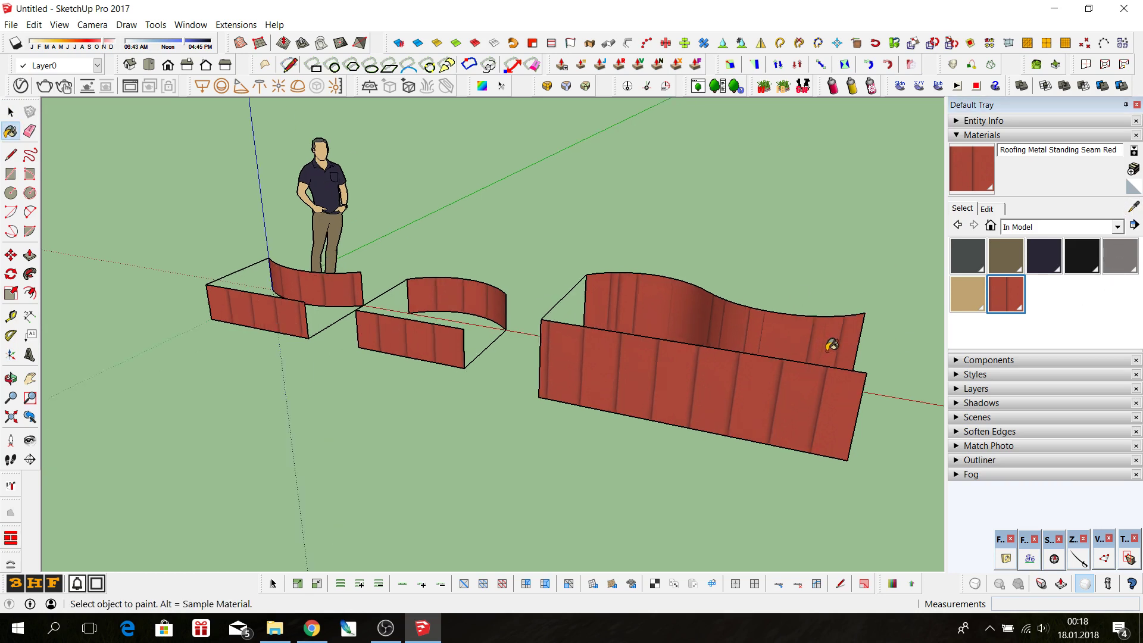
pyautogui.scroll(1, 829, 341)
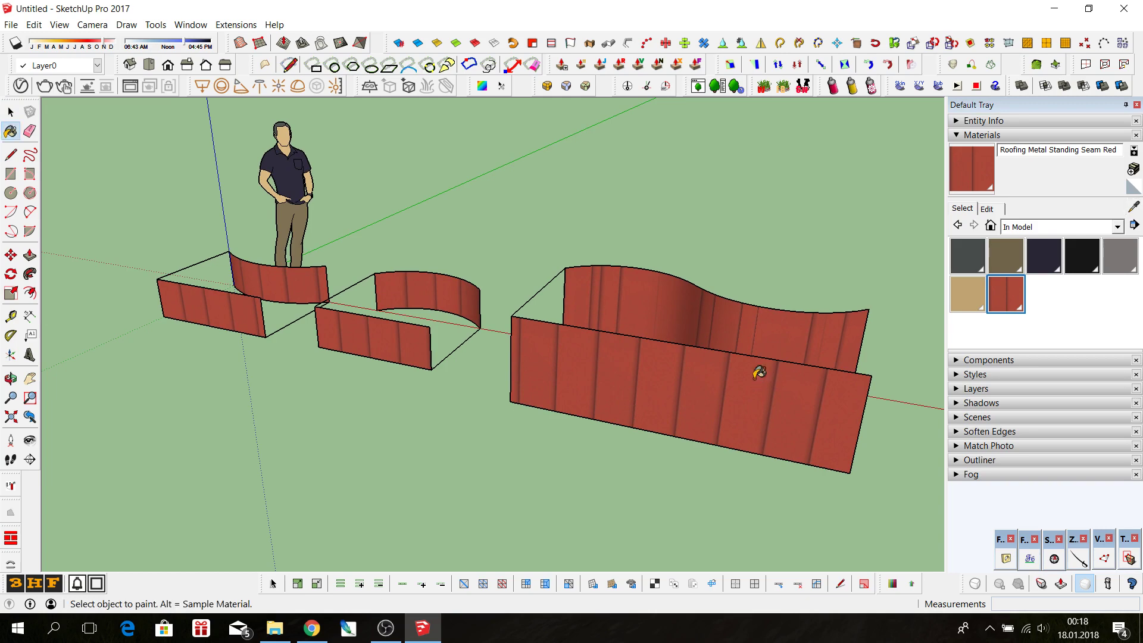
pyautogui.moveTo(643, 312)
pyautogui.mouseDown(button='middle')
pyautogui.moveTo(617, 339)
pyautogui.moveTo(678, 419)
pyautogui.moveTo(786, 334)
pyautogui.mouseUp(button='middle')
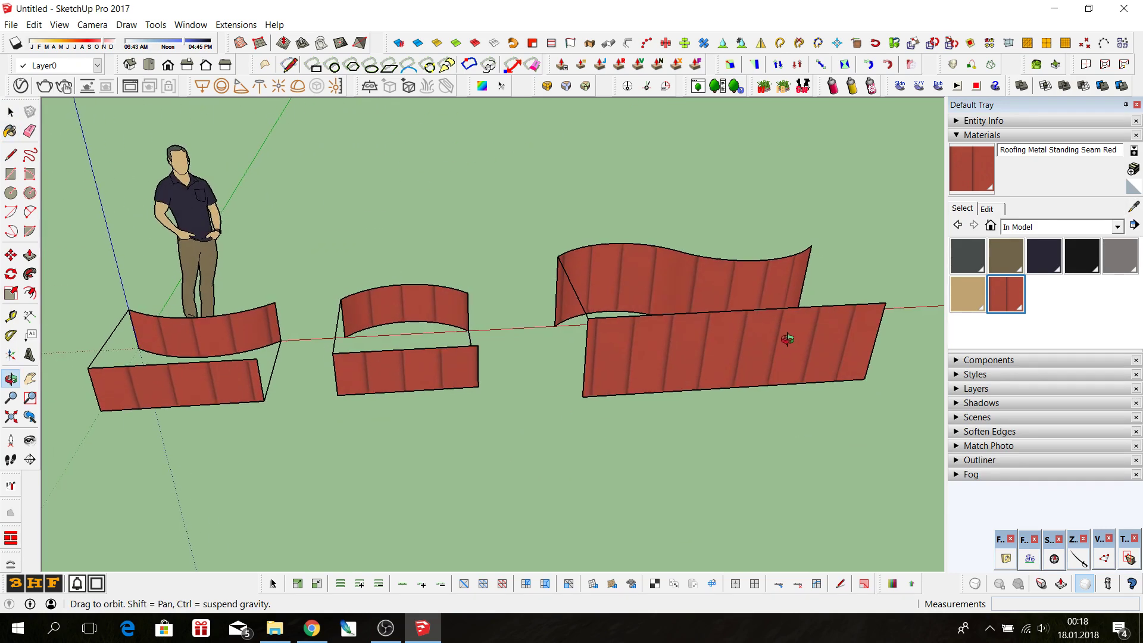
pyautogui.scroll(-2, 780, 317)
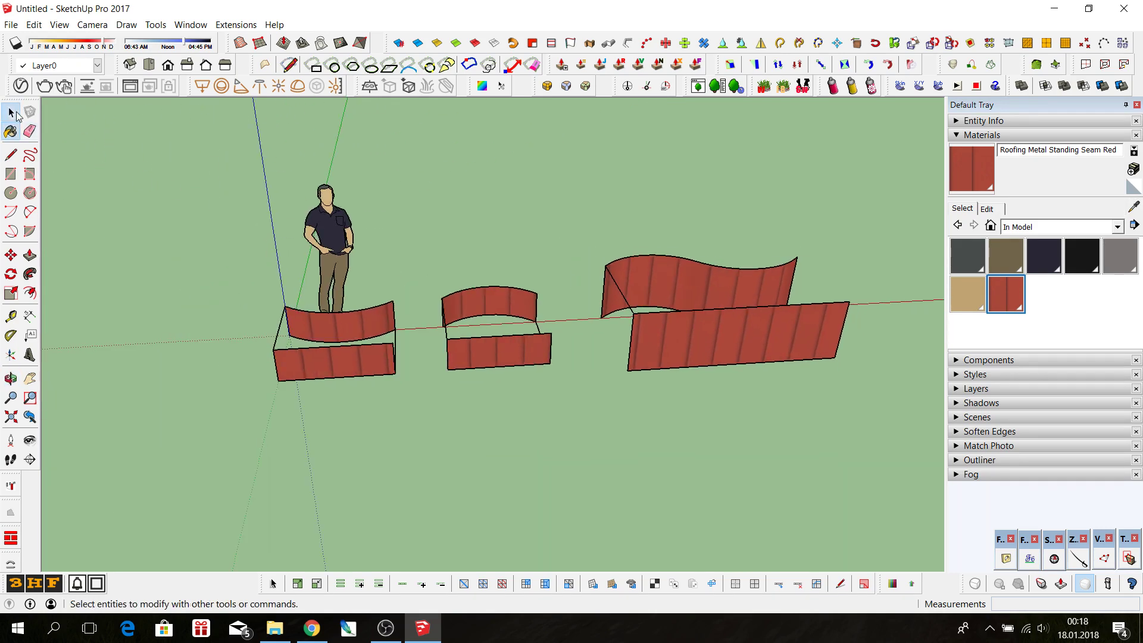
# - Rotate the left front wall's roofing texture 90 degrees using Texture Position
pyautogui.click(10, 112)
pyautogui.scroll(2, 357, 354)
pyautogui.rightClick(325, 372)
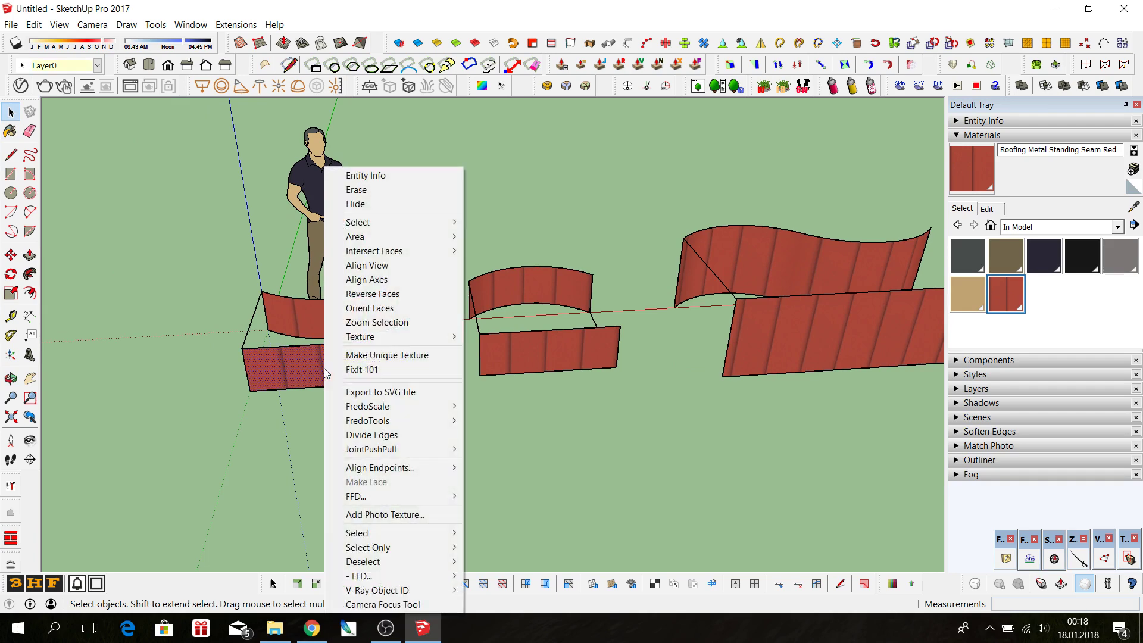
pyautogui.moveTo(361, 337)
pyautogui.click(483, 337)
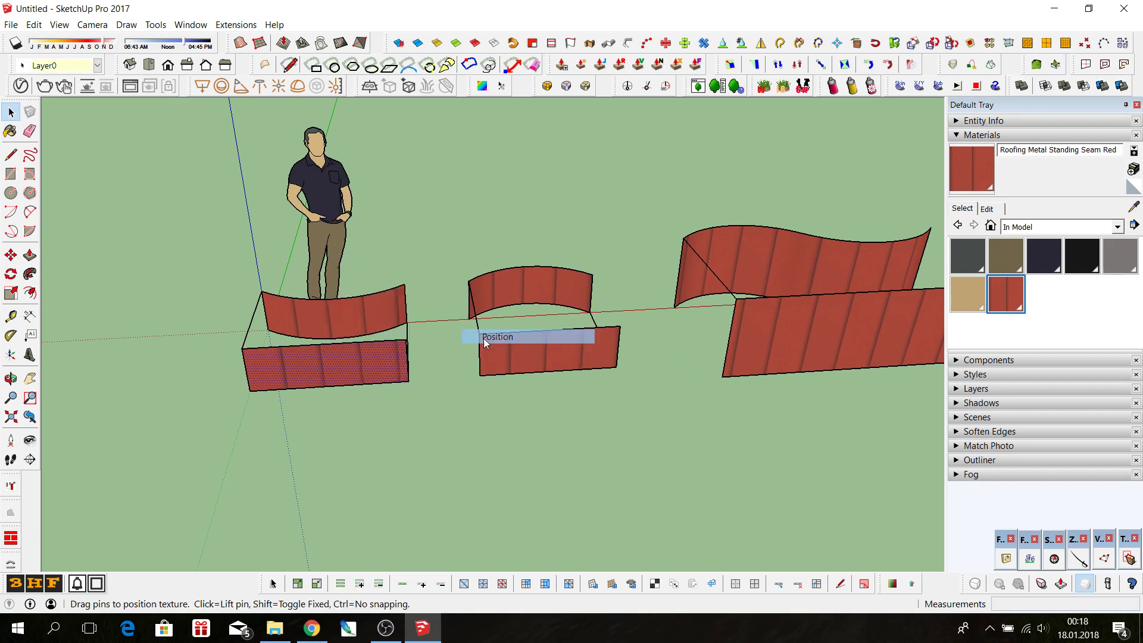
pyautogui.rightClick(365, 365)
pyautogui.moveTo(402, 416)
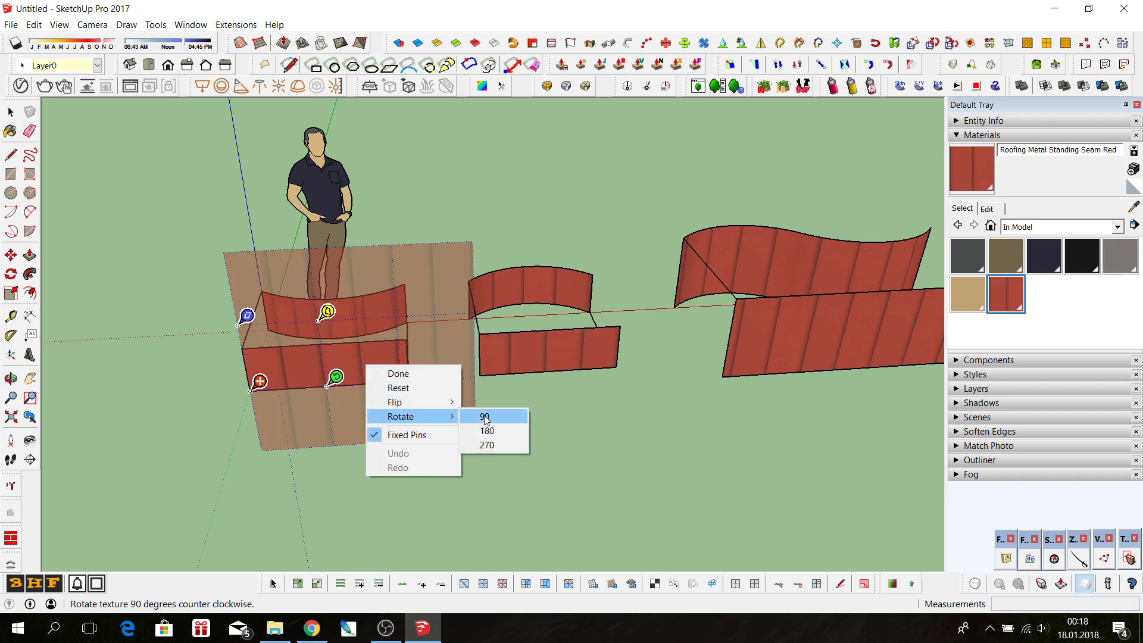
pyautogui.click(486, 416)
pyautogui.rightClick(366, 369)
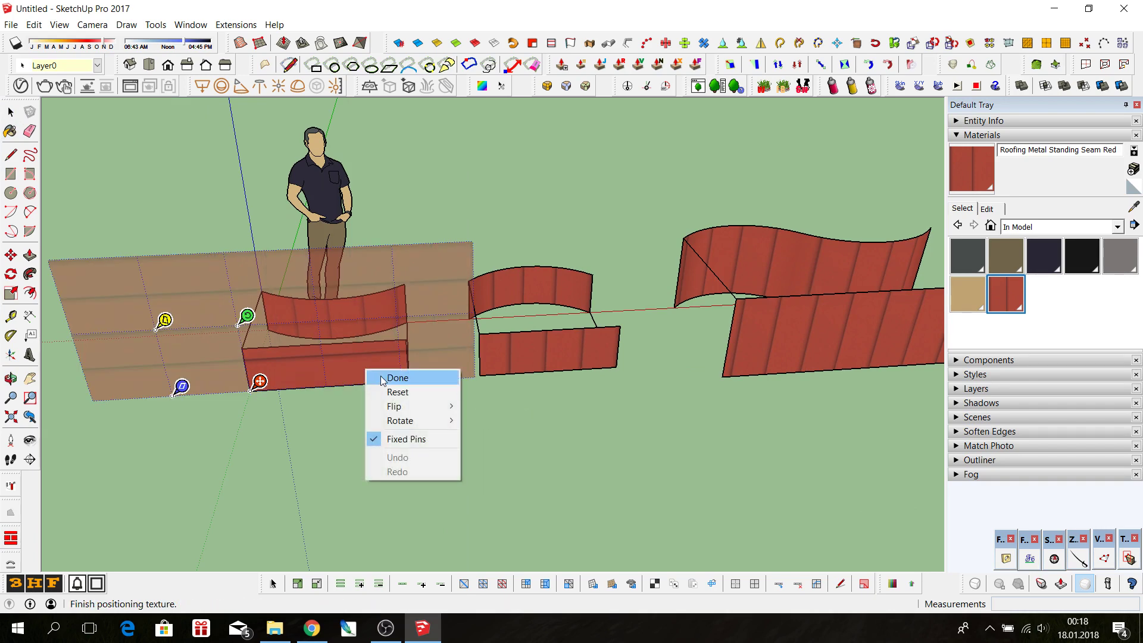
pyautogui.click(383, 379)
# - Rotate the middle front wall's roofing texture 90 degrees so its seams run horizontally
pyautogui.rightClick(530, 350)
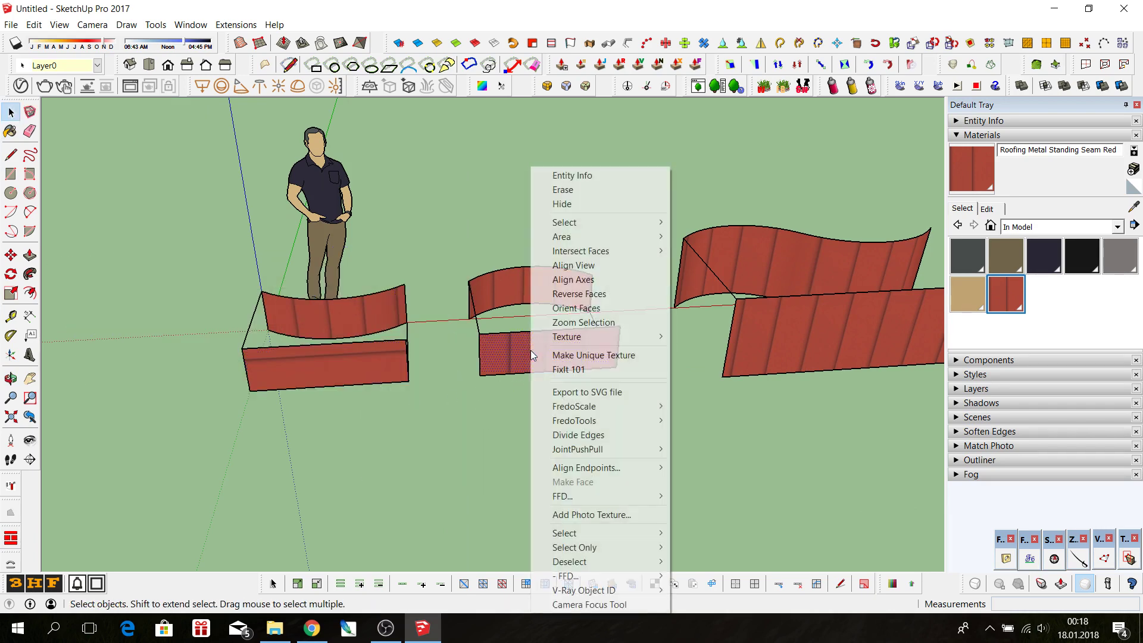
pyautogui.moveTo(566, 337)
pyautogui.click(705, 333)
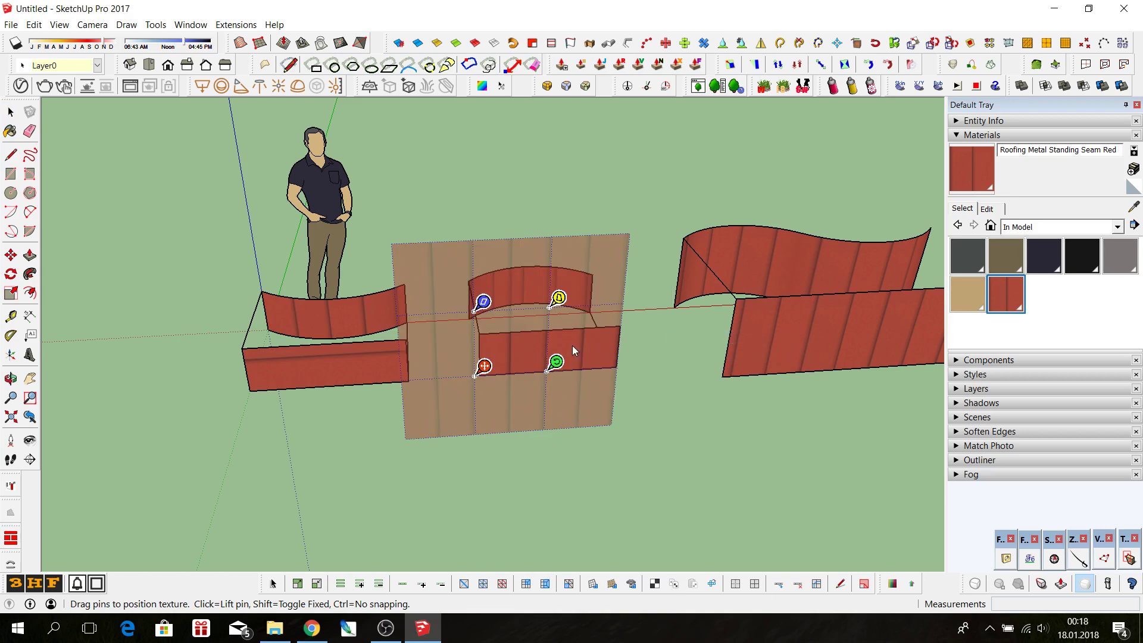
pyautogui.rightClick(572, 346)
pyautogui.moveTo(607, 365)
pyautogui.click(677, 394)
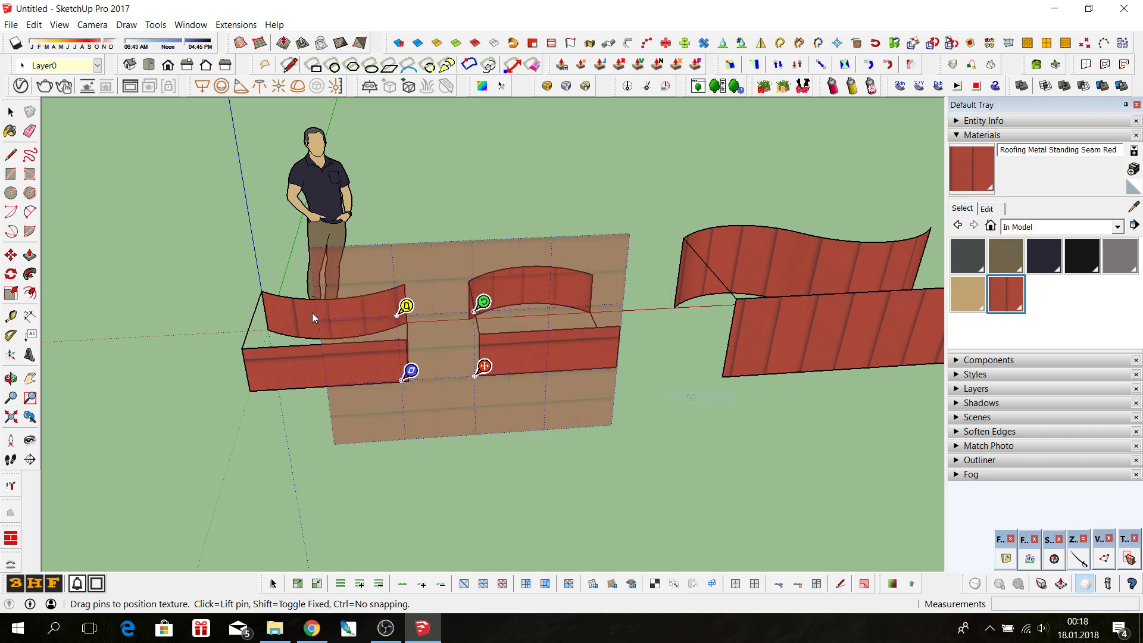
pyautogui.scroll(-3, 316, 316)
pyautogui.rightClick(485, 342)
pyautogui.click(507, 351)
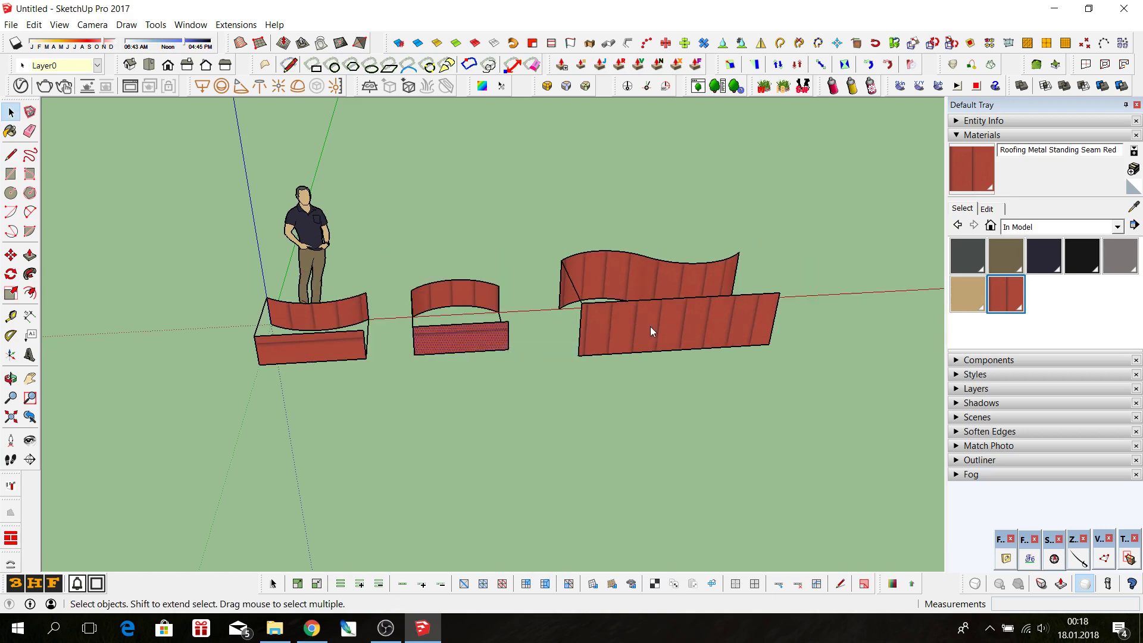
# - Rotate the right front wall's roofing texture 90 degrees and clear the selection
pyautogui.rightClick(650, 326)
pyautogui.click(809, 334)
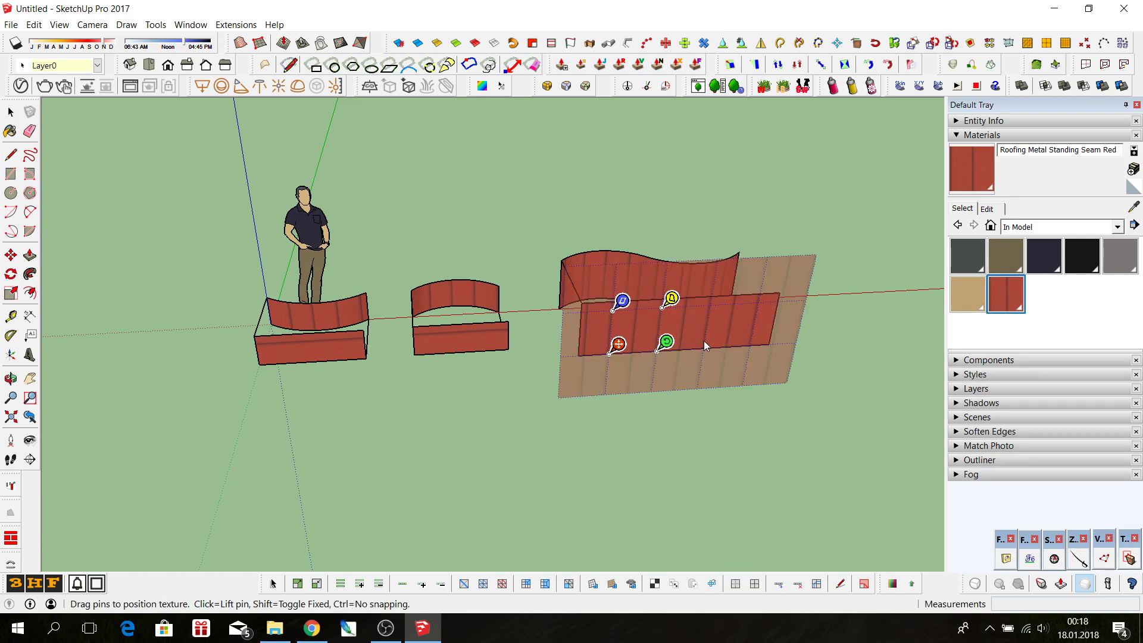
pyautogui.rightClick(700, 341)
pyautogui.moveTo(734, 389)
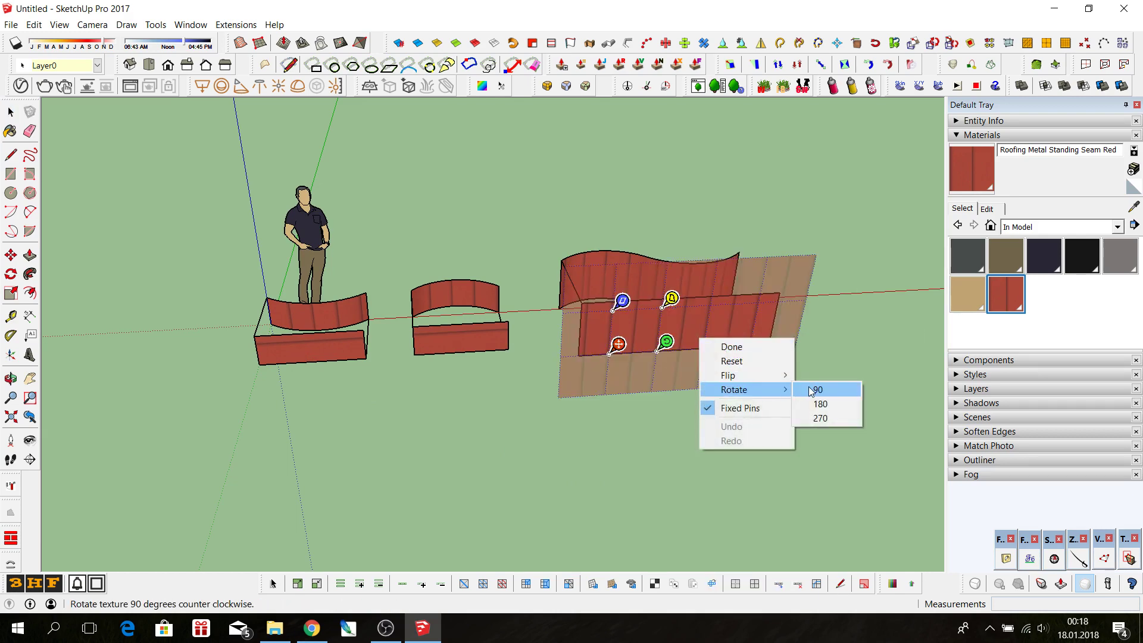
pyautogui.click(808, 388)
pyautogui.rightClick(733, 332)
pyautogui.click(748, 338)
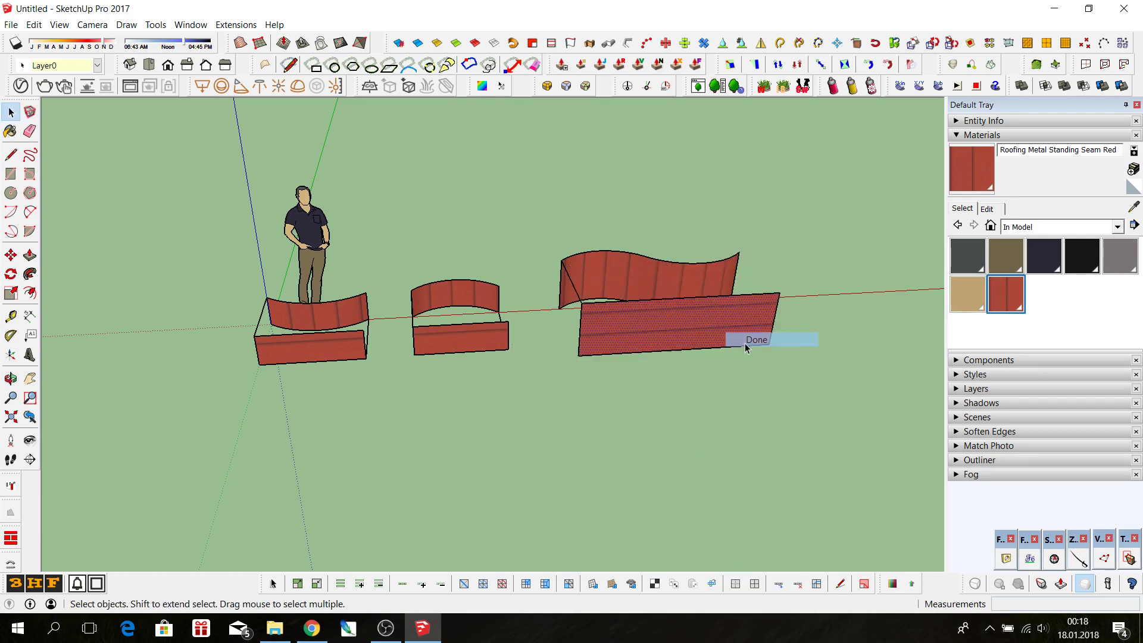
pyautogui.click(719, 377)
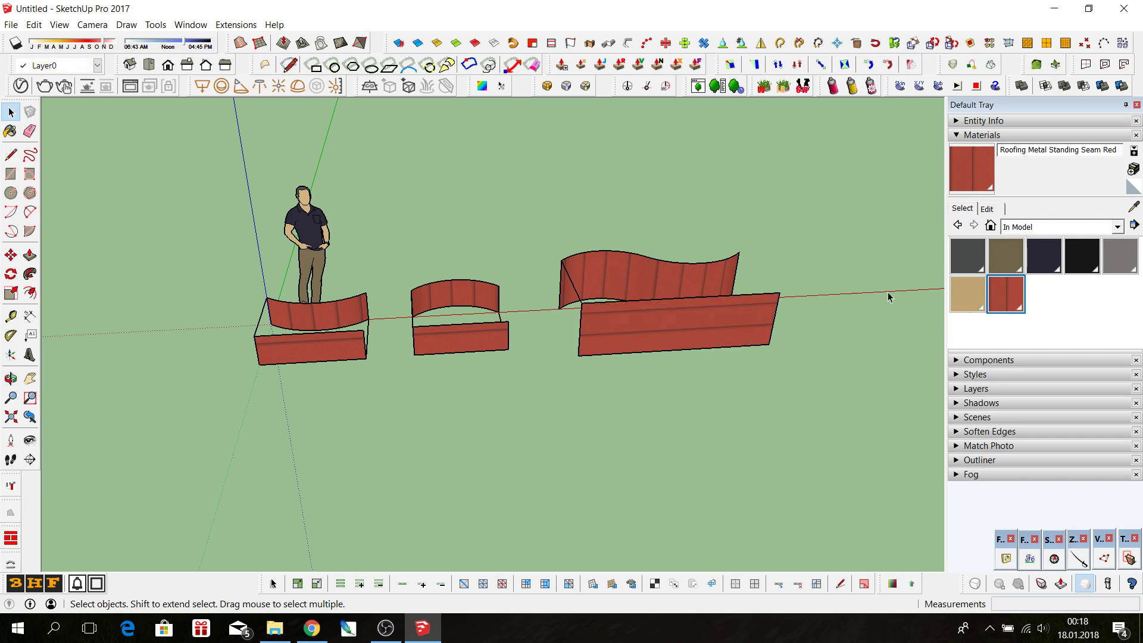
pyautogui.click(985, 209)
# - Set the roofing material's texture width to 0,1 and check the finer seams on the walls
pyautogui.doubleClick(998, 373)
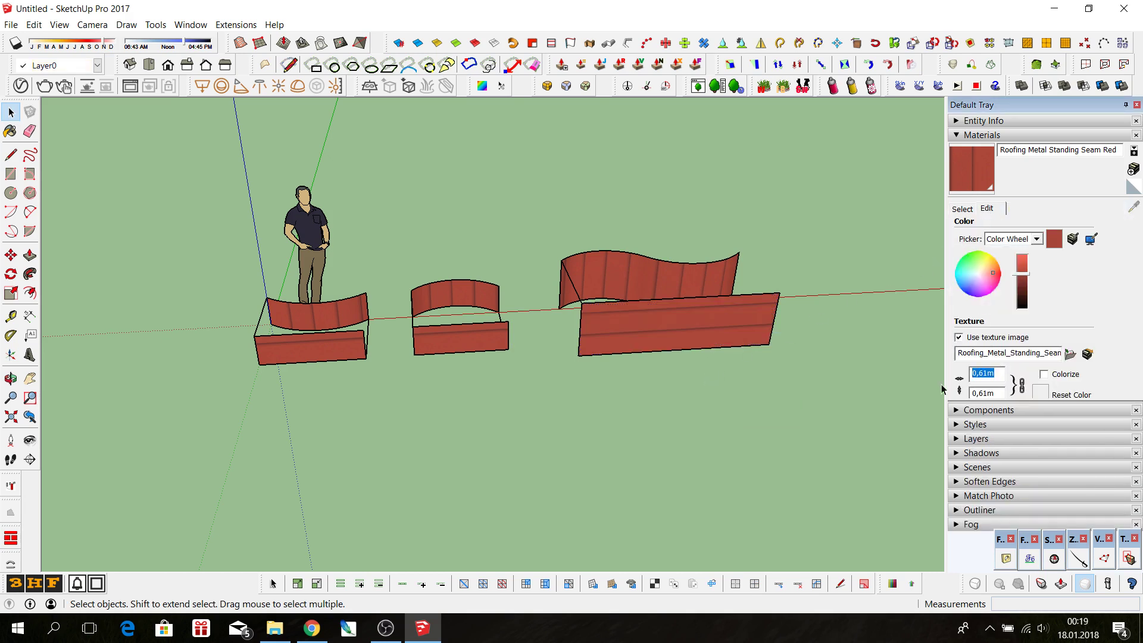
pyautogui.write('0,1')
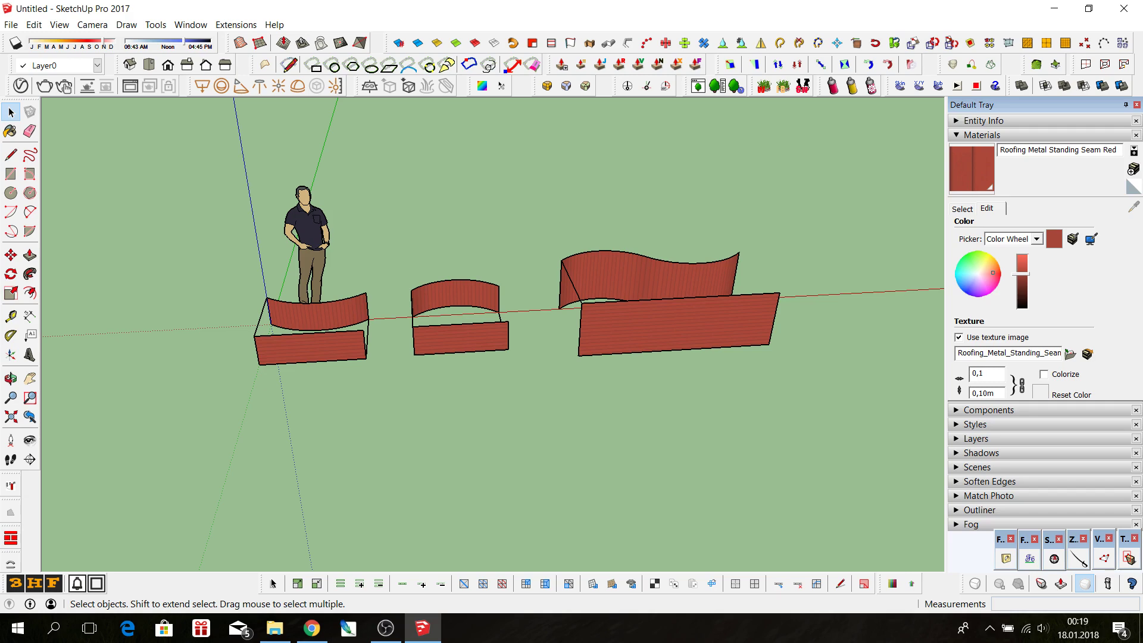
pyautogui.moveTo(274, 364); pyautogui.dragTo(395, 260, button='middle')
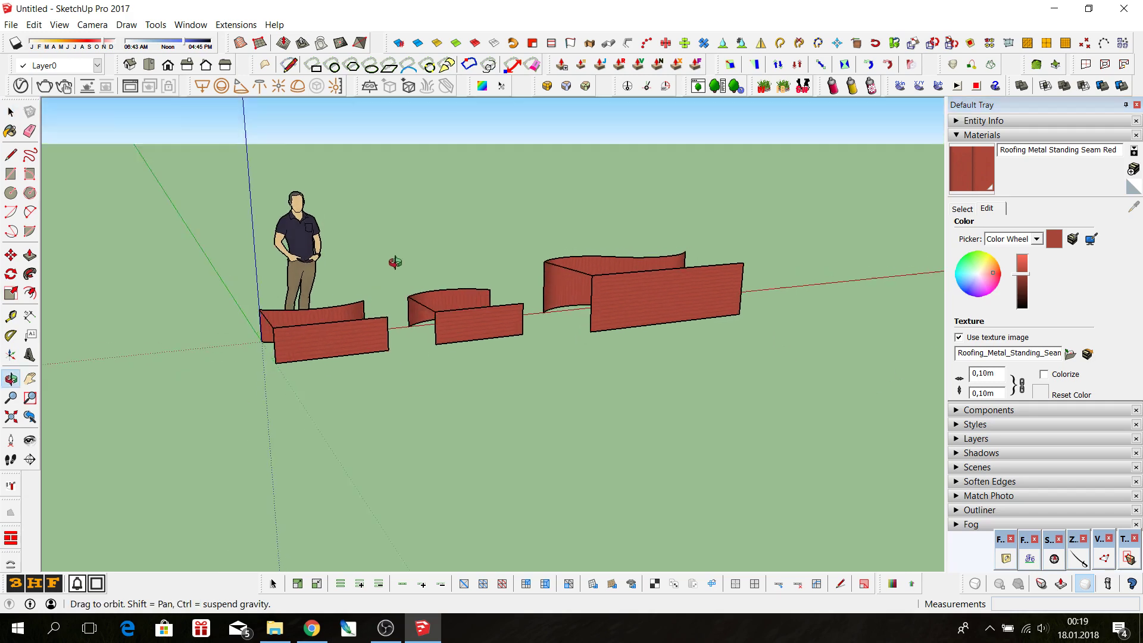
pyautogui.scroll(3, 319, 339)
pyautogui.scroll(2, 407, 409)
pyautogui.moveTo(385, 365); pyautogui.dragTo(386, 441, button='middle')
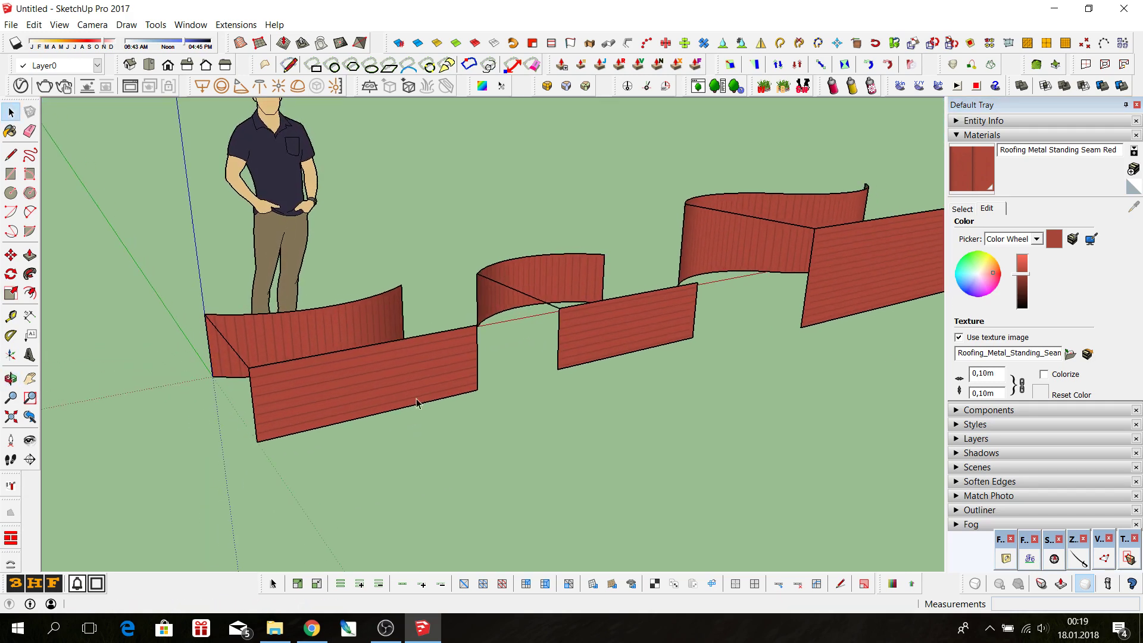
pyautogui.click(961, 209)
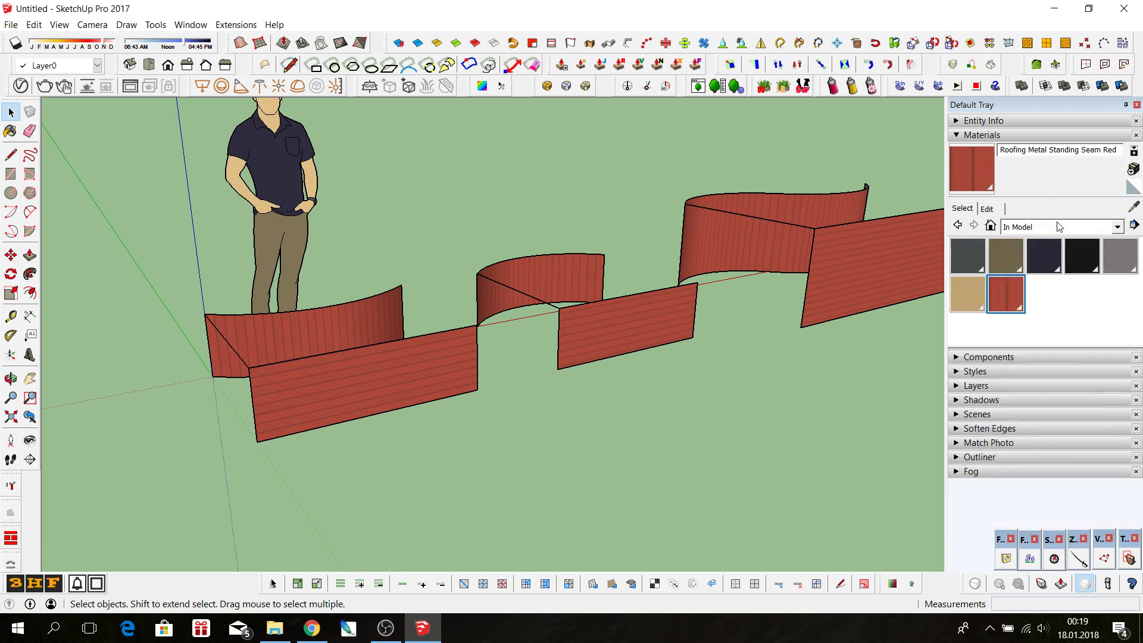
pyautogui.click(1138, 207)
pyautogui.click(357, 366)
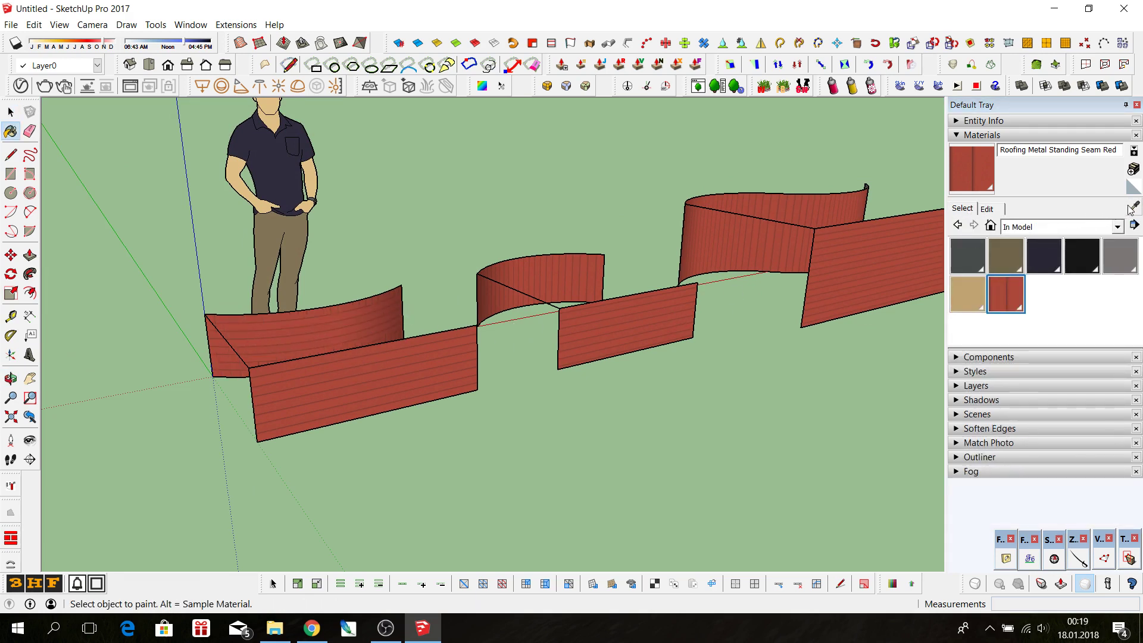
# - Orbit and zoom around the finely seamed walls, then start the Rectangle tool (R)
pyautogui.scroll(-2, 321, 365)
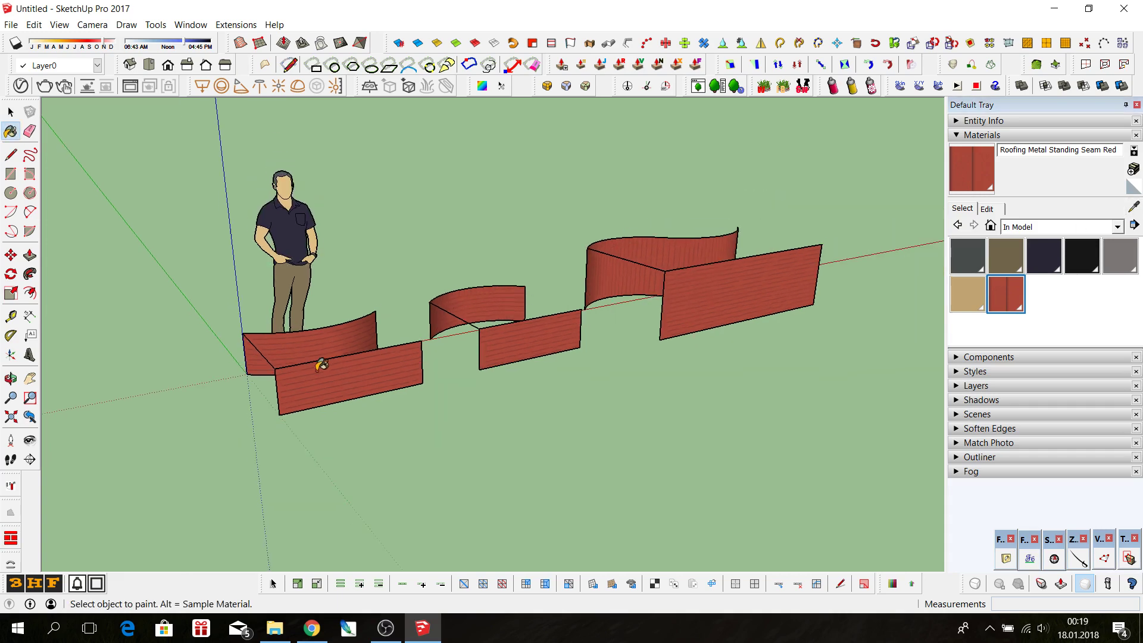
pyautogui.scroll(2, 774, 253)
pyautogui.scroll(2, 773, 253)
pyautogui.press('alt')
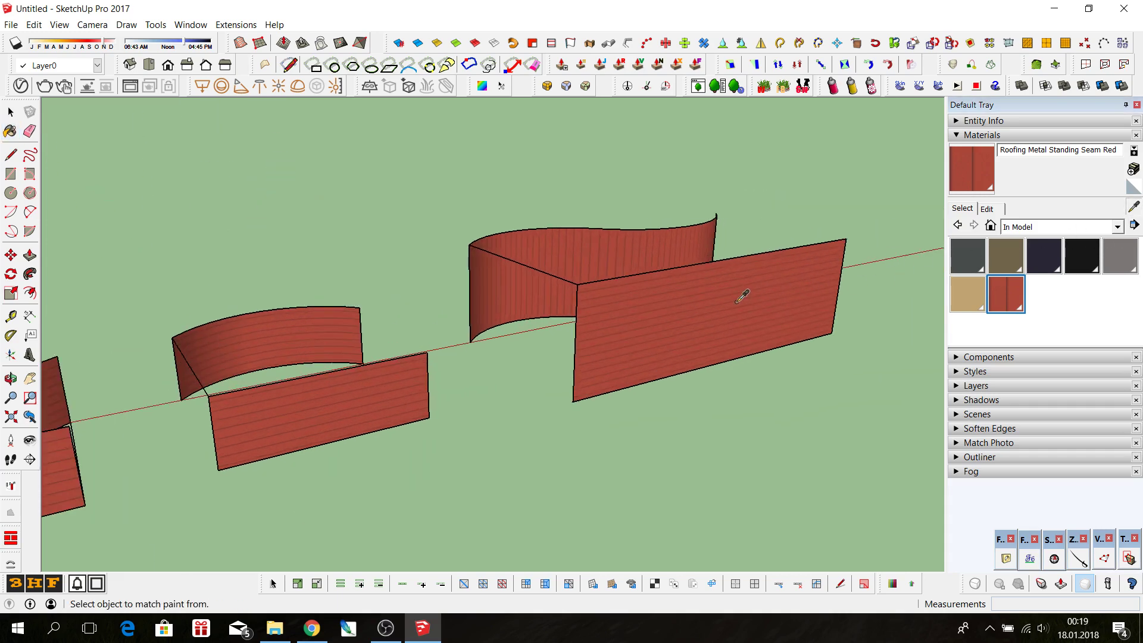
pyautogui.moveTo(712, 263); pyautogui.dragTo(368, 359, button='middle')
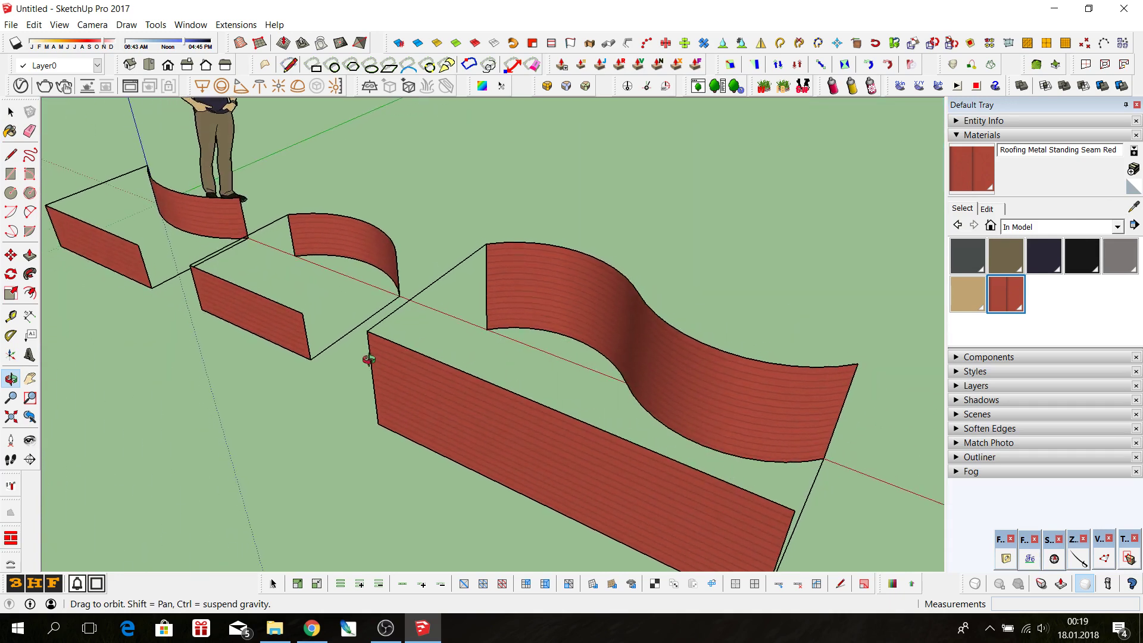
pyautogui.moveTo(368, 359)
pyautogui.mouseDown()
pyautogui.moveTo(146, 252)
pyautogui.moveTo(435, 291)
pyautogui.mouseUp()
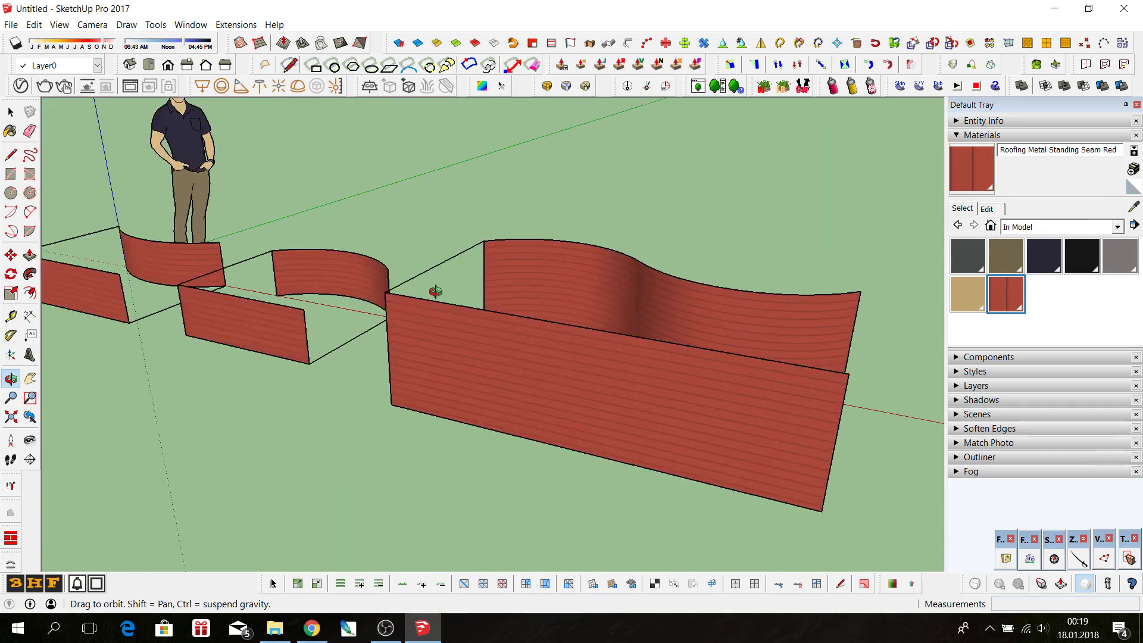
pyautogui.moveTo(435, 291)
pyautogui.mouseDown(button='middle')
pyautogui.moveTo(543, 285)
pyautogui.moveTo(309, 316)
pyautogui.mouseUp(button='middle')
pyautogui.scroll(-2, 265, 288)
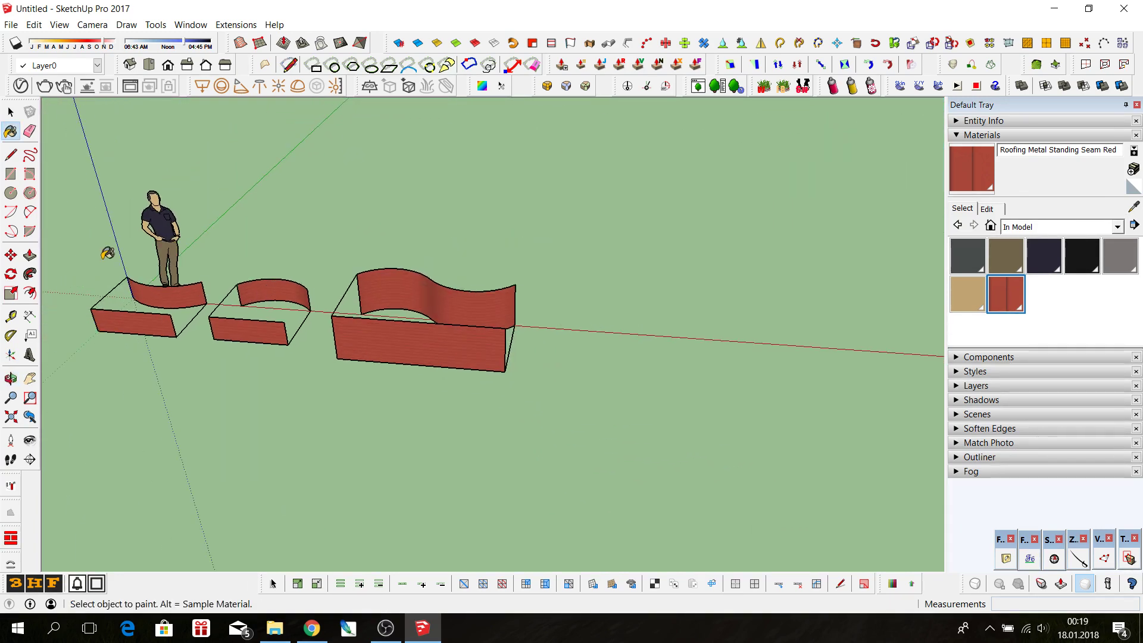
pyautogui.click(10, 112)
pyautogui.scroll(-2, 209, 297)
pyautogui.scroll(-1, 208, 298)
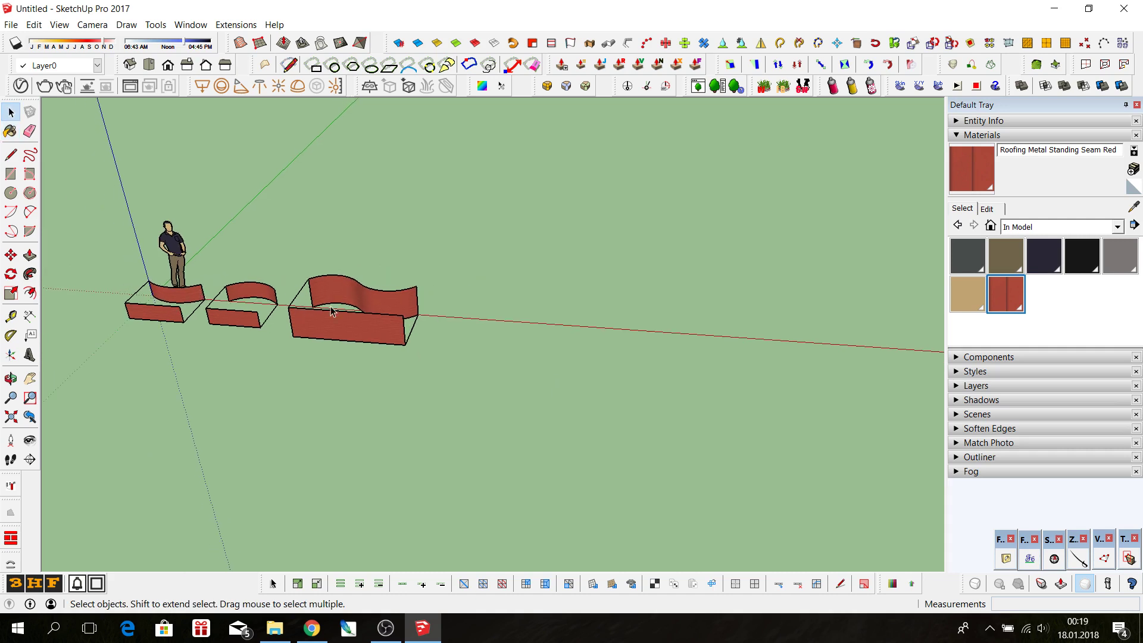
pyautogui.scroll(1, 331, 310)
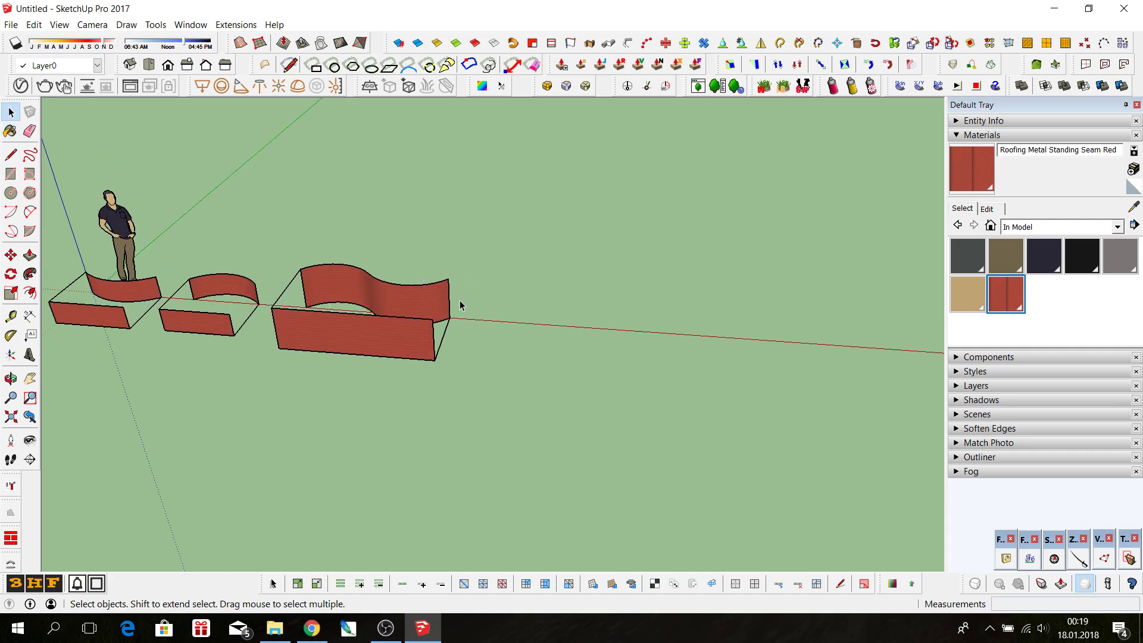
pyautogui.press('r')
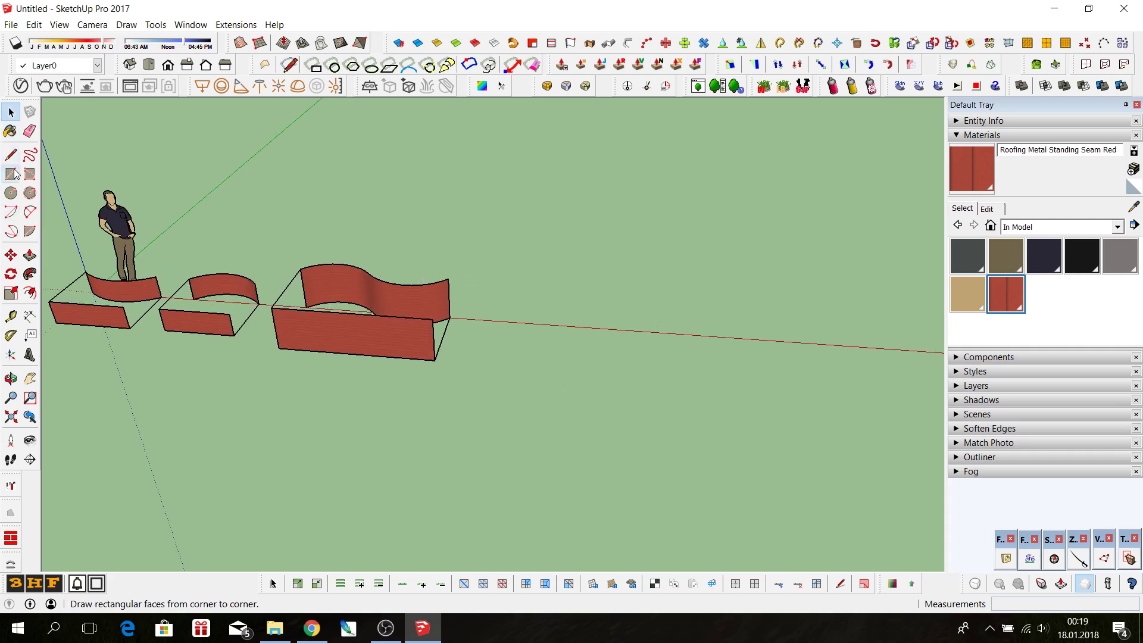
# - Draw a large upright rectangle starting at the end of the walls
pyautogui.click(563, 329)
pyautogui.moveTo(608, 255)
pyautogui.mouseDown(button='middle')
pyautogui.moveTo(615, 291)
pyautogui.moveTo(667, 208)
pyautogui.mouseUp(button='middle')
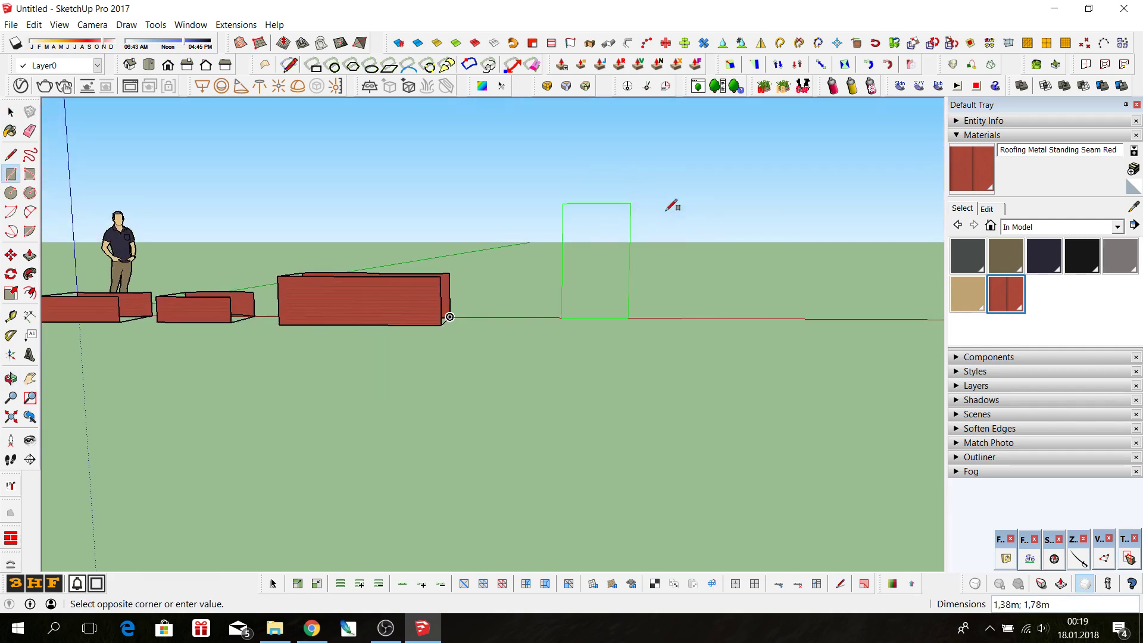
pyautogui.click(773, 208)
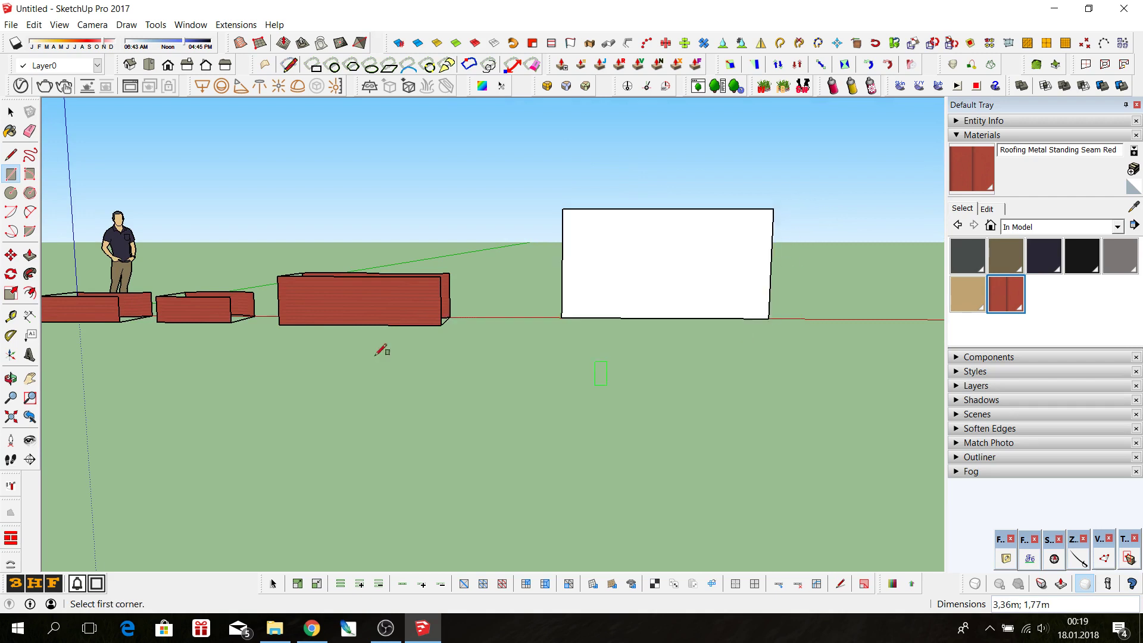
# - Draw two connected 3-point arcs forming an S-curve across the rectangle's upper part
pyautogui.click(30, 212)
pyautogui.scroll(-2, 530, 274)
pyautogui.scroll(3, 494, 292)
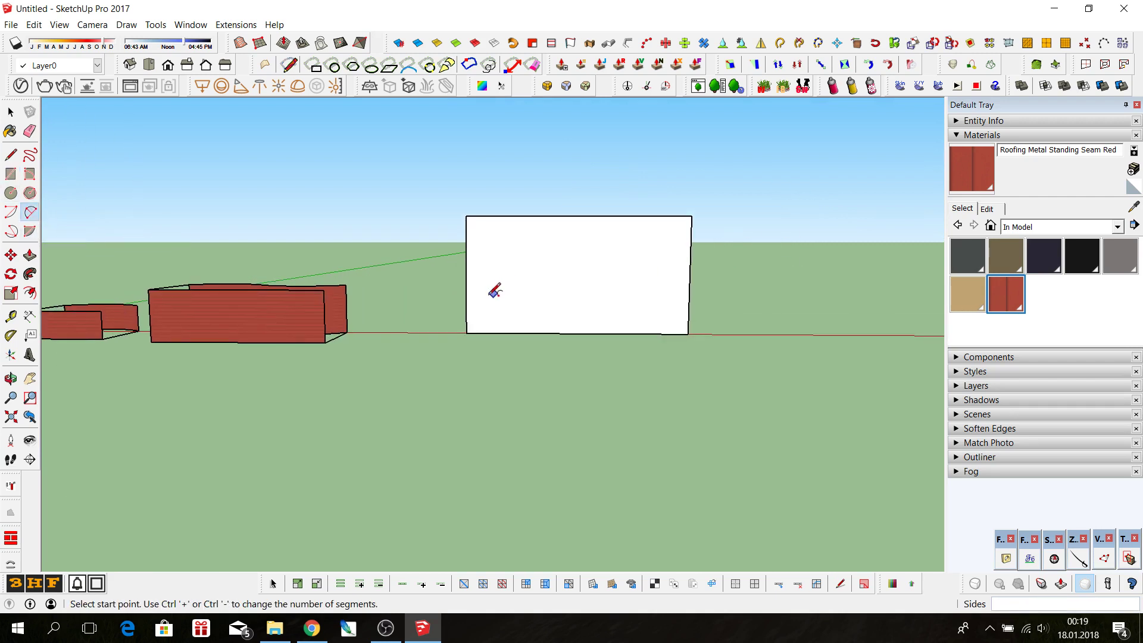
pyautogui.click(466, 242)
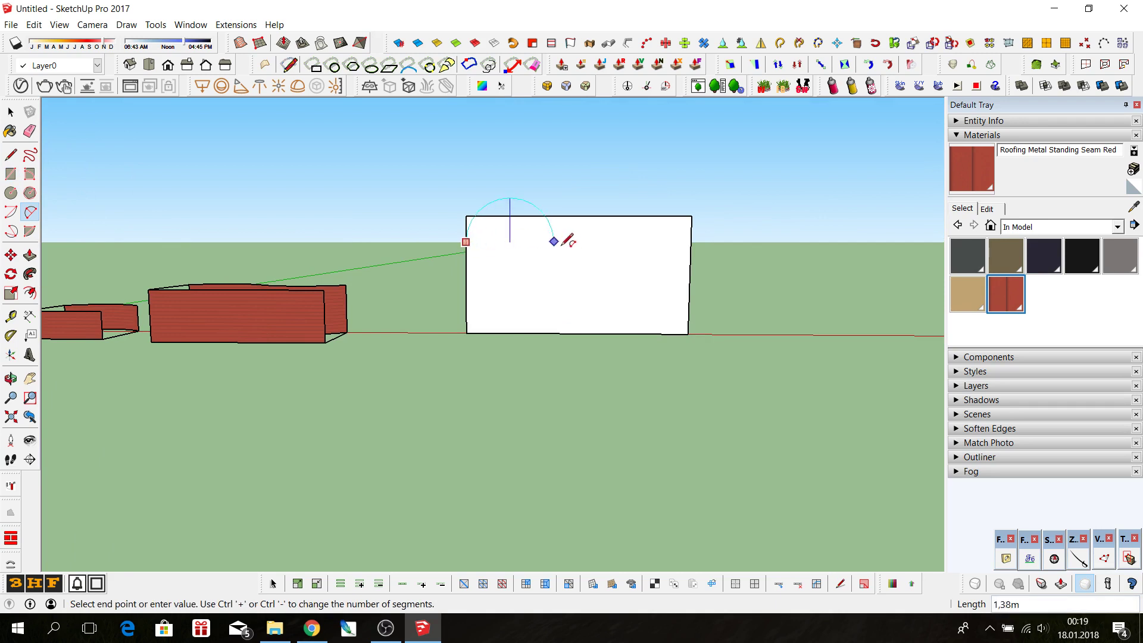
pyautogui.click(587, 253)
pyautogui.scroll(2, 561, 249)
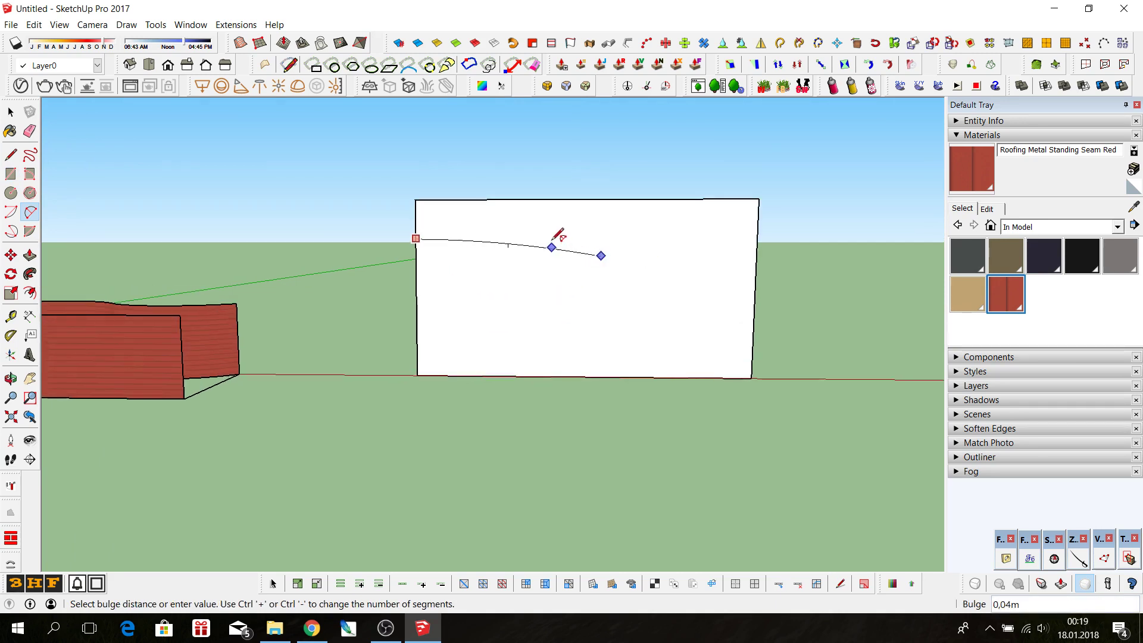
pyautogui.click(543, 224)
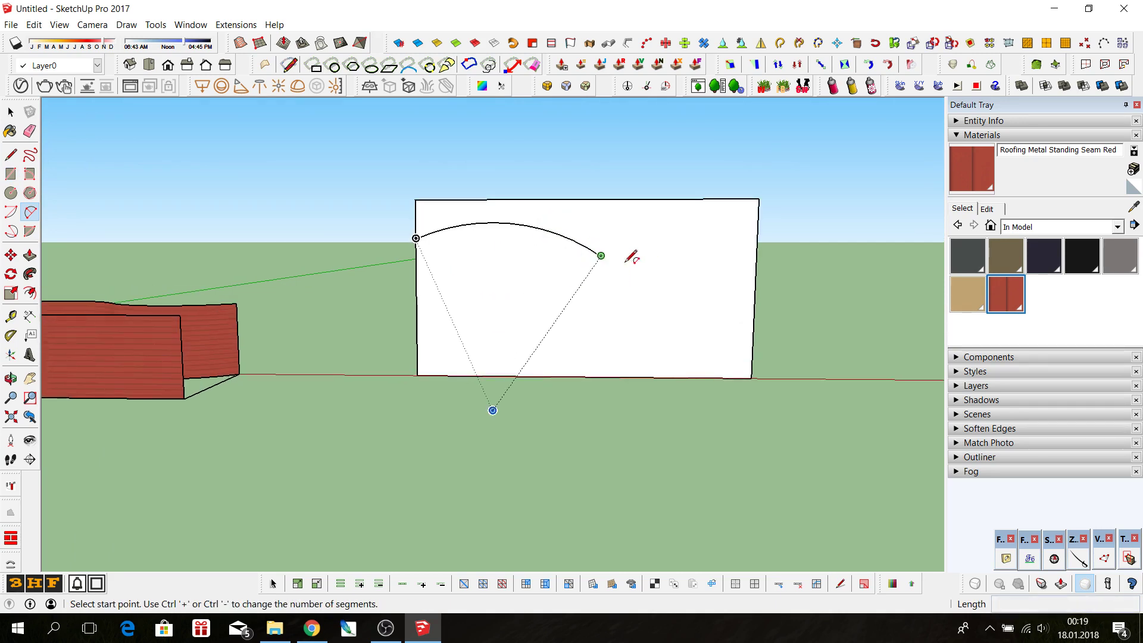
pyautogui.click(601, 256)
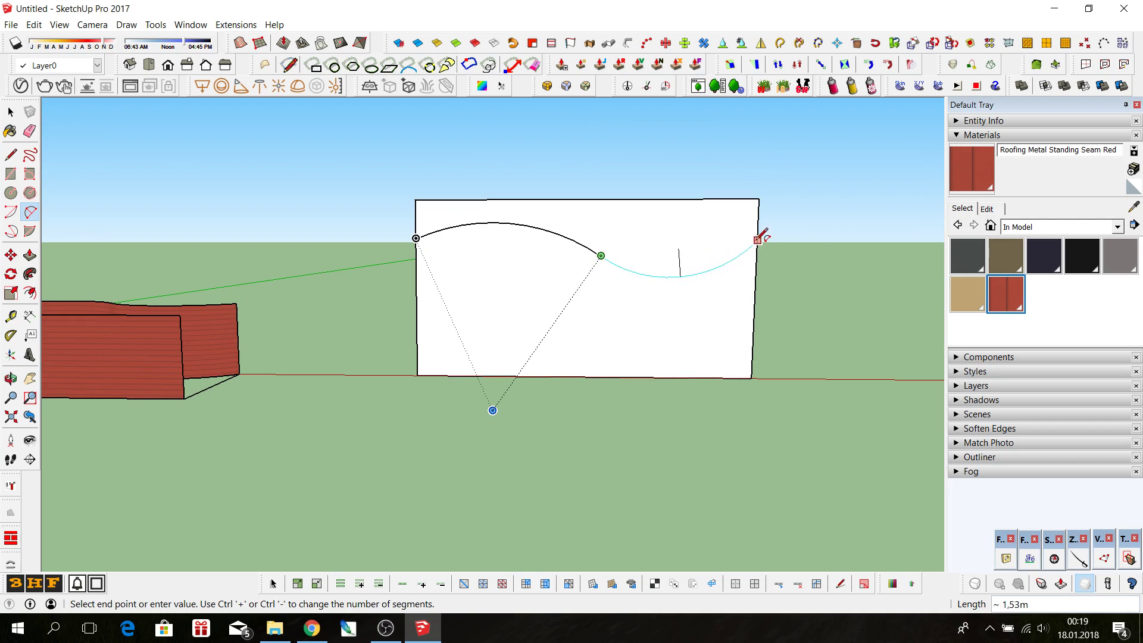
pyautogui.click(757, 254)
pyautogui.click(757, 253)
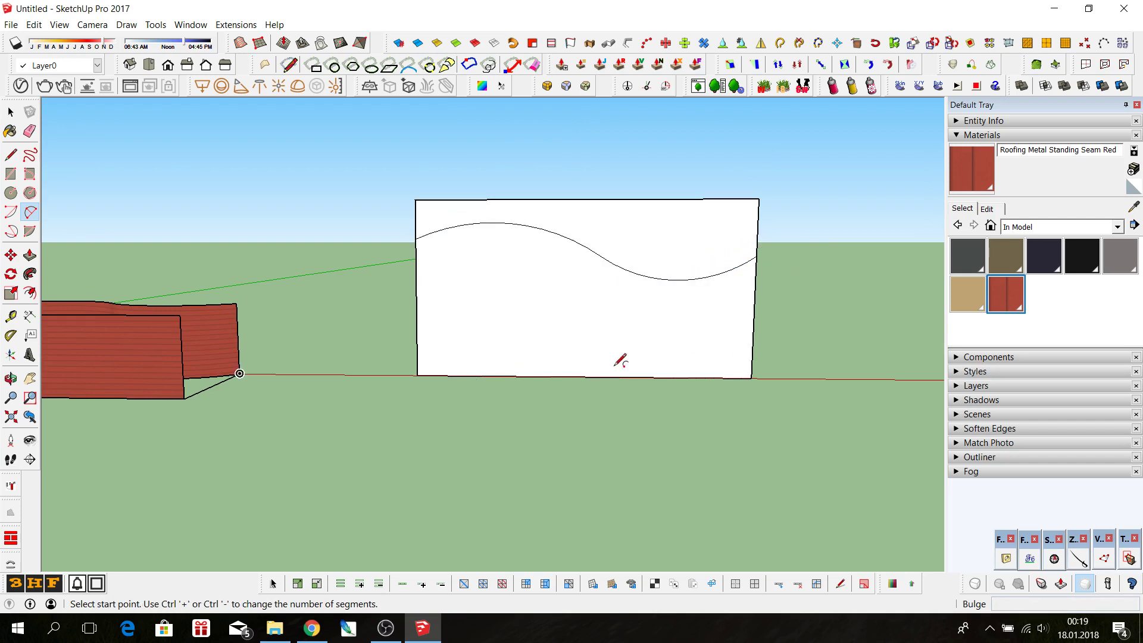
pyautogui.press('space')
# - Copy the two-arc wave 0,69m lower on the rectangle
pyautogui.click(575, 246)
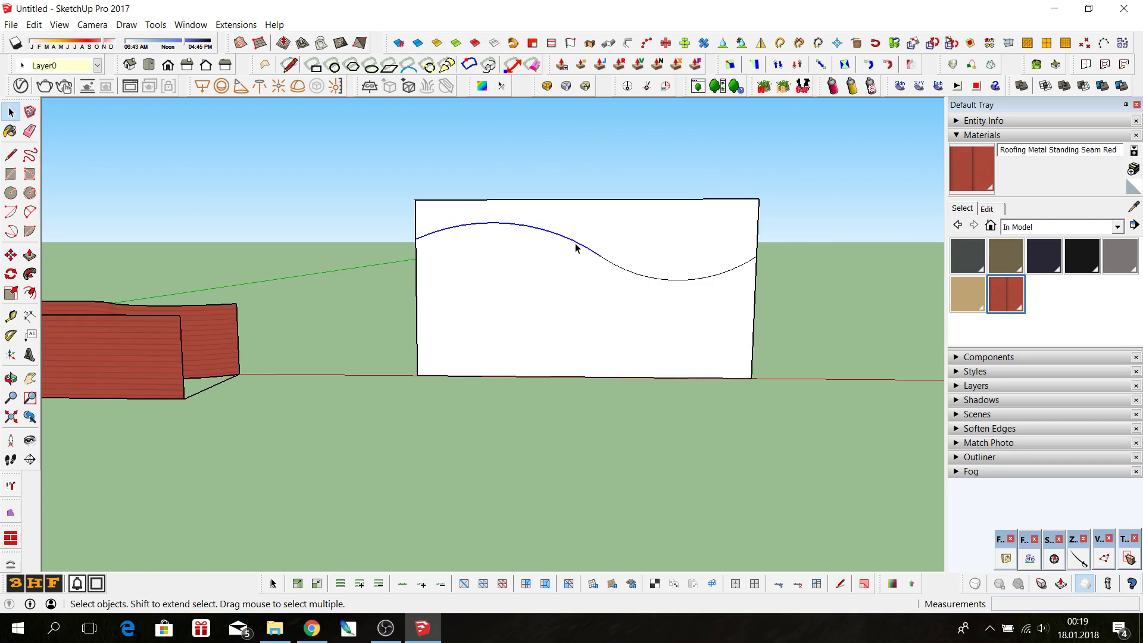
pyautogui.keyDown('shift'); pyautogui.click(685, 280); pyautogui.keyUp('shift')
pyautogui.click(13, 257)
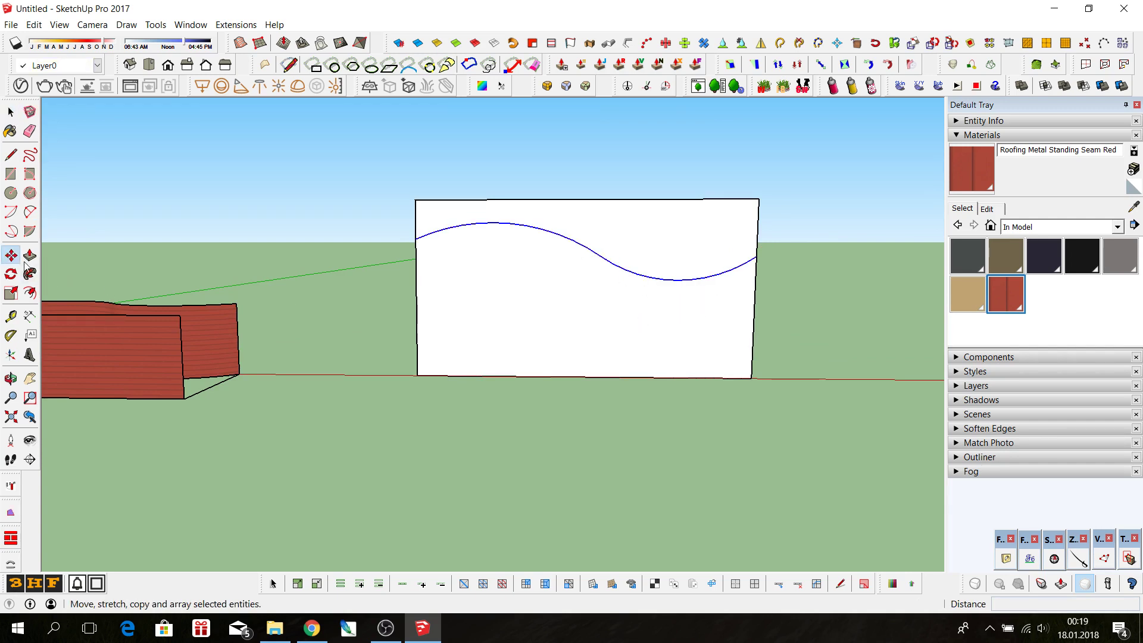
pyautogui.press('ctrl')
pyautogui.click(416, 238)
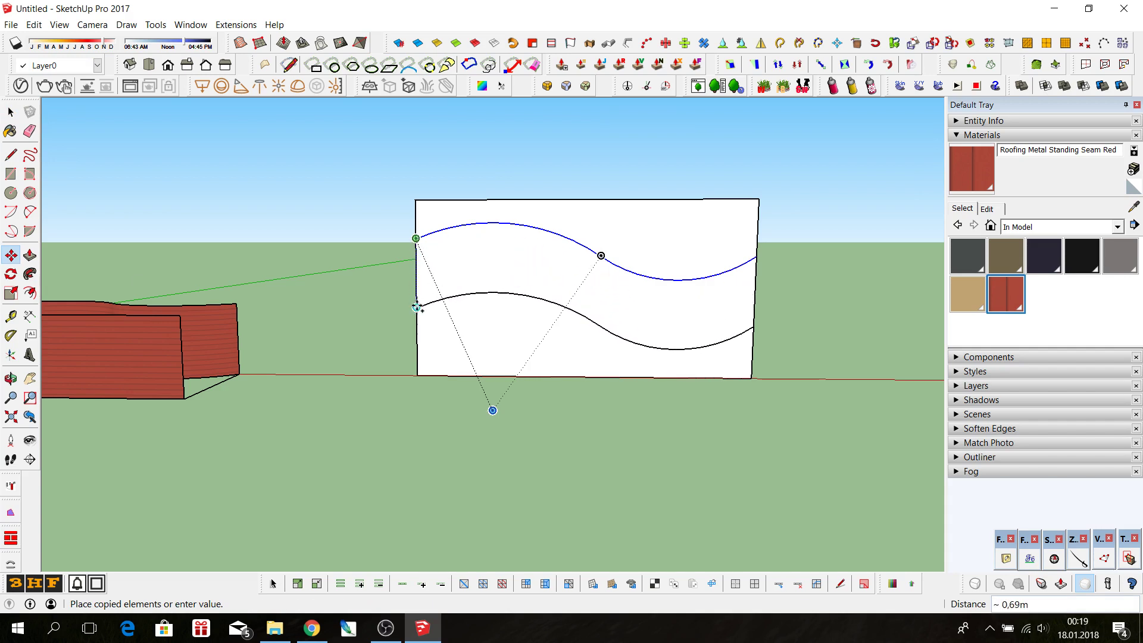
pyautogui.click(417, 309)
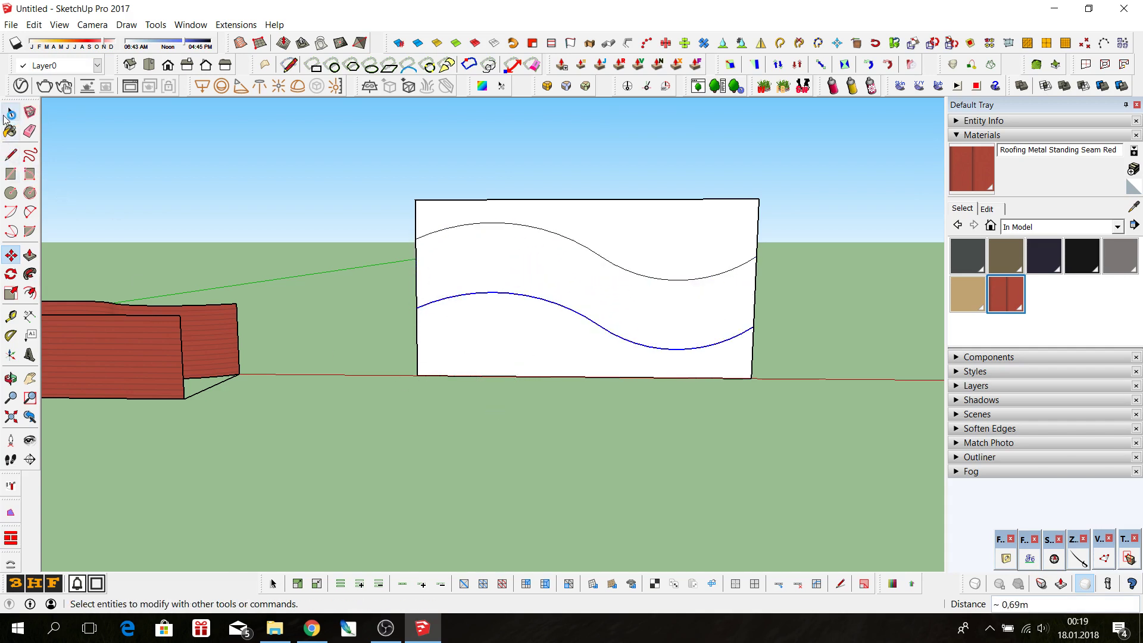
# - Erase the edges above the upper wave and below the lower wave
pyautogui.click(30, 131)
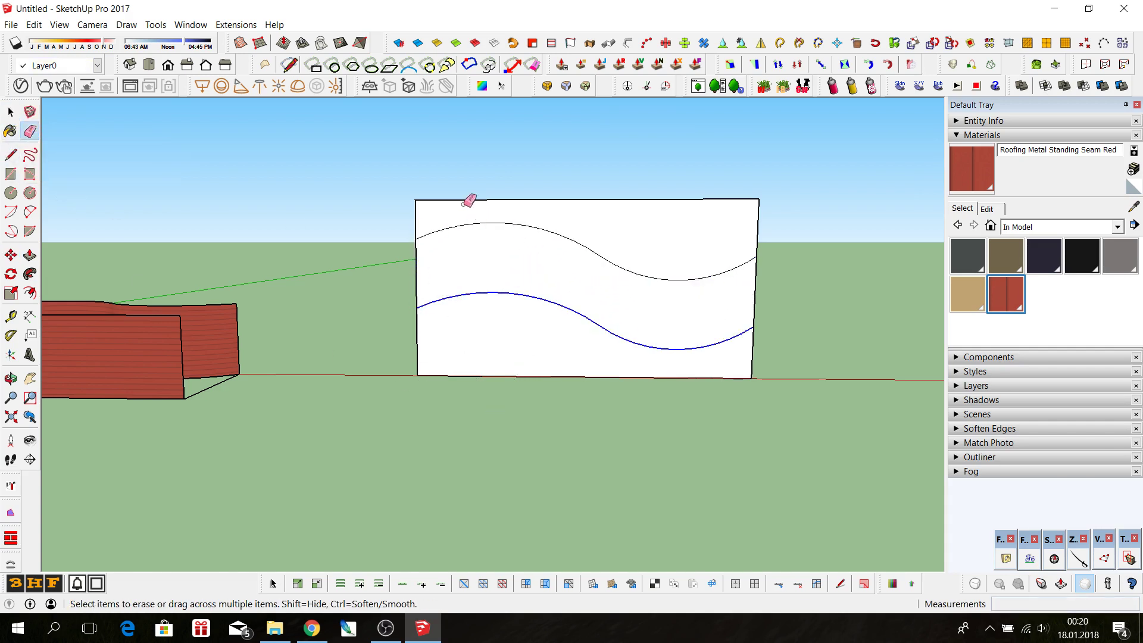
pyautogui.moveTo(417, 206); pyautogui.dragTo(599, 212)
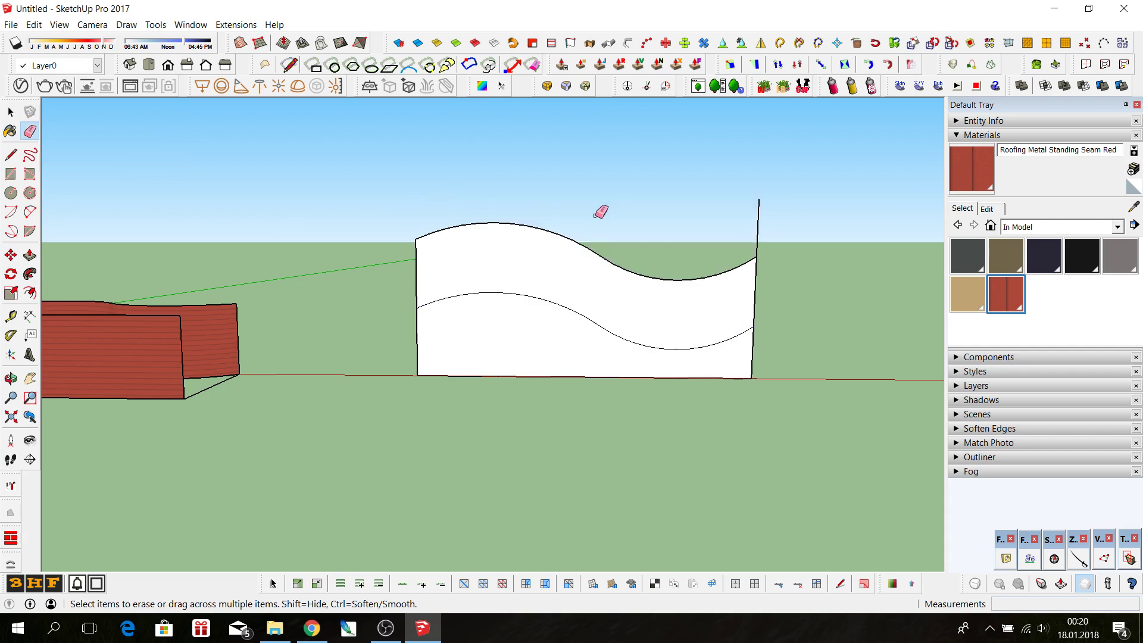
pyautogui.click(756, 220)
pyautogui.moveTo(786, 358); pyautogui.dragTo(410, 358)
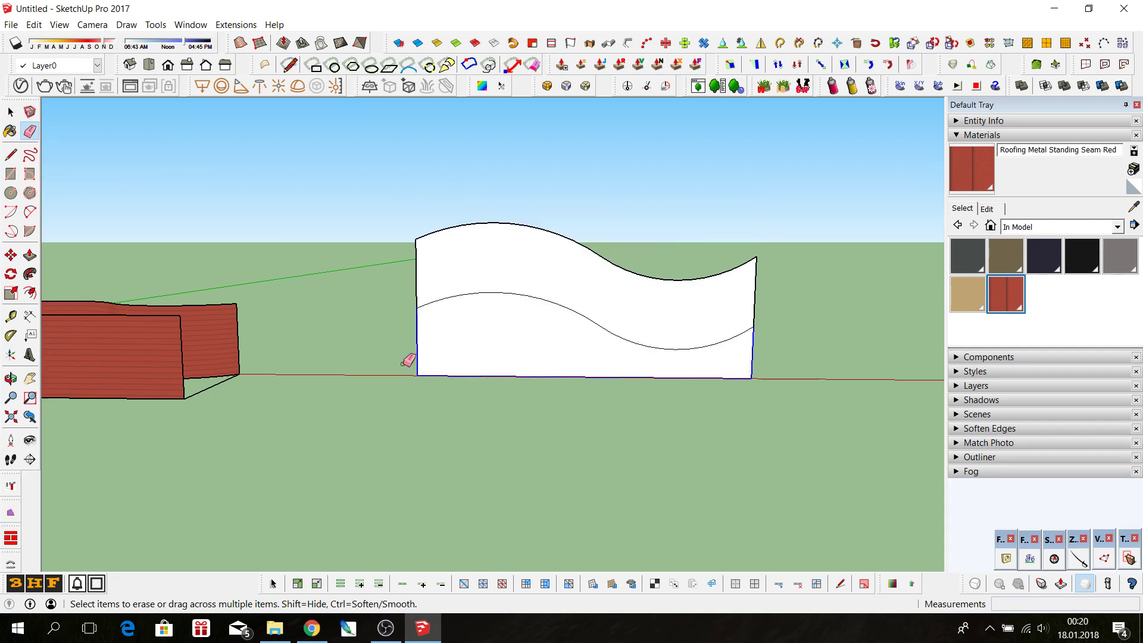
pyautogui.scroll(-3, 595, 312)
pyautogui.scroll(-2, 596, 306)
# - Paint the wavy strip with Roofing Metal Standing Seam Red
pyautogui.moveTo(595, 307); pyautogui.dragTo(595, 327, button='middle')
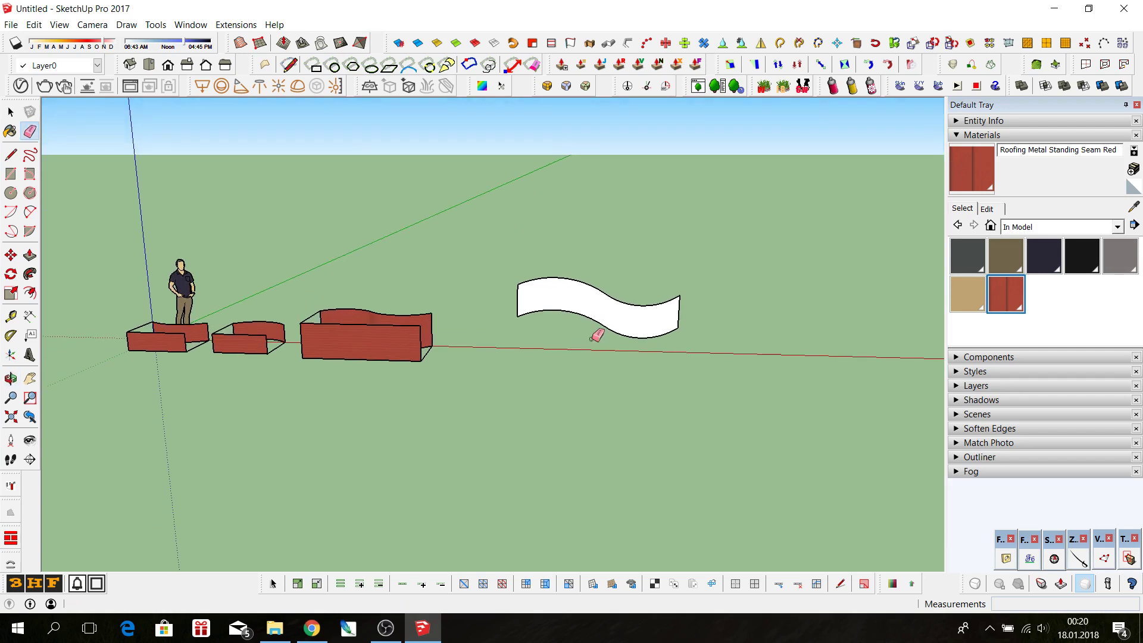
pyautogui.scroll(3, 595, 327)
pyautogui.click(971, 170)
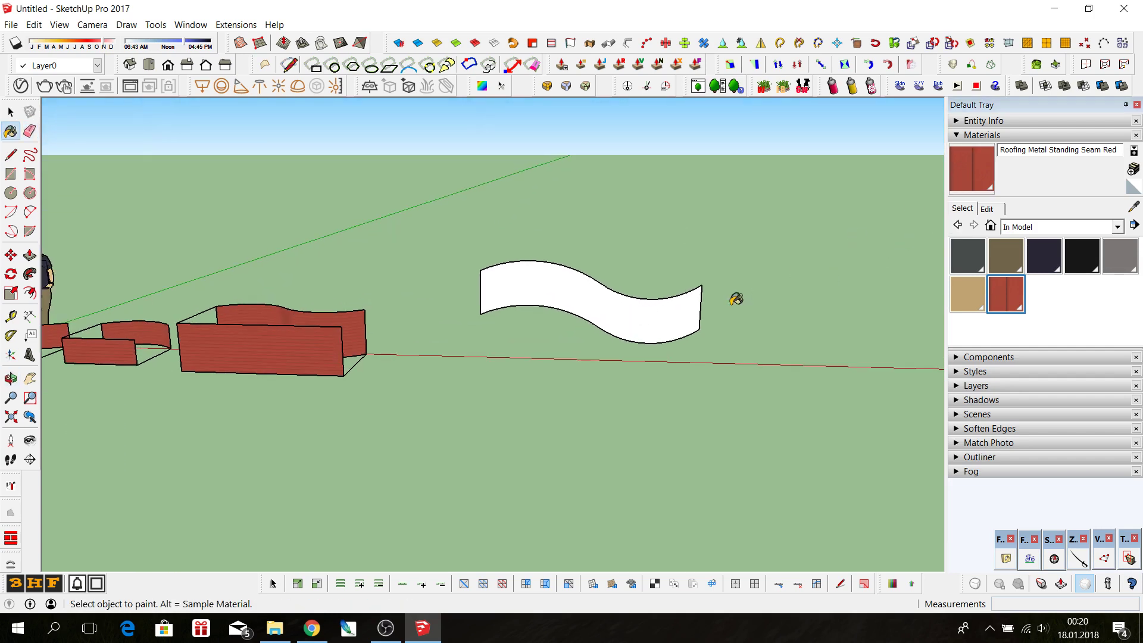
pyautogui.click(586, 296)
pyautogui.scroll(3, 619, 302)
pyautogui.scroll(2, 536, 271)
pyautogui.scroll(2, 480, 262)
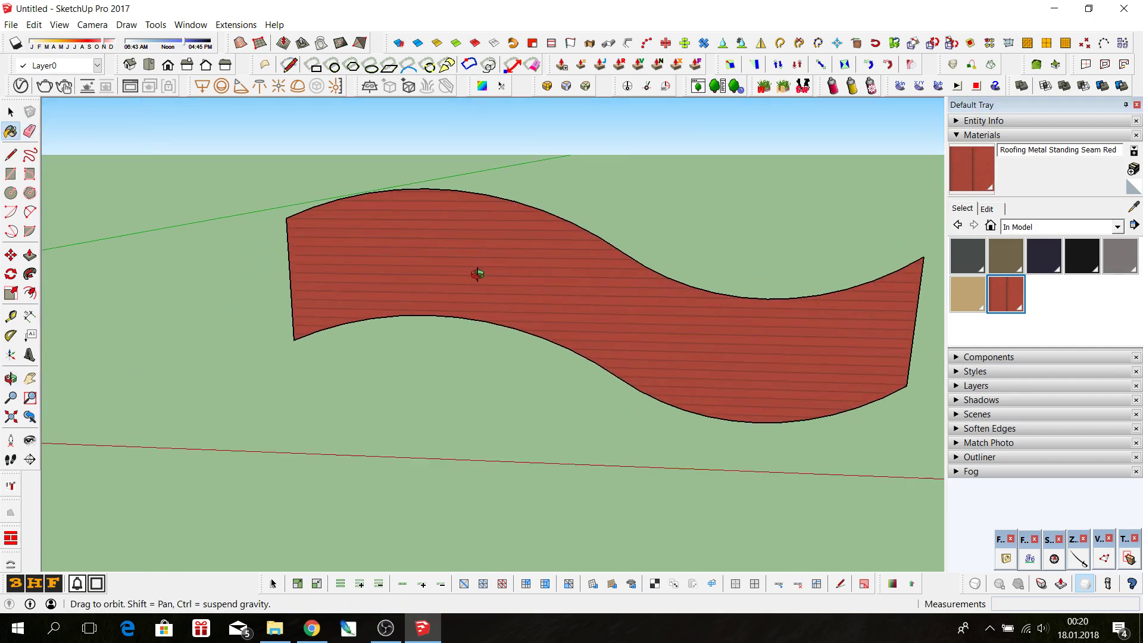
pyautogui.moveTo(477, 274); pyautogui.dragTo(601, 254, button='middle')
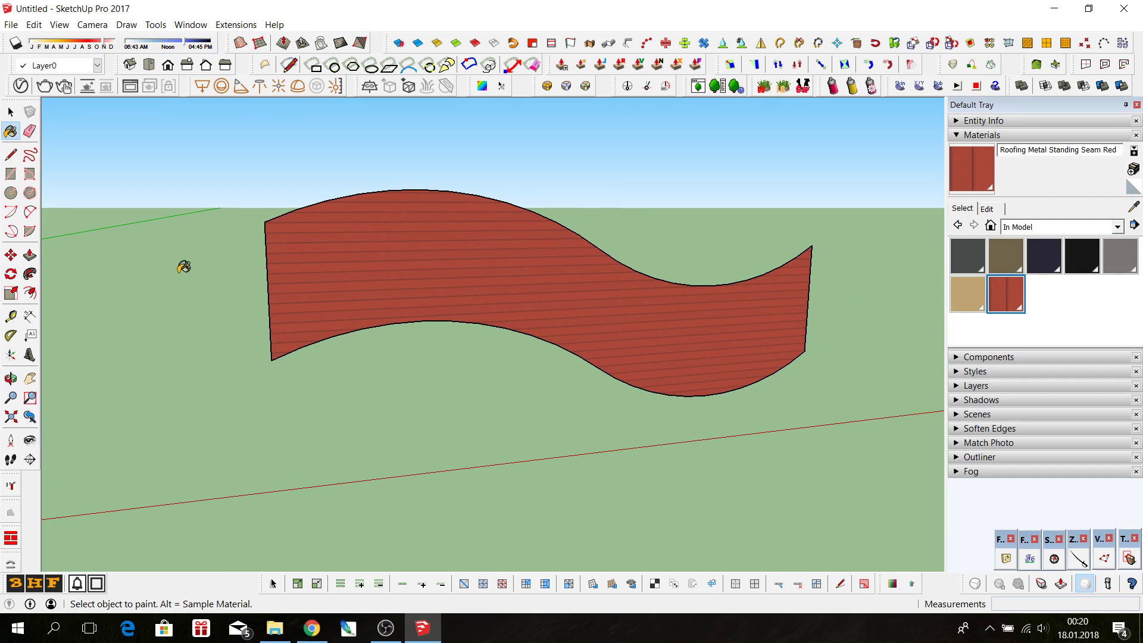
# - Zoom in and out to inspect the red wavy strip beside the curved walls
pyautogui.click(10, 112)
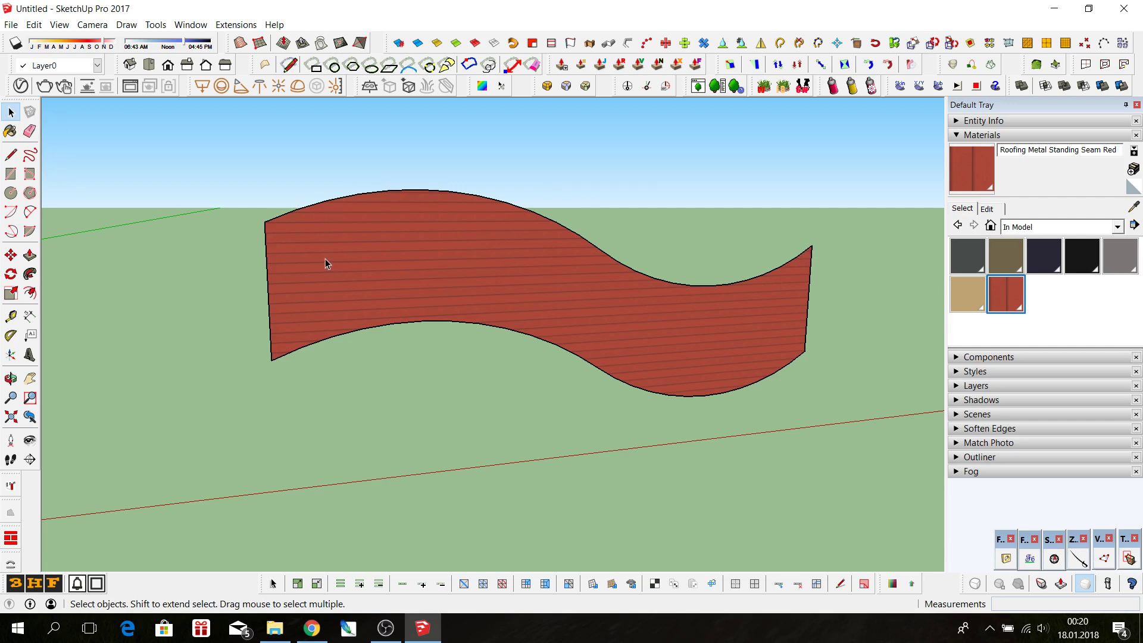
pyautogui.scroll(-2, 620, 312)
pyautogui.scroll(-1, 620, 312)
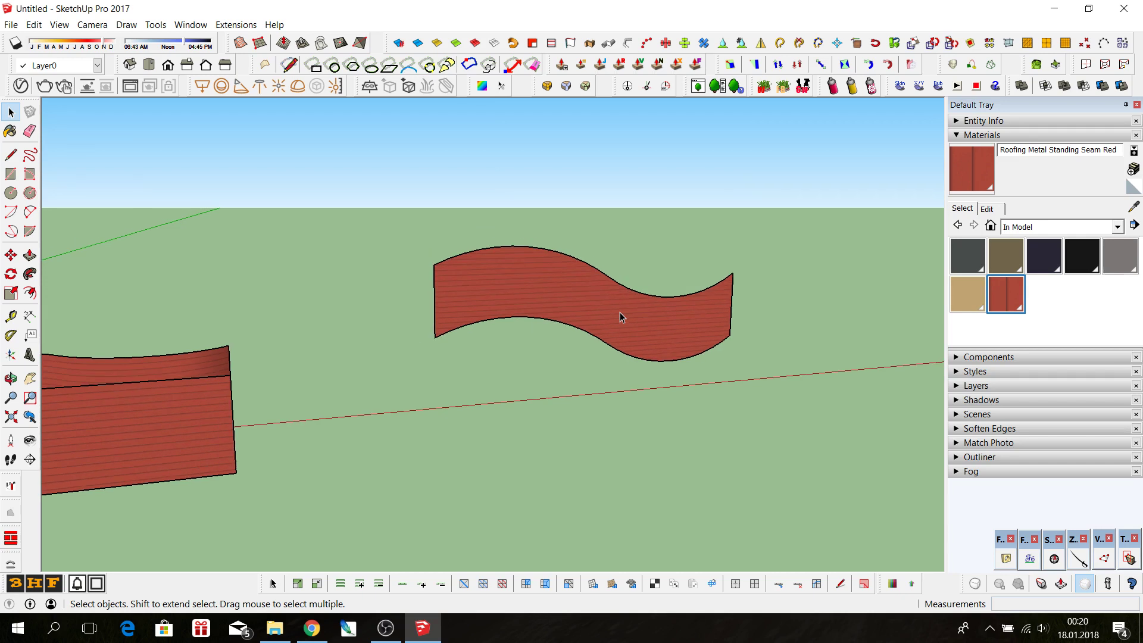
pyautogui.scroll(-2, 619, 312)
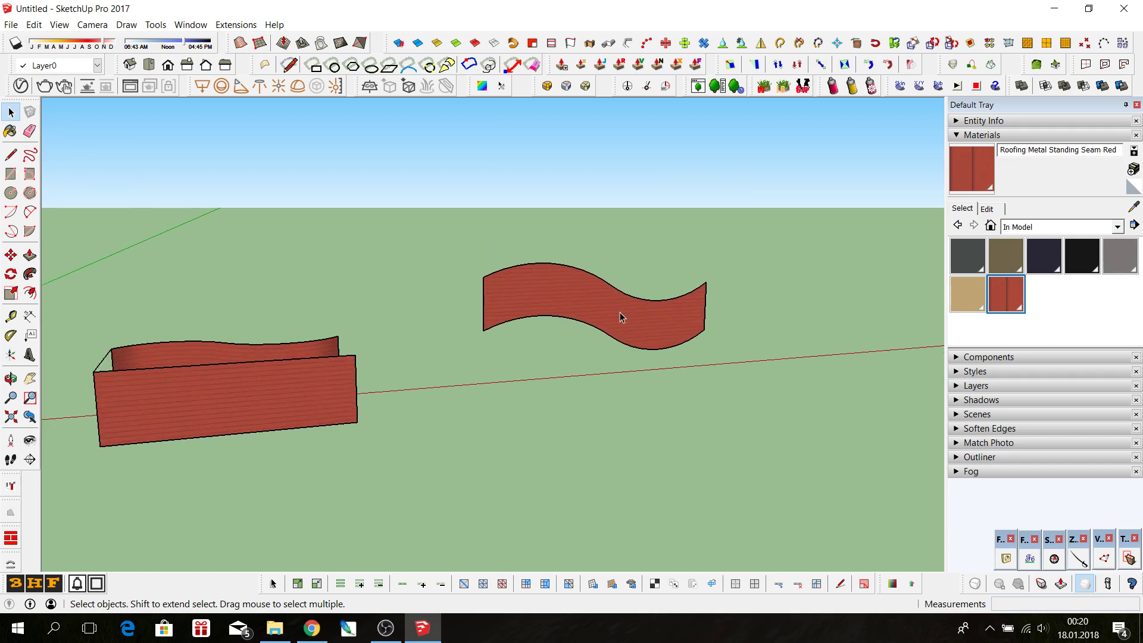
pyautogui.scroll(-2, 620, 314)
pyautogui.scroll(-2, 631, 314)
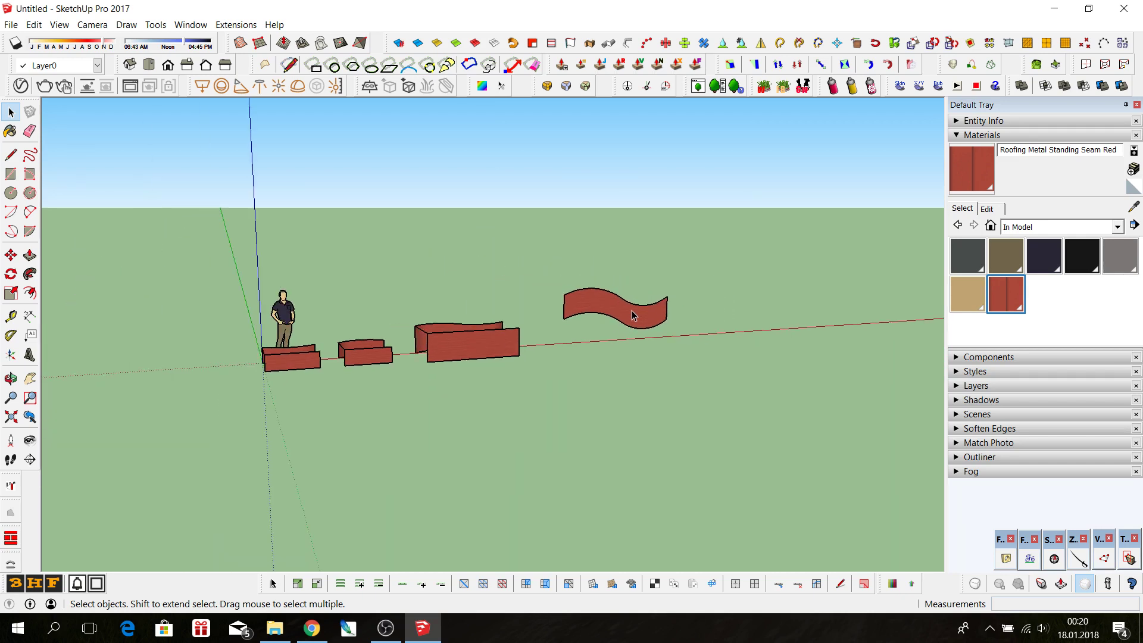
pyautogui.scroll(2, 632, 315)
pyautogui.scroll(2, 631, 309)
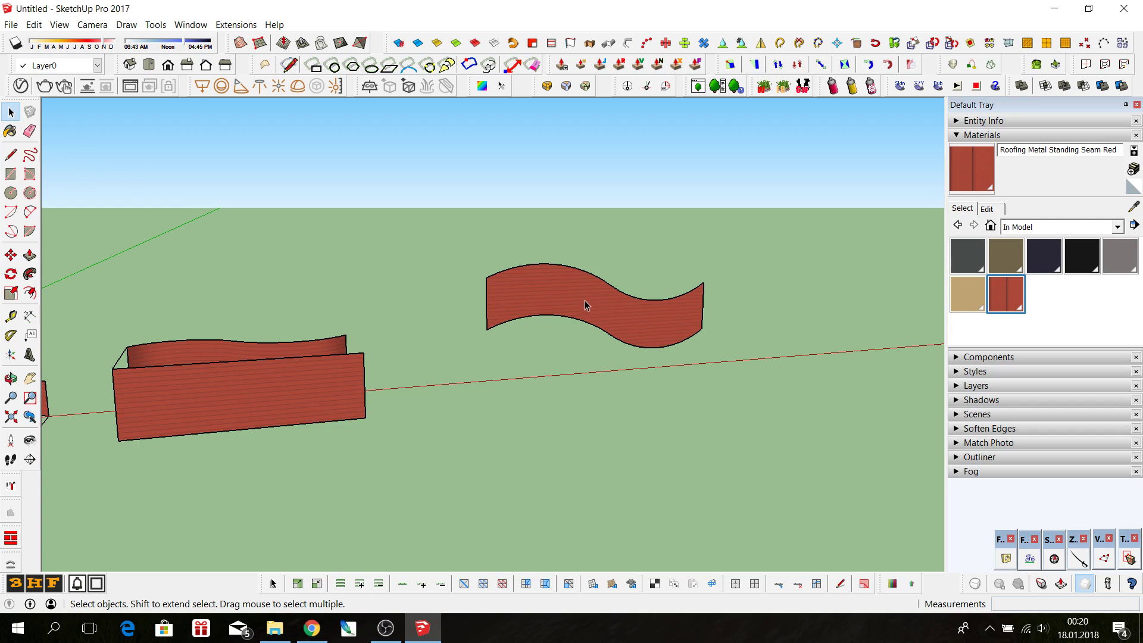
pyautogui.scroll(1, 586, 299)
pyautogui.scroll(1, 581, 301)
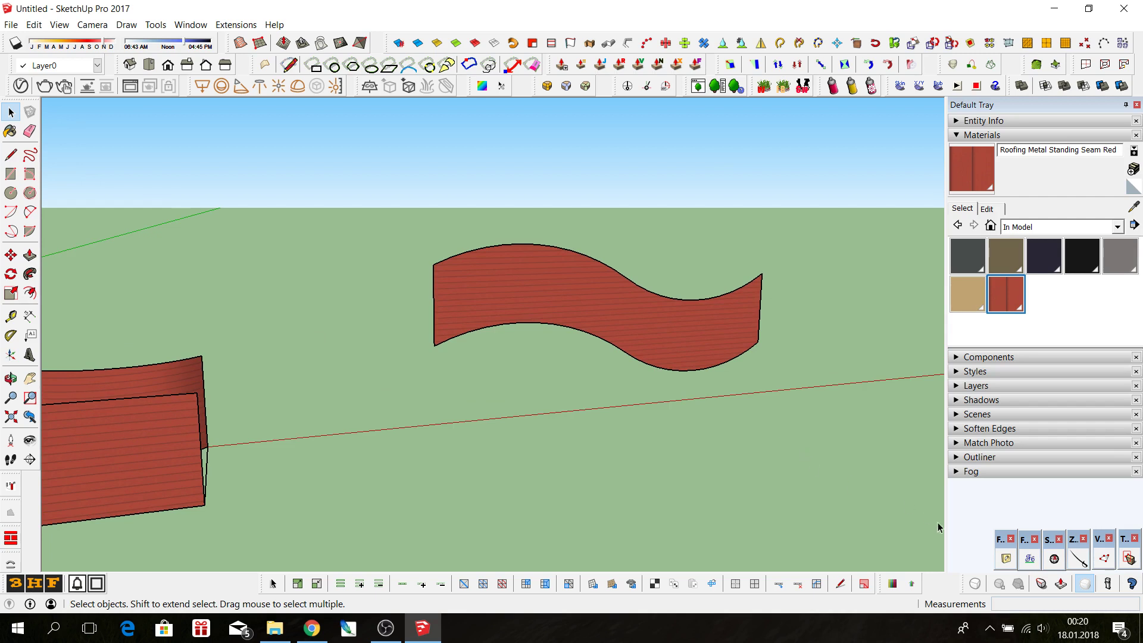
pyautogui.click(1035, 563)
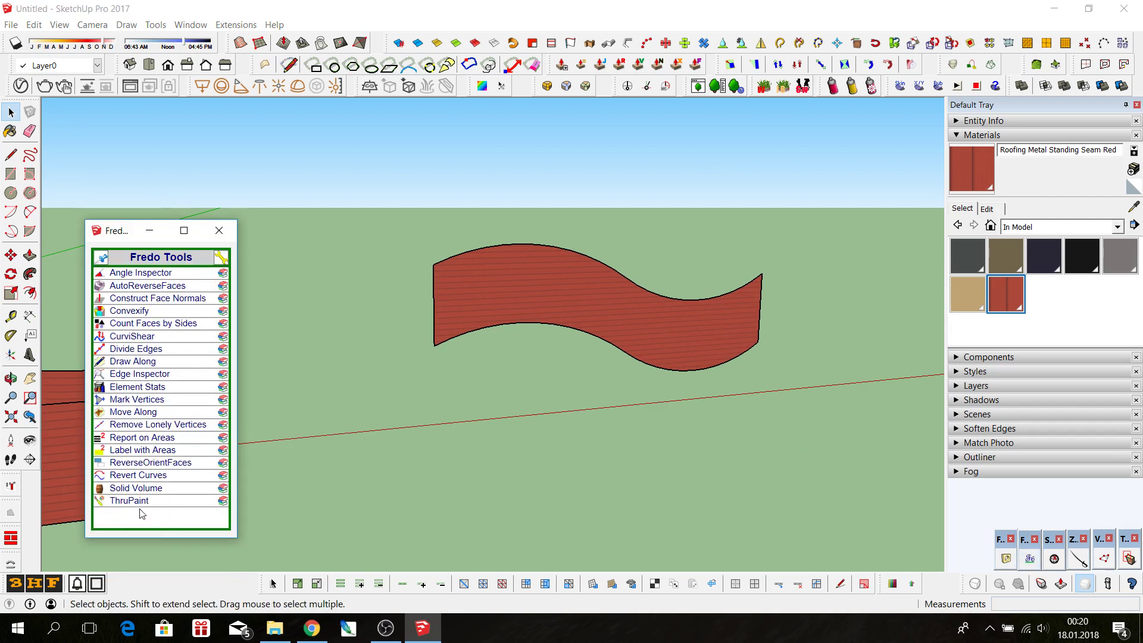
pyautogui.click(219, 230)
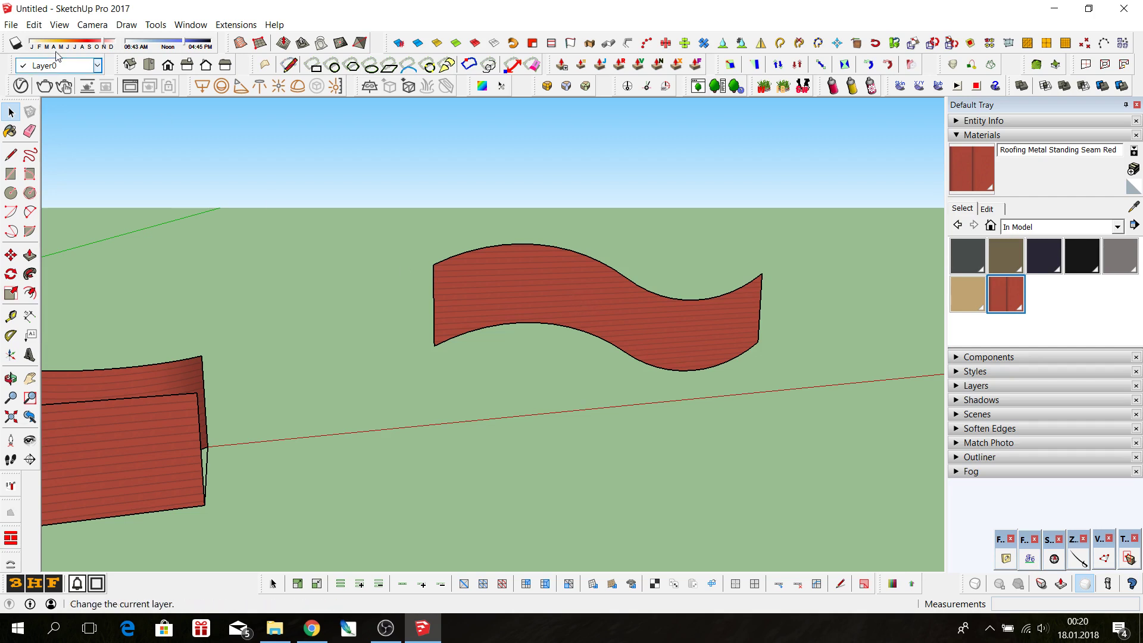
# - Show hidden geometry and erase the strip's two vertical edges, leaving only the two curves
pyautogui.click(59, 24)
pyautogui.click(79, 74)
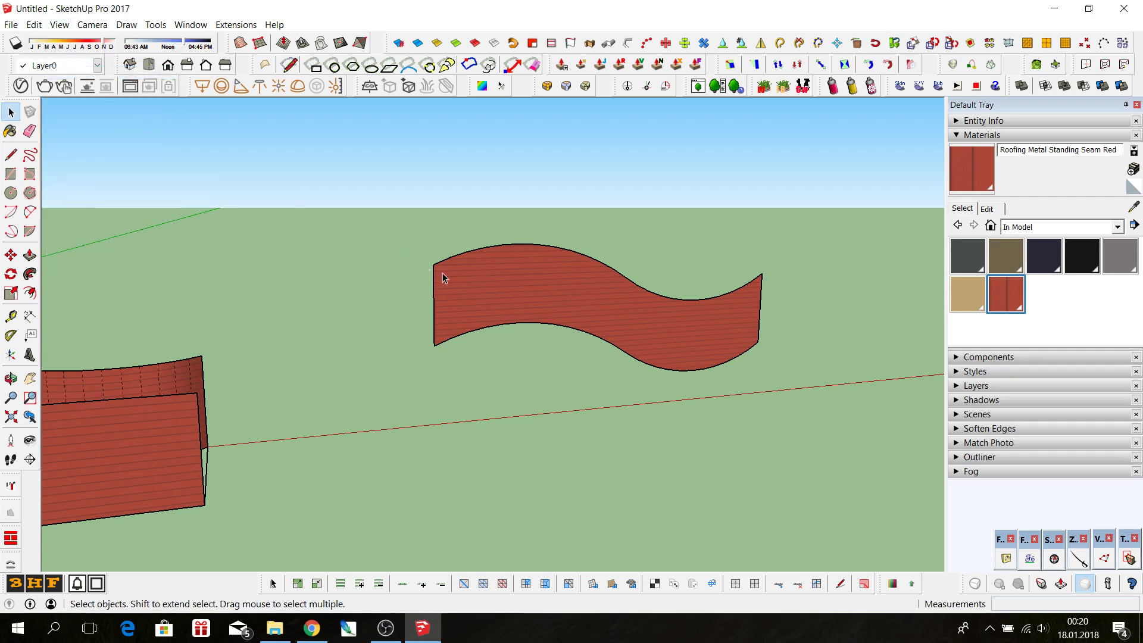
pyautogui.click(516, 293)
pyautogui.scroll(2, 521, 286)
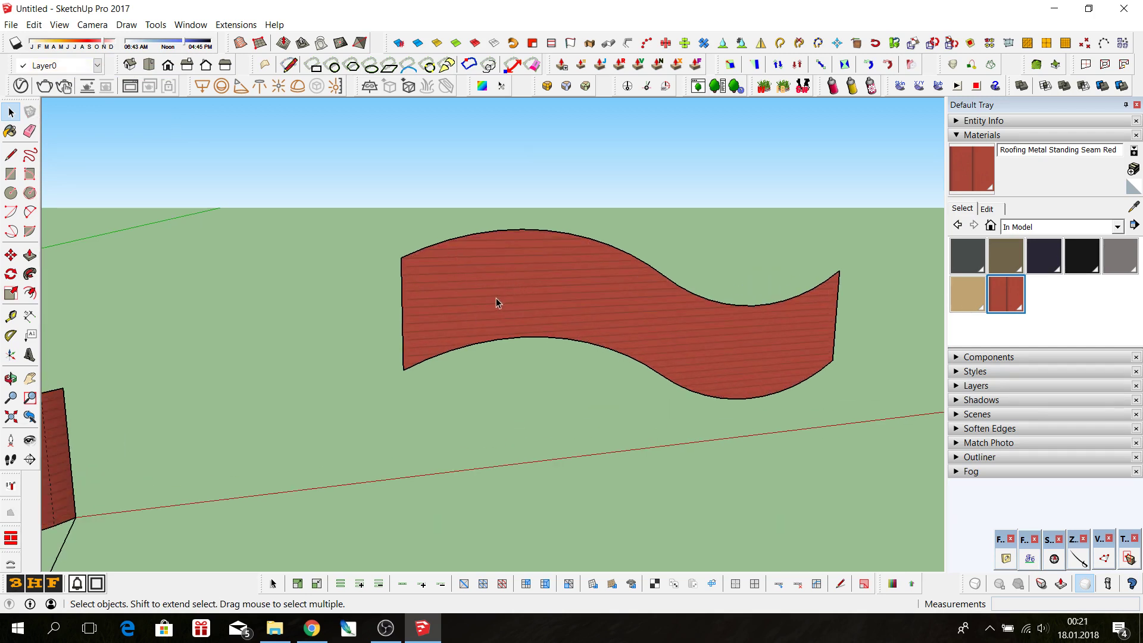
pyautogui.scroll(1, 470, 284)
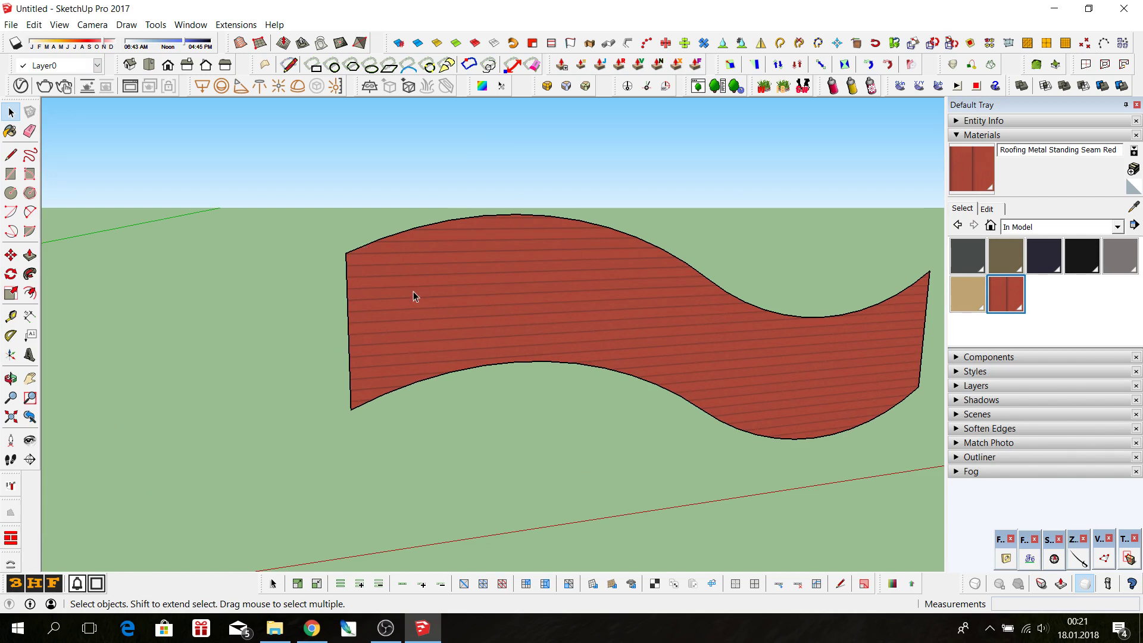
pyautogui.scroll(-1, 413, 296)
pyautogui.click(29, 131)
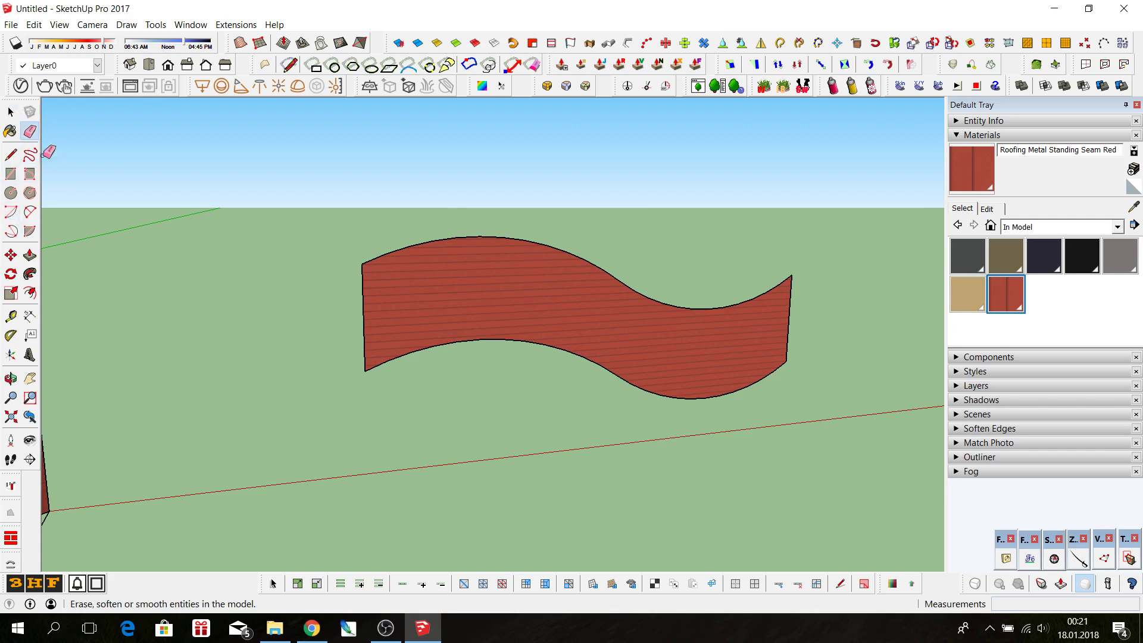
pyautogui.click(364, 332)
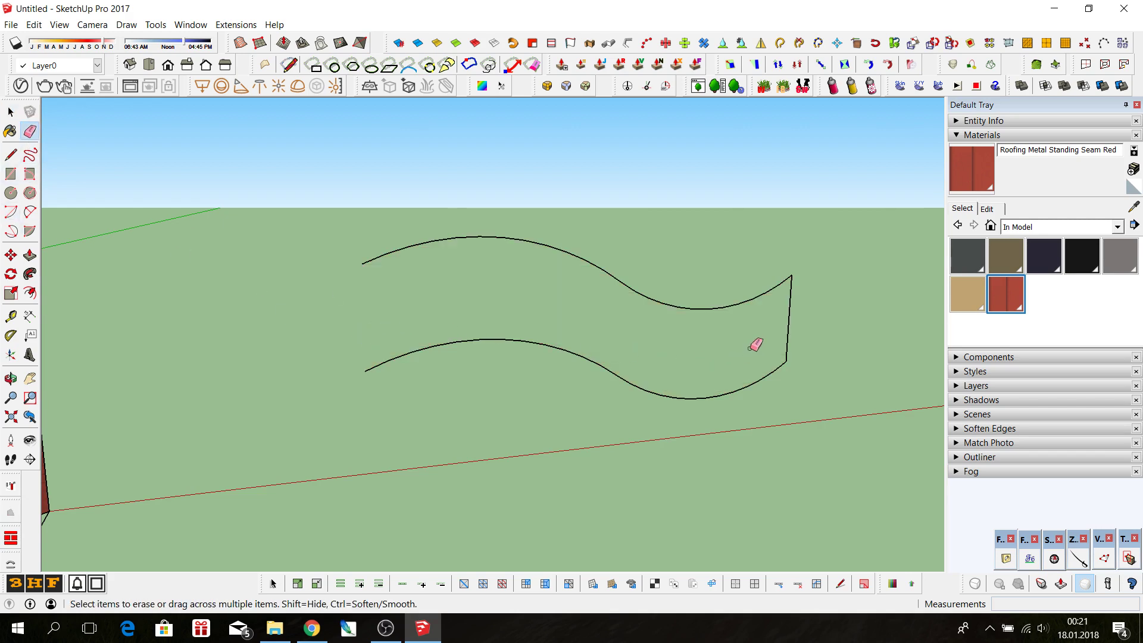
pyautogui.click(789, 322)
pyautogui.press('space')
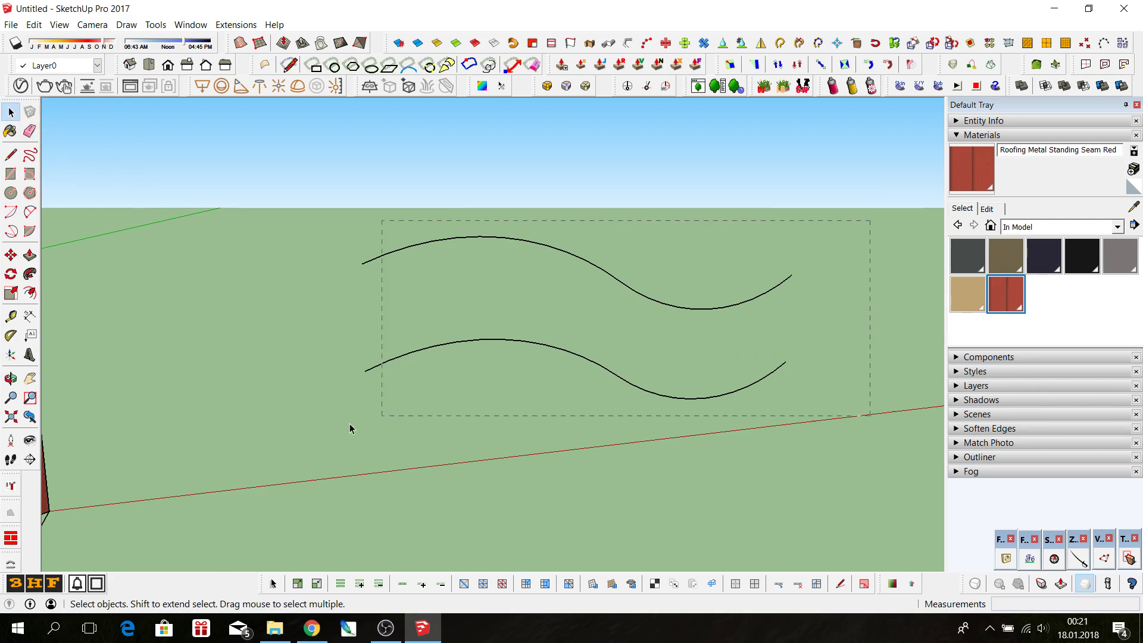
# - Loft a surface between both wavy curves with Curviloft Loft by Spline
pyautogui.moveTo(264, 438); pyautogui.dragTo(265, 439)
pyautogui.click(953, 64)
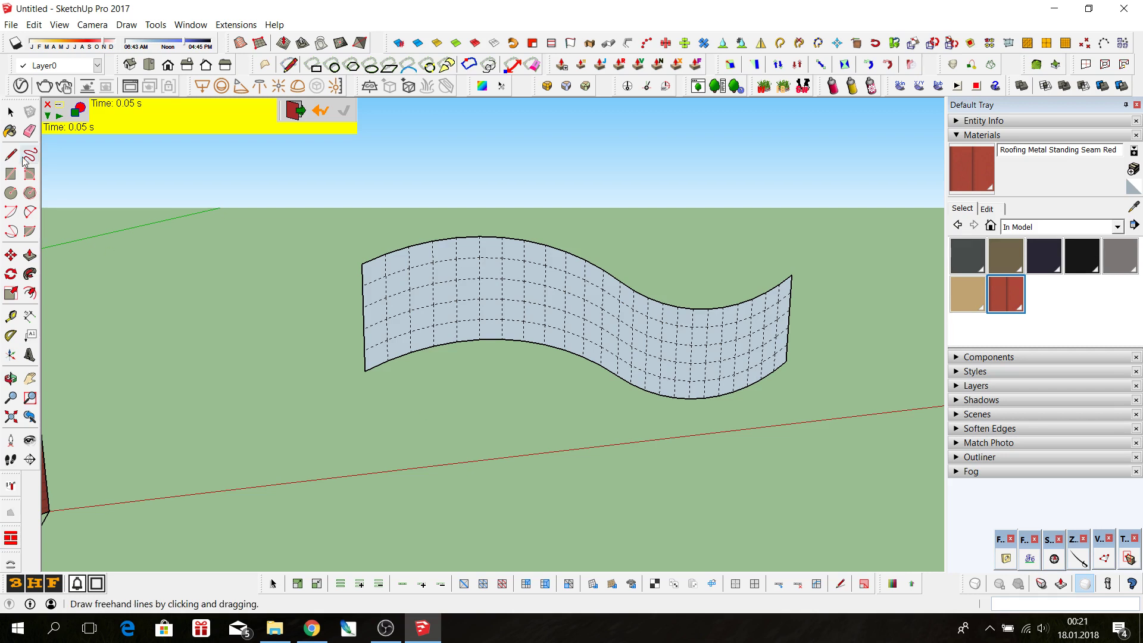
pyautogui.click(11, 112)
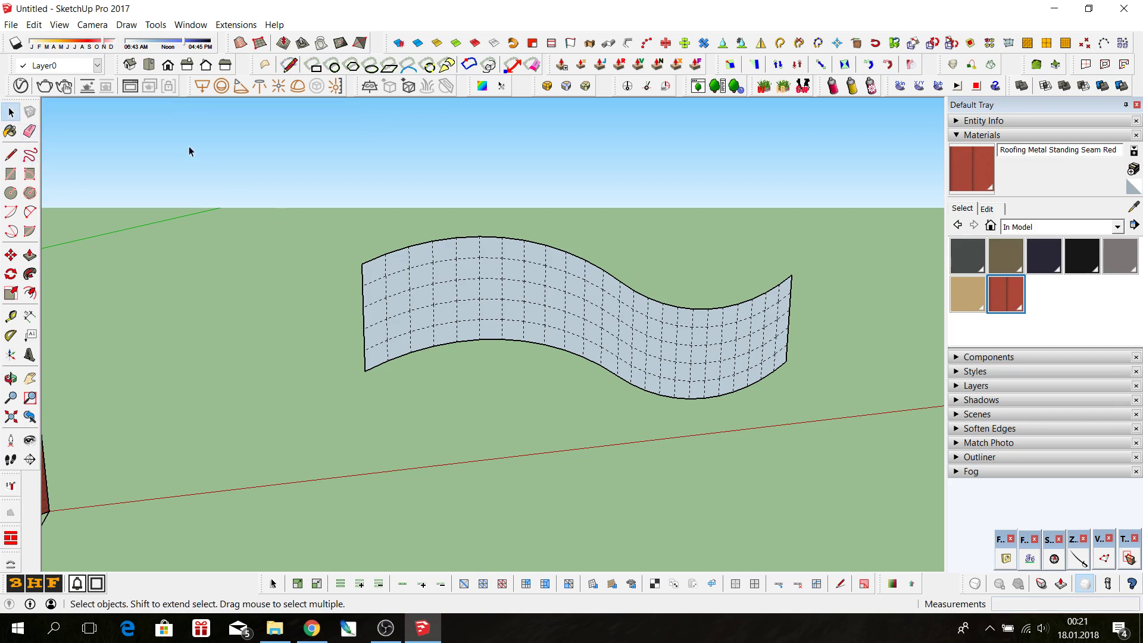
# - Reverse the faces inside the lofted wavy group so the white front shows
pyautogui.click(70, 28)
pyautogui.click(71, 28)
pyautogui.click(577, 320)
pyautogui.doubleClick(532, 310)
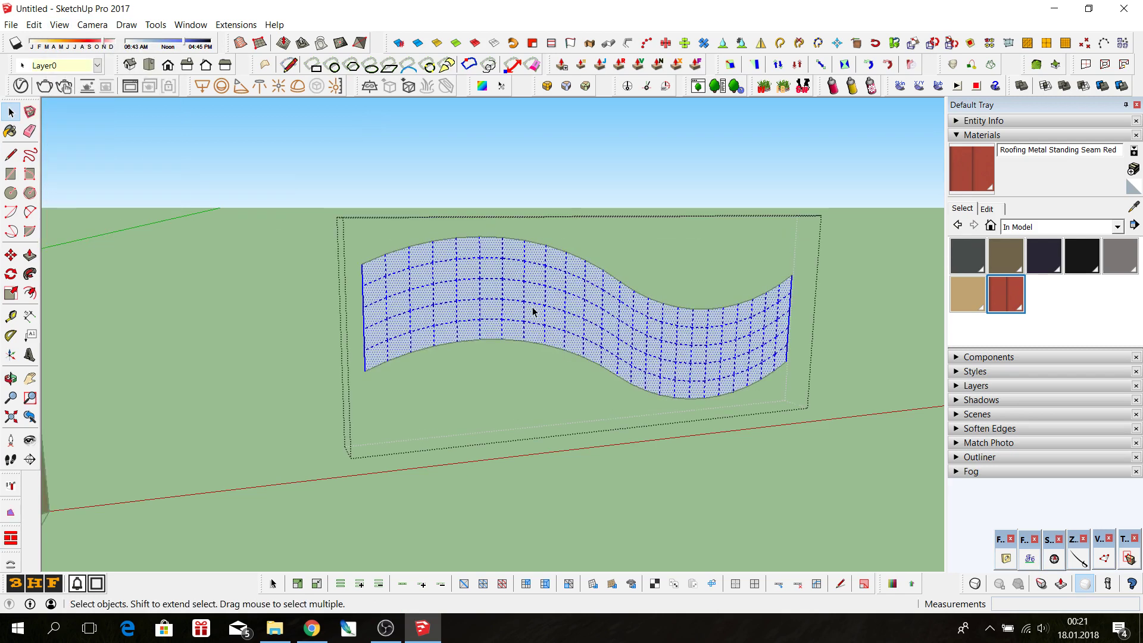
pyautogui.rightClick(532, 310)
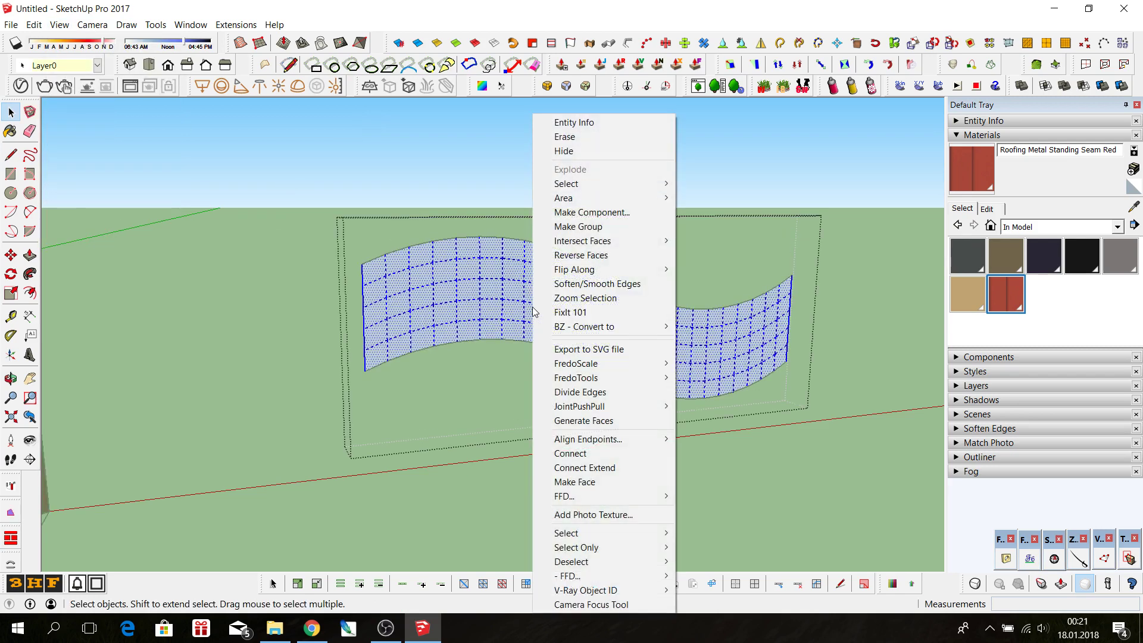
pyautogui.click(581, 254)
pyautogui.click(526, 377)
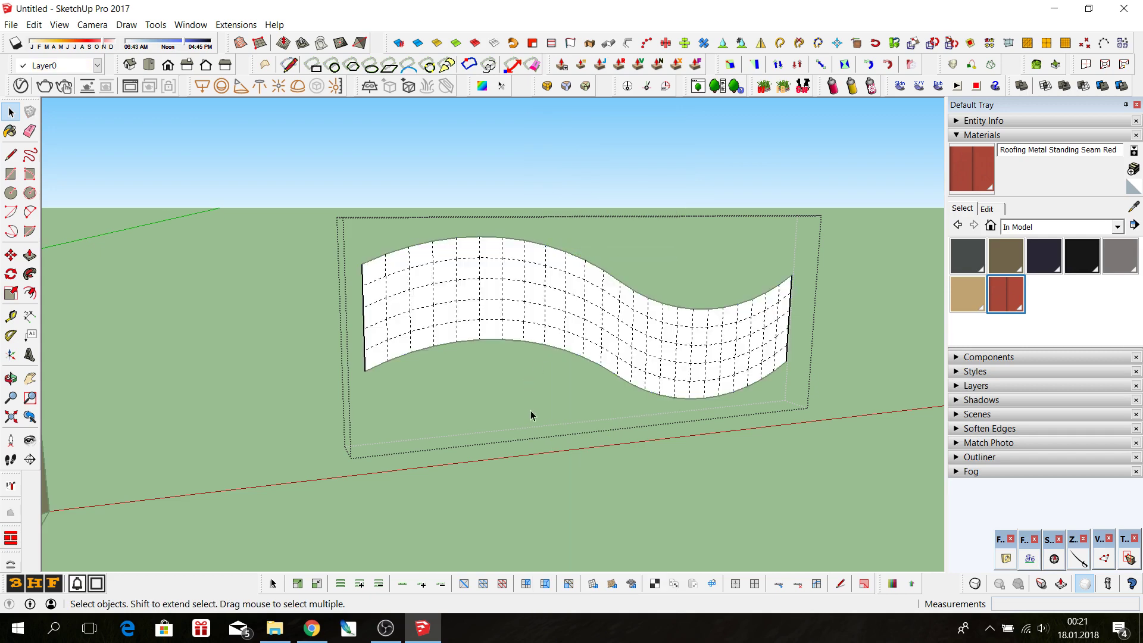
pyautogui.click(544, 469)
pyautogui.moveTo(478, 317); pyautogui.dragTo(467, 316, button='middle')
pyautogui.scroll(-2, 512, 300)
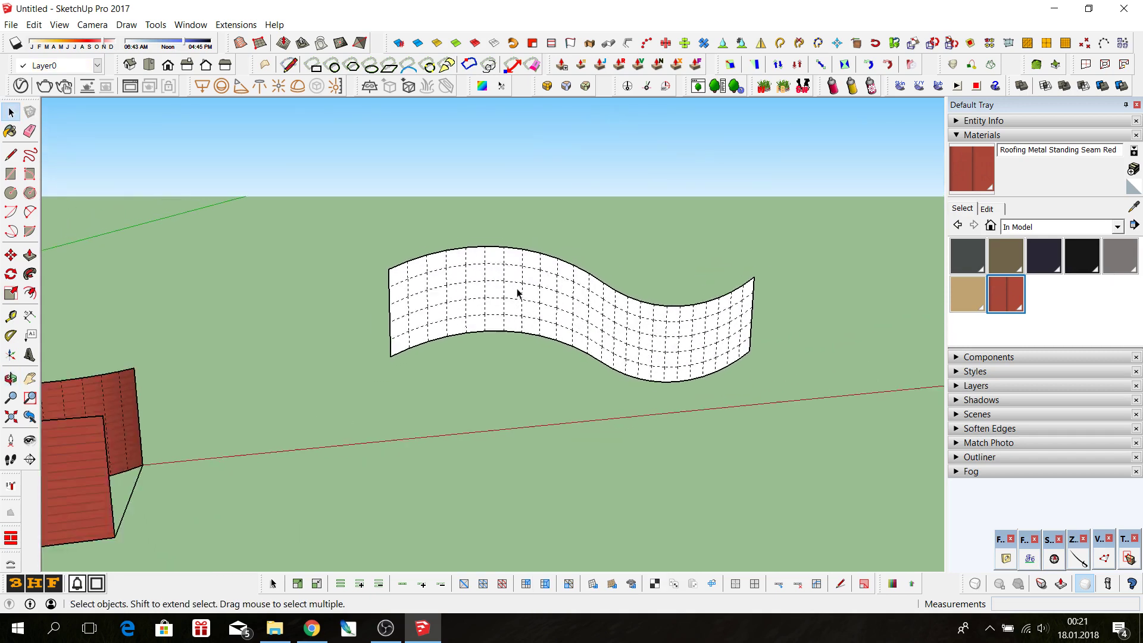
pyautogui.scroll(-3, 517, 293)
# - Paint the wavy wall with Roofing Metal Standing Seam Red
pyautogui.click(960, 176)
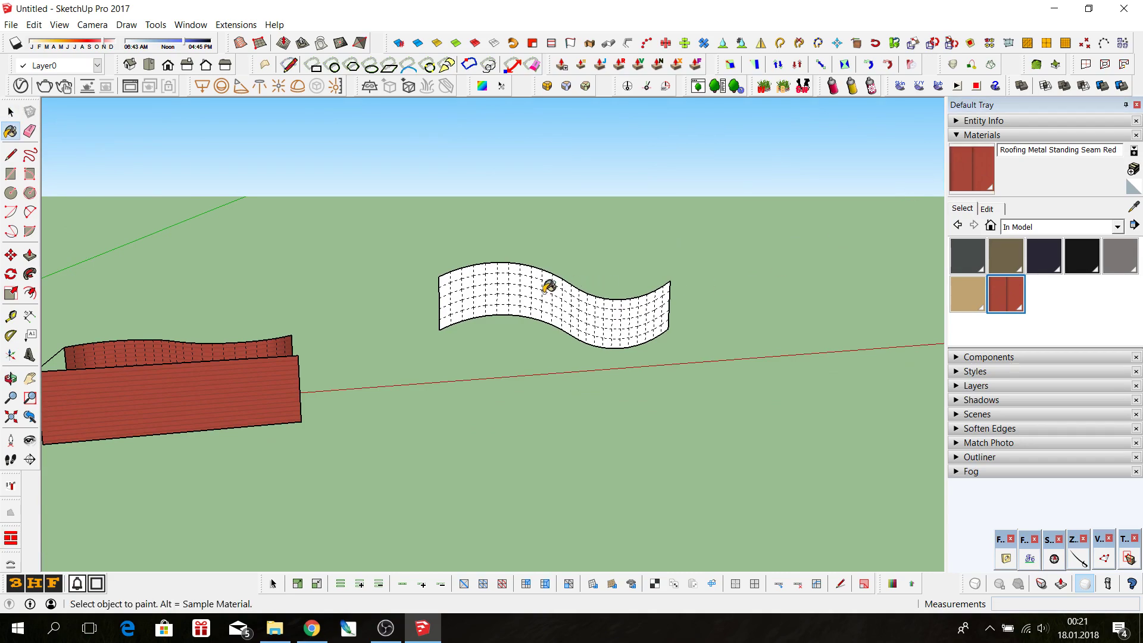
pyautogui.click(529, 288)
pyautogui.scroll(2, 539, 279)
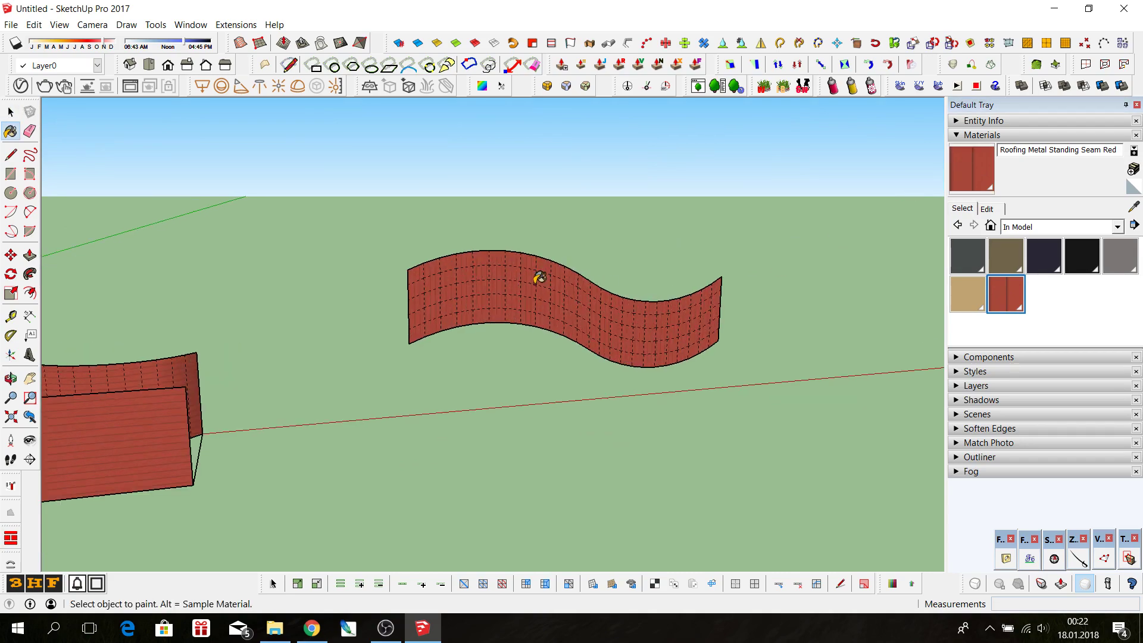
pyautogui.scroll(2, 500, 269)
pyautogui.scroll(2, 462, 270)
pyautogui.scroll(3, 407, 314)
pyautogui.moveTo(407, 314)
pyautogui.mouseDown(button='middle')
pyautogui.moveTo(607, 304)
pyautogui.moveTo(403, 319)
pyautogui.moveTo(449, 250)
pyautogui.mouseUp(button='middle')
# - Check the painted wall edge-on, then return to Select and frame the whole wall
pyautogui.scroll(-3, 449, 250)
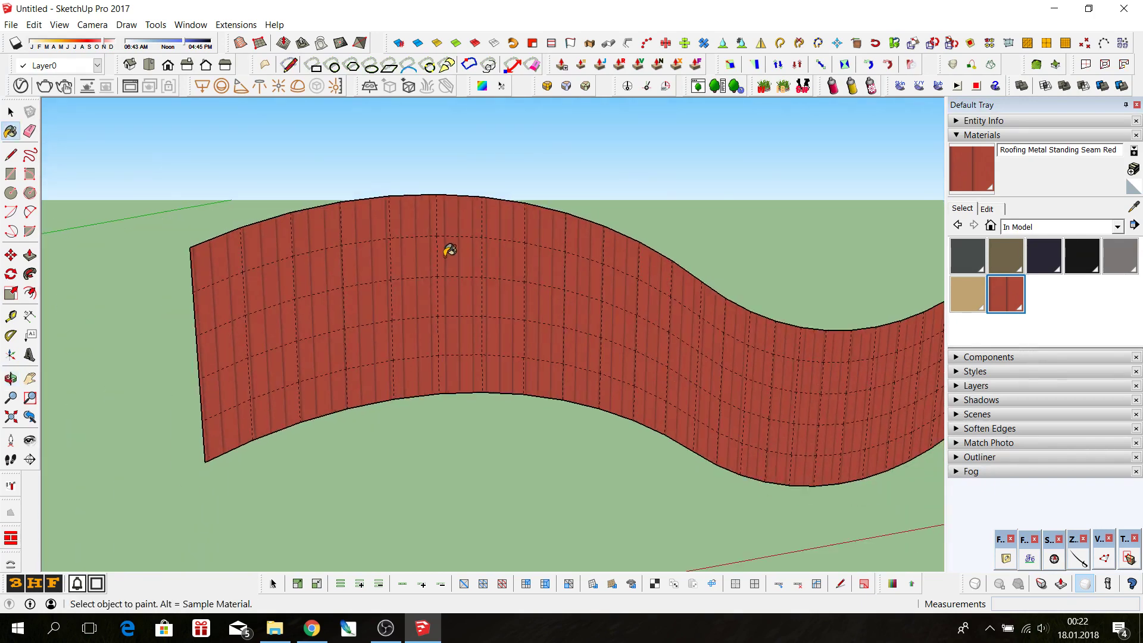
pyautogui.scroll(-2, 449, 250)
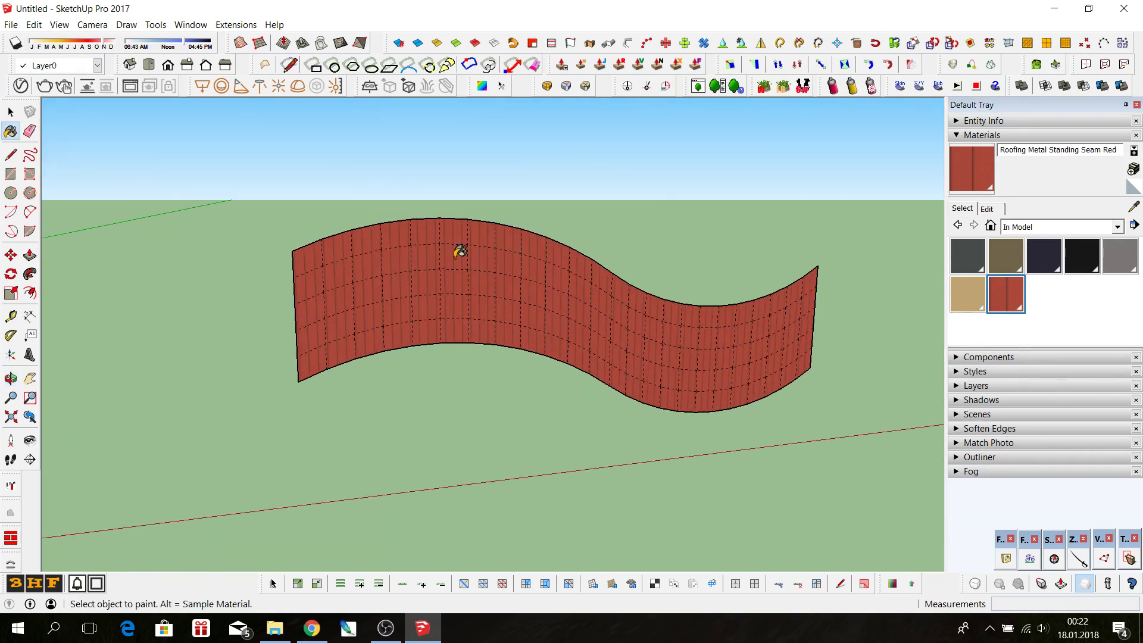
pyautogui.moveTo(384, 317)
pyautogui.mouseDown(button='middle')
pyautogui.moveTo(752, 347)
pyautogui.moveTo(316, 339)
pyautogui.moveTo(297, 329)
pyautogui.mouseUp(button='middle')
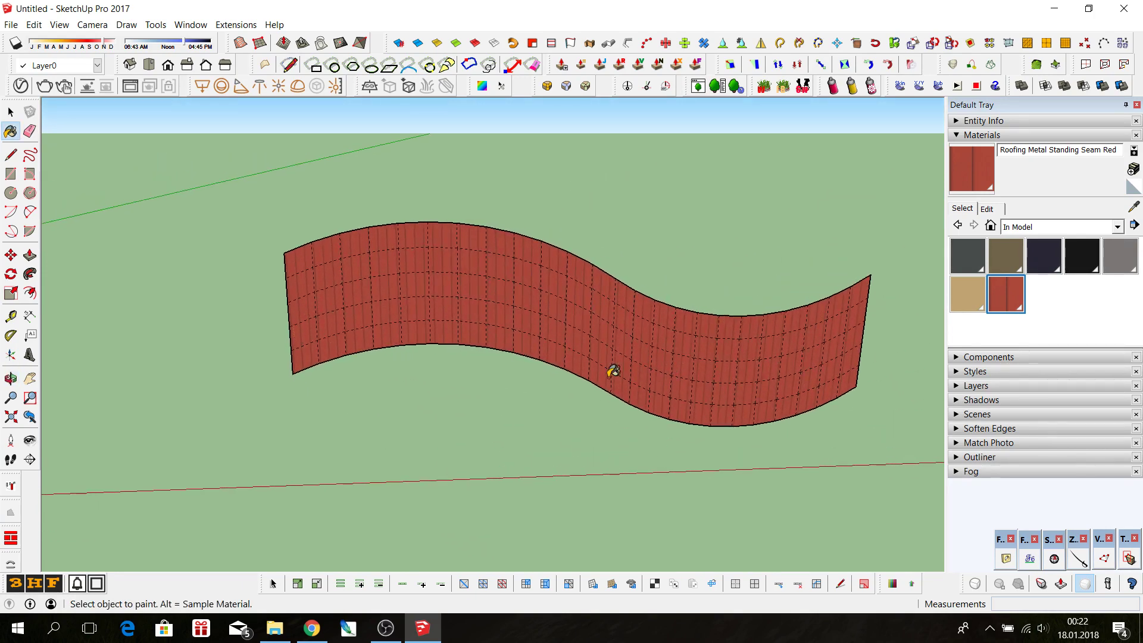
pyautogui.scroll(3, 316, 314)
pyautogui.scroll(2, 316, 314)
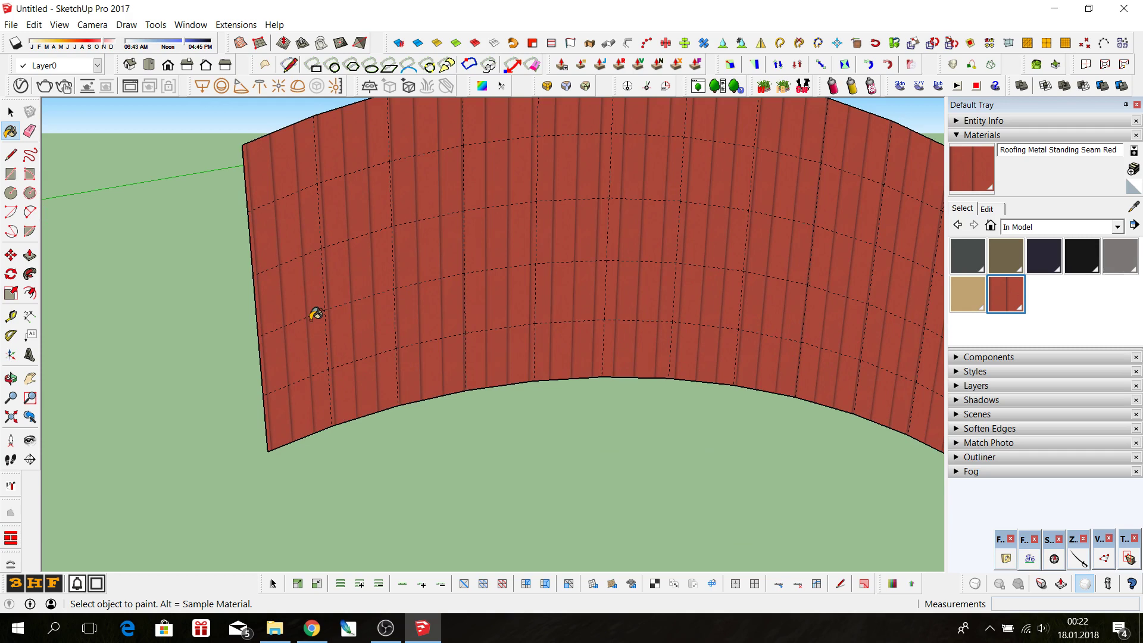
pyautogui.scroll(-2, 316, 313)
pyautogui.scroll(-2, 316, 314)
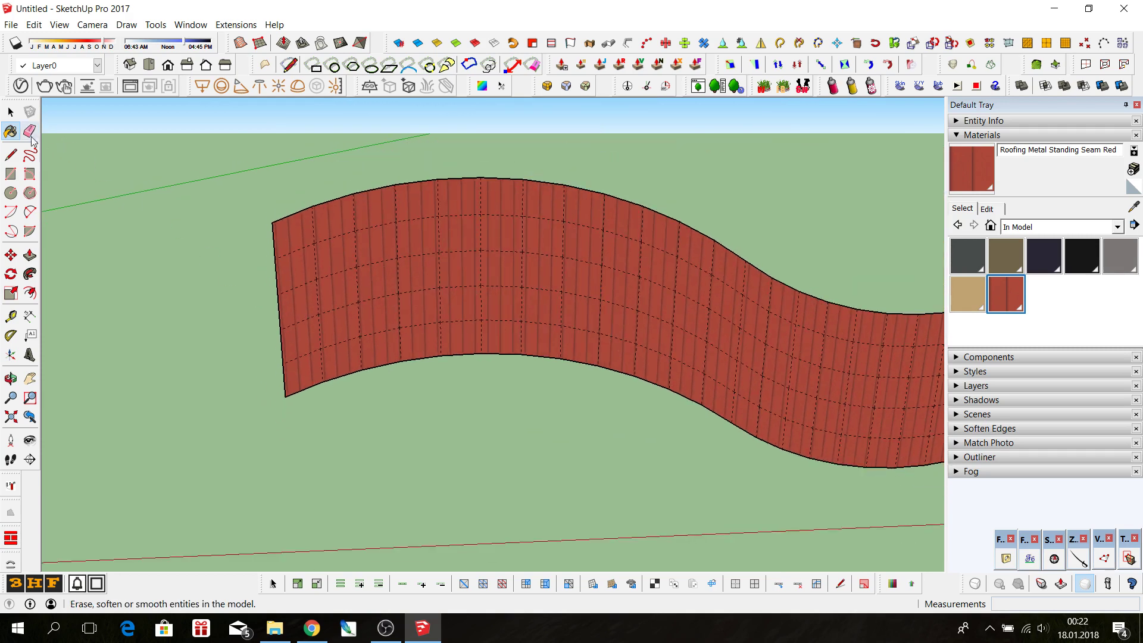
pyautogui.click(11, 112)
pyautogui.scroll(-2, 275, 284)
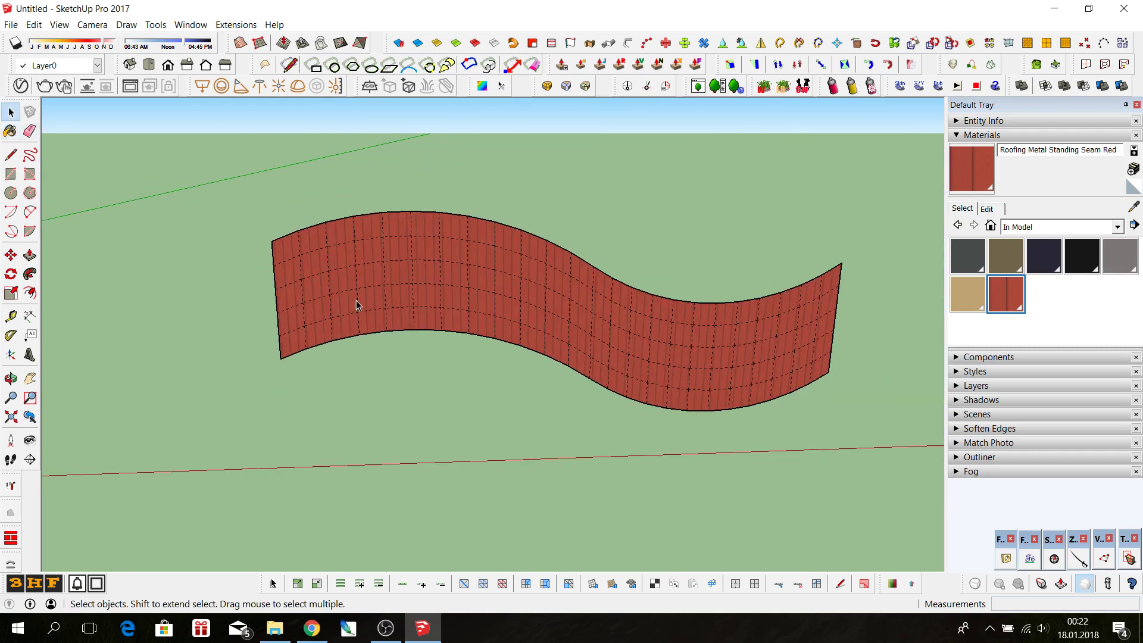
pyautogui.moveTo(357, 306); pyautogui.dragTo(364, 278, button='middle')
pyautogui.scroll(1, 365, 277)
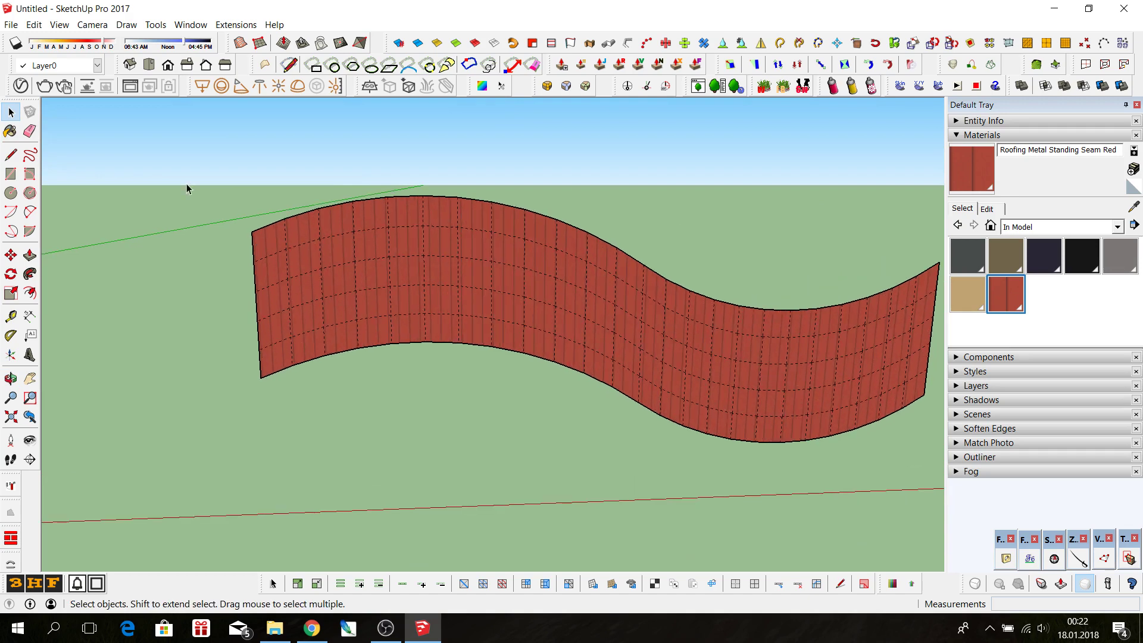
# - Turn off Hidden Geometry display and start Fredo Tools' ThruPaint
pyautogui.click(59, 24)
pyautogui.click(89, 75)
pyautogui.click(1030, 558)
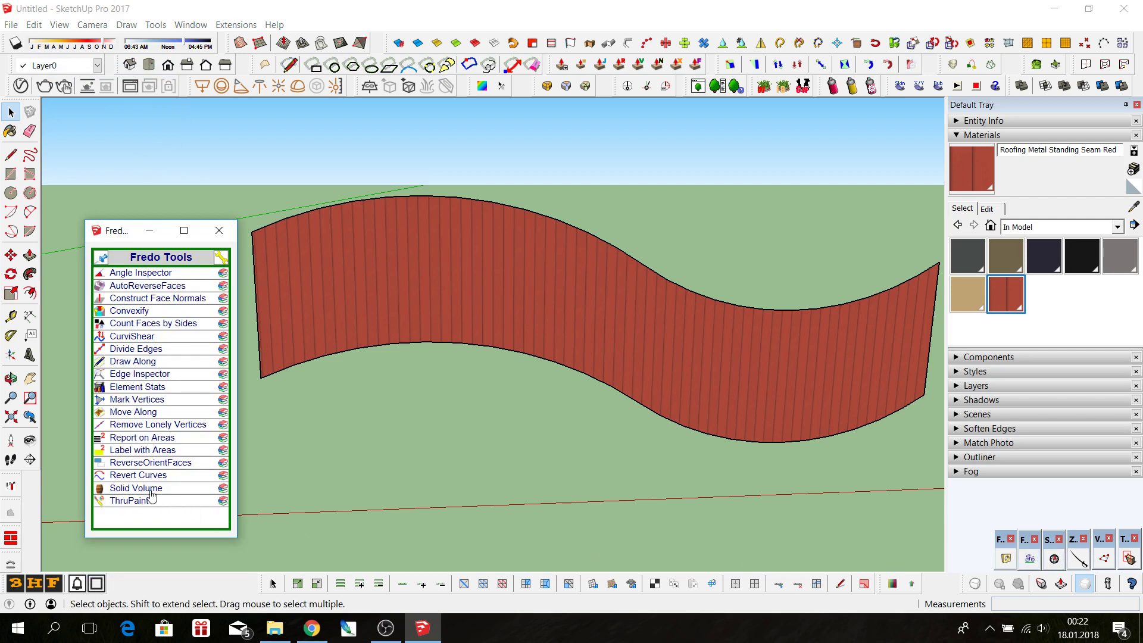
pyautogui.click(121, 503)
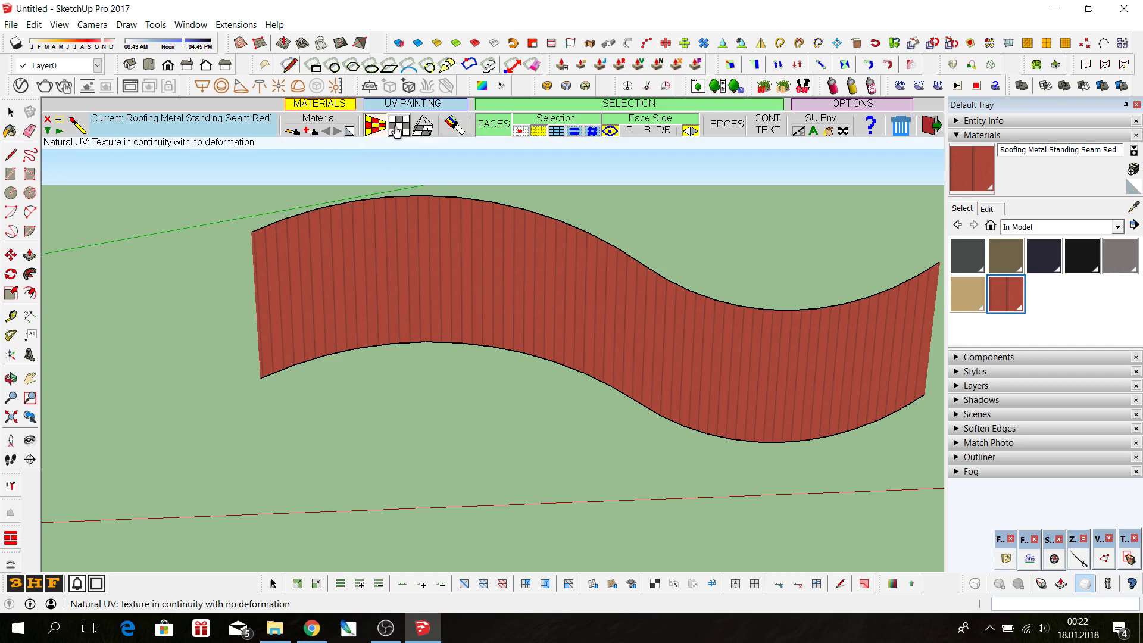
# - Repaint the wavy wall in ThruPaint using QuadMesh UV mapping so the texture follows its curve
pyautogui.click(398, 126)
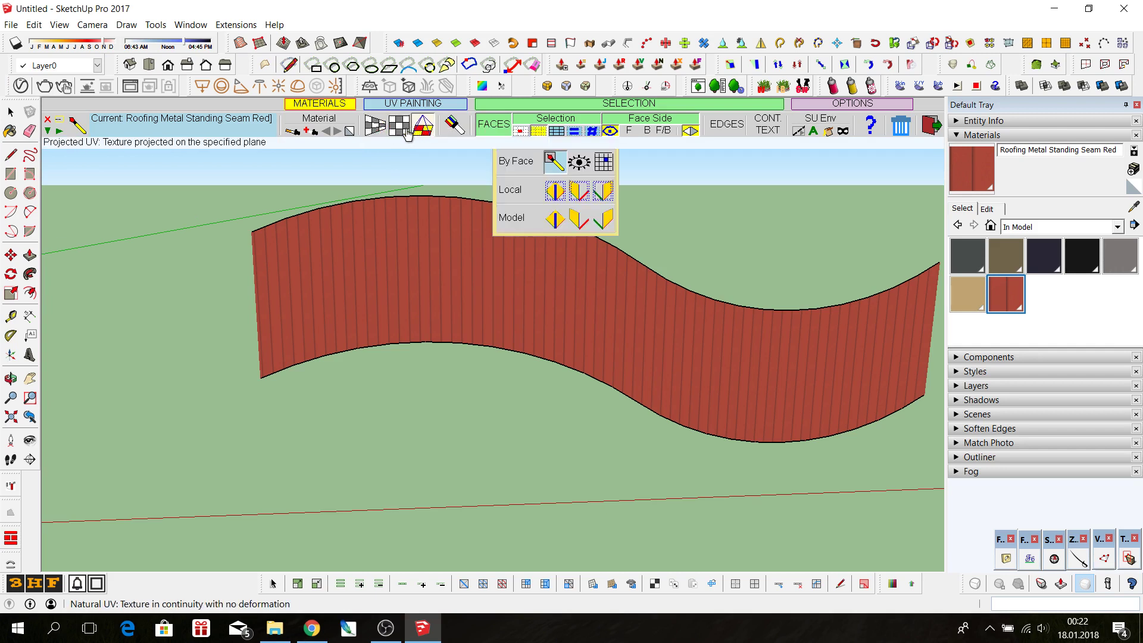
pyautogui.click(375, 126)
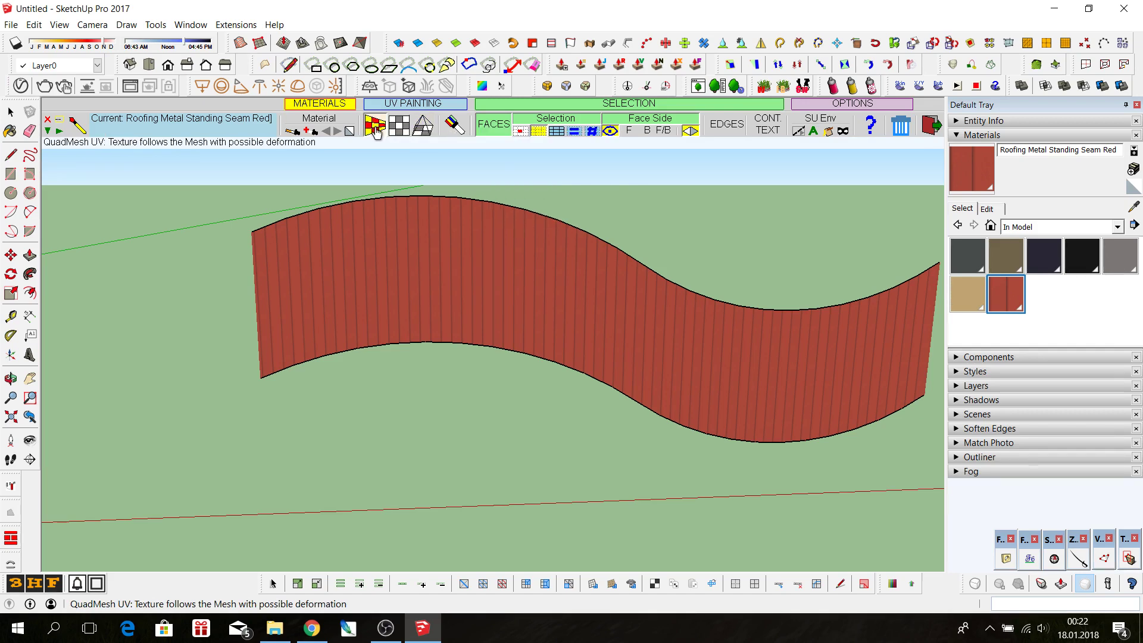
pyautogui.click(275, 333)
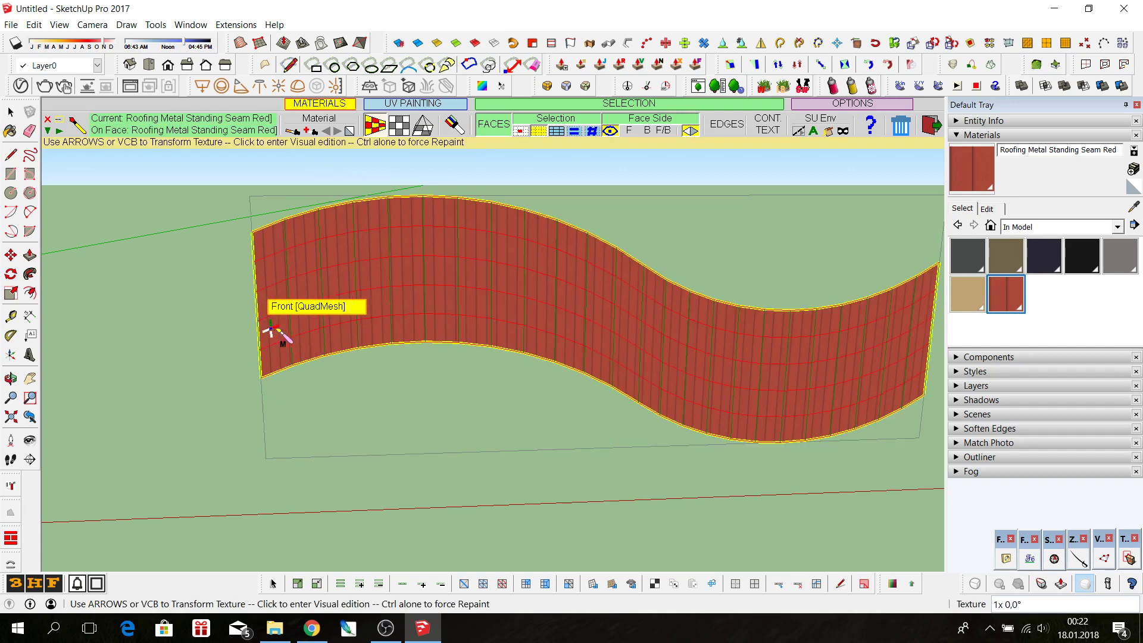
pyautogui.scroll(-1, 339, 306)
pyautogui.scroll(3, 288, 344)
pyautogui.scroll(2, 286, 342)
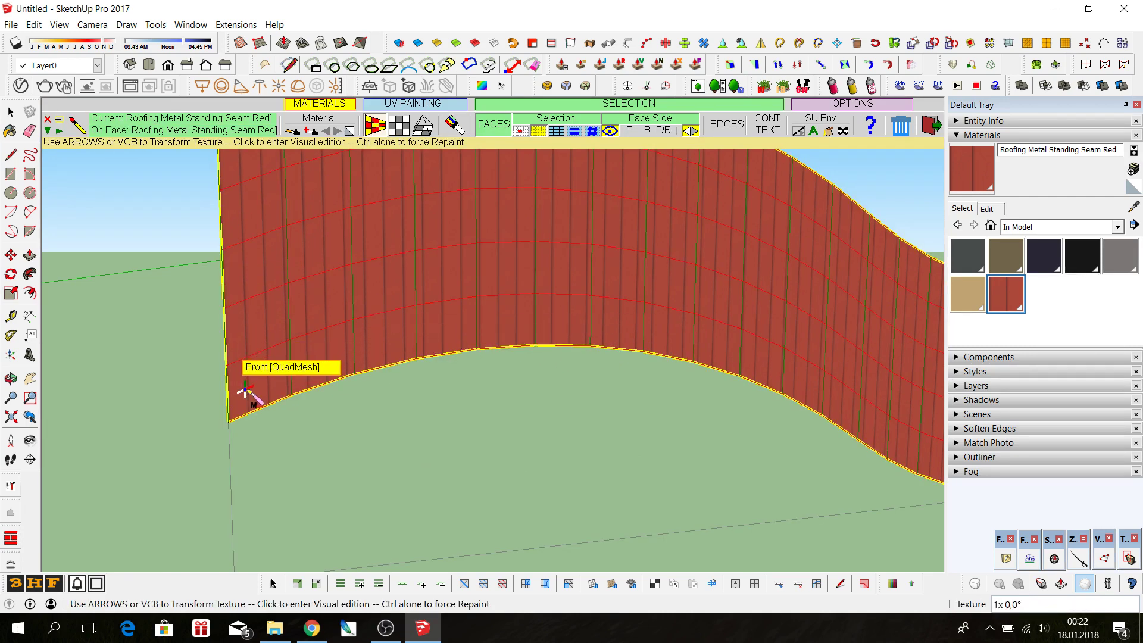
pyautogui.scroll(-1, 246, 391)
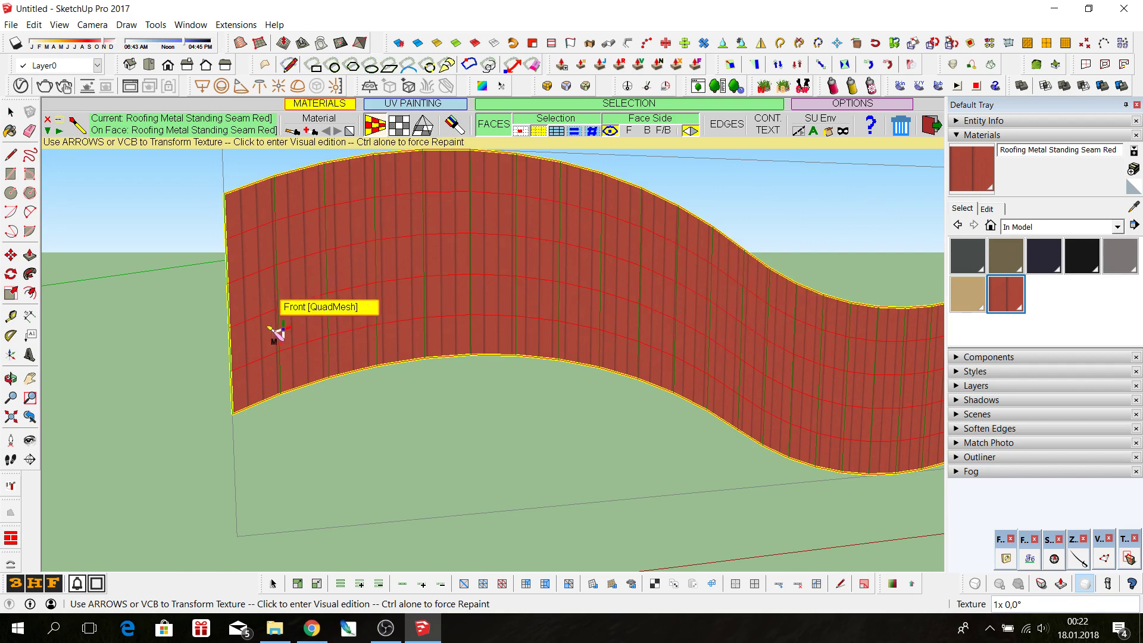
# - Rotate the wall's ThruPaint texture +90 degrees so the seams follow the wave
pyautogui.rightClick(258, 334)
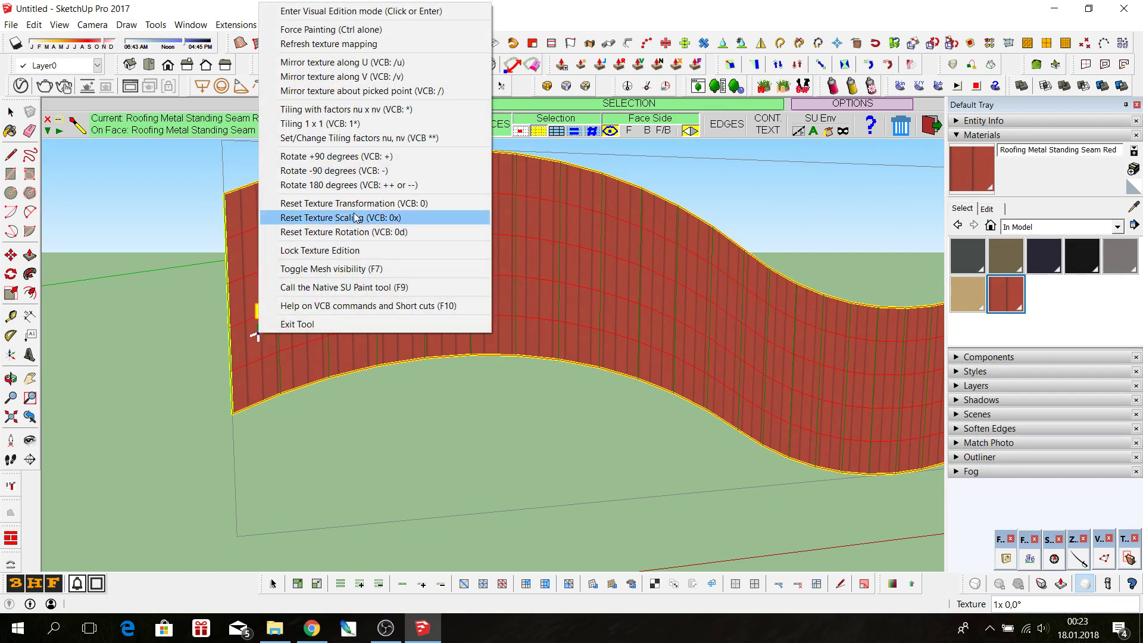
pyautogui.click(358, 157)
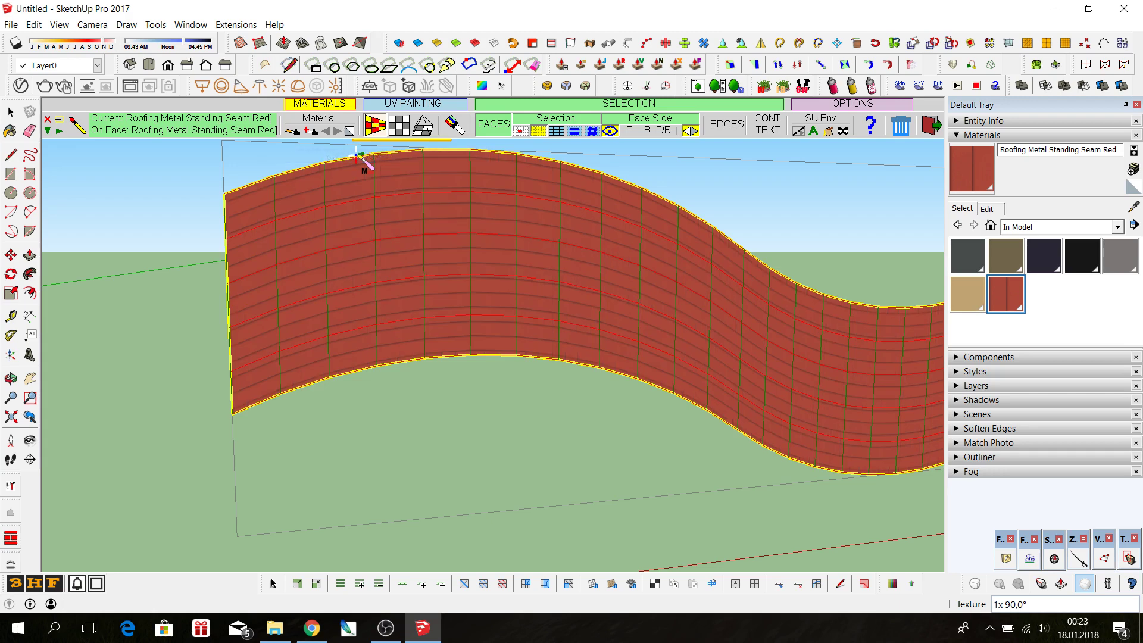
pyautogui.scroll(-2, 294, 296)
pyautogui.scroll(-1, 293, 299)
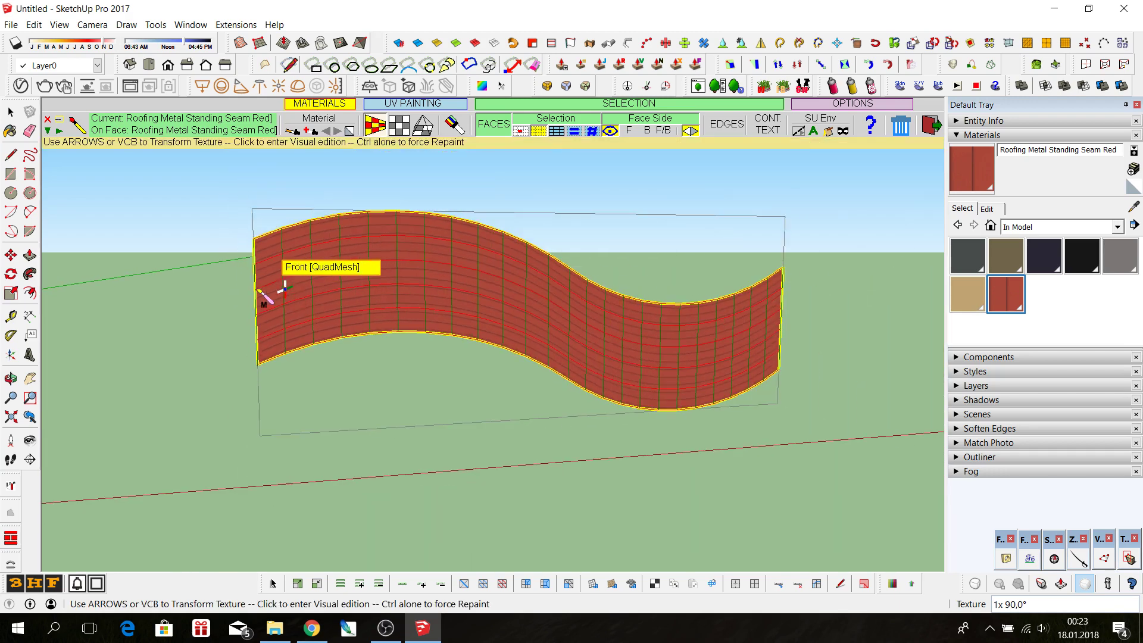
pyautogui.scroll(2, 280, 251)
pyautogui.scroll(2, 264, 250)
pyautogui.scroll(2, 266, 247)
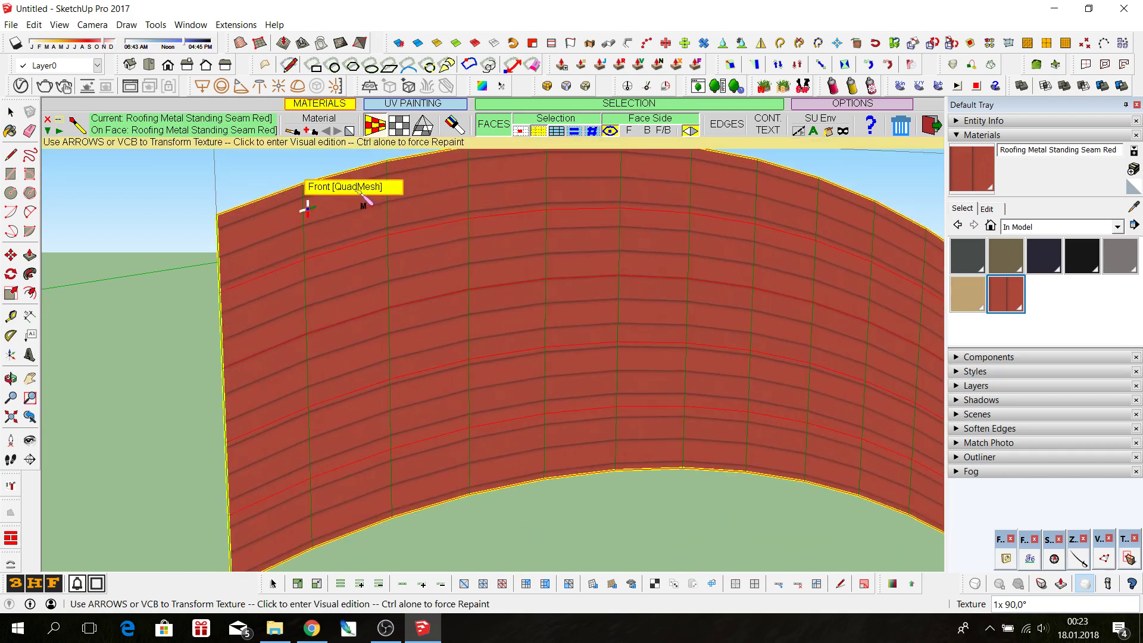
pyautogui.scroll(-2, 231, 277)
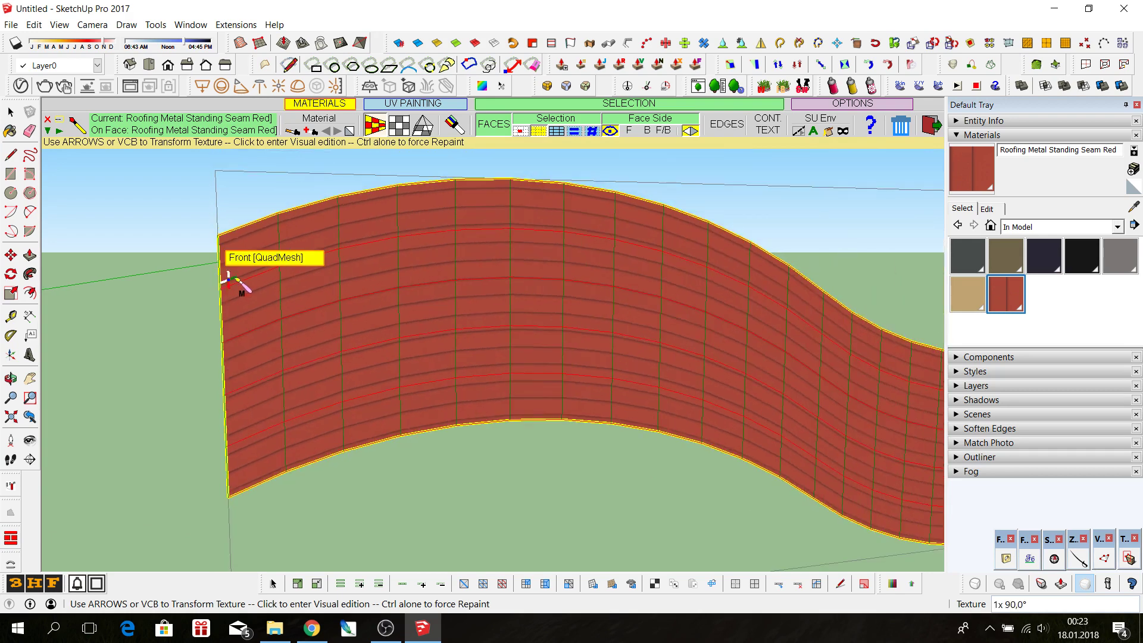
pyautogui.scroll(-2, 235, 270)
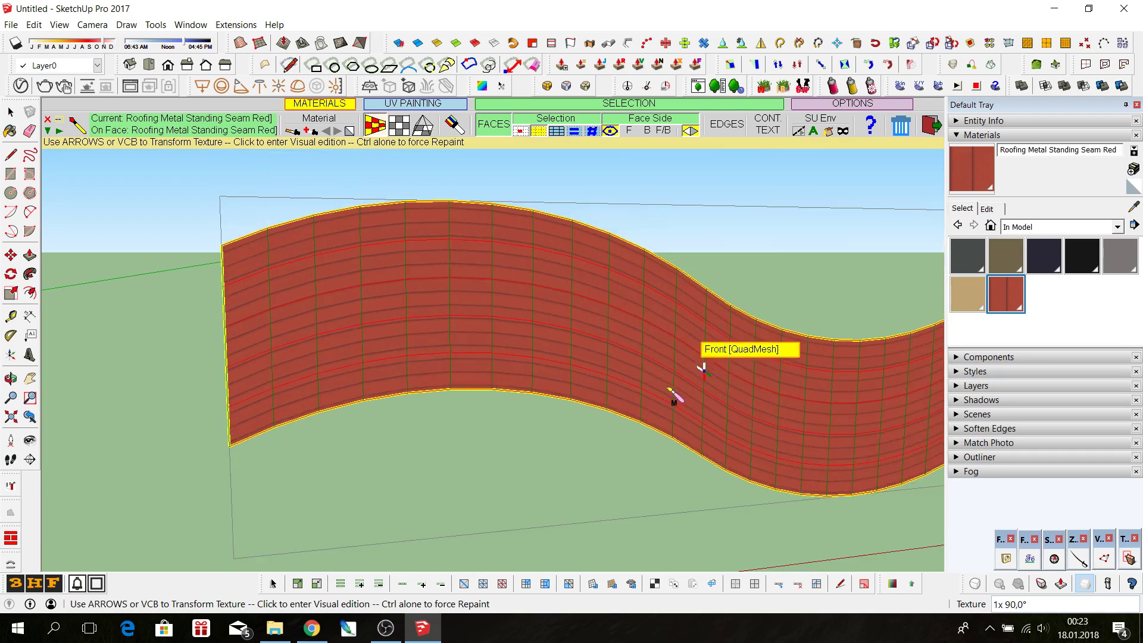
pyautogui.scroll(2, 264, 412)
pyautogui.scroll(2, 263, 411)
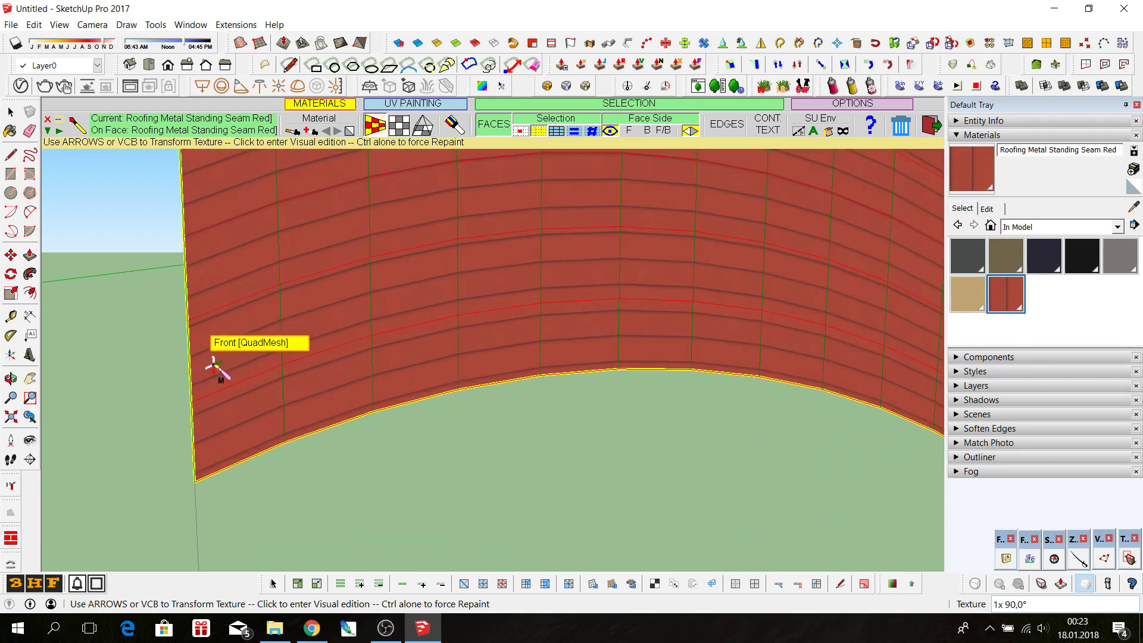
pyautogui.scroll(-1, 298, 298)
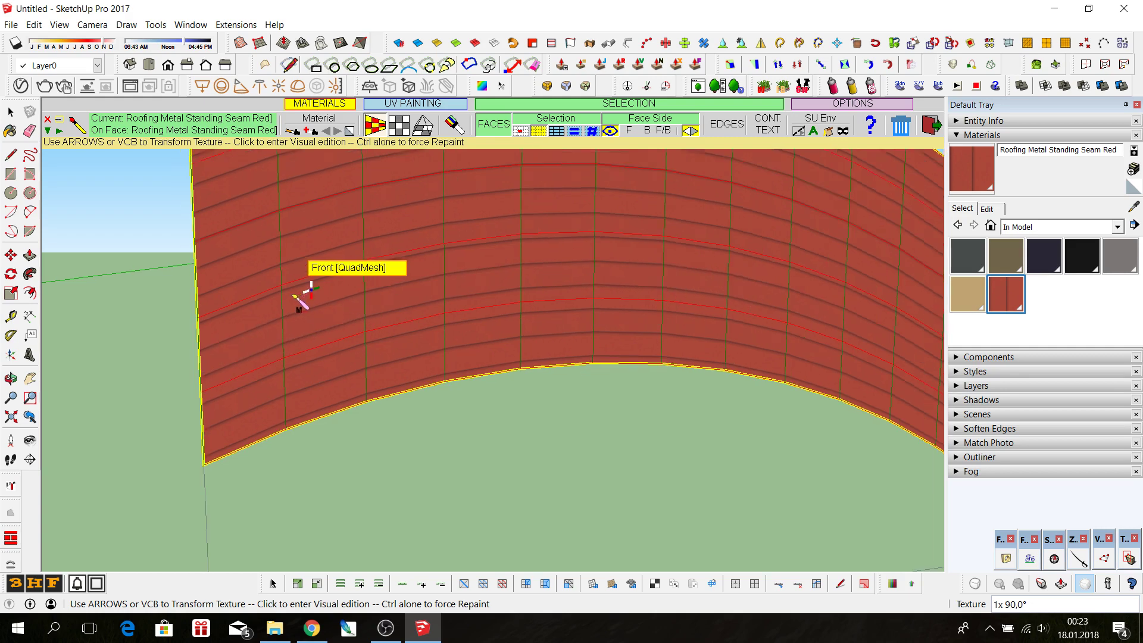
pyautogui.scroll(-1, 291, 296)
pyautogui.scroll(-1, 295, 295)
pyautogui.scroll(-1, 375, 309)
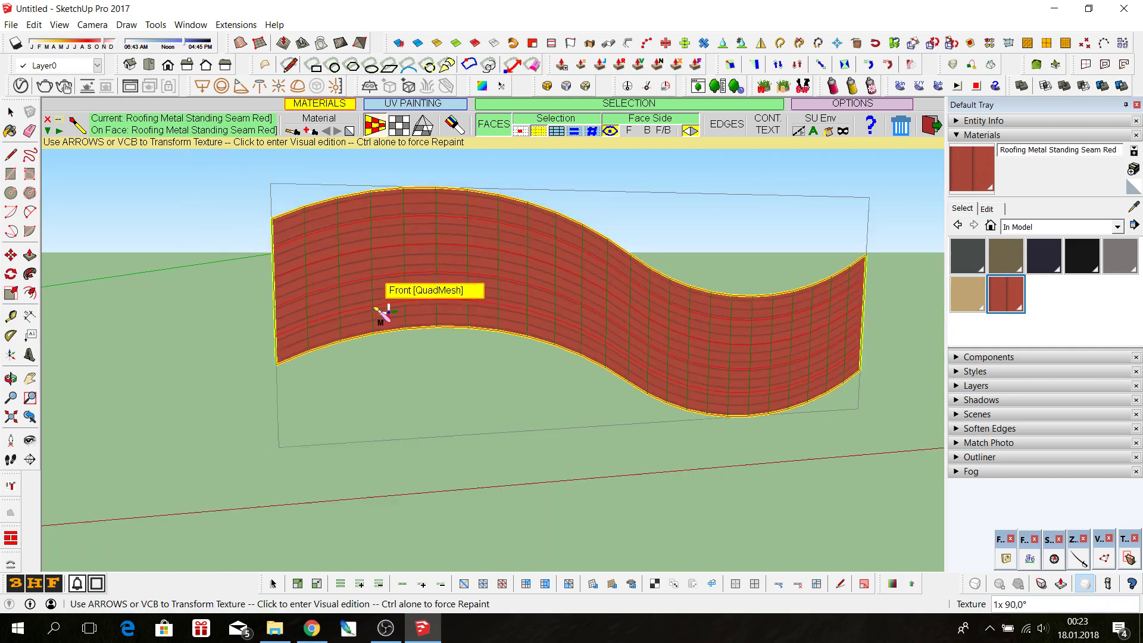
pyautogui.scroll(-1, 372, 298)
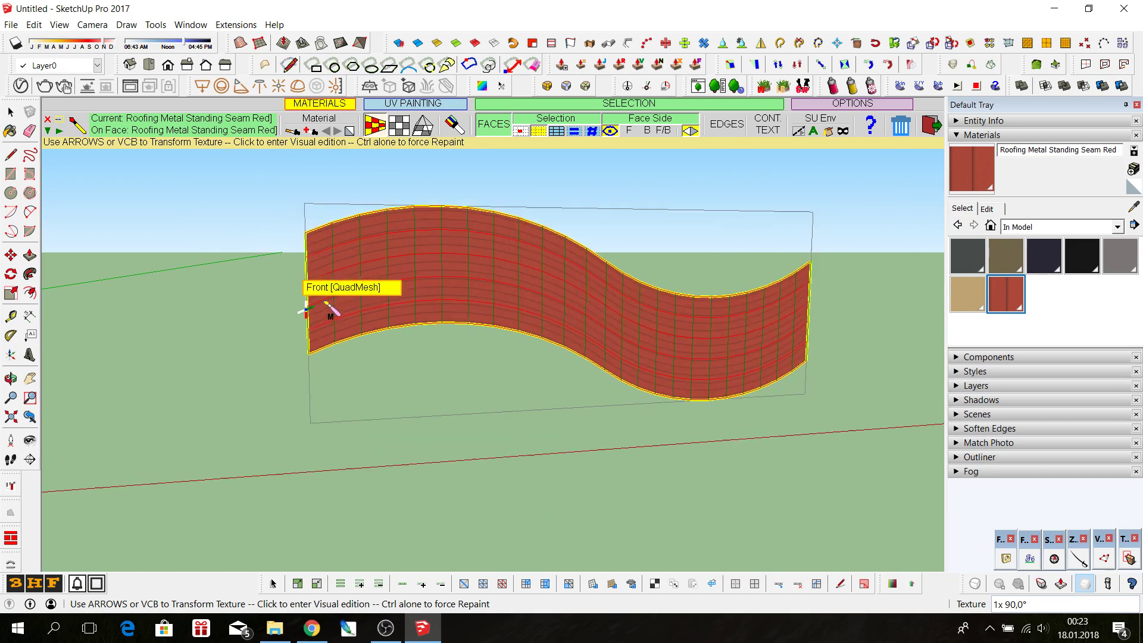
pyautogui.scroll(1, 307, 330)
pyautogui.scroll(1, 307, 330)
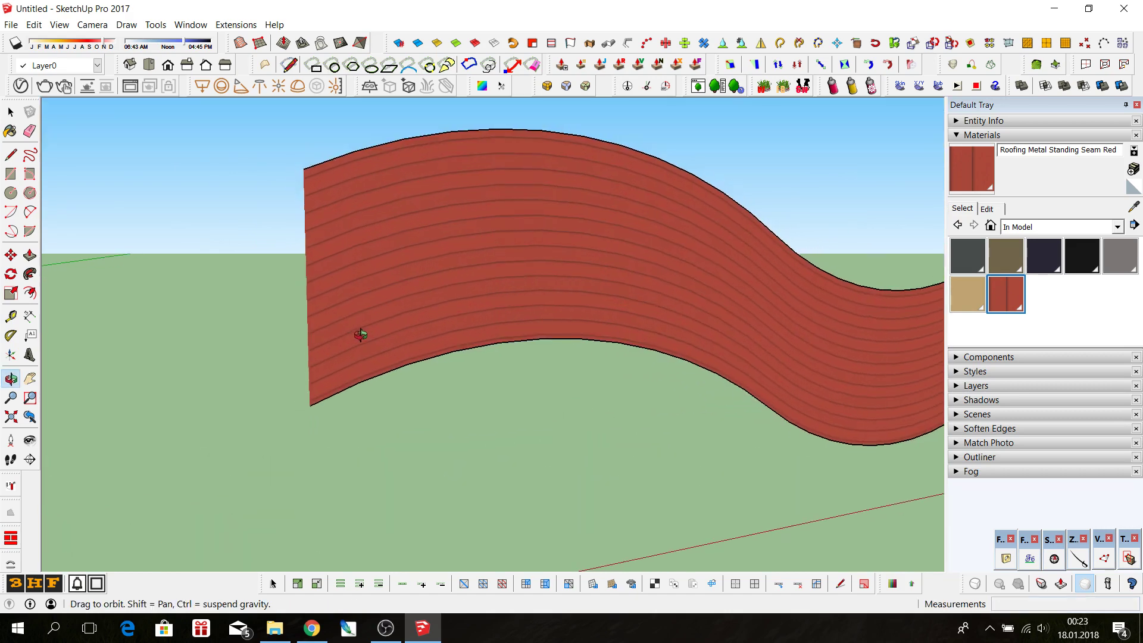
pyautogui.scroll(1, 348, 329)
pyautogui.scroll(1, 340, 325)
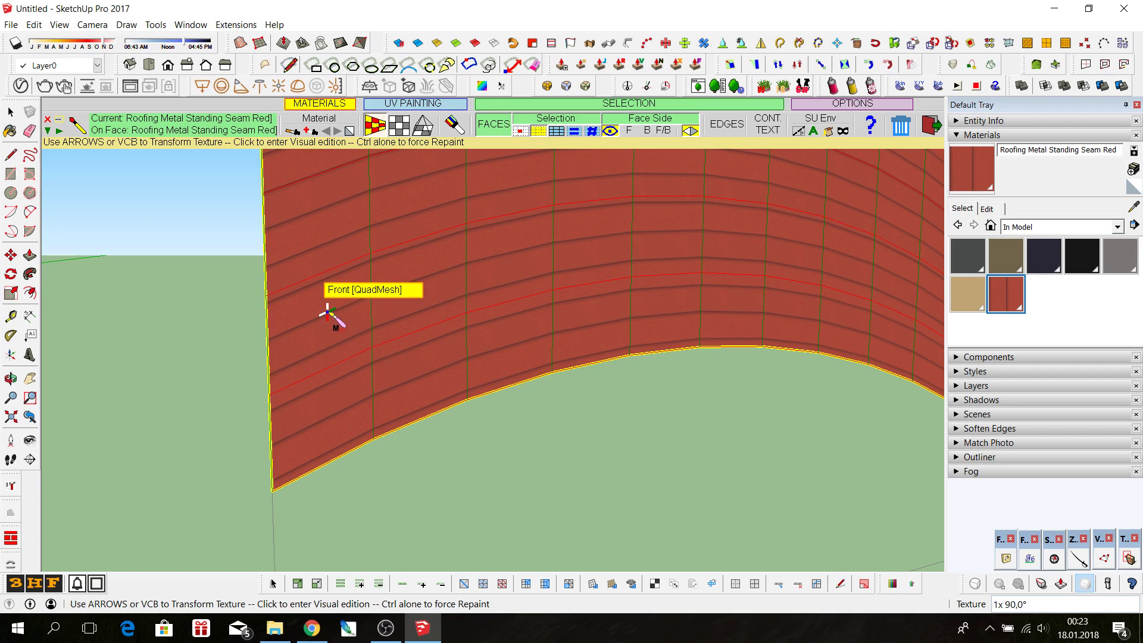
# - Enter ThruPaint's visual texture editing mode on the wavy wall
pyautogui.click(327, 311)
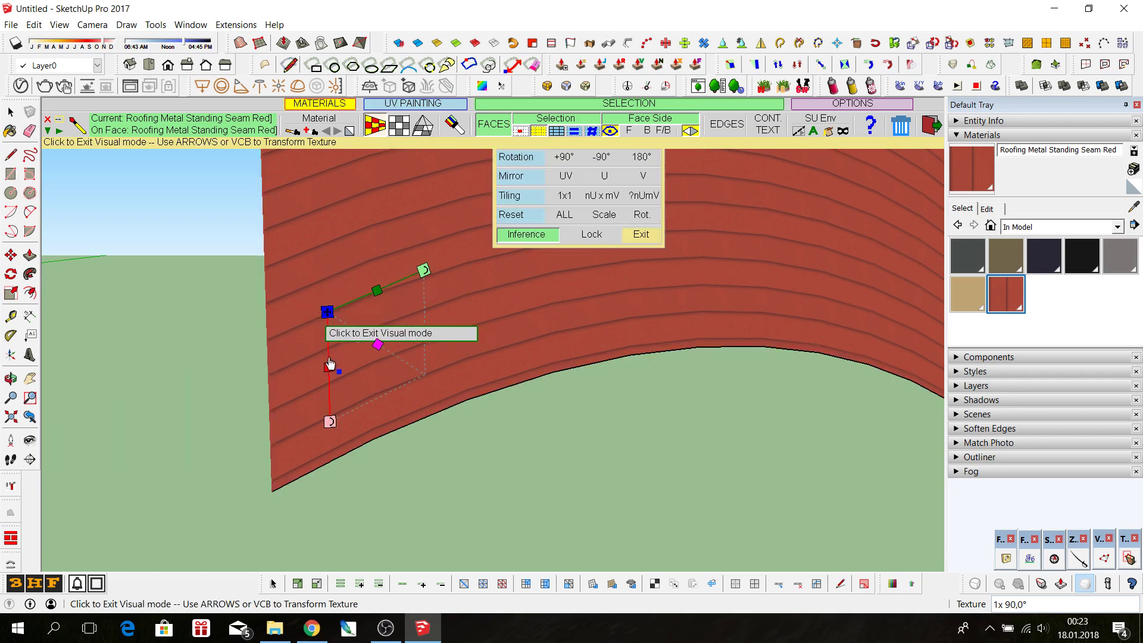
pyautogui.scroll(-1, 312, 342)
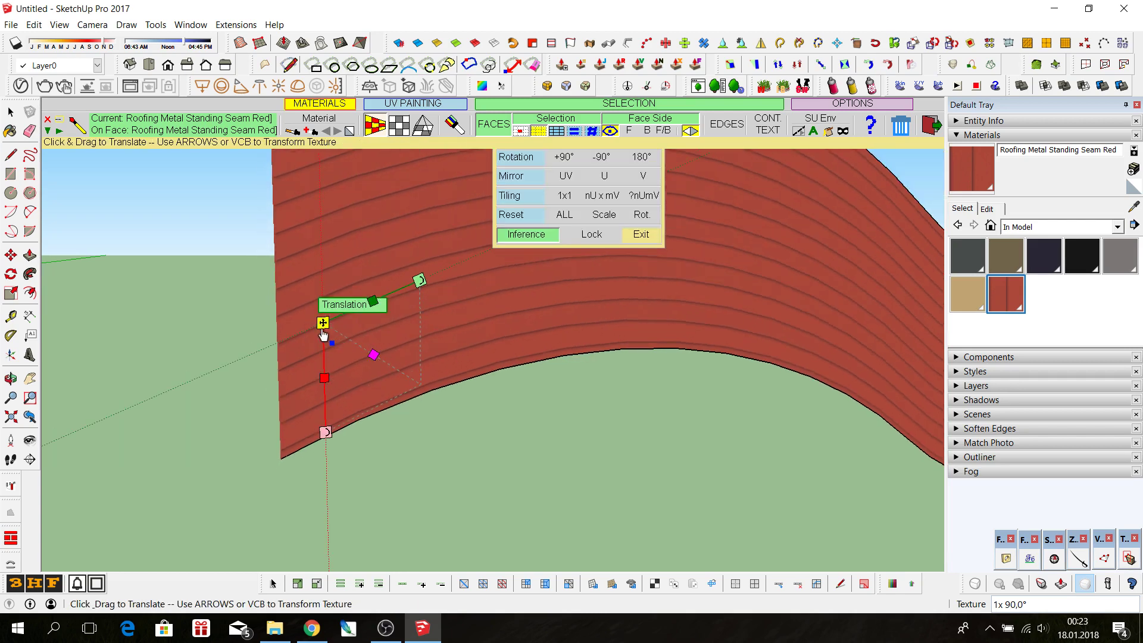
pyautogui.scroll(1, 305, 358)
pyautogui.scroll(-1, 305, 358)
pyautogui.scroll(-1, 306, 357)
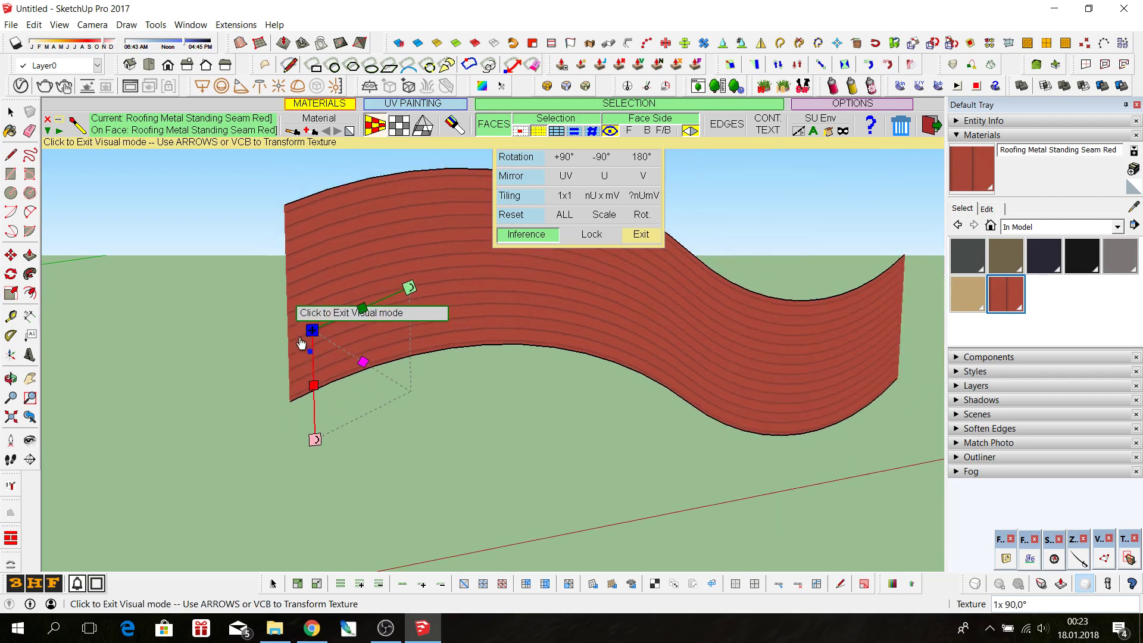
pyautogui.scroll(1, 315, 355)
pyautogui.scroll(1, 330, 356)
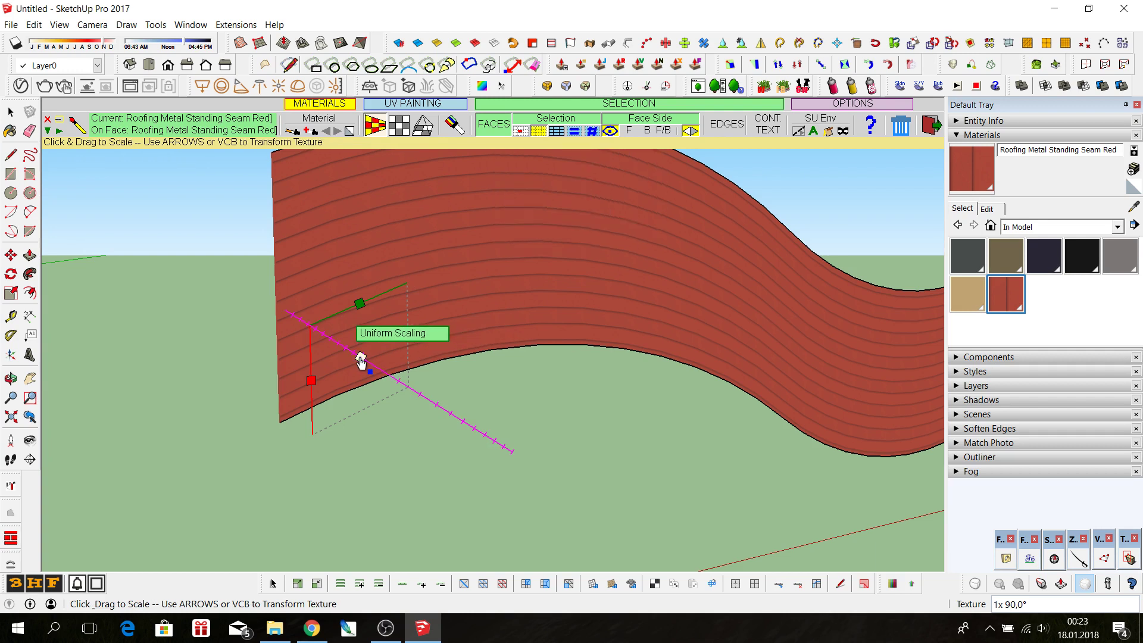
# - Scale the roofing texture to about 2.37x, shift its position, and exit visual mode
pyautogui.moveTo(361, 359); pyautogui.dragTo(415, 394)
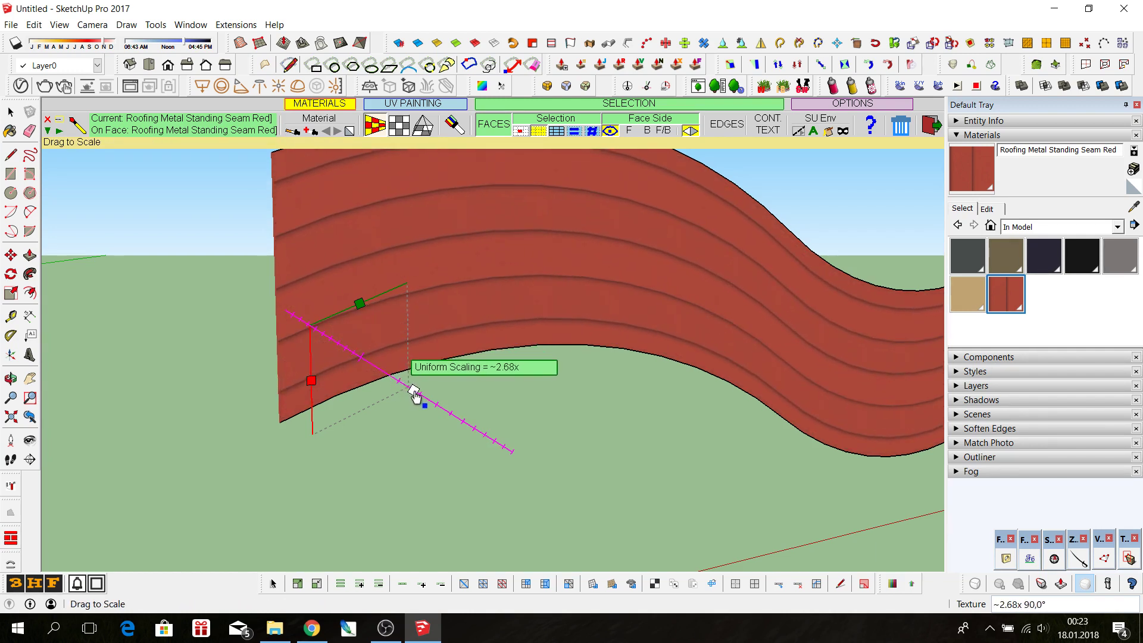
pyautogui.moveTo(415, 394); pyautogui.dragTo(408, 394)
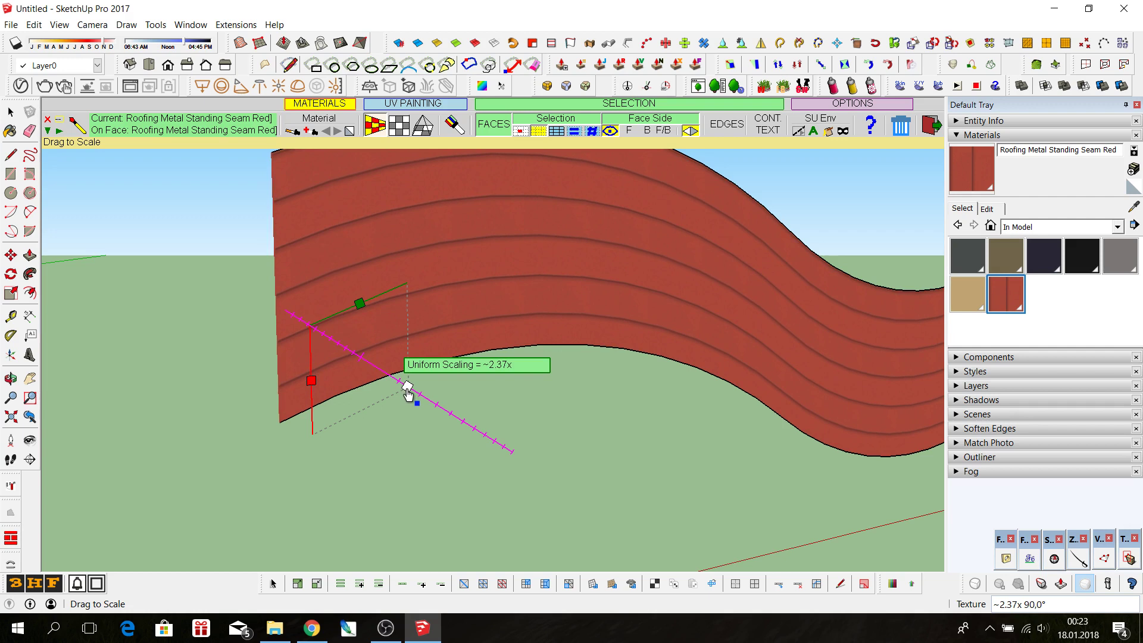
pyautogui.moveTo(409, 394); pyautogui.dragTo(408, 394)
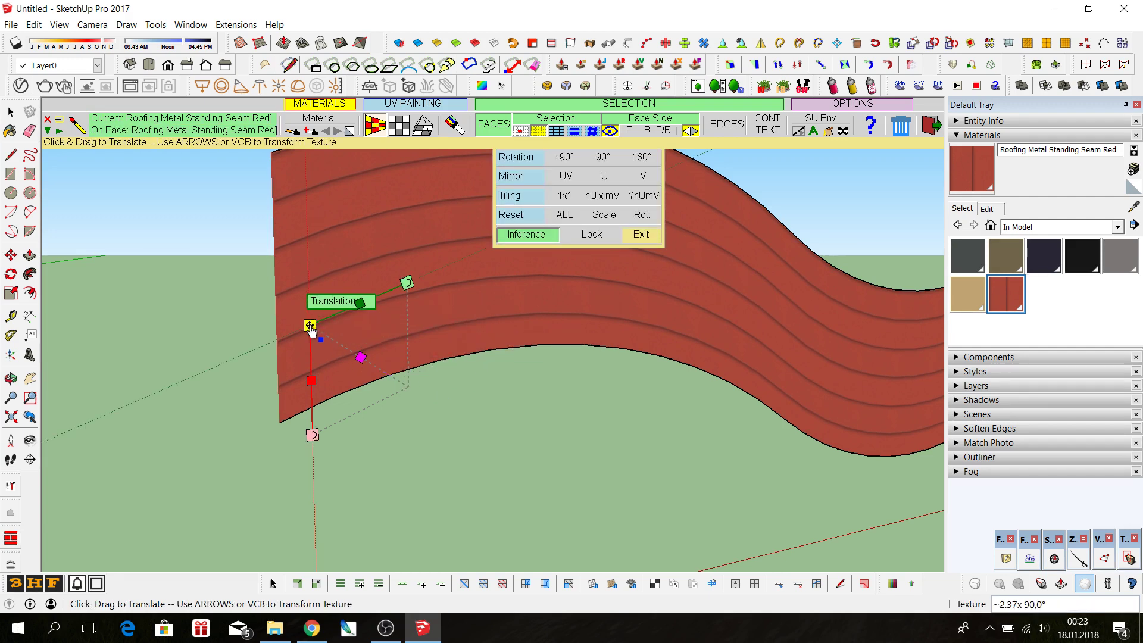
pyautogui.moveTo(310, 330)
pyautogui.mouseDown()
pyautogui.moveTo(309, 278)
pyautogui.moveTo(309, 312)
pyautogui.moveTo(387, 306)
pyautogui.moveTo(321, 314)
pyautogui.moveTo(310, 342)
pyautogui.moveTo(309, 327)
pyautogui.mouseUp()
pyautogui.scroll(-1, 309, 357)
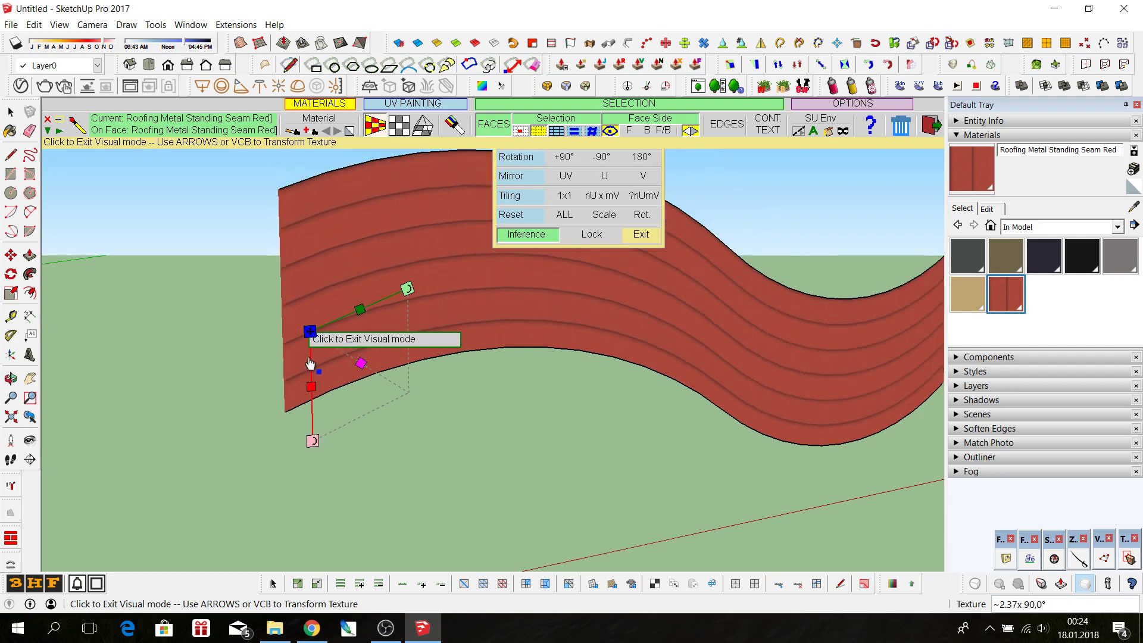
pyautogui.scroll(-2, 305, 357)
pyautogui.scroll(-1, 305, 357)
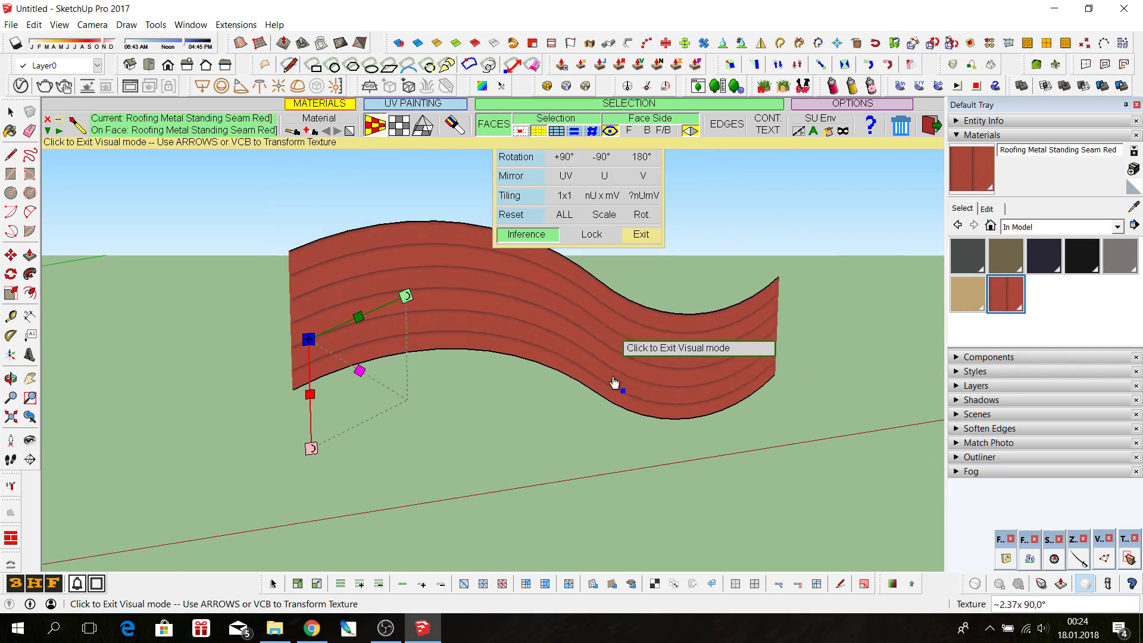
pyautogui.click(131, 238)
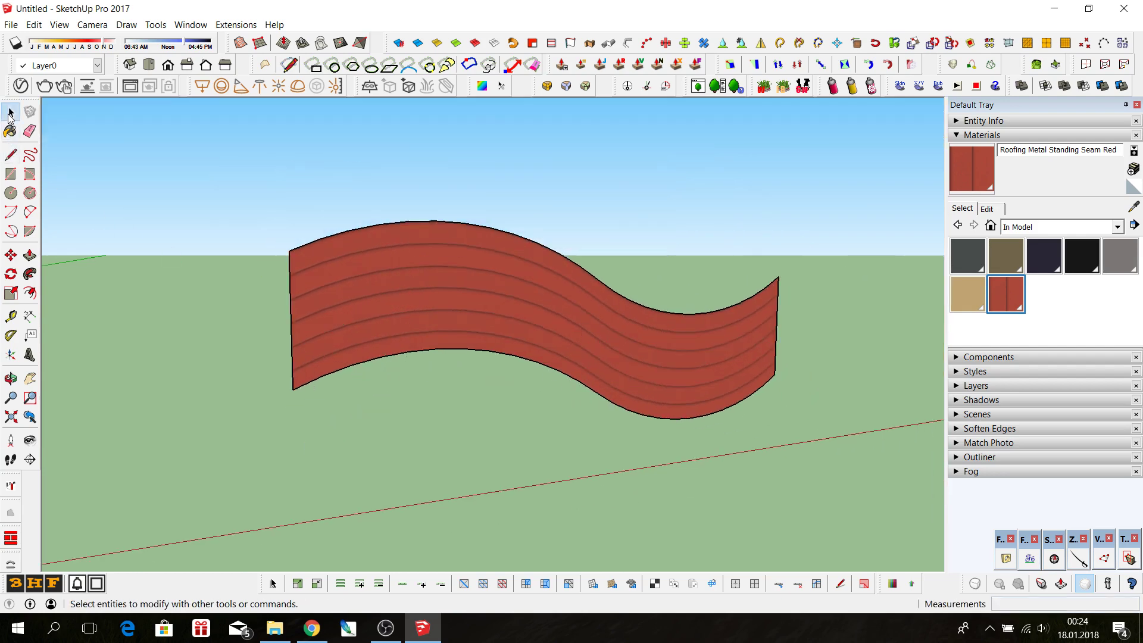
# - Select the wavy wall and reset it to the Default material
pyautogui.moveTo(369, 284)
pyautogui.mouseDown(button='middle')
pyautogui.moveTo(732, 331)
pyautogui.moveTo(262, 293)
pyautogui.moveTo(232, 301)
pyautogui.mouseUp(button='middle')
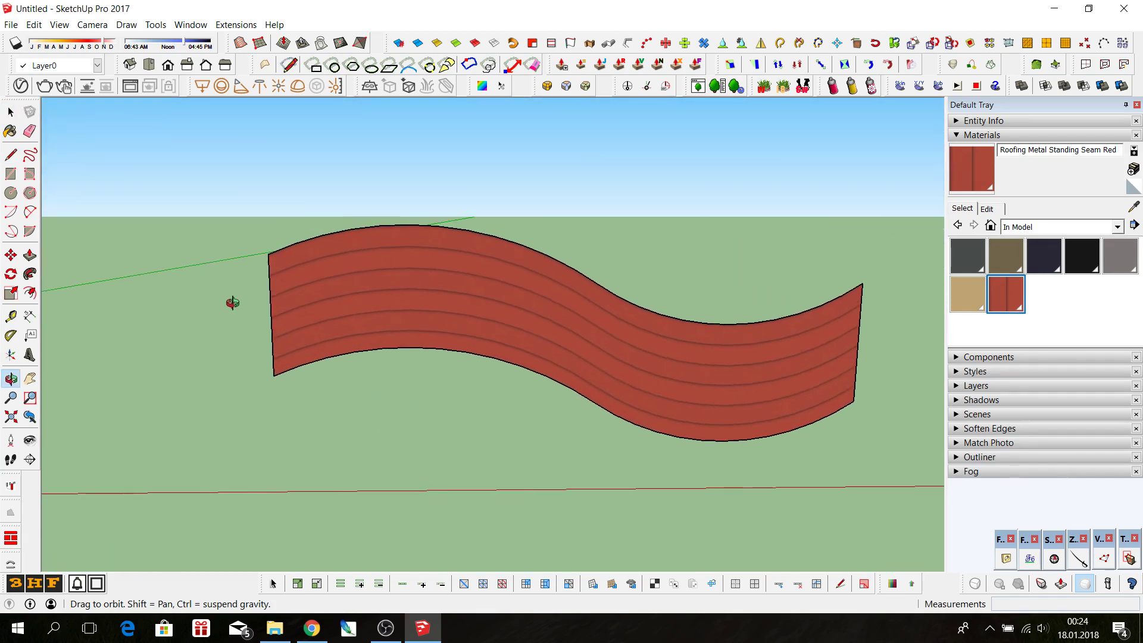
pyautogui.scroll(-1, 311, 292)
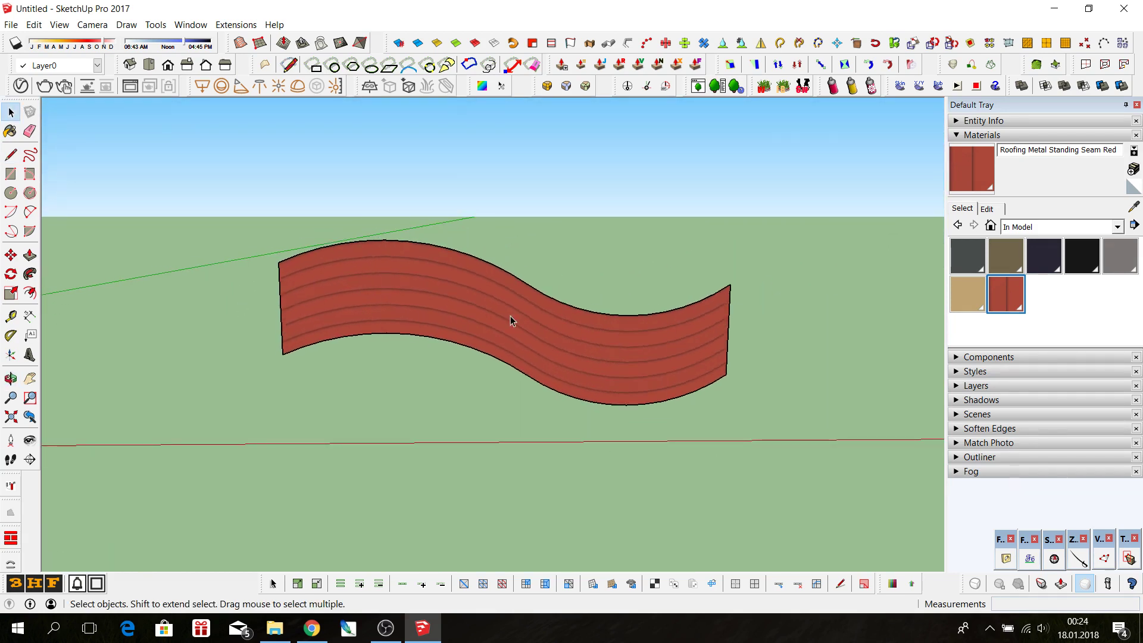
pyautogui.scroll(1, 340, 303)
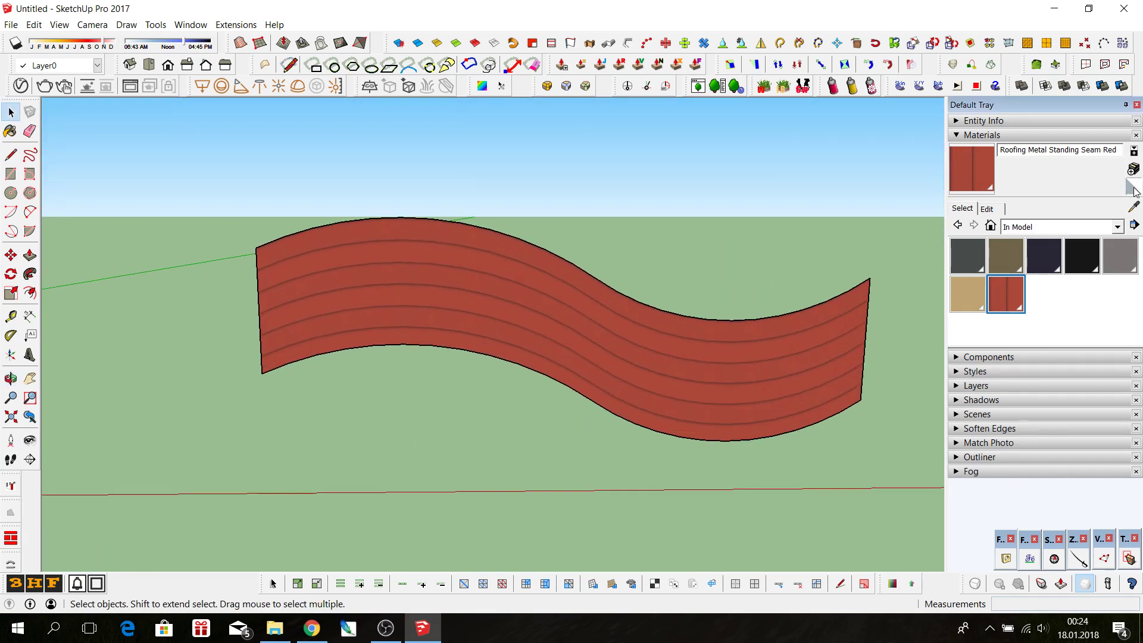
pyautogui.press('b')
pyautogui.click(11, 111)
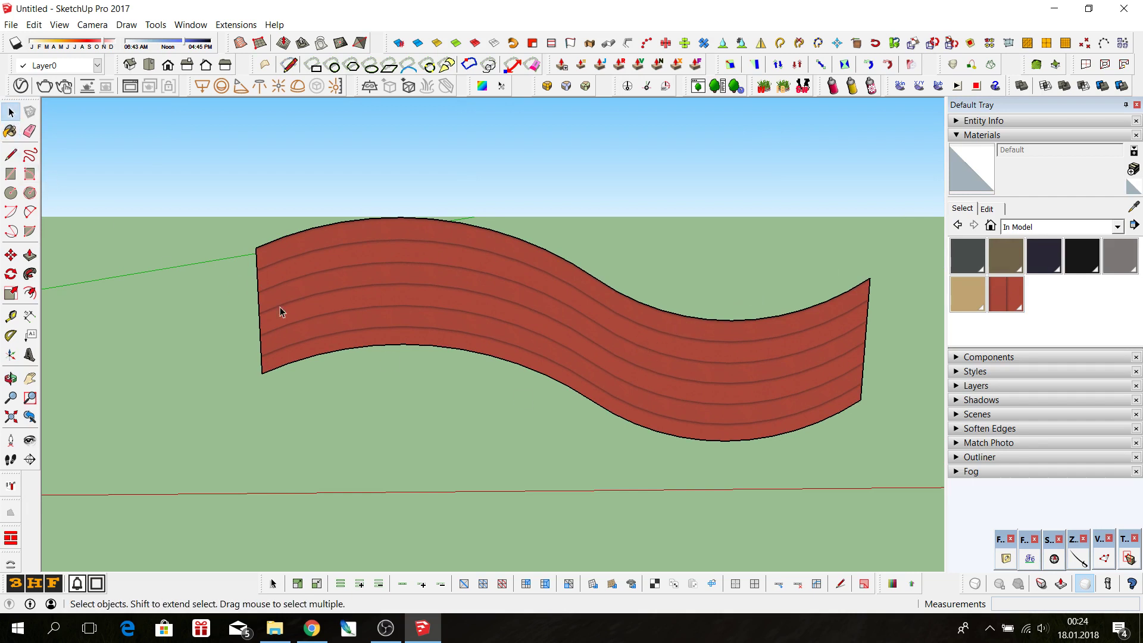
pyautogui.click(356, 314)
pyautogui.press('b')
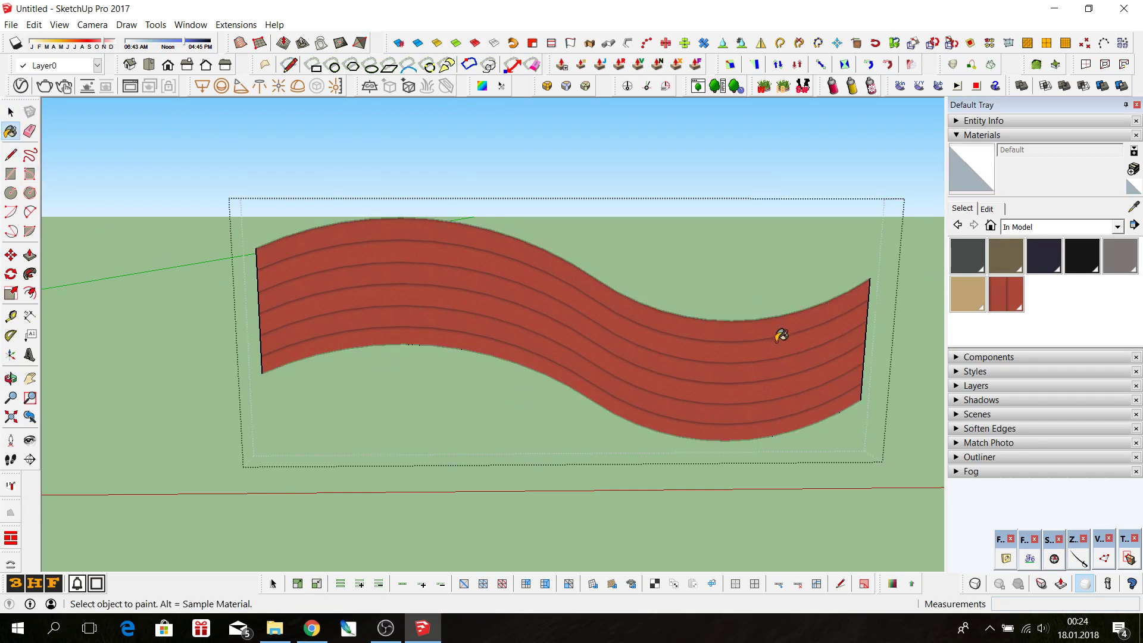
pyautogui.click(776, 340)
pyautogui.click(11, 111)
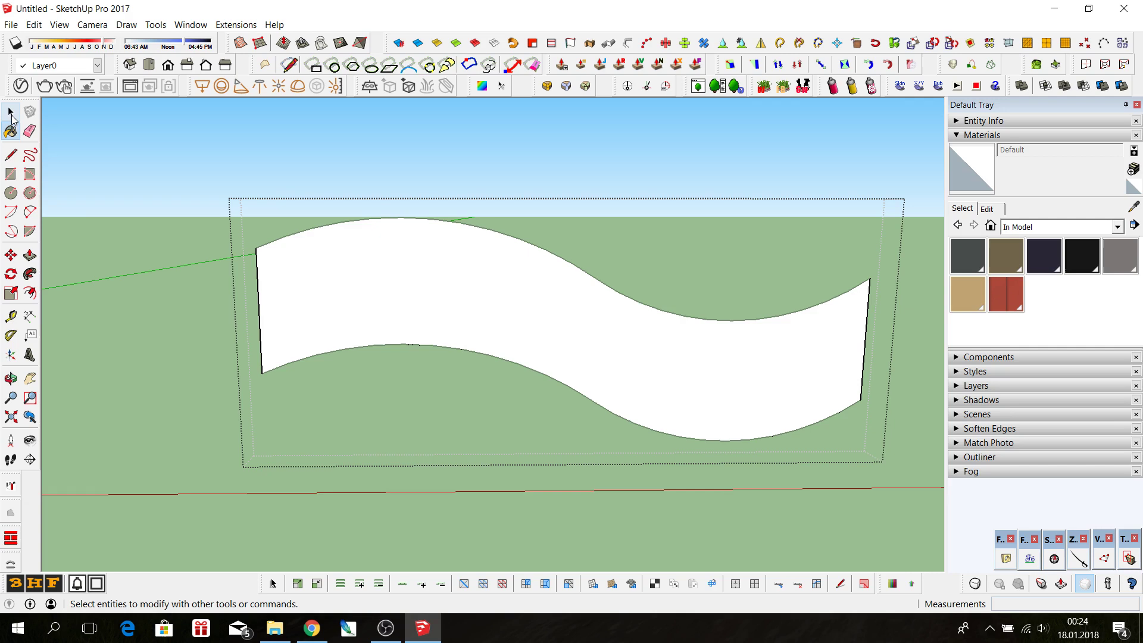
pyautogui.click(169, 316)
# - Repaint the wall with Roofing Metal Standing Seam Red, then return to Select
pyautogui.scroll(-1, 337, 314)
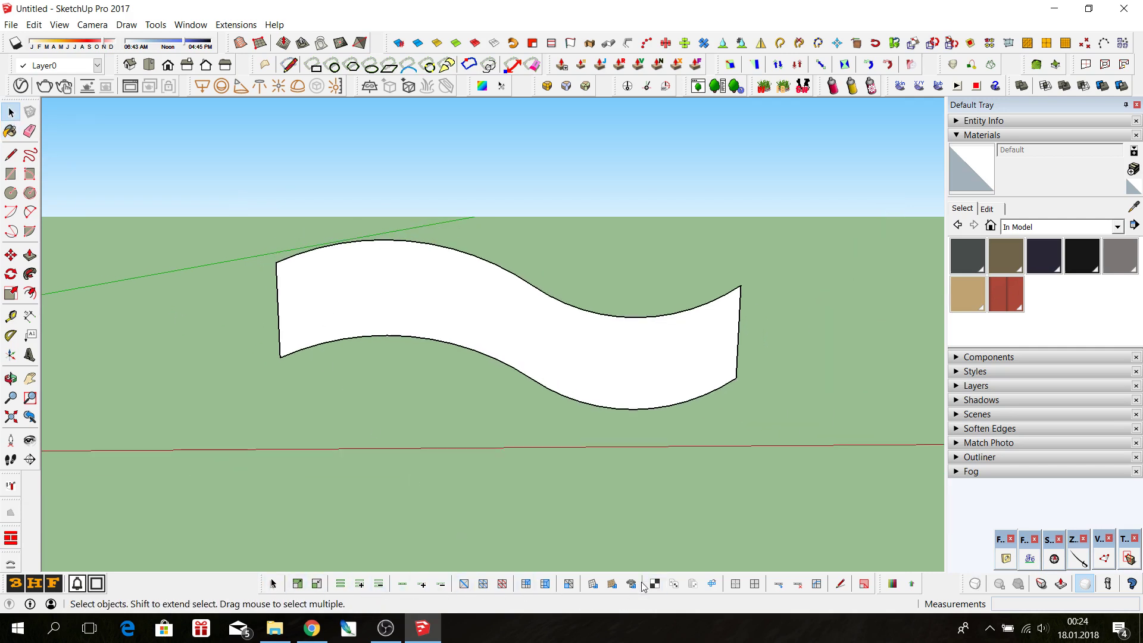
pyautogui.click(1008, 303)
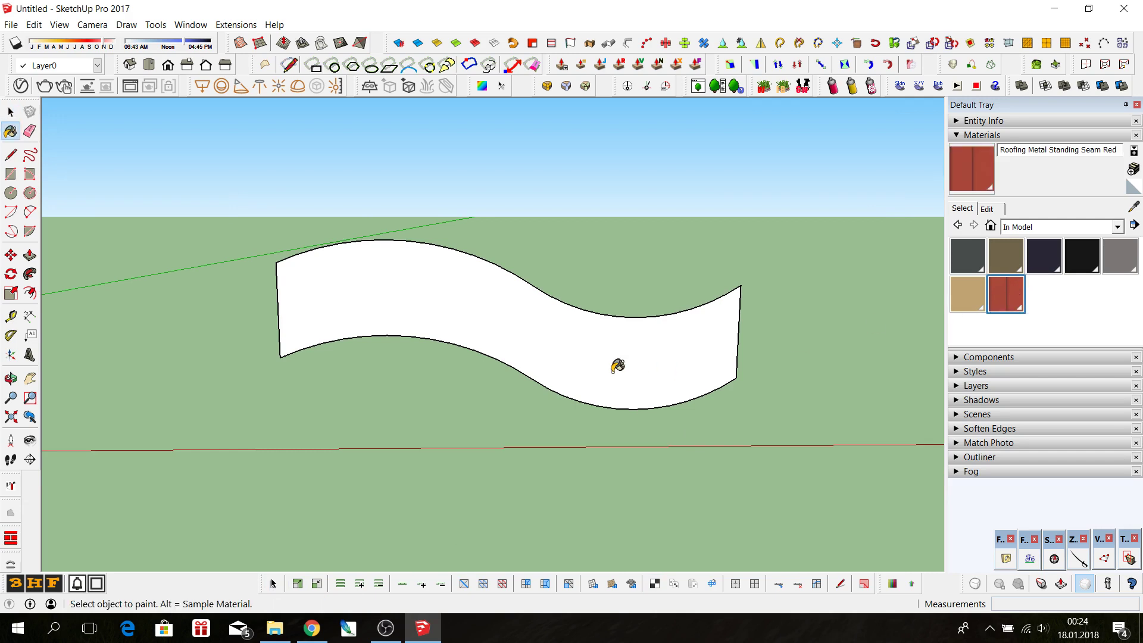
pyautogui.click(512, 324)
pyautogui.moveTo(476, 336); pyautogui.dragTo(497, 308, button='middle')
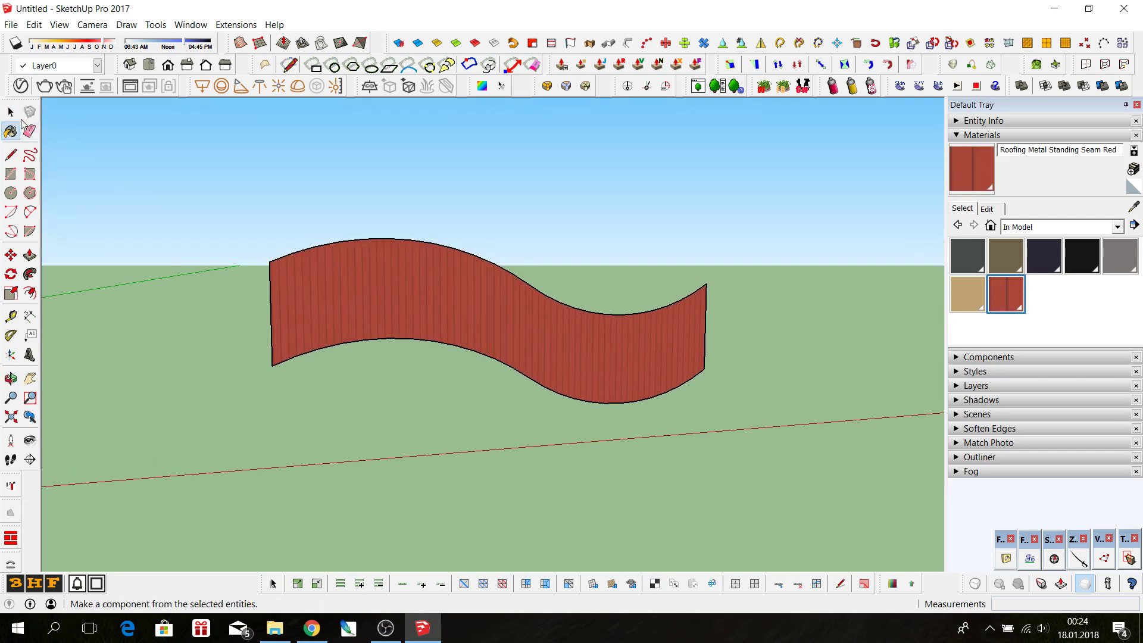
pyautogui.click(10, 111)
pyautogui.scroll(2, 291, 329)
# - Select the wall, start UV Mapping Quads, and set its left edge as origin and U direction
pyautogui.click(292, 348)
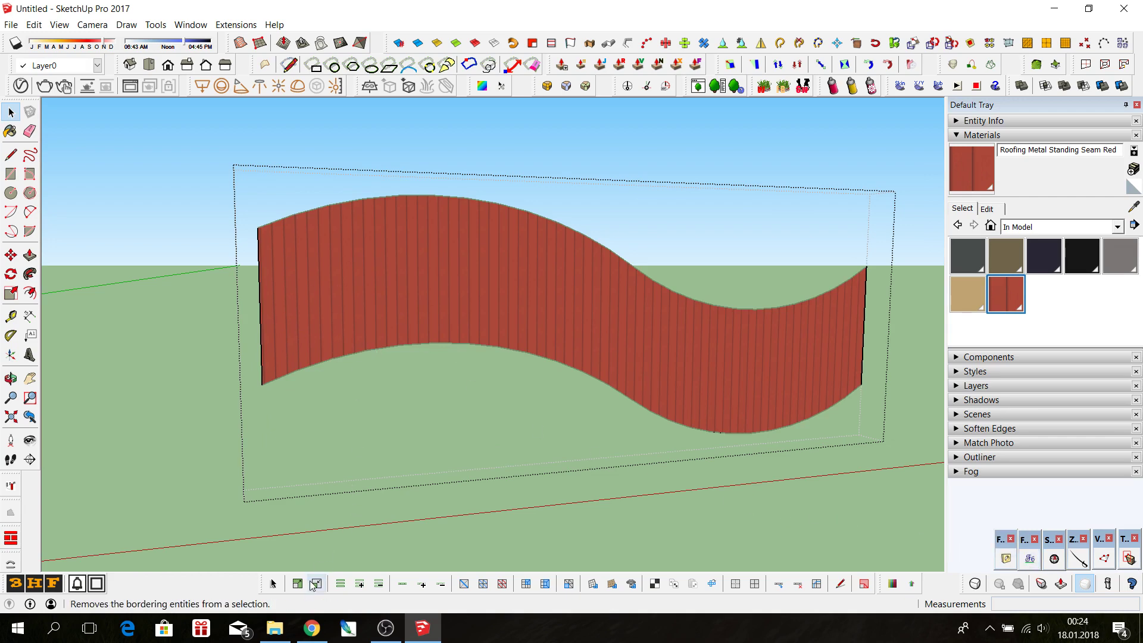
pyautogui.scroll(1, 323, 341)
pyautogui.scroll(1, 323, 340)
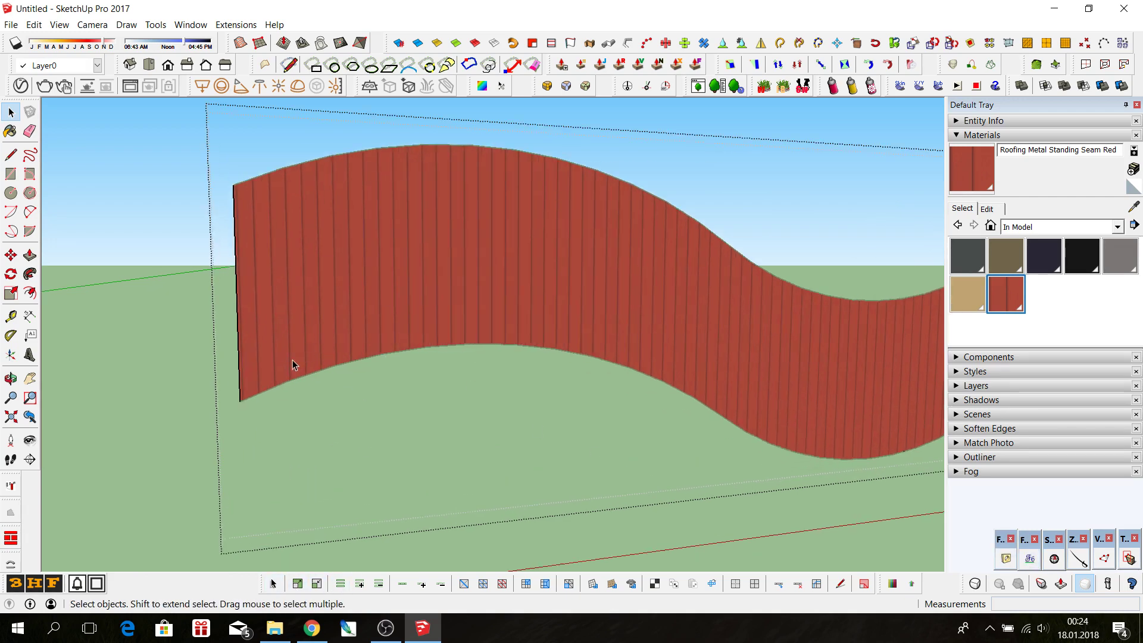
pyautogui.moveTo(290, 359); pyautogui.dragTo(260, 377, button='middle')
pyautogui.scroll(1, 257, 383)
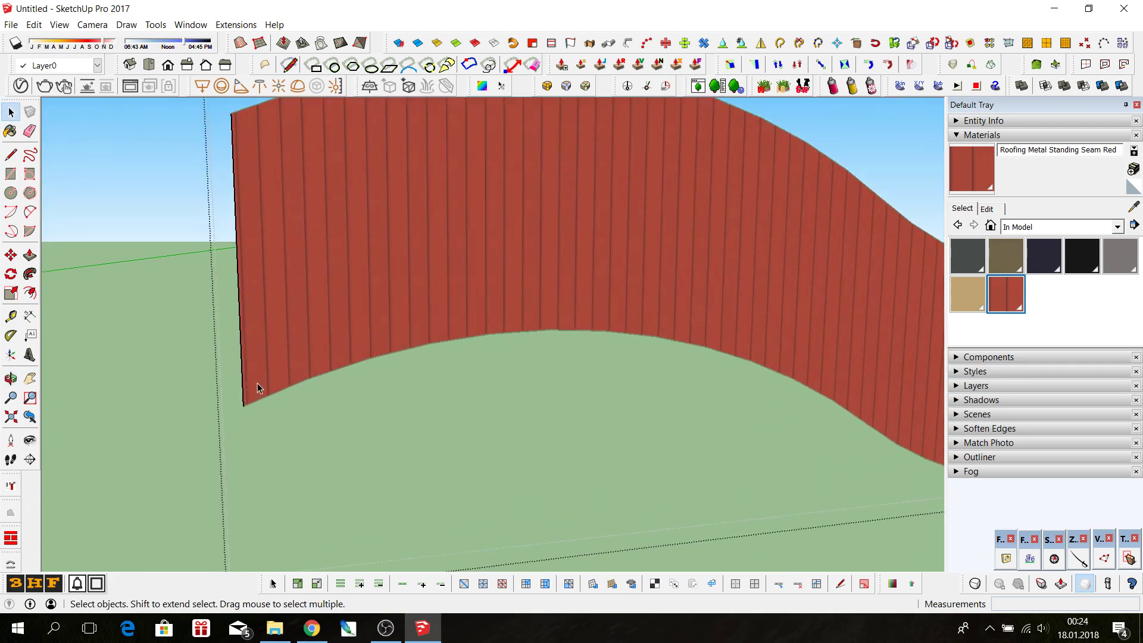
pyautogui.click(653, 585)
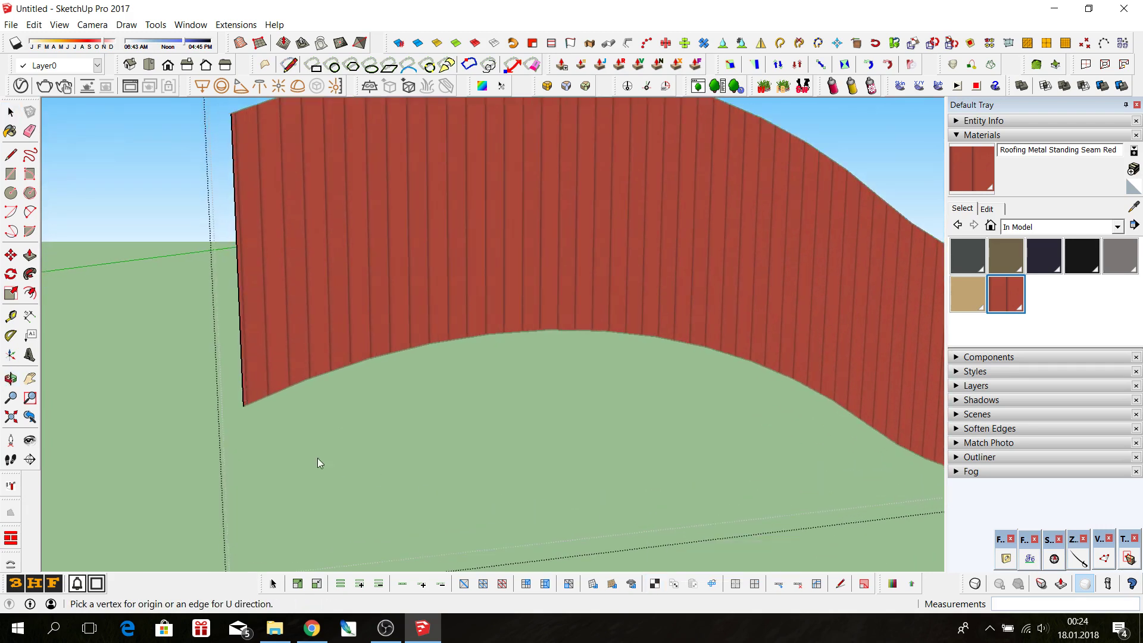
pyautogui.scroll(3, 252, 396)
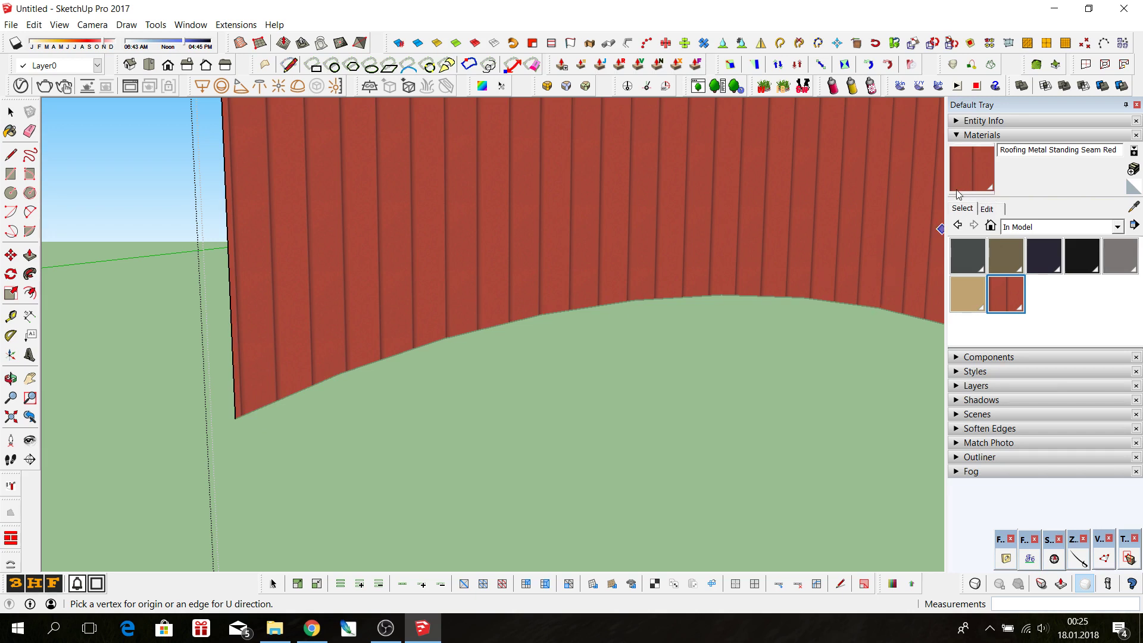
pyautogui.click(232, 356)
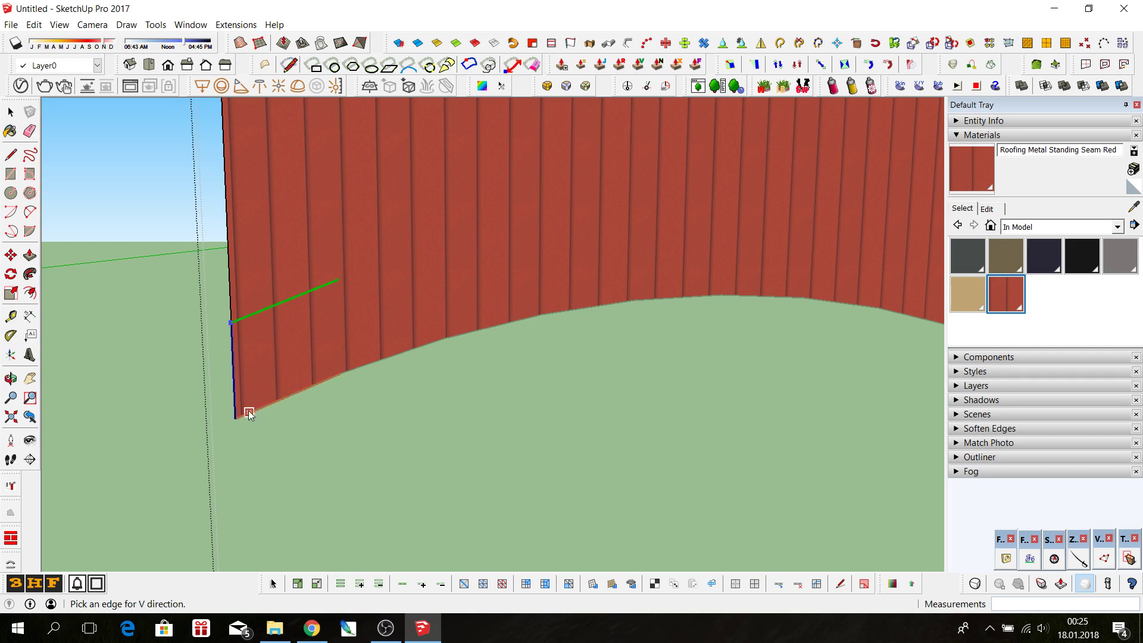
pyautogui.scroll(2, 248, 413)
pyautogui.scroll(1, 248, 412)
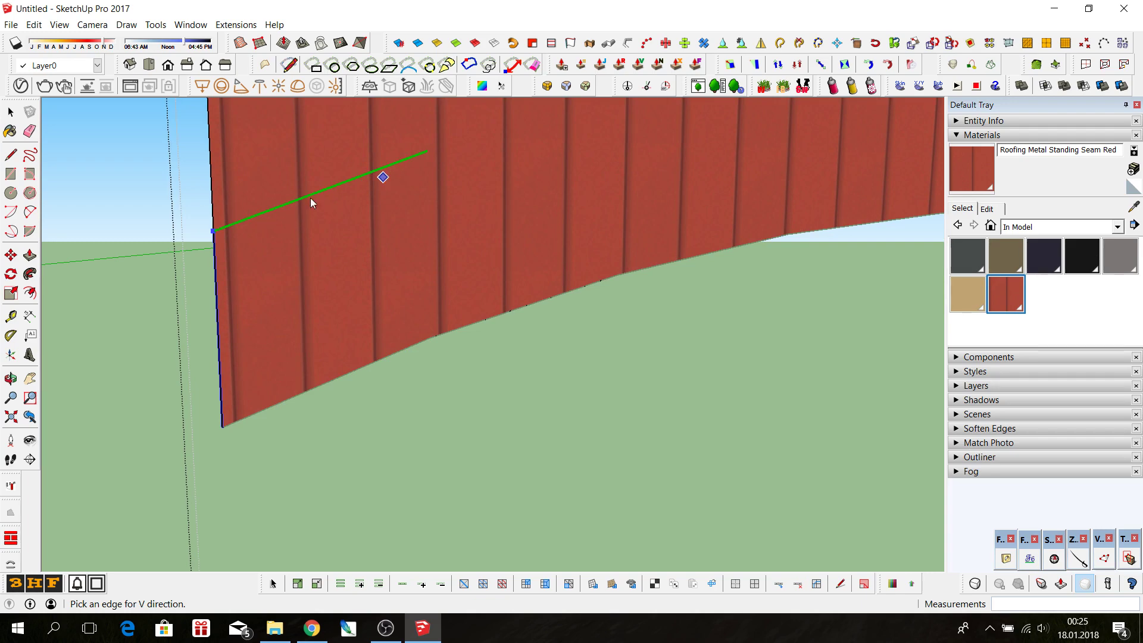
# - Pick the wall edge that sets the texture's V direction
pyautogui.click(253, 217)
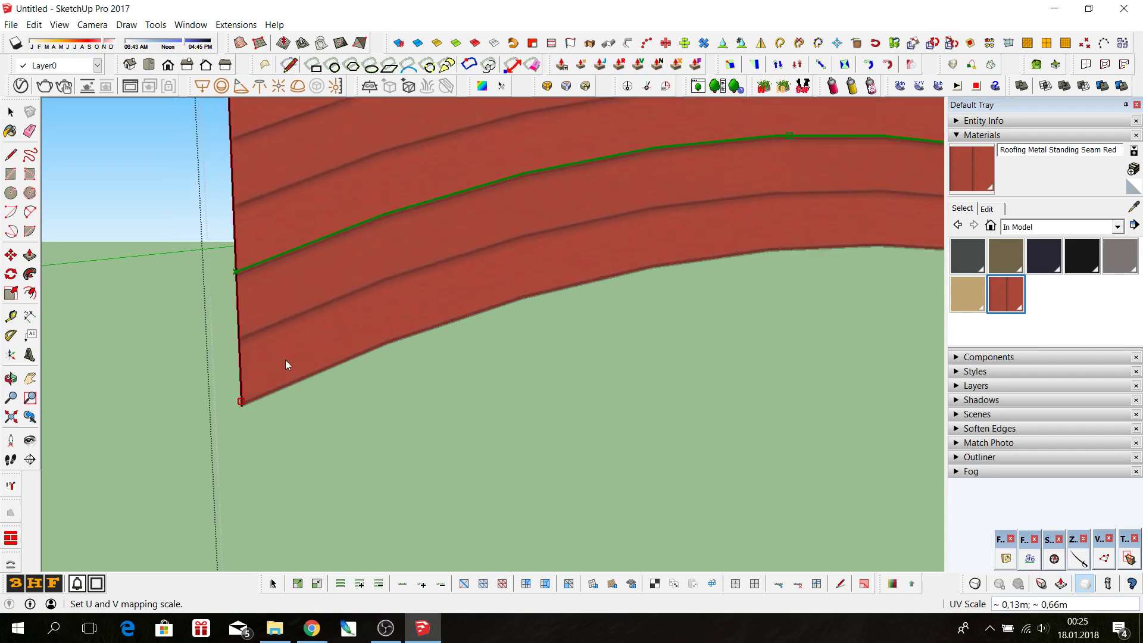
pyautogui.scroll(-1, 285, 360)
pyautogui.scroll(-2, 265, 326)
pyautogui.scroll(-3, 264, 326)
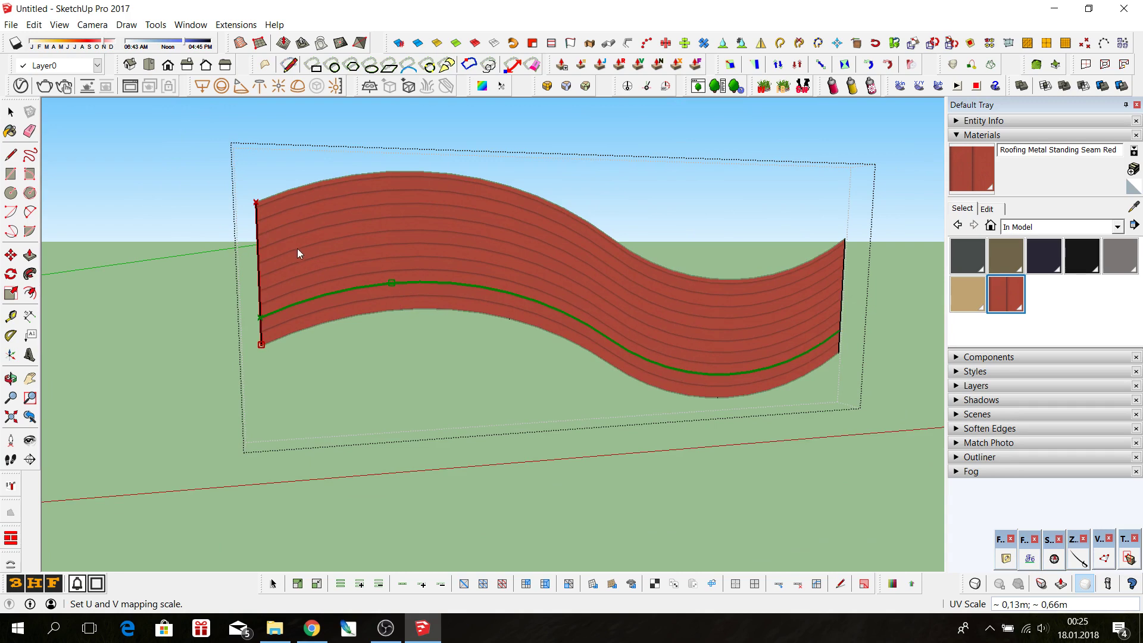
pyautogui.scroll(1, 300, 237)
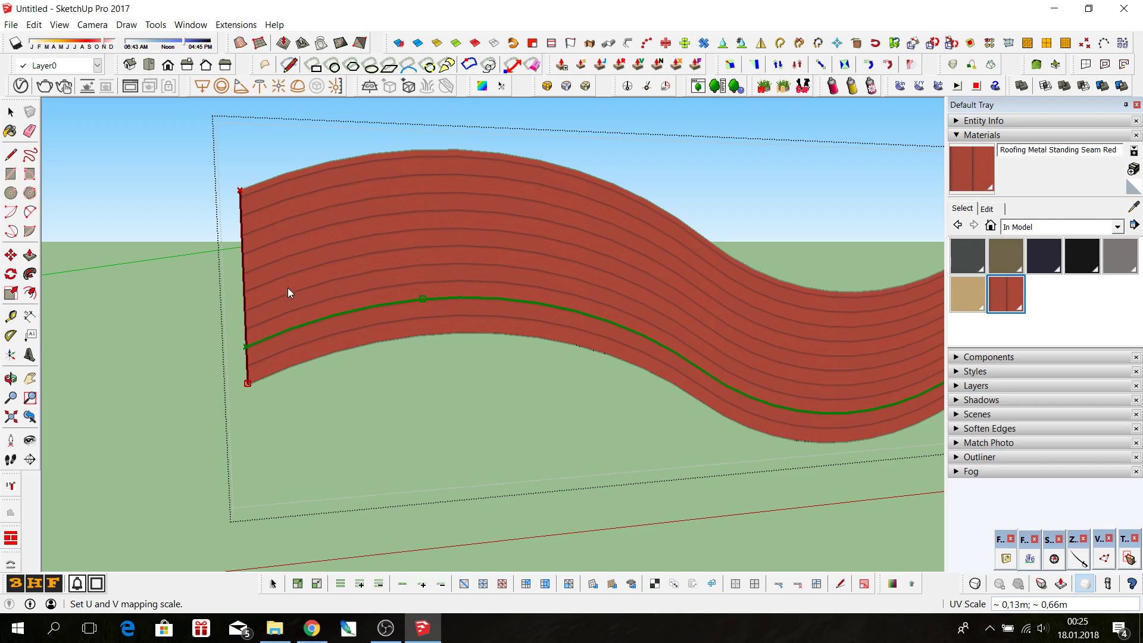
pyautogui.scroll(-2, 288, 288)
pyautogui.scroll(-1, 288, 289)
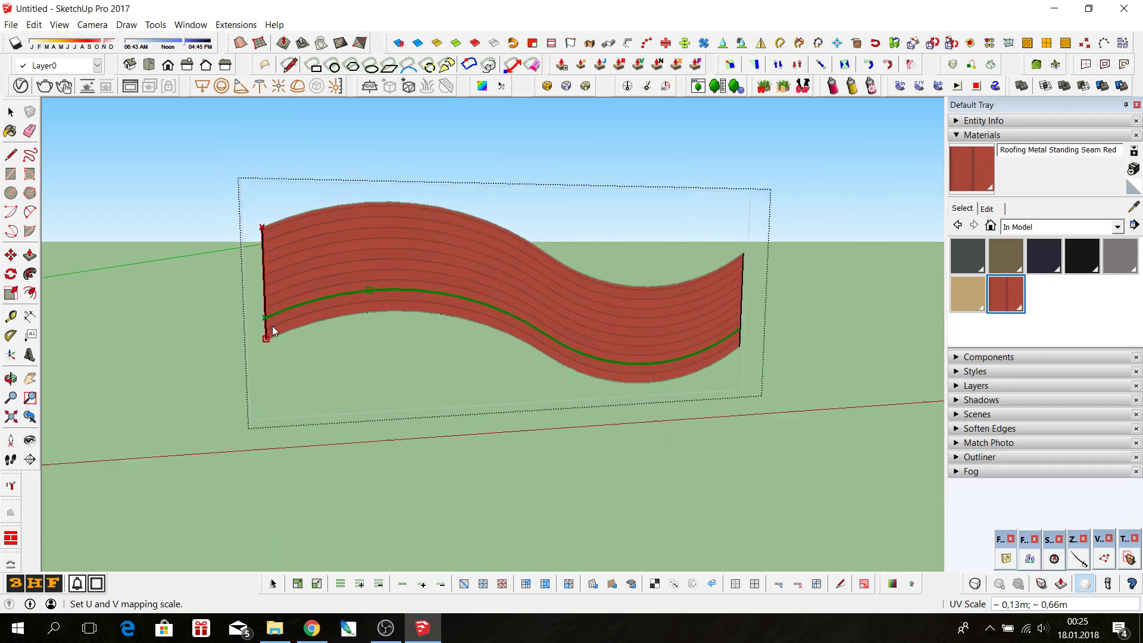
pyautogui.scroll(1, 273, 327)
pyautogui.scroll(2, 271, 324)
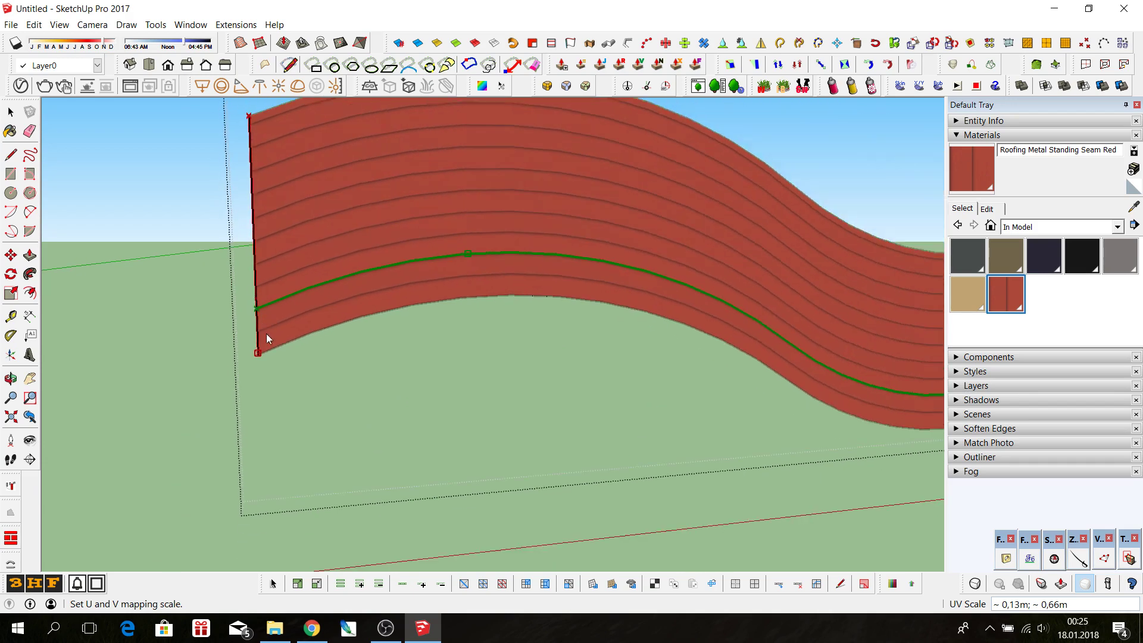
pyautogui.scroll(2, 266, 338)
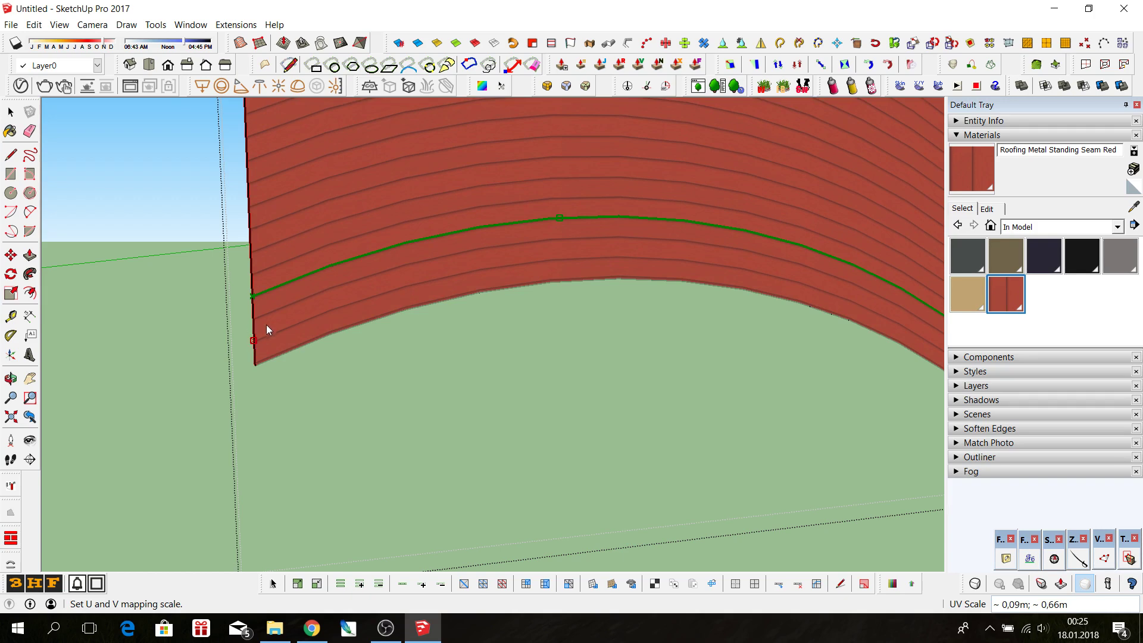
pyautogui.scroll(-3, 266, 324)
pyautogui.scroll(-2, 267, 322)
pyautogui.scroll(1, 266, 322)
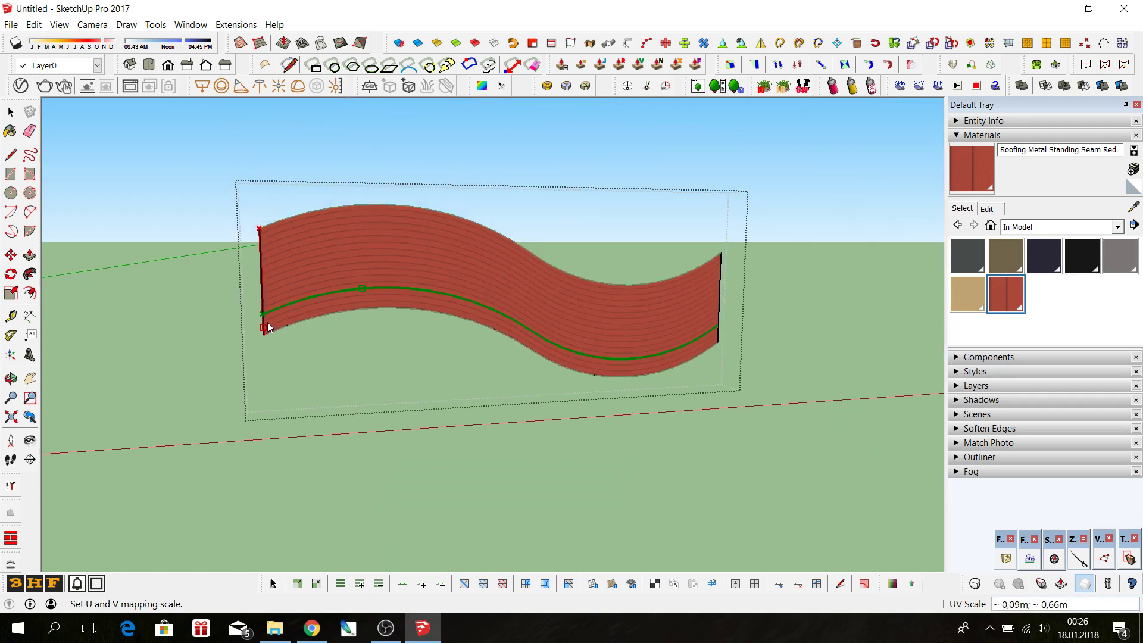
pyautogui.scroll(1, 267, 323)
pyautogui.scroll(2, 266, 322)
pyautogui.scroll(1, 267, 322)
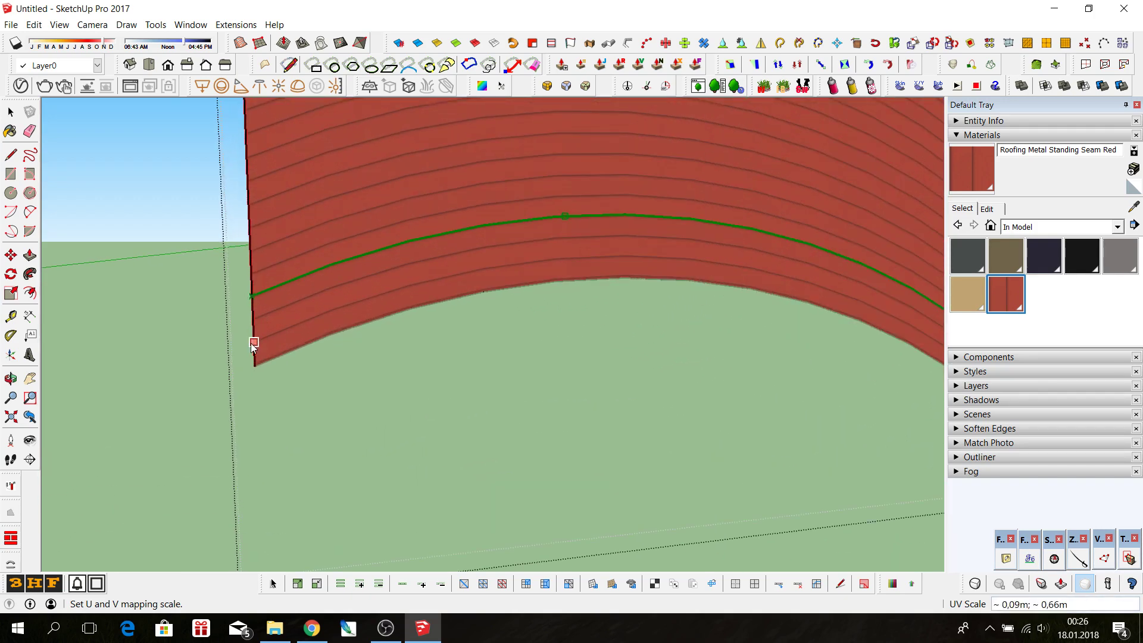
pyautogui.scroll(1, 270, 348)
pyautogui.scroll(1, 251, 349)
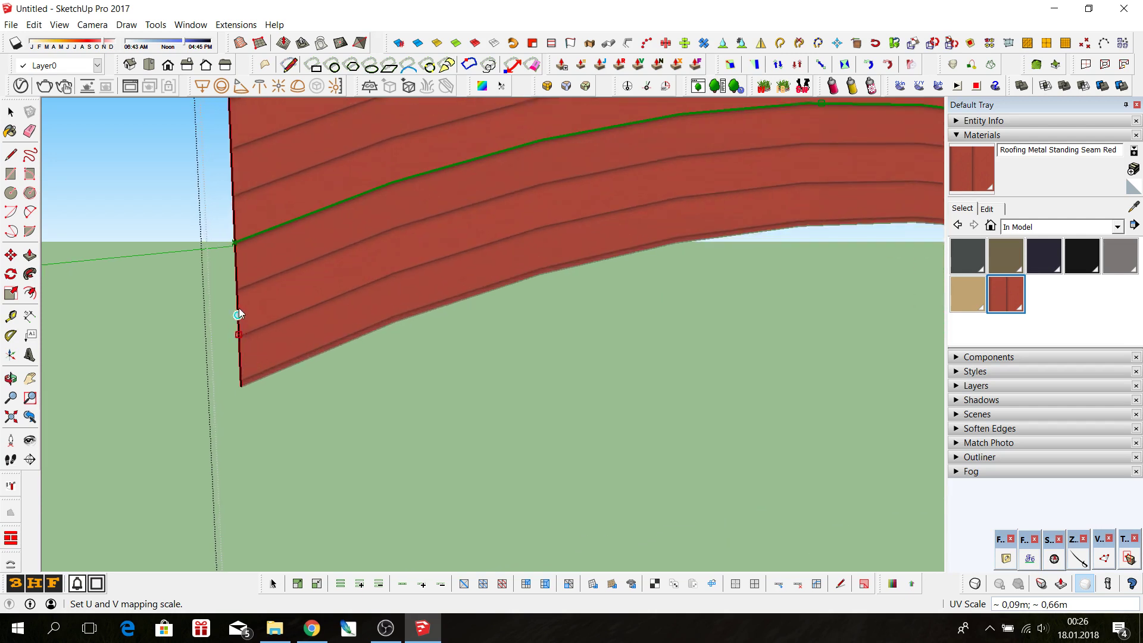
# - Adjust the seam spacing, settling the texture scale at the wall's bottom corner
pyautogui.moveTo(239, 334); pyautogui.dragTo(237, 292)
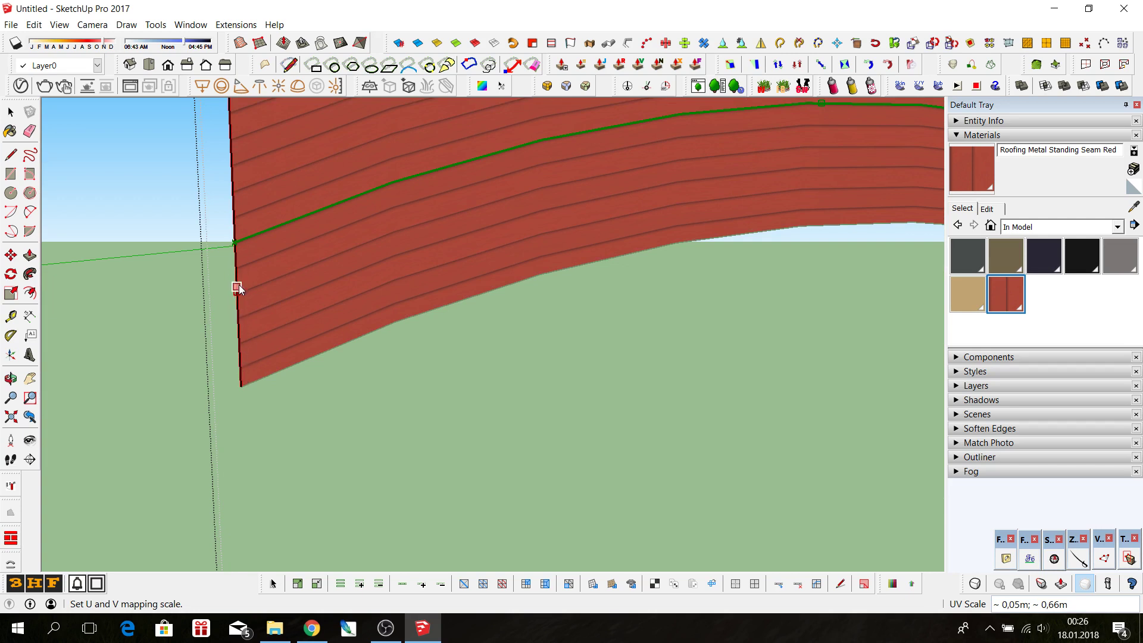
pyautogui.click(238, 267)
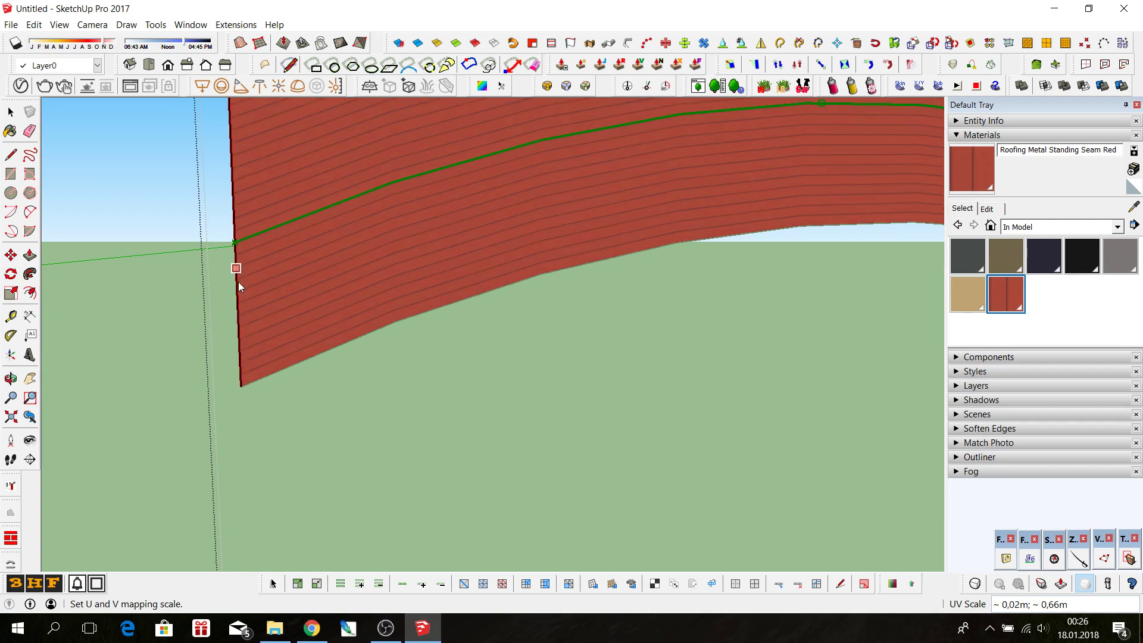
pyautogui.click(241, 387)
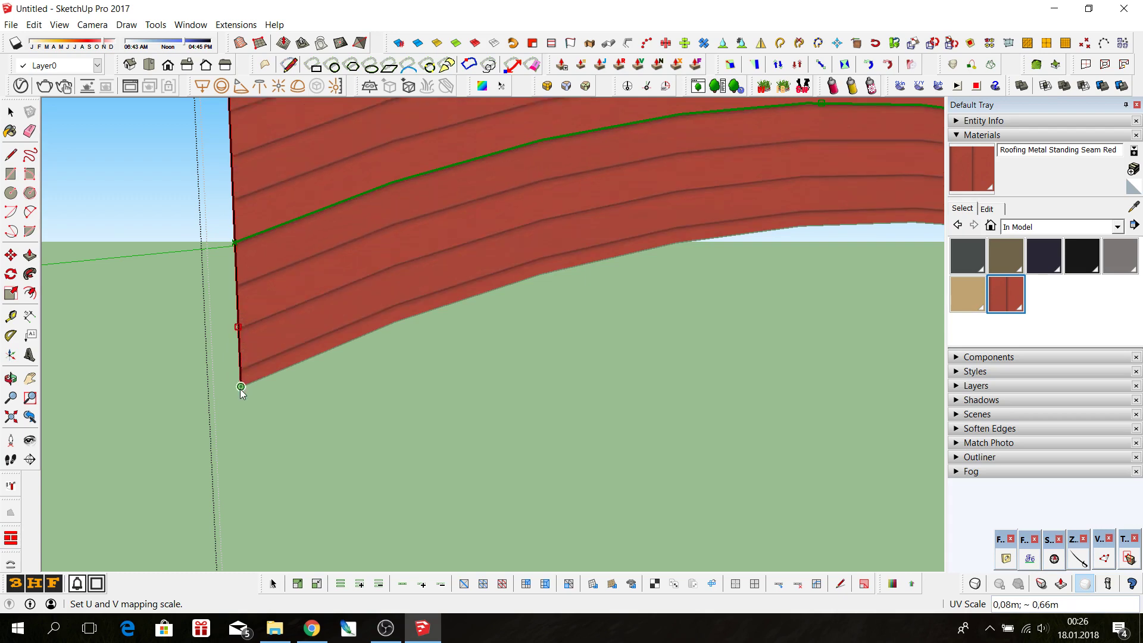
pyautogui.moveTo(240, 355); pyautogui.dragTo(241, 388)
pyautogui.scroll(-2, 241, 298)
pyautogui.scroll(-2, 241, 293)
pyautogui.scroll(-3, 241, 284)
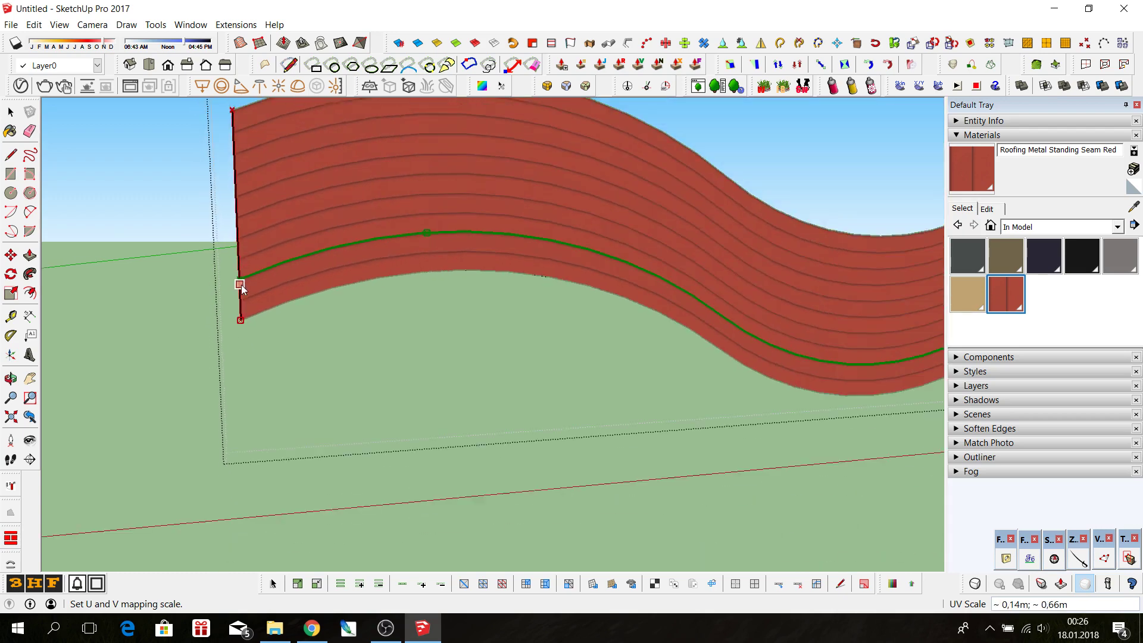
pyautogui.scroll(-3, 241, 284)
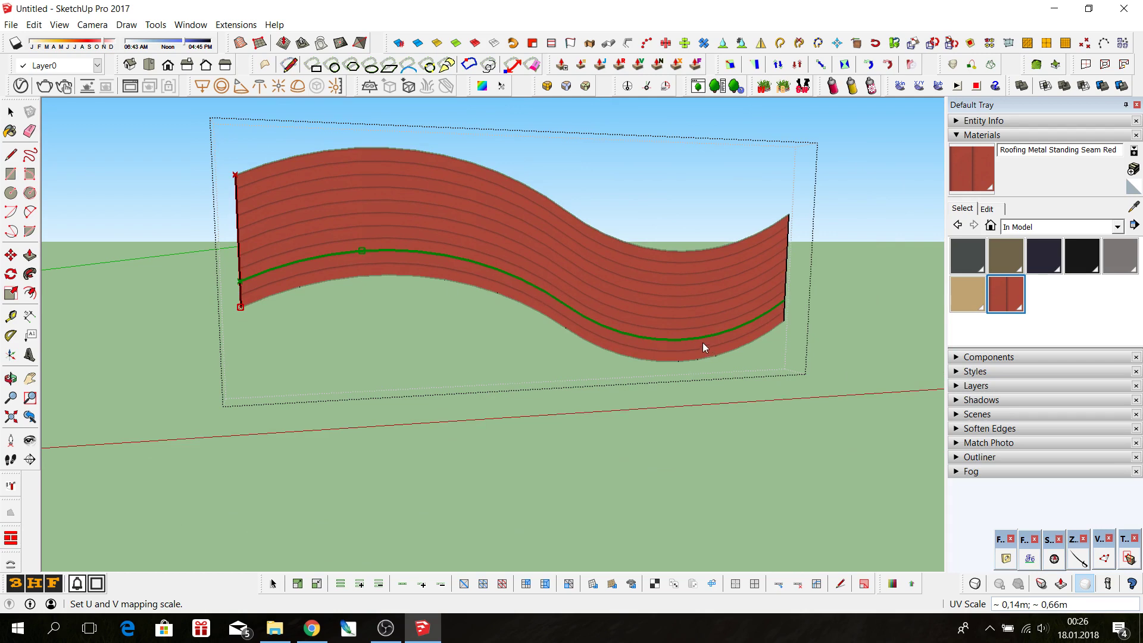
pyautogui.scroll(2, 240, 294)
pyautogui.scroll(2, 241, 294)
pyautogui.scroll(2, 250, 289)
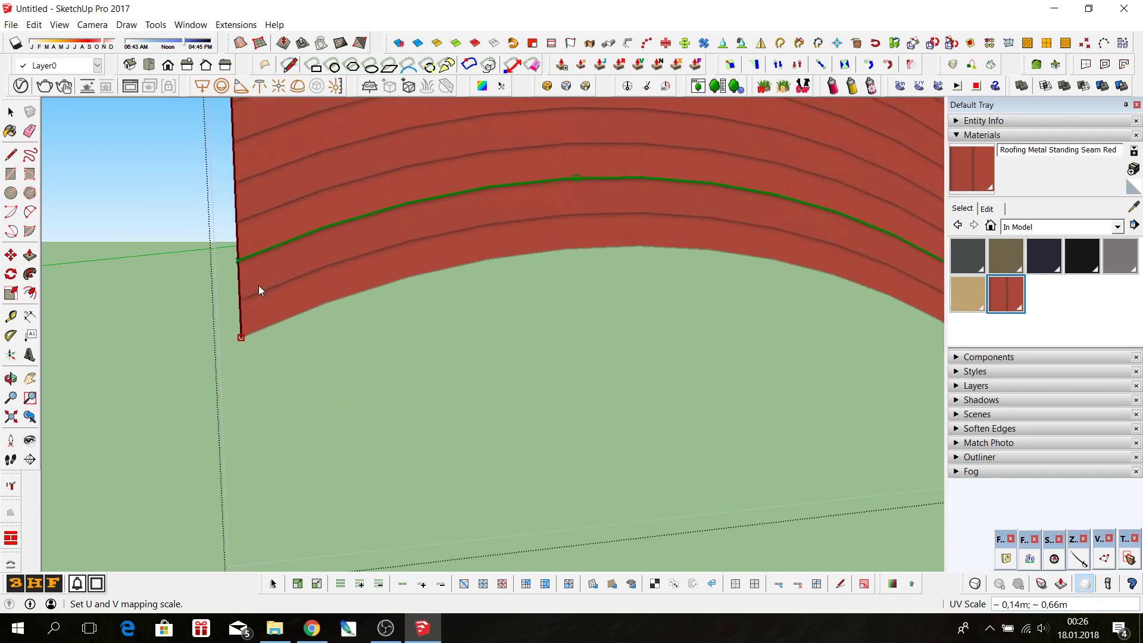
pyautogui.scroll(-1, 279, 277)
pyautogui.scroll(3, 467, 229)
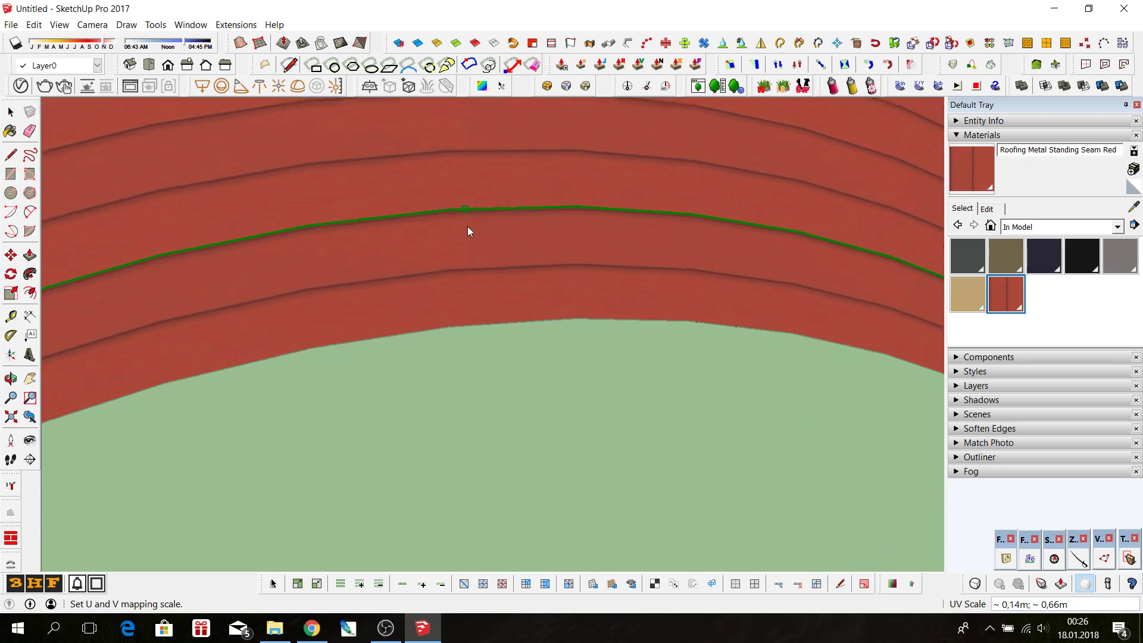
pyautogui.scroll(2, 469, 226)
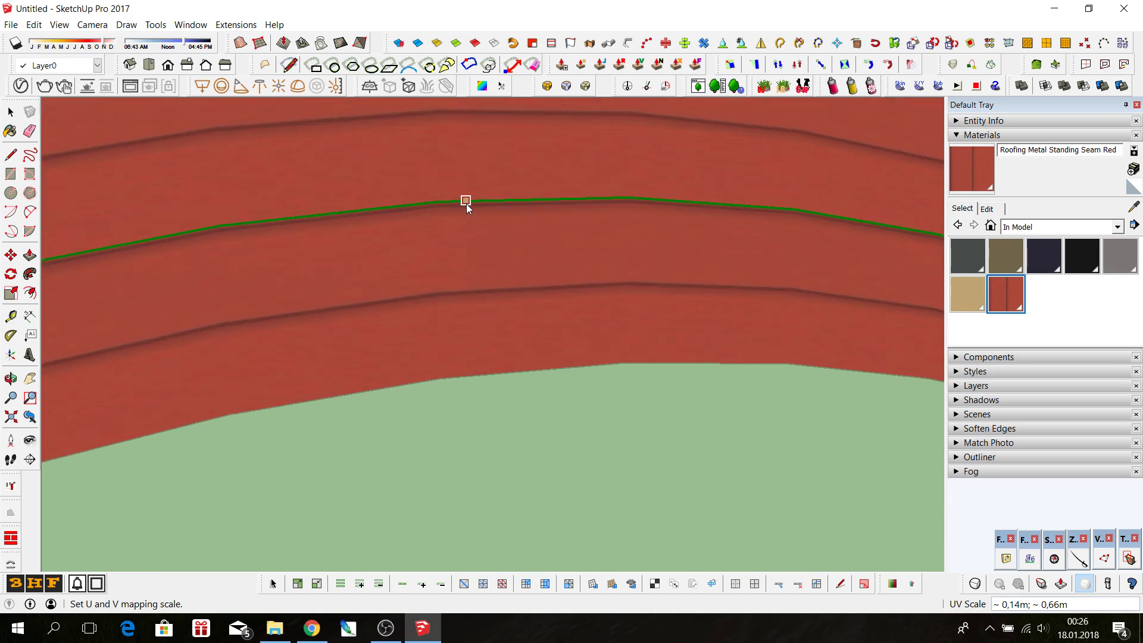
pyautogui.scroll(-1, 466, 203)
pyautogui.scroll(-2, 466, 203)
pyautogui.scroll(-2, 466, 203)
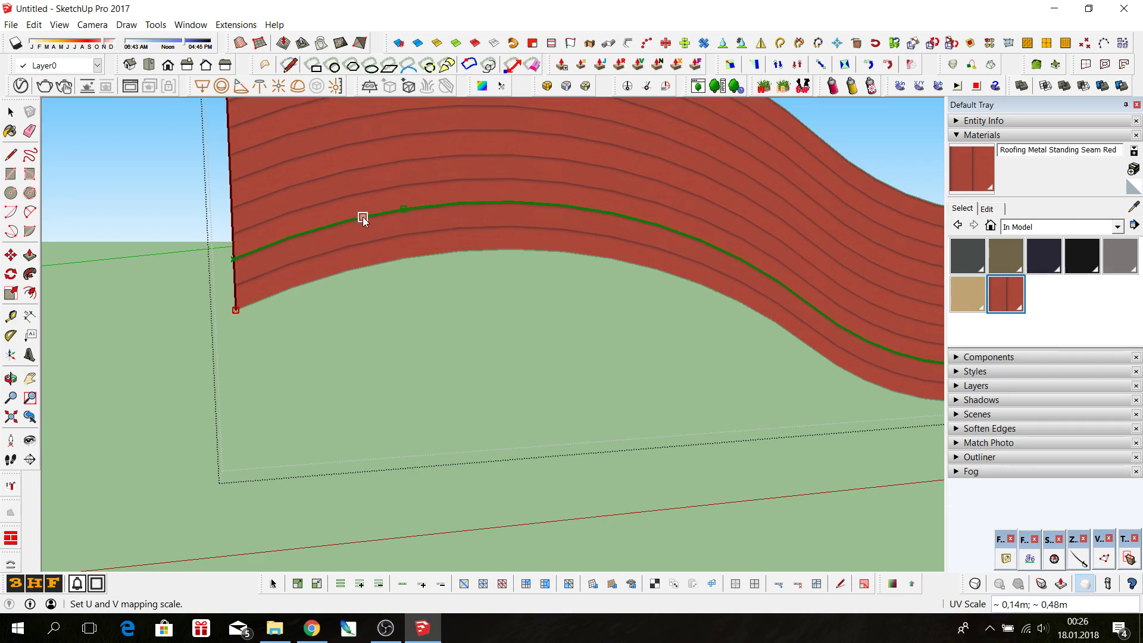
# - Map the texture along the guide curve from its endpoint, giving about 0,14m by 1,21m UV scale
pyautogui.click(347, 220)
pyautogui.click(641, 218)
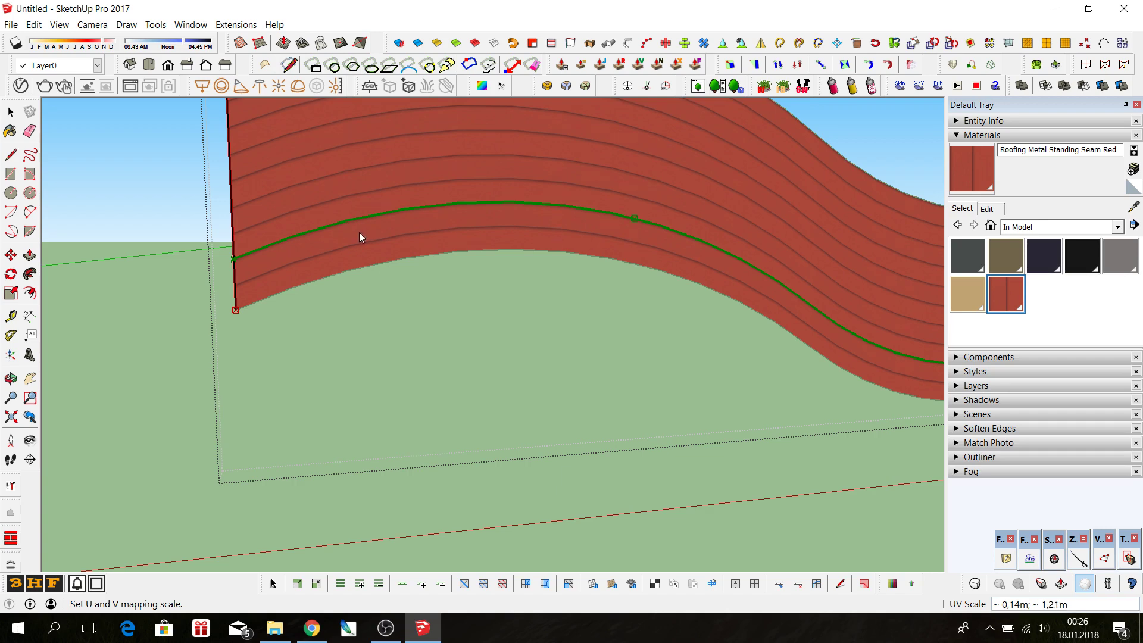
pyautogui.scroll(-3, 358, 232)
pyautogui.scroll(-2, 359, 233)
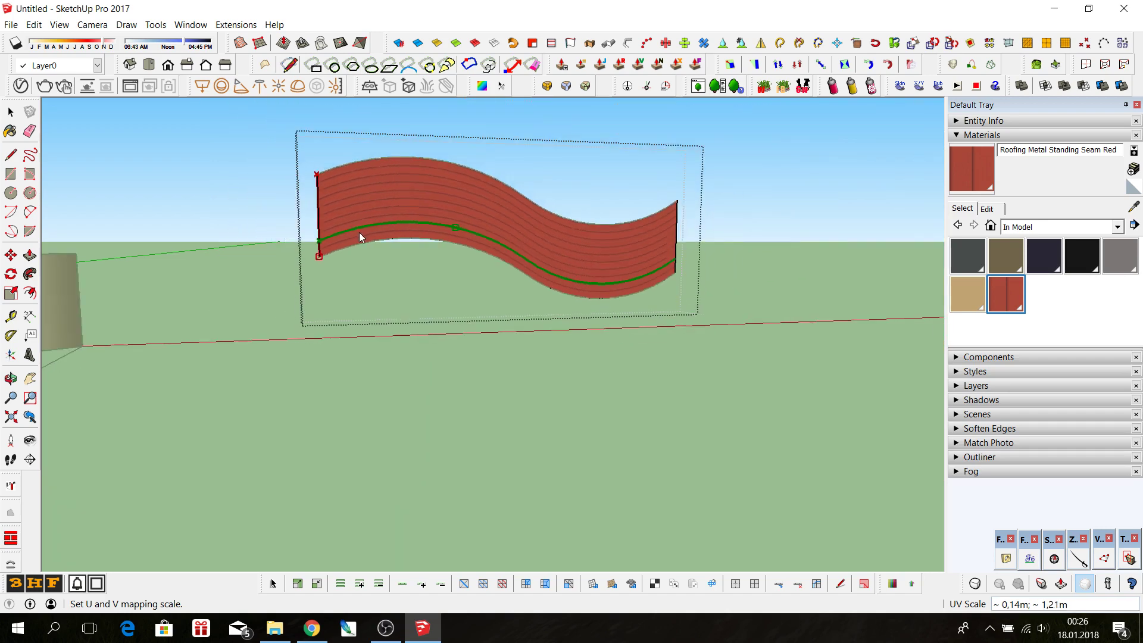
# - Repaint the wavy wall with the plain Default material so it is white again
pyautogui.click(10, 112)
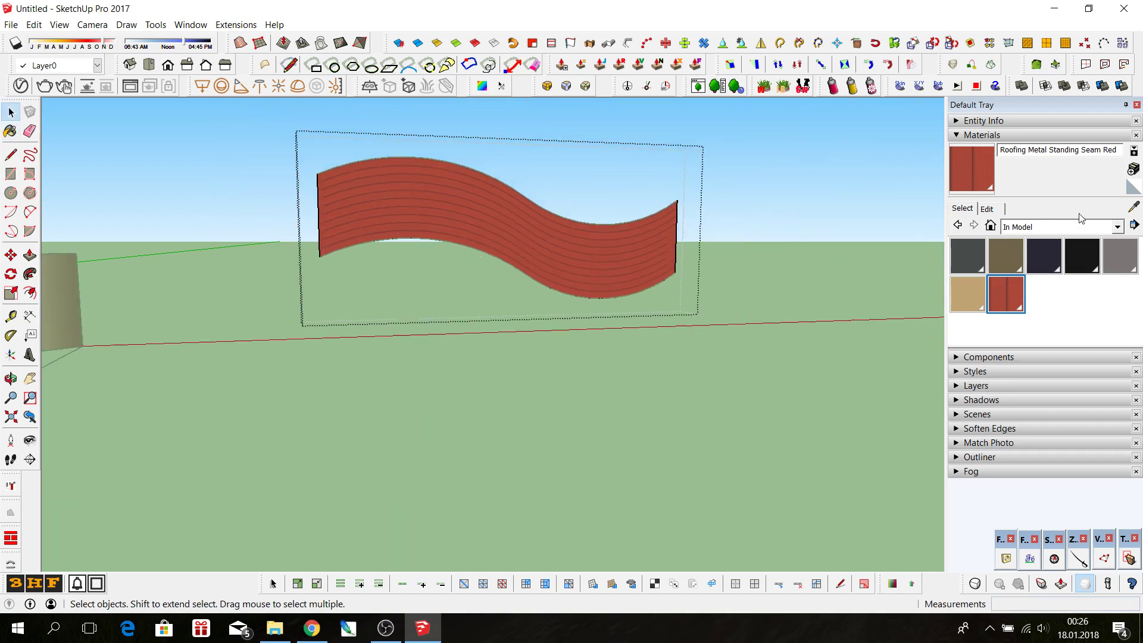
pyautogui.click(1133, 188)
pyautogui.click(588, 261)
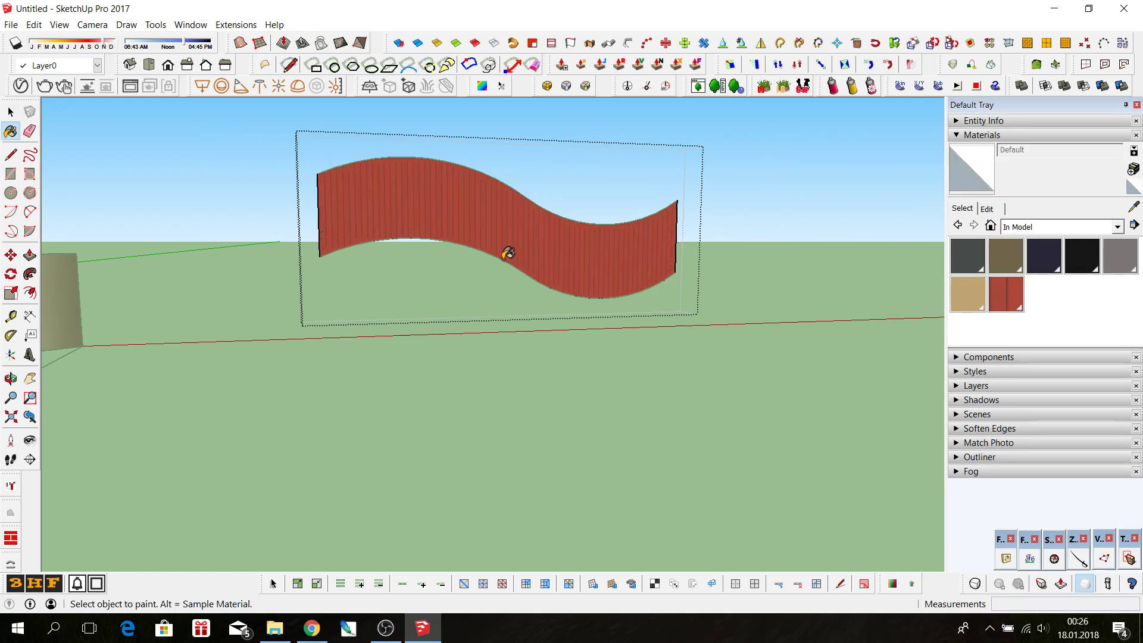
pyautogui.click(10, 112)
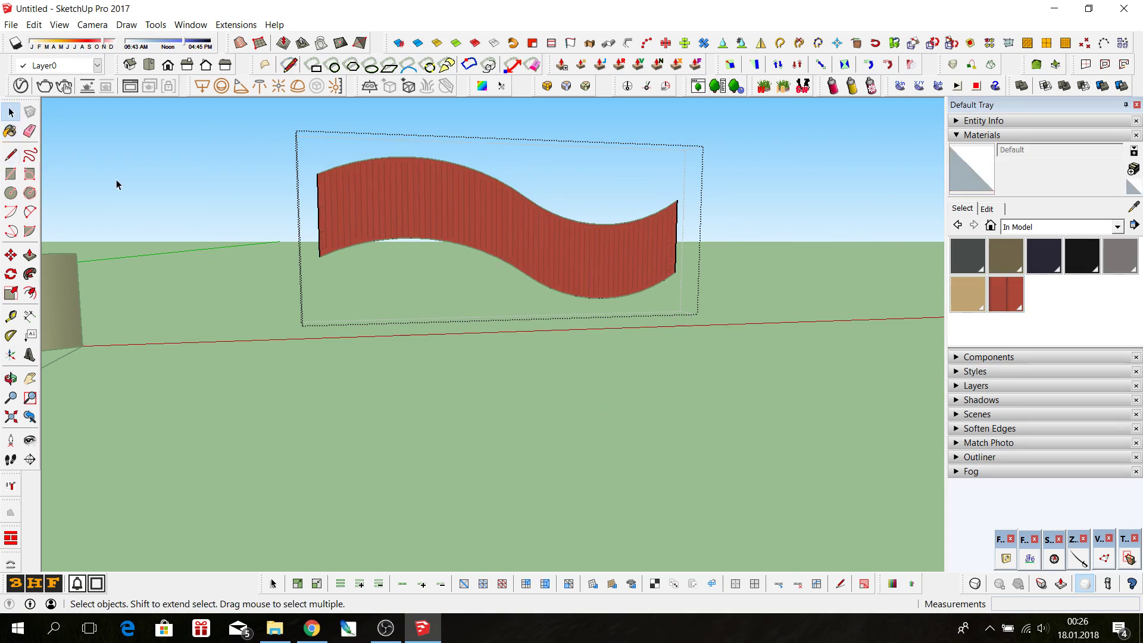
pyautogui.hotkey('ctrl', 'z')
pyautogui.click(971, 169)
pyautogui.click(595, 243)
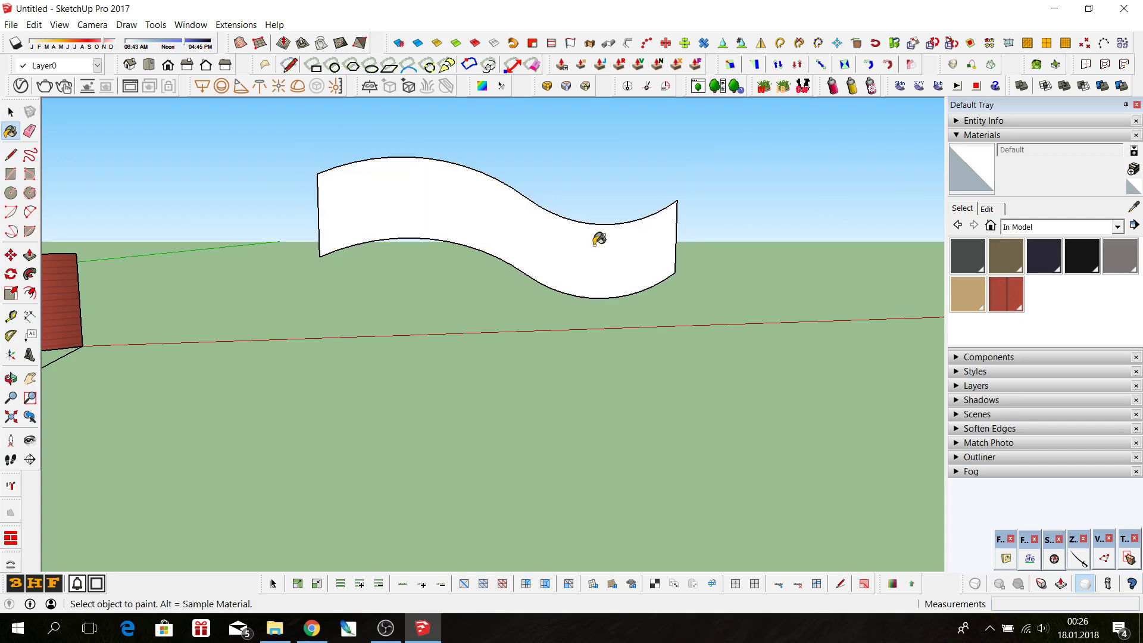
pyautogui.scroll(-3, 599, 239)
pyautogui.moveTo(576, 258)
pyautogui.mouseDown(button='middle')
pyautogui.moveTo(247, 264)
pyautogui.moveTo(287, 331)
pyautogui.mouseUp(button='middle')
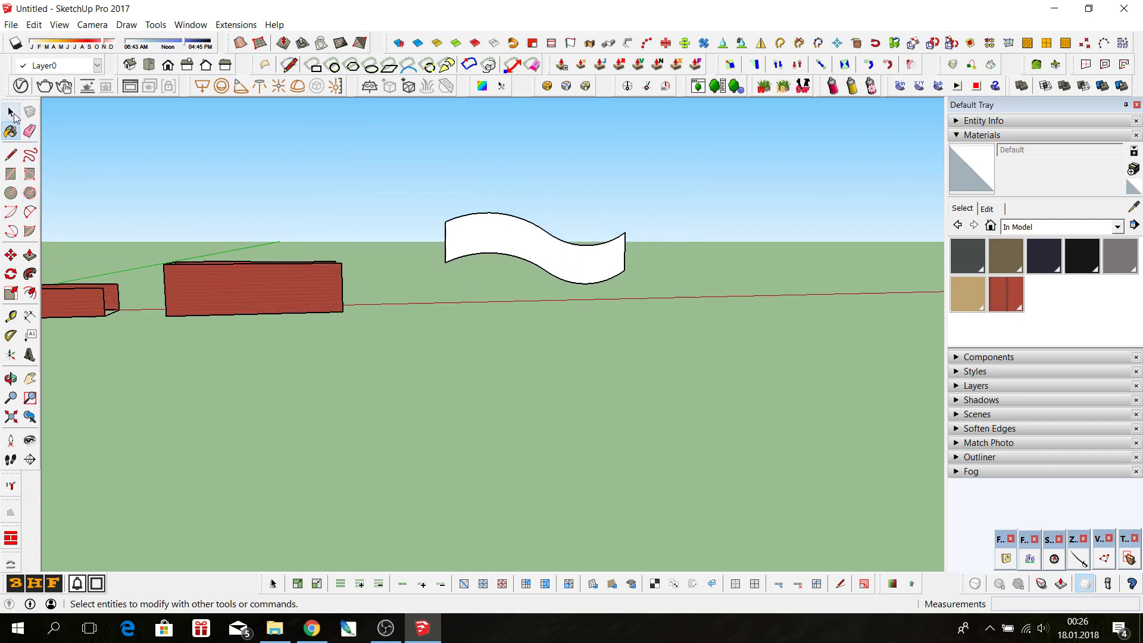
# - Import SketchupCafe.jpg as a texture onto the red box's side, then enter the wavy wall group
pyautogui.click(10, 112)
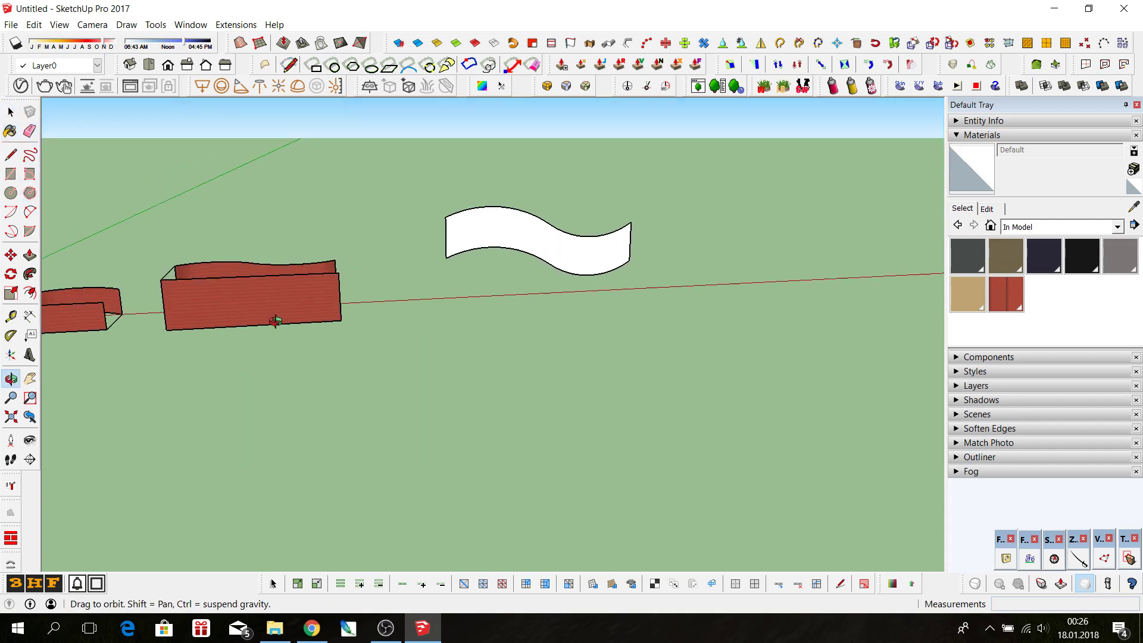
pyautogui.click(17, 28)
pyautogui.click(79, 212)
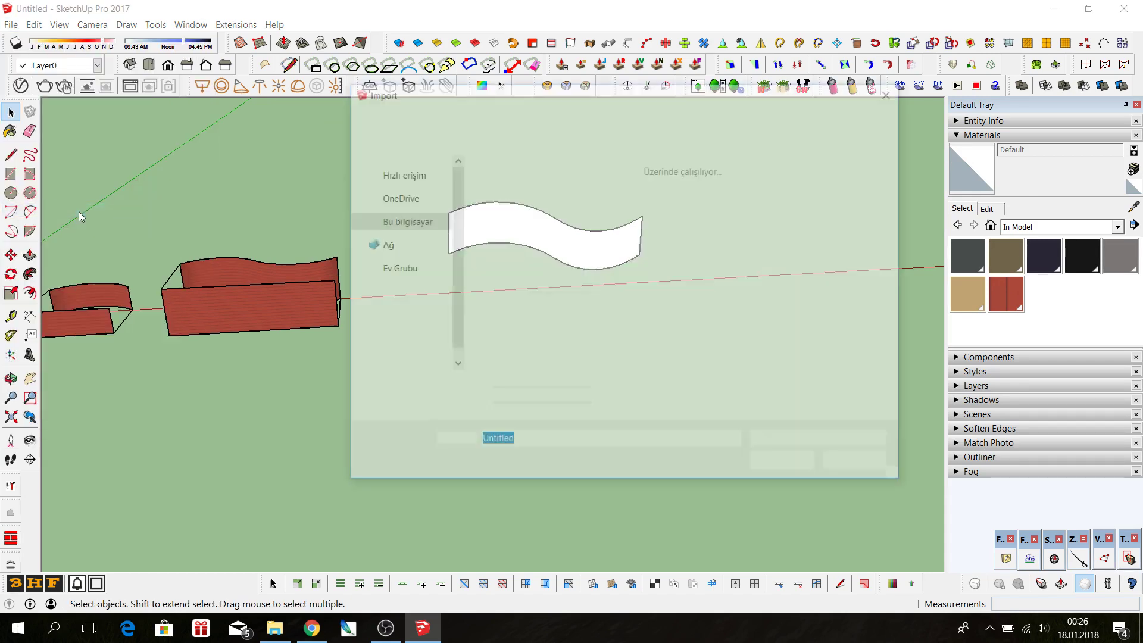
pyautogui.click(855, 214)
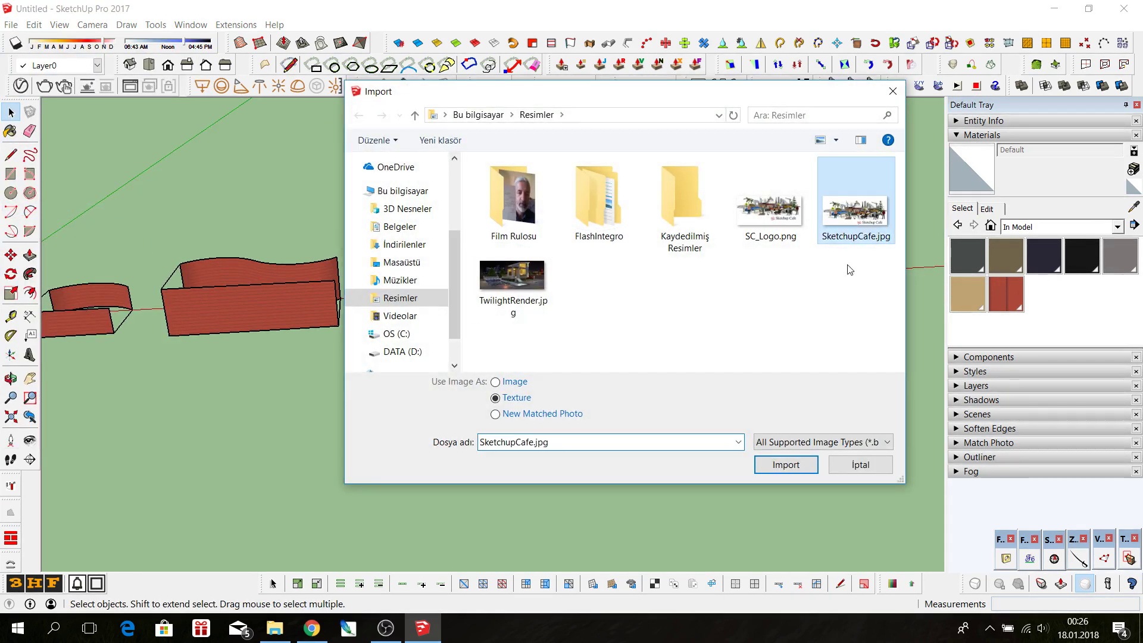
pyautogui.click(784, 464)
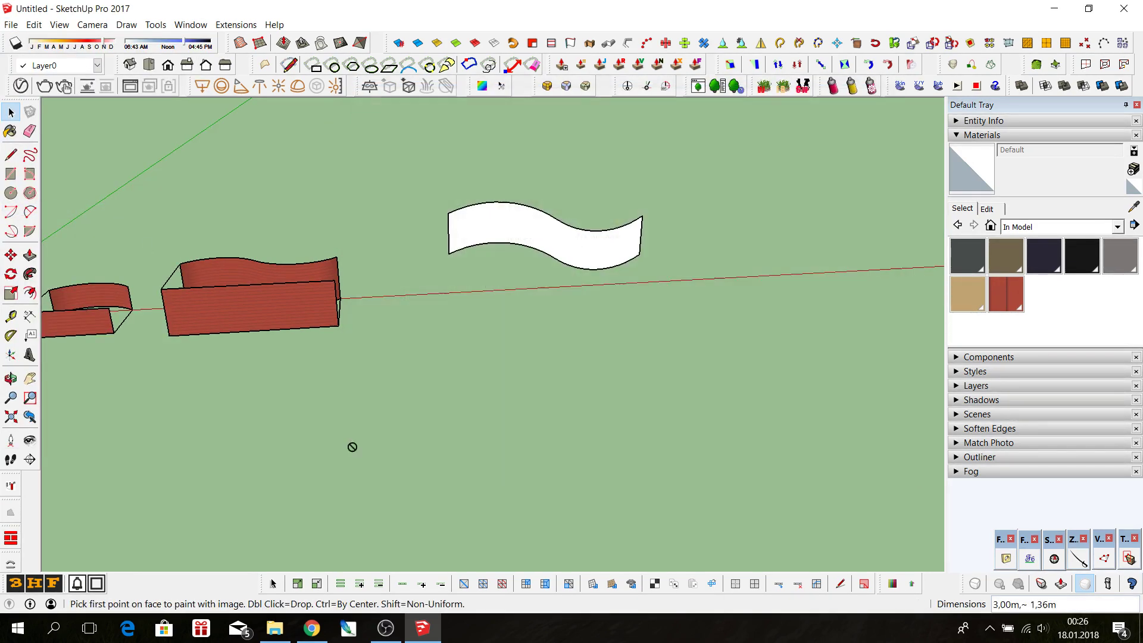
pyautogui.click(169, 335)
pyautogui.click(161, 290)
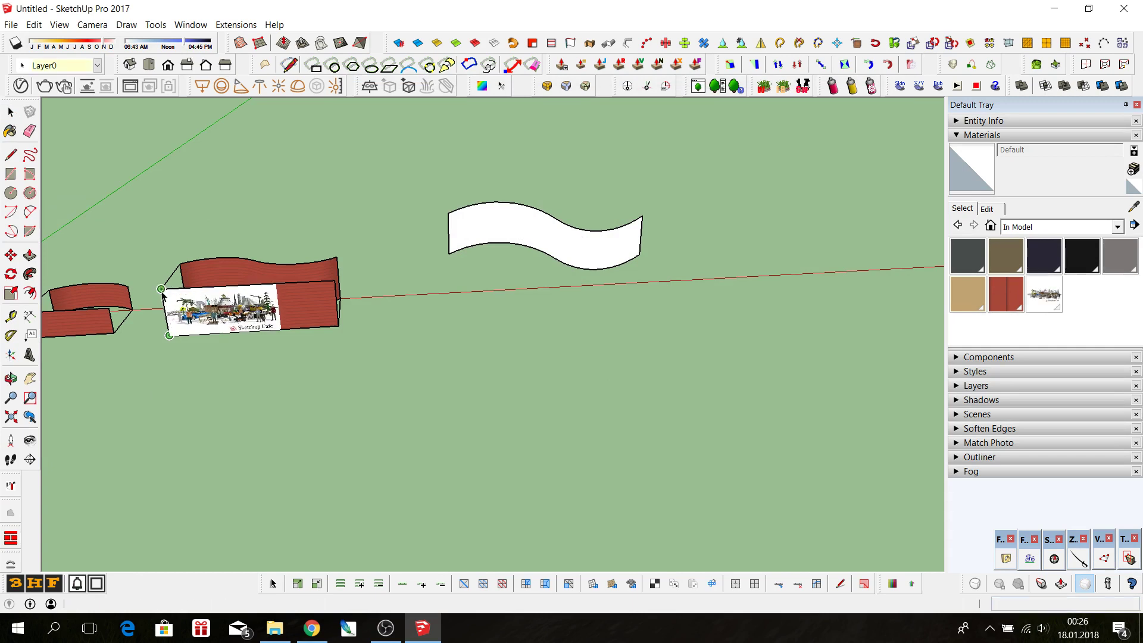
pyautogui.press('space')
pyautogui.moveTo(280, 331)
pyautogui.mouseDown(button='middle')
pyautogui.moveTo(248, 288)
pyautogui.moveTo(310, 280)
pyautogui.mouseUp(button='middle')
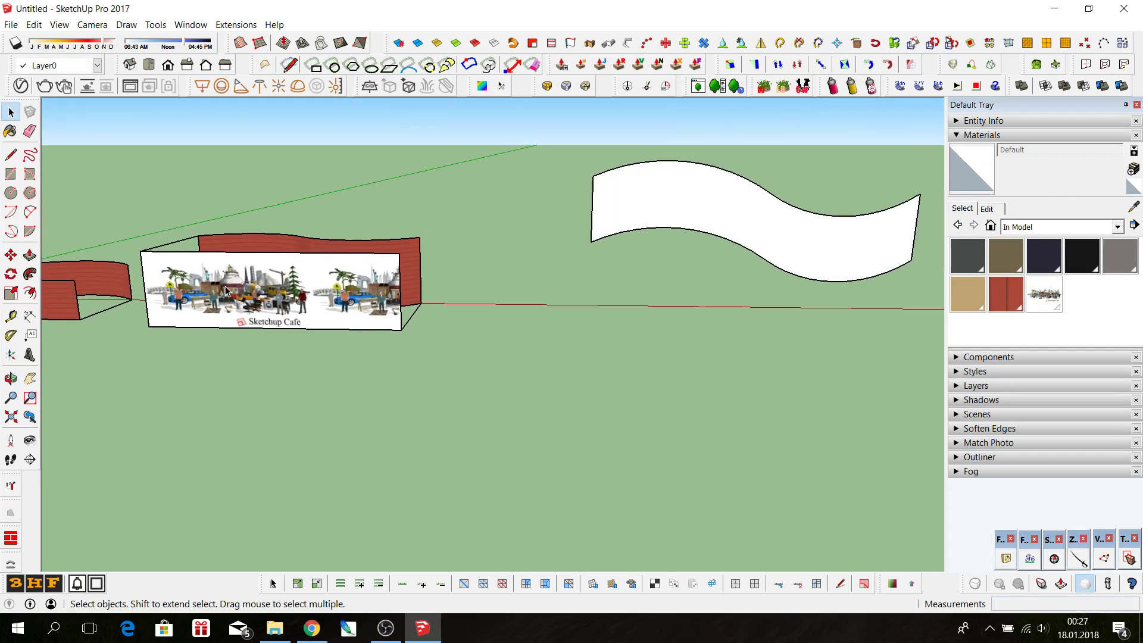
pyautogui.doubleClick(714, 212)
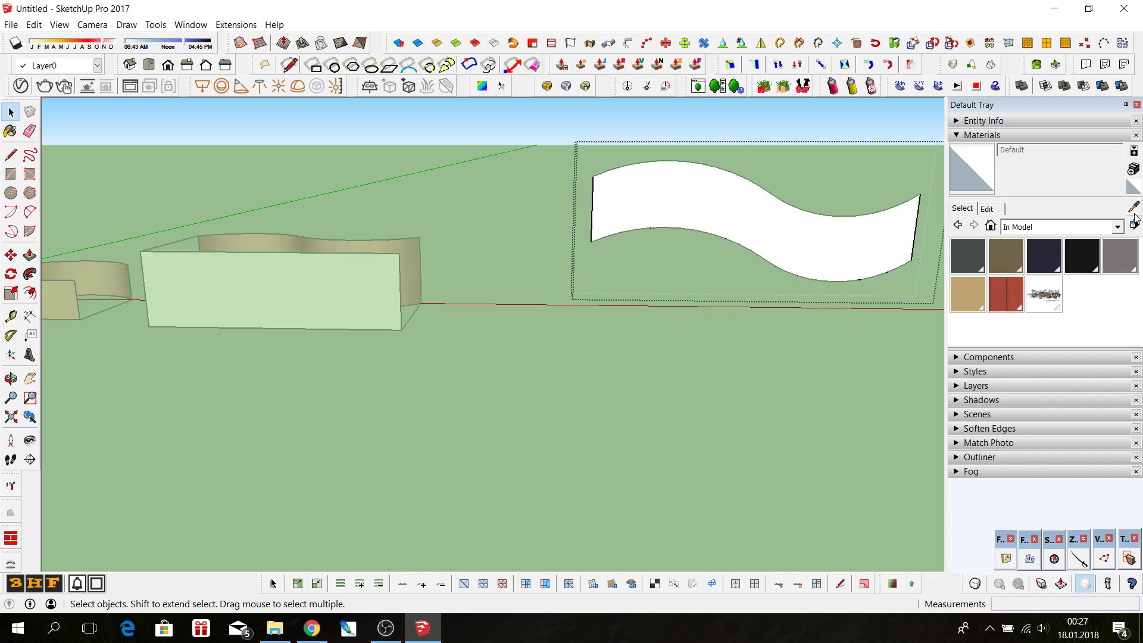
# - Fill the wavy wall's curved face with the SketchupCafe material and look it over from below
pyautogui.press('b')
pyautogui.keyDown('alt'); pyautogui.click(362, 298); pyautogui.keyUp('alt')
pyautogui.click(772, 209)
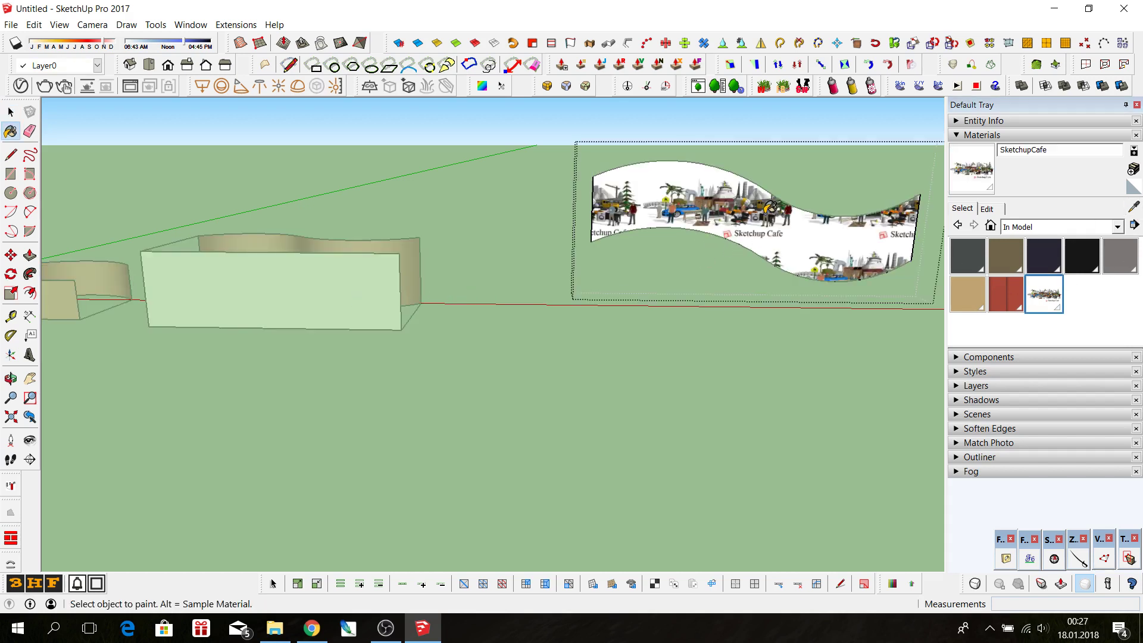
pyautogui.scroll(-2, 300, 283)
pyautogui.scroll(2, 569, 224)
pyautogui.scroll(2, 574, 221)
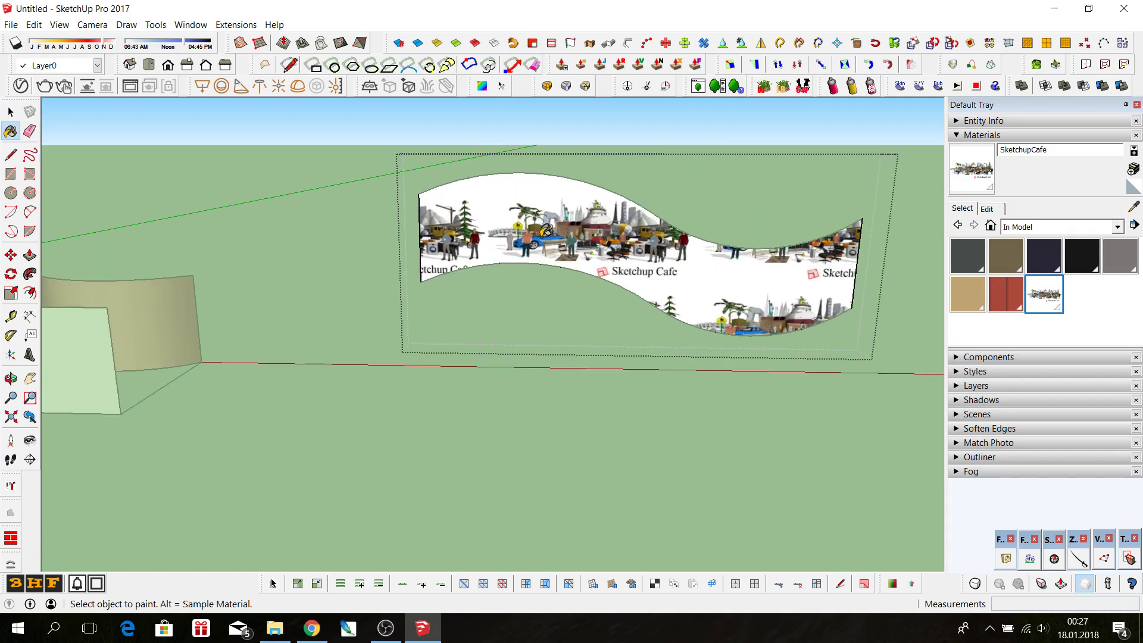
pyautogui.moveTo(574, 221); pyautogui.dragTo(666, 218, button='middle')
pyautogui.scroll(1, 489, 228)
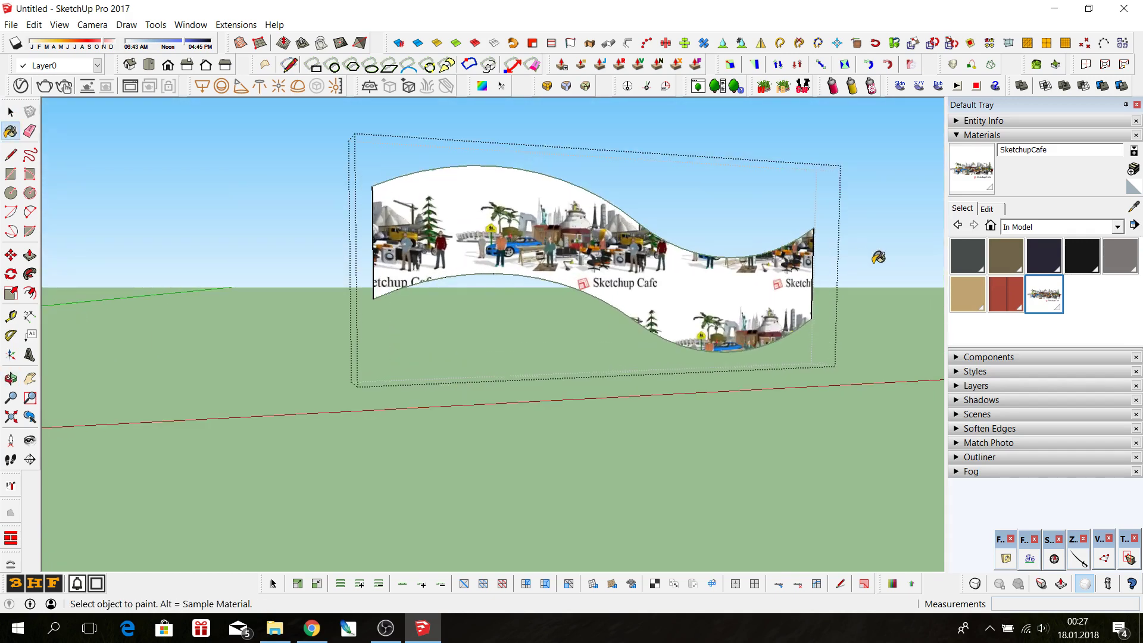
pyautogui.click(13, 113)
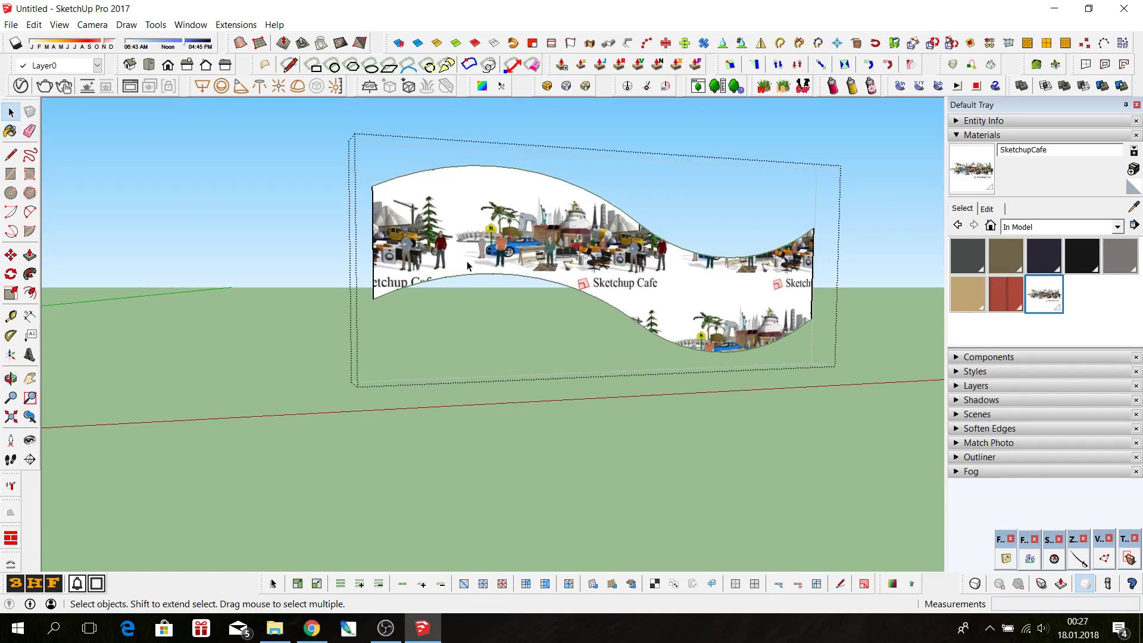
pyautogui.scroll(1, 409, 260)
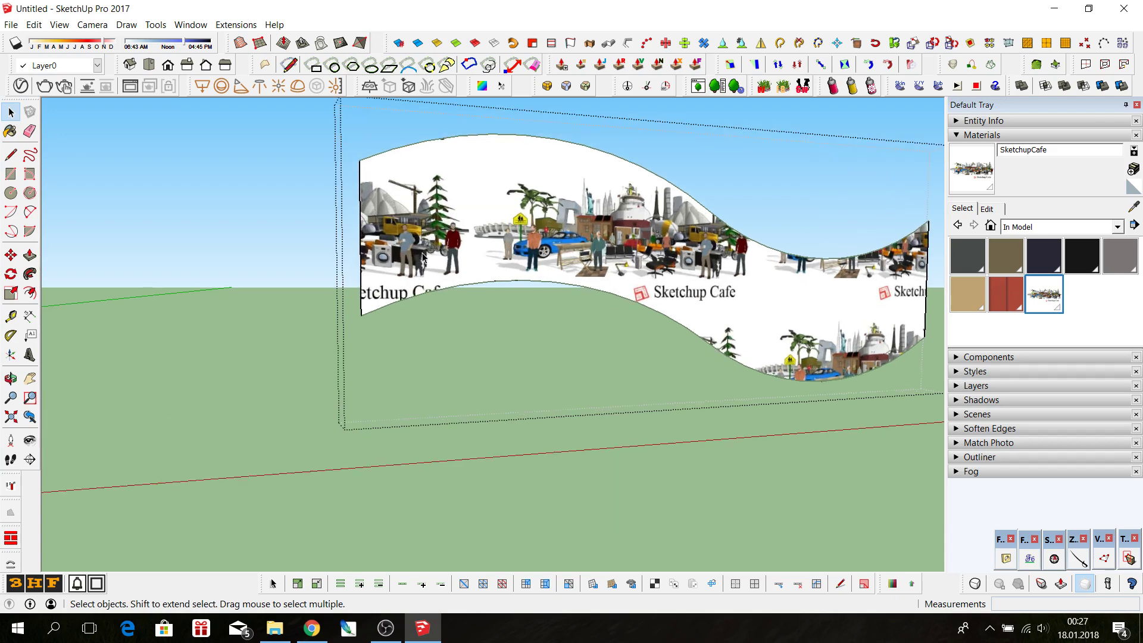
pyautogui.scroll(1, 423, 258)
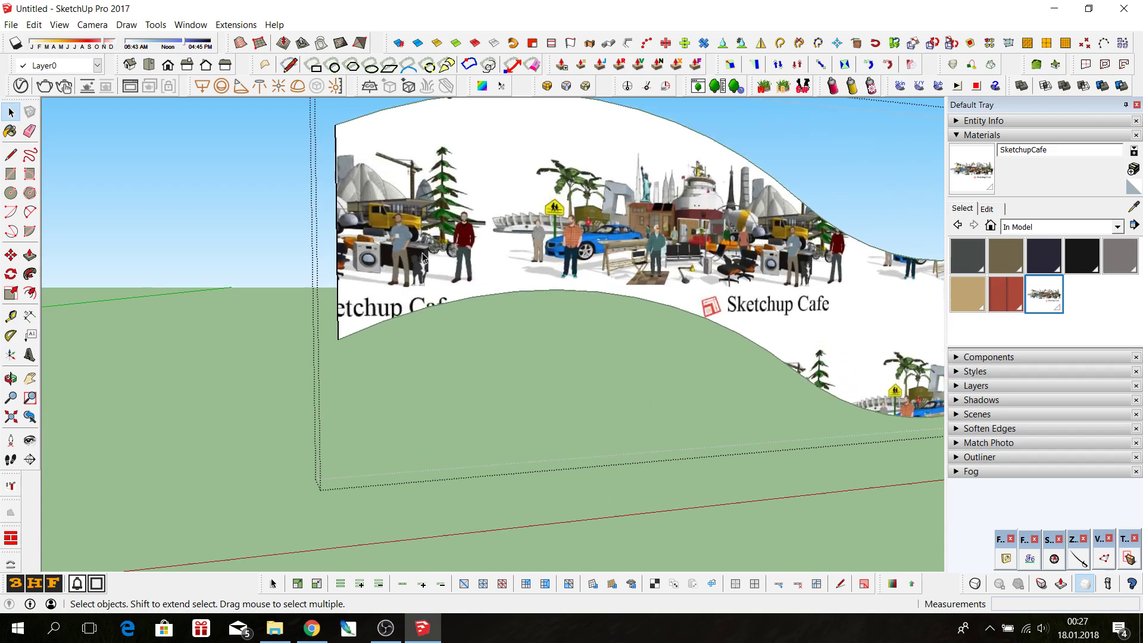
# - Start Texture Position mapping aligned to the wavy wall's bottom edge
pyautogui.click(654, 584)
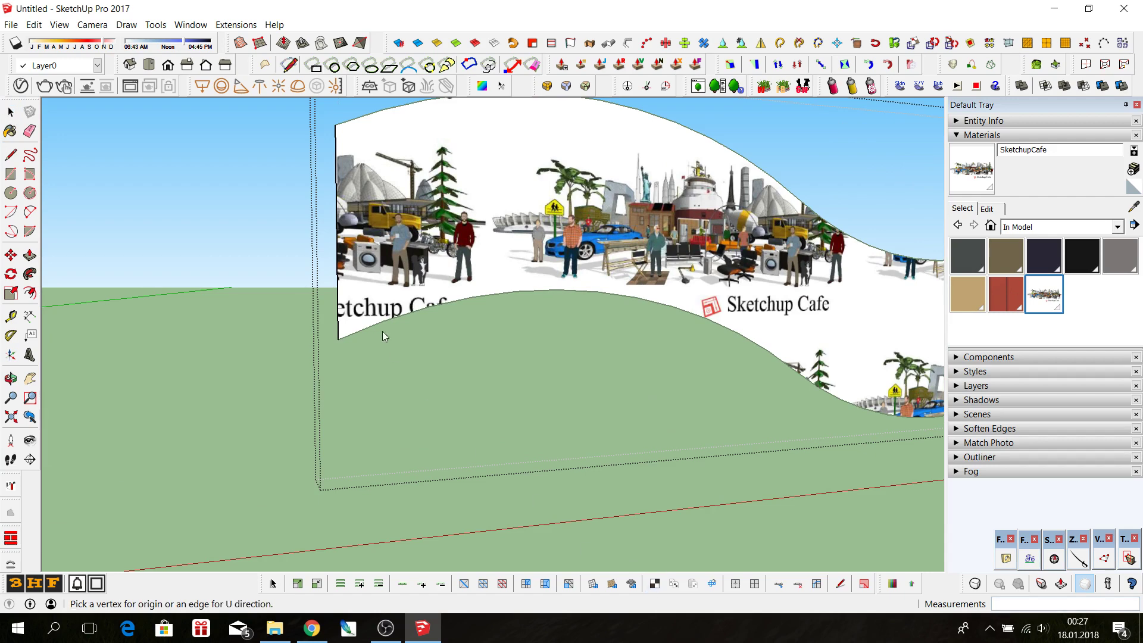
pyautogui.scroll(1, 381, 336)
pyautogui.scroll(2, 357, 364)
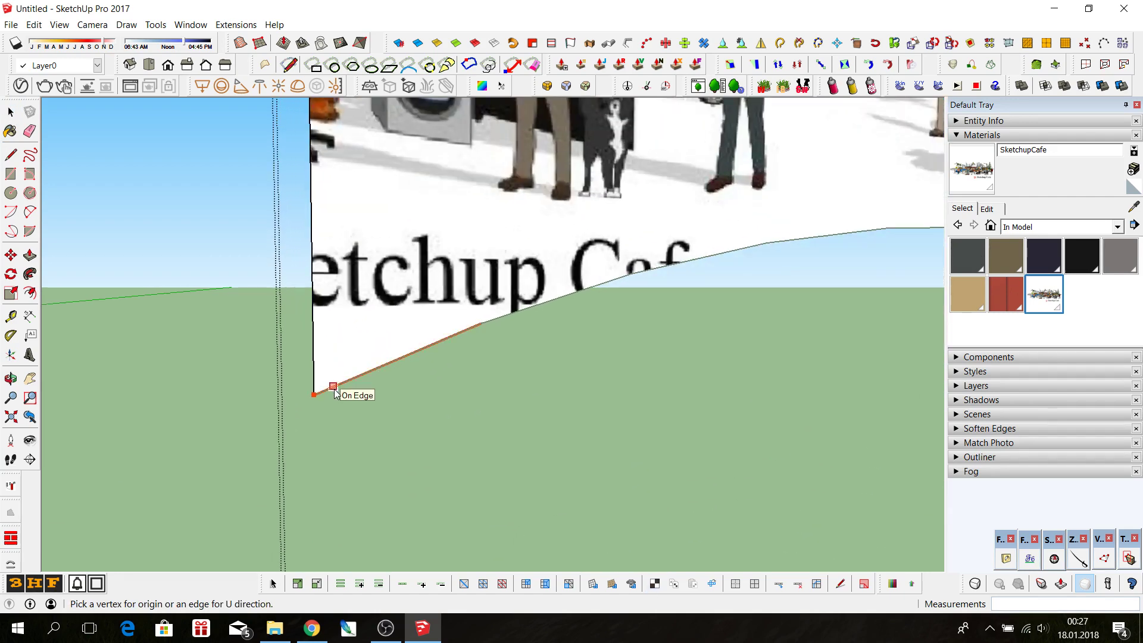
pyautogui.click(334, 390)
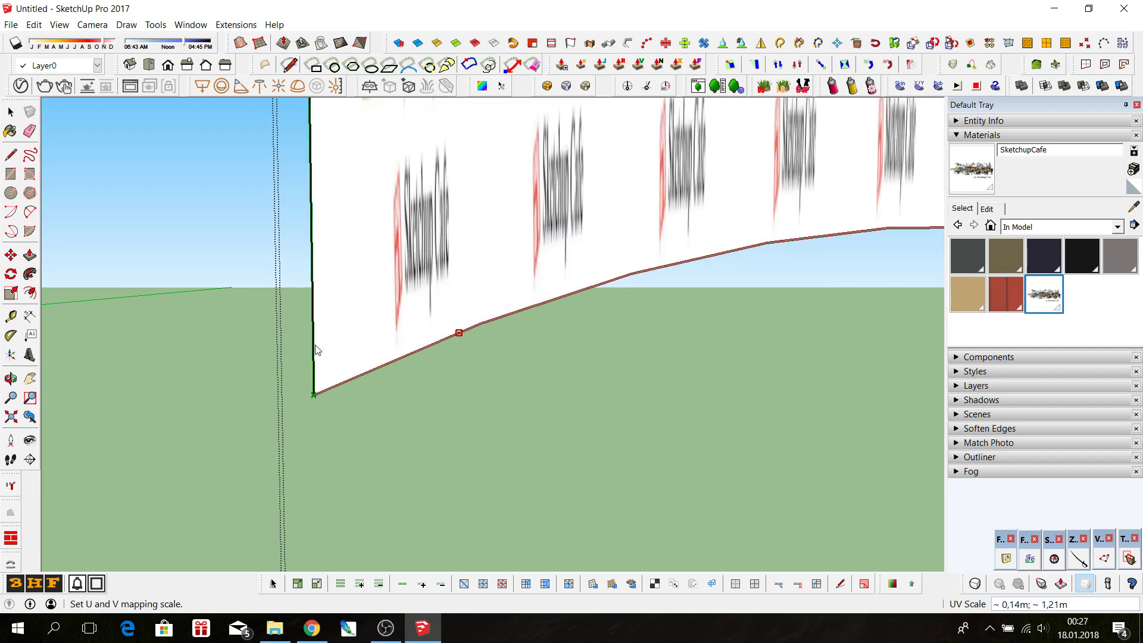
pyautogui.scroll(-1, 314, 347)
pyautogui.scroll(-2, 316, 341)
pyautogui.scroll(-2, 319, 341)
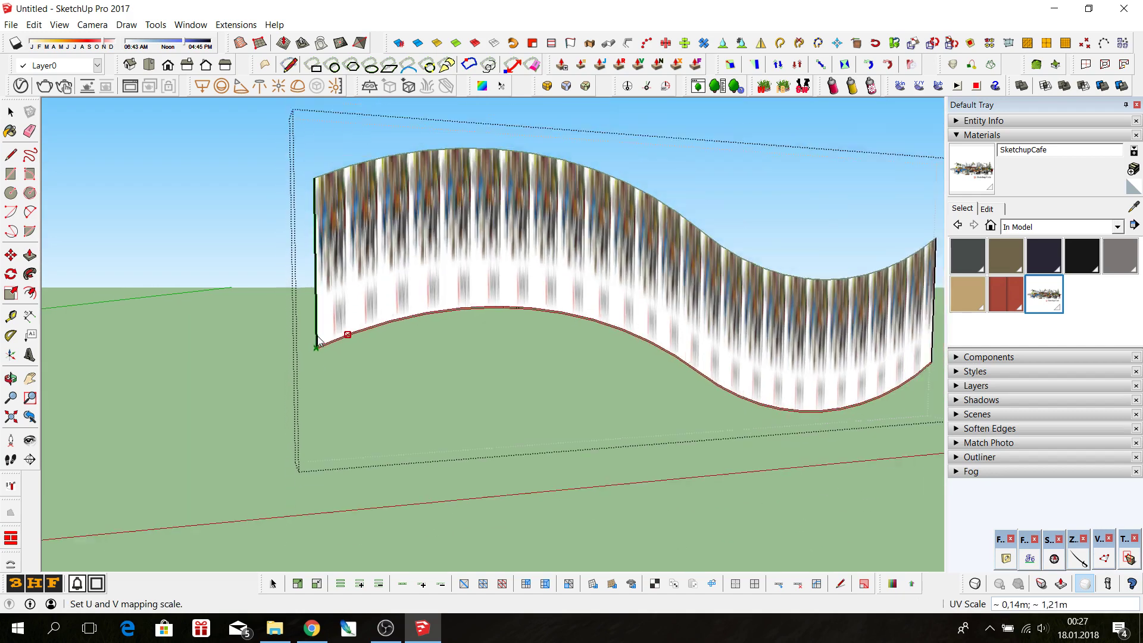
pyautogui.scroll(-1, 319, 340)
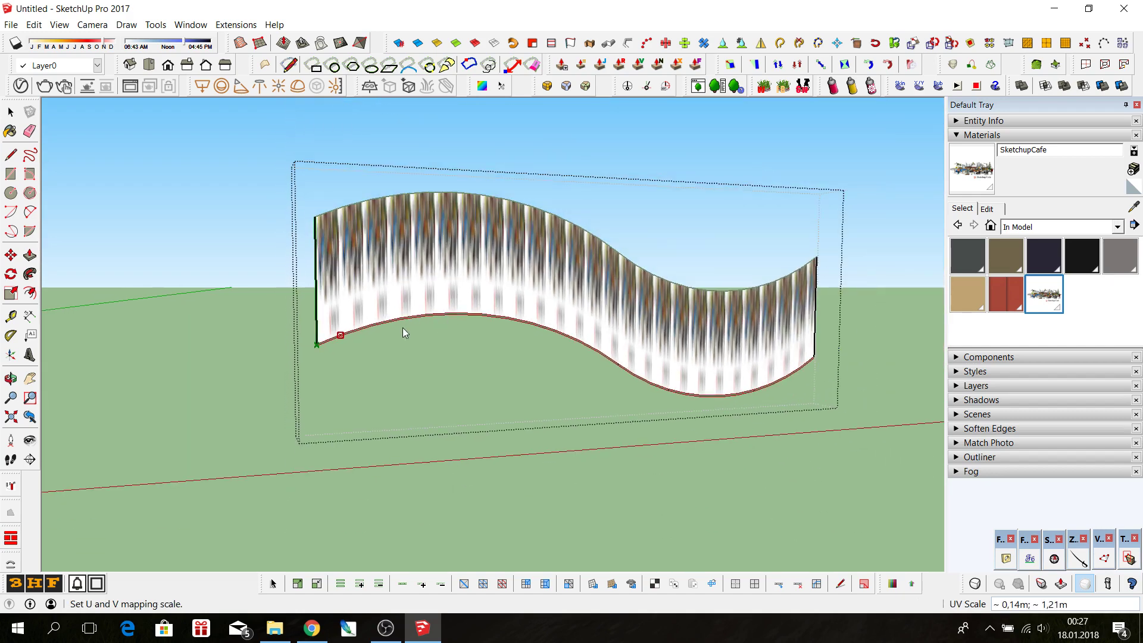
# - Stretch the image to a UV scale of about 3,54m so one copy spans the wall
pyautogui.click(315, 217)
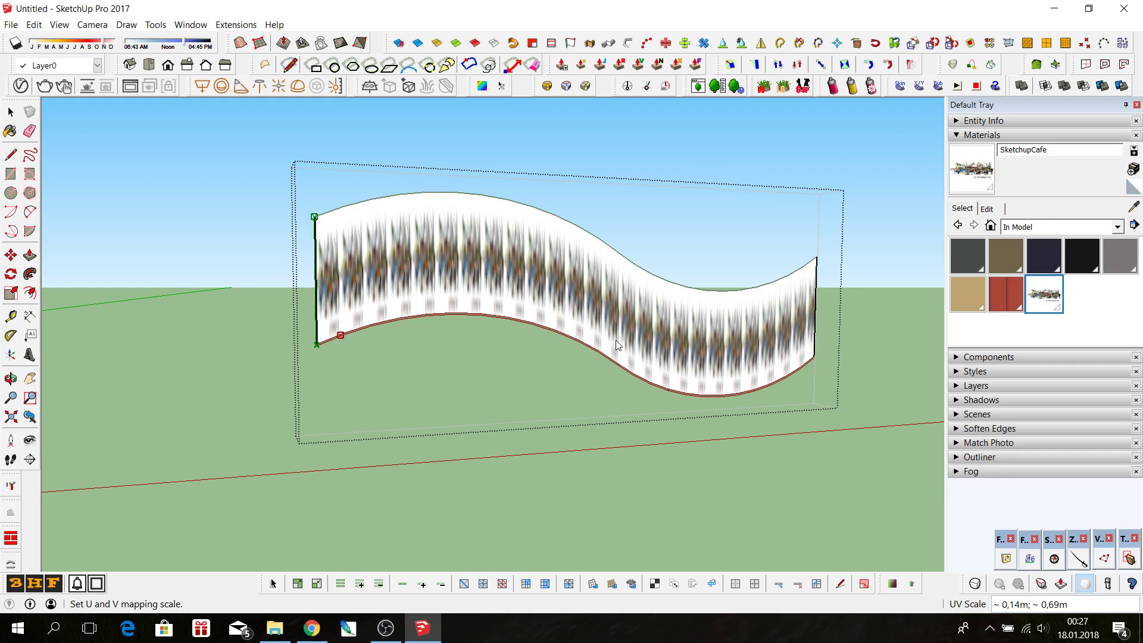
pyautogui.click(531, 326)
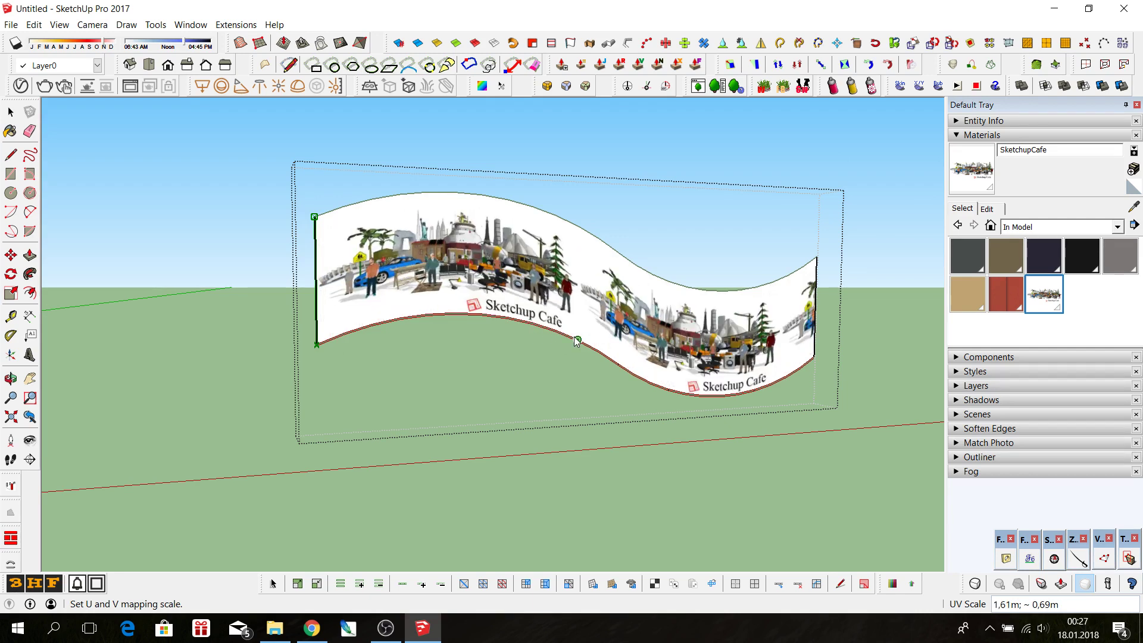
pyautogui.click(577, 339)
pyautogui.click(813, 357)
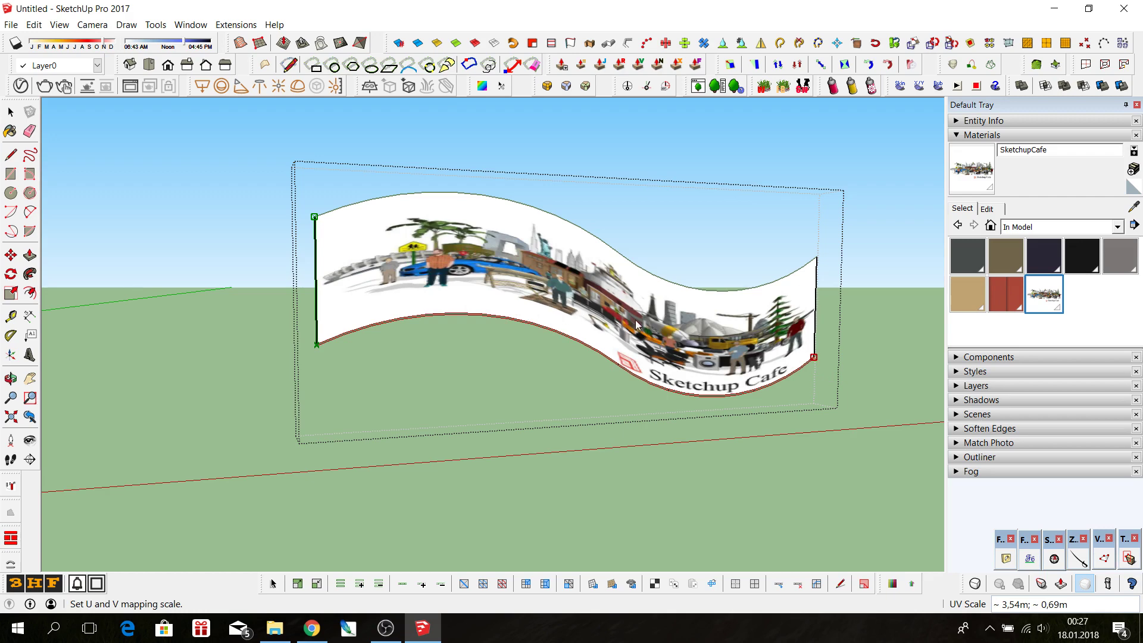
pyautogui.moveTo(635, 324); pyautogui.dragTo(731, 327, button='middle')
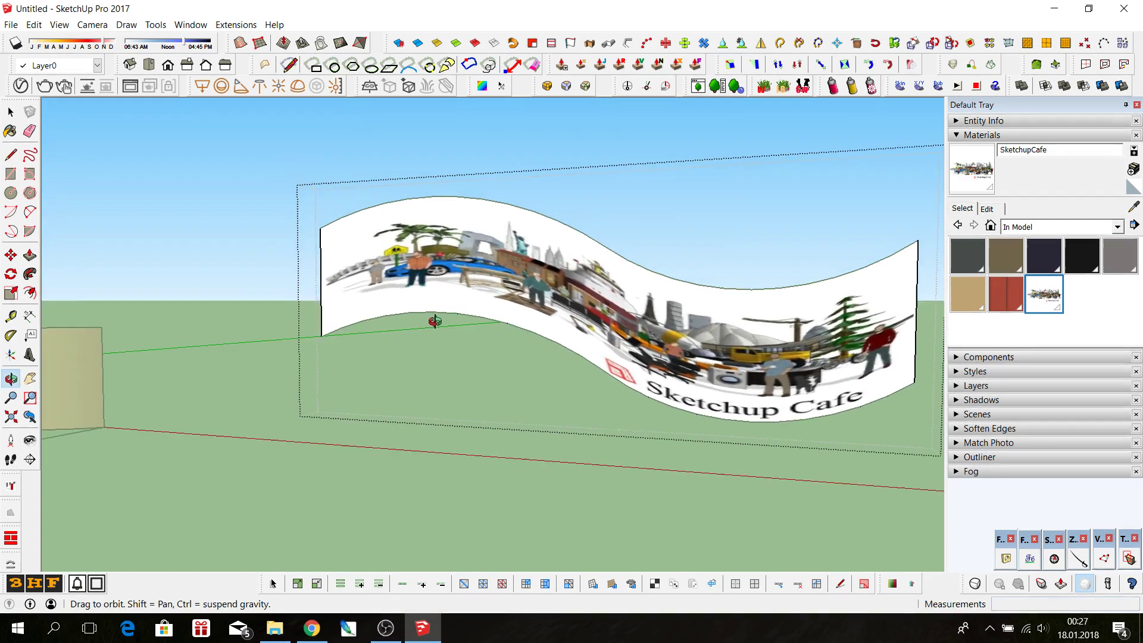
pyautogui.press('F3')
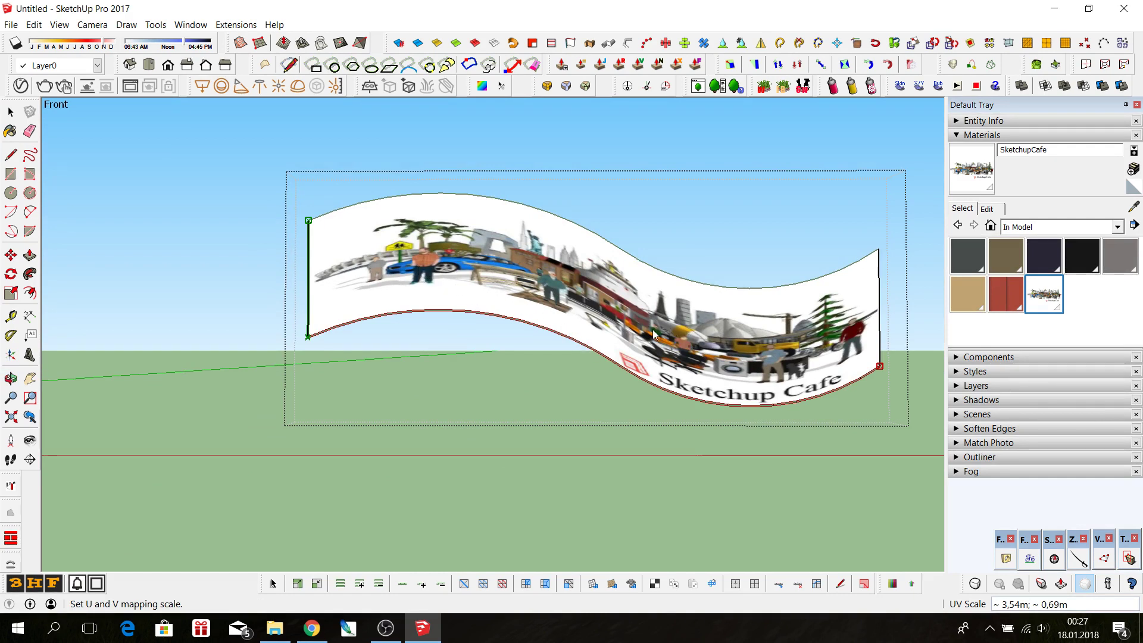
pyautogui.click(597, 352)
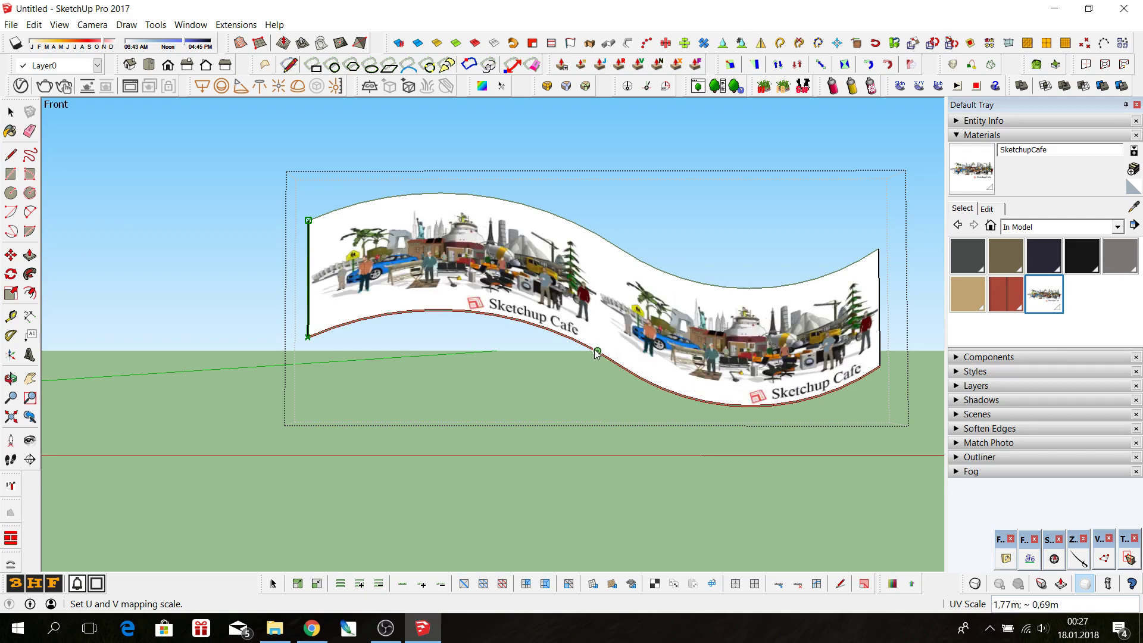
pyautogui.scroll(3, 473, 263)
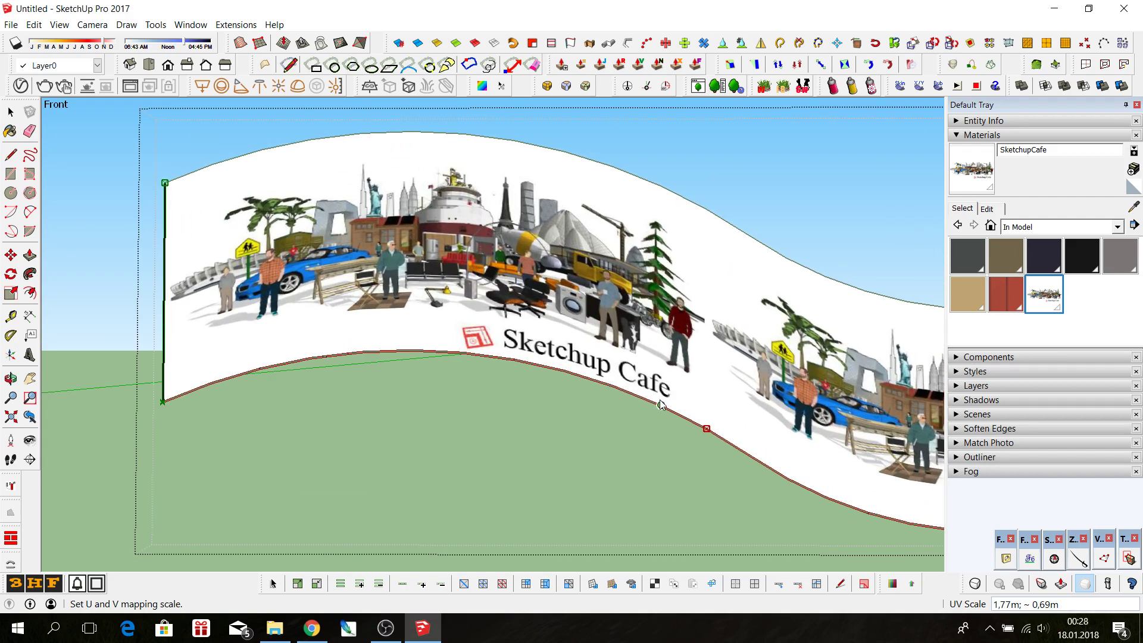
pyautogui.moveTo(706, 428); pyautogui.dragTo(661, 406)
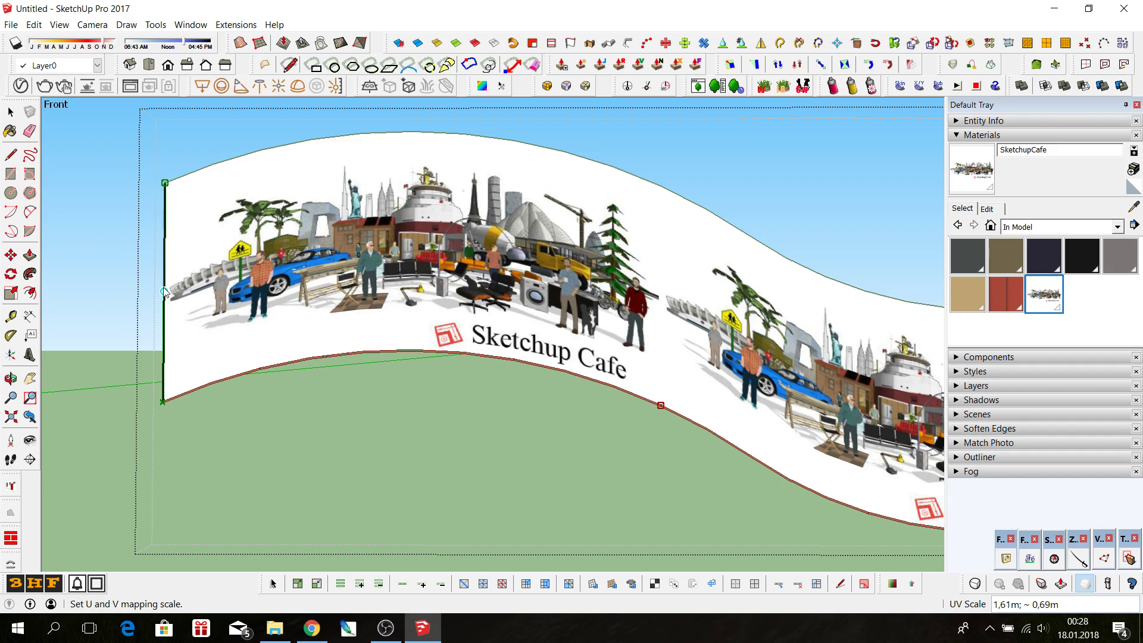
pyautogui.moveTo(165, 292)
pyautogui.mouseDown()
pyautogui.moveTo(167, 226)
pyautogui.moveTo(167, 312)
pyautogui.mouseUp()
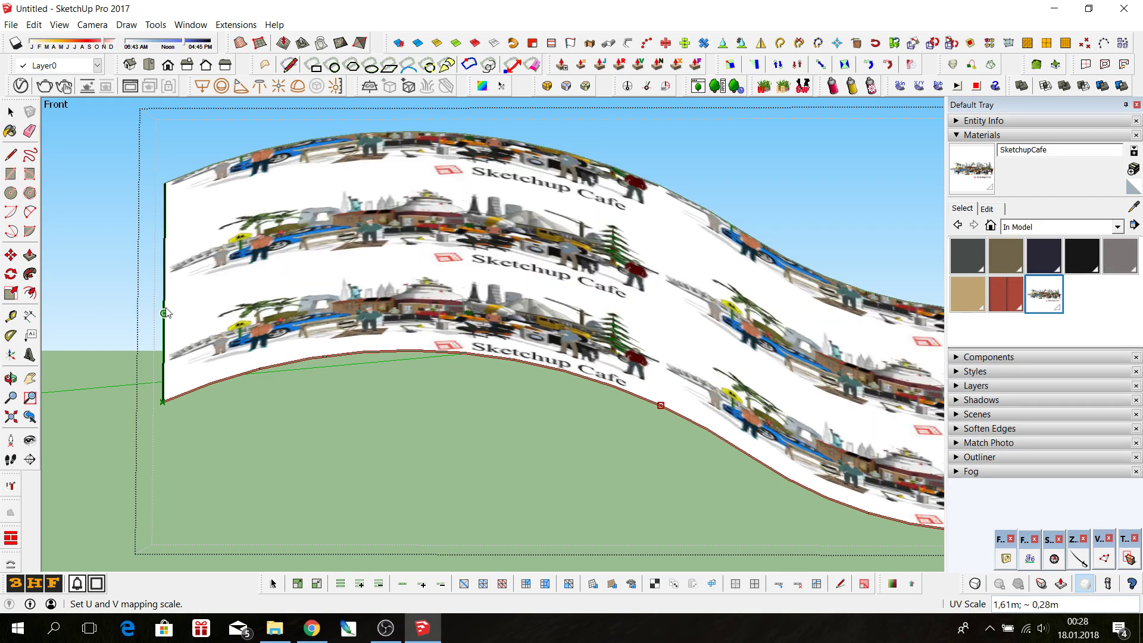
pyautogui.scroll(-2, 167, 312)
pyautogui.scroll(-2, 213, 348)
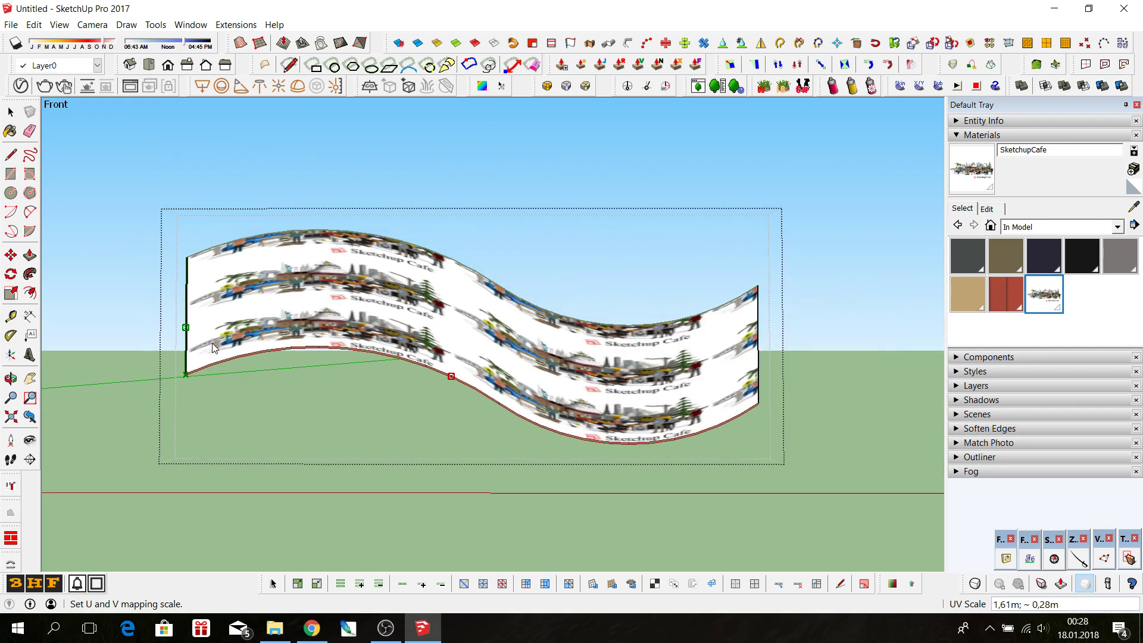
pyautogui.scroll(2, 213, 344)
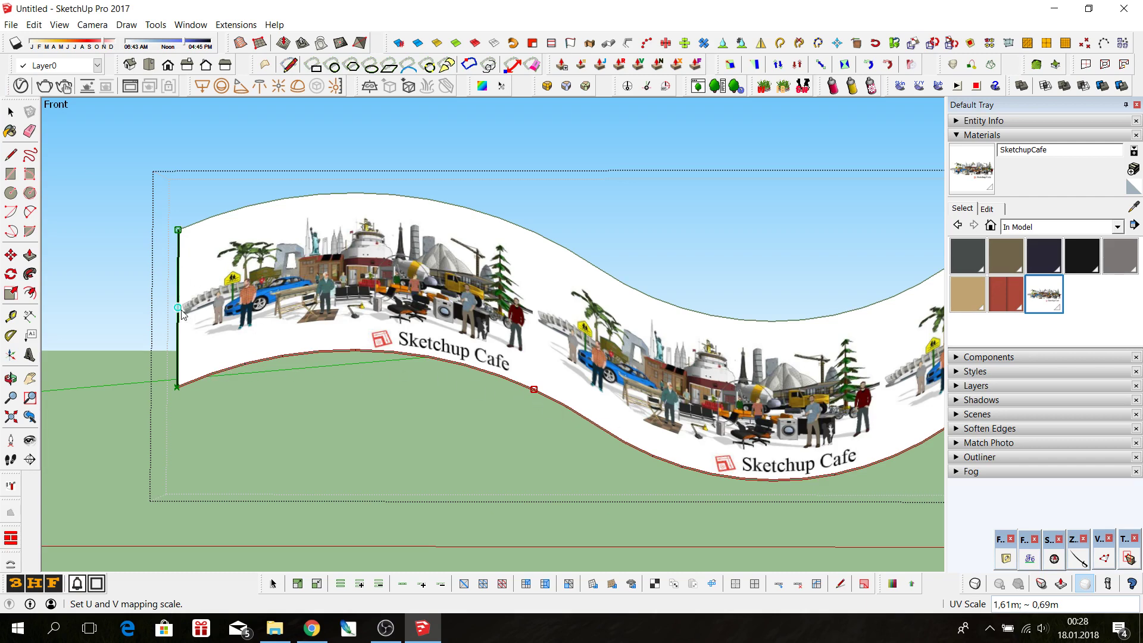
pyautogui.scroll(-3, 178, 310)
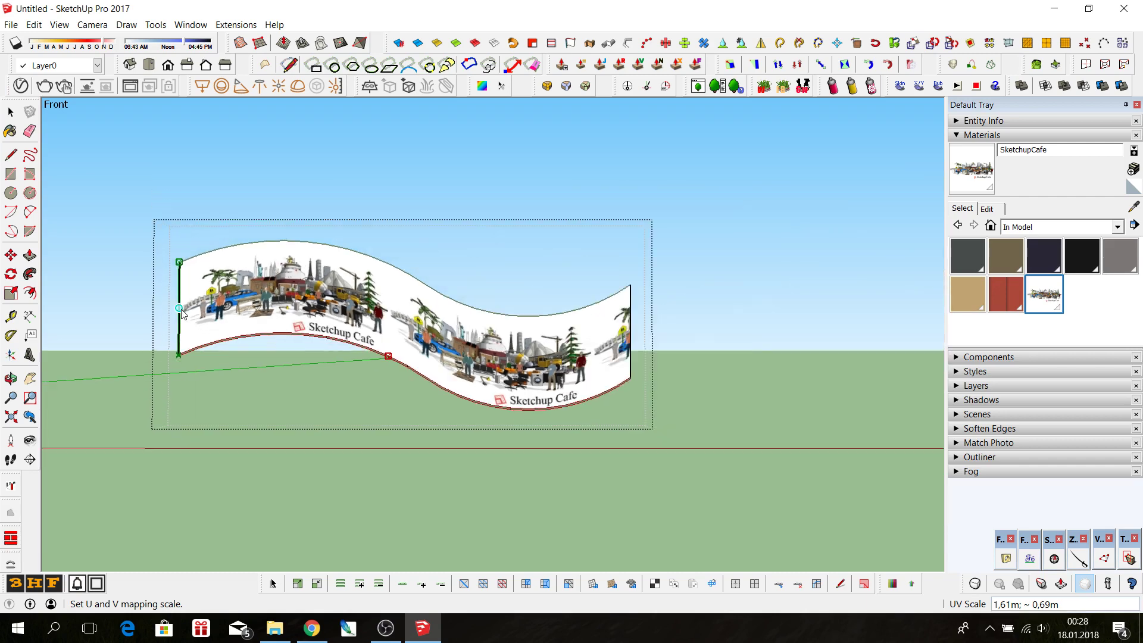
pyautogui.click(632, 376)
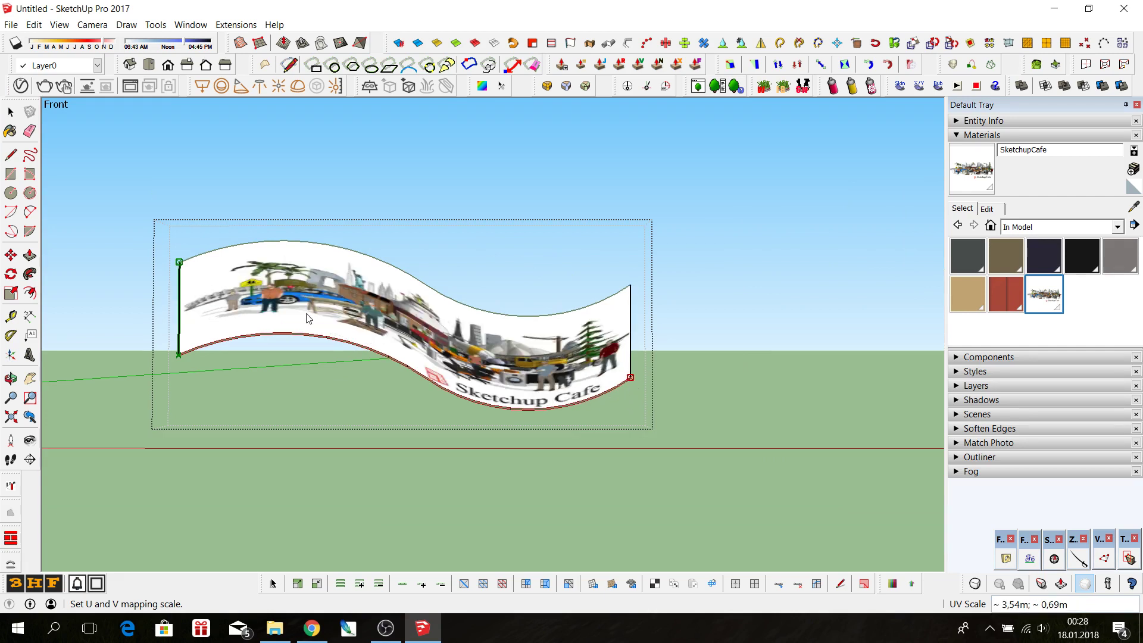
pyautogui.moveTo(310, 319); pyautogui.dragTo(190, 278, button='middle')
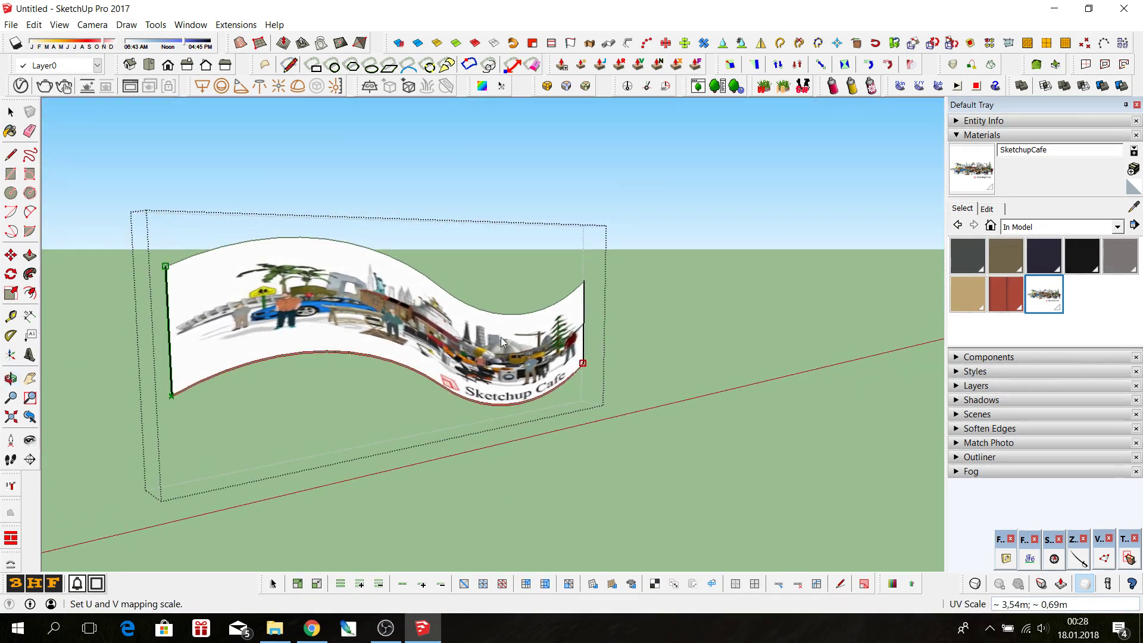
pyautogui.moveTo(322, 317); pyautogui.dragTo(369, 334, button='middle')
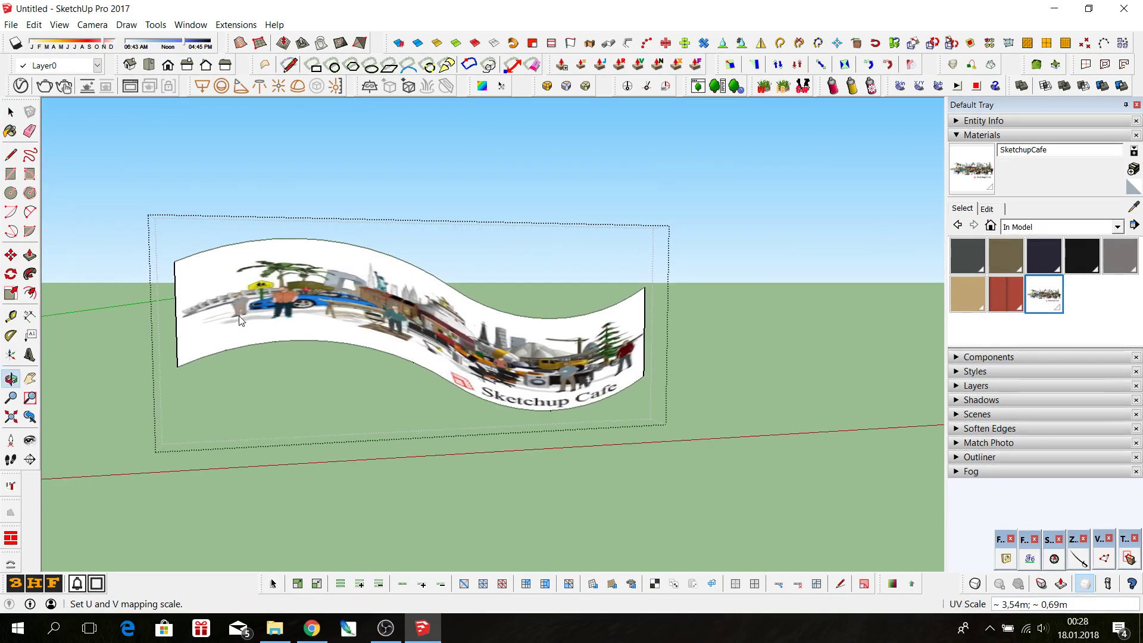
pyautogui.click(78, 210)
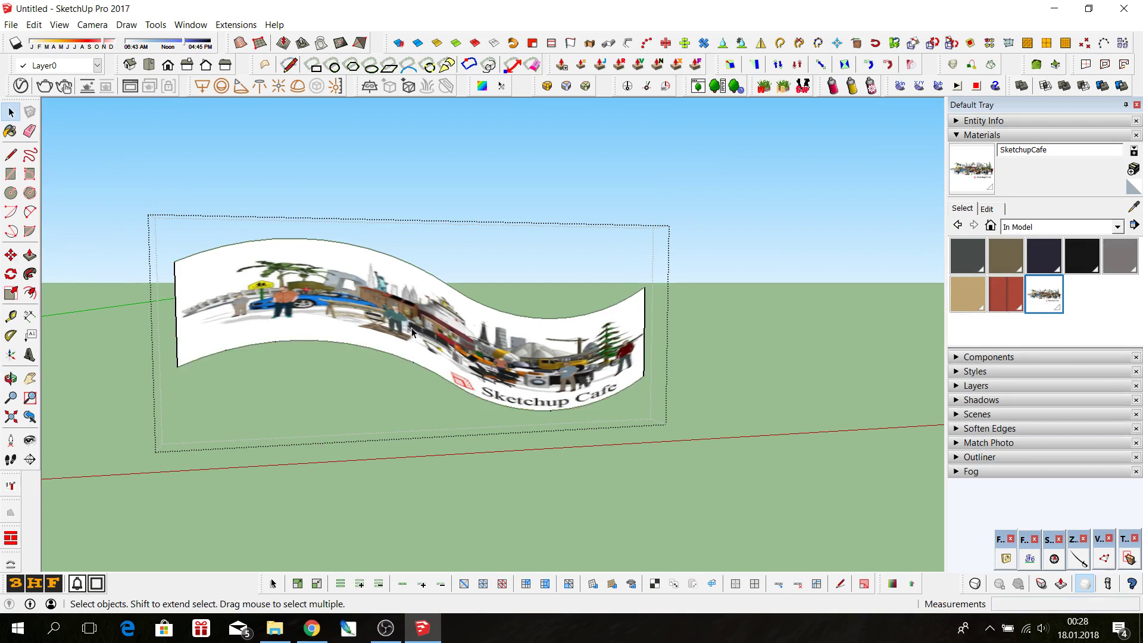
# - Zoom out and orbit to bring open ground near the red axis into view
pyautogui.scroll(-4, 416, 363)
pyautogui.scroll(-2, 524, 364)
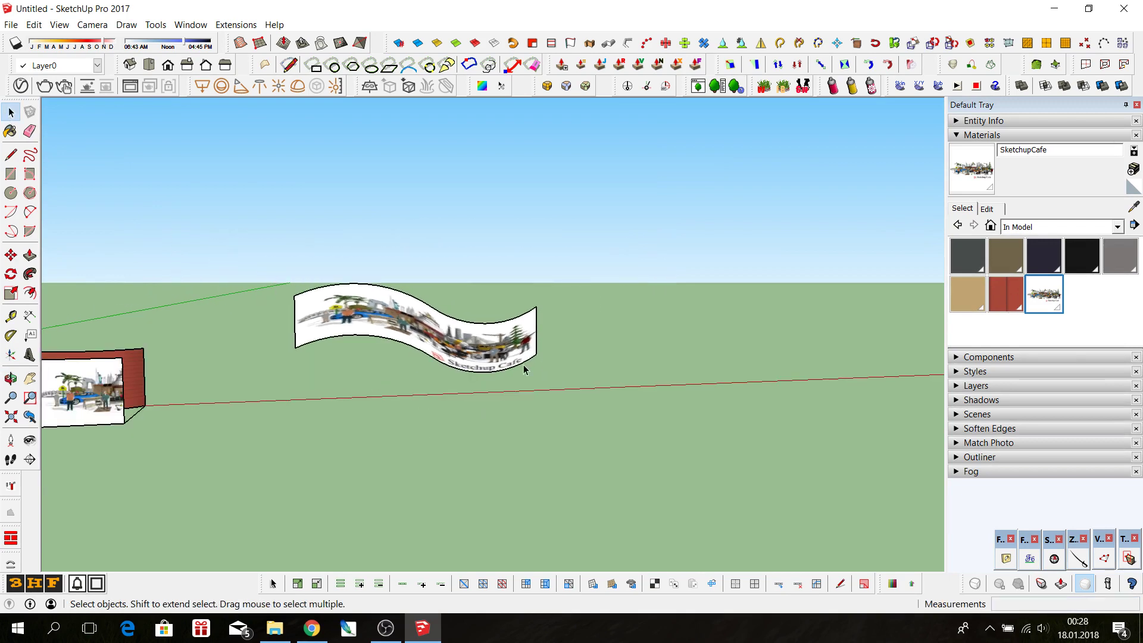
pyautogui.scroll(-2, 506, 357)
pyautogui.scroll(-2, 488, 354)
pyautogui.scroll(-1, 476, 353)
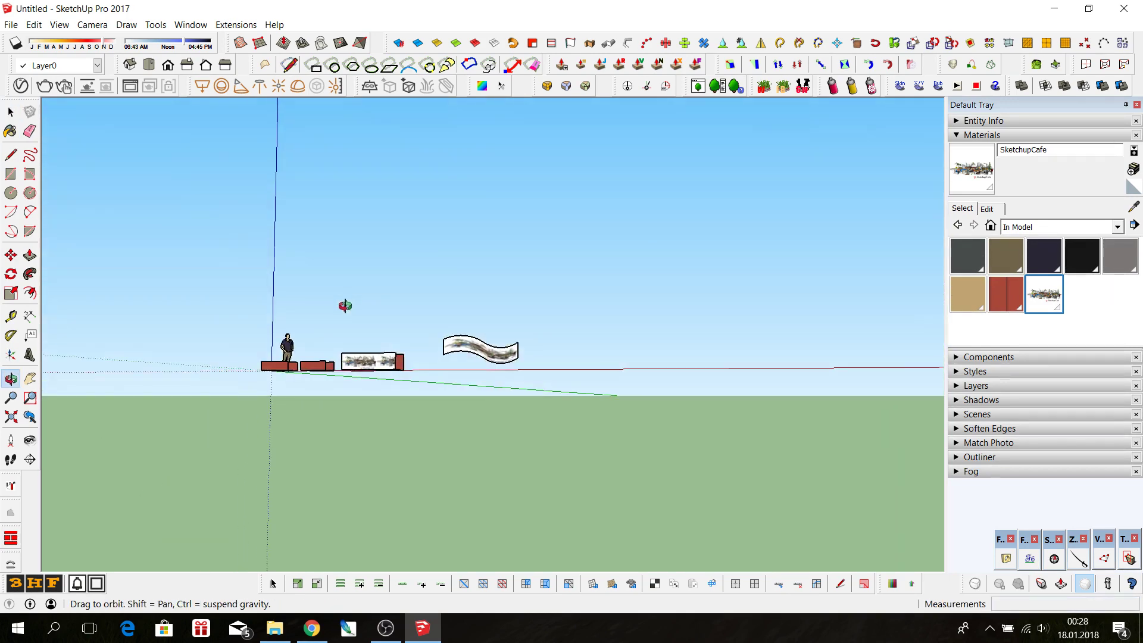
pyautogui.moveTo(476, 352); pyautogui.dragTo(485, 352, button='middle')
pyautogui.scroll(3, 491, 351)
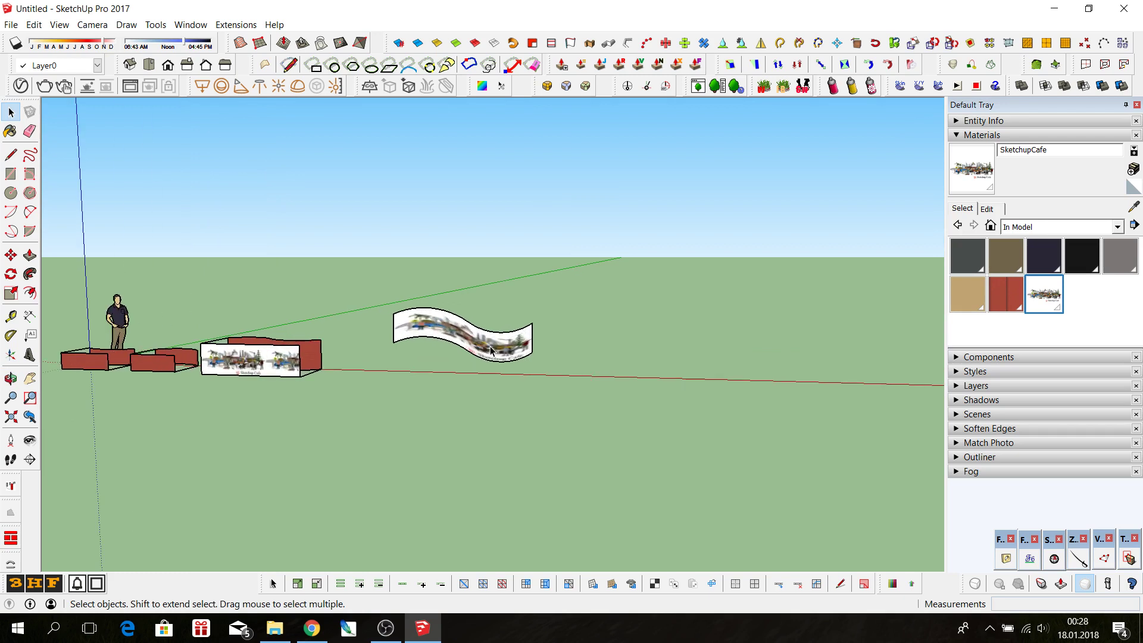
pyautogui.scroll(-1, 491, 351)
pyautogui.scroll(-1, 206, 360)
pyautogui.scroll(-2, 206, 360)
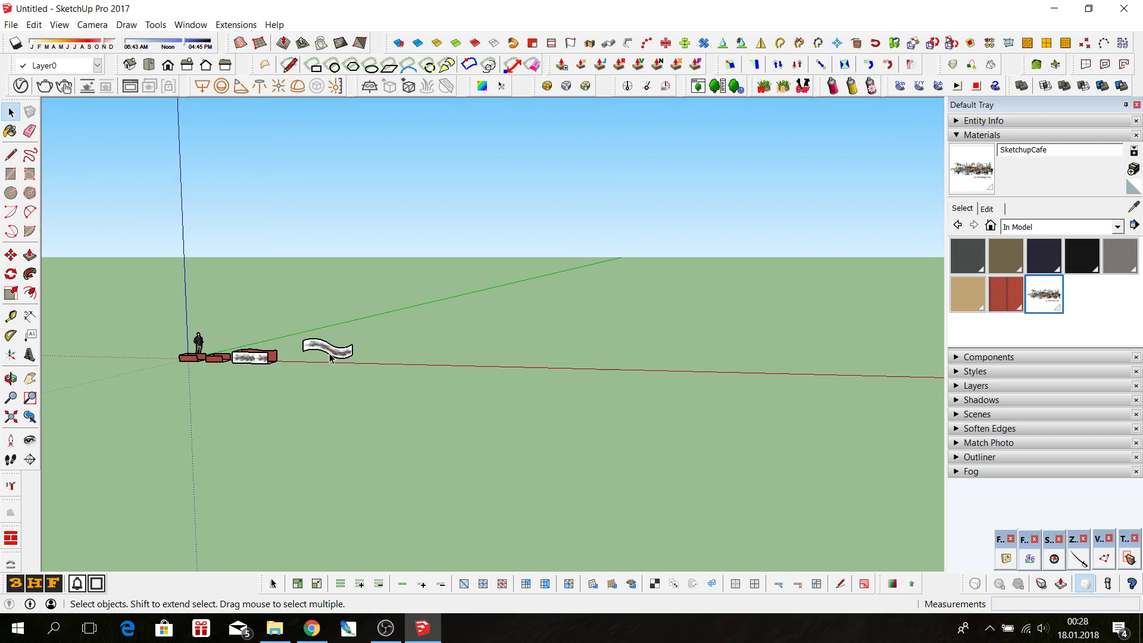
pyautogui.moveTo(330, 355)
pyautogui.mouseDown(button='middle')
pyautogui.moveTo(334, 435)
pyautogui.moveTo(327, 421)
pyautogui.mouseUp(button='middle')
pyautogui.scroll(-1, 223, 351)
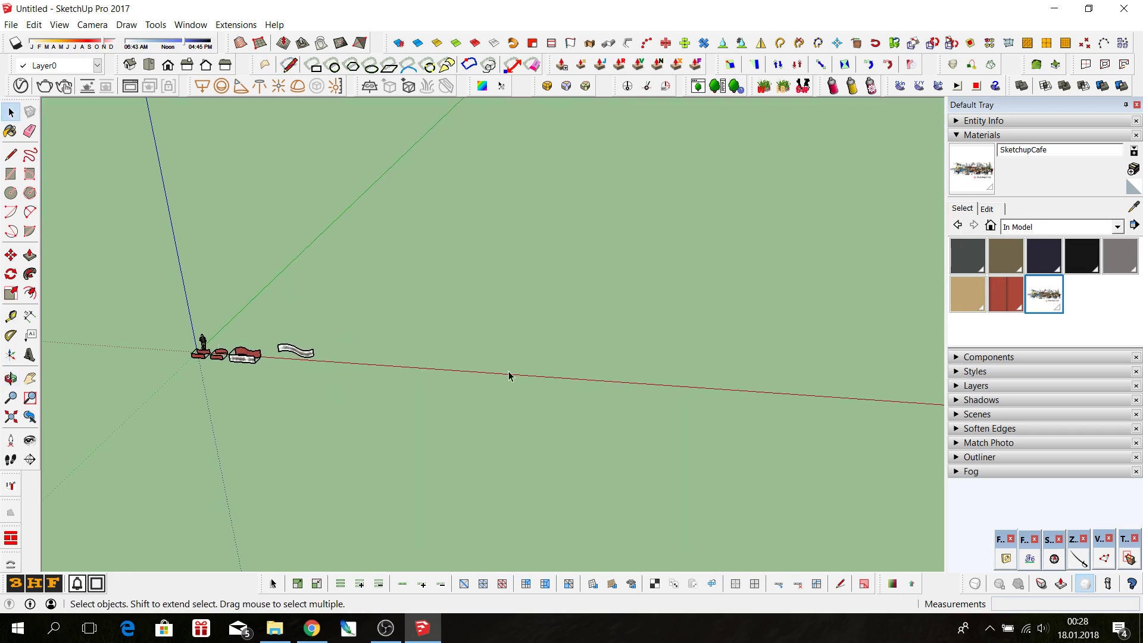
pyautogui.scroll(2, 509, 375)
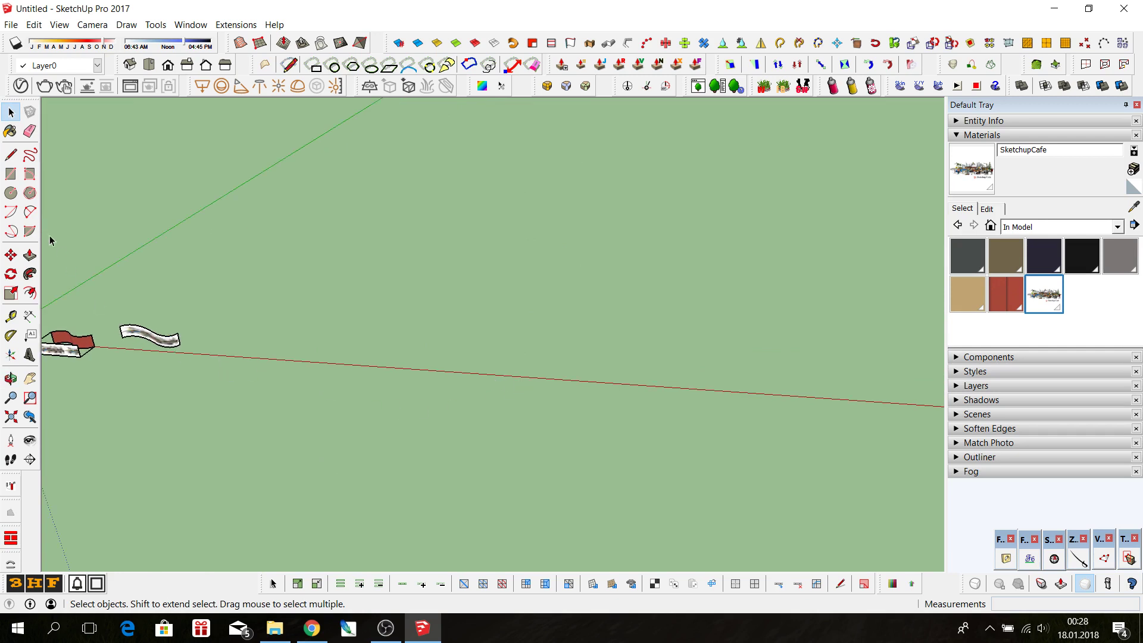
# - Draw a flat circle on the ground centred on the red axis
pyautogui.click(12, 193)
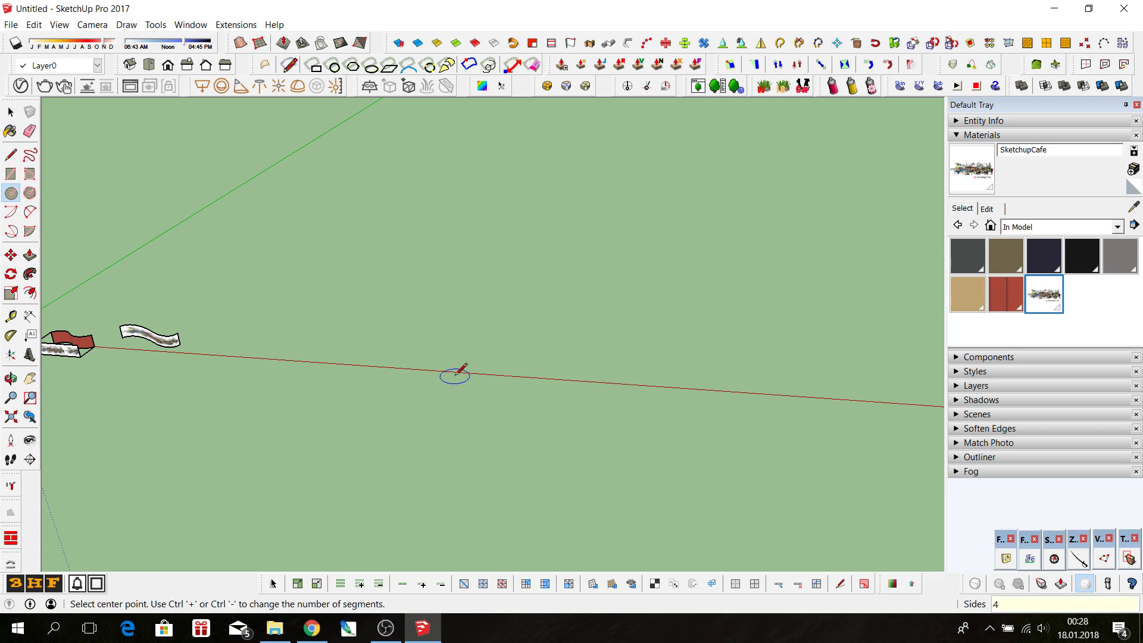
pyautogui.click(421, 369)
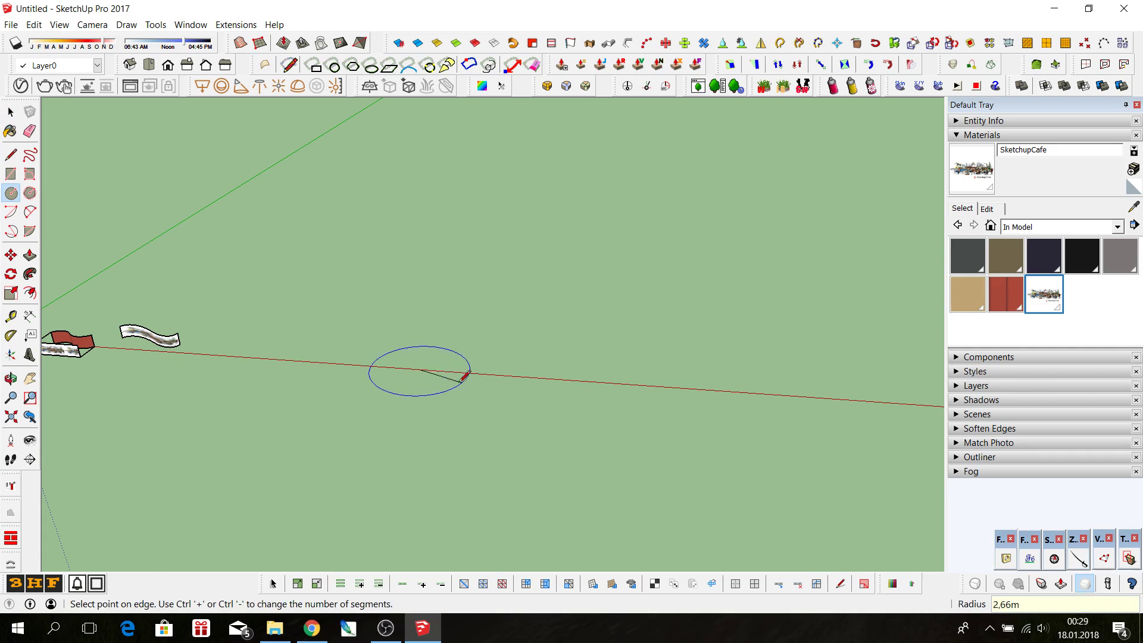
pyautogui.click(465, 375)
pyautogui.moveTo(306, 402); pyautogui.dragTo(461, 376, button='middle')
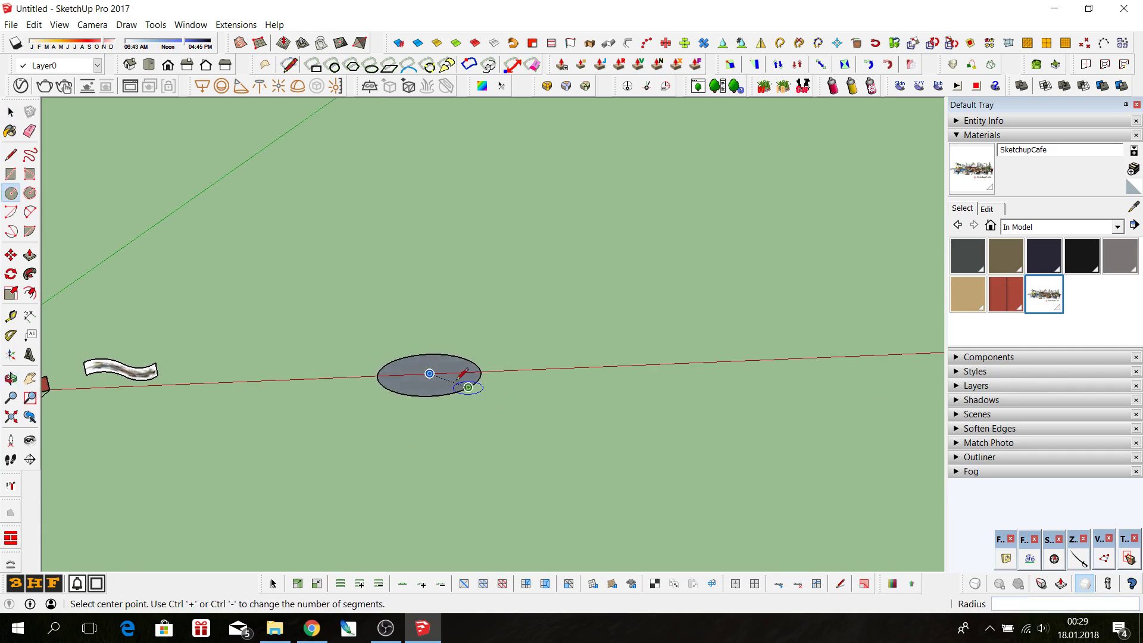
pyautogui.scroll(1, 429, 374)
pyautogui.scroll(1, 419, 376)
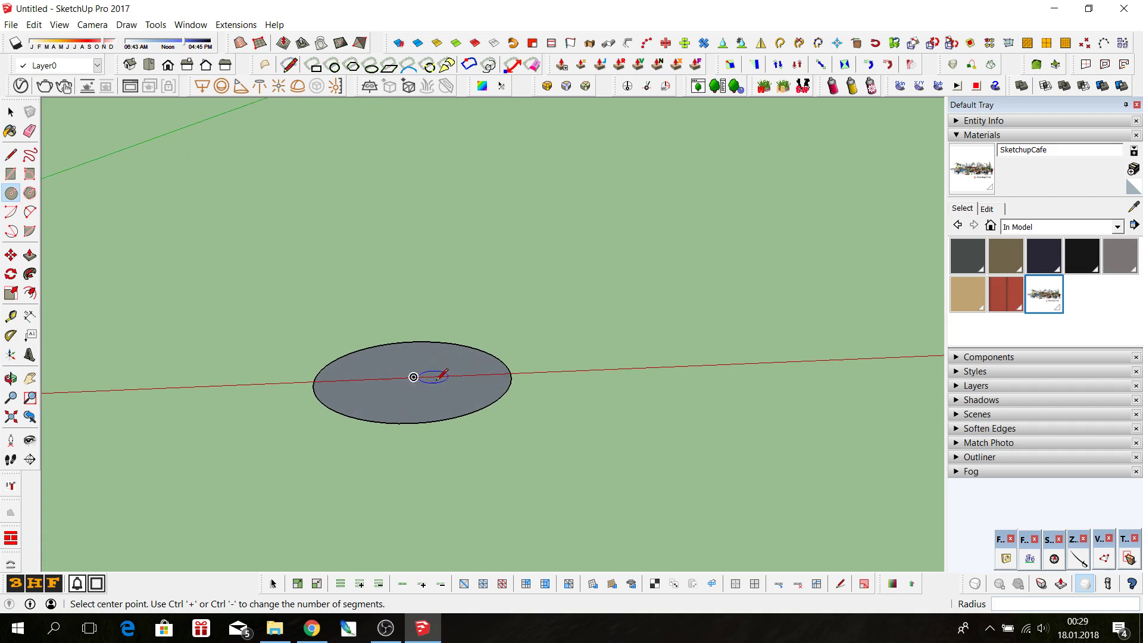
# - Draw an upright circle, locked vertical with the Left arrow, centred above the flat circle
pyautogui.press('Left')
pyautogui.click(404, 153)
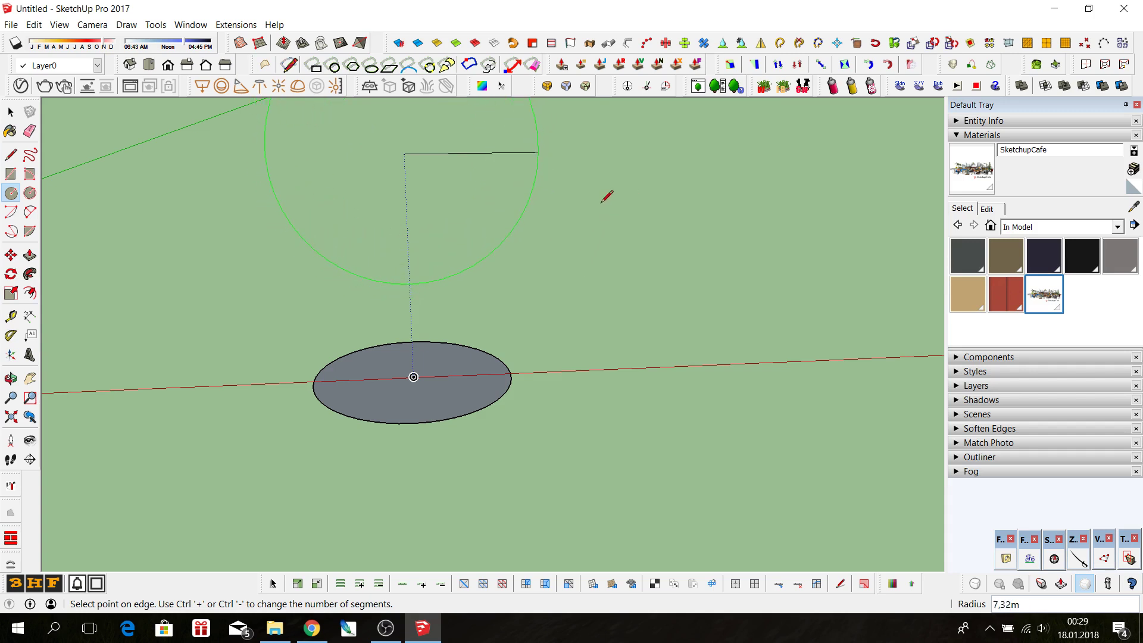
pyautogui.click(606, 196)
pyautogui.press('space')
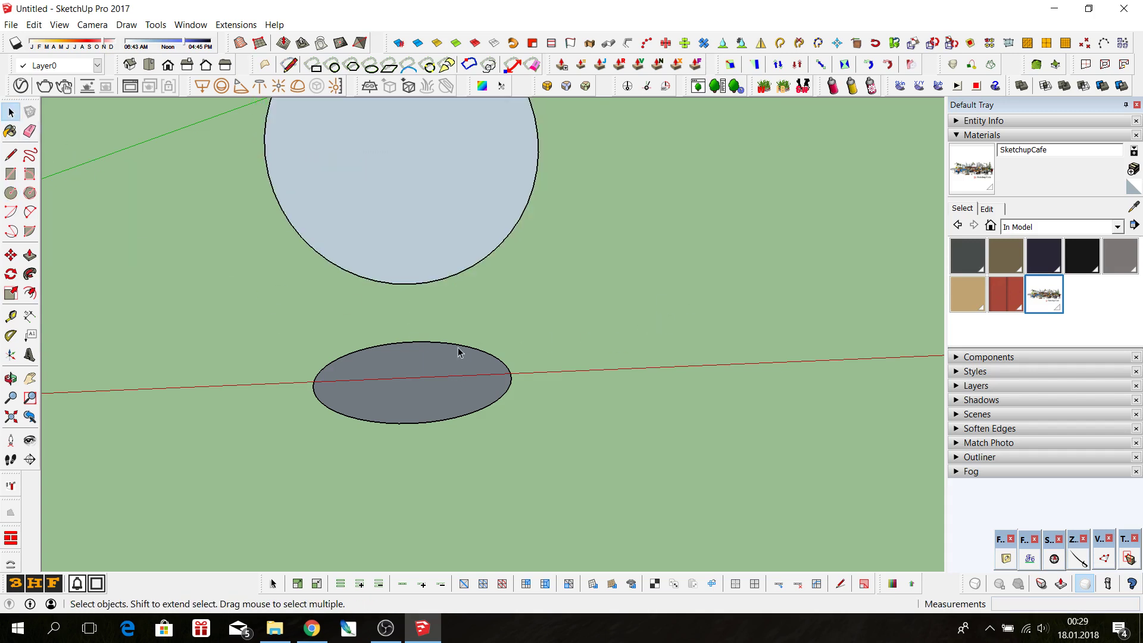
# - Sweep the upright circle along the flat ground circle with Follow Me
pyautogui.moveTo(458, 353); pyautogui.dragTo(403, 429, button='middle')
pyautogui.scroll(-3, 403, 429)
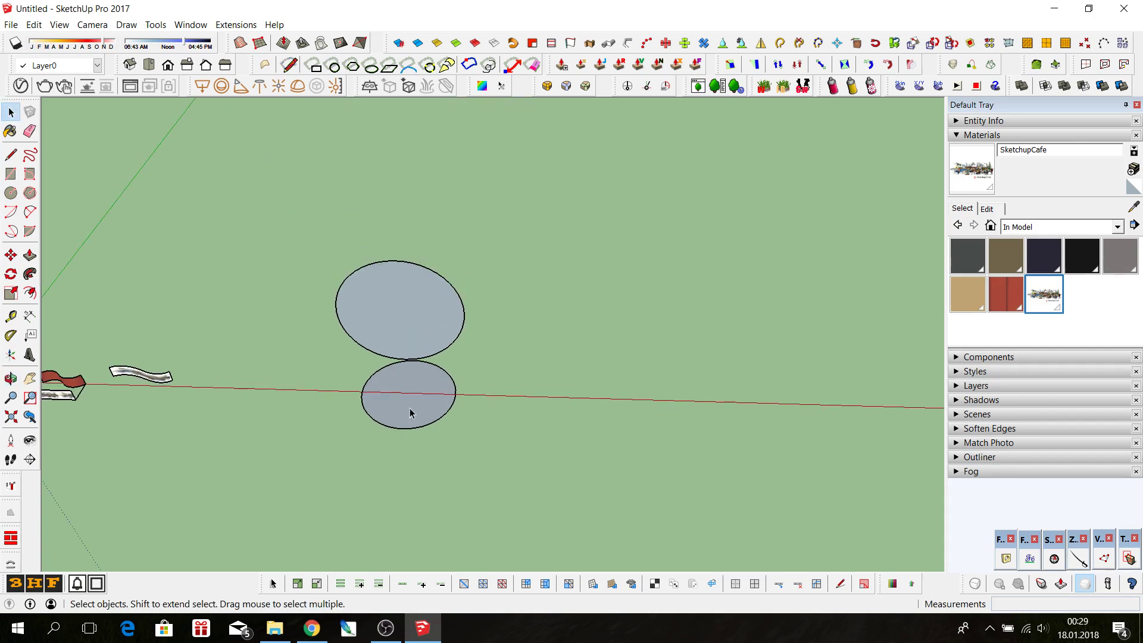
pyautogui.click(410, 413)
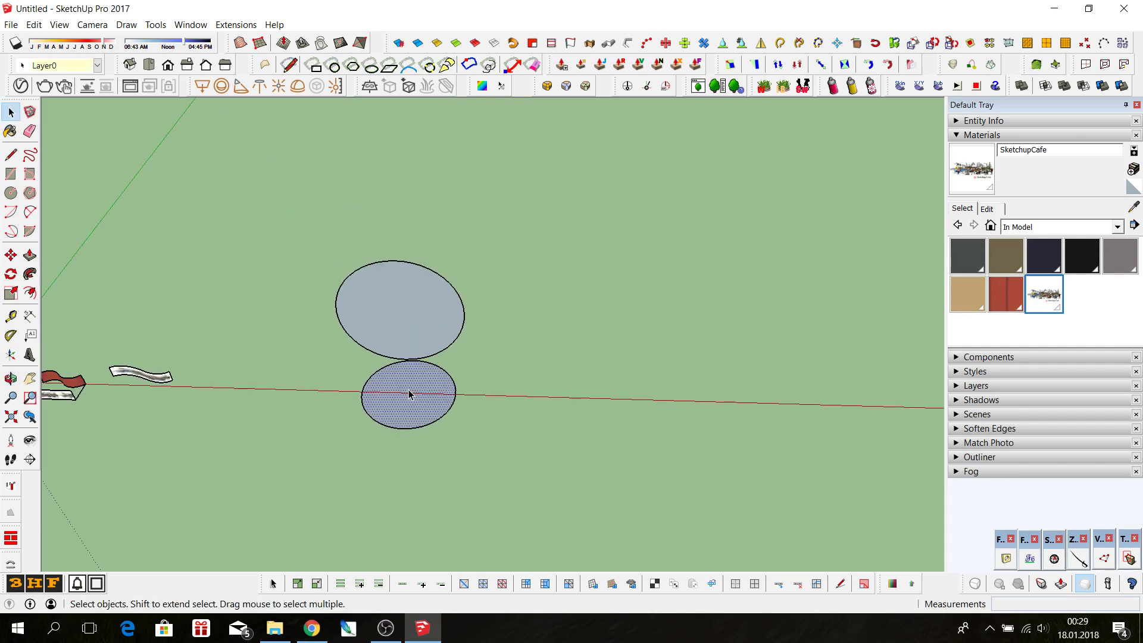
pyautogui.click(30, 274)
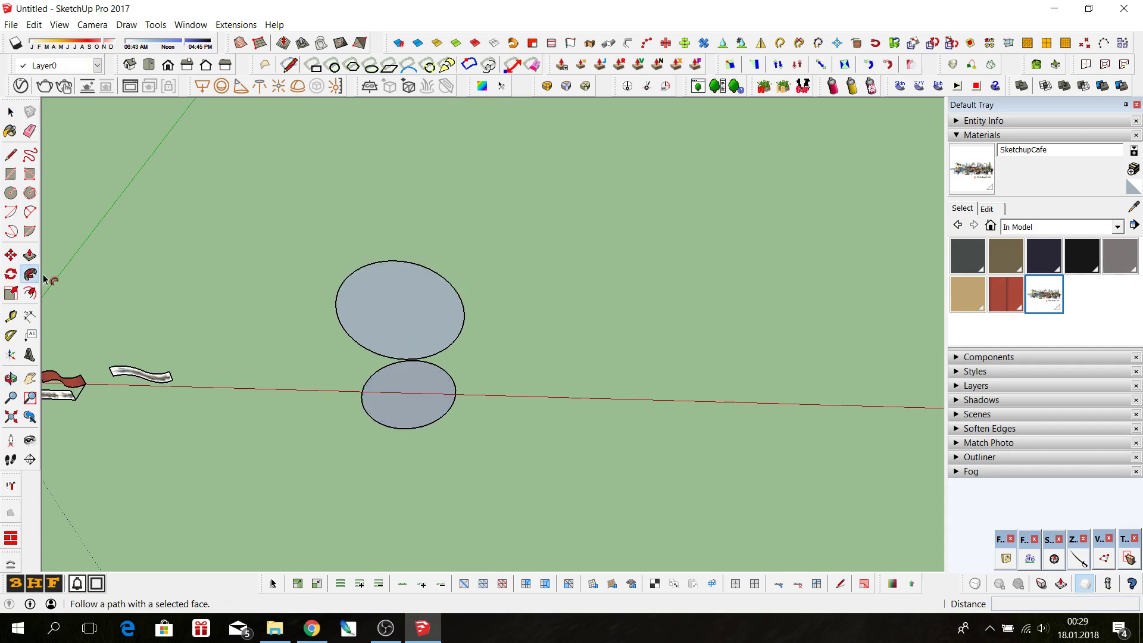
pyautogui.click(398, 337)
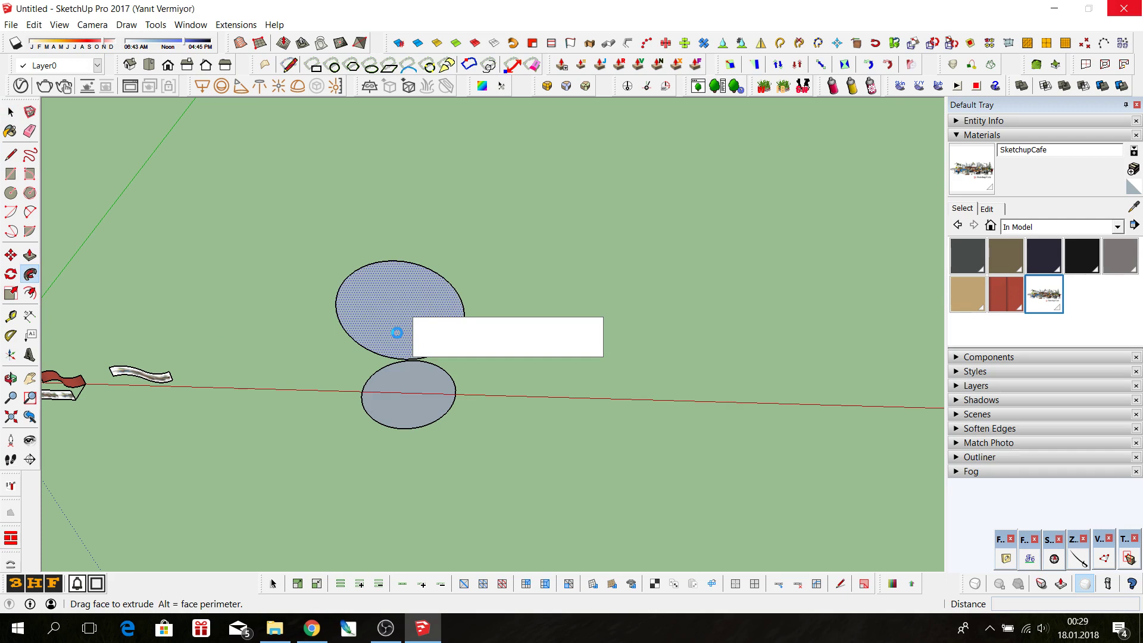
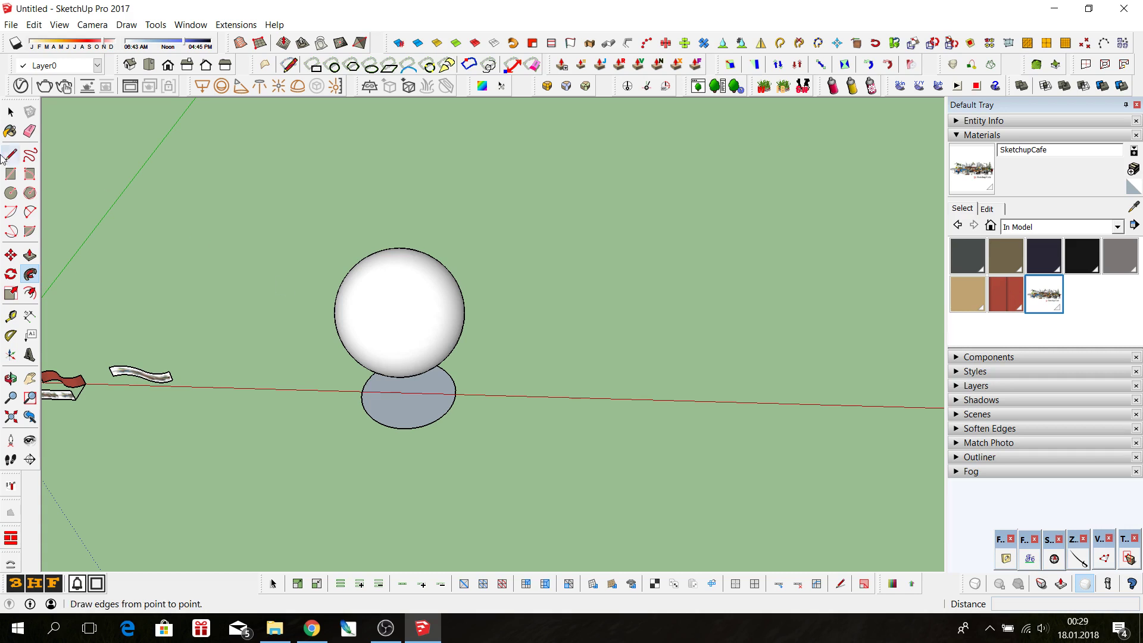
# - Orbit and zoom around the sphere to expose the grey disc beneath it
pyautogui.click(10, 111)
pyautogui.moveTo(483, 422)
pyautogui.mouseDown(button='middle')
pyautogui.moveTo(490, 337)
pyautogui.moveTo(355, 326)
pyautogui.mouseUp(button='middle')
pyautogui.click(394, 315)
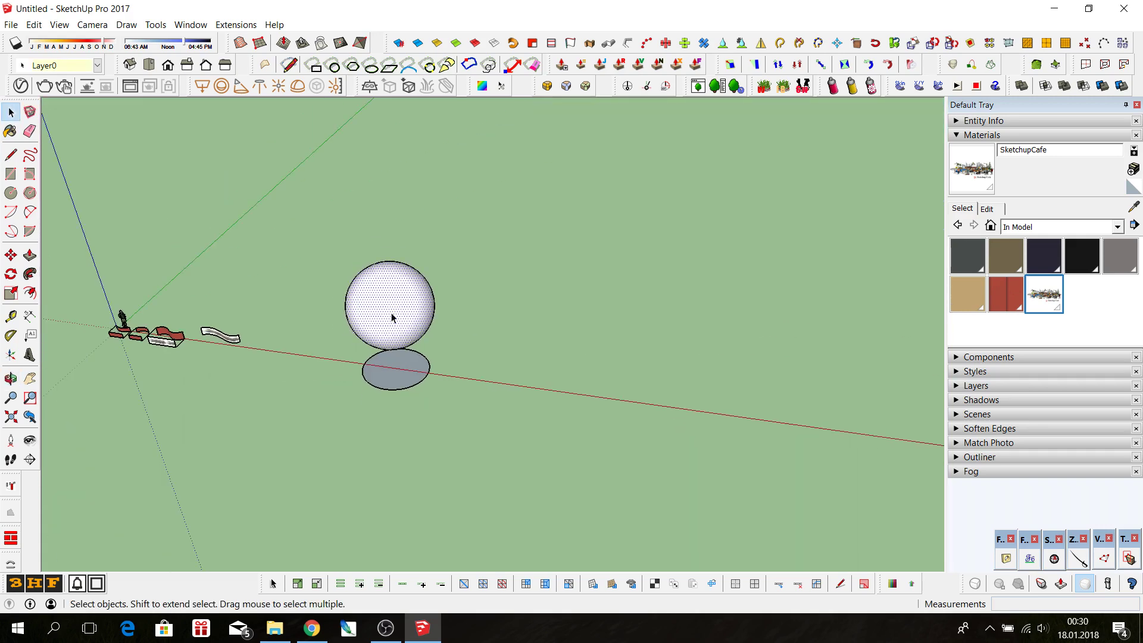
pyautogui.doubleClick(390, 313)
pyautogui.moveTo(390, 313)
pyautogui.mouseDown(button='middle')
pyautogui.moveTo(517, 219)
pyautogui.moveTo(501, 338)
pyautogui.mouseUp(button='middle')
pyautogui.click(501, 338)
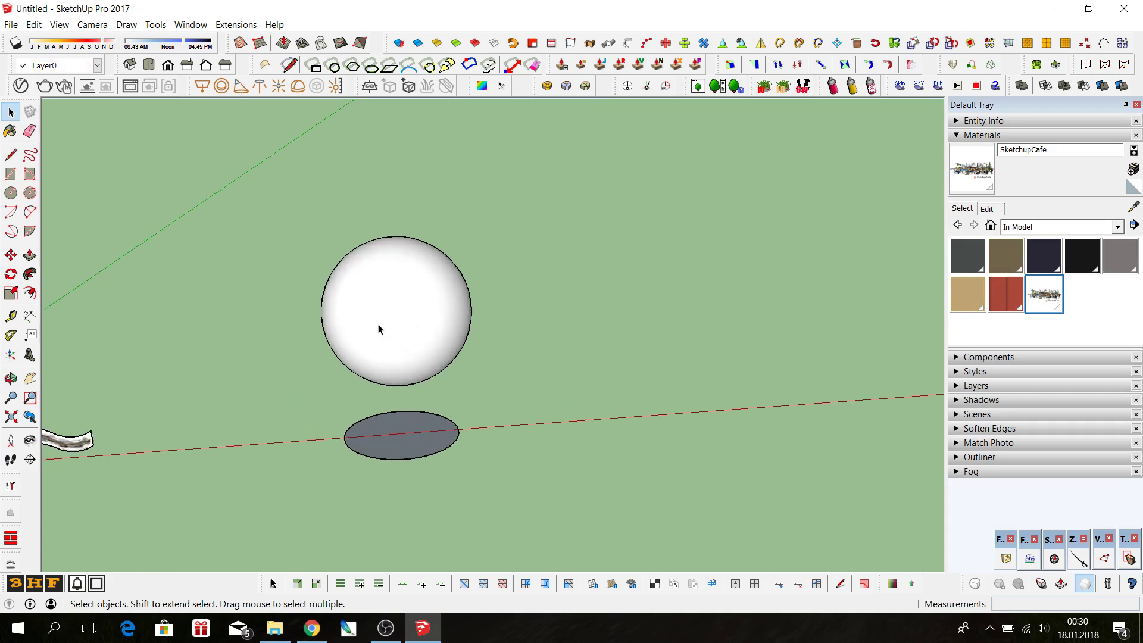
pyautogui.scroll(3, 378, 327)
pyautogui.scroll(-3, 369, 288)
pyautogui.scroll(-1, 368, 292)
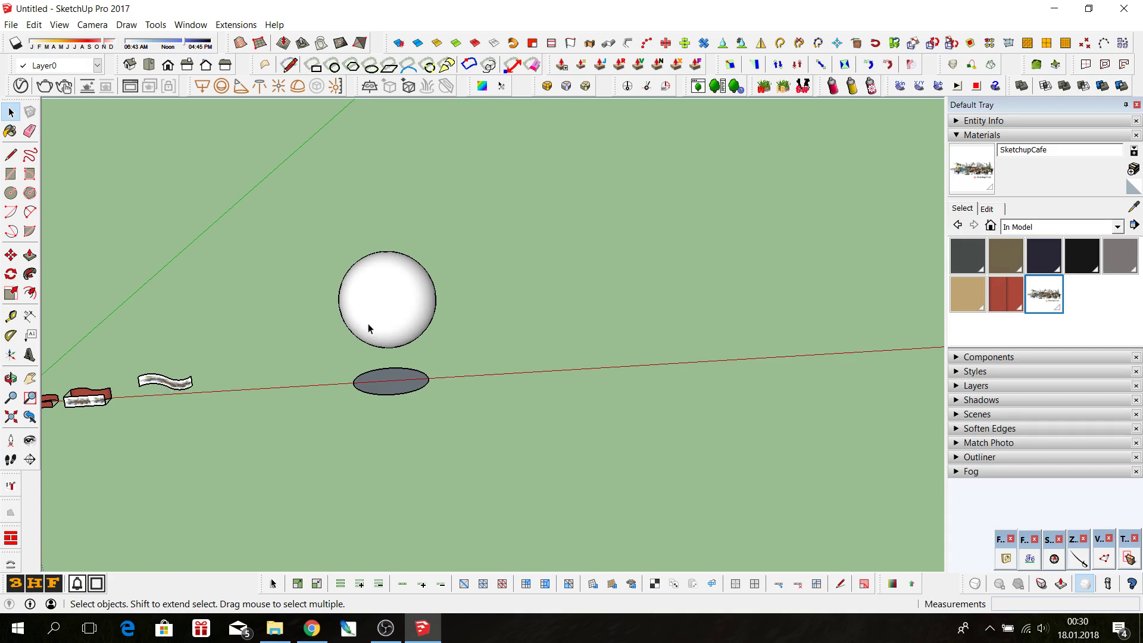
# - Delete the flat grey disc under the sphere and orbit to show the horizon
pyautogui.click(388, 391)
pyautogui.press('Delete')
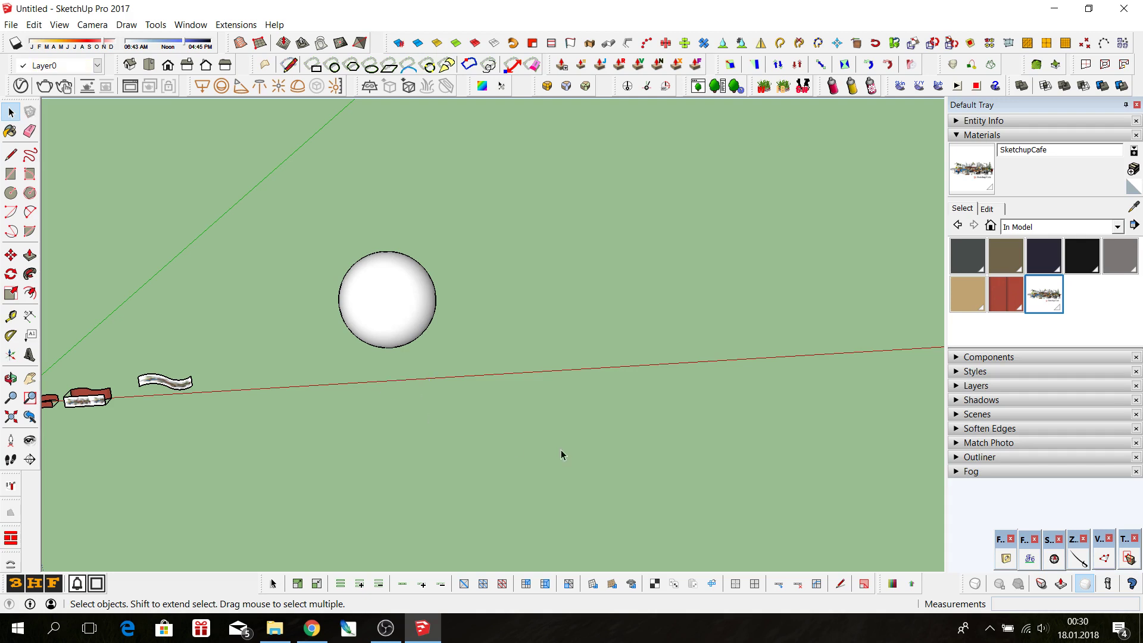
pyautogui.press('o')
pyautogui.moveTo(375, 299)
pyautogui.mouseDown()
pyautogui.moveTo(370, 439)
pyautogui.moveTo(607, 403)
pyautogui.moveTo(349, 243)
pyautogui.moveTo(373, 238)
pyautogui.mouseUp()
pyautogui.press('space')
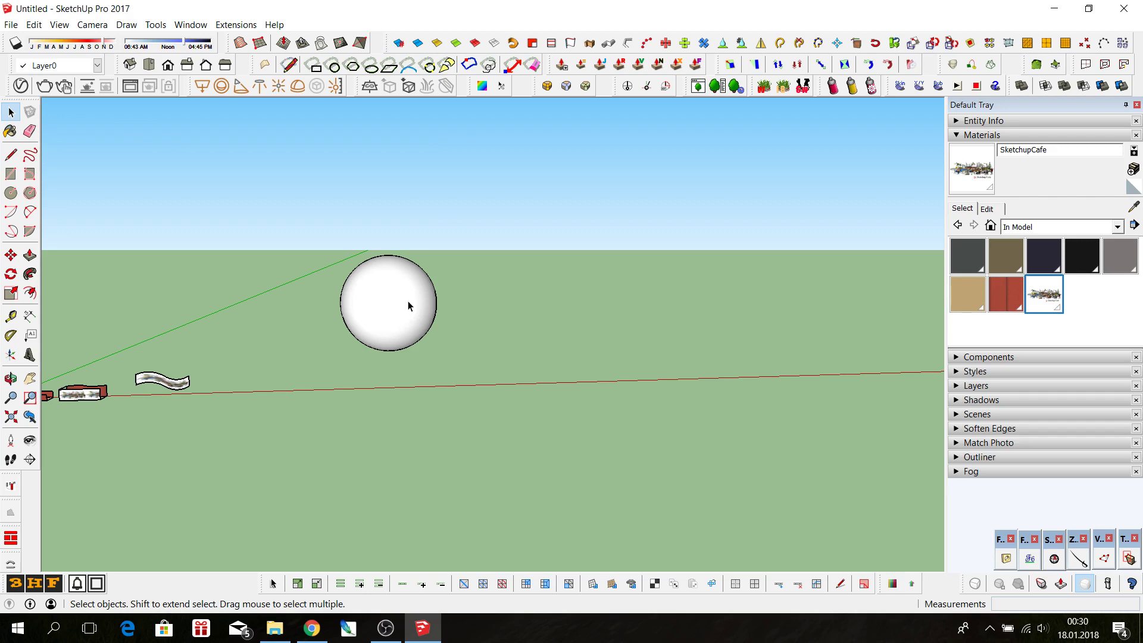
# - Draw a rectangle on the ground enclosing the sphere's footprint
pyautogui.click(10, 173)
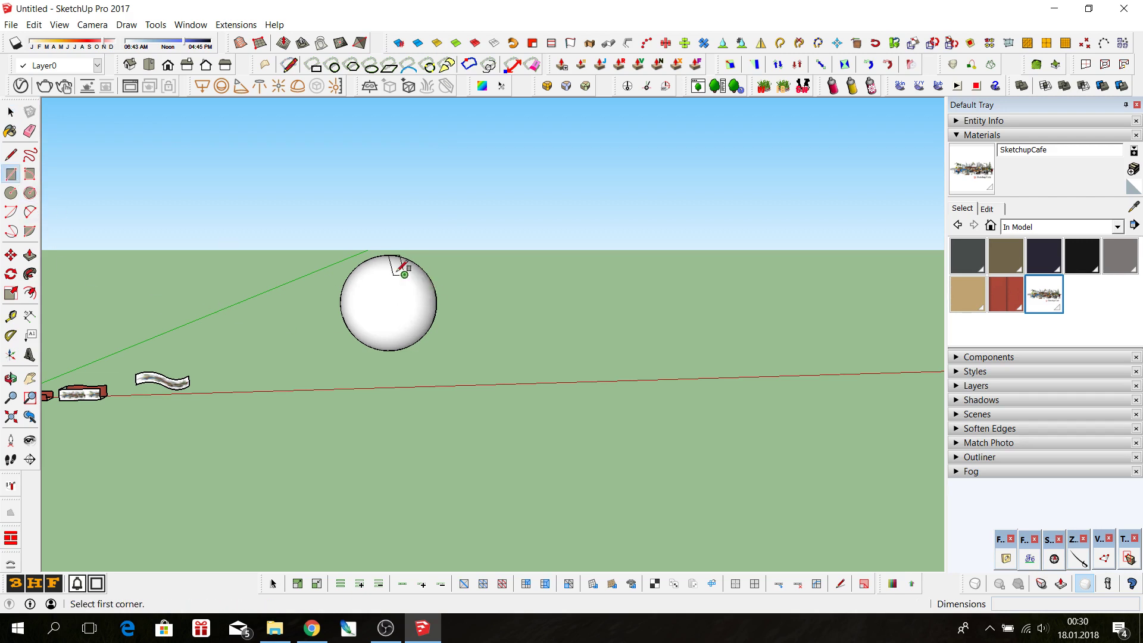
pyautogui.moveTo(404, 271); pyautogui.dragTo(401, 477, button='middle')
pyautogui.scroll(-3, 417, 403)
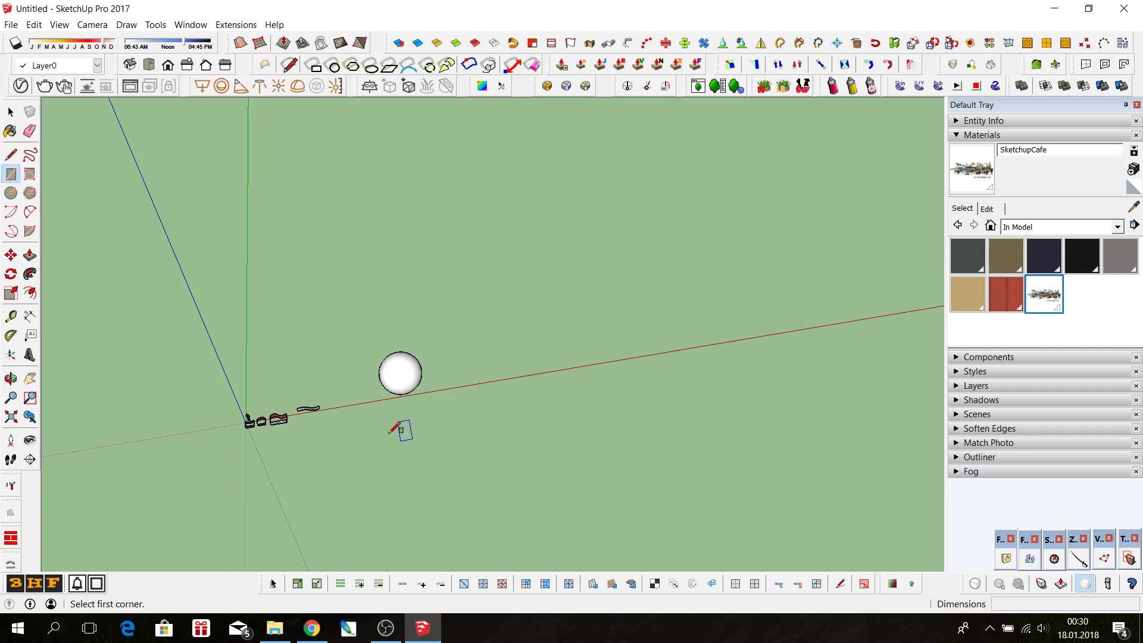
pyautogui.click(348, 347)
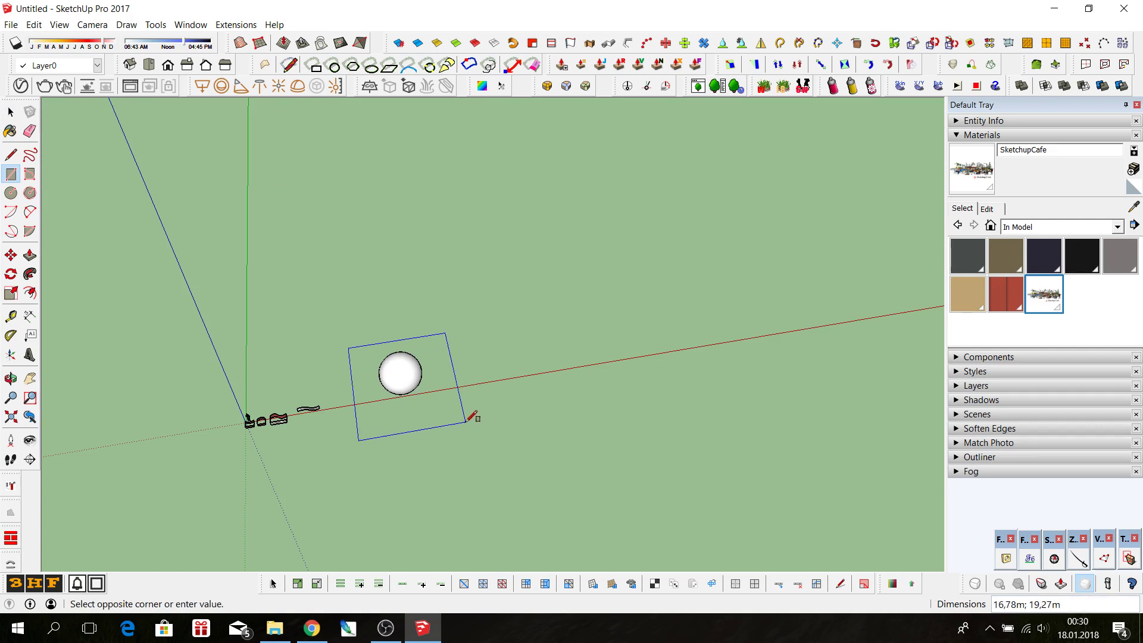
pyautogui.click(467, 423)
# - Turn the new ground rectangle into a group
pyautogui.click(11, 112)
pyautogui.moveTo(408, 419)
pyautogui.mouseDown(button='middle')
pyautogui.moveTo(390, 347)
pyautogui.moveTo(441, 395)
pyautogui.mouseUp(button='middle')
pyautogui.scroll(2, 428, 405)
pyautogui.scroll(2, 419, 414)
pyautogui.click(418, 415)
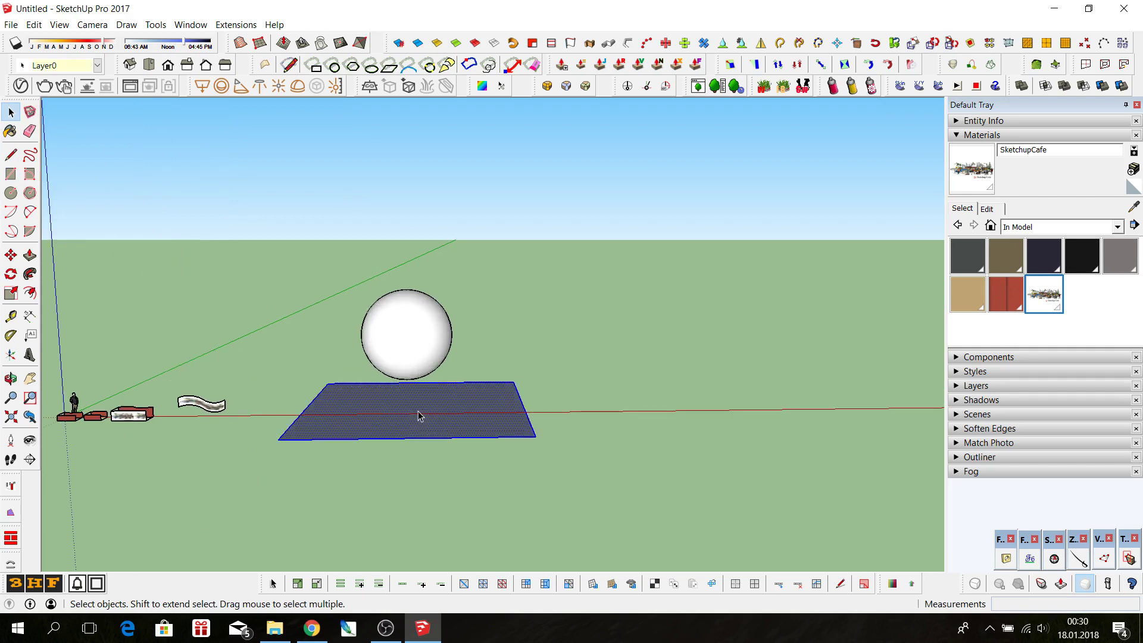
pyautogui.rightClick(419, 415)
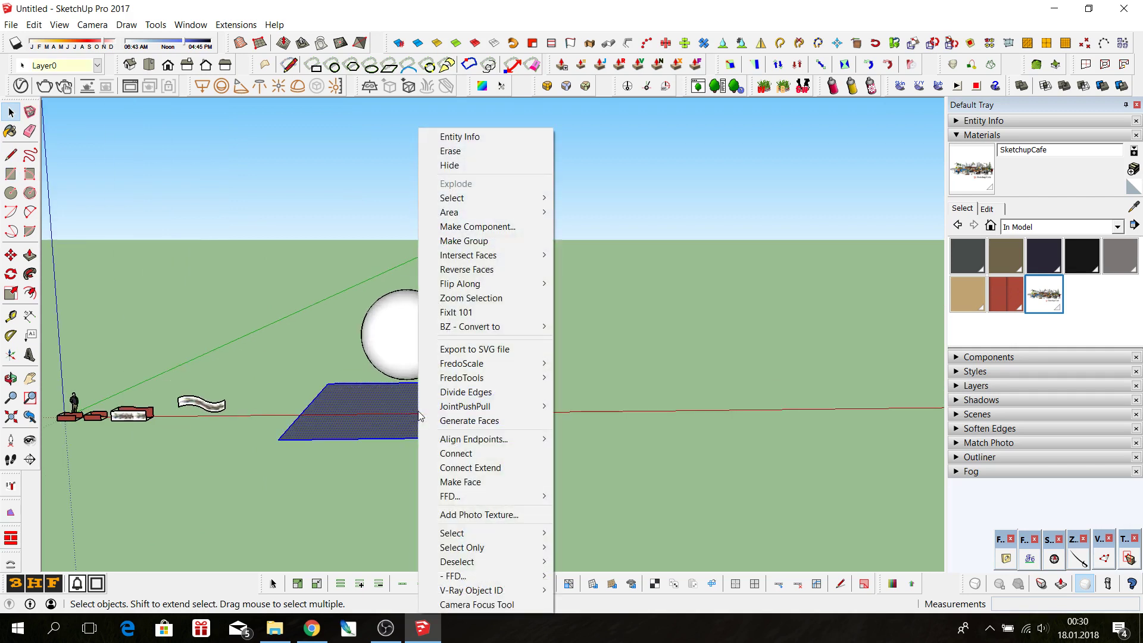
pyautogui.click(487, 240)
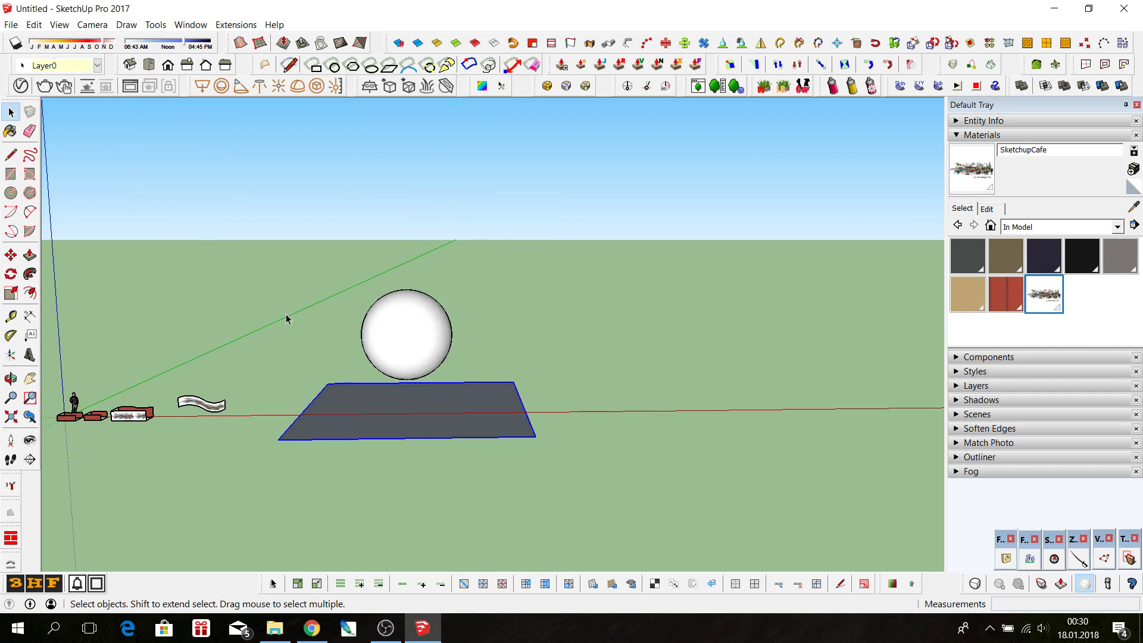
# - Move the rectangle group up to the sphere's mid-height
pyautogui.click(11, 255)
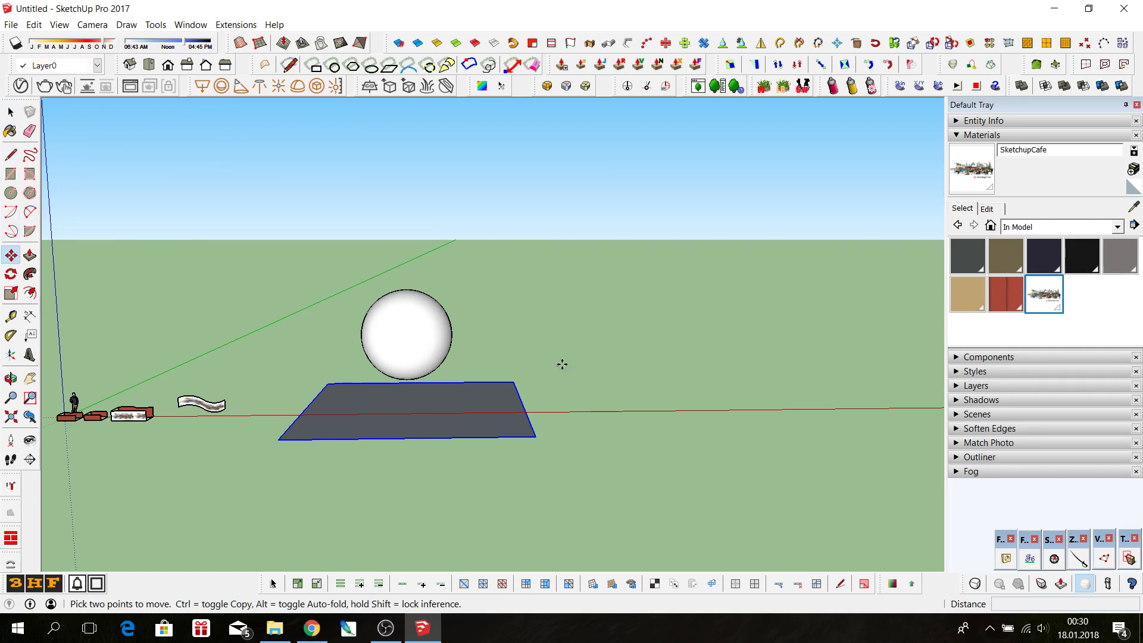
pyautogui.click(584, 382)
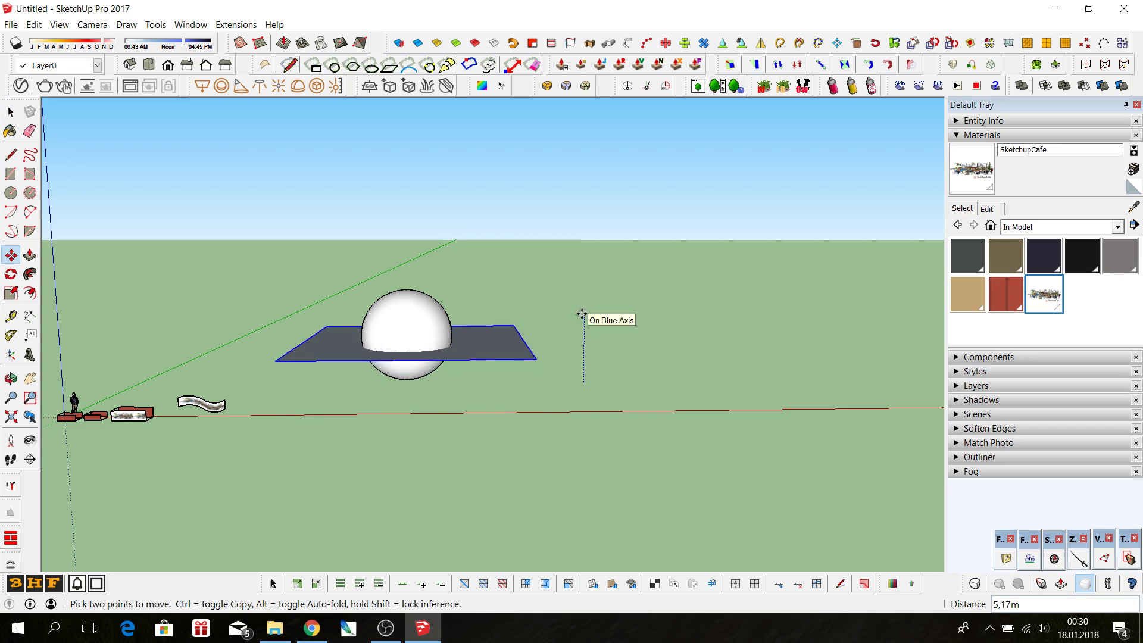
pyautogui.click(582, 313)
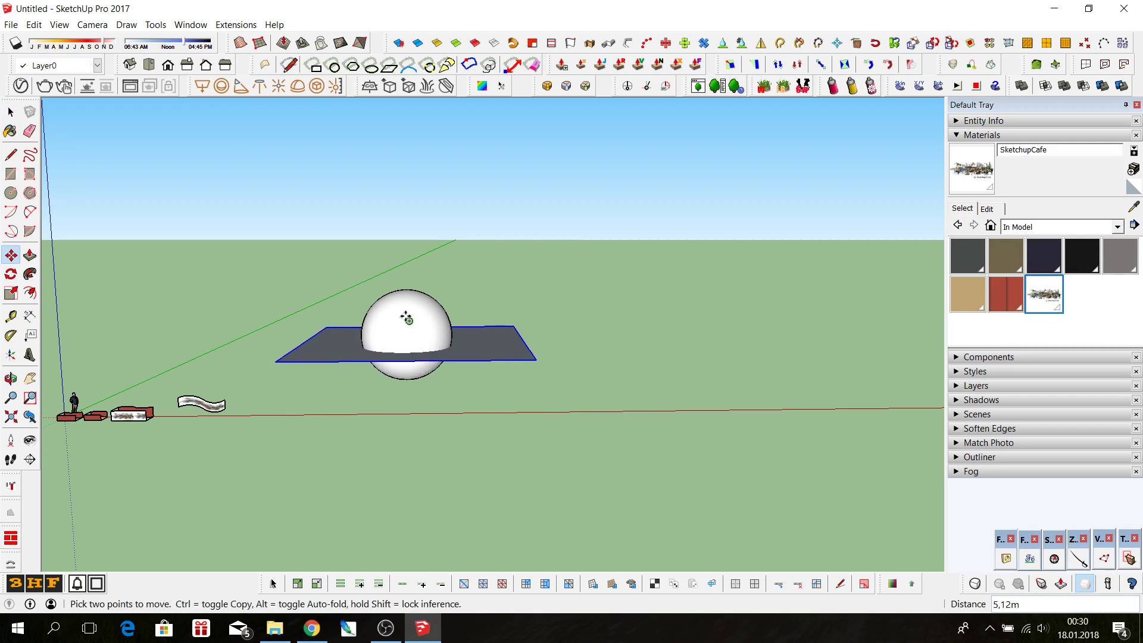
pyautogui.moveTo(404, 318)
pyautogui.mouseDown(button='middle')
pyautogui.moveTo(388, 338)
pyautogui.moveTo(426, 259)
pyautogui.moveTo(416, 293)
pyautogui.mouseUp(button='middle')
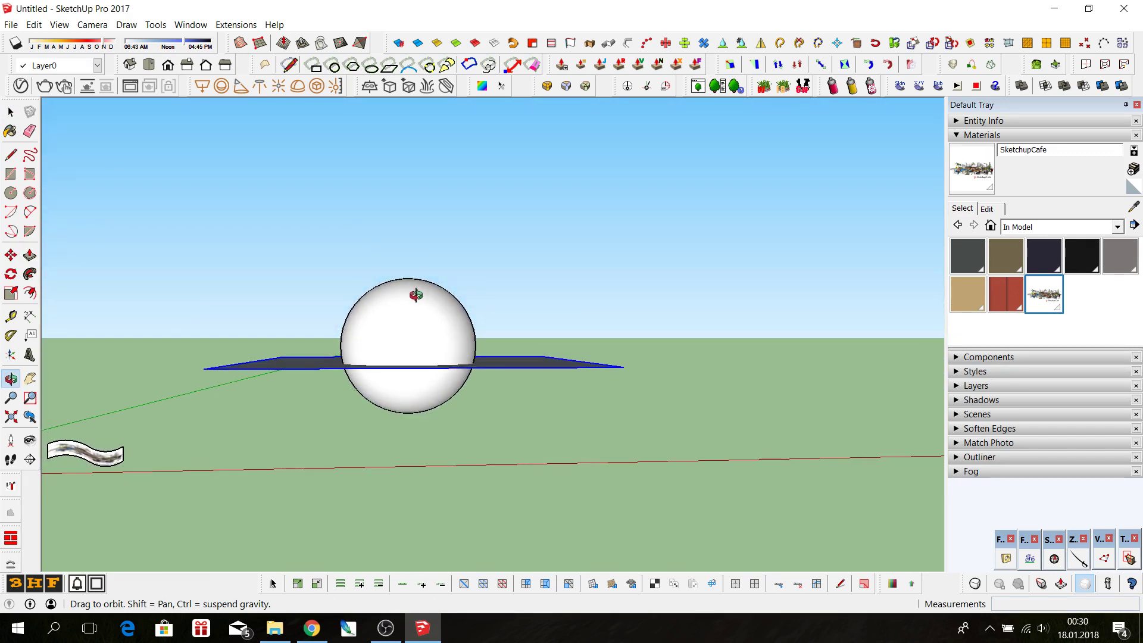
# - Switch to Front view with parallel projection
pyautogui.click(167, 66)
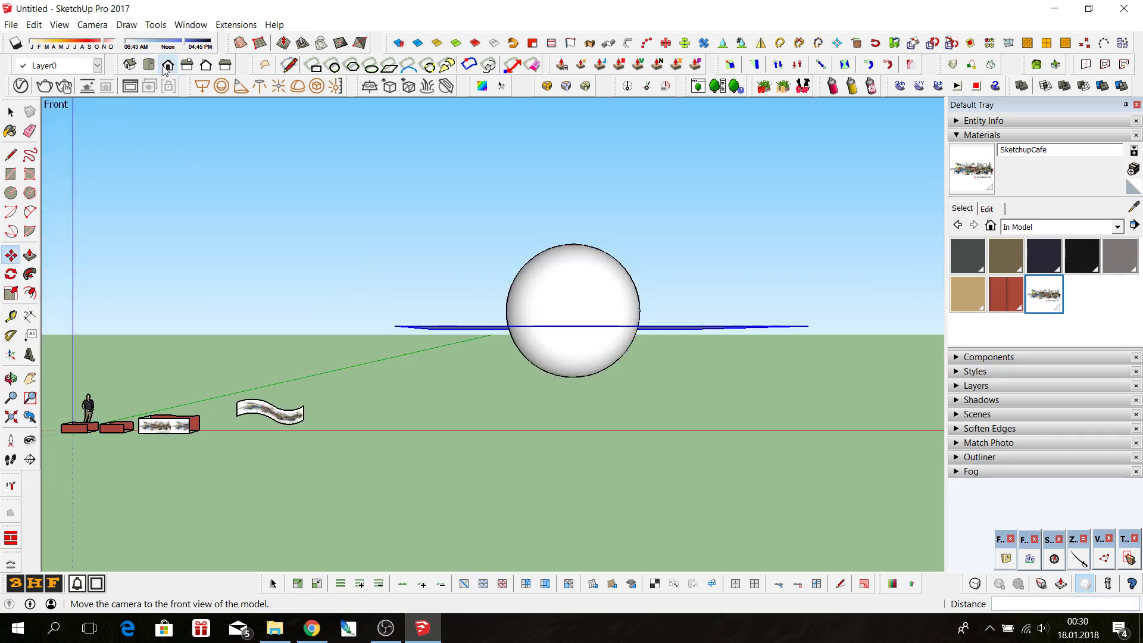
pyautogui.click(92, 25)
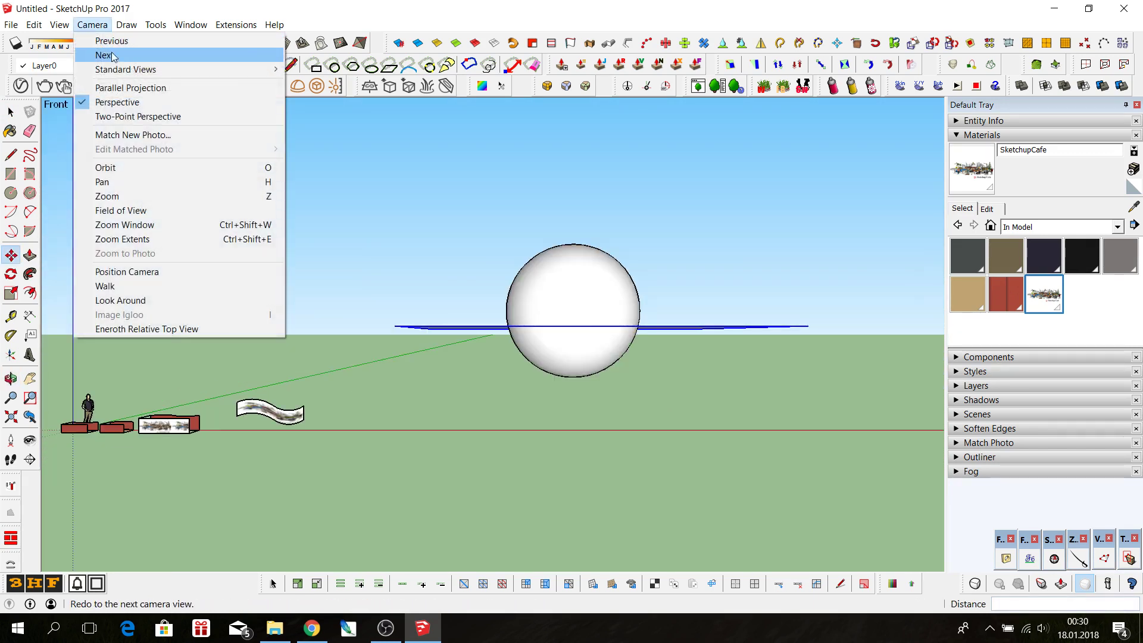
pyautogui.click(119, 87)
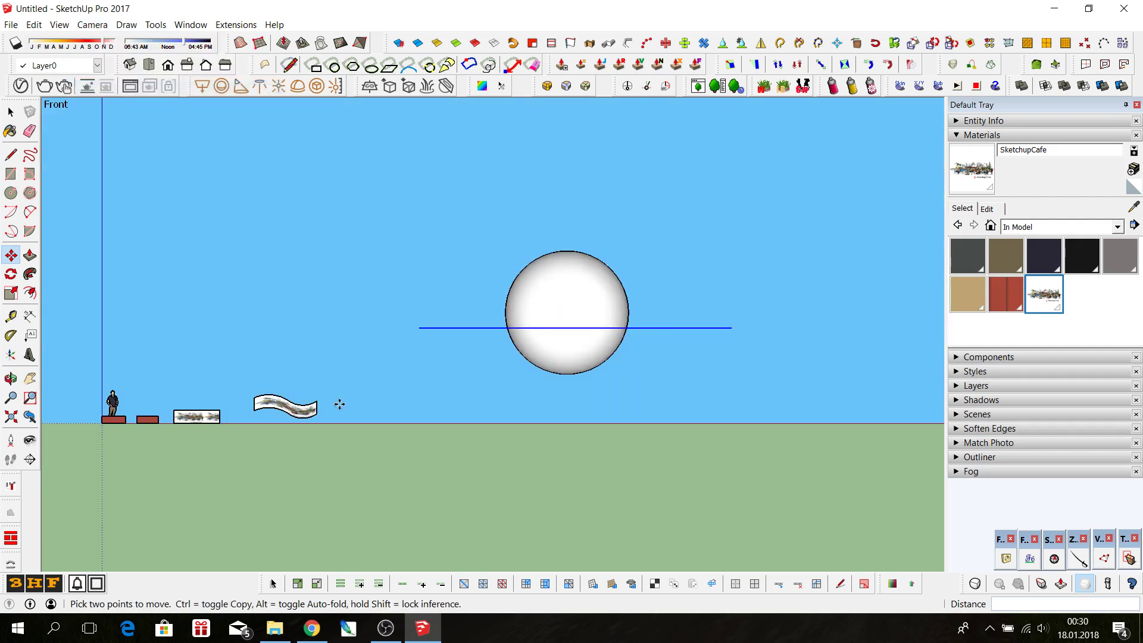
pyautogui.scroll(-2, 331, 398)
pyautogui.scroll(2, 524, 347)
pyautogui.scroll(2, 523, 347)
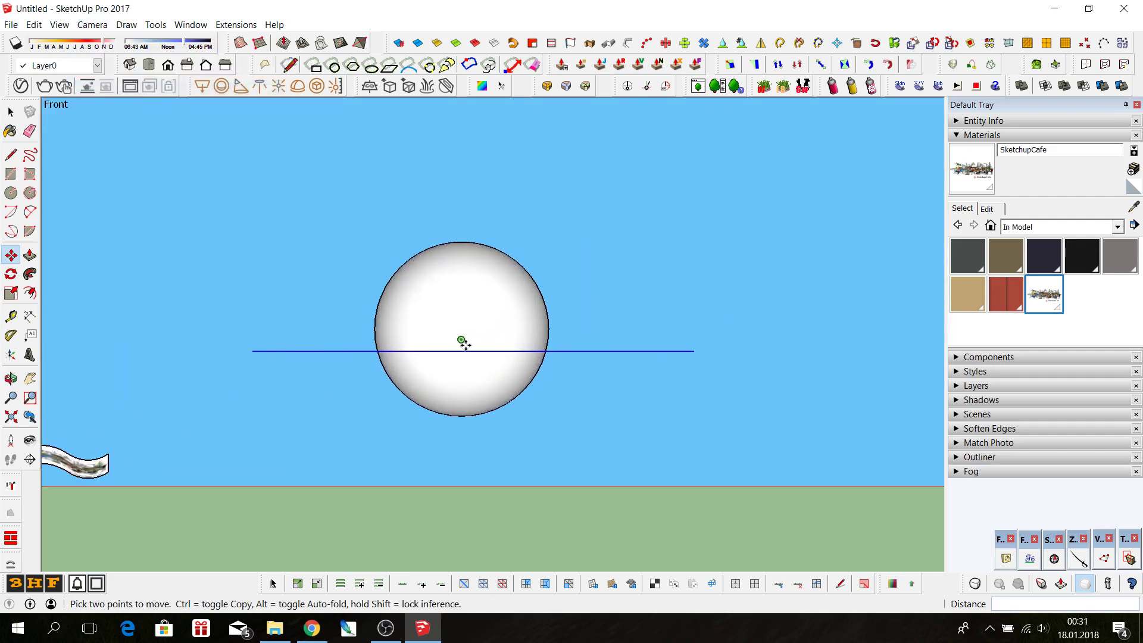
# - Copy the plane about 2.26 m upward so it also crosses the sphere
pyautogui.press('ctrl')
pyautogui.click(731, 367)
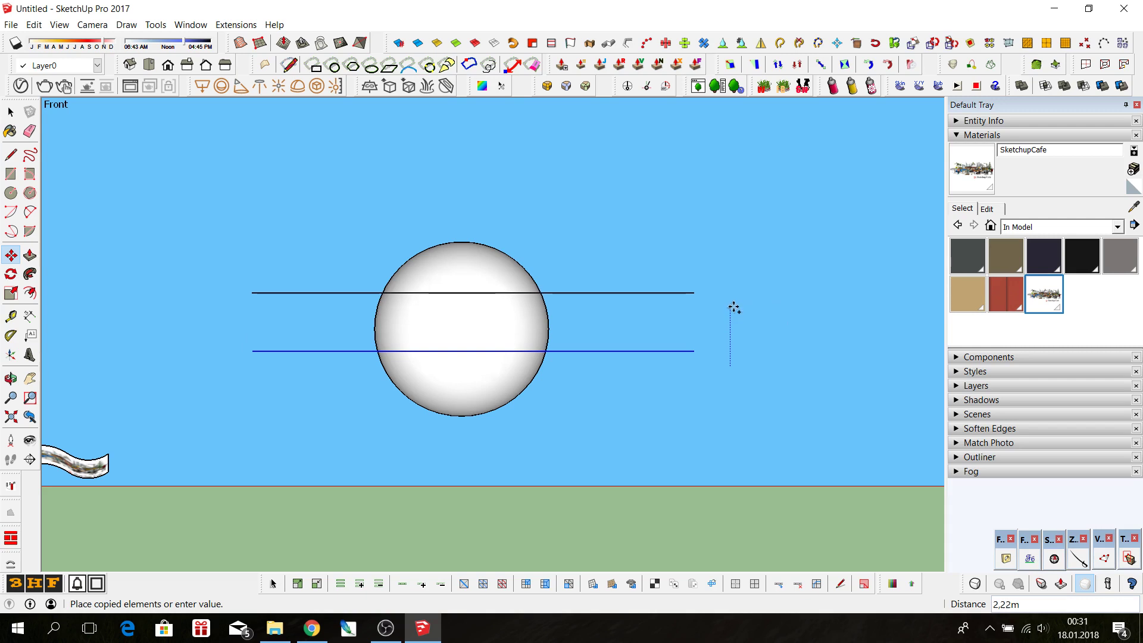
pyautogui.click(731, 307)
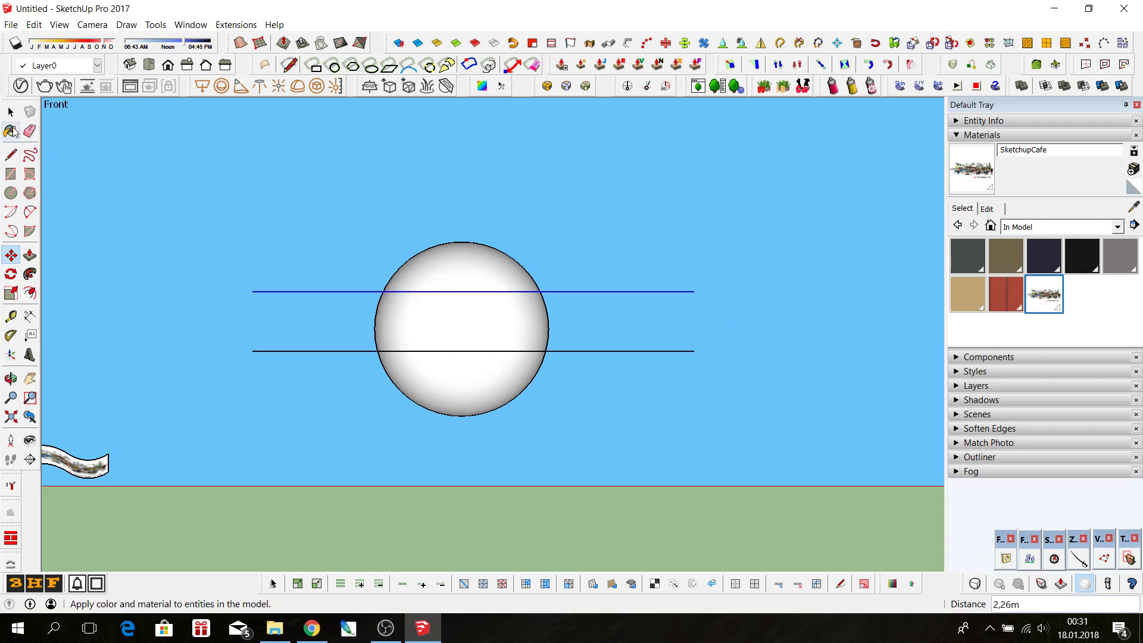
# - Intersect the whole sphere with the model, then delete both cutting planes
pyautogui.click(11, 112)
pyautogui.click(457, 331)
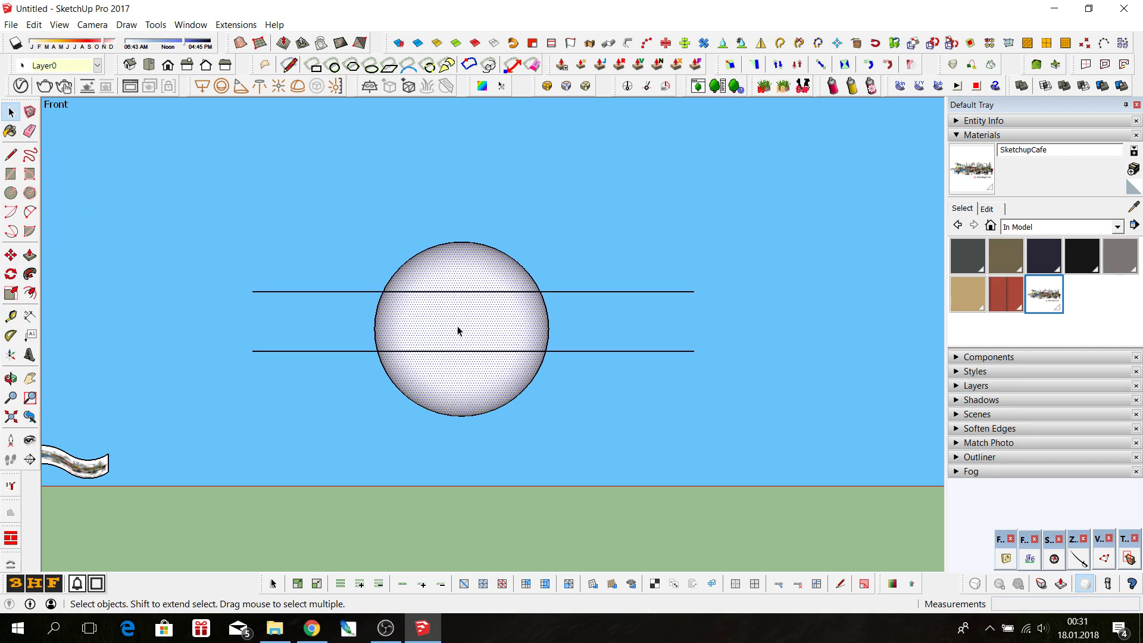
pyautogui.tripleClick(458, 330)
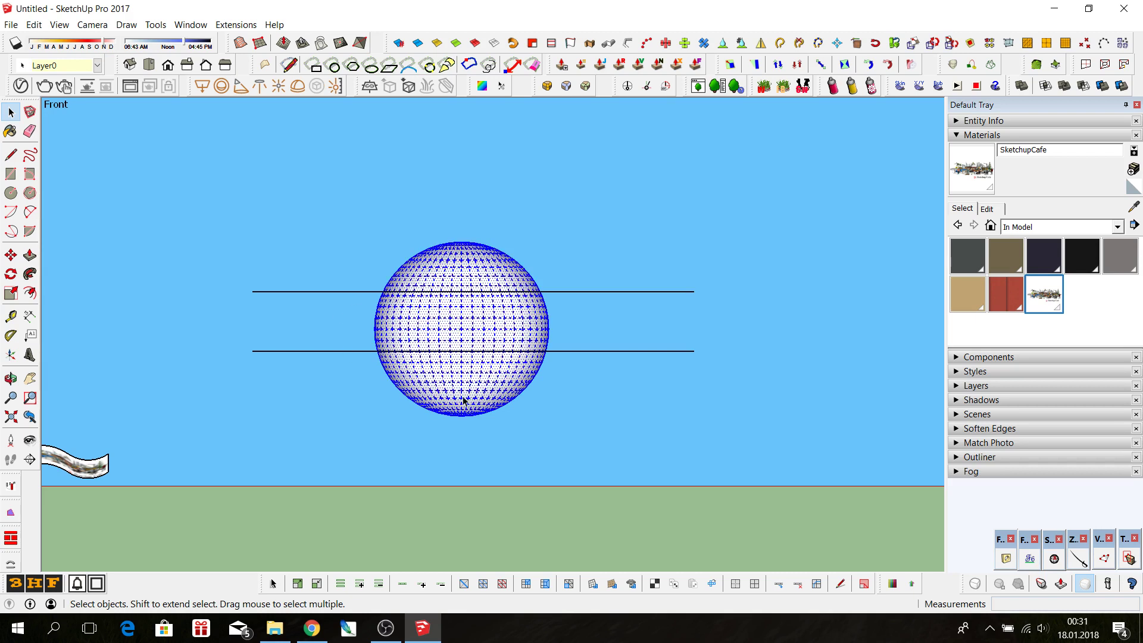
pyautogui.rightClick(464, 324)
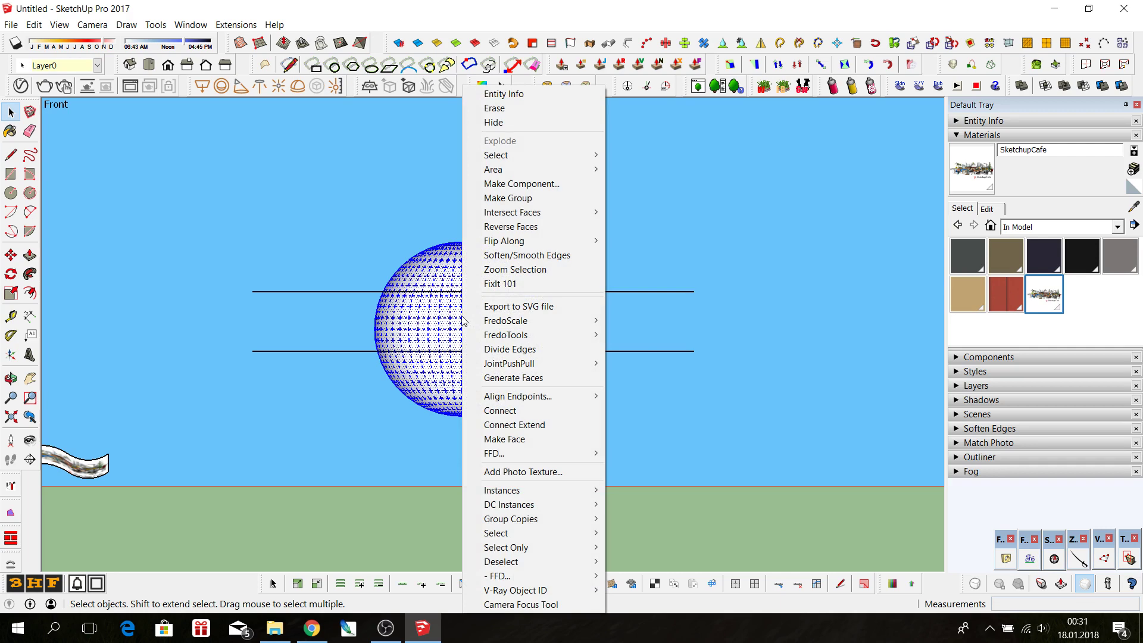
pyautogui.moveTo(512, 213)
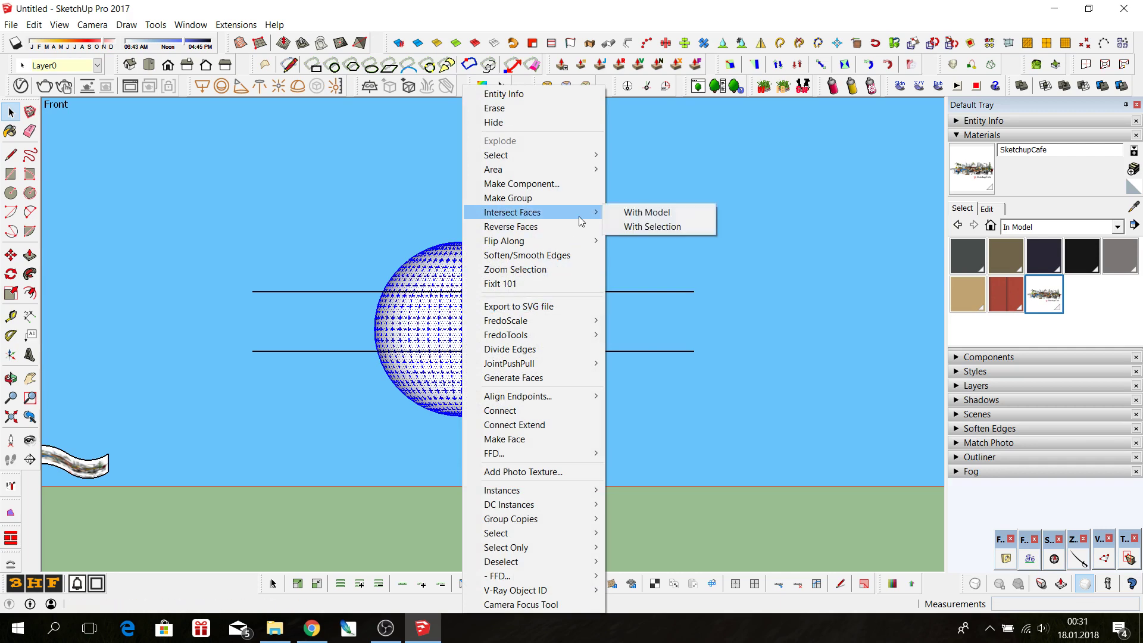
pyautogui.click(655, 215)
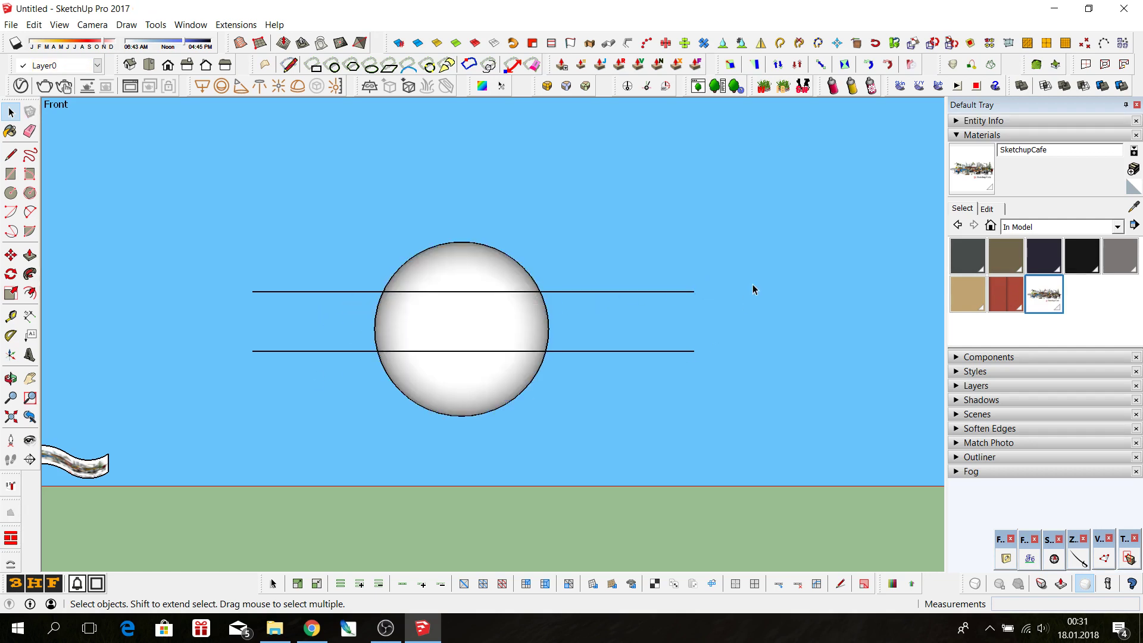
pyautogui.moveTo(751, 249); pyautogui.dragTo(640, 444)
pyautogui.press('Delete')
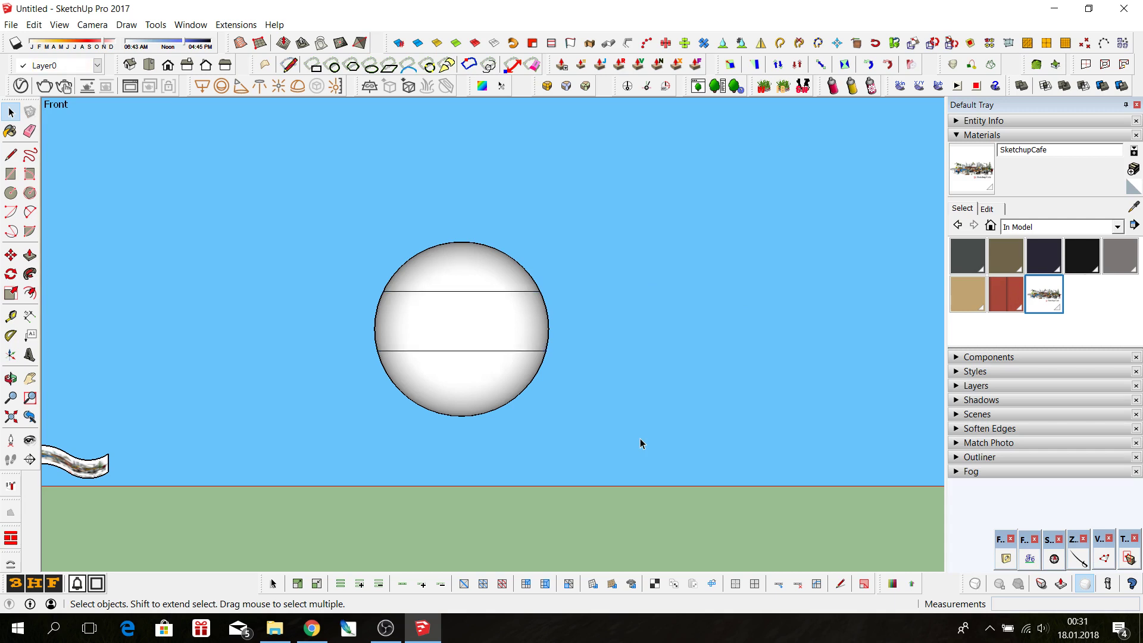
# - Return to perspective and check the band, bottom cap and top cap faces by selecting each
pyautogui.click(92, 25)
pyautogui.click(117, 102)
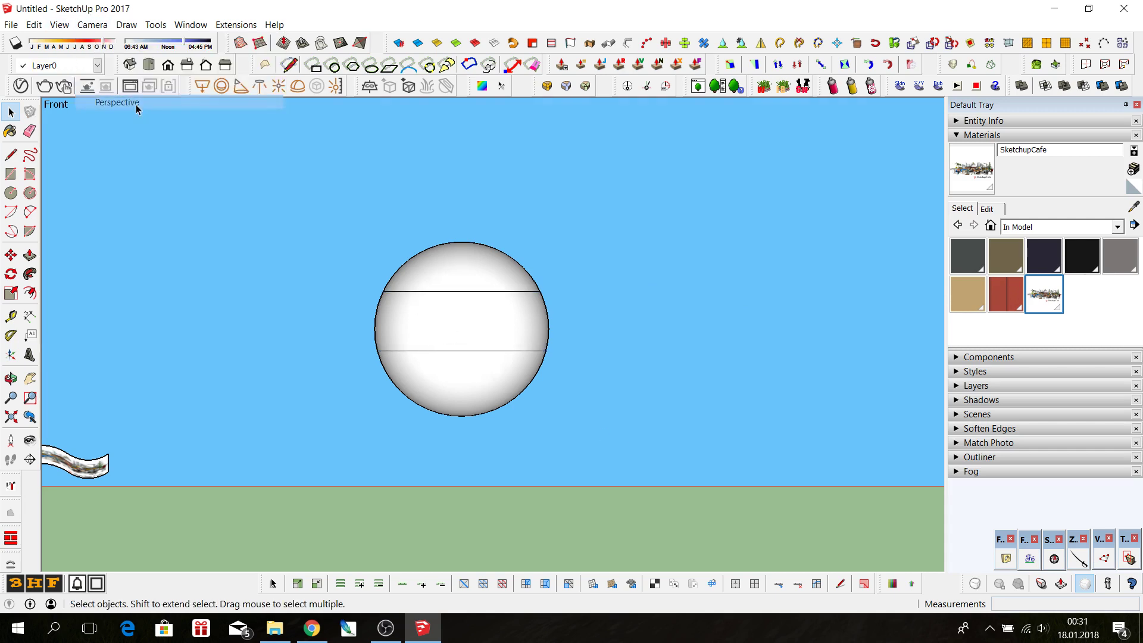
pyautogui.moveTo(474, 316)
pyautogui.mouseDown(button='middle')
pyautogui.moveTo(467, 439)
pyautogui.moveTo(651, 471)
pyautogui.mouseUp(button='middle')
pyautogui.moveTo(652, 471); pyautogui.dragTo(500, 329)
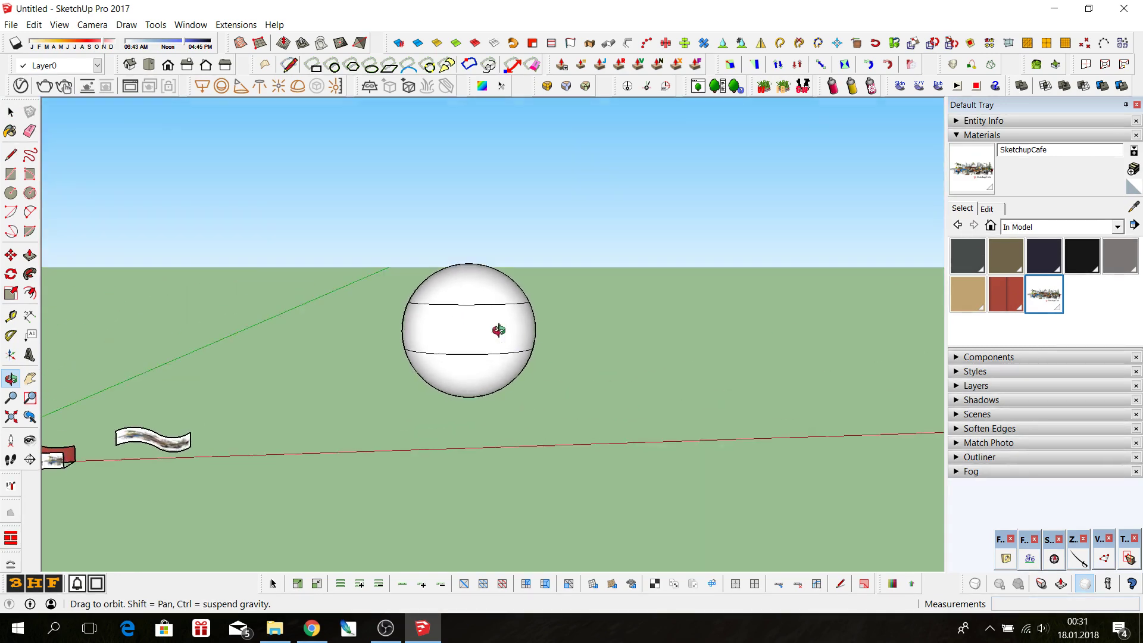
pyautogui.press('space')
pyautogui.click(492, 327)
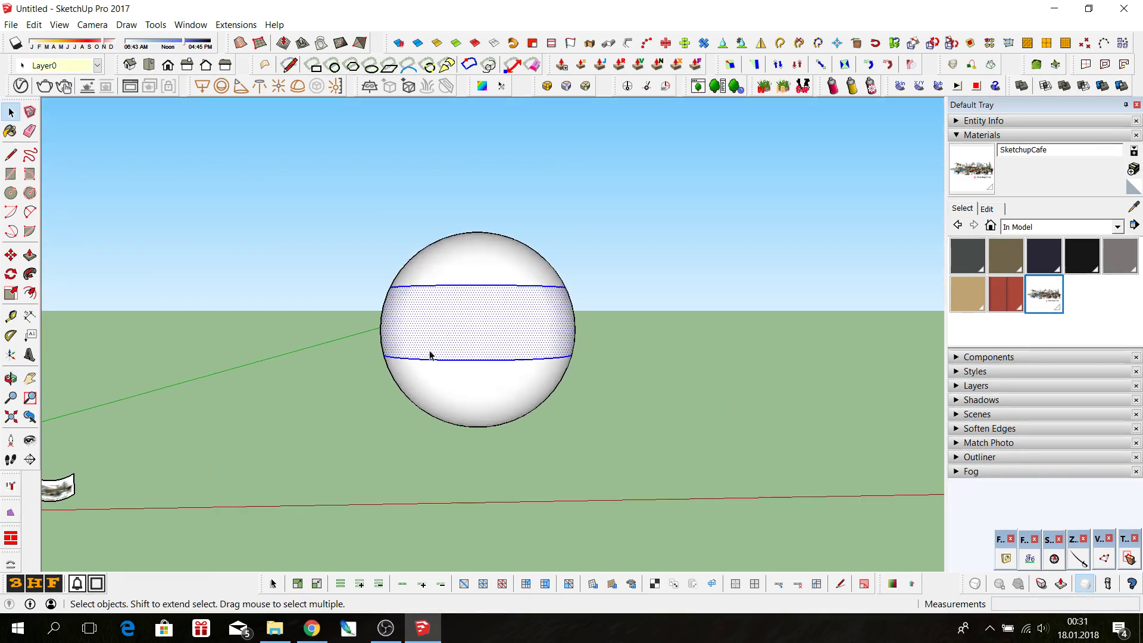
pyautogui.moveTo(429, 355); pyautogui.dragTo(454, 402, button='middle')
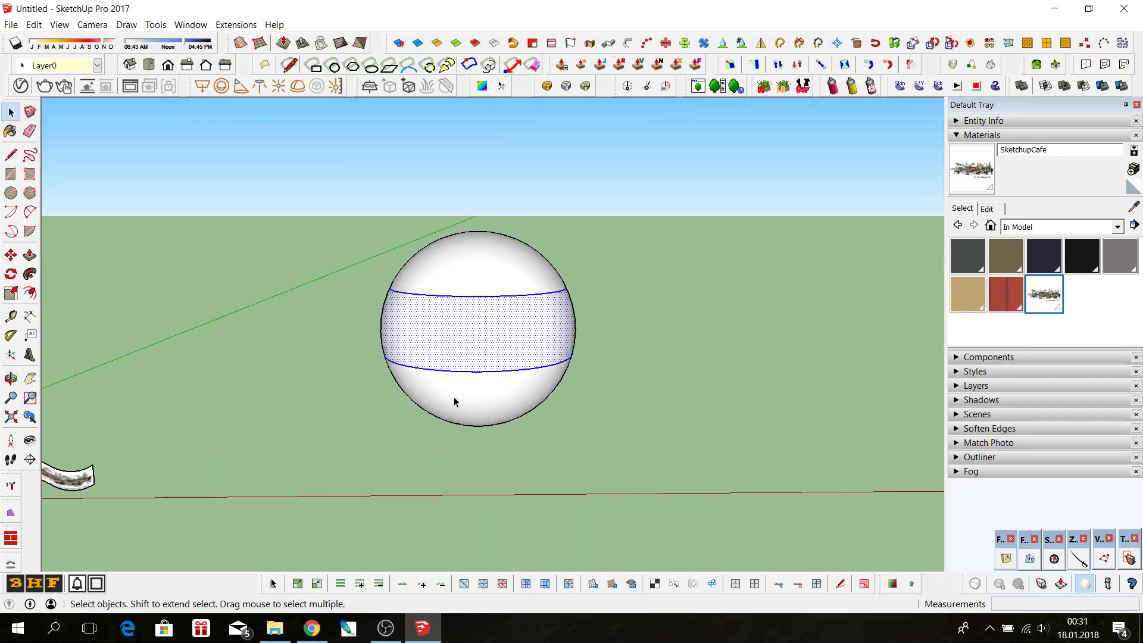
pyautogui.click(458, 402)
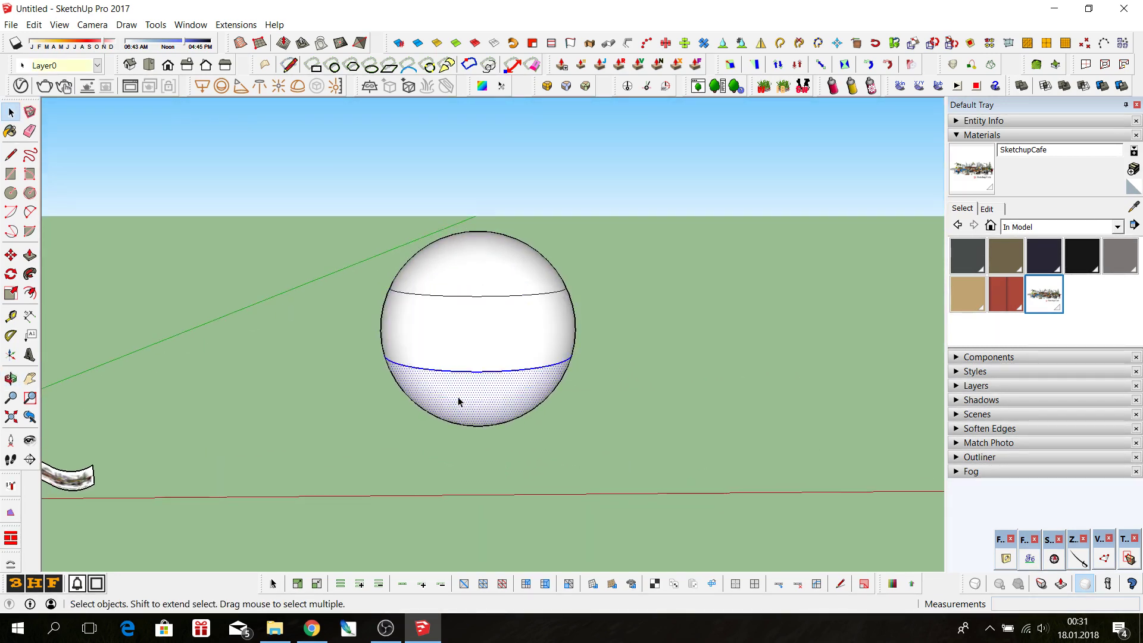
pyautogui.click(488, 275)
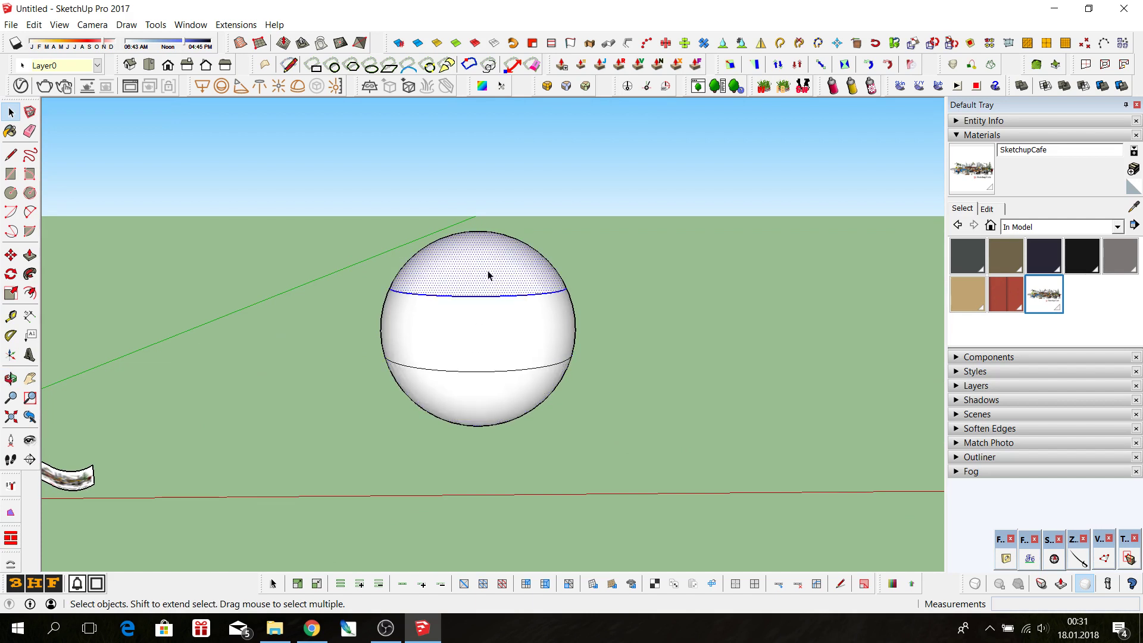
pyautogui.click(626, 343)
# - From Front view, make the middle band face its own group
pyautogui.press('2')
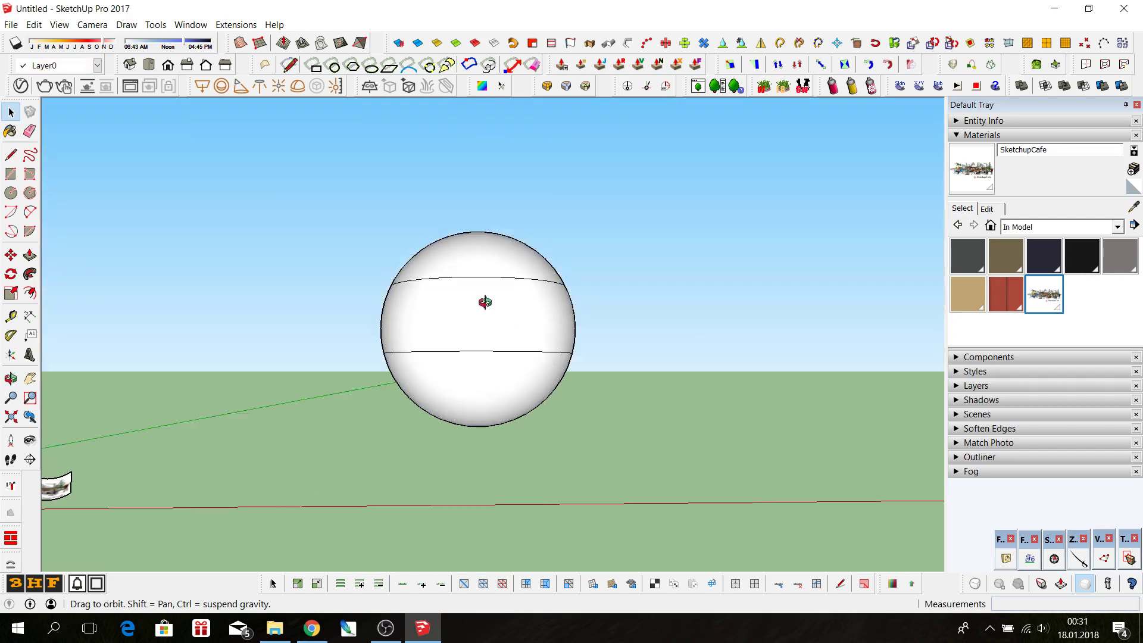
pyautogui.click(486, 330)
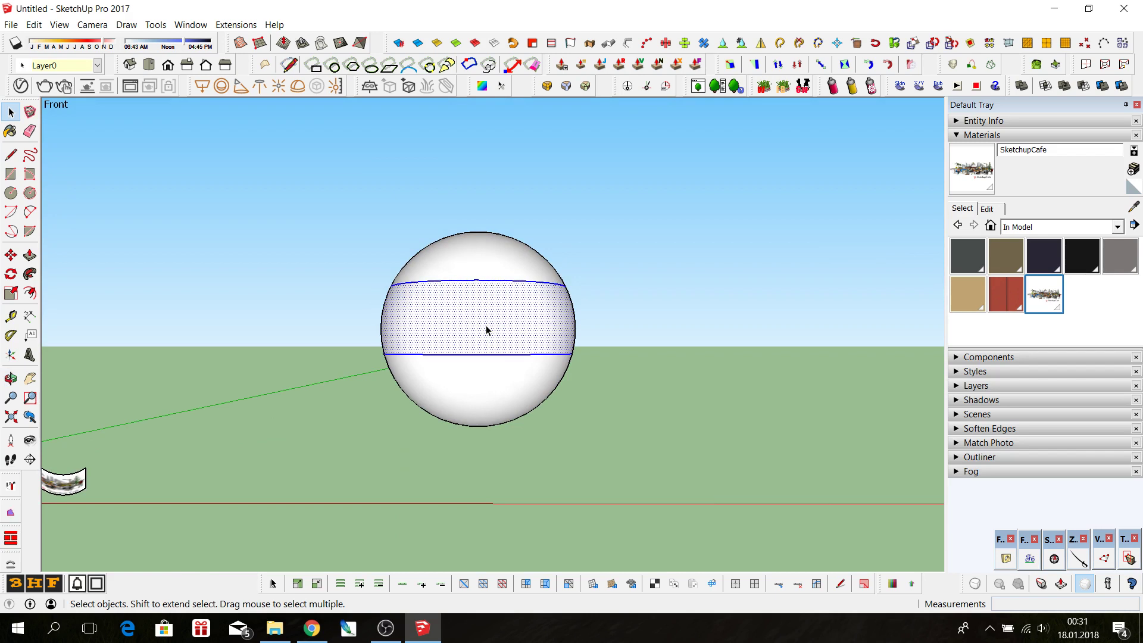
pyautogui.rightClick(487, 330)
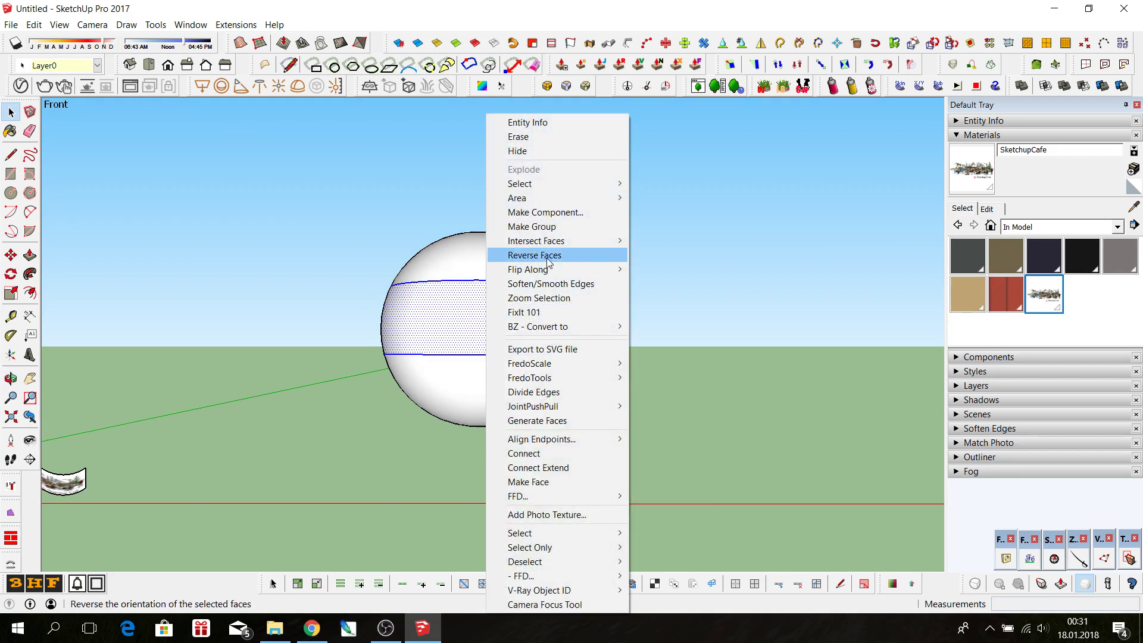
pyautogui.click(549, 231)
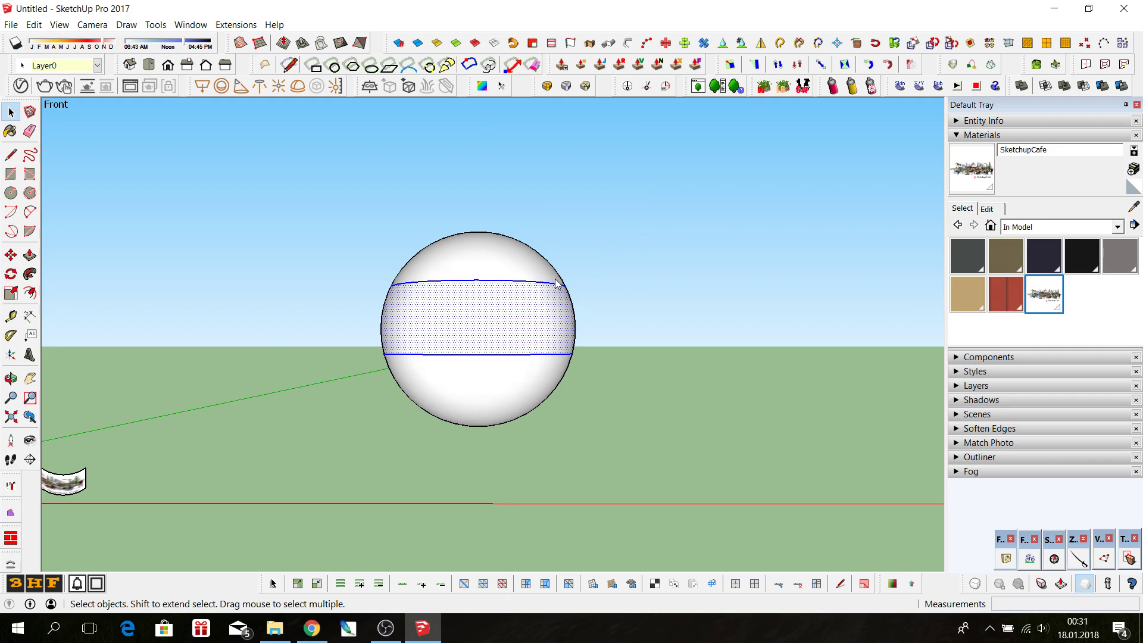
# - Orbit and zoom to an elevated view to check the grouped band
pyautogui.press('o')
pyautogui.moveTo(435, 301)
pyautogui.mouseDown()
pyautogui.moveTo(581, 410)
pyautogui.moveTo(416, 377)
pyautogui.mouseUp()
pyautogui.press('space')
pyautogui.click(712, 388)
pyautogui.moveTo(711, 388)
pyautogui.mouseDown(button='middle')
pyautogui.moveTo(720, 322)
pyautogui.moveTo(497, 351)
pyautogui.mouseUp(button='middle')
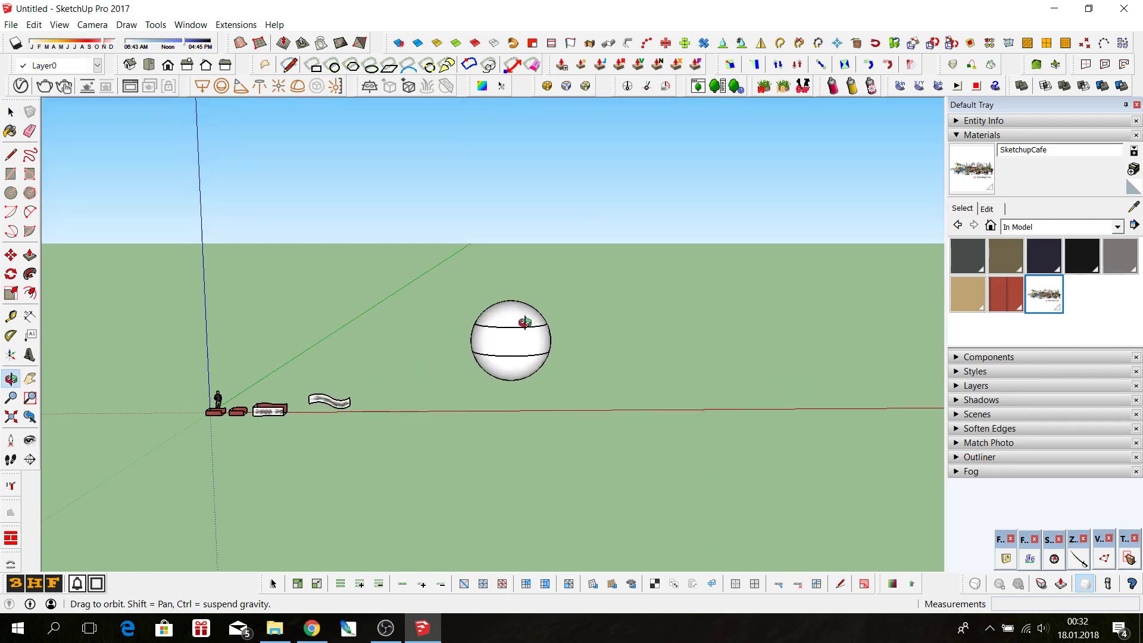
pyautogui.scroll(2, 497, 351)
pyautogui.scroll(2, 494, 353)
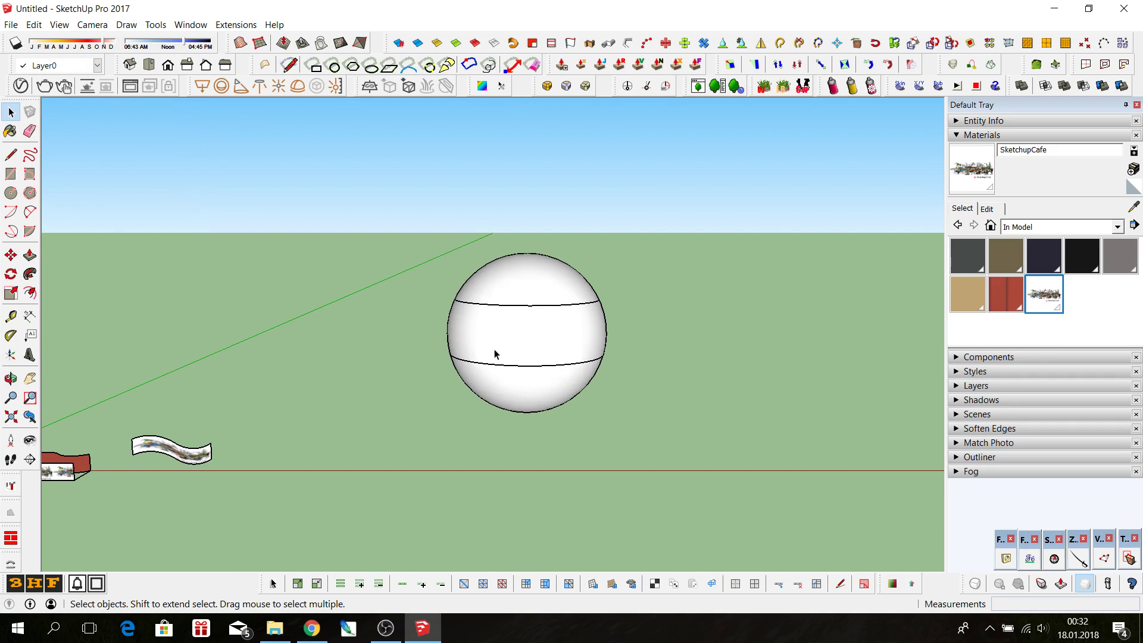
# - Open the band group and paint it with the SketchupCafe material
pyautogui.doubleClick(535, 348)
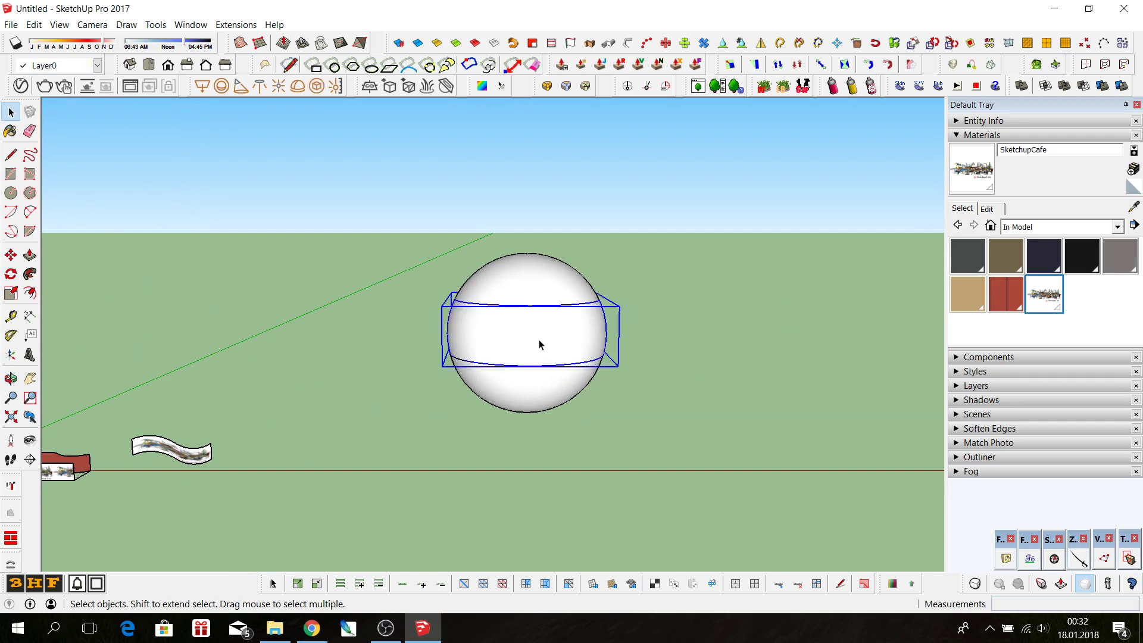
pyautogui.click(983, 179)
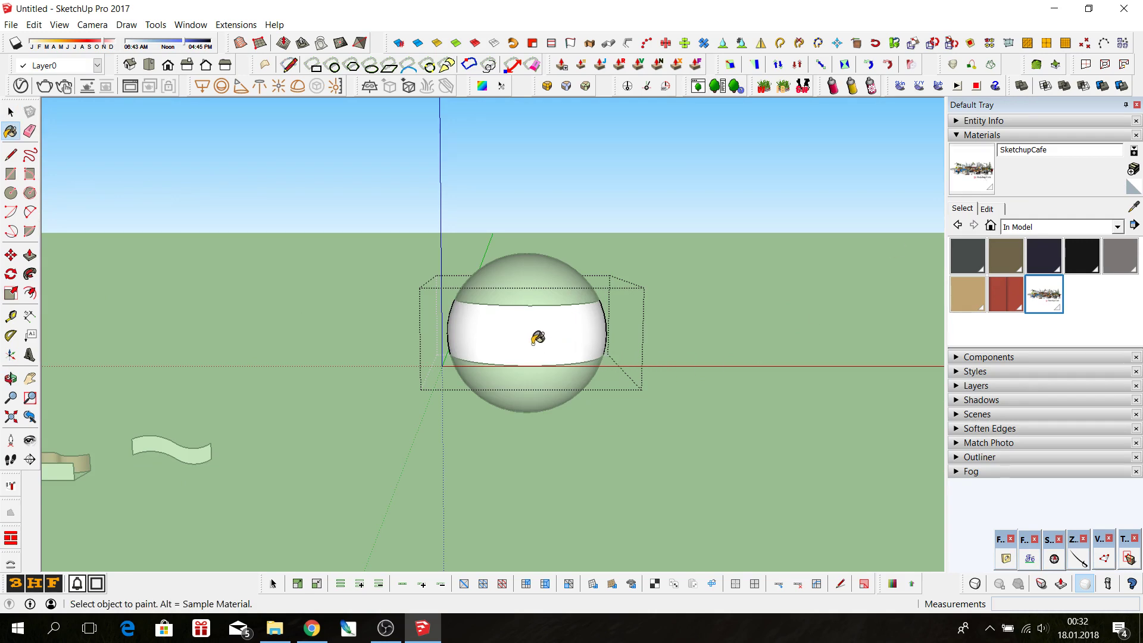
pyautogui.scroll(2, 551, 355)
pyautogui.scroll(3, 536, 358)
pyautogui.scroll(3, 506, 360)
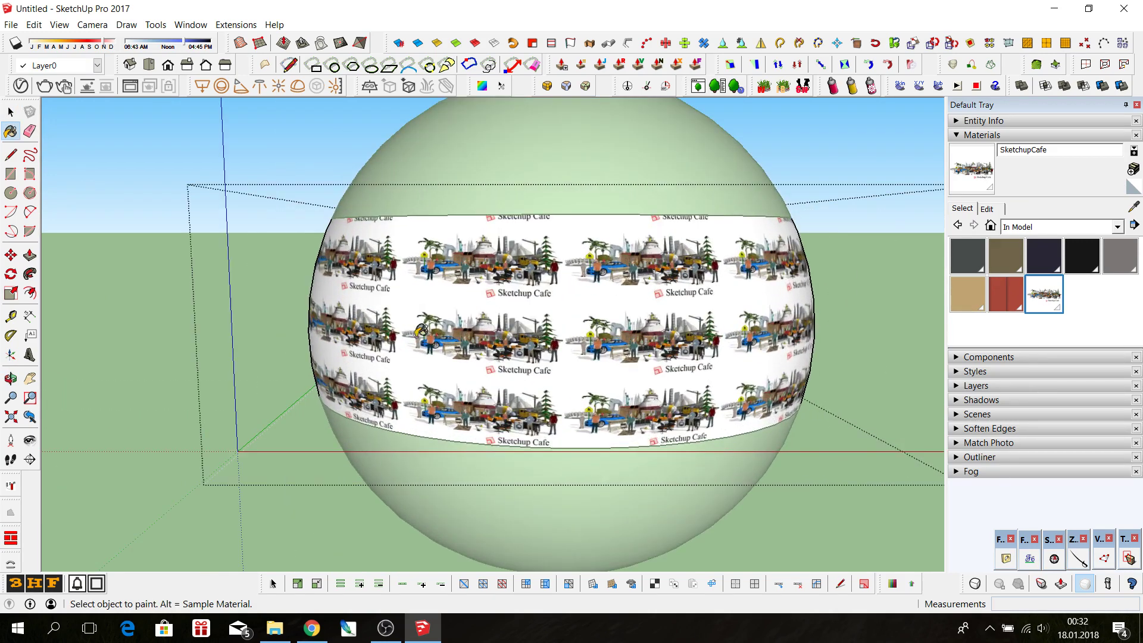
pyautogui.moveTo(494, 360)
pyautogui.mouseDown(button='middle')
pyautogui.moveTo(474, 362)
pyautogui.moveTo(831, 355)
pyautogui.moveTo(449, 375)
pyautogui.moveTo(611, 383)
pyautogui.moveTo(446, 382)
pyautogui.moveTo(405, 381)
pyautogui.moveTo(804, 375)
pyautogui.moveTo(243, 365)
pyautogui.moveTo(224, 326)
pyautogui.moveTo(573, 332)
pyautogui.moveTo(628, 349)
pyautogui.moveTo(560, 360)
pyautogui.moveTo(199, 350)
pyautogui.moveTo(821, 364)
pyautogui.mouseUp(button='middle')
# - Zoom and orbit around the sphere to inspect the textured band
pyautogui.scroll(-3, 243, 366)
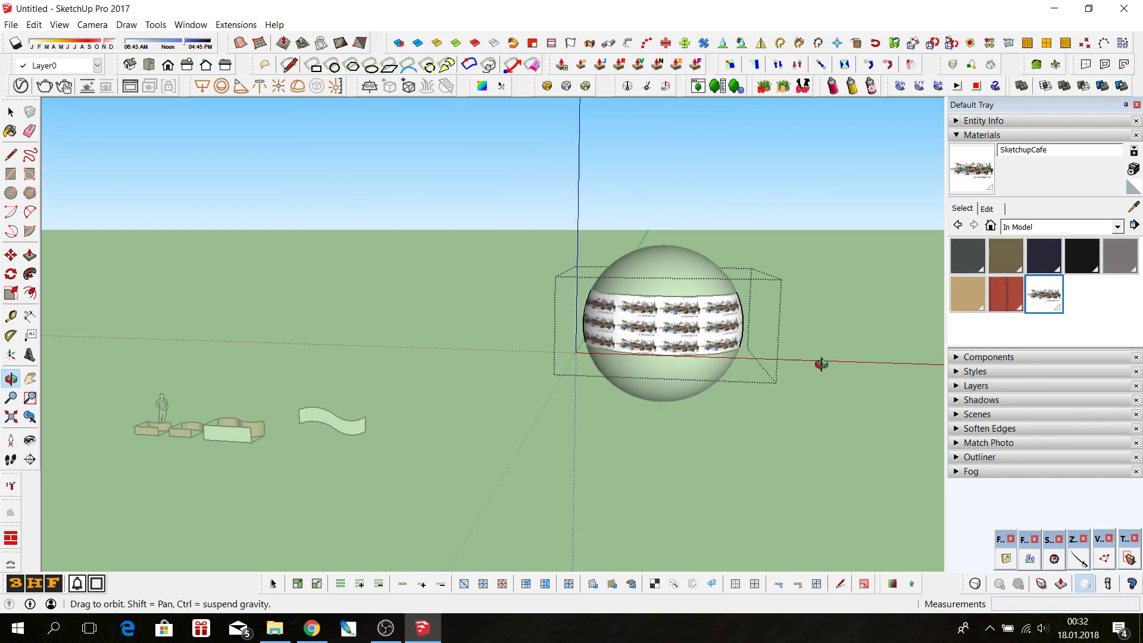
pyautogui.scroll(2, 698, 334)
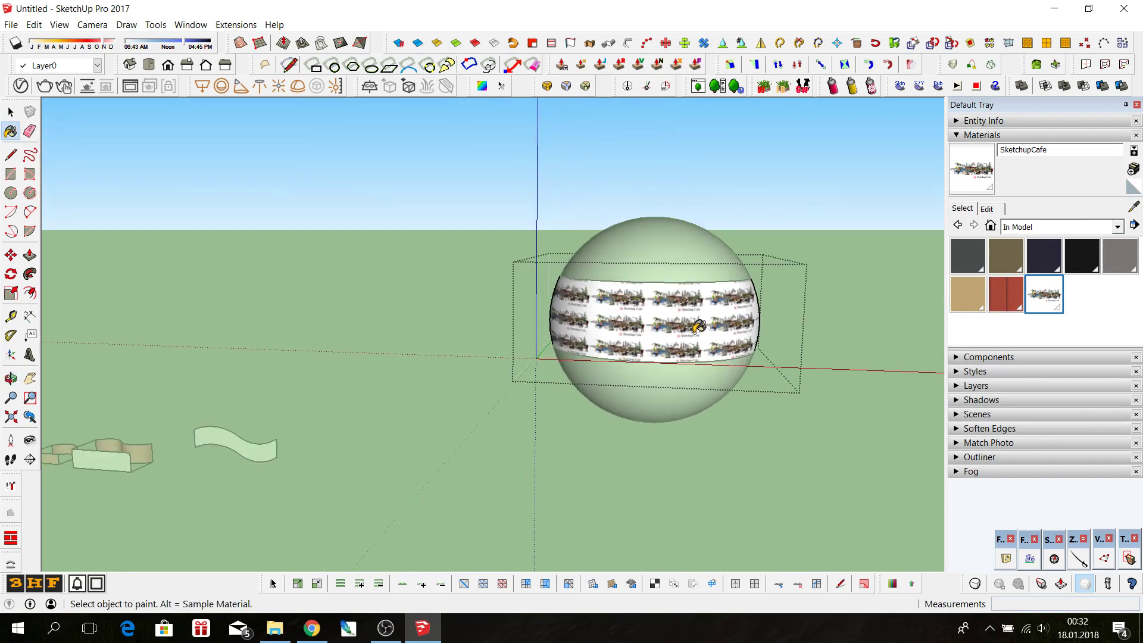
pyautogui.scroll(2, 697, 332)
pyautogui.scroll(3, 698, 329)
pyautogui.moveTo(667, 336)
pyautogui.mouseDown(button='middle')
pyautogui.moveTo(783, 334)
pyautogui.moveTo(433, 316)
pyautogui.mouseUp(button='middle')
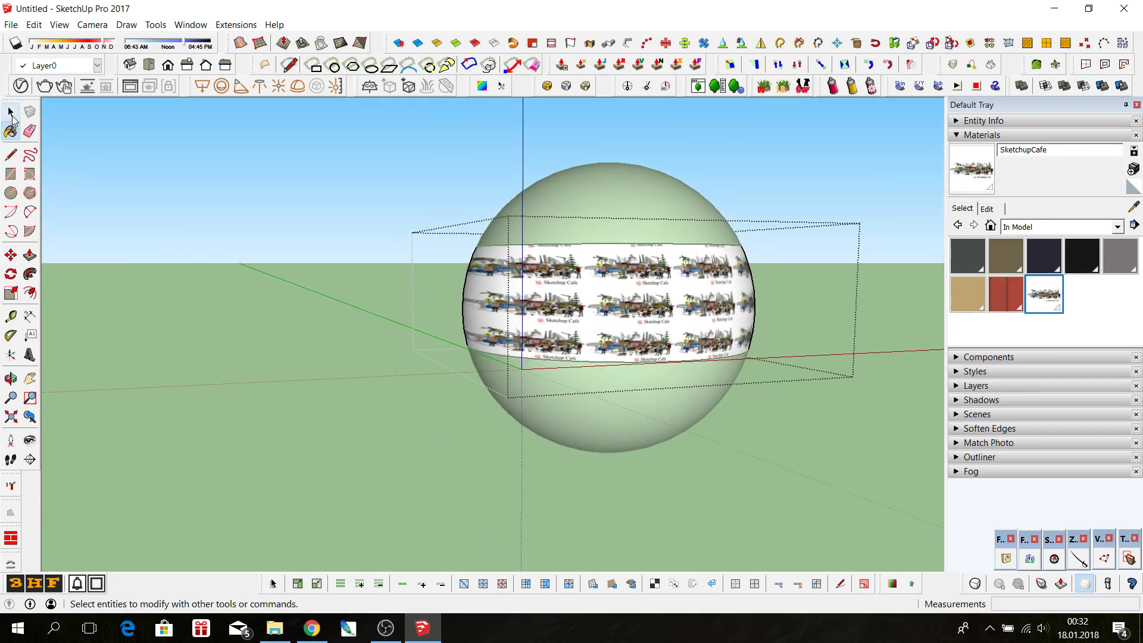
pyautogui.moveTo(505, 326)
pyautogui.mouseDown(button='middle')
pyautogui.moveTo(794, 327)
pyautogui.moveTo(466, 320)
pyautogui.mouseUp(button='middle')
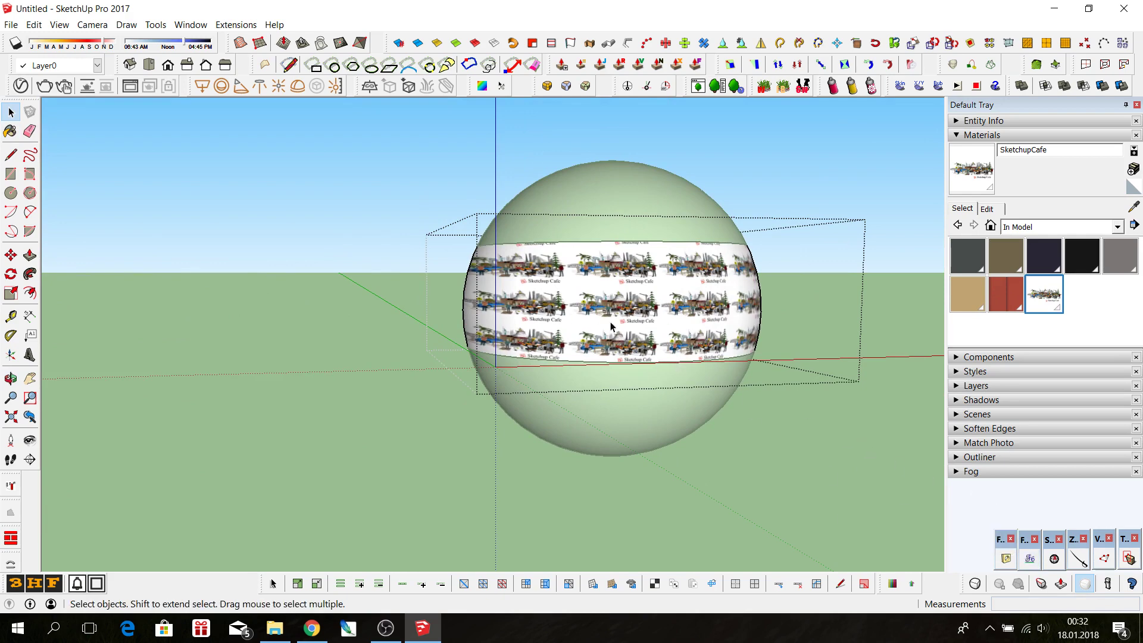
pyautogui.scroll(1, 628, 322)
pyautogui.scroll(1, 627, 322)
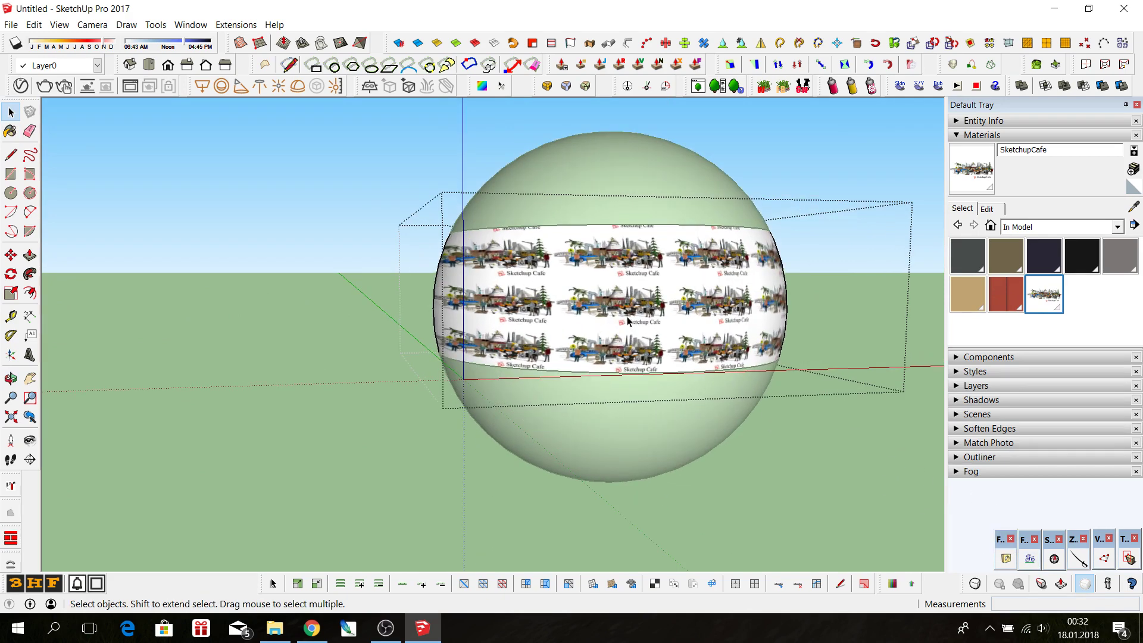
pyautogui.scroll(2, 626, 320)
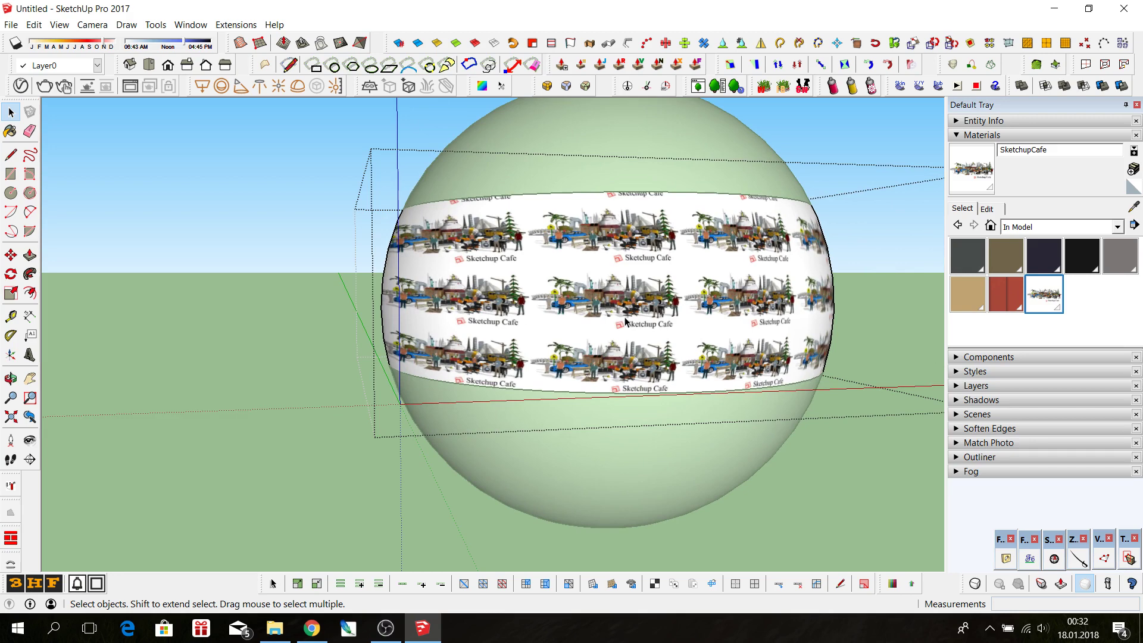
pyautogui.scroll(-2, 433, 339)
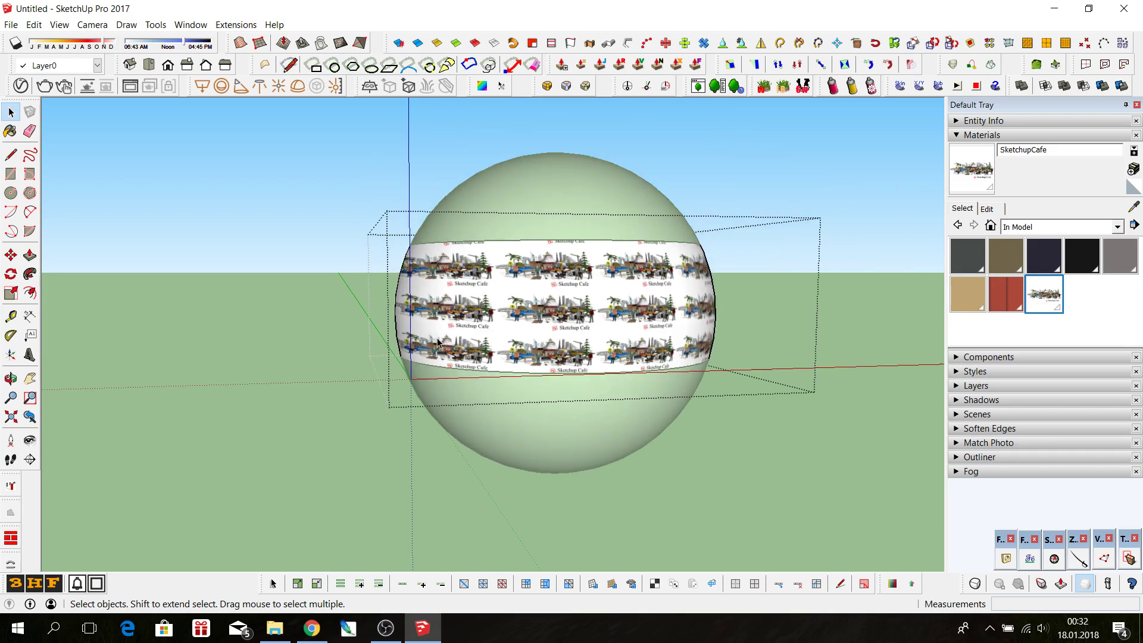
# - Select the textured band and bring up the FredoTools plugin list
pyautogui.click(522, 325)
pyautogui.scroll(2, 479, 310)
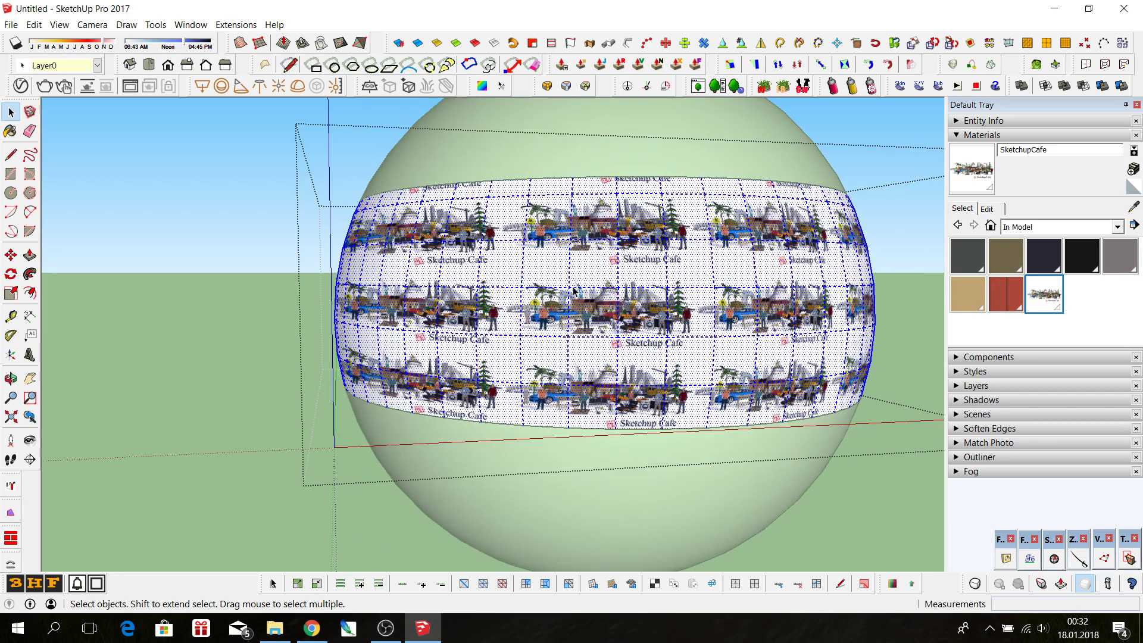
pyautogui.click(1033, 561)
# - Apply ThruPaint in QuadMesh mode so the SketchupCafe image follows the band's mesh
pyautogui.click(151, 503)
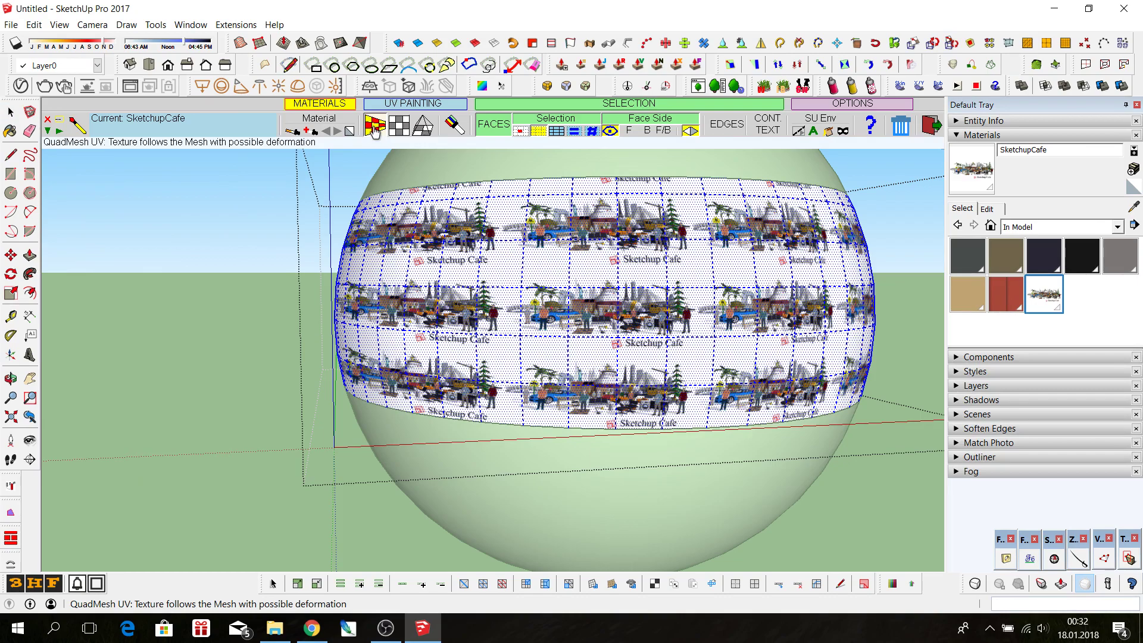
pyautogui.scroll(3, 479, 410)
pyautogui.scroll(3, 470, 393)
pyautogui.click(446, 398)
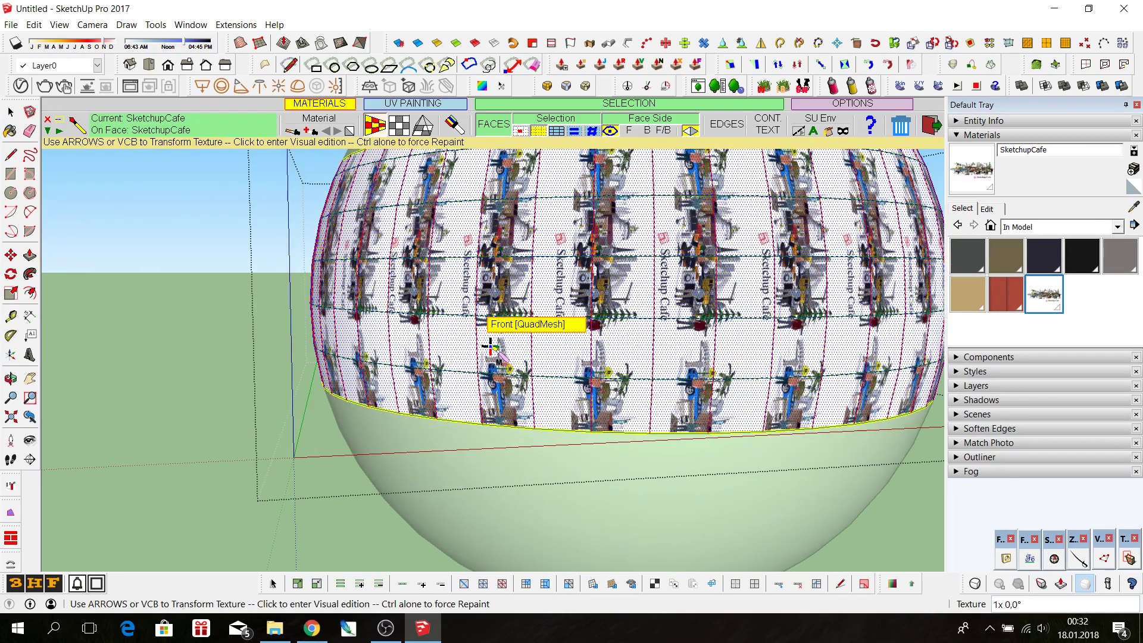
pyautogui.scroll(-3, 460, 367)
pyautogui.scroll(-2, 460, 367)
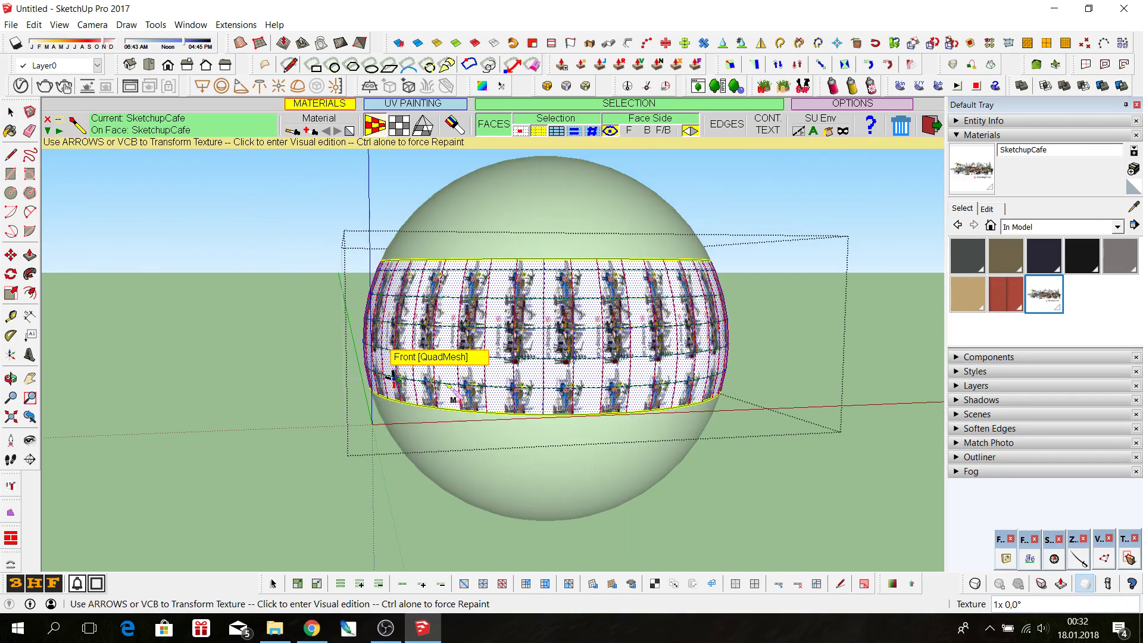
# - In ThruPaint Visual edition, drag the Translation handle to reposition the band texture
pyautogui.moveTo(452, 363)
pyautogui.mouseDown(button='middle')
pyautogui.moveTo(785, 384)
pyautogui.moveTo(938, 365)
pyautogui.mouseUp(button='middle')
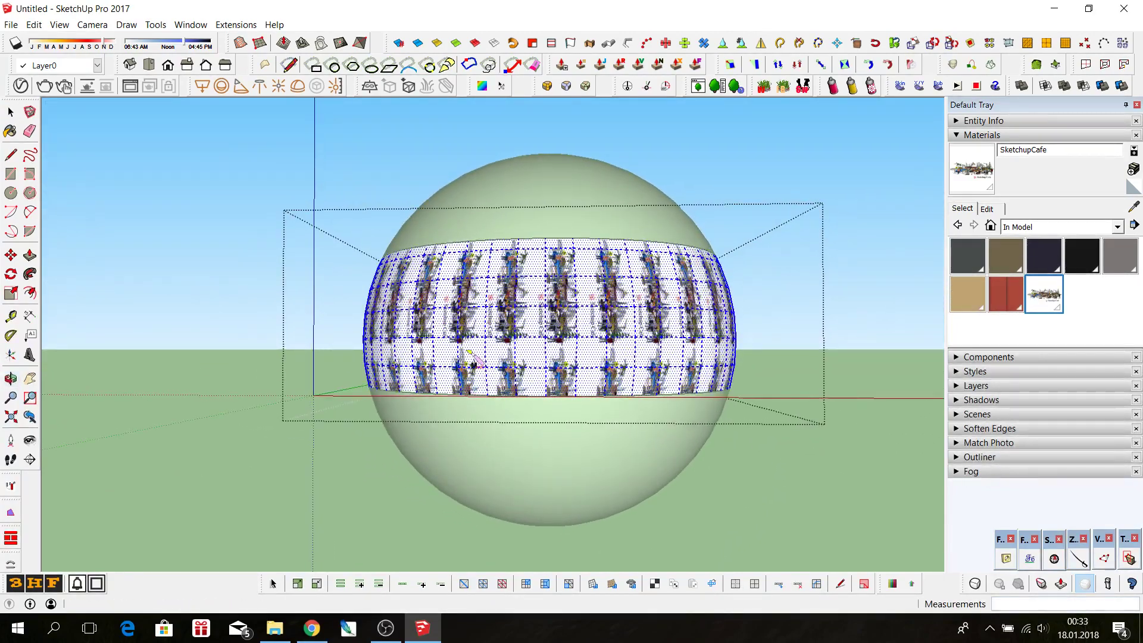
pyautogui.scroll(3, 470, 364)
pyautogui.scroll(2, 470, 364)
pyautogui.scroll(2, 474, 367)
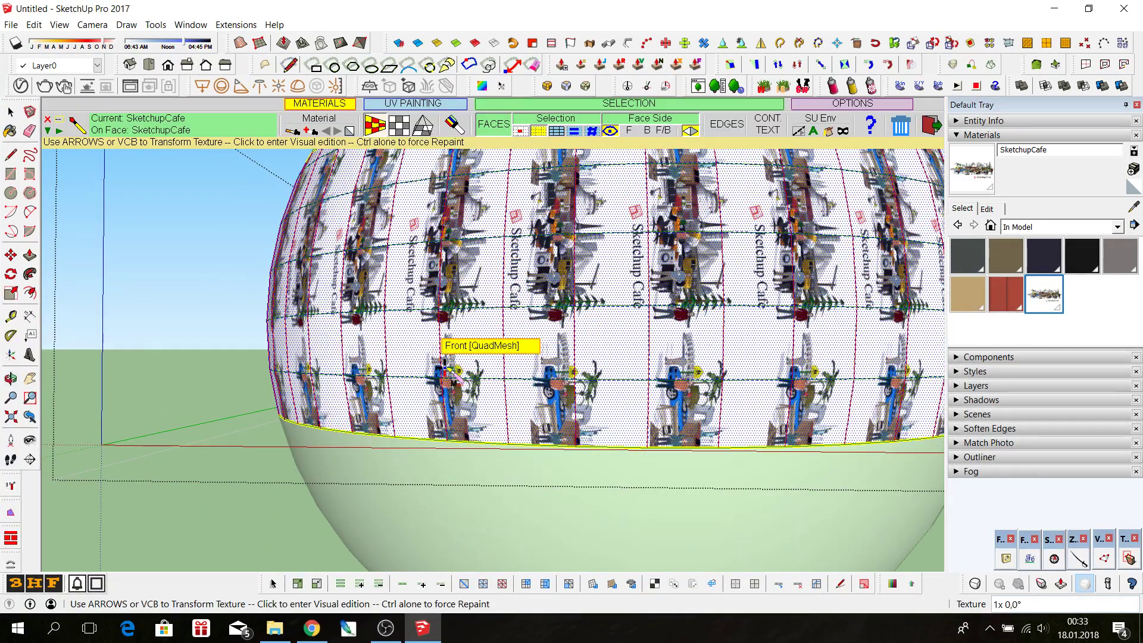
pyautogui.scroll(1, 475, 365)
pyautogui.scroll(-1, 437, 384)
pyautogui.click(460, 351)
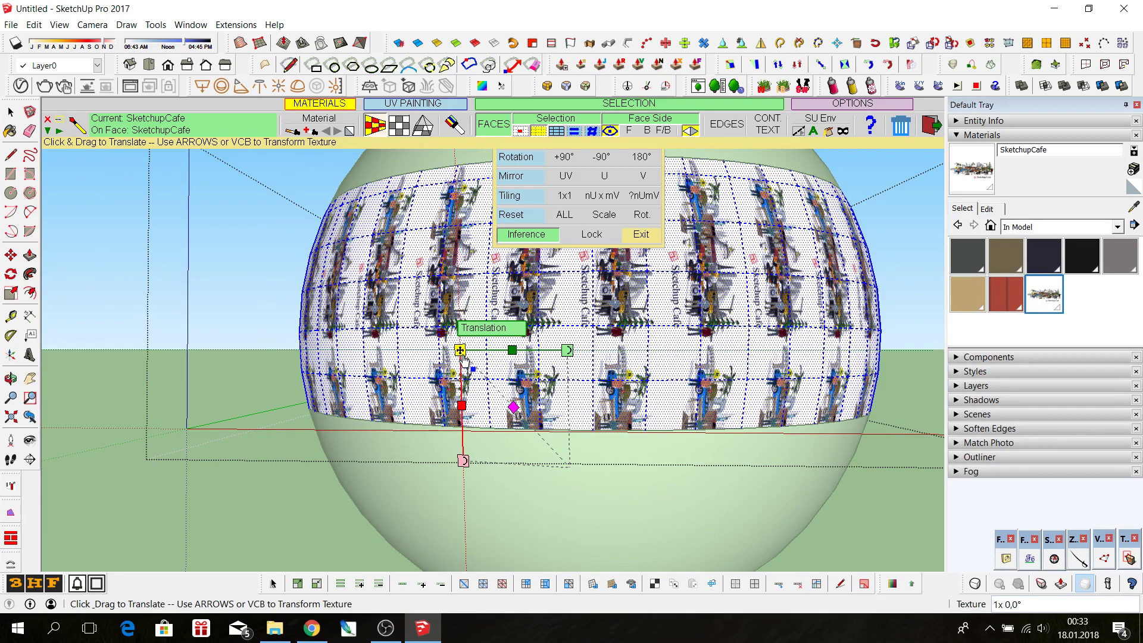
pyautogui.moveTo(462, 351)
pyautogui.mouseDown()
pyautogui.moveTo(503, 408)
pyautogui.moveTo(444, 426)
pyautogui.mouseUp()
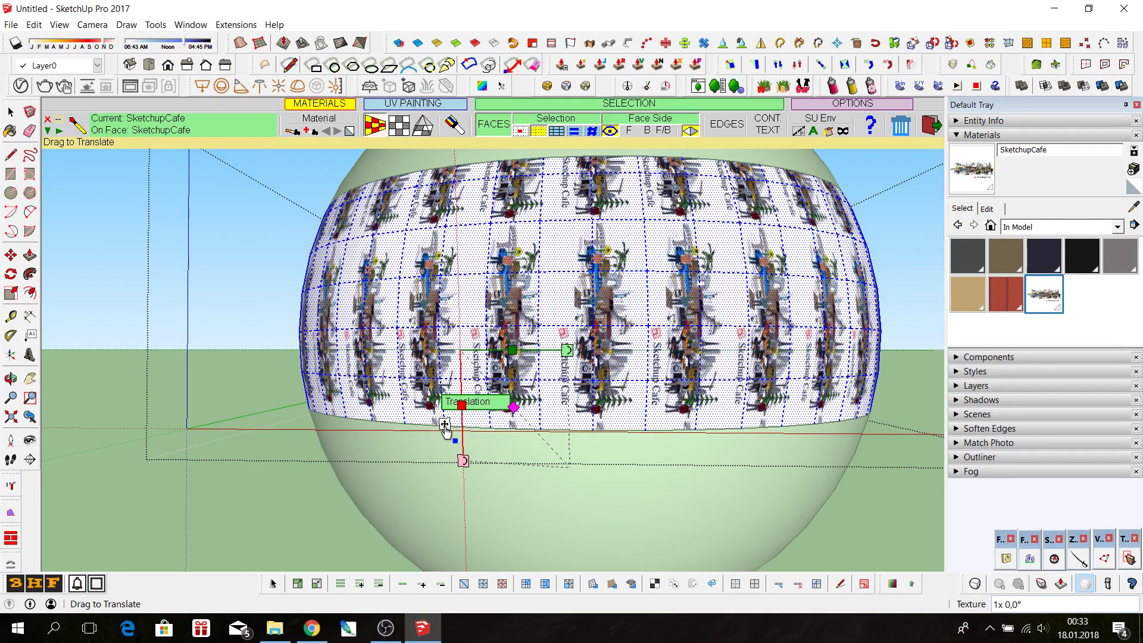
pyautogui.moveTo(444, 424); pyautogui.dragTo(452, 405)
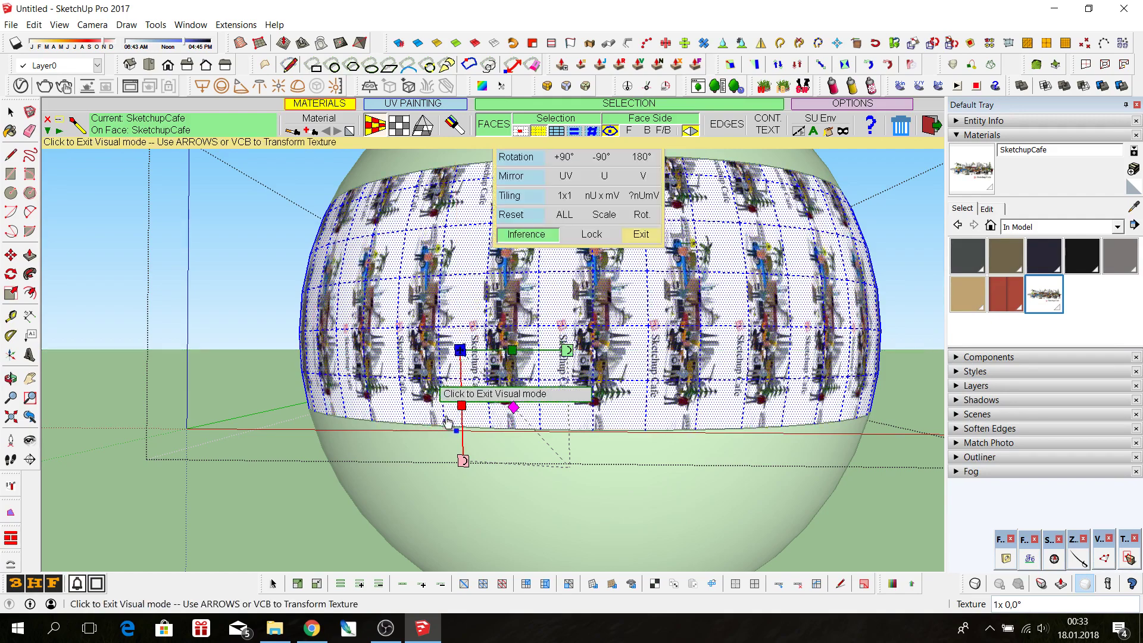
pyautogui.scroll(2, 416, 374)
pyautogui.scroll(1, 416, 373)
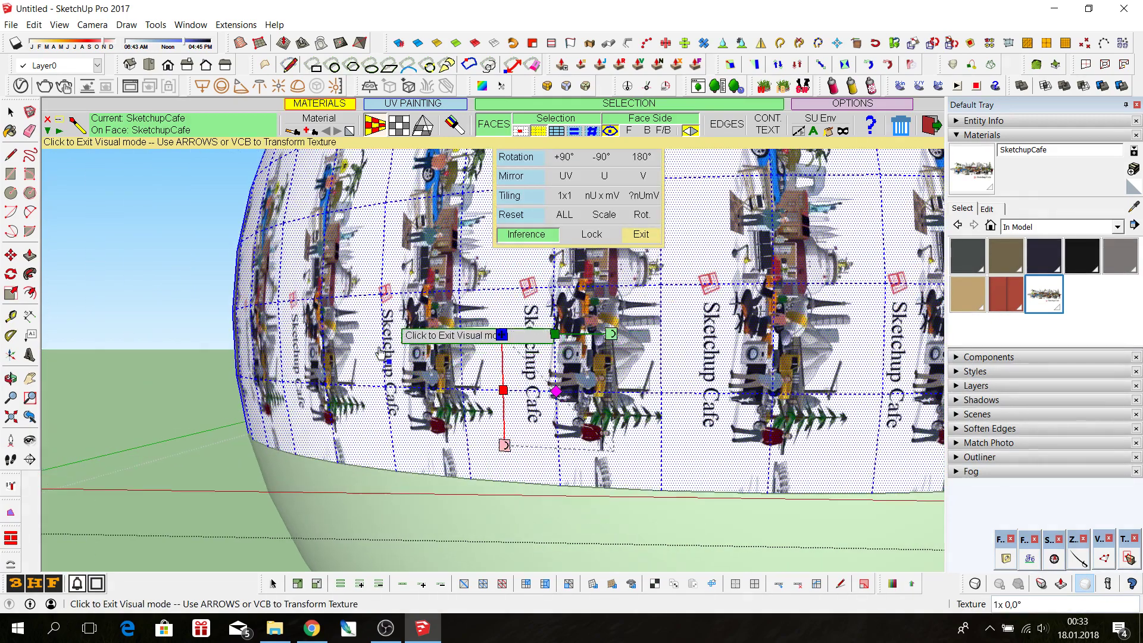
# - Rotate the band texture -90° then 180° so the Sketchup Cafe text reads upright
pyautogui.rightClick(426, 334)
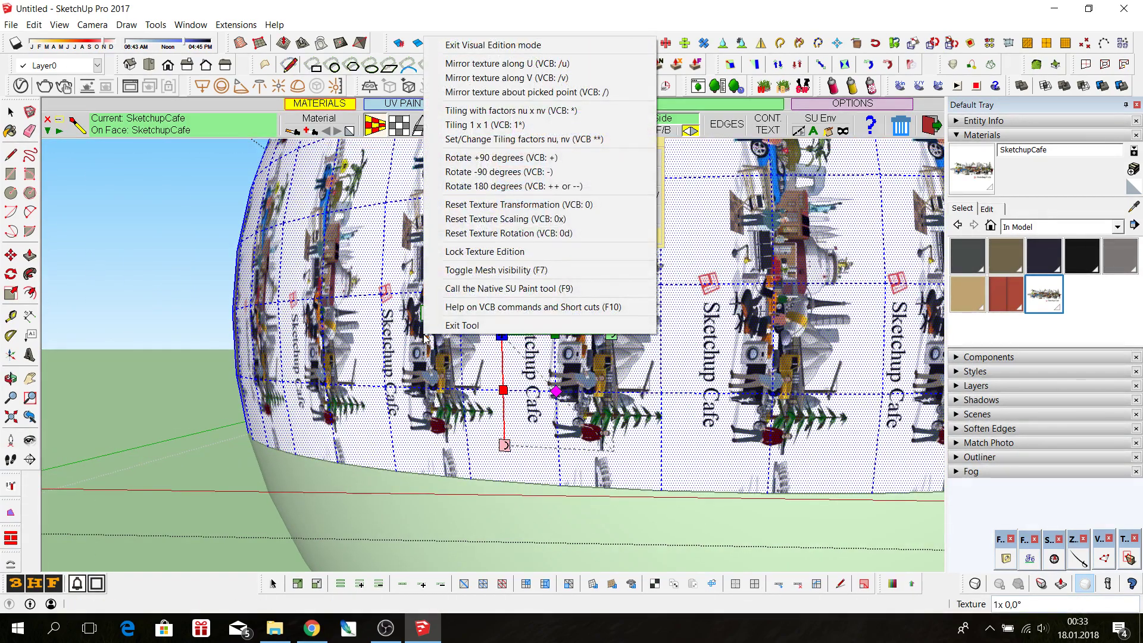
pyautogui.click(506, 169)
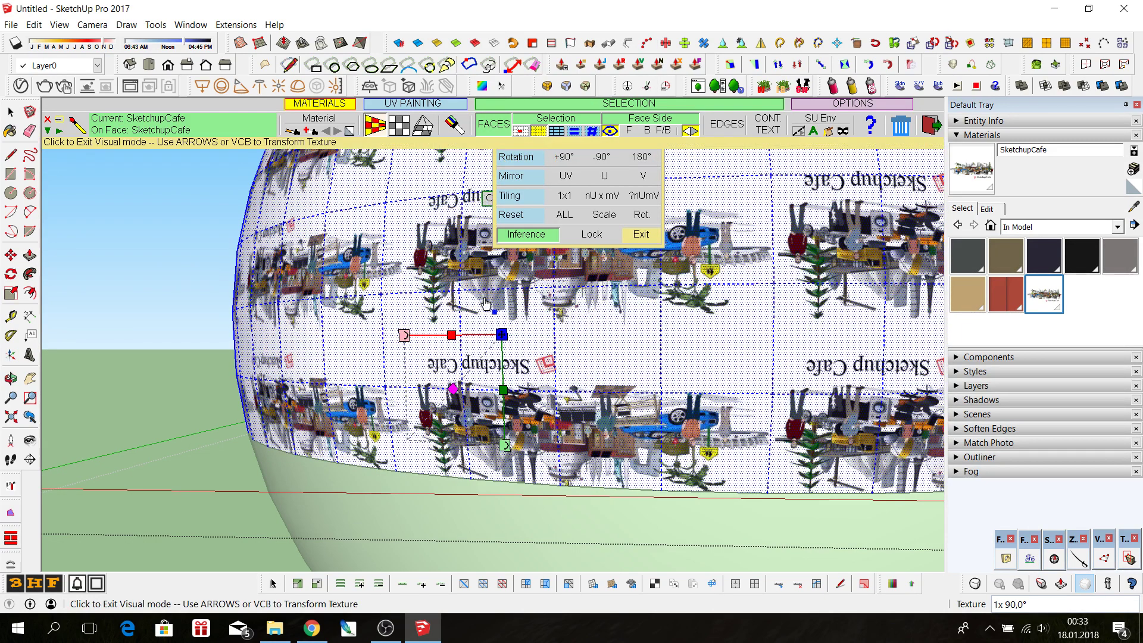
pyautogui.scroll(-1, 476, 312)
pyautogui.scroll(1, 464, 330)
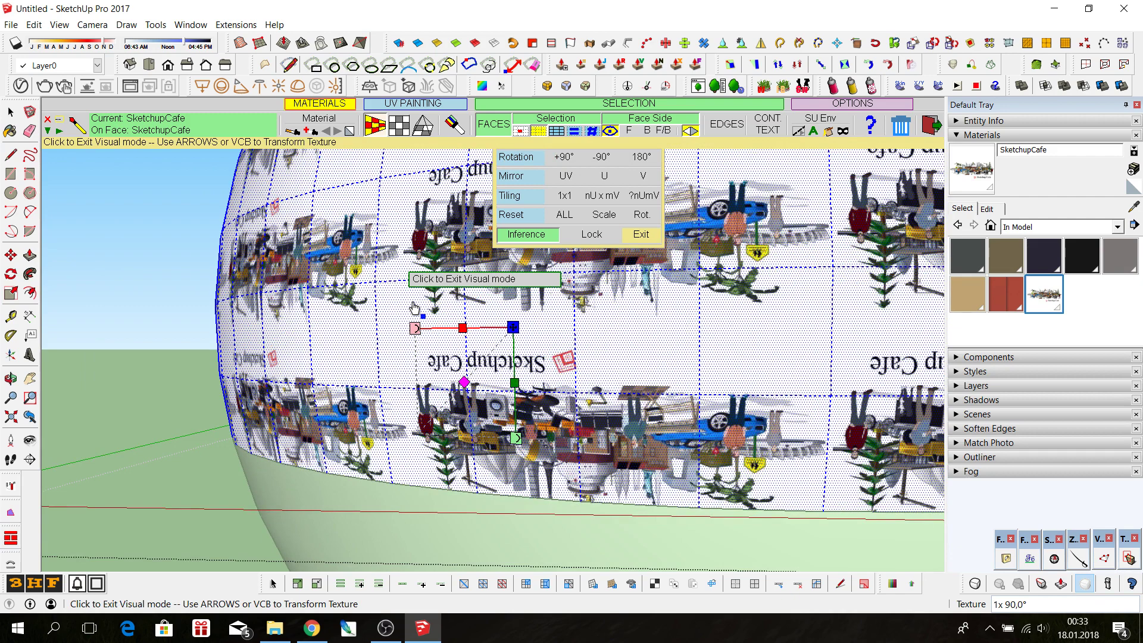
pyautogui.rightClick(363, 337)
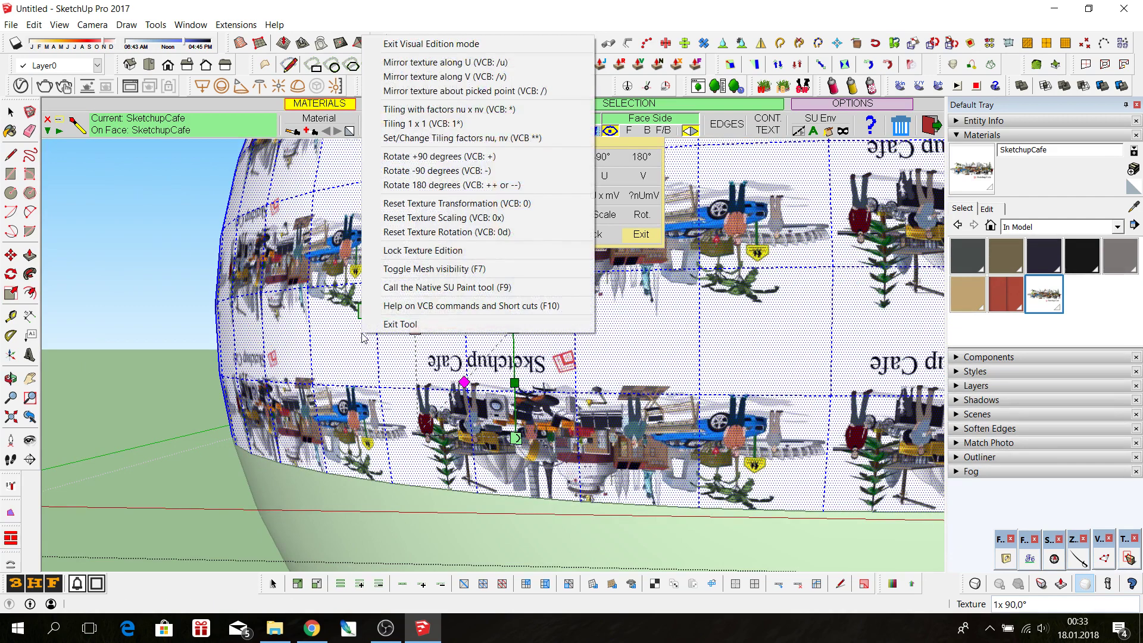
pyautogui.click(464, 185)
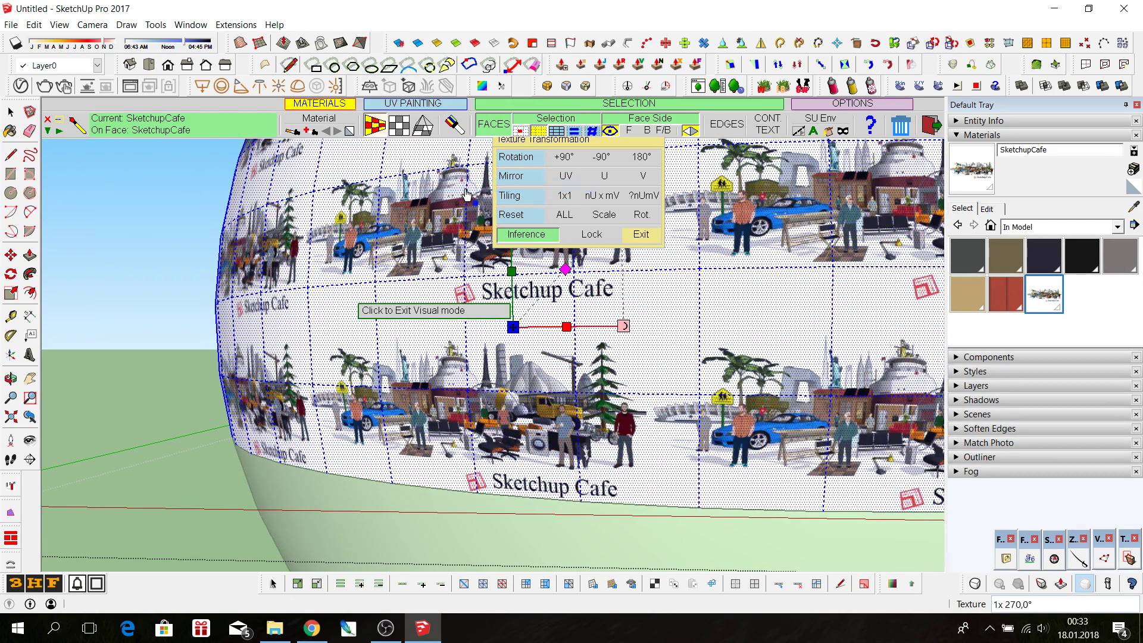
pyautogui.scroll(-2, 529, 363)
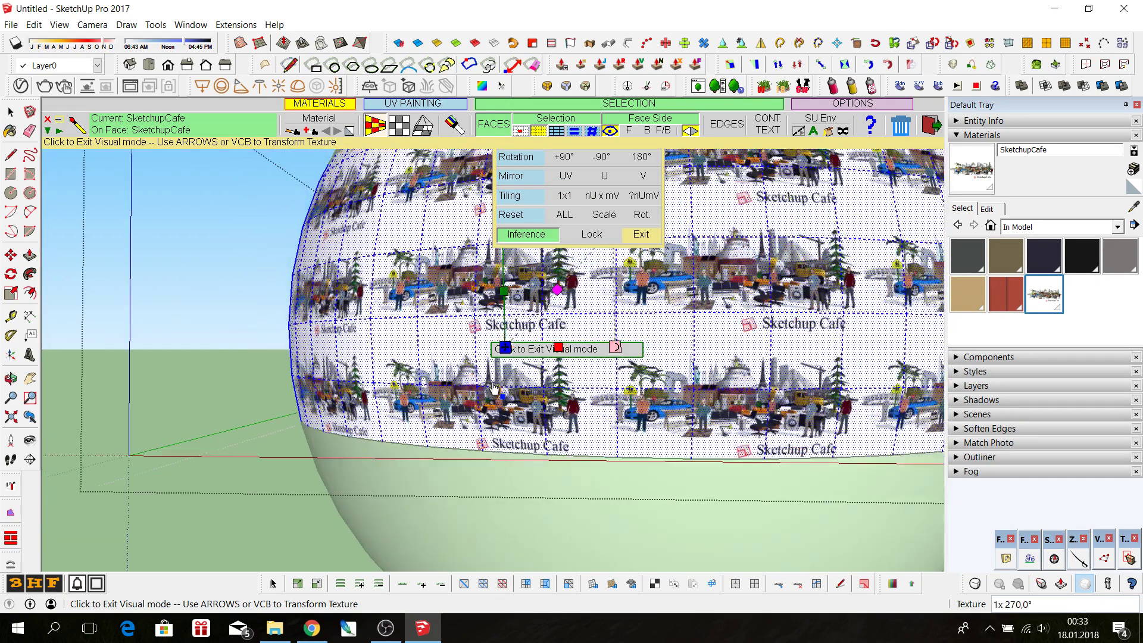
pyautogui.scroll(-1, 538, 441)
pyautogui.scroll(2, 537, 441)
pyautogui.scroll(2, 537, 441)
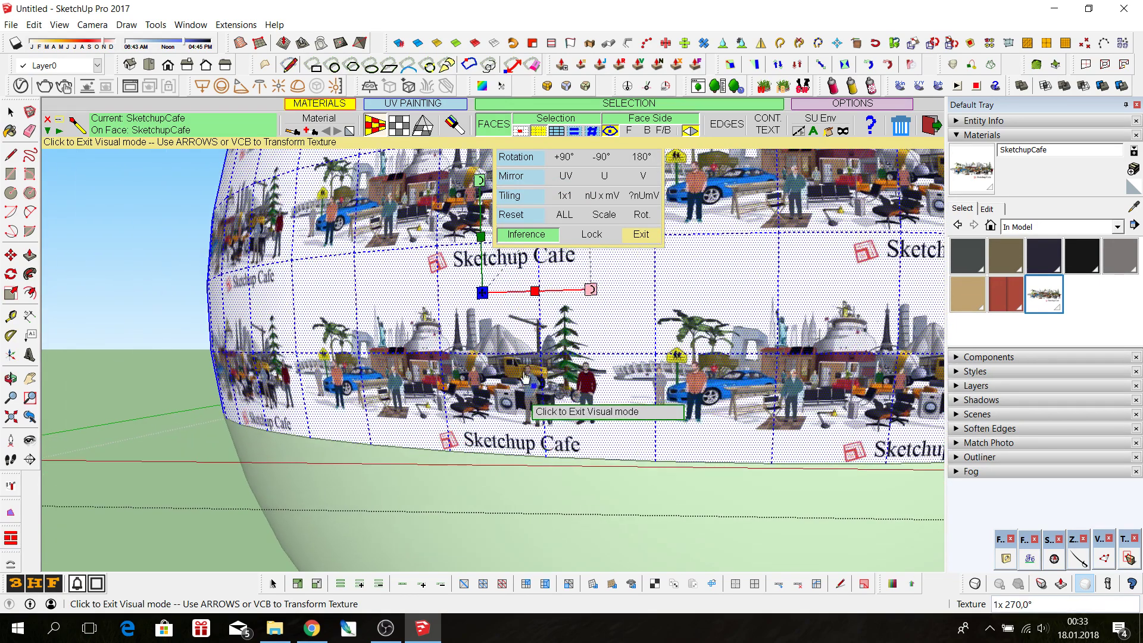
pyautogui.scroll(-2, 377, 462)
pyautogui.scroll(-3, 377, 461)
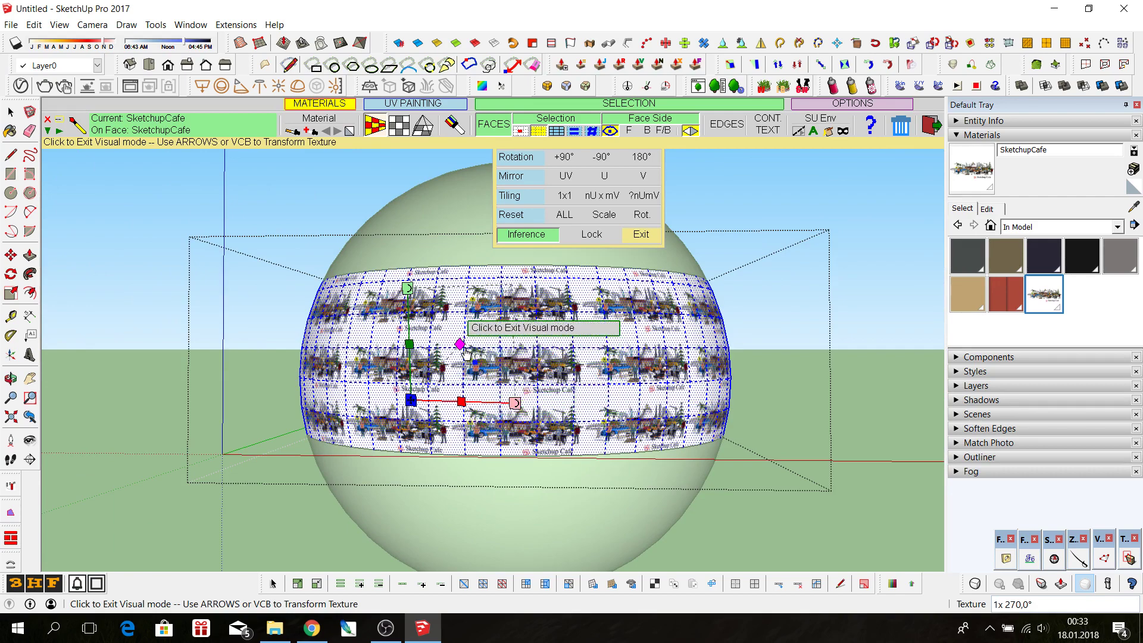
# - Scale the texture up uniformly to about 3.4x and shift it down on the band
pyautogui.moveTo(461, 347); pyautogui.dragTo(498, 315)
pyautogui.moveTo(411, 402); pyautogui.dragTo(416, 441)
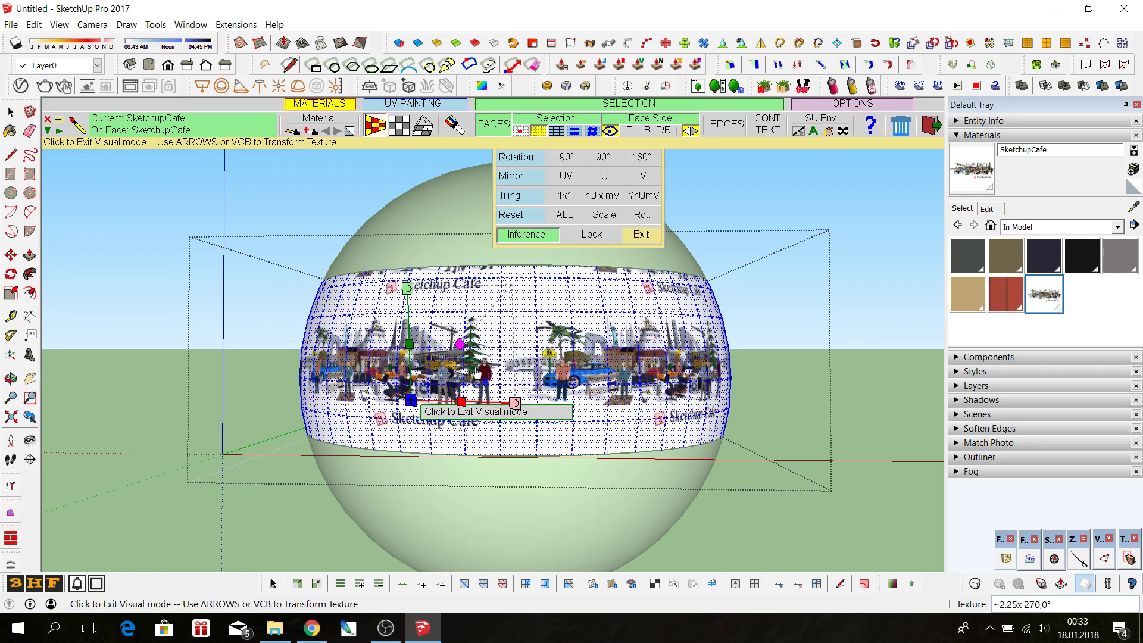
pyautogui.moveTo(464, 354); pyautogui.dragTo(474, 336)
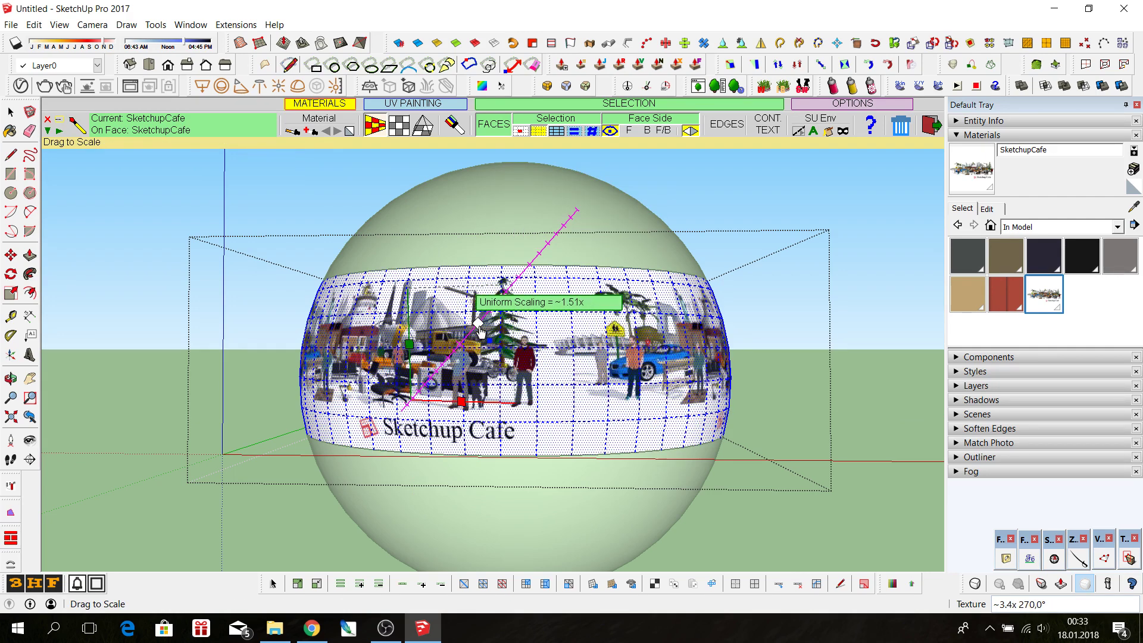
pyautogui.moveTo(480, 331); pyautogui.dragTo(461, 348)
# - Orbit around the sphere to check the upright Sketchup Cafe lettering from several sides
pyautogui.moveTo(410, 430); pyautogui.dragTo(825, 411, button='middle')
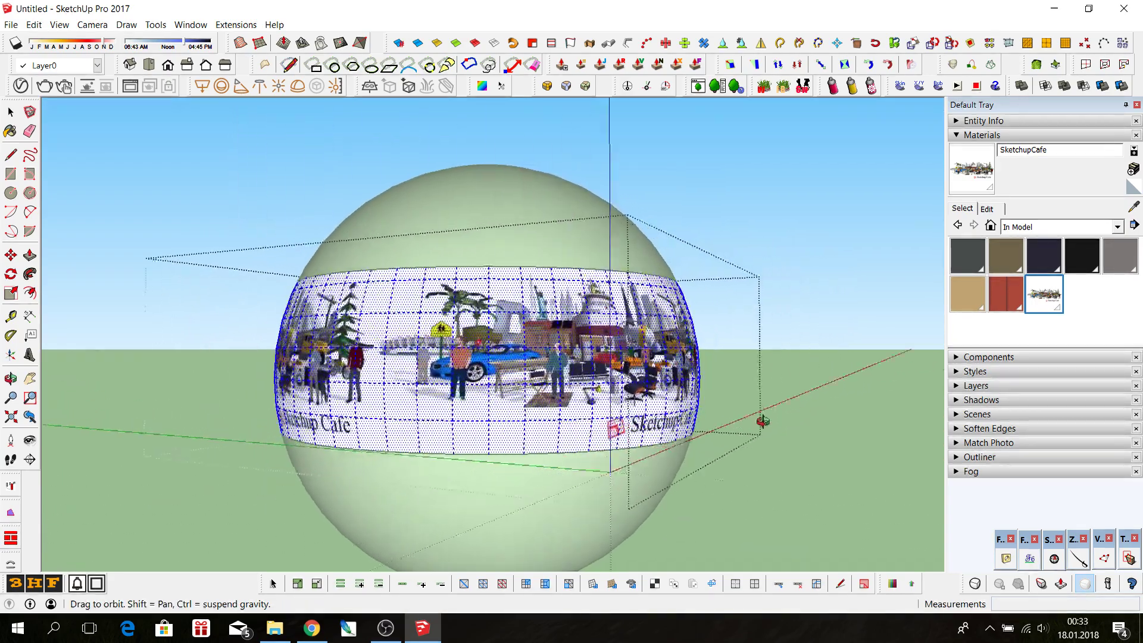
pyautogui.moveTo(382, 408); pyautogui.dragTo(617, 408, button='middle')
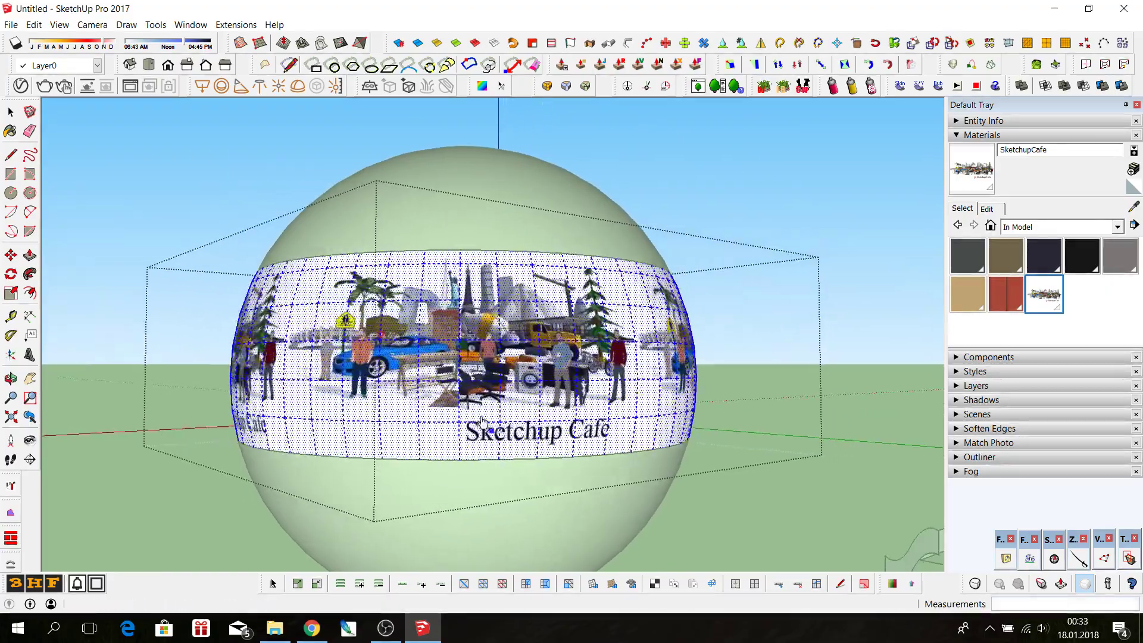
pyautogui.moveTo(618, 408)
pyautogui.mouseDown(button='middle')
pyautogui.moveTo(694, 415)
pyautogui.moveTo(190, 437)
pyautogui.moveTo(539, 443)
pyautogui.mouseUp(button='middle')
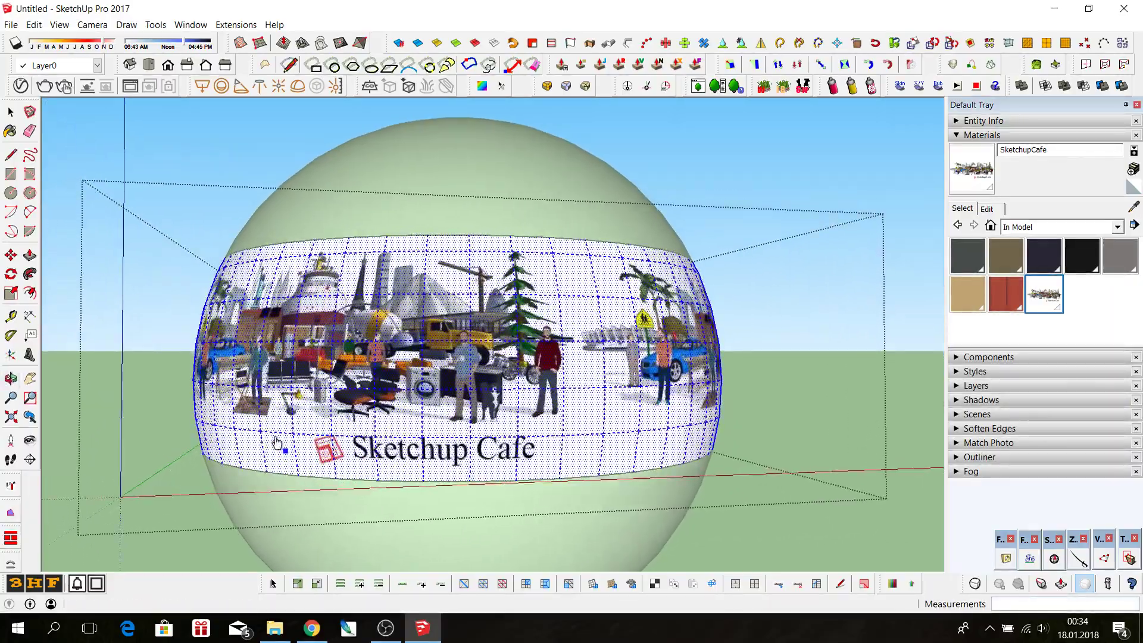
pyautogui.moveTo(278, 443)
pyautogui.mouseDown(button='middle')
pyautogui.moveTo(436, 419)
pyautogui.moveTo(310, 420)
pyautogui.moveTo(512, 410)
pyautogui.moveTo(235, 408)
pyautogui.mouseUp(button='middle')
# - Nudge the SketchupCafe image slightly lower on the band and exit texture editing
pyautogui.click(515, 407)
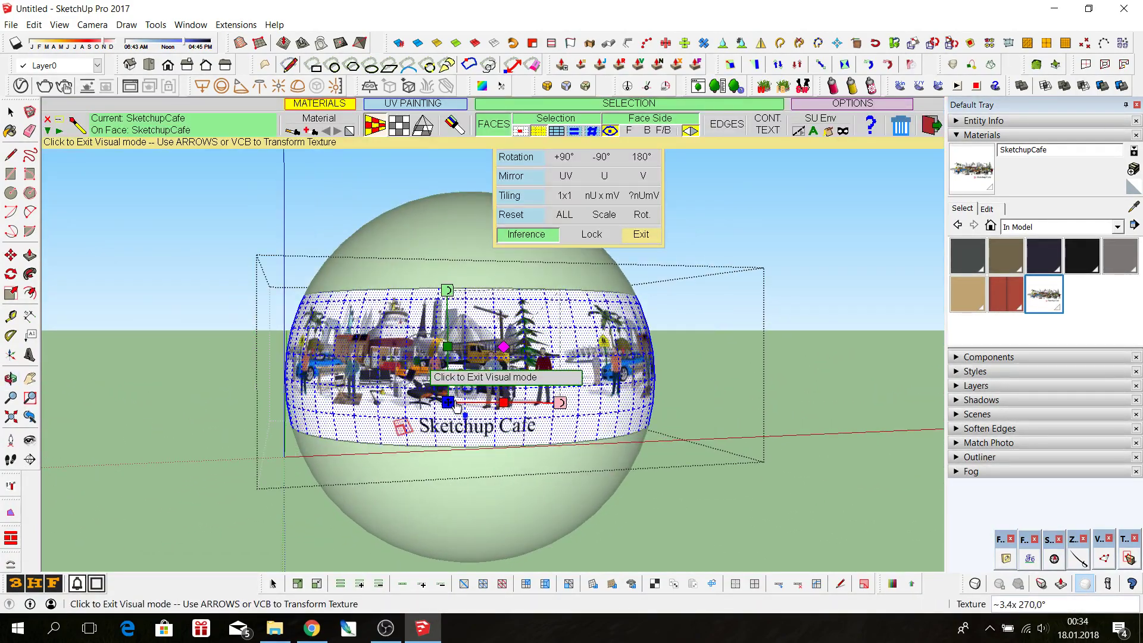
pyautogui.moveTo(472, 432); pyautogui.dragTo(433, 423, button='middle')
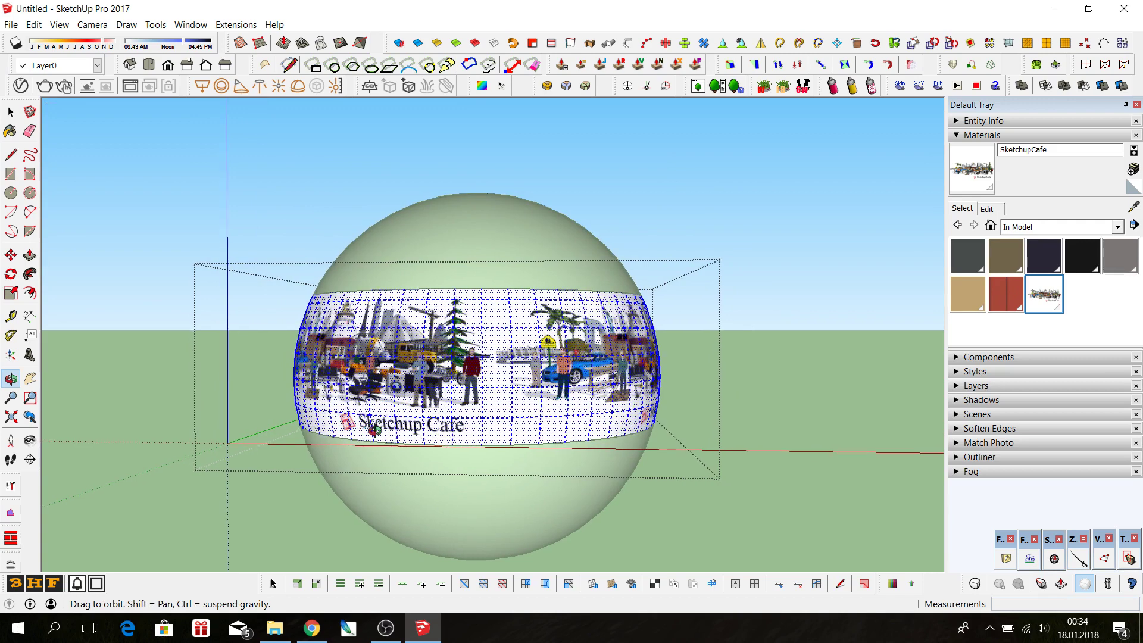
pyautogui.scroll(2, 476, 364)
pyautogui.scroll(2, 476, 364)
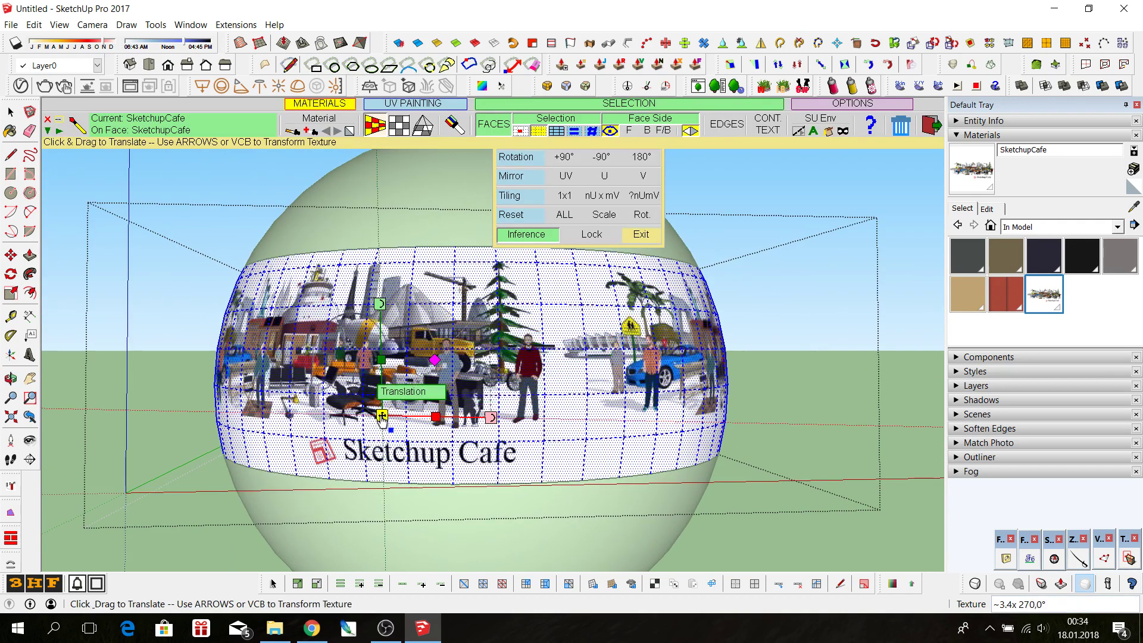
pyautogui.moveTo(389, 423); pyautogui.dragTo(382, 426, button='middle')
pyautogui.moveTo(382, 426); pyautogui.dragTo(382, 427)
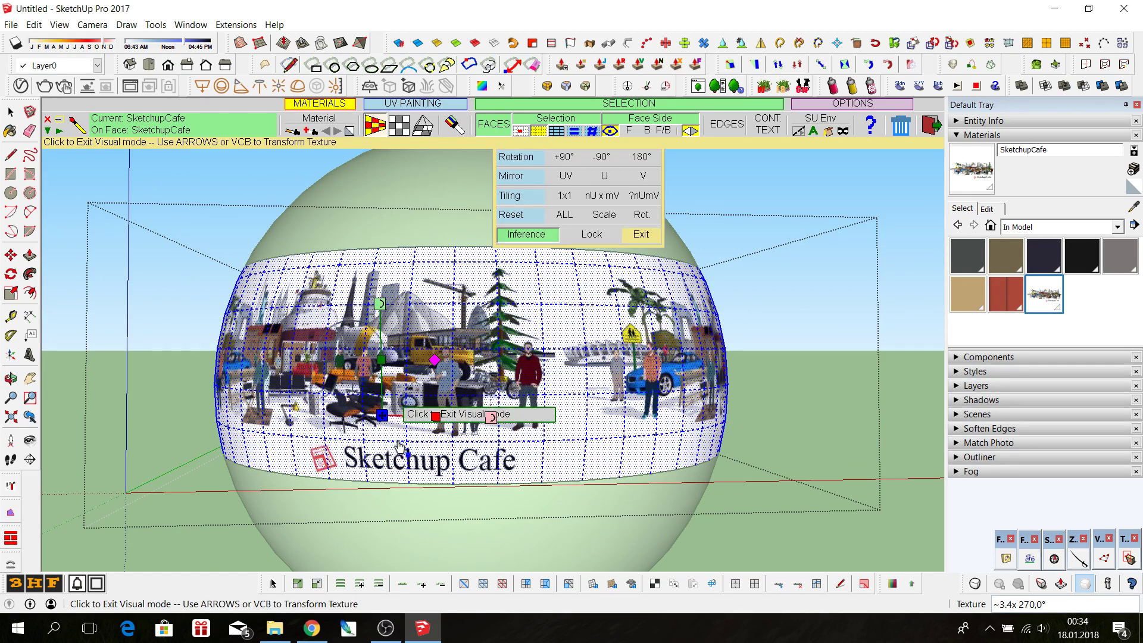
pyautogui.click(11, 113)
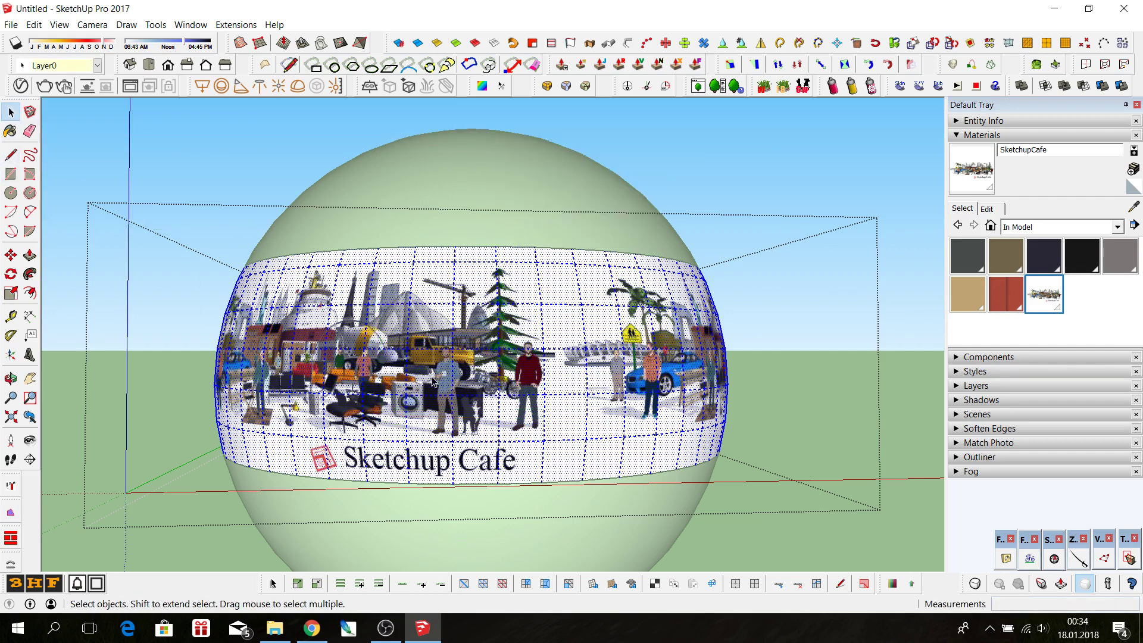
pyautogui.click(762, 355)
pyautogui.scroll(-3, 474, 321)
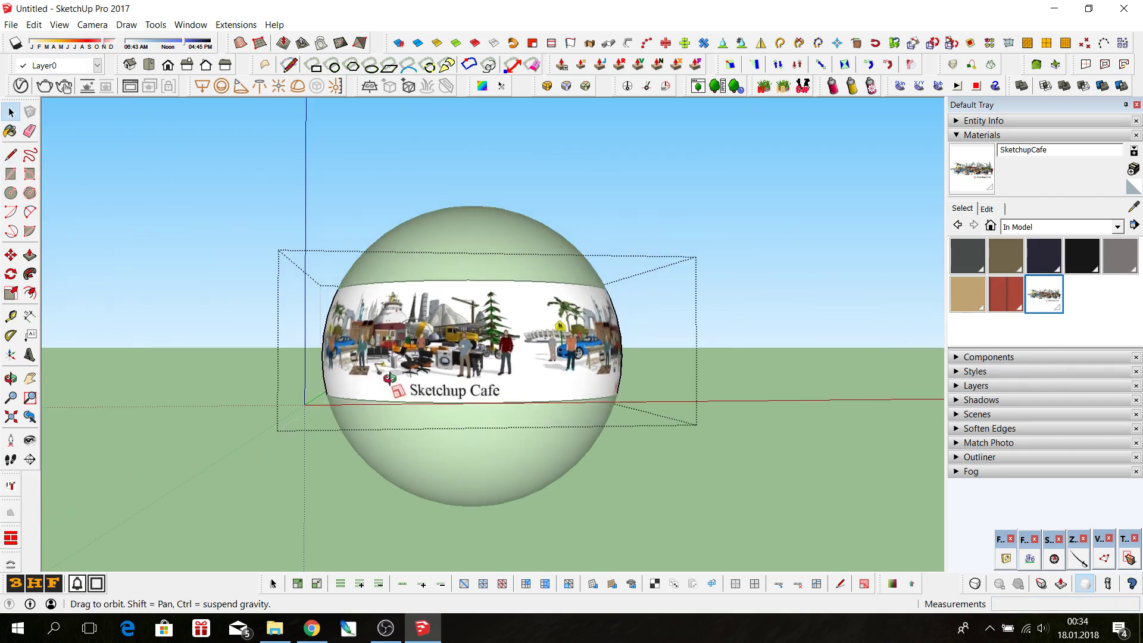
pyautogui.moveTo(473, 321); pyautogui.dragTo(204, 294, button='middle')
pyautogui.moveTo(369, 360); pyautogui.dragTo(661, 388, button='middle')
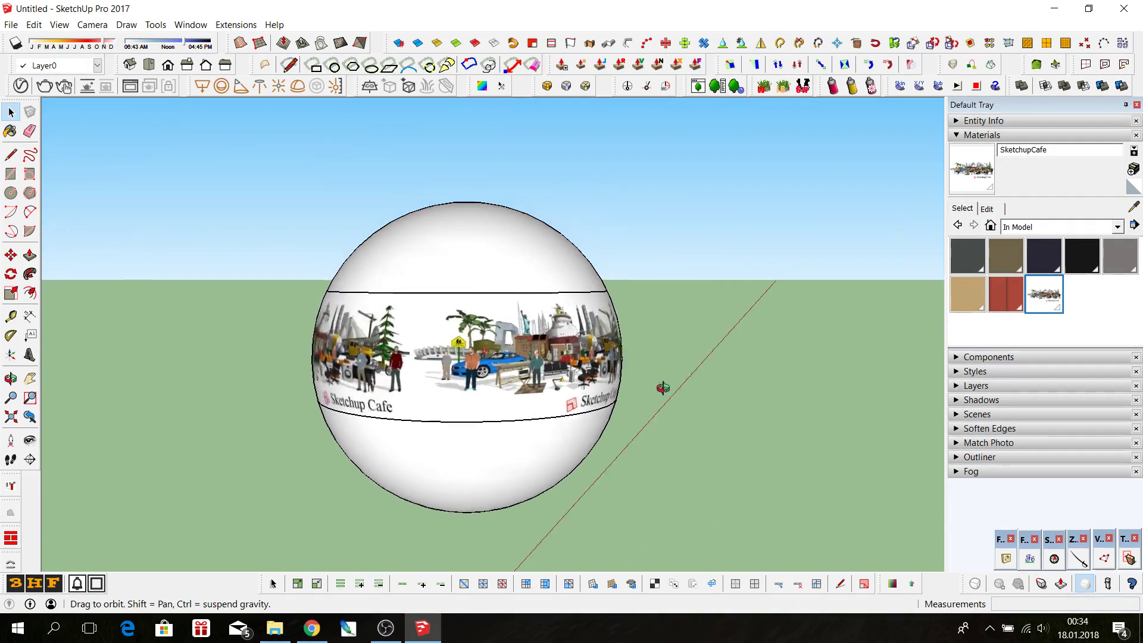
pyautogui.moveTo(352, 394)
pyautogui.mouseDown(button='middle')
pyautogui.moveTo(675, 393)
pyautogui.moveTo(648, 395)
pyautogui.mouseUp(button='middle')
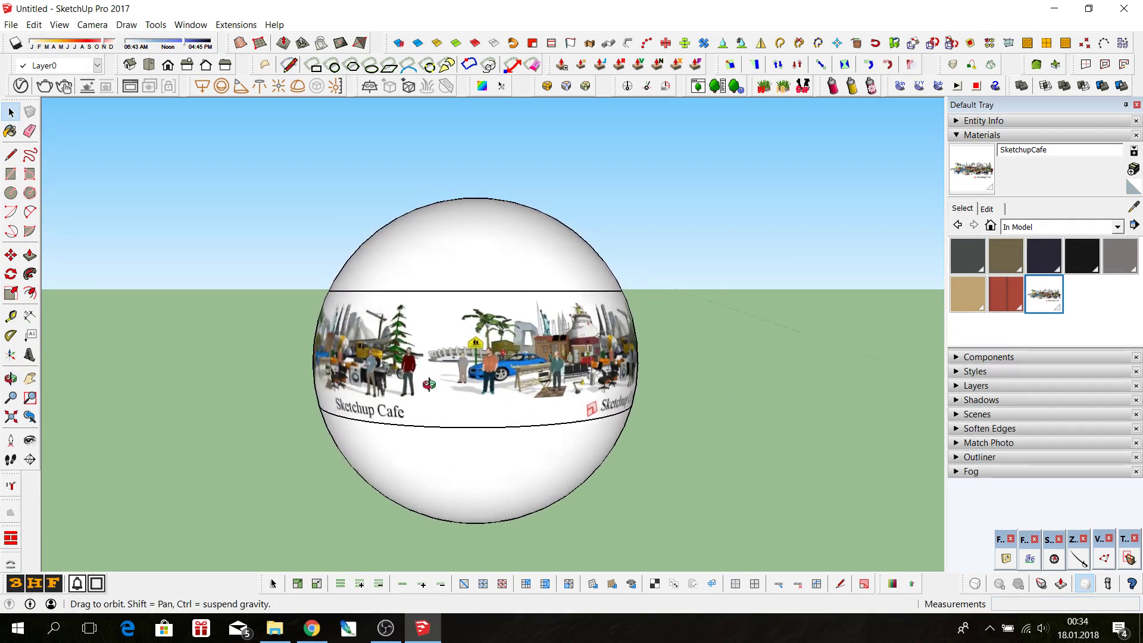
pyautogui.moveTo(381, 398)
pyautogui.mouseDown(button='middle')
pyautogui.moveTo(416, 402)
pyautogui.moveTo(381, 408)
pyautogui.moveTo(429, 363)
pyautogui.mouseUp(button='middle')
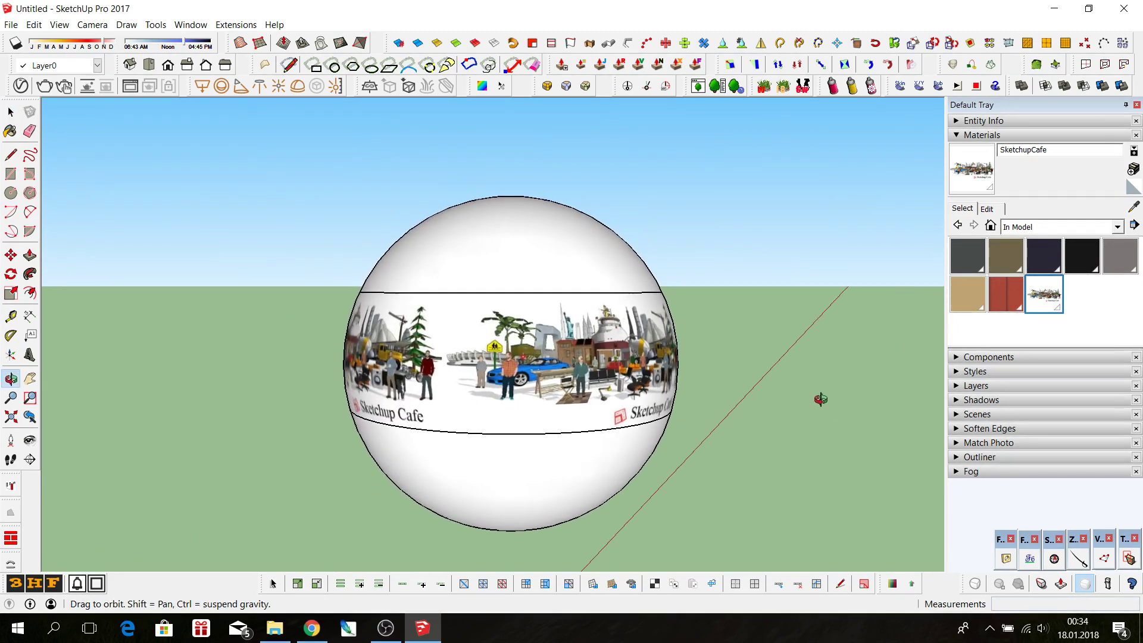
pyautogui.moveTo(429, 363); pyautogui.dragTo(381, 408)
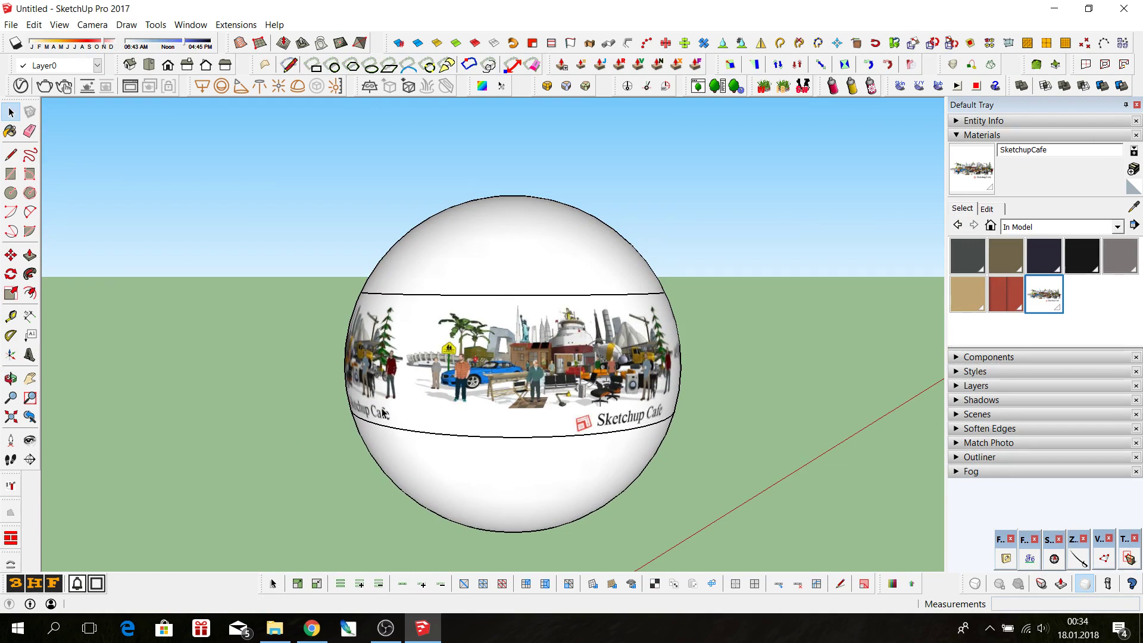
pyautogui.moveTo(448, 400); pyautogui.dragTo(424, 359, button='middle')
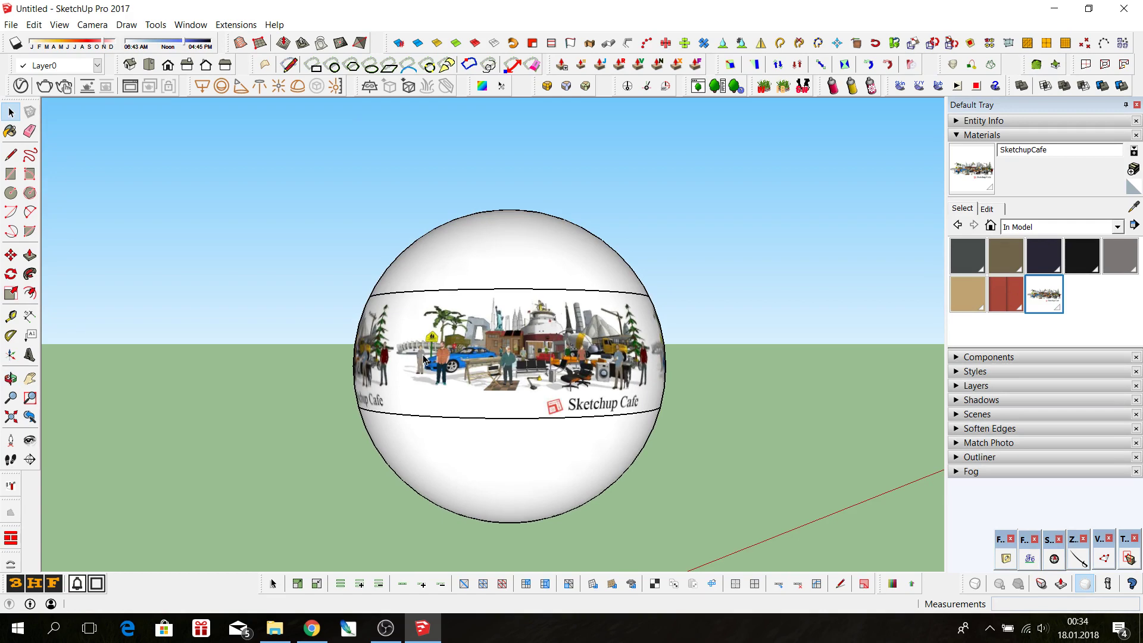
pyautogui.scroll(2, 423, 359)
# - Inside the sphere group, reset the band to Default, then repaint it with SketchupCafe
pyautogui.doubleClick(526, 351)
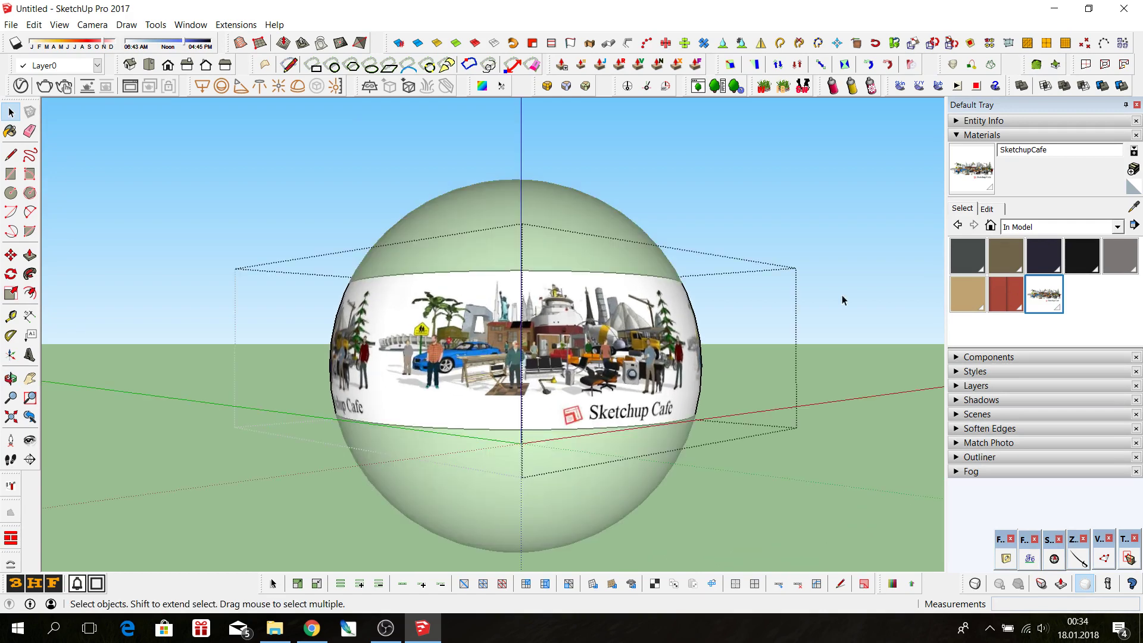
pyautogui.click(1132, 189)
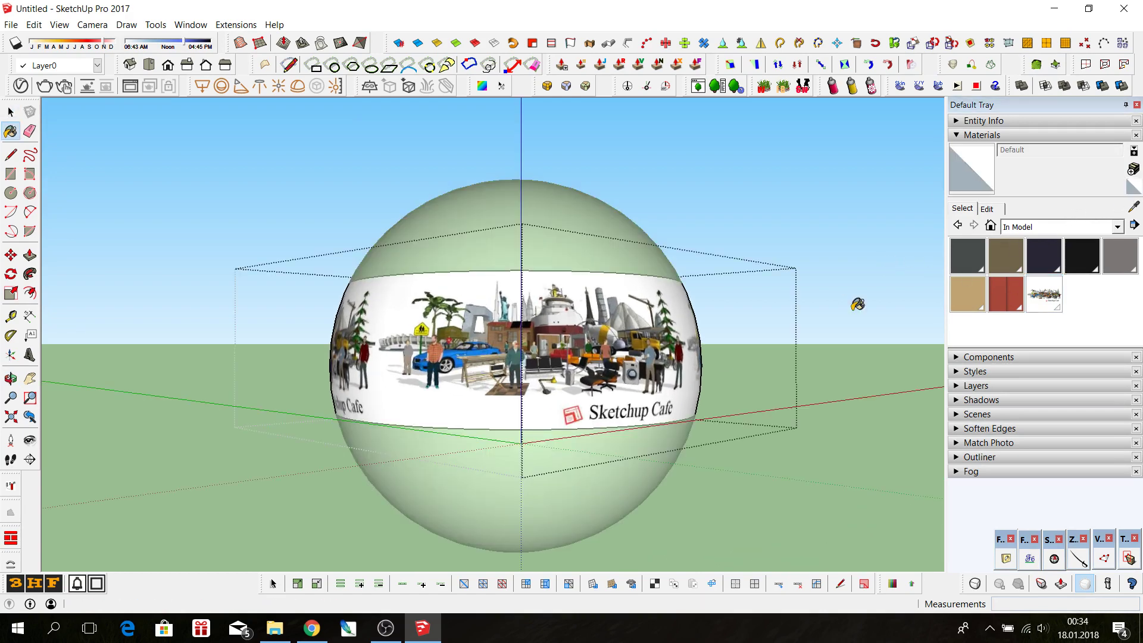
pyautogui.click(563, 331)
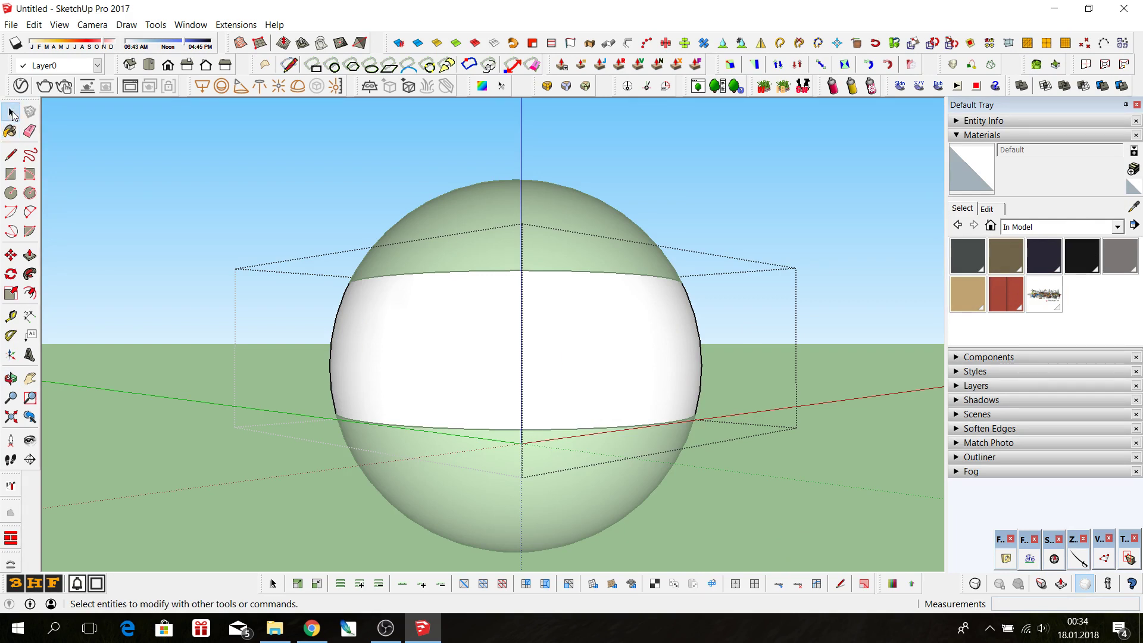
pyautogui.click(1045, 294)
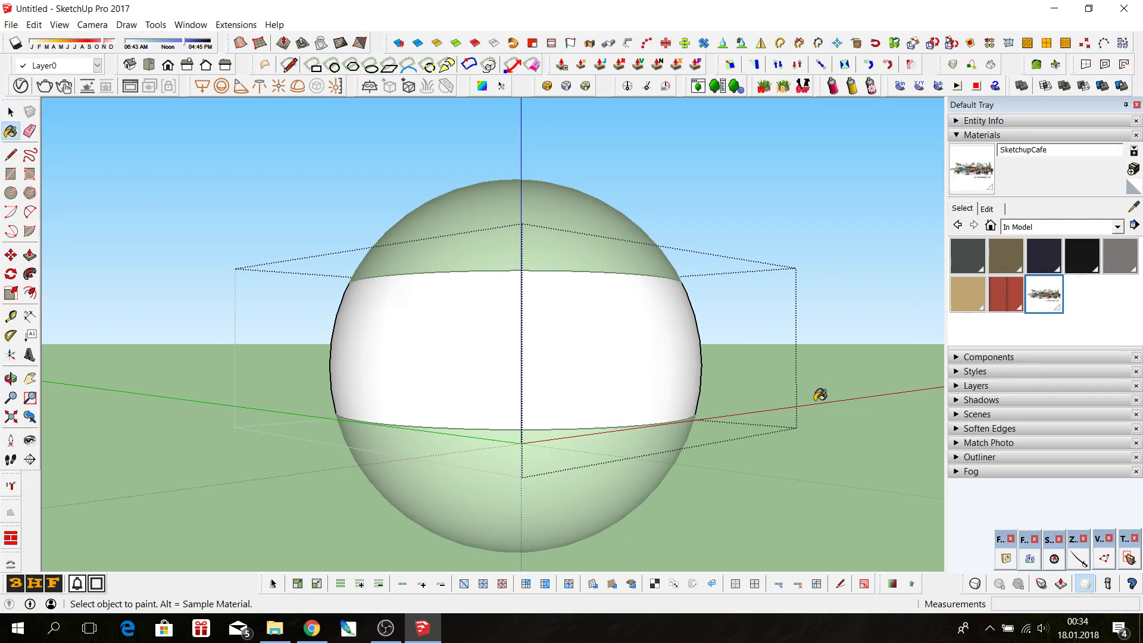
pyautogui.click(579, 372)
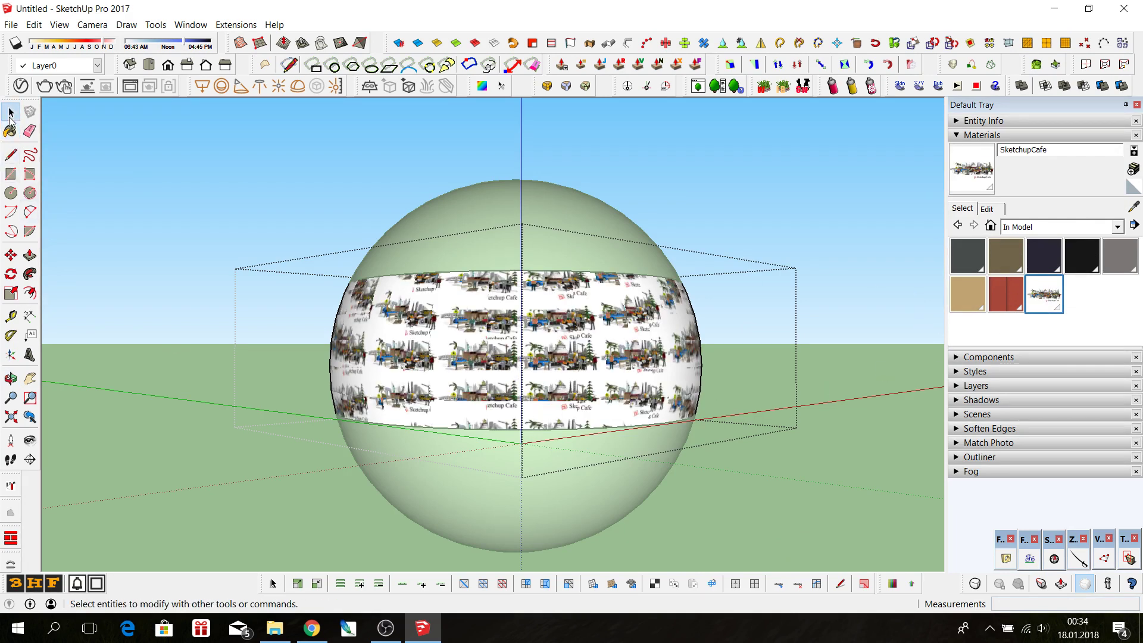
# - Start UV mapping the band, using its bottom edge as the U direction
pyautogui.click(653, 583)
pyautogui.scroll(4, 507, 429)
pyautogui.scroll(2, 506, 429)
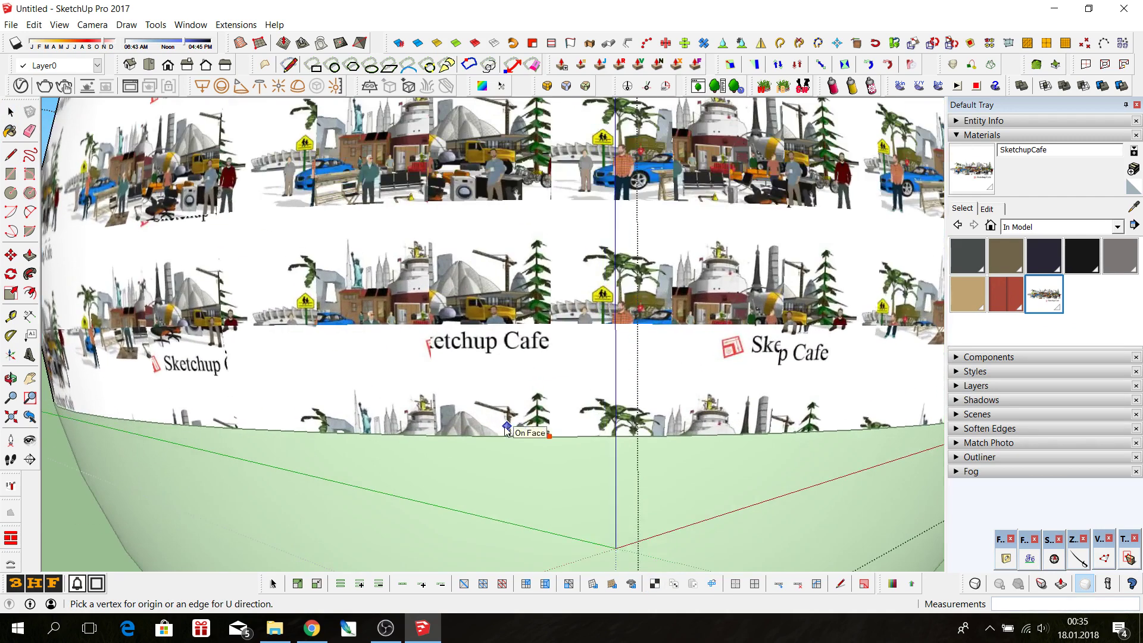
pyautogui.scroll(2, 467, 434)
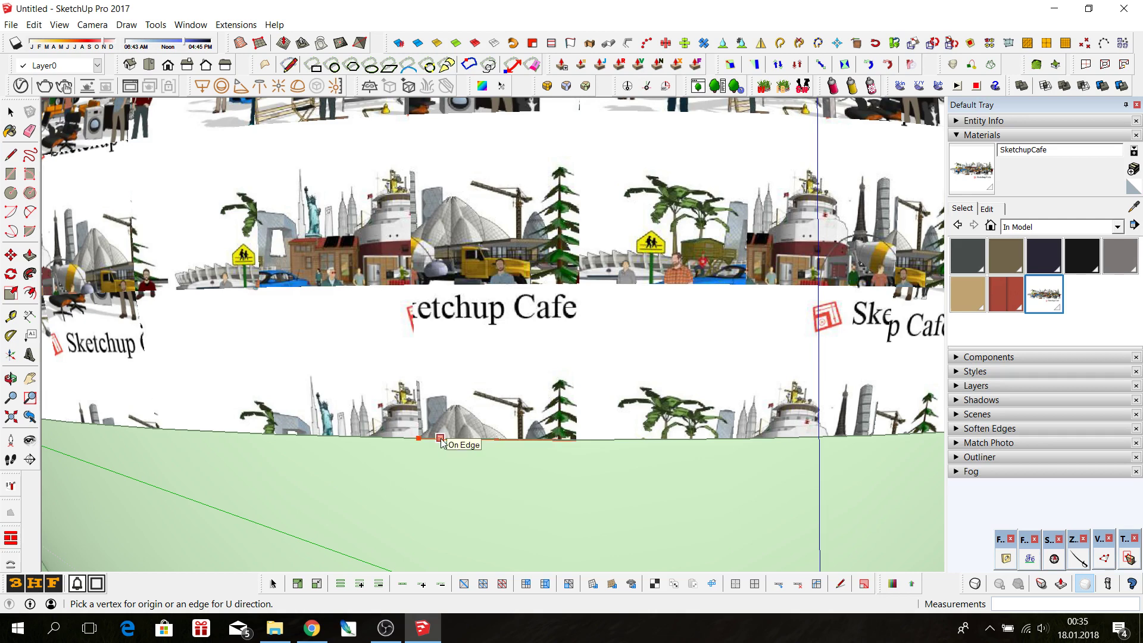
pyautogui.click(441, 441)
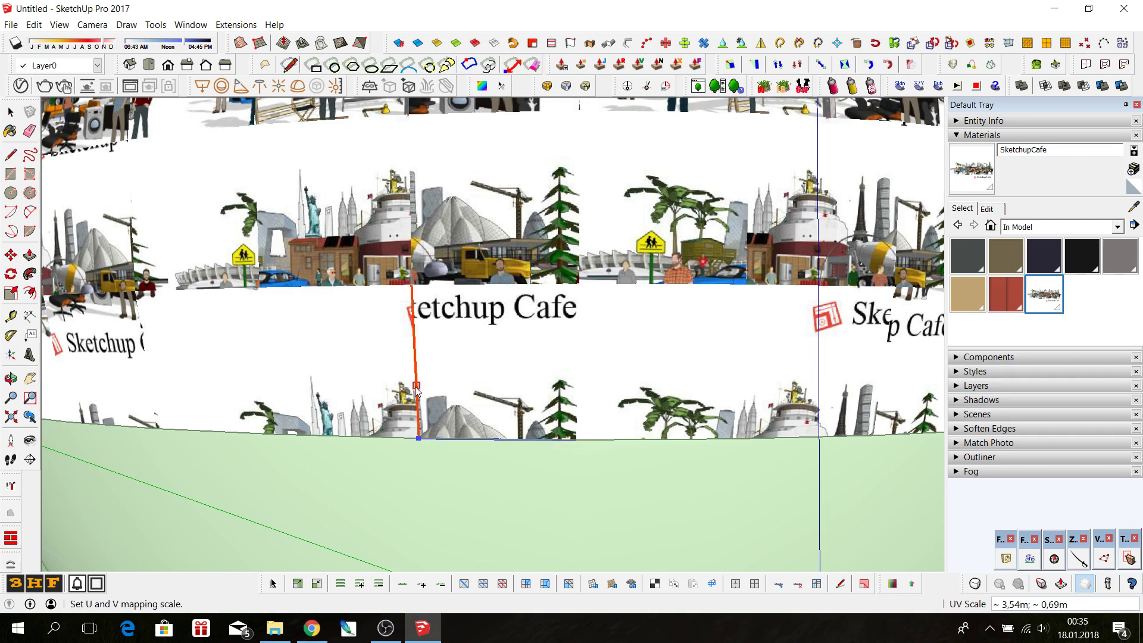
pyautogui.scroll(-2, 417, 391)
pyautogui.scroll(-2, 416, 394)
pyautogui.scroll(-2, 416, 398)
pyautogui.scroll(-2, 415, 400)
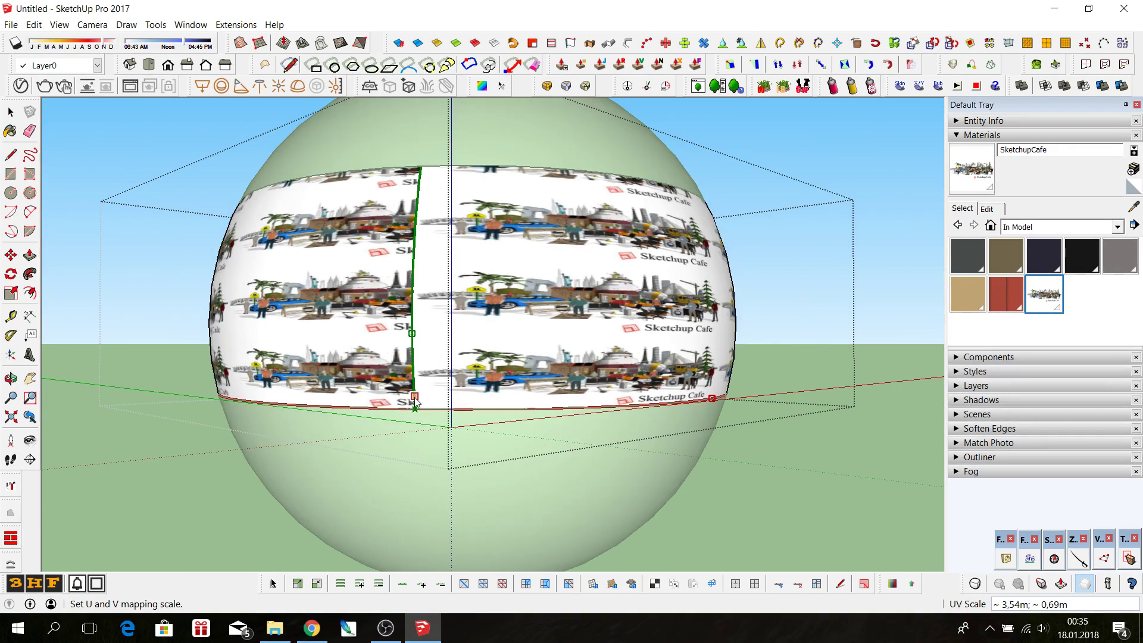
pyautogui.click(619, 409)
# - Stretch the SketchupCafe texture height up to the band's top edge (about 2,32m)
pyautogui.moveTo(619, 408)
pyautogui.mouseDown(button='middle')
pyautogui.moveTo(359, 441)
pyautogui.moveTo(407, 378)
pyautogui.mouseUp(button='middle')
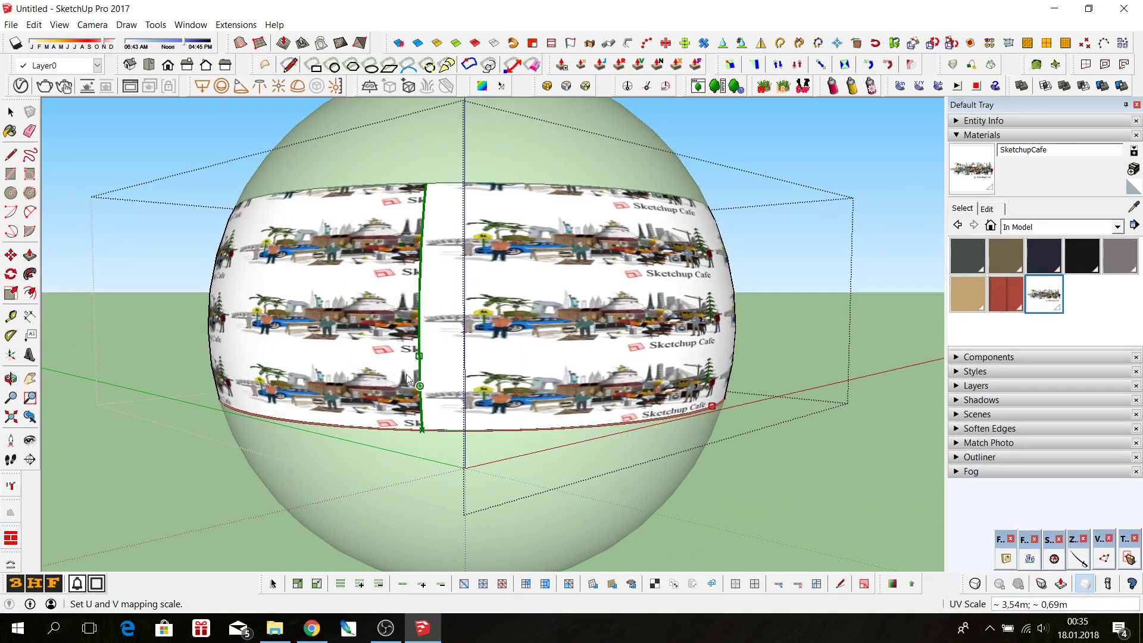
pyautogui.scroll(2, 420, 357)
pyautogui.scroll(1, 421, 355)
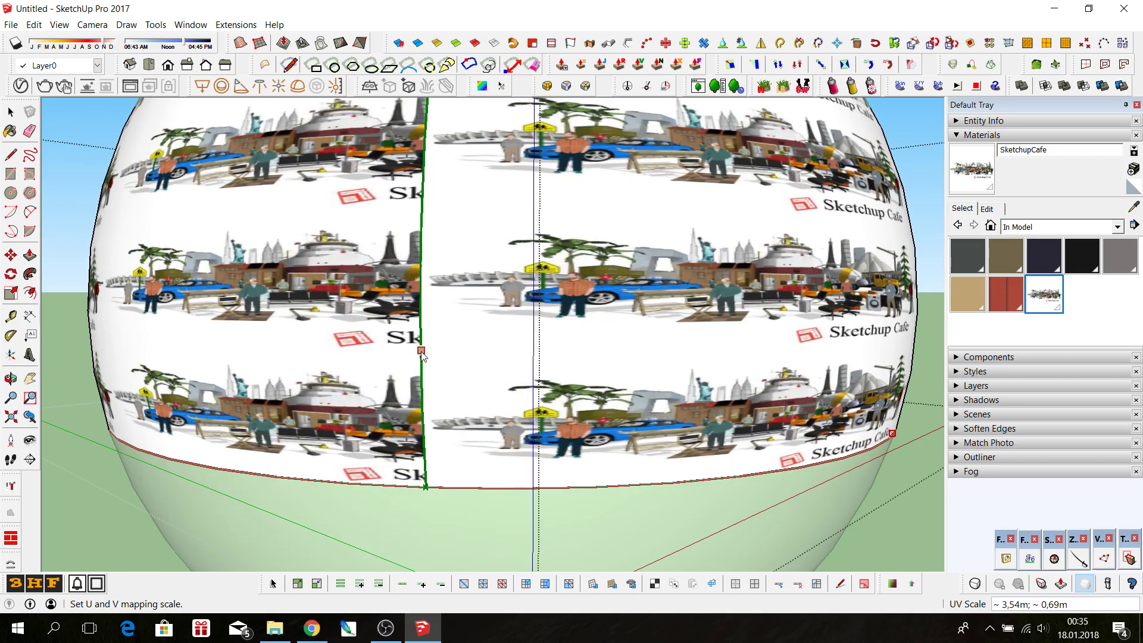
pyautogui.scroll(-3, 438, 450)
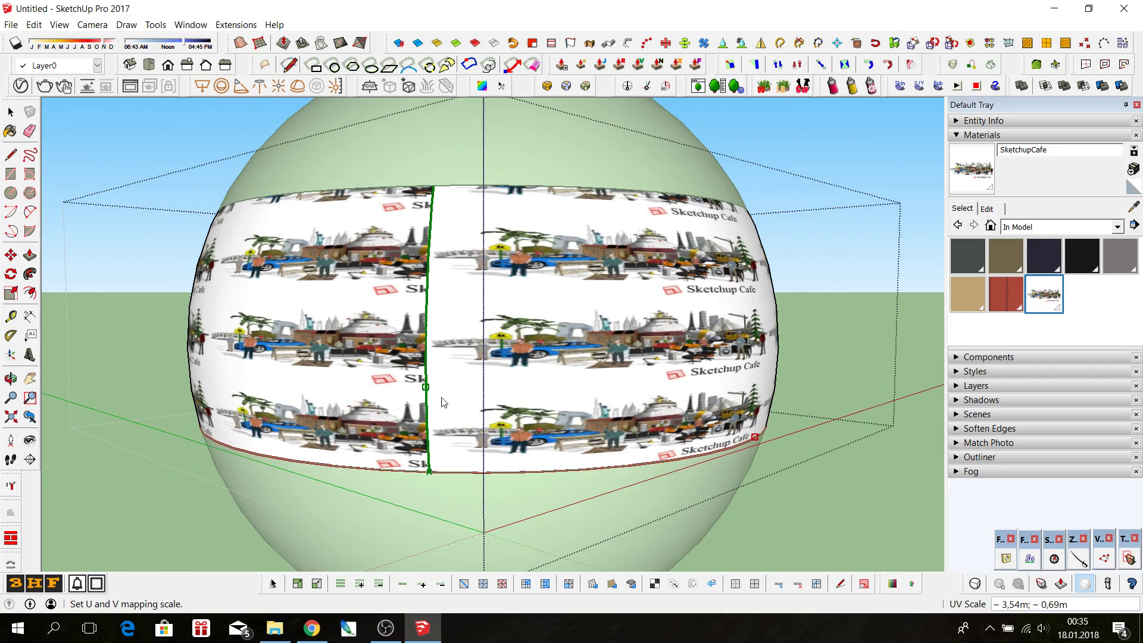
pyautogui.click(435, 187)
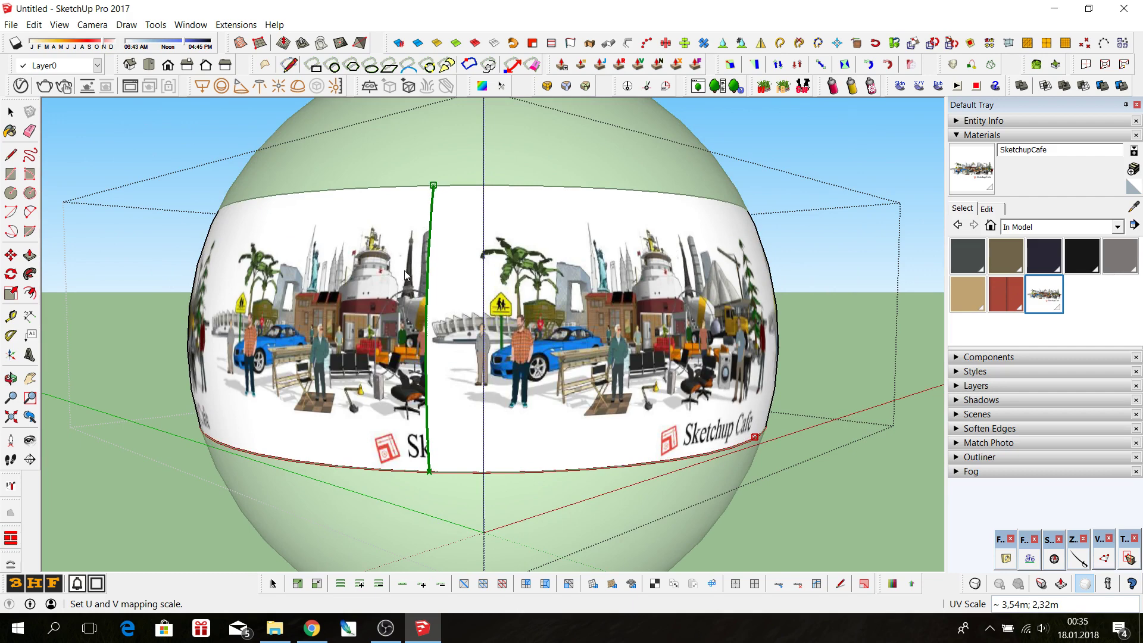
pyautogui.scroll(-1, 373, 318)
pyautogui.scroll(-1, 377, 344)
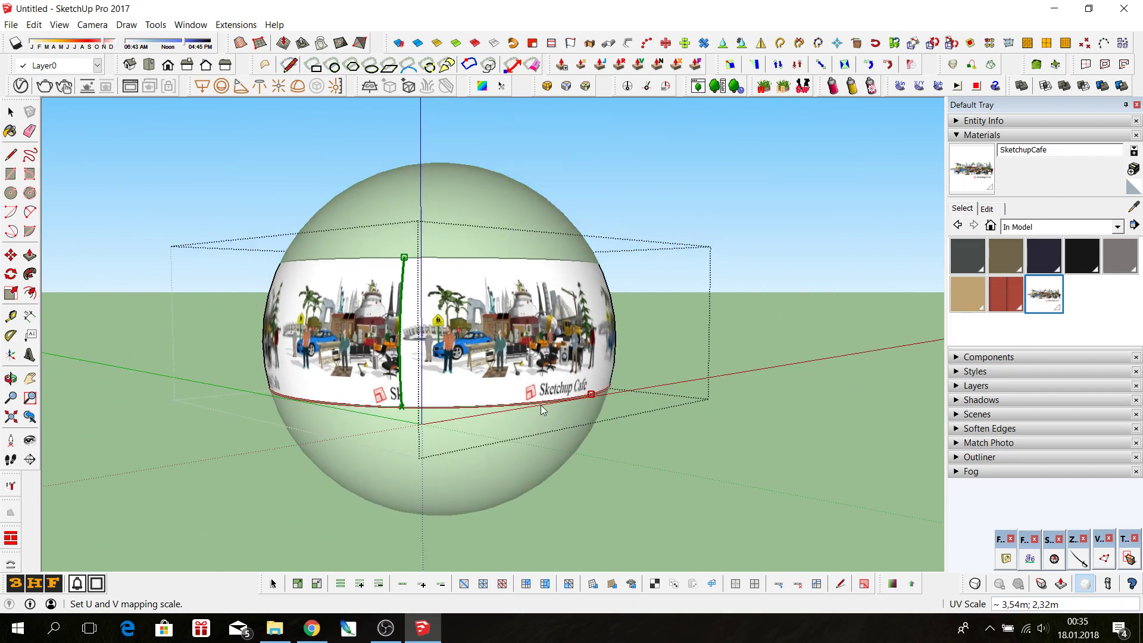
pyautogui.moveTo(541, 412); pyautogui.dragTo(497, 419, button='middle')
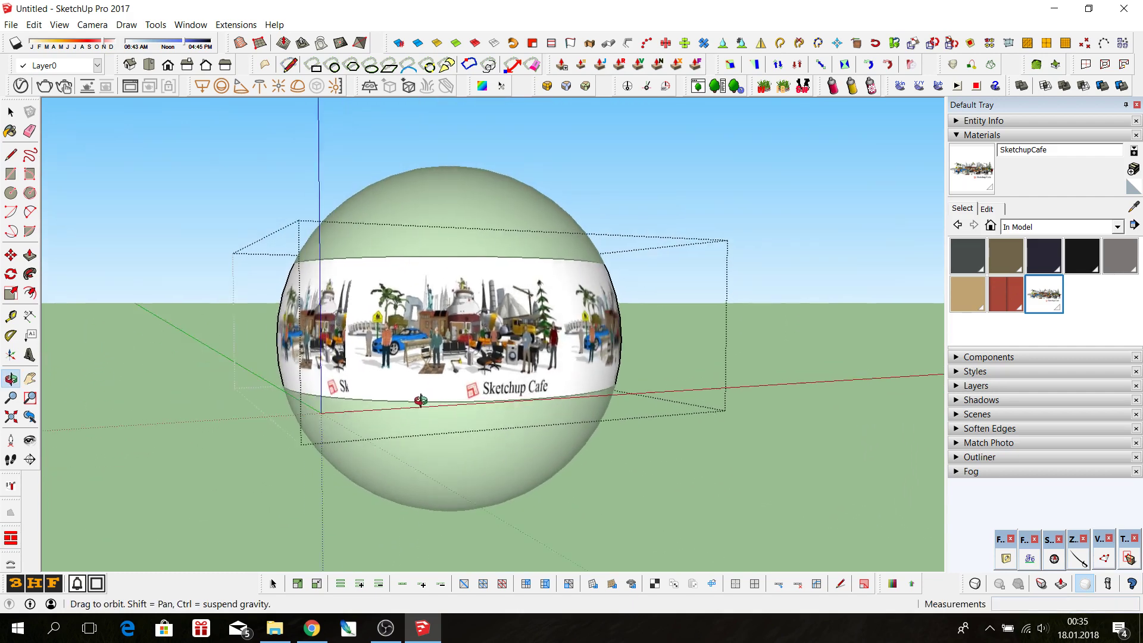
# - Adjust the texture width along the lower edge to about 2,51m
pyautogui.click(550, 398)
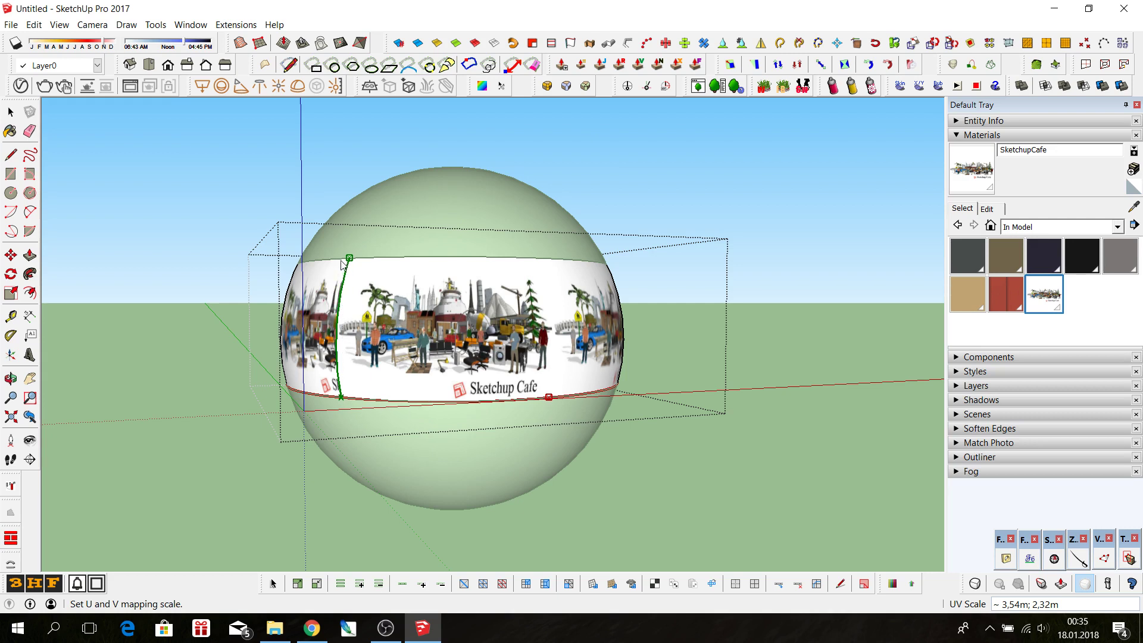
pyautogui.click(514, 399)
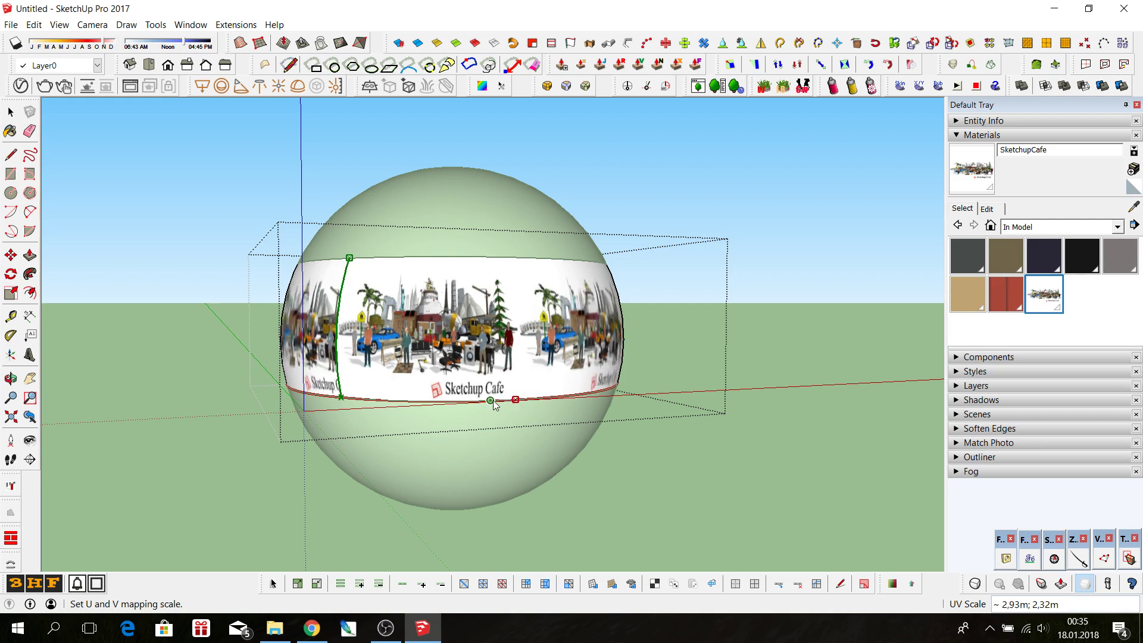
pyautogui.click(465, 403)
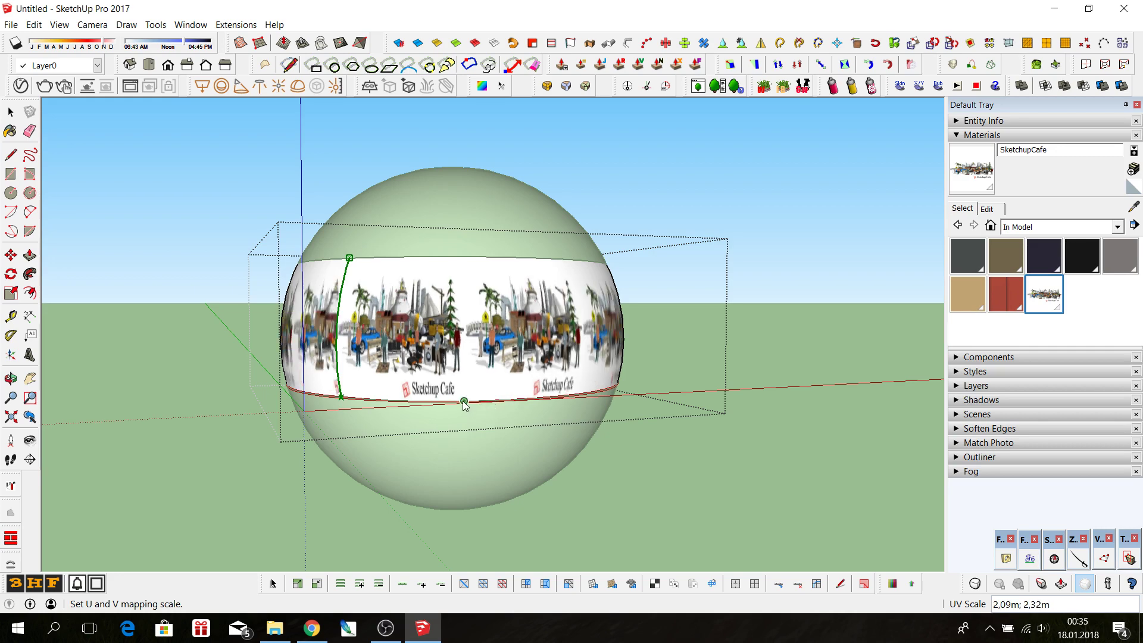
pyautogui.moveTo(464, 404); pyautogui.dragTo(565, 417, button='middle')
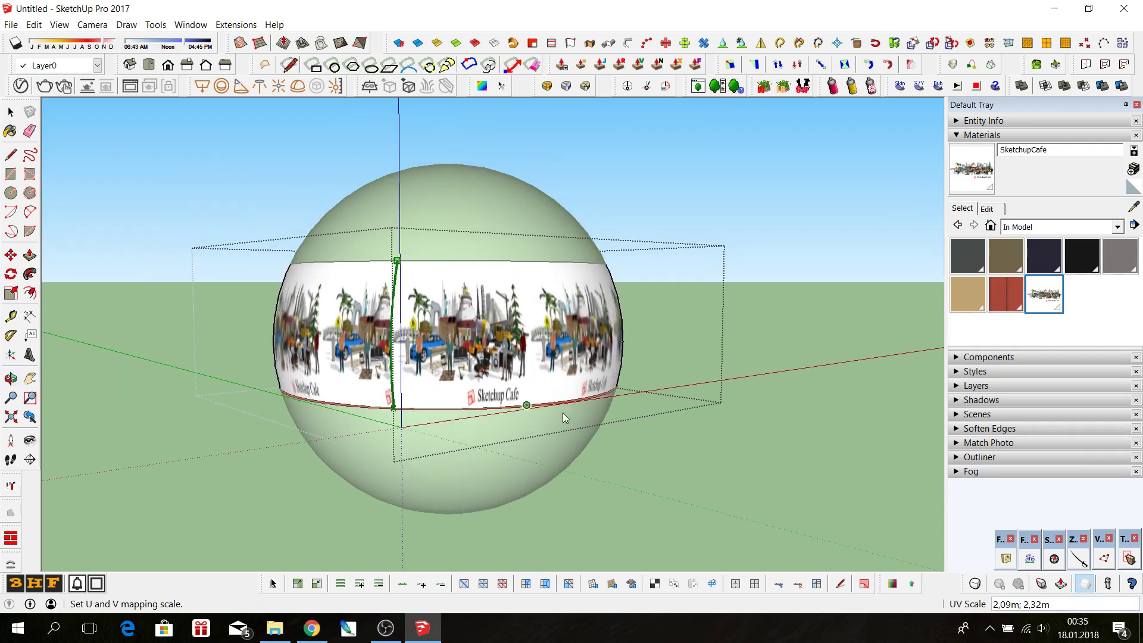
pyautogui.click(546, 408)
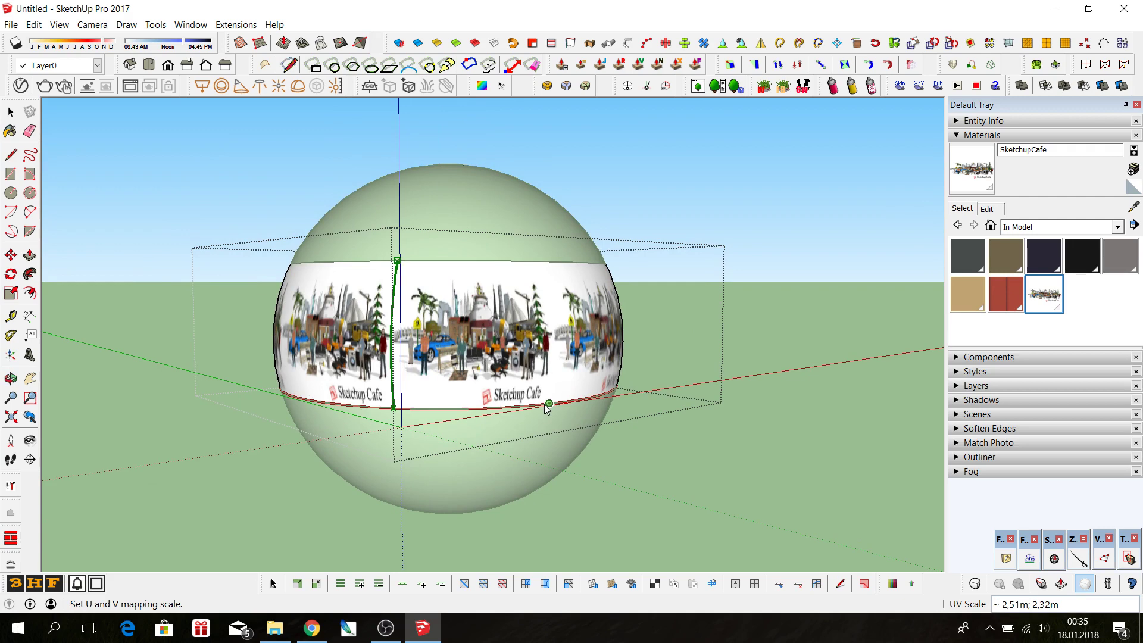
pyautogui.scroll(2, 547, 408)
pyautogui.click(540, 407)
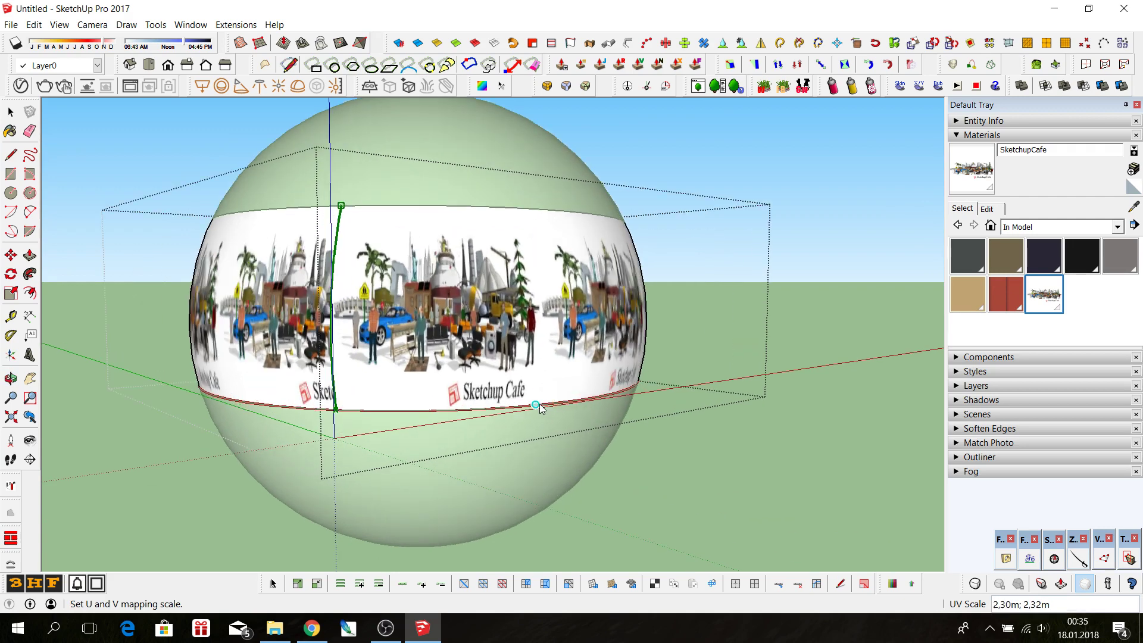
pyautogui.moveTo(540, 407); pyautogui.dragTo(544, 409)
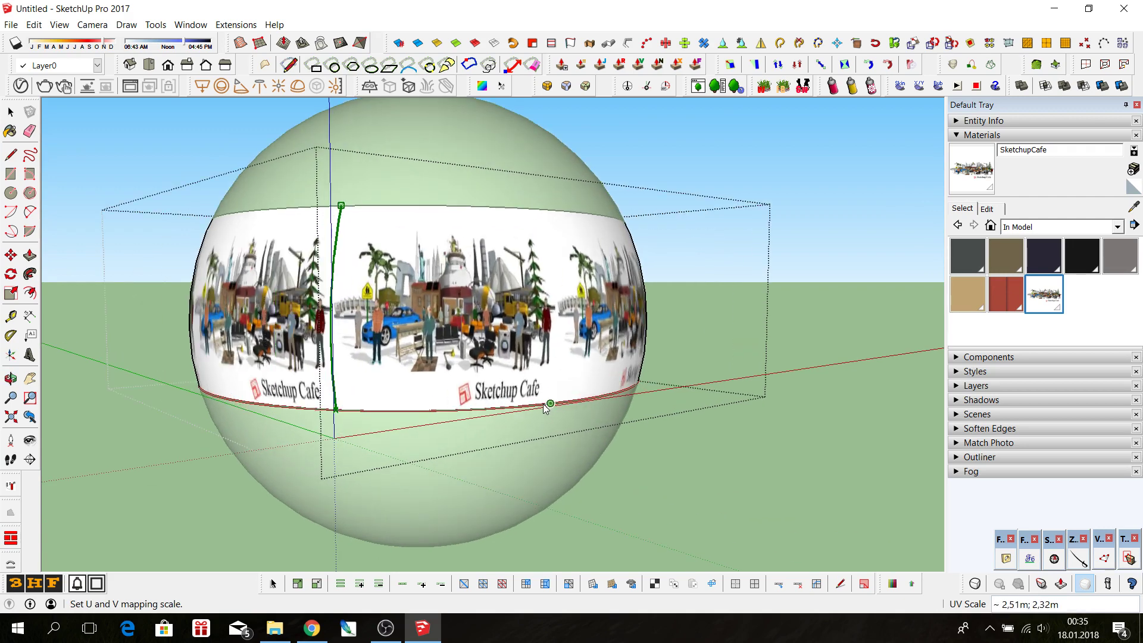
pyautogui.click(547, 407)
pyautogui.moveTo(415, 399)
pyautogui.mouseDown(button='middle')
pyautogui.moveTo(519, 312)
pyautogui.moveTo(393, 383)
pyautogui.mouseUp(button='middle')
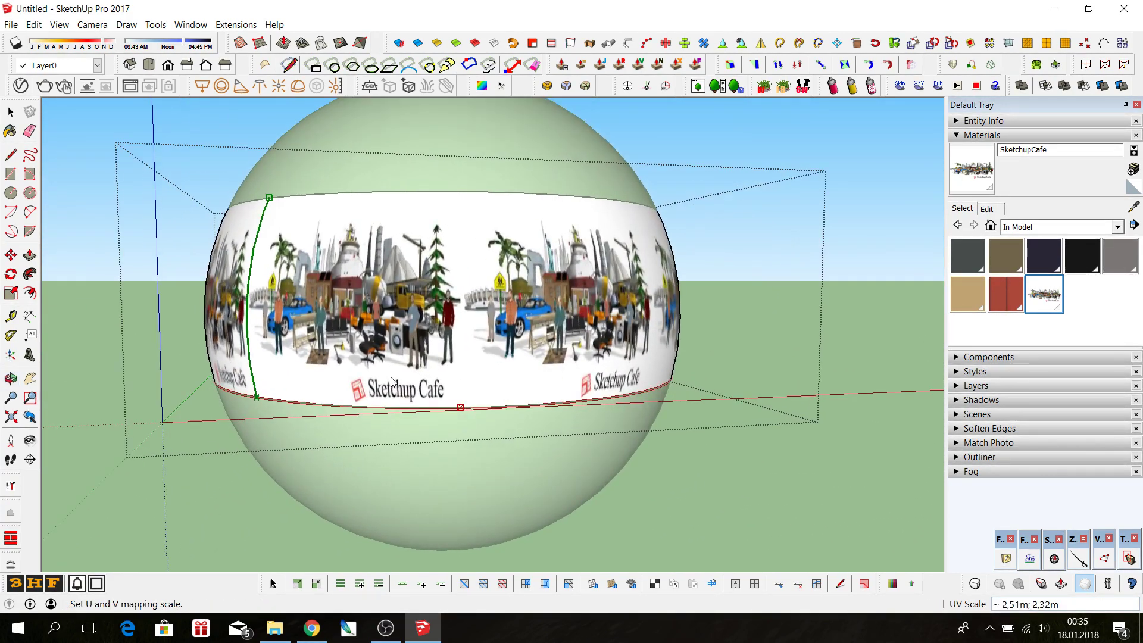
pyautogui.scroll(3, 393, 363)
pyautogui.moveTo(289, 391); pyautogui.dragTo(363, 406, button='middle')
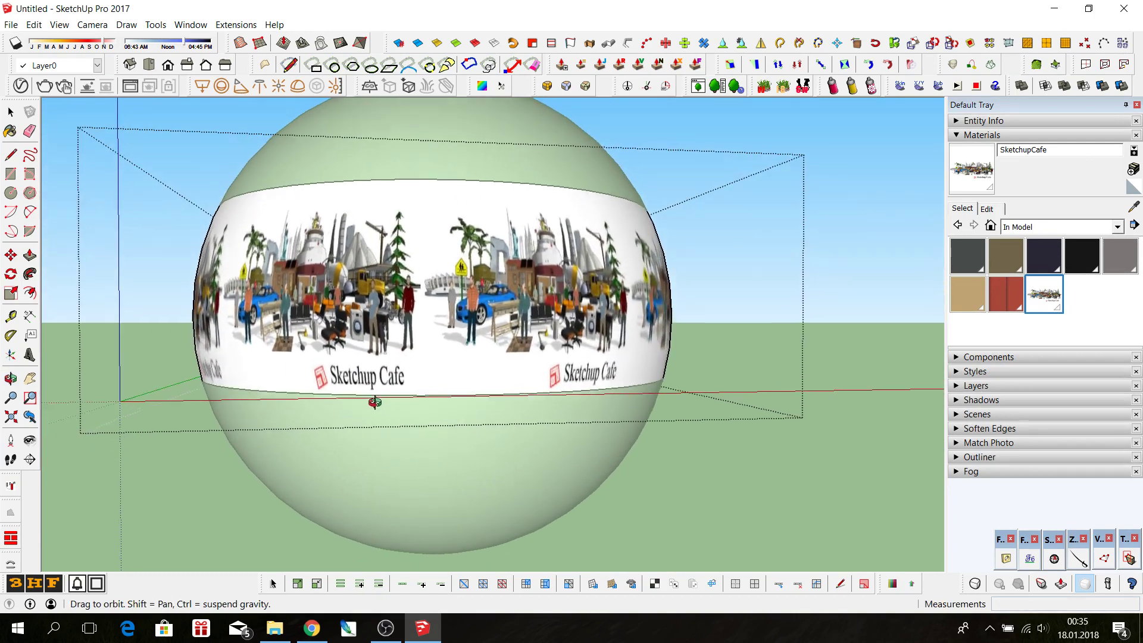
# - Drag the scale pin along the bottom edge until UV Scale reads 5,02m by 2,32m
pyautogui.scroll(1, 416, 392)
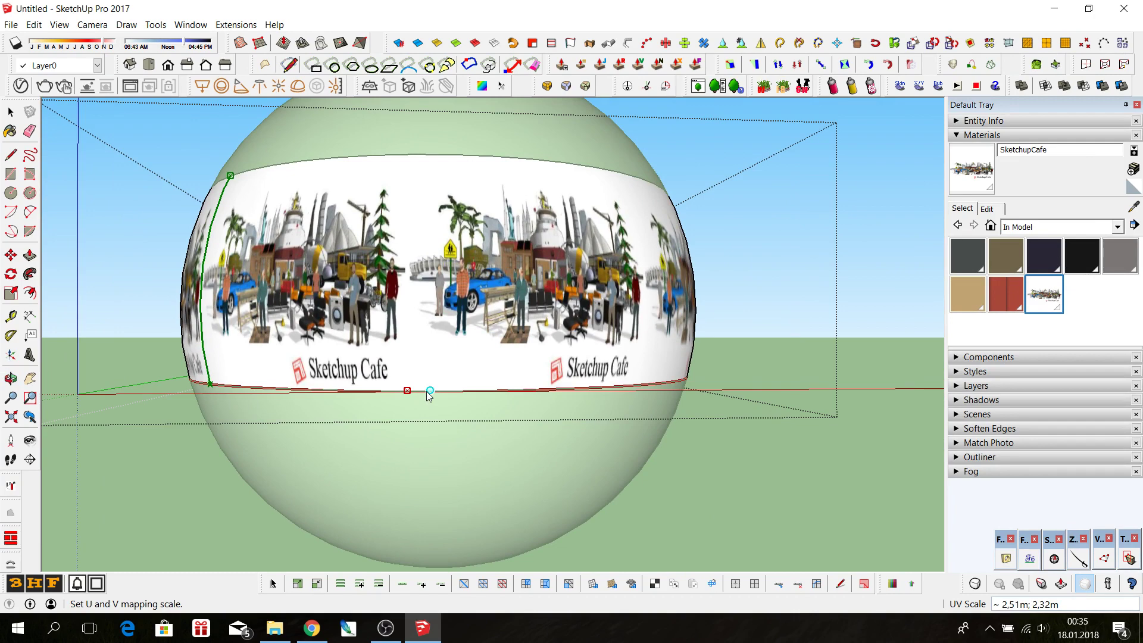
pyautogui.moveTo(429, 393); pyautogui.dragTo(584, 395)
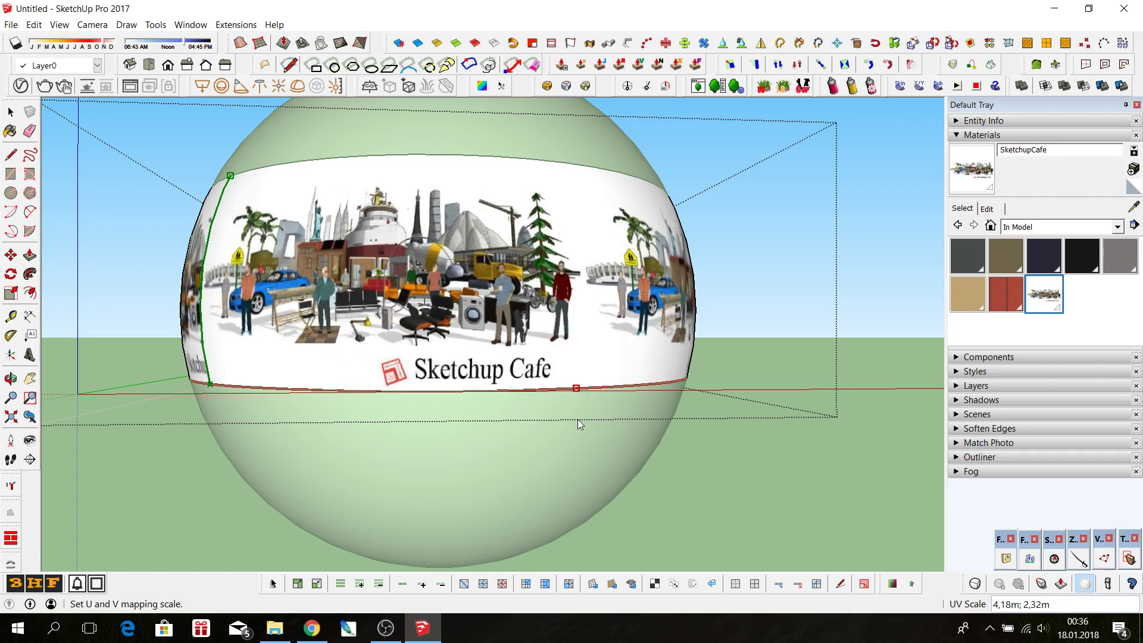
pyautogui.moveTo(577, 419); pyautogui.dragTo(493, 408, button='middle')
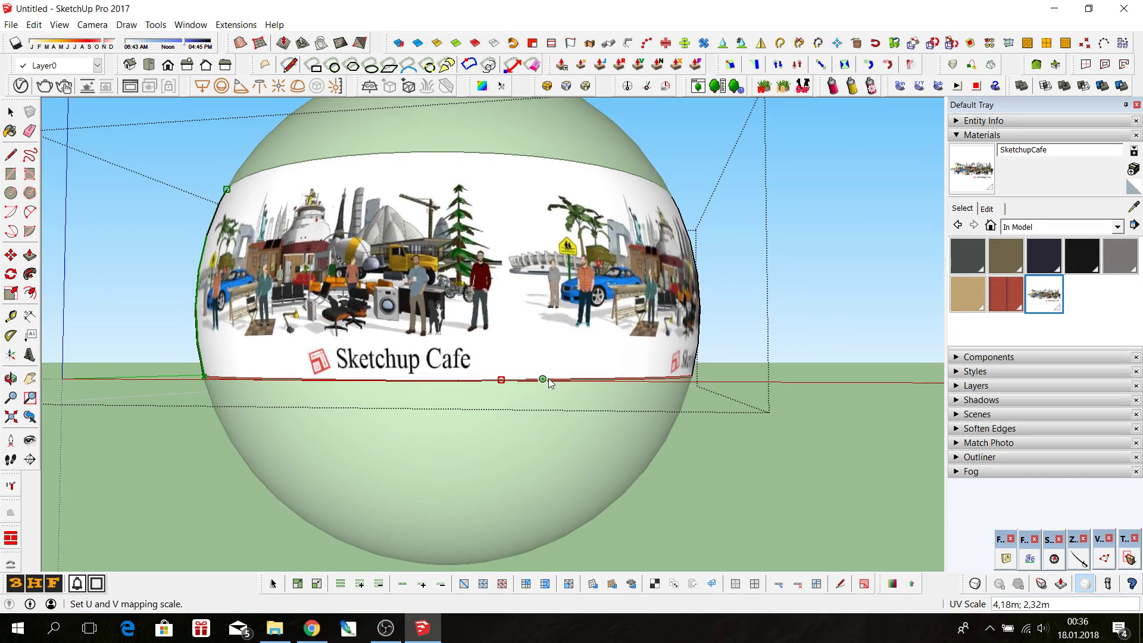
pyautogui.moveTo(545, 384); pyautogui.dragTo(548, 383)
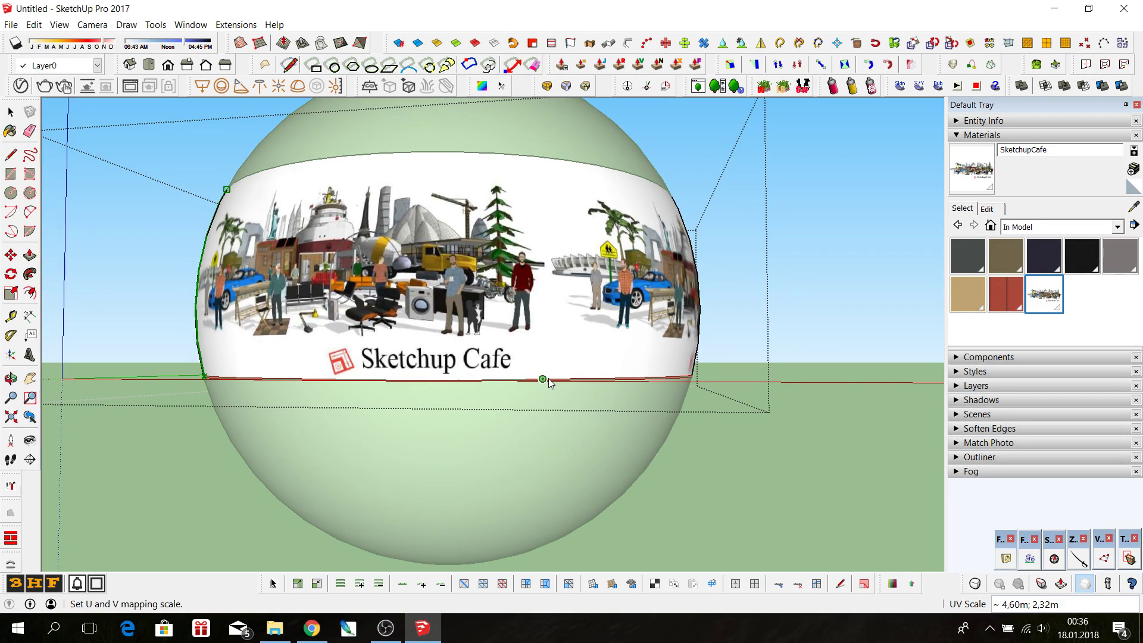
pyautogui.click(549, 384)
pyautogui.click(588, 384)
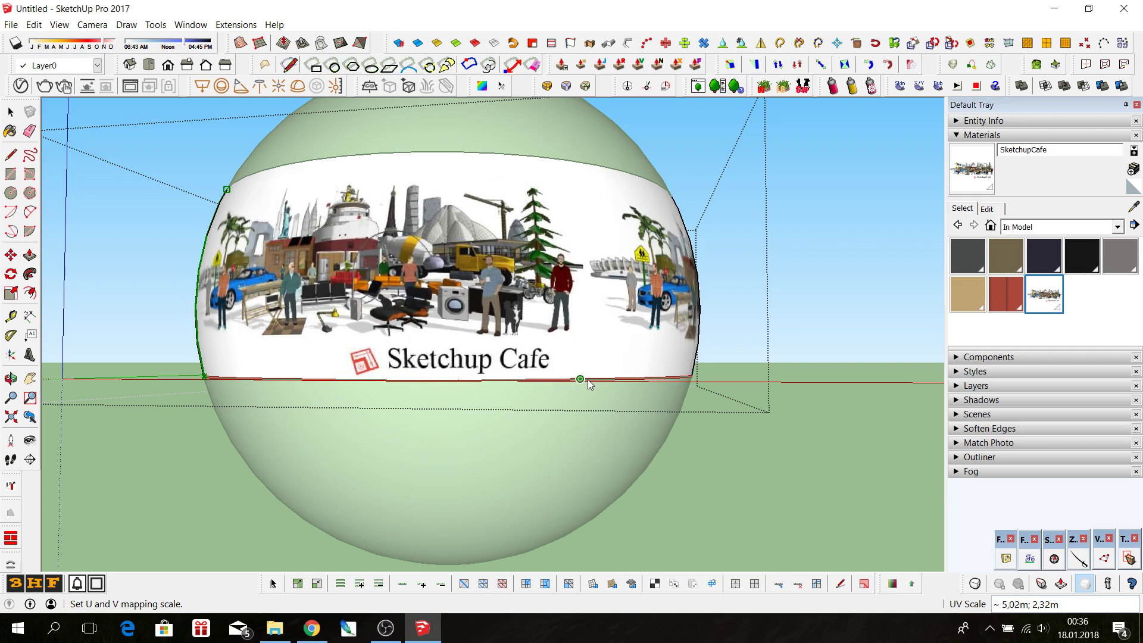
# - Orbit and zoom around the sphere to inspect the widened SketchupCafe image
pyautogui.scroll(-3, 588, 384)
pyautogui.moveTo(420, 410)
pyautogui.mouseDown(button='middle')
pyautogui.moveTo(830, 450)
pyautogui.moveTo(867, 432)
pyautogui.mouseUp(button='middle')
pyautogui.moveTo(867, 432)
pyautogui.mouseDown()
pyautogui.moveTo(898, 426)
pyautogui.moveTo(536, 359)
pyautogui.moveTo(476, 419)
pyautogui.moveTo(347, 419)
pyautogui.mouseUp()
pyautogui.moveTo(347, 418)
pyautogui.mouseDown(button='middle')
pyautogui.moveTo(551, 439)
pyautogui.moveTo(517, 436)
pyautogui.moveTo(837, 420)
pyautogui.moveTo(834, 358)
pyautogui.moveTo(355, 370)
pyautogui.mouseUp(button='middle')
pyautogui.scroll(-2, 551, 439)
pyautogui.scroll(2, 506, 375)
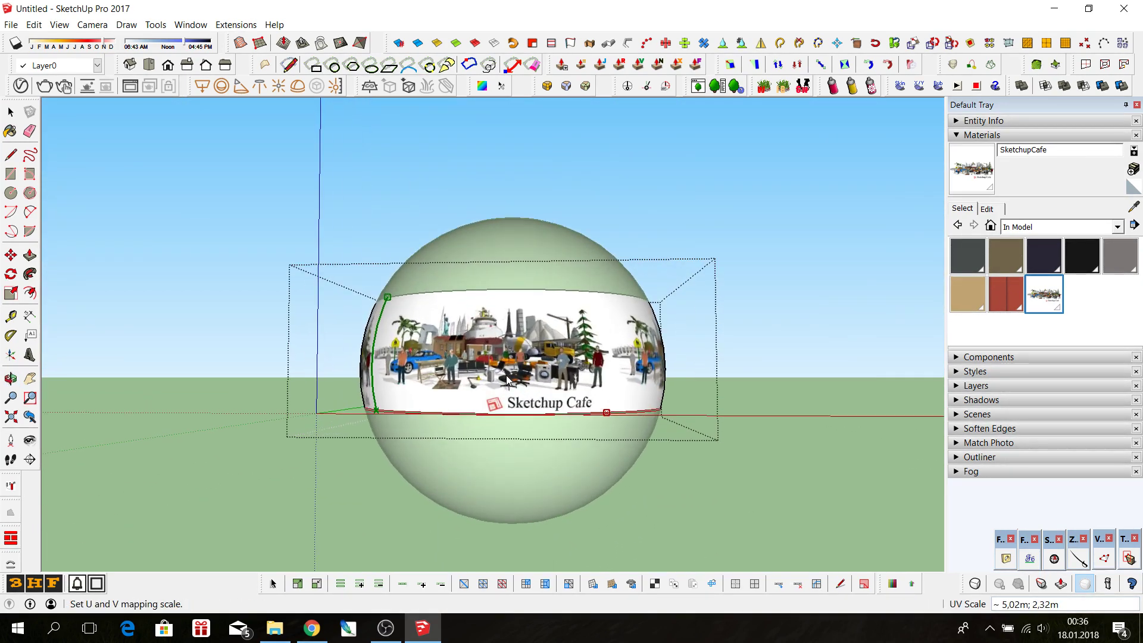
pyautogui.moveTo(595, 429); pyautogui.dragTo(435, 441, button='middle')
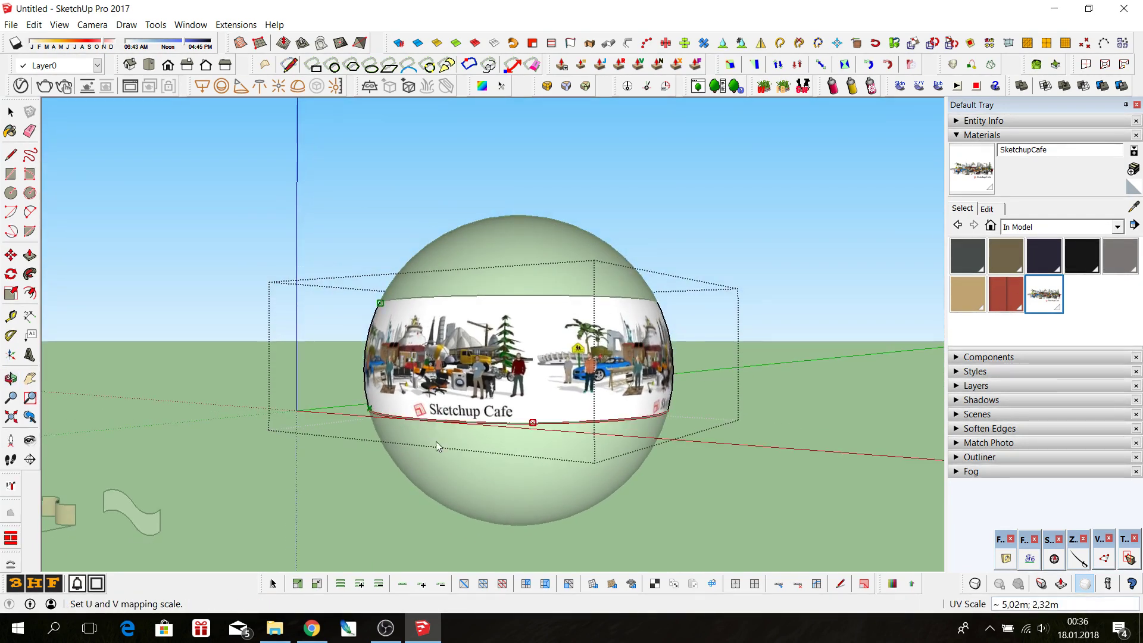
pyautogui.scroll(1, 435, 441)
pyautogui.scroll(1, 452, 405)
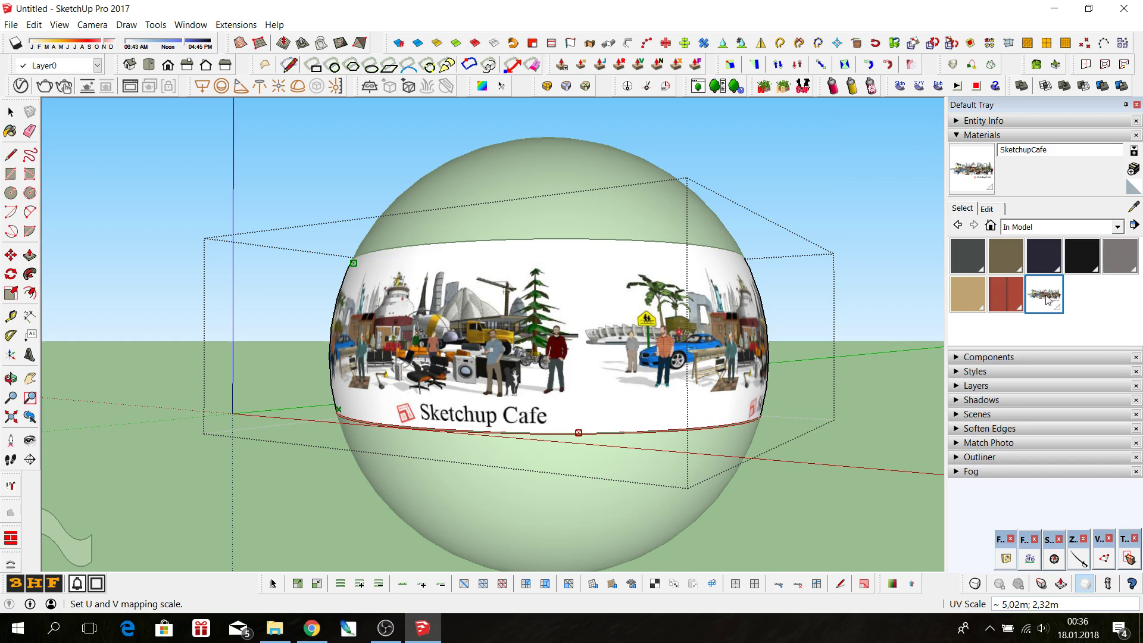
# - Reset the band texture and set SketchupCafe's texture width to 5 m (height 2,27m)
pyautogui.rightClick(470, 321)
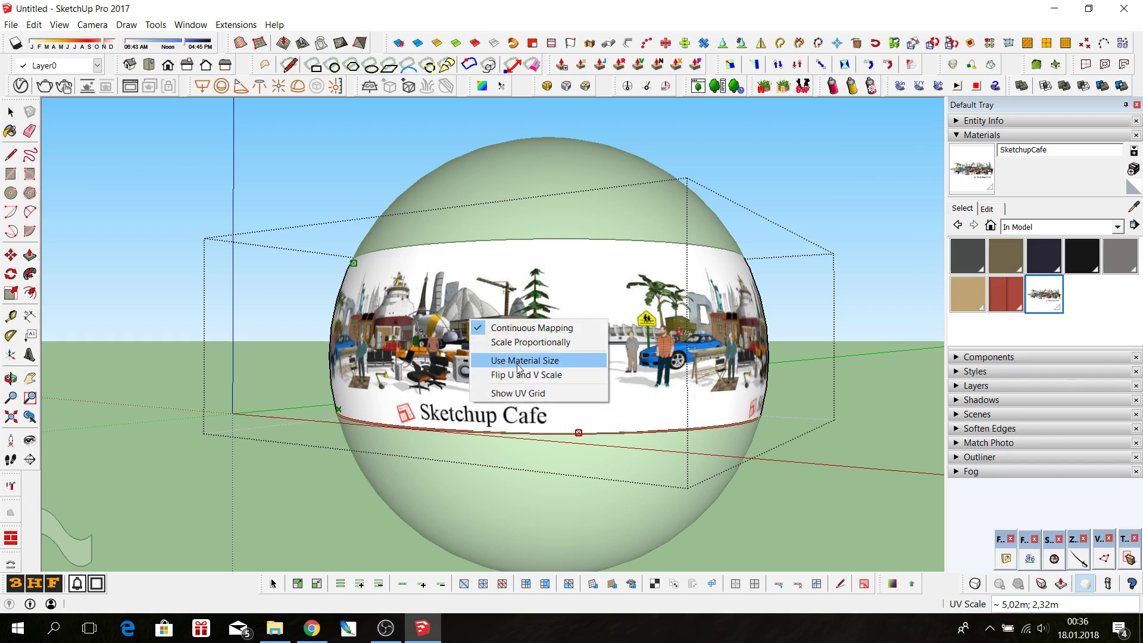
pyautogui.click(535, 364)
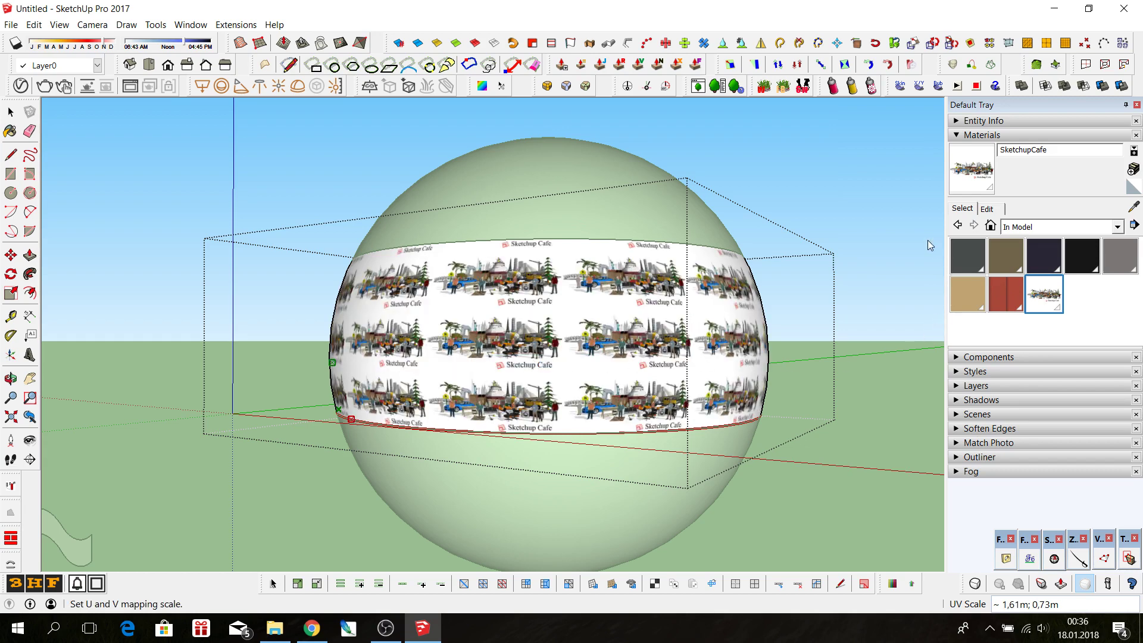
pyautogui.click(992, 212)
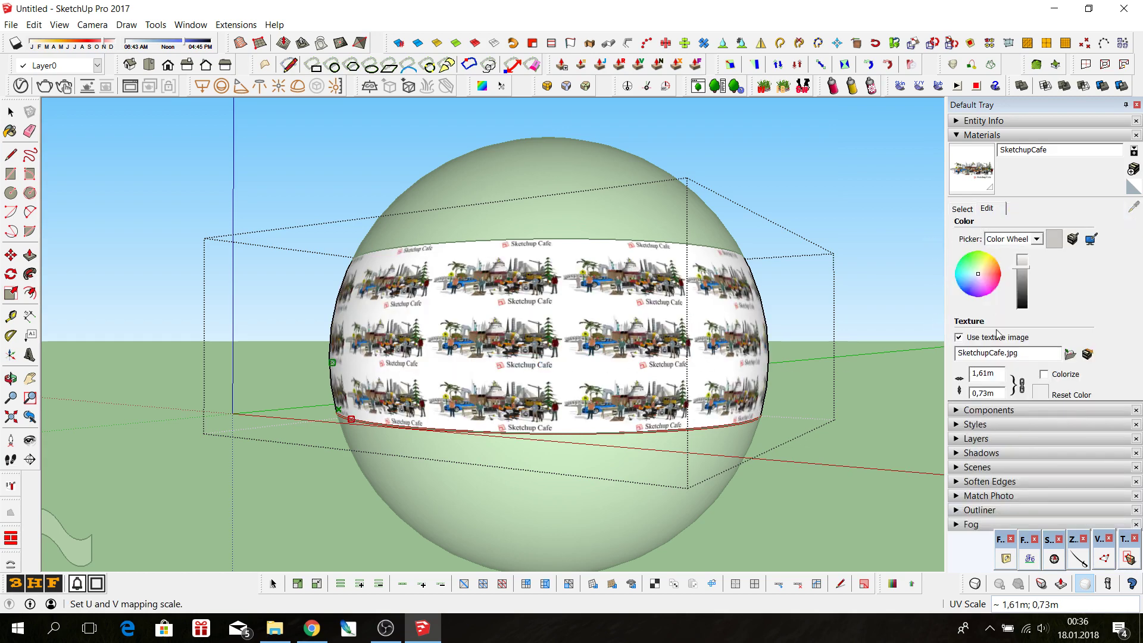
pyautogui.click(1002, 373)
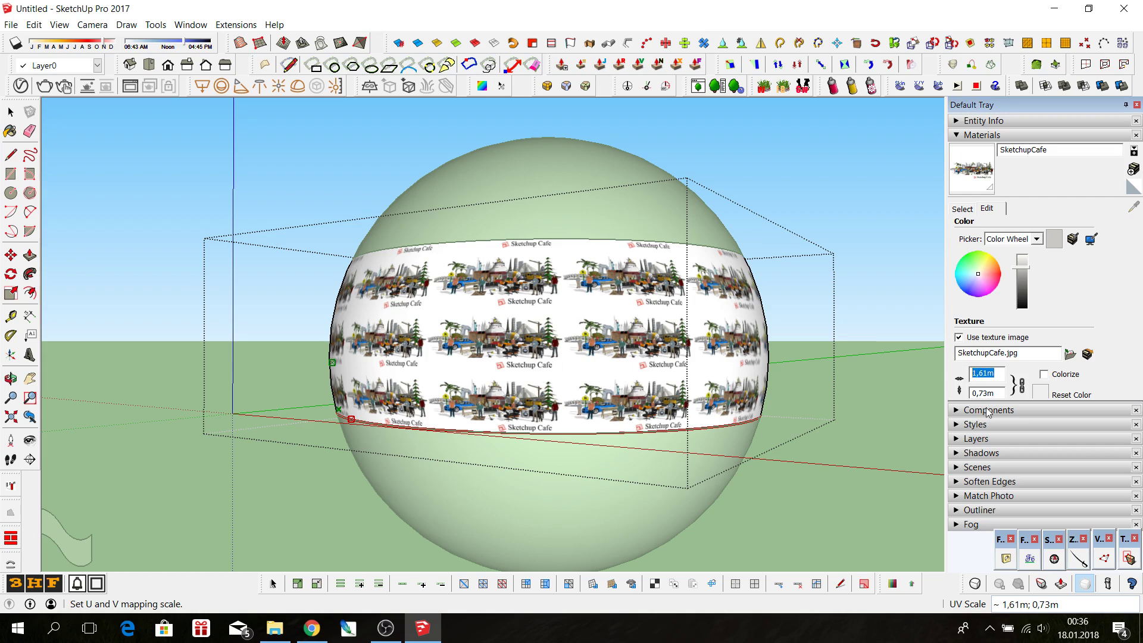
pyautogui.write('2')
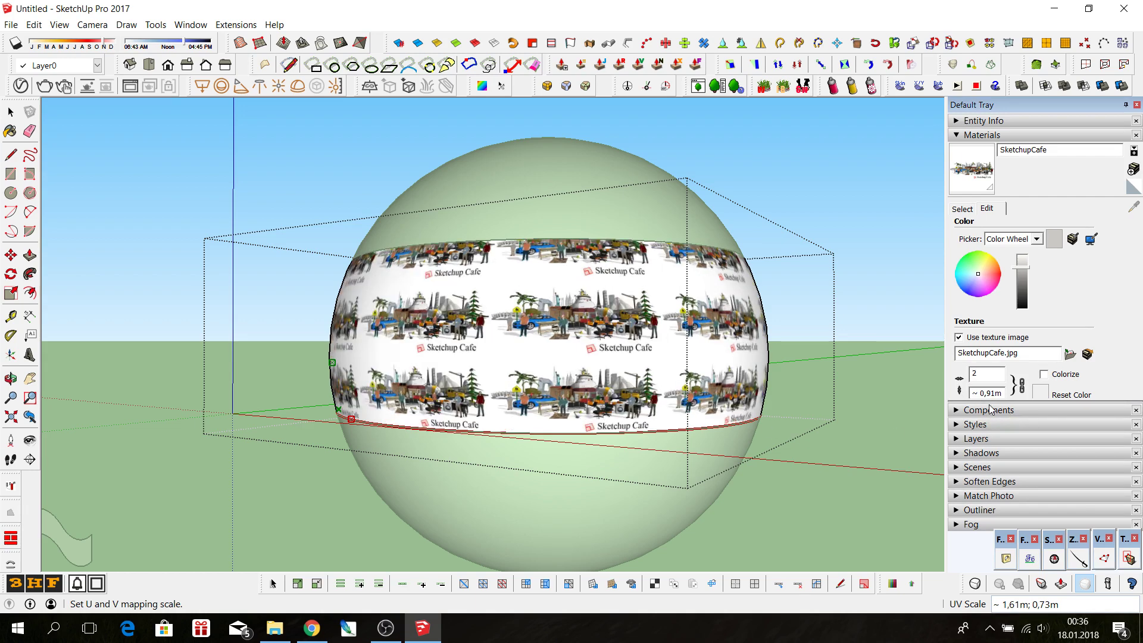
pyautogui.write('3')
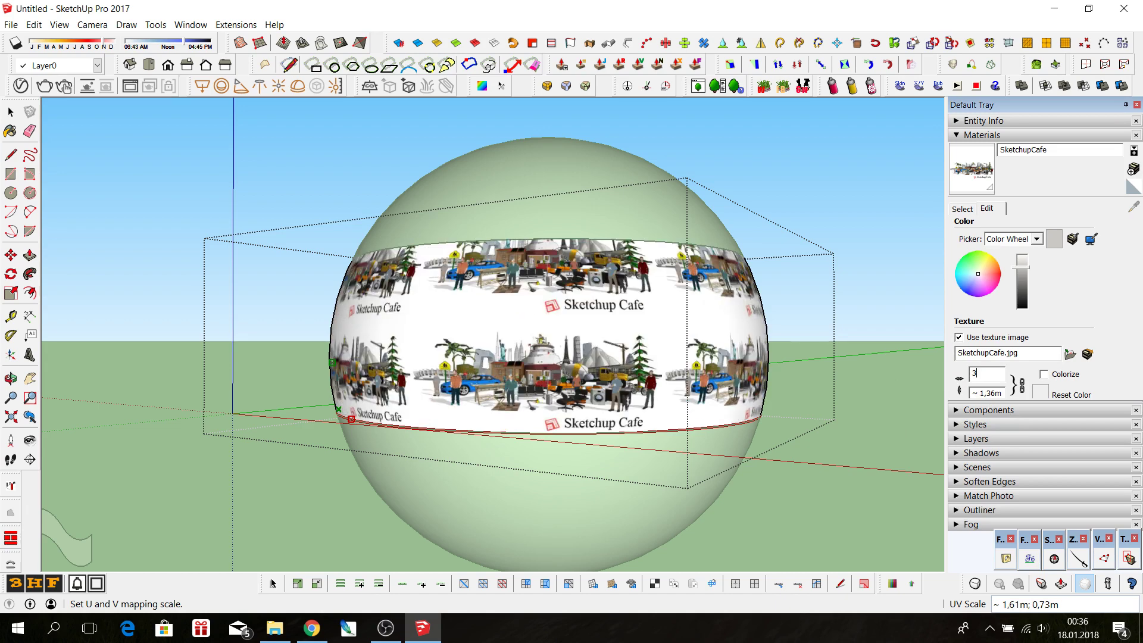
pyautogui.write('5')
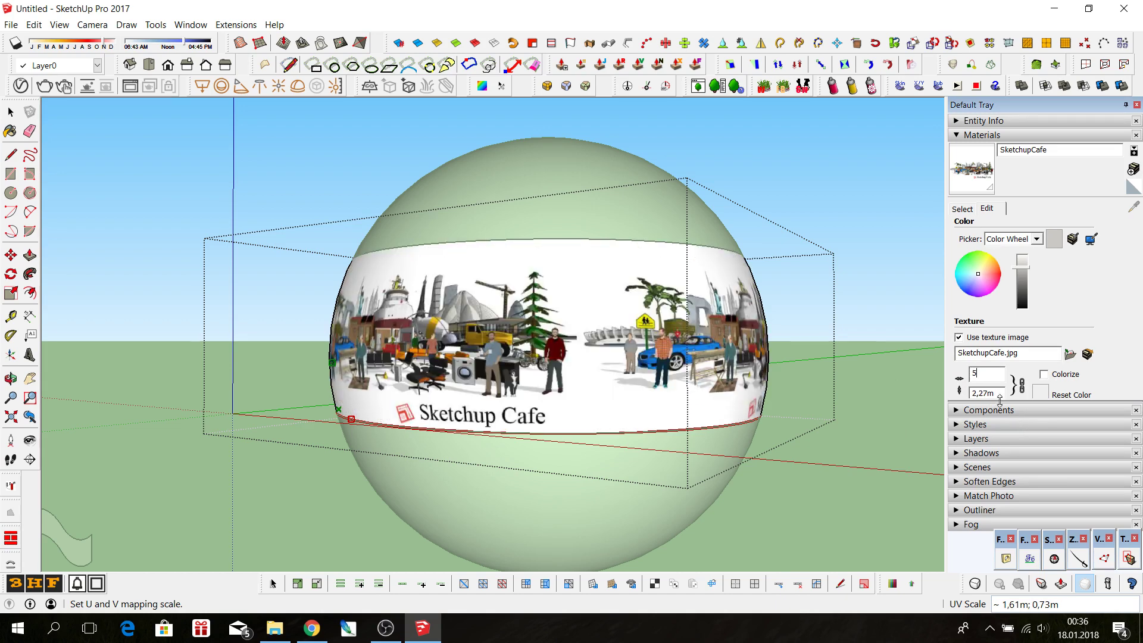
pyautogui.press('Tab')
pyautogui.moveTo(526, 372)
pyautogui.mouseDown(button='middle')
pyautogui.moveTo(626, 321)
pyautogui.moveTo(613, 393)
pyautogui.moveTo(766, 391)
pyautogui.moveTo(744, 381)
pyautogui.moveTo(877, 411)
pyautogui.mouseUp(button='middle')
pyautogui.scroll(-3, 613, 393)
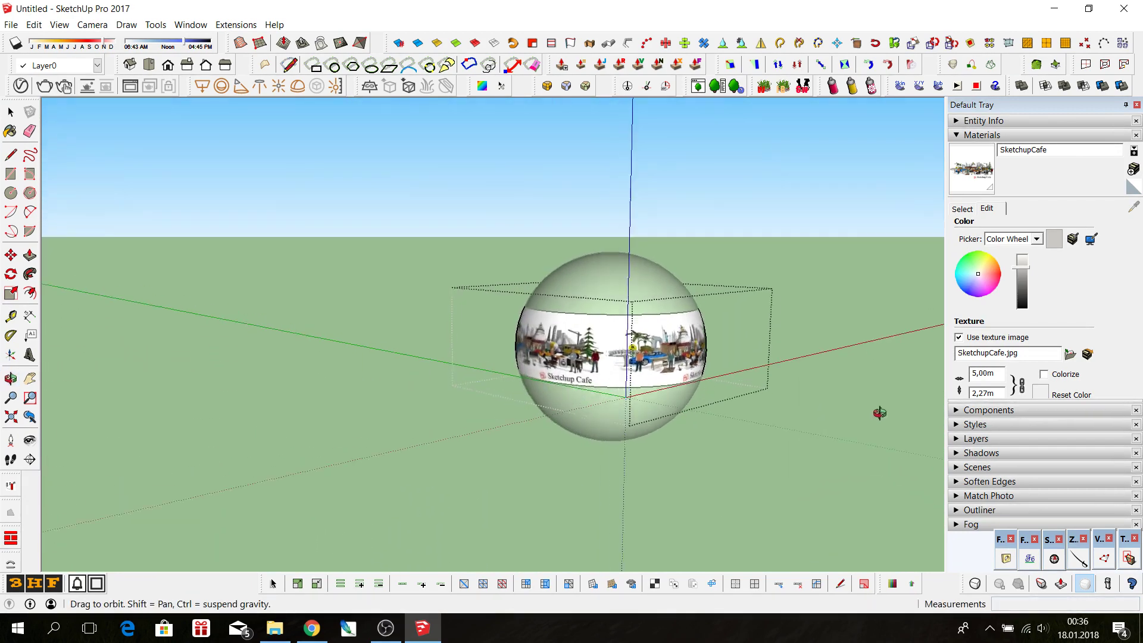
# - Exit the sphere group's editing context with the Select tool
pyautogui.click(10, 112)
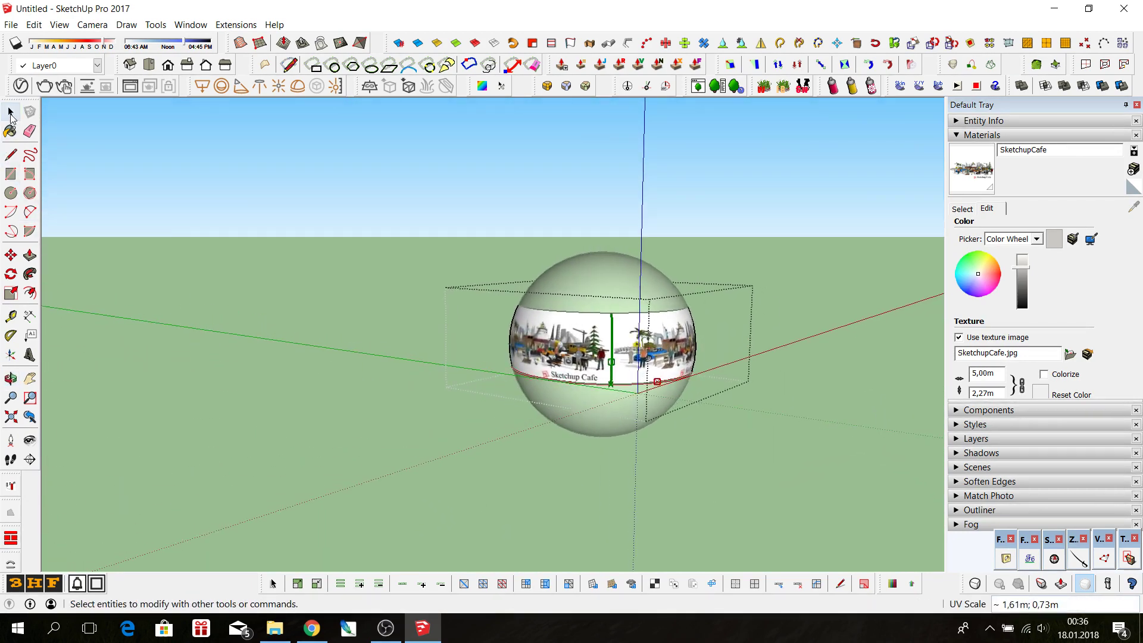
pyautogui.click(187, 232)
pyautogui.moveTo(186, 232)
pyautogui.mouseDown(button='middle')
pyautogui.moveTo(835, 359)
pyautogui.moveTo(273, 349)
pyautogui.moveTo(280, 439)
pyautogui.mouseUp(button='middle')
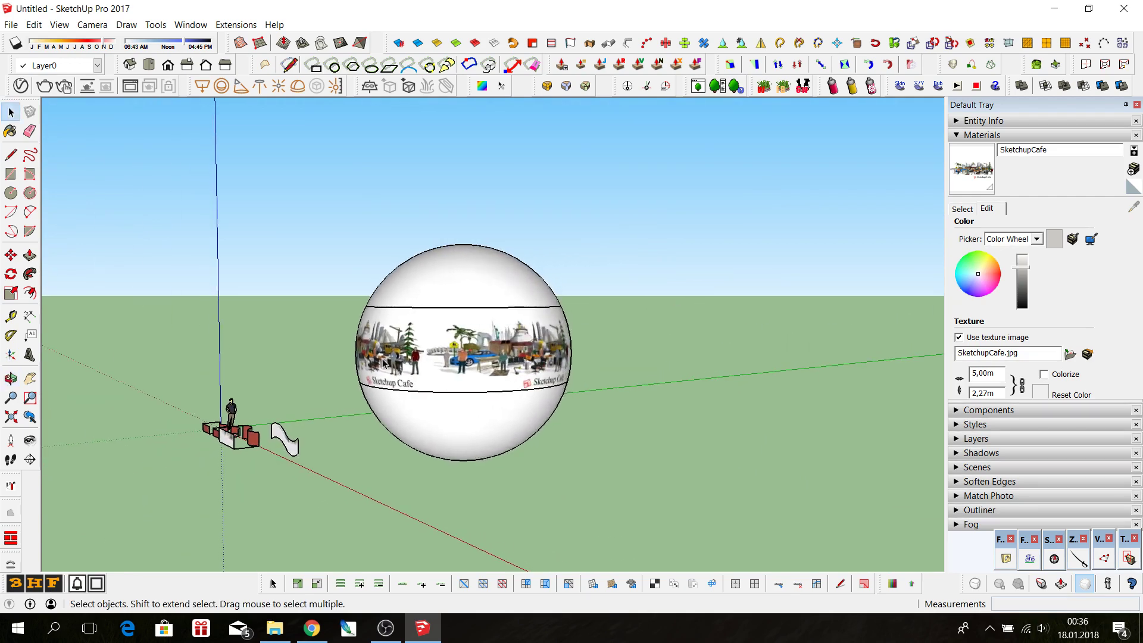
pyautogui.scroll(3, 450, 365)
pyautogui.scroll(3, 433, 335)
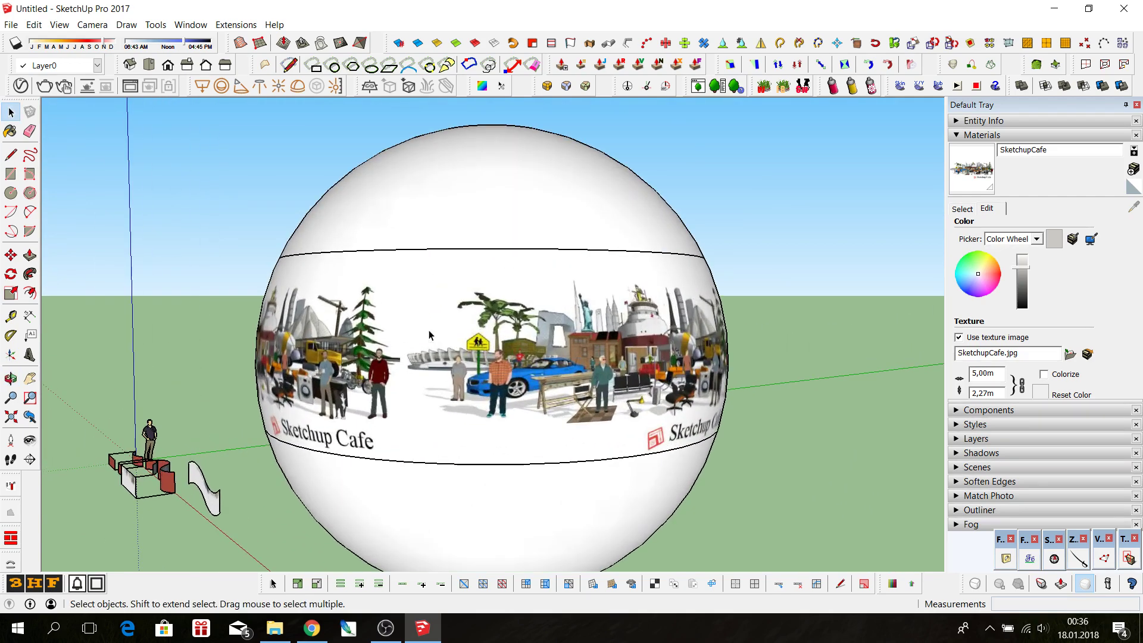
# - Orbit and zoom around the sphere from above and below to inspect the band
pyautogui.moveTo(428, 330)
pyautogui.mouseDown(button='middle')
pyautogui.moveTo(414, 462)
pyautogui.moveTo(547, 386)
pyautogui.mouseUp(button='middle')
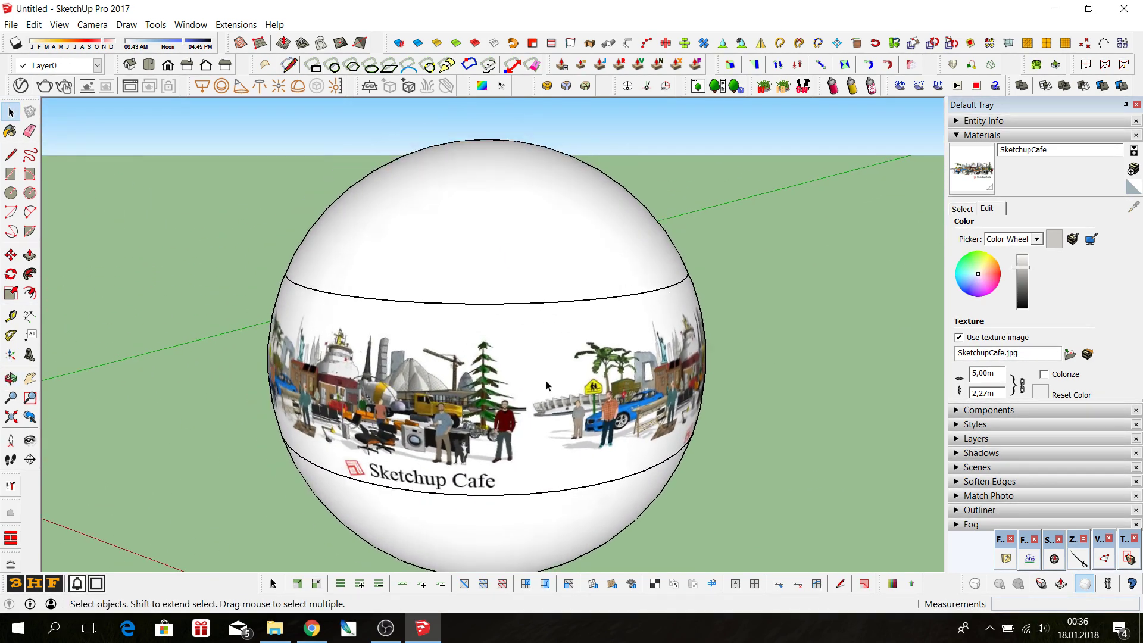
pyautogui.scroll(-1, 522, 366)
pyautogui.moveTo(457, 410); pyautogui.dragTo(458, 371, button='middle')
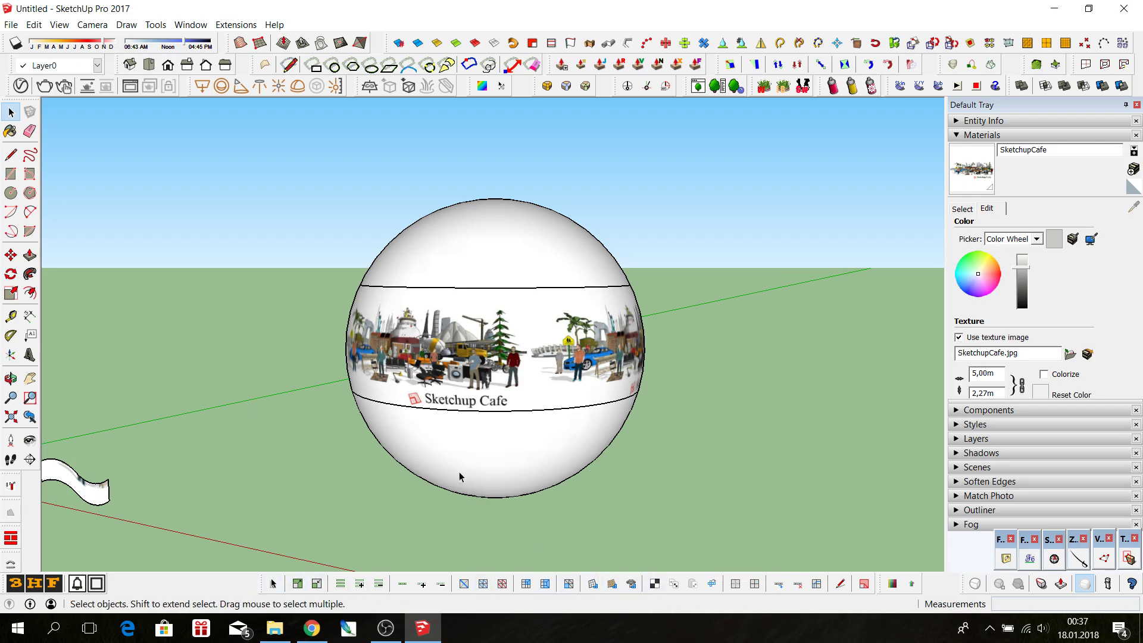
pyautogui.scroll(-3, 462, 476)
pyautogui.moveTo(462, 468); pyautogui.dragTo(456, 452, button='middle')
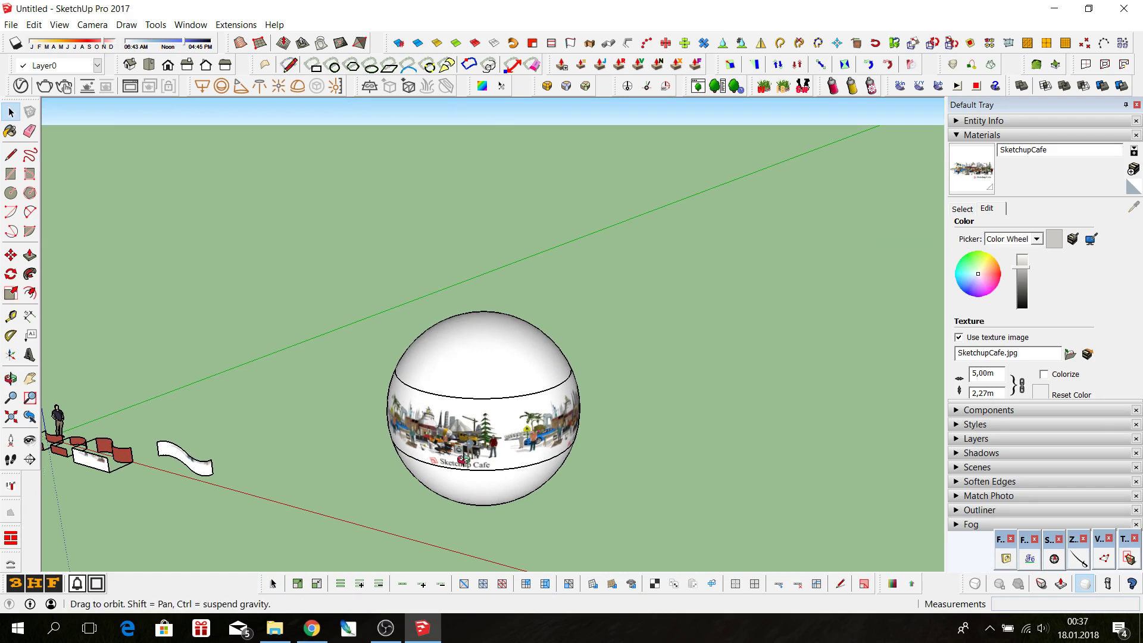
pyautogui.moveTo(457, 453); pyautogui.dragTo(538, 453, button='middle')
pyautogui.scroll(3, 540, 453)
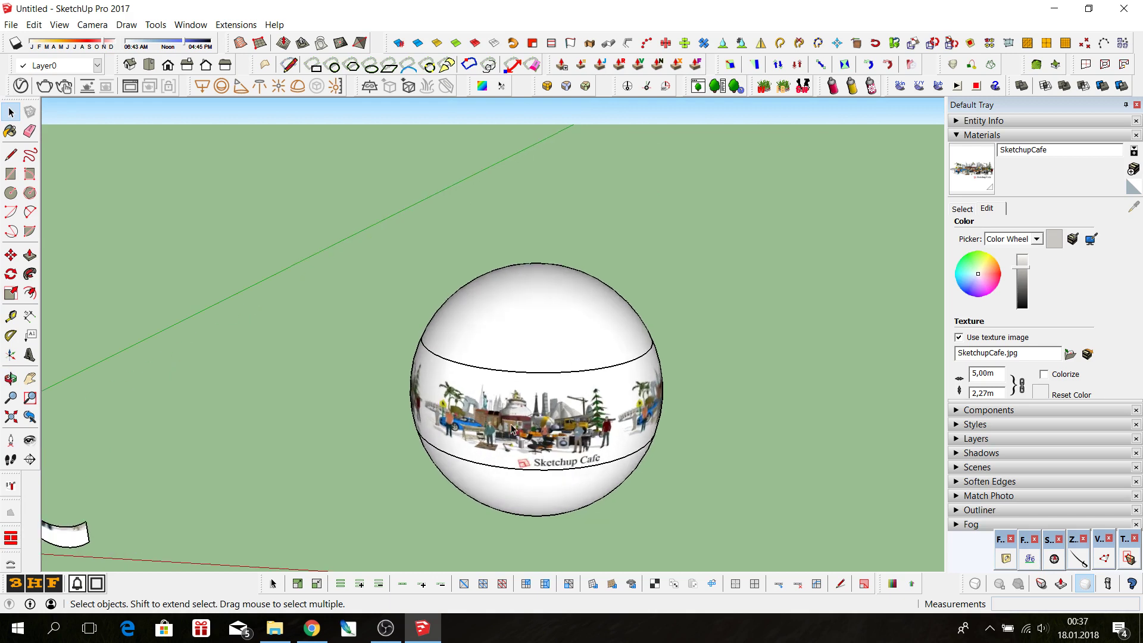
# - Paint the top cap with the dark slate Roofing Shingles GAF Estates from the Roofing collection
pyautogui.click(542, 332)
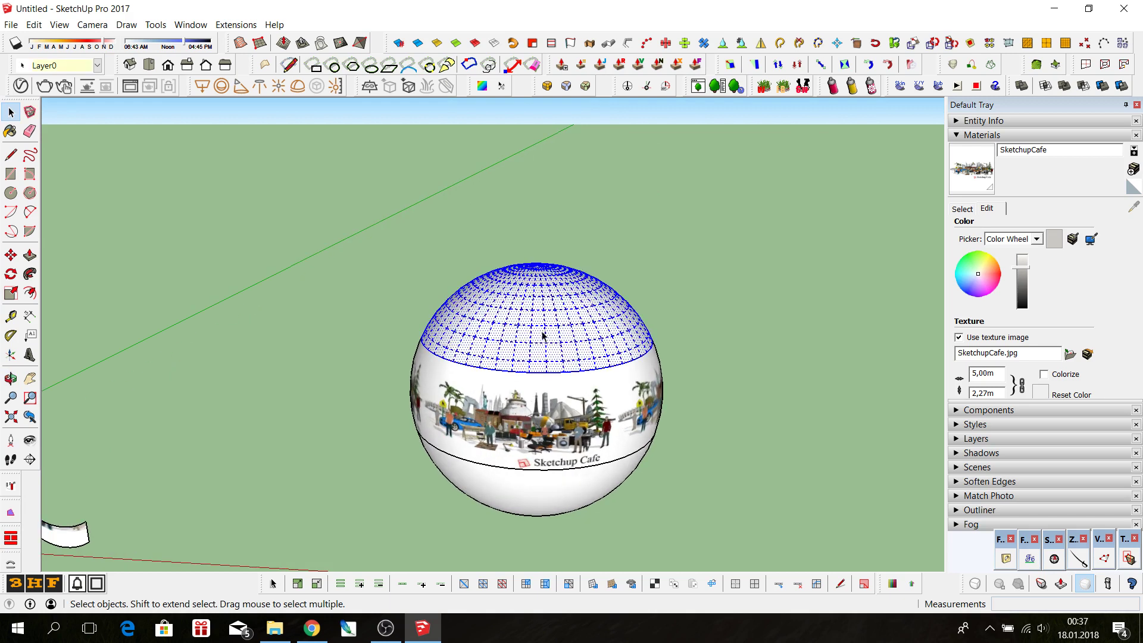
pyautogui.click(656, 273)
pyautogui.click(972, 209)
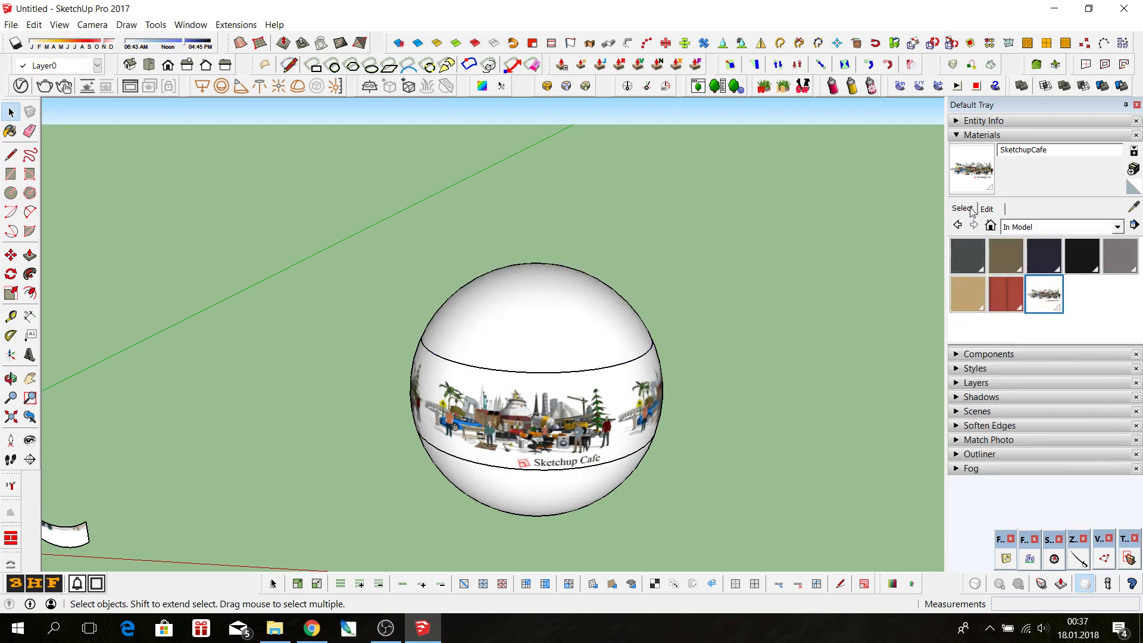
pyautogui.click(1038, 228)
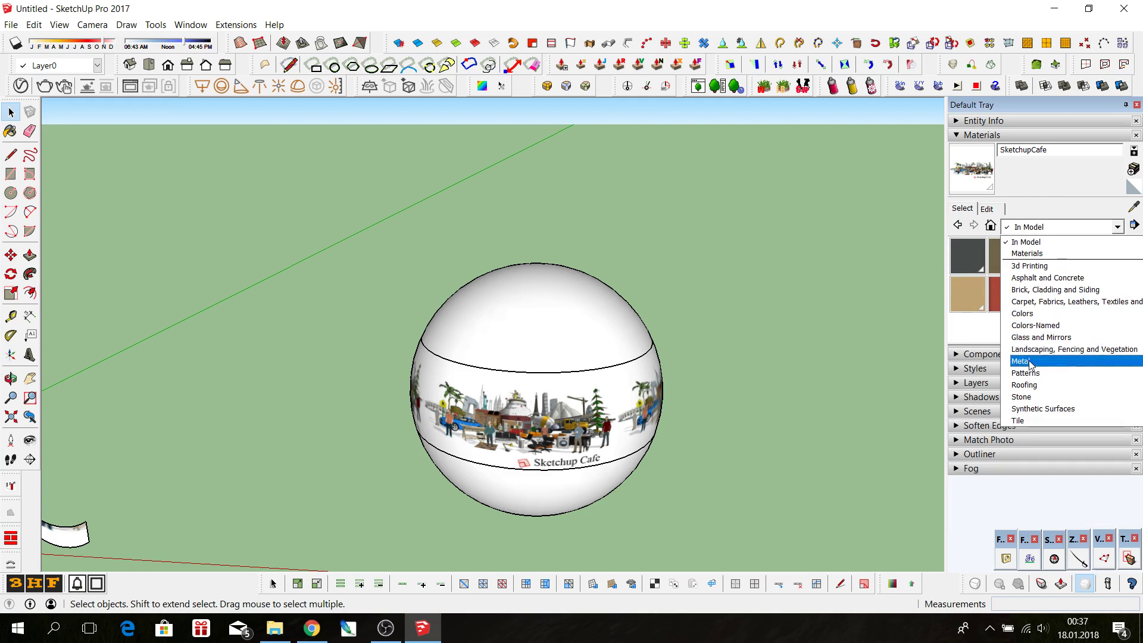
pyautogui.click(1030, 385)
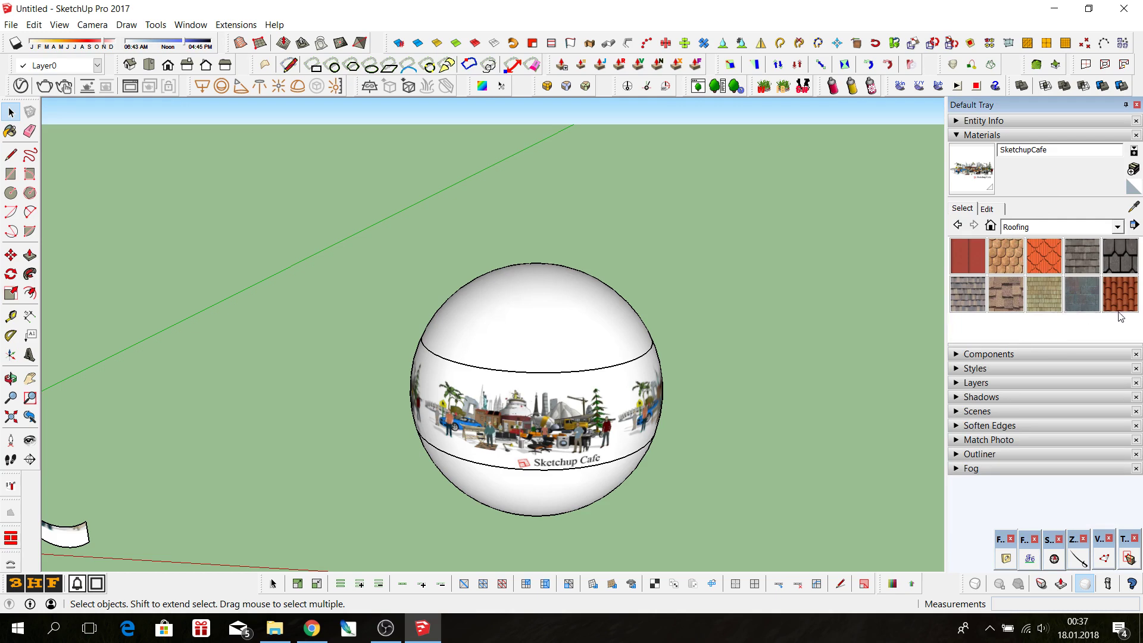
pyautogui.click(1122, 271)
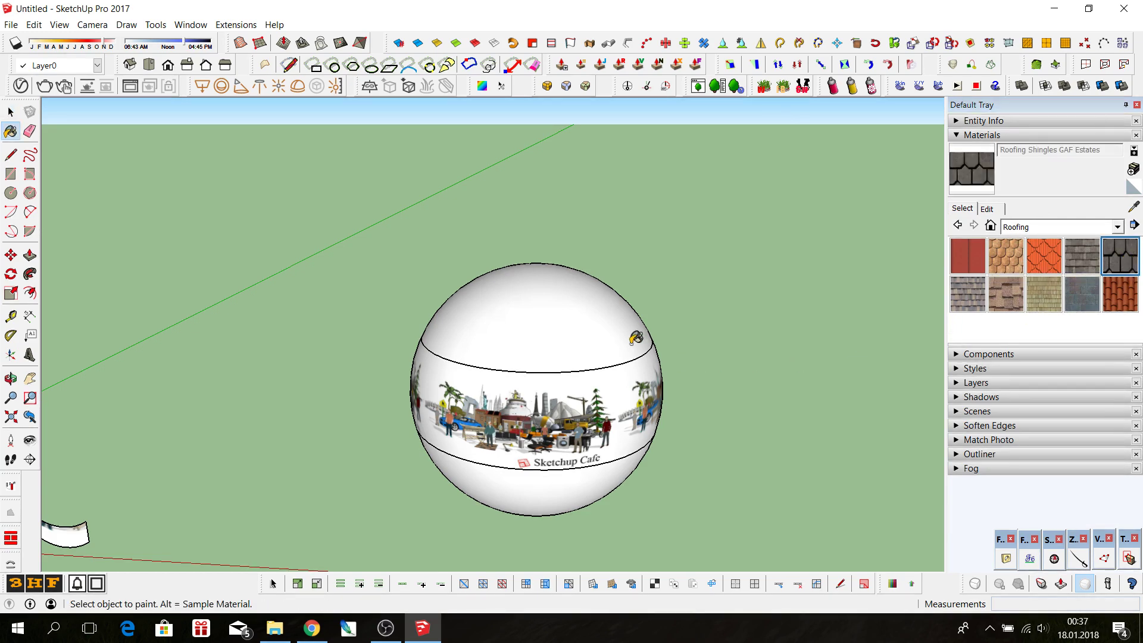
pyautogui.click(545, 309)
# - Inspect the shingled dome, then select its surface
pyautogui.moveTo(604, 380); pyautogui.dragTo(688, 484, button='middle')
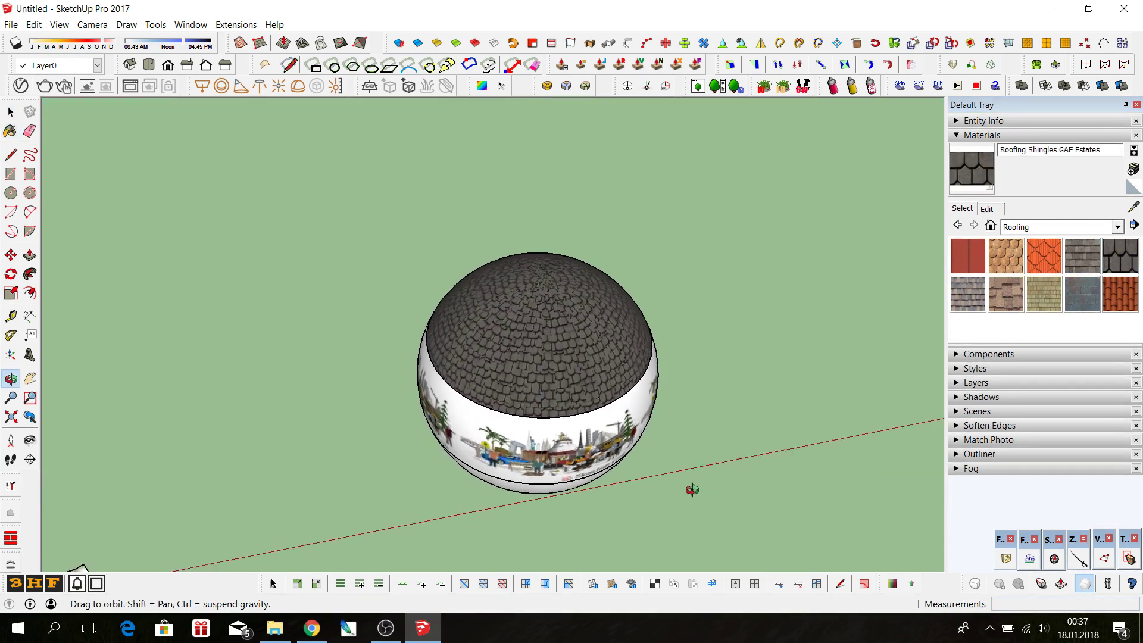
pyautogui.scroll(3, 516, 340)
pyautogui.scroll(2, 528, 323)
pyautogui.scroll(2, 527, 323)
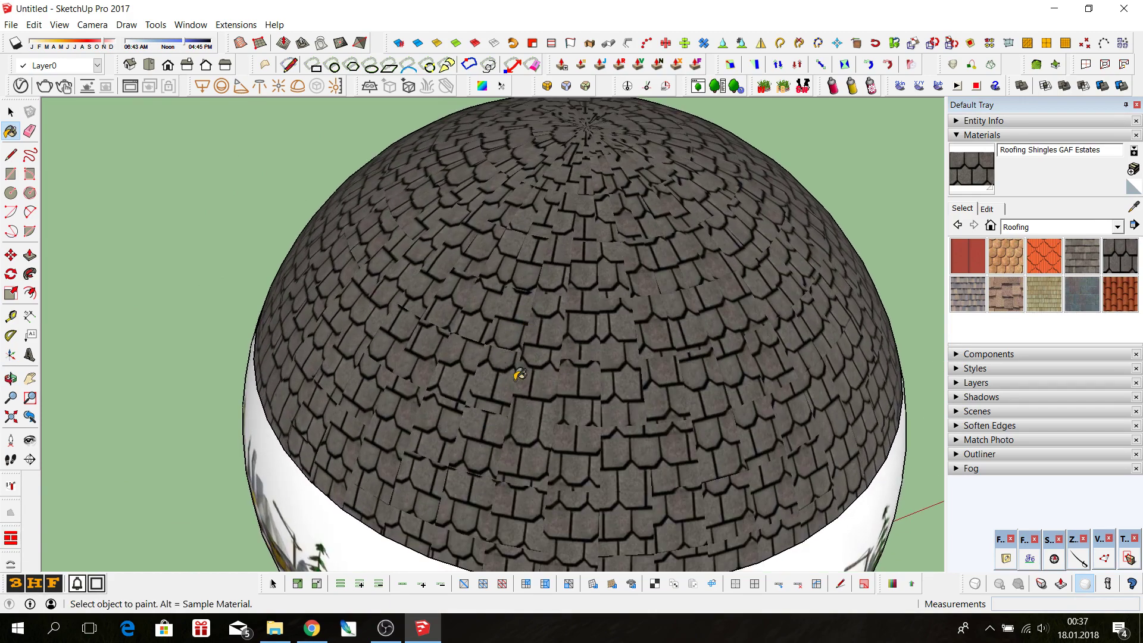
pyautogui.moveTo(515, 384)
pyautogui.mouseDown(button='middle')
pyautogui.moveTo(739, 342)
pyautogui.moveTo(655, 417)
pyautogui.mouseUp(button='middle')
pyautogui.click(10, 111)
pyautogui.scroll(-3, 448, 345)
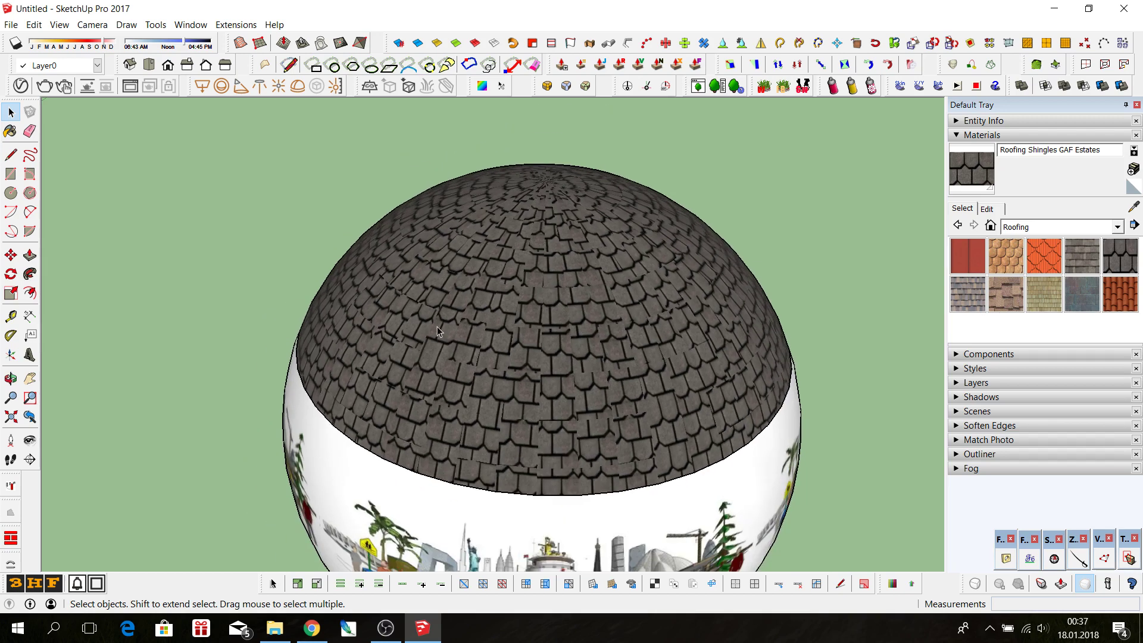
pyautogui.moveTo(437, 326); pyautogui.dragTo(440, 350, button='middle')
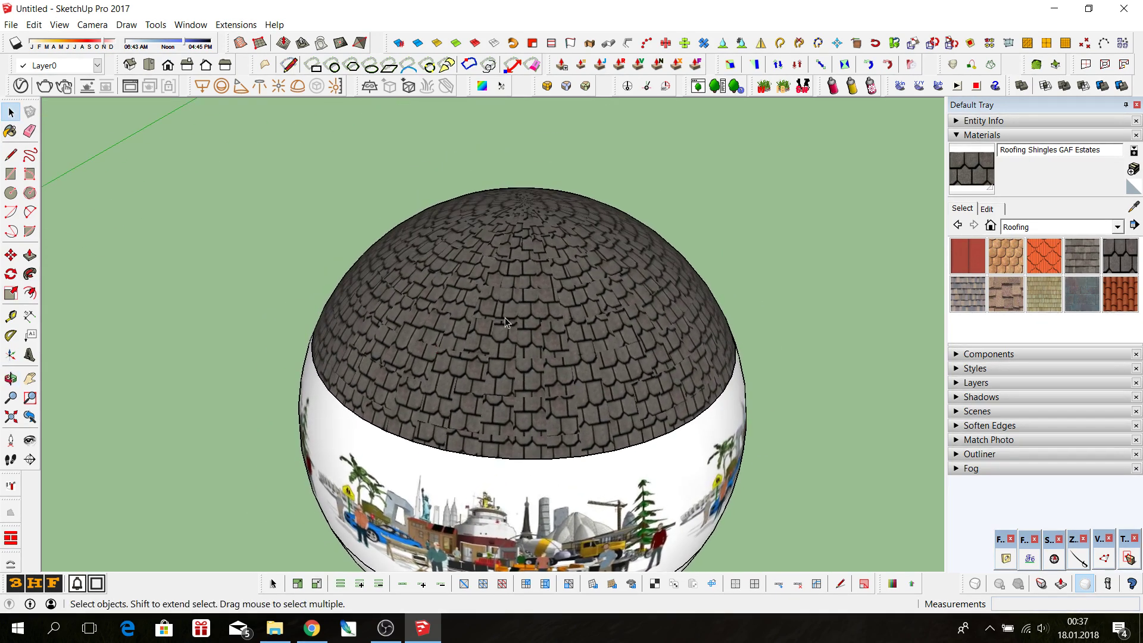
pyautogui.click(526, 284)
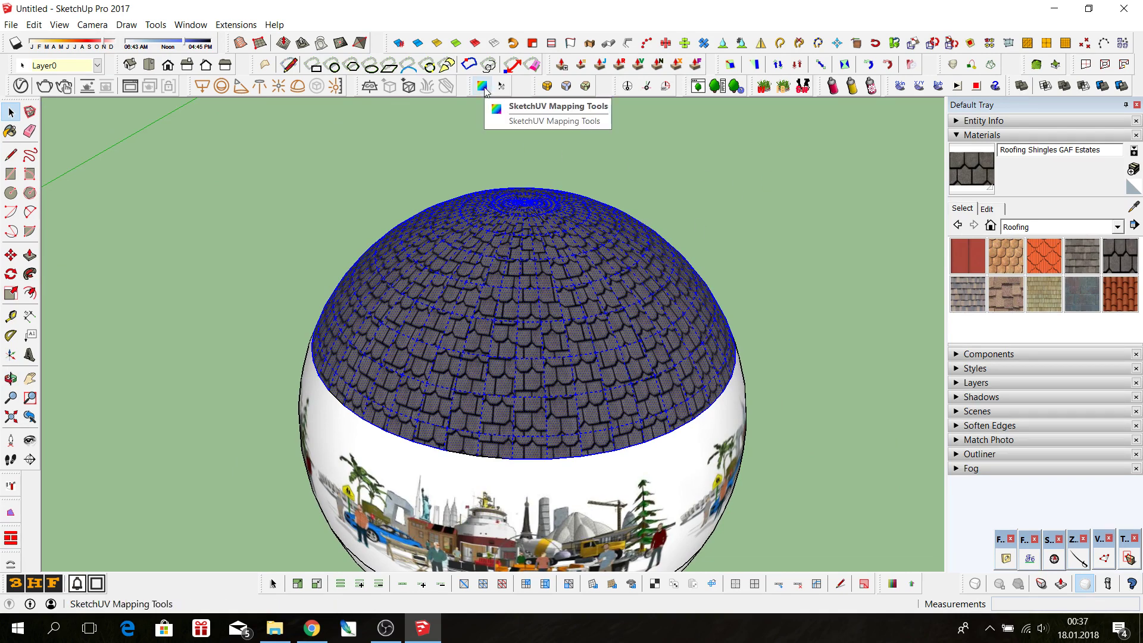
# - Box-map the dome's shingles with SketchUV, then scale the UVs by *5 and *3
pyautogui.click(482, 86)
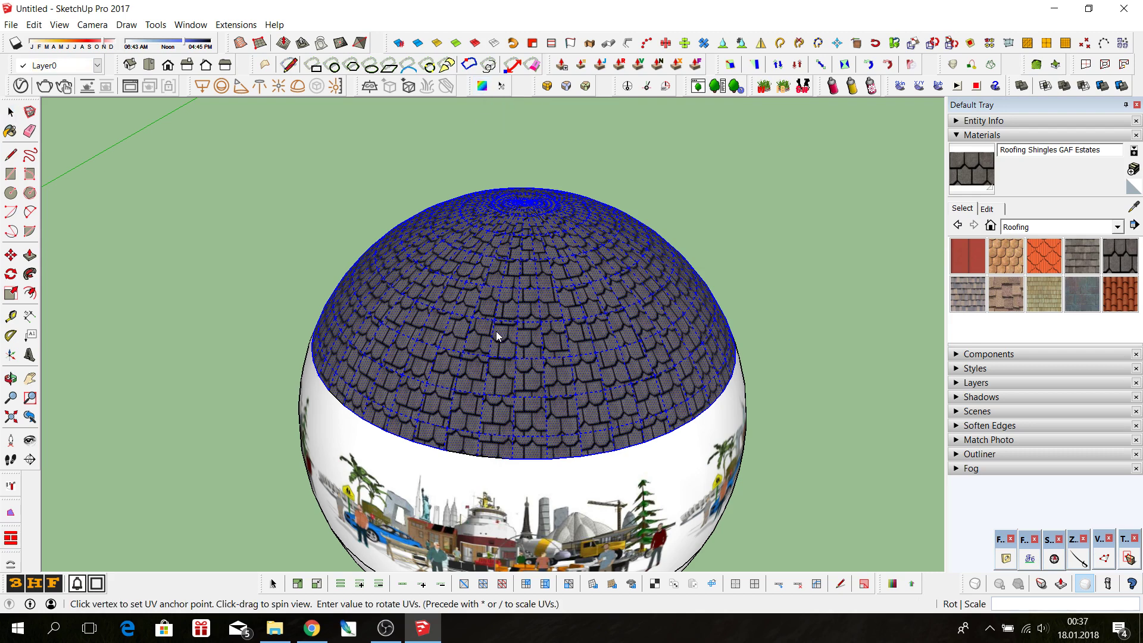
pyautogui.scroll(2, 495, 331)
pyautogui.scroll(1, 502, 331)
pyautogui.rightClick(520, 287)
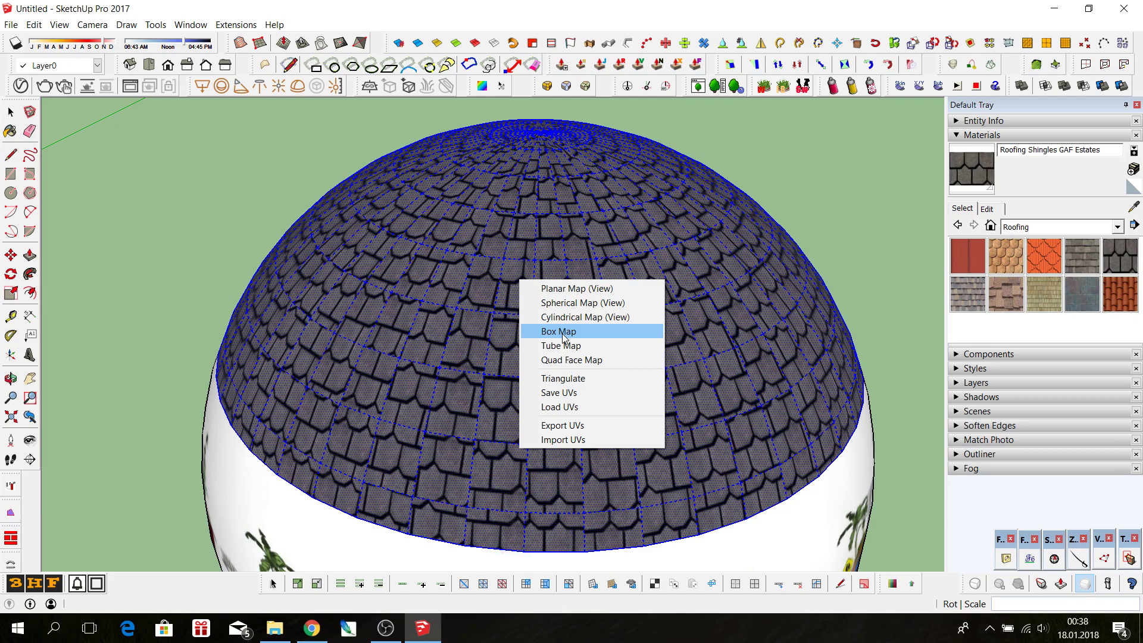
pyautogui.click(562, 335)
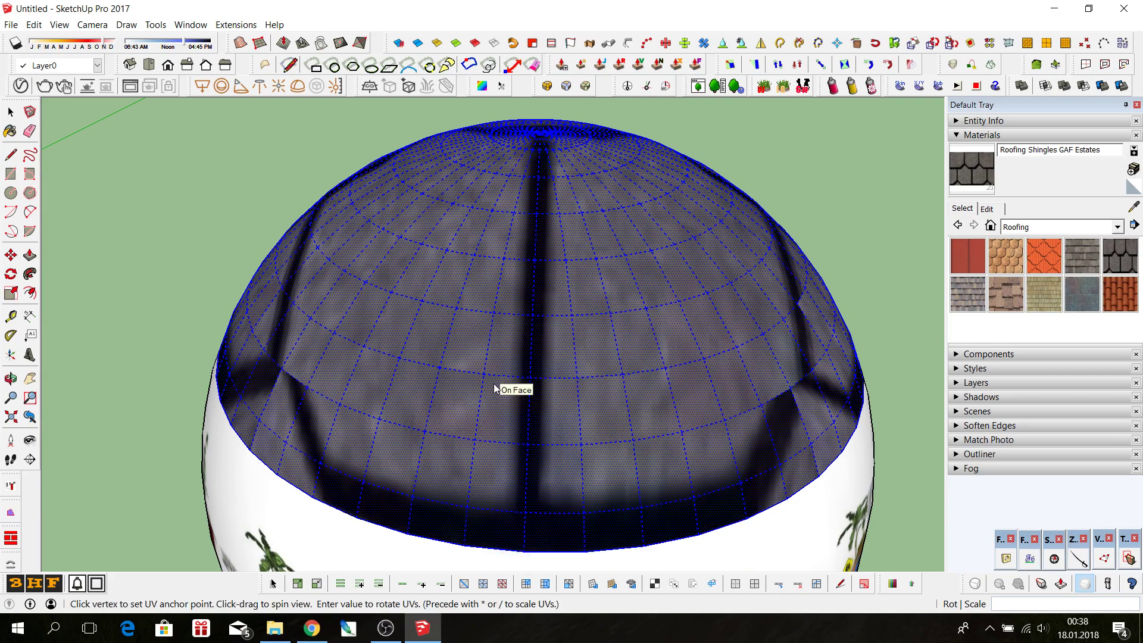
pyautogui.moveTo(478, 401)
pyautogui.mouseDown(button='middle')
pyautogui.moveTo(651, 383)
pyautogui.moveTo(863, 319)
pyautogui.moveTo(541, 305)
pyautogui.moveTo(485, 288)
pyautogui.mouseUp(button='middle')
pyautogui.write('*5')
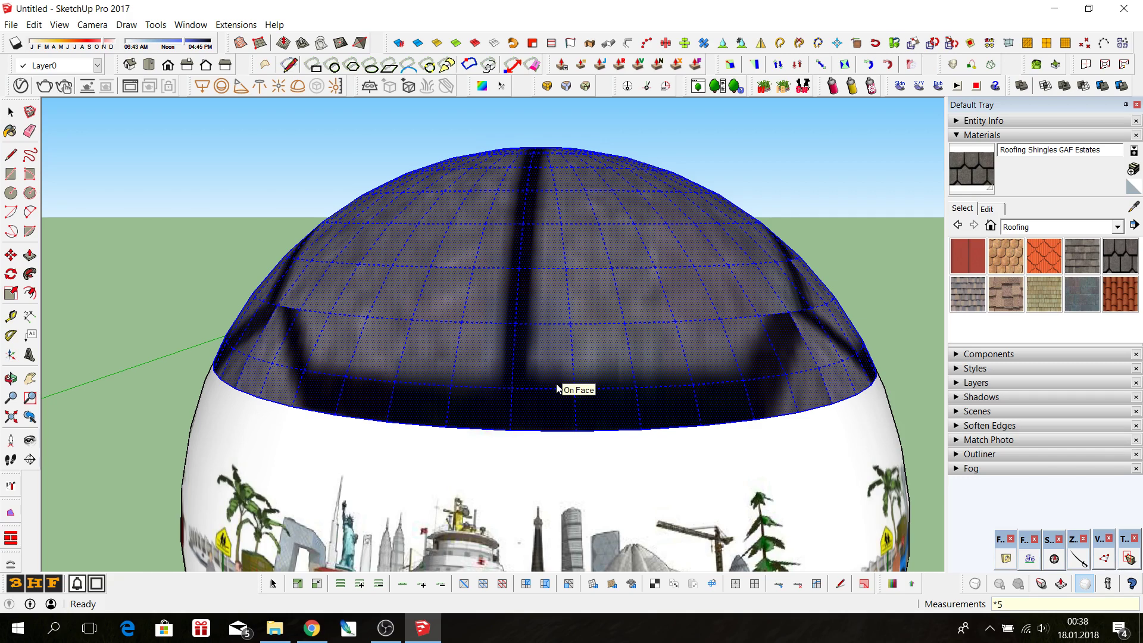
pyautogui.press('Return')
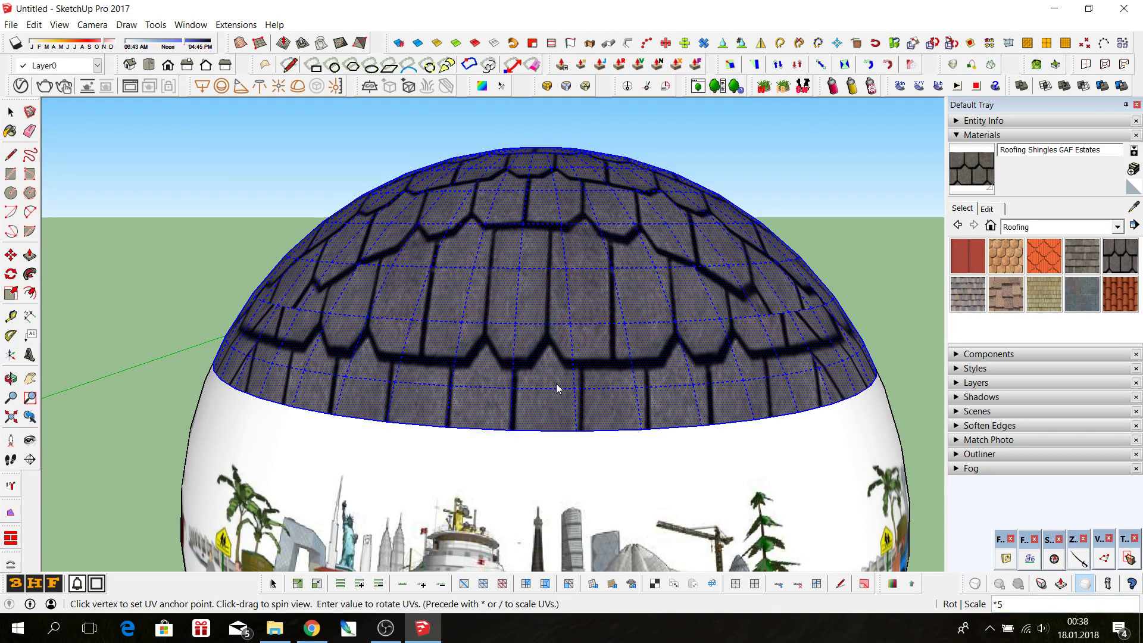
pyautogui.write('3')
pyautogui.press('Return')
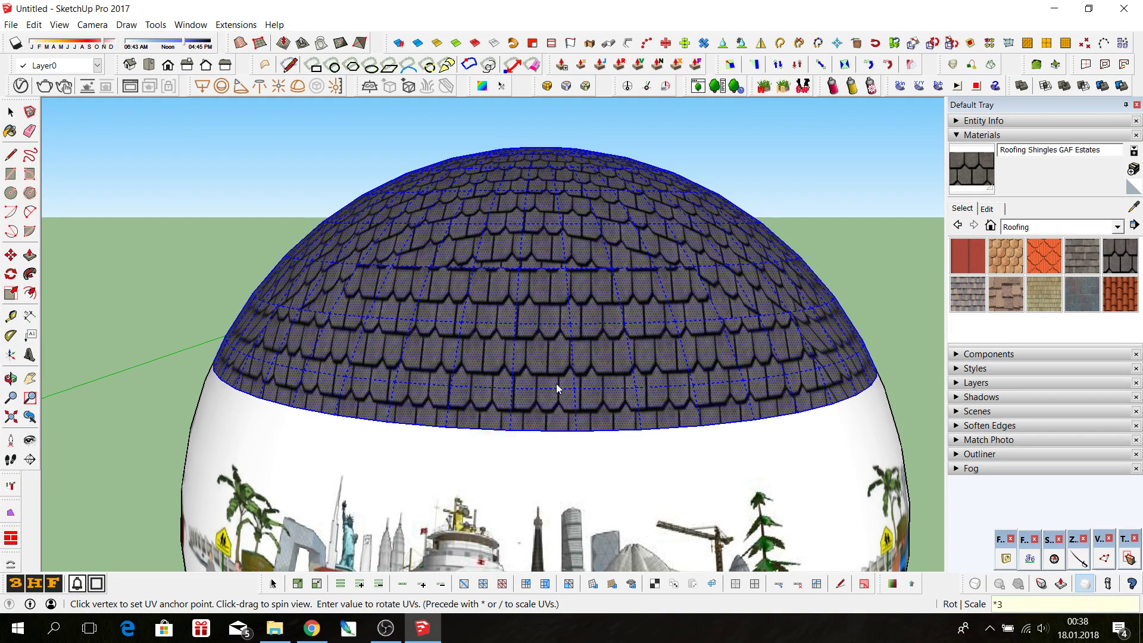
pyautogui.moveTo(548, 381)
pyautogui.mouseDown(button='middle')
pyautogui.moveTo(772, 483)
pyautogui.moveTo(480, 474)
pyautogui.moveTo(566, 329)
pyautogui.moveTo(359, 429)
pyautogui.moveTo(441, 415)
pyautogui.mouseUp(button='middle')
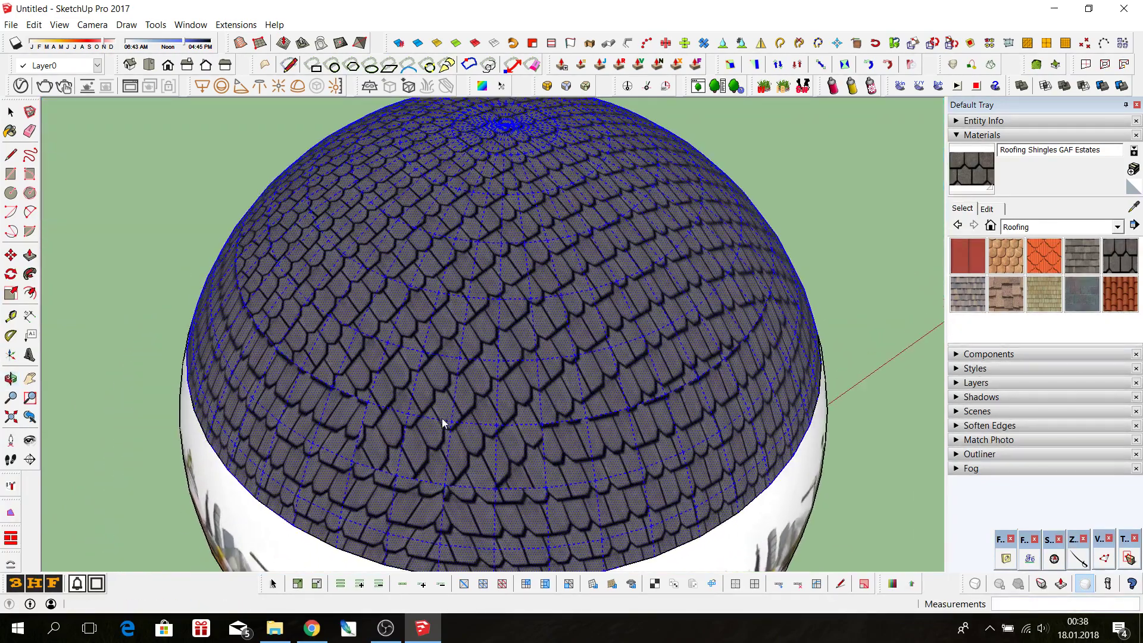
# - Apply Spherical Map (View) to the dome, then scale the UVs by *8 and *3
pyautogui.rightClick(472, 391)
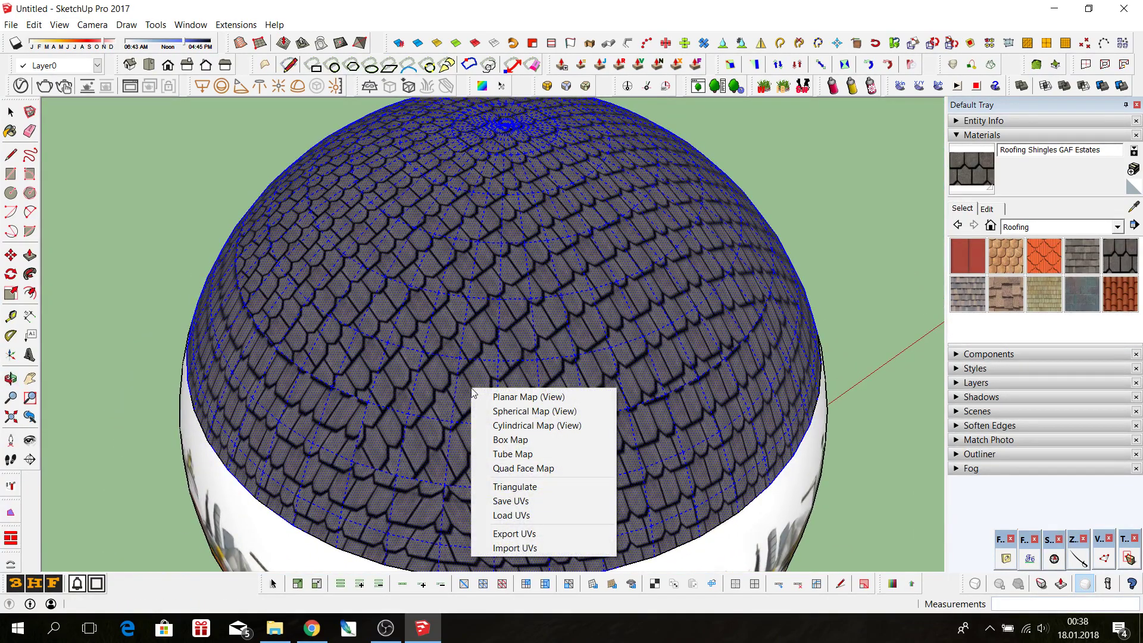
pyautogui.click(529, 412)
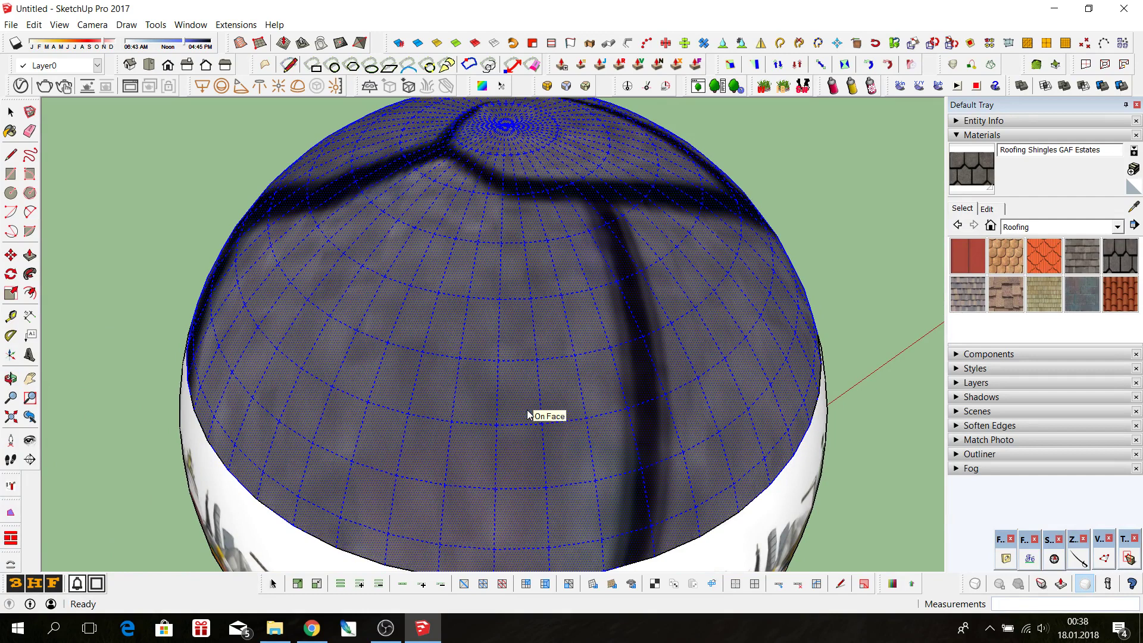
pyautogui.moveTo(421, 467); pyautogui.dragTo(431, 350, button='middle')
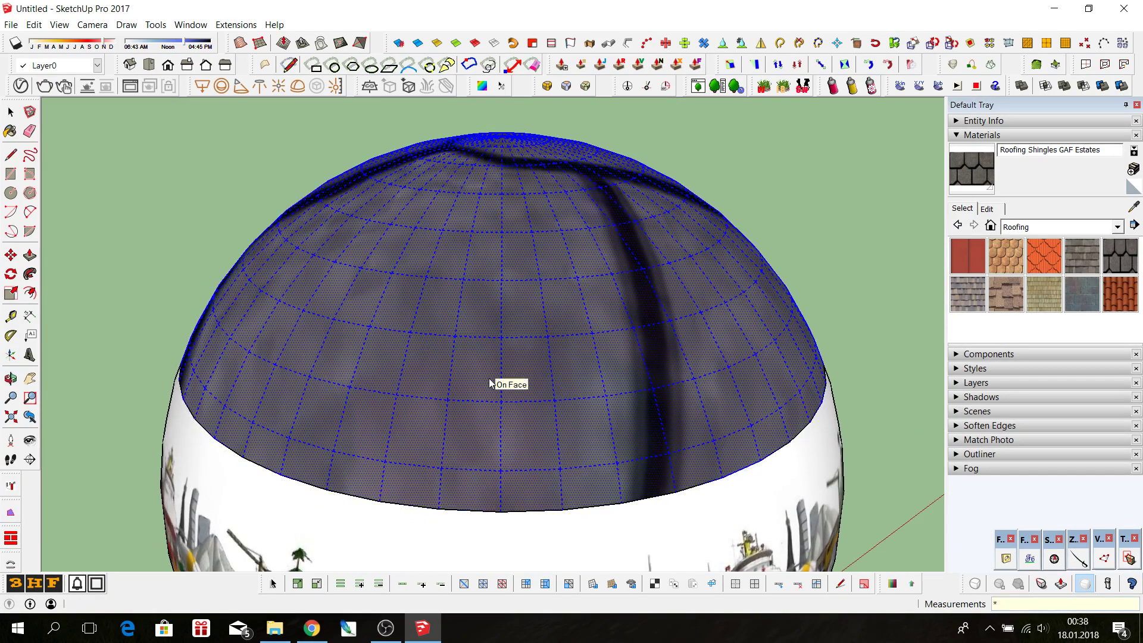
pyautogui.write('8')
pyautogui.press('Return')
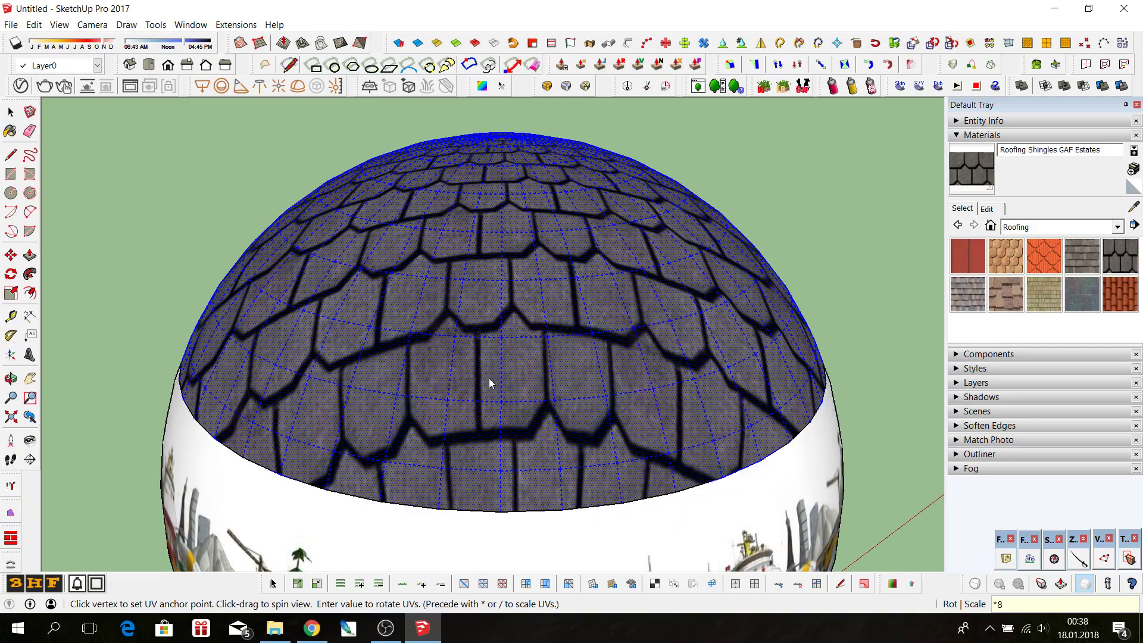
pyautogui.moveTo(490, 383)
pyautogui.mouseDown(button='middle')
pyautogui.moveTo(522, 343)
pyautogui.moveTo(911, 375)
pyautogui.moveTo(420, 364)
pyautogui.mouseUp(button='middle')
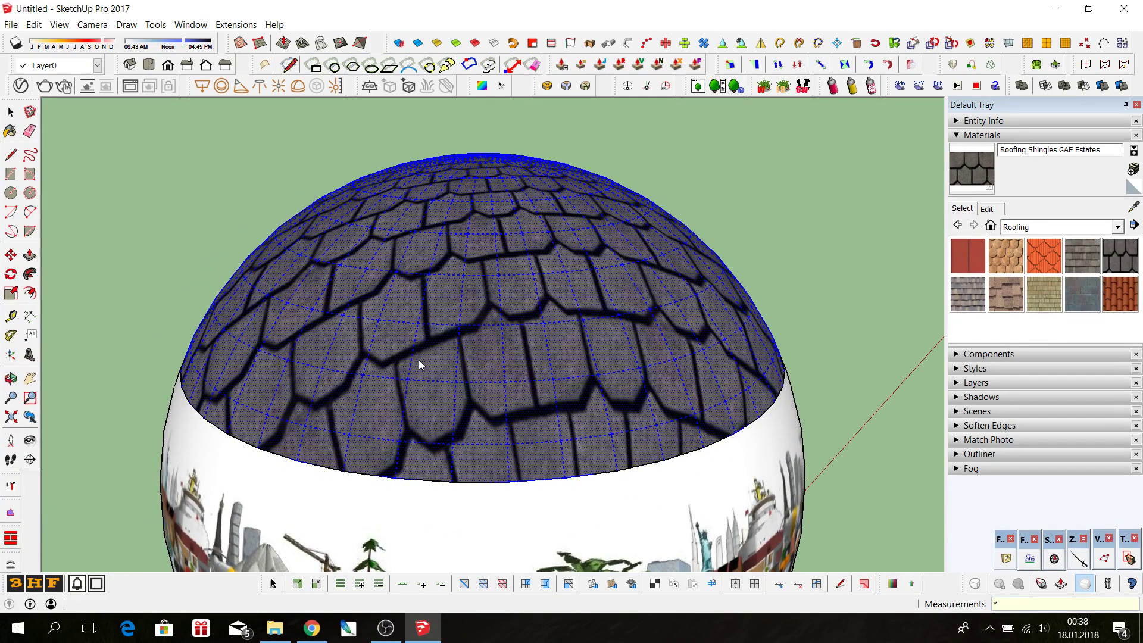
pyautogui.write('3')
pyautogui.press('Return')
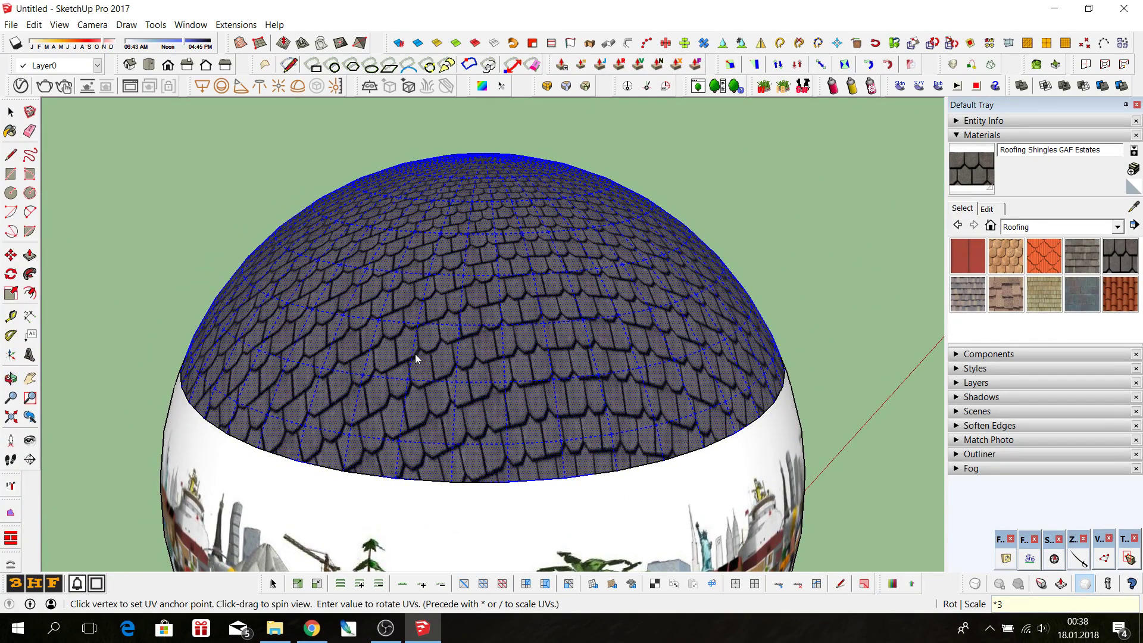
pyautogui.moveTo(416, 358); pyautogui.dragTo(481, 539, button='middle')
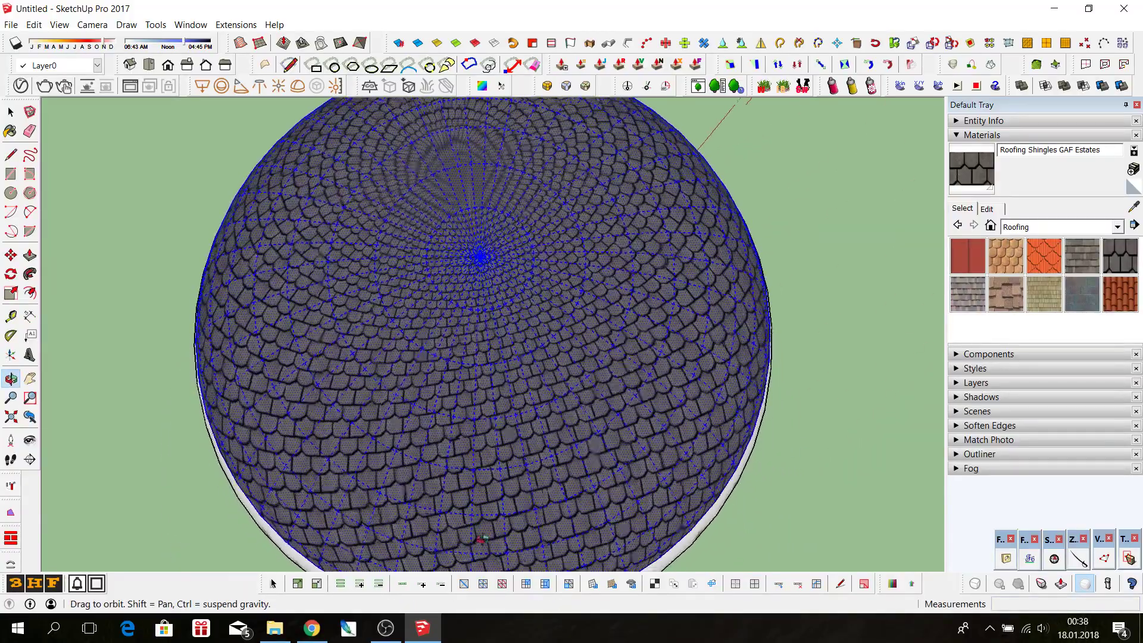
pyautogui.moveTo(481, 539); pyautogui.dragTo(821, 395)
pyautogui.moveTo(248, 400); pyautogui.dragTo(601, 343)
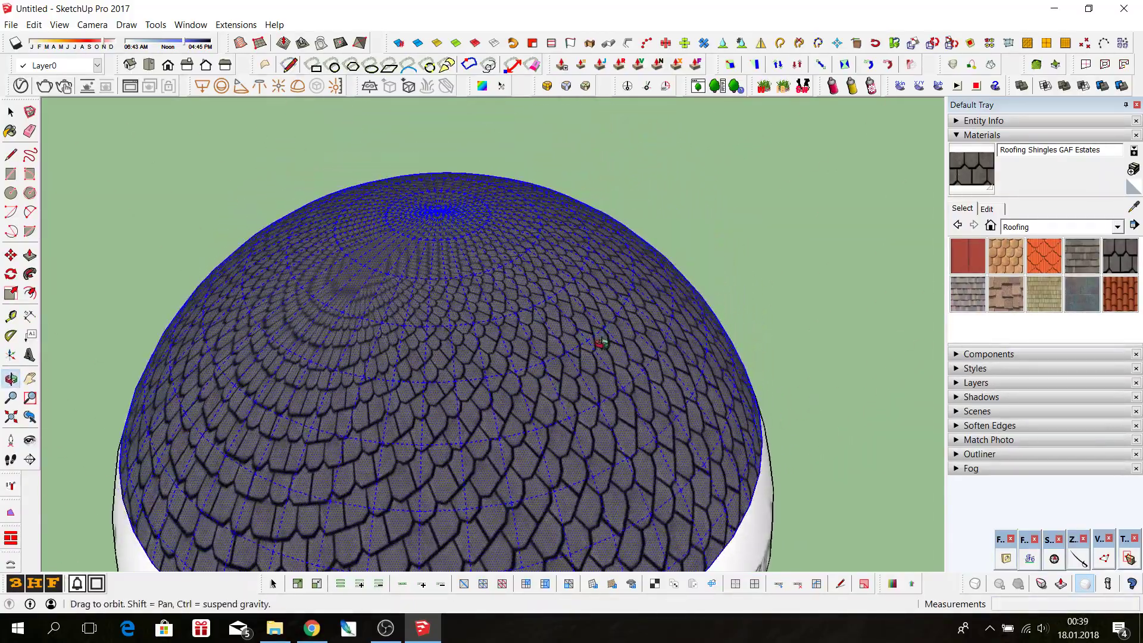
pyautogui.moveTo(601, 343); pyautogui.dragTo(529, 236, button='middle')
pyautogui.scroll(-3, 331, 384)
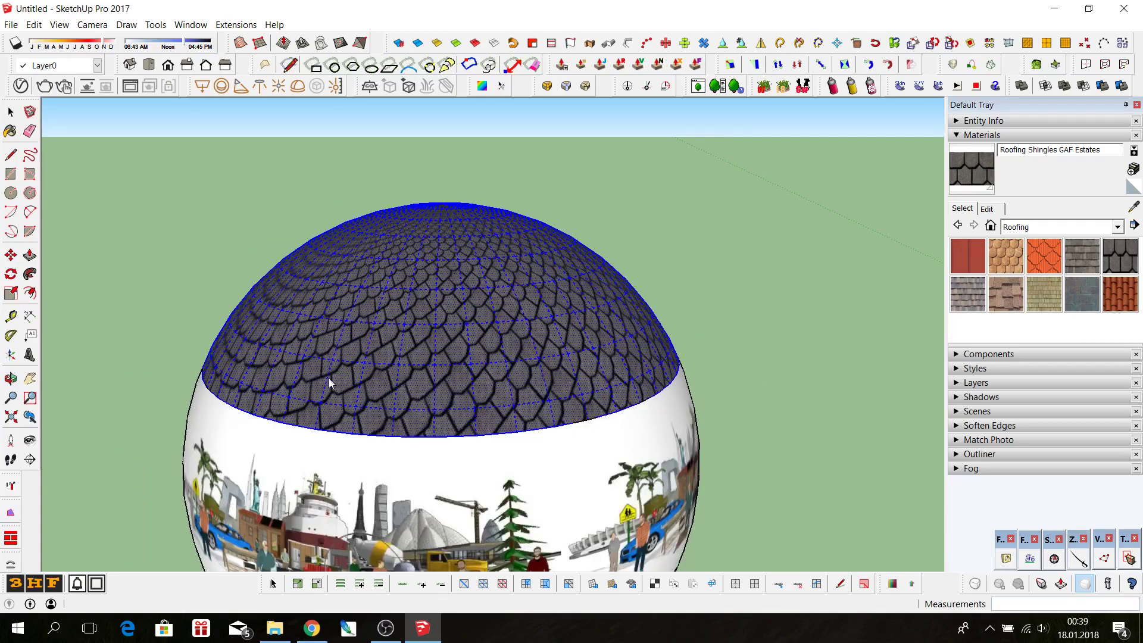
pyautogui.moveTo(331, 384)
pyautogui.mouseDown(button='middle')
pyautogui.moveTo(622, 323)
pyautogui.moveTo(146, 342)
pyautogui.mouseUp(button='middle')
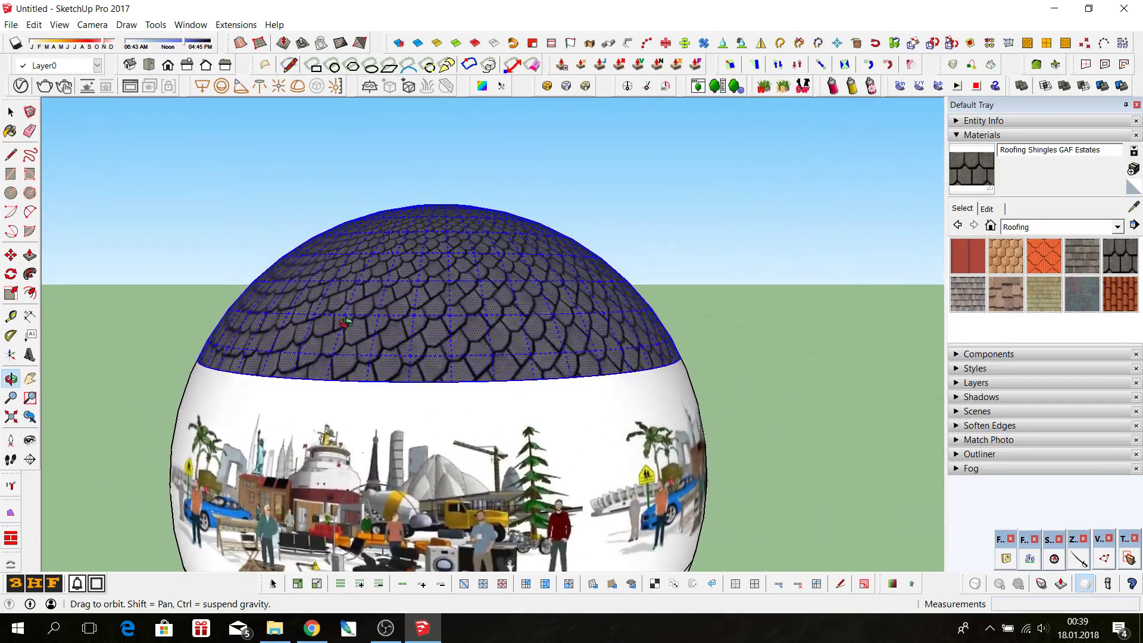
pyautogui.press('space')
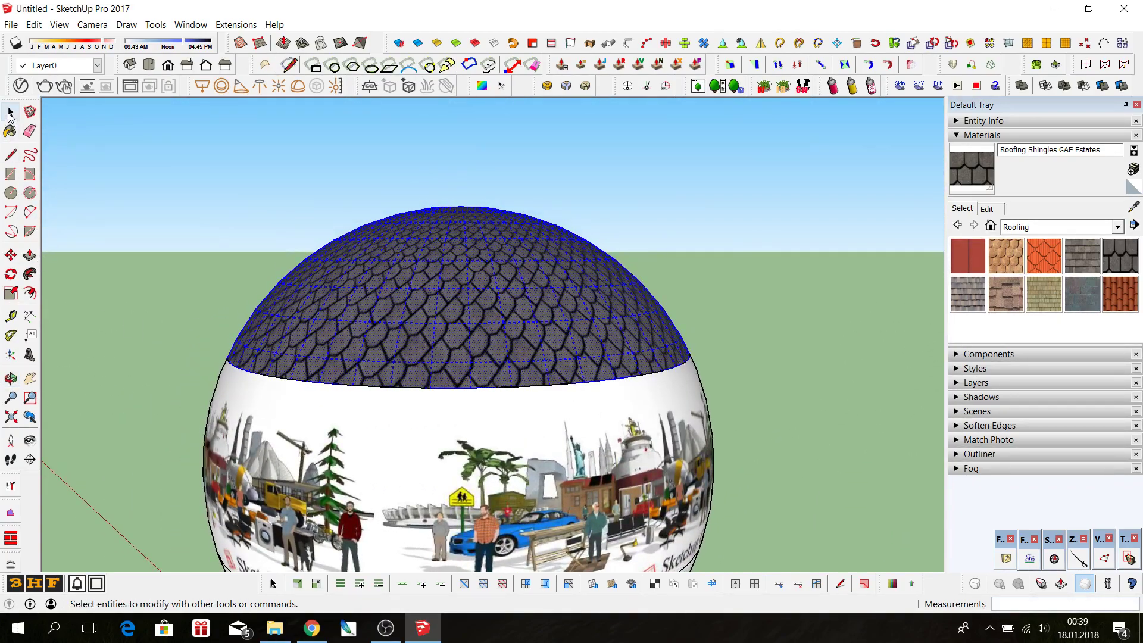
pyautogui.click(170, 209)
pyautogui.moveTo(426, 354)
pyautogui.mouseDown(button='middle')
pyautogui.moveTo(86, 402)
pyautogui.moveTo(780, 409)
pyautogui.moveTo(586, 337)
pyautogui.moveTo(466, 348)
pyautogui.mouseUp(button='middle')
pyautogui.moveTo(465, 348)
pyautogui.mouseDown()
pyautogui.moveTo(309, 367)
pyautogui.moveTo(339, 373)
pyautogui.mouseUp()
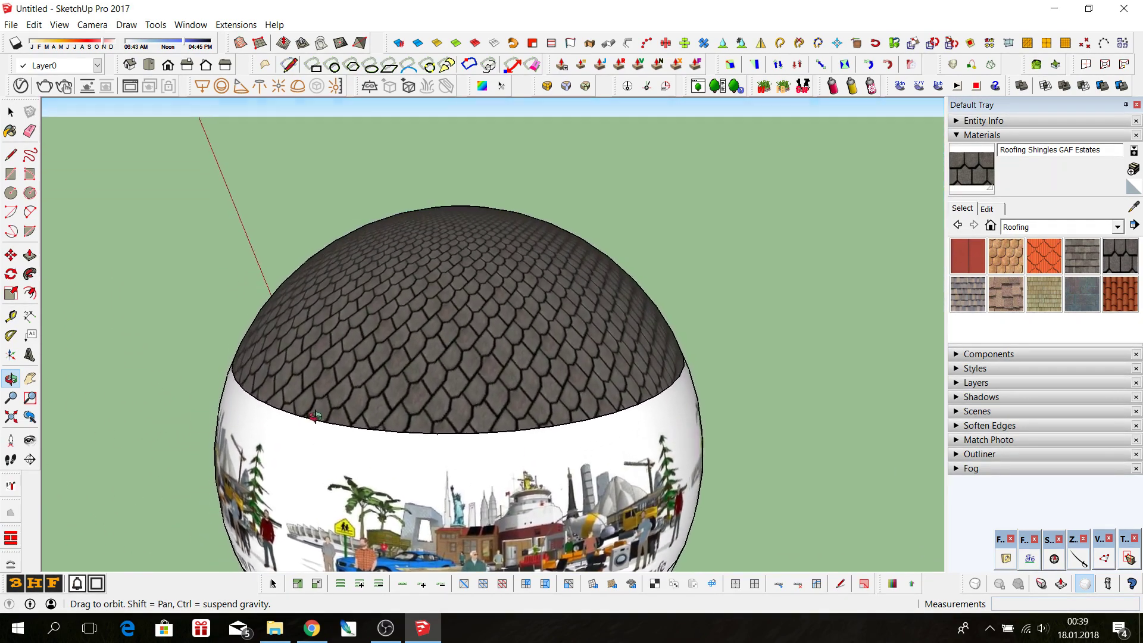
pyautogui.scroll(2, 363, 376)
pyautogui.press('space')
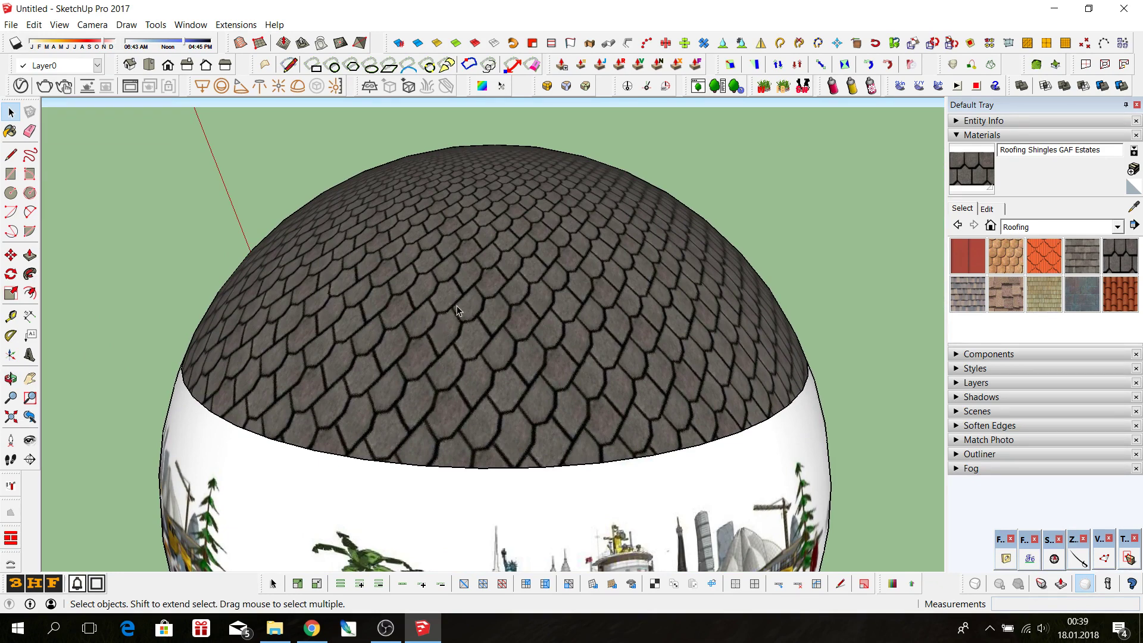
# - Paint the dome with Carpet Loop Pattern from the Carpet, Fabrics collection
pyautogui.click(1049, 226)
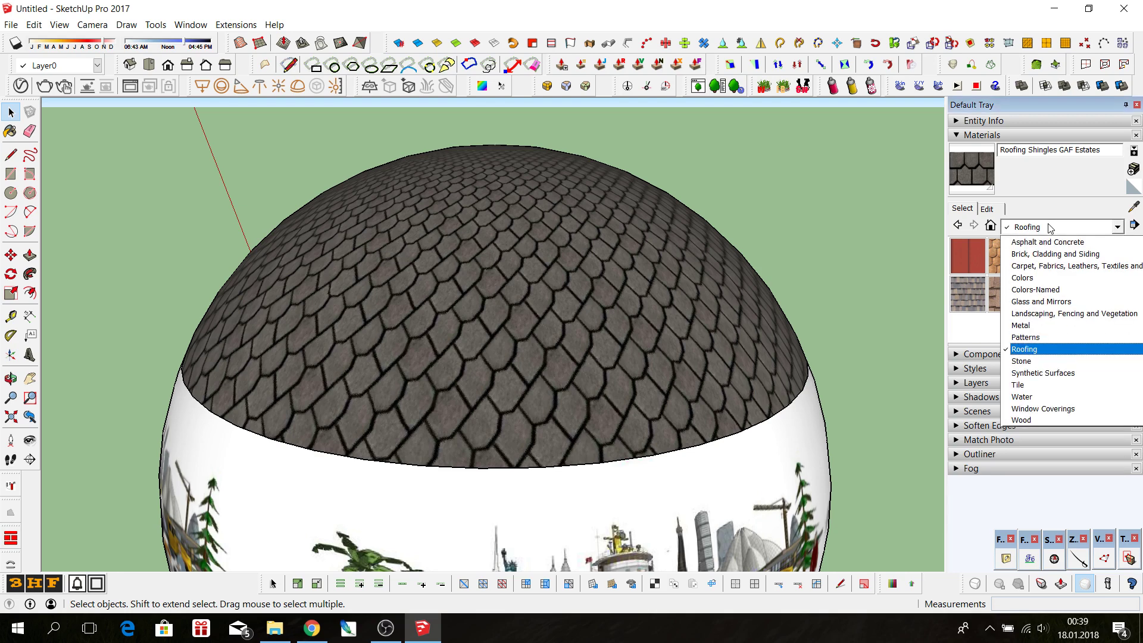
pyautogui.click(1044, 268)
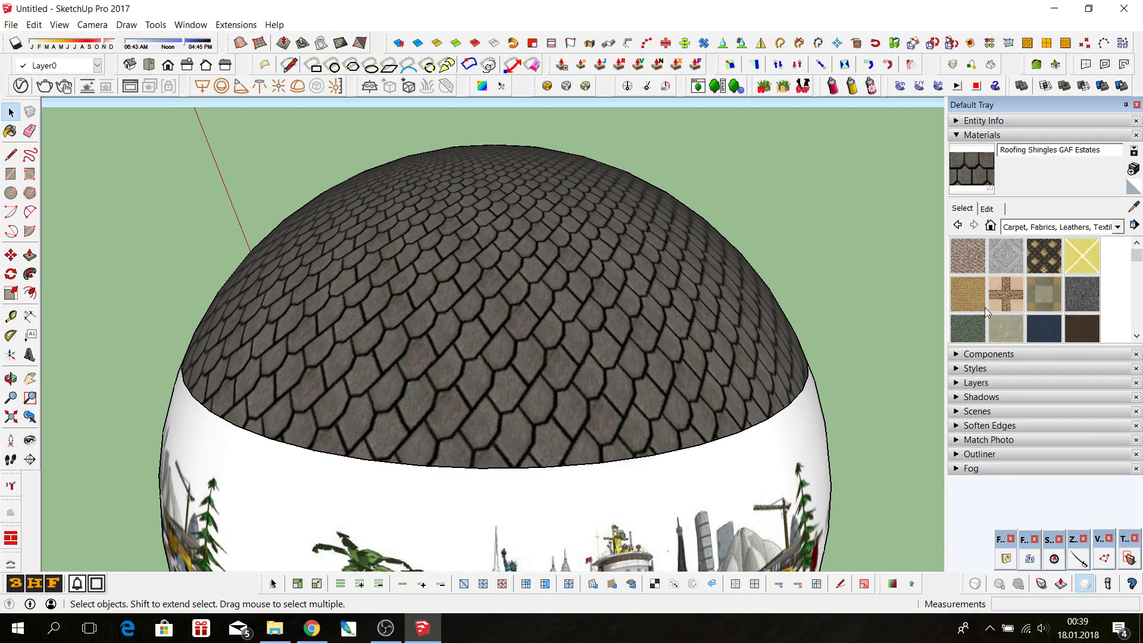
pyautogui.click(970, 295)
pyautogui.click(593, 266)
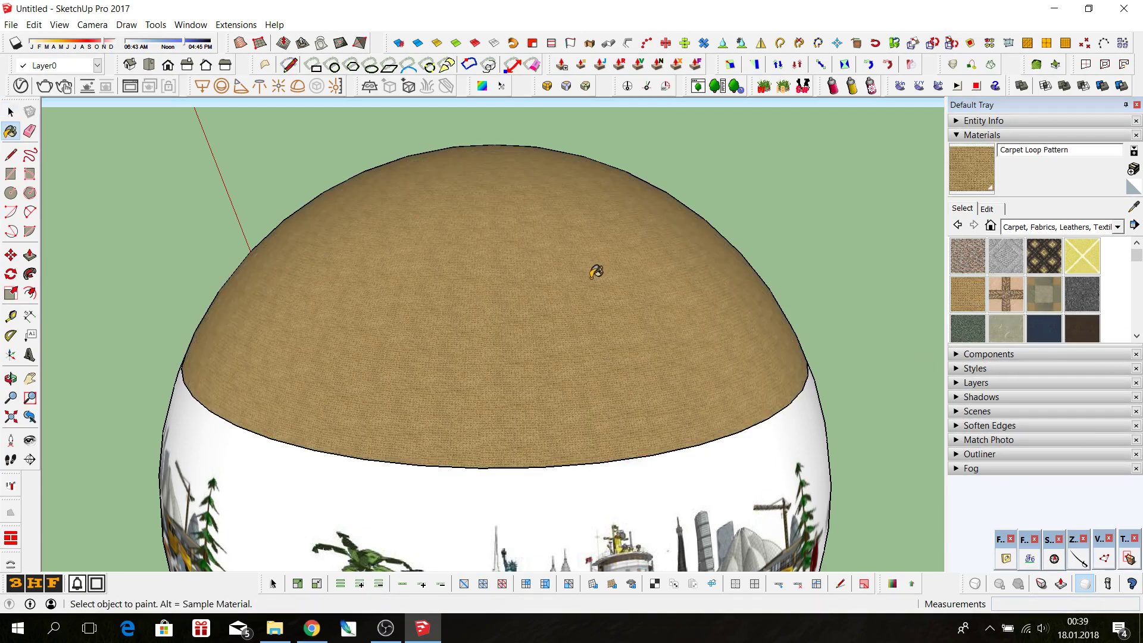
pyautogui.scroll(3, 482, 352)
pyautogui.scroll(3, 482, 351)
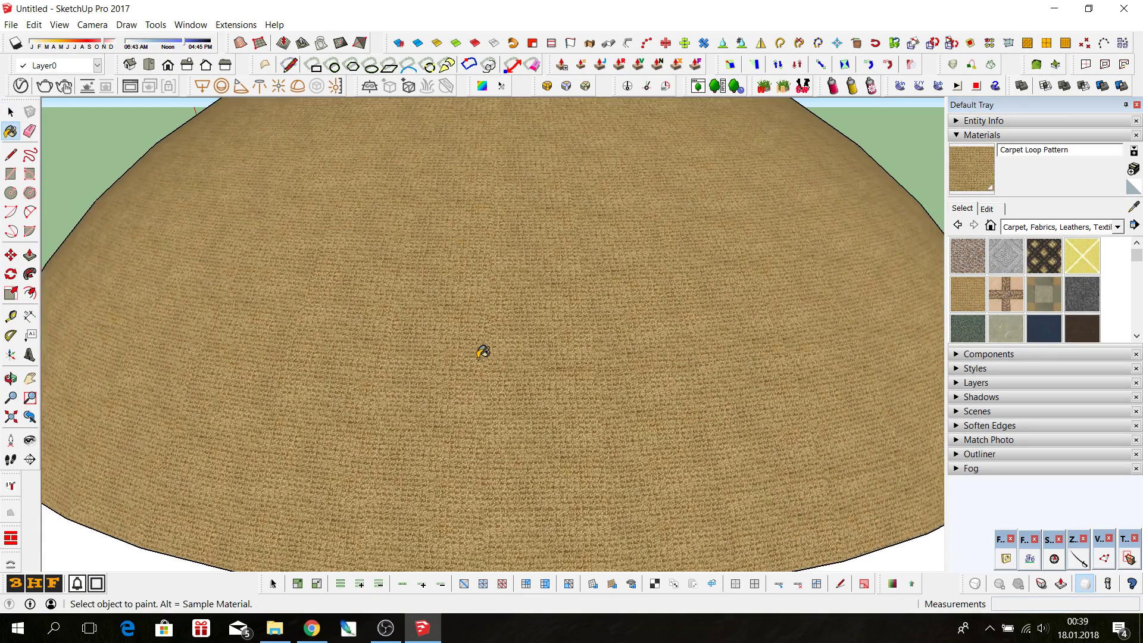
pyautogui.scroll(-3, 469, 311)
# - Look over the carpeted dome, then switch the materials list back to Roofing
pyautogui.moveTo(391, 316)
pyautogui.mouseDown(button='middle')
pyautogui.moveTo(744, 493)
pyautogui.moveTo(647, 467)
pyautogui.moveTo(439, 311)
pyautogui.mouseUp(button='middle')
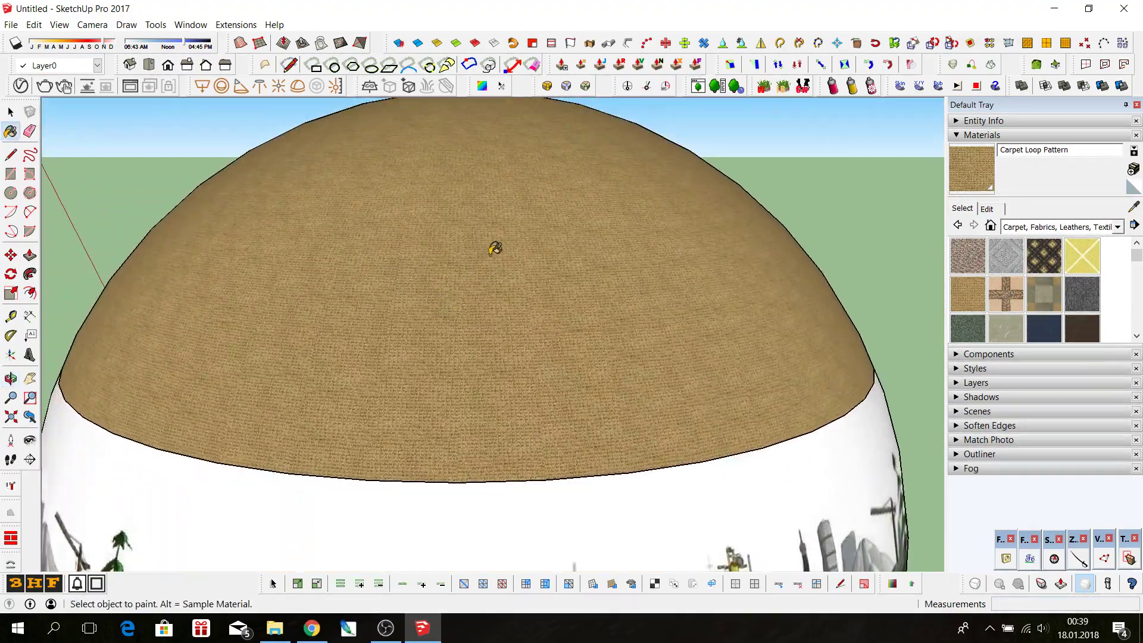
pyautogui.scroll(-2, 488, 220)
pyautogui.moveTo(481, 191)
pyautogui.mouseDown(button='middle')
pyautogui.moveTo(466, 498)
pyautogui.moveTo(648, 502)
pyautogui.moveTo(663, 446)
pyautogui.moveTo(536, 183)
pyautogui.mouseUp(button='middle')
pyautogui.scroll(-2, 543, 262)
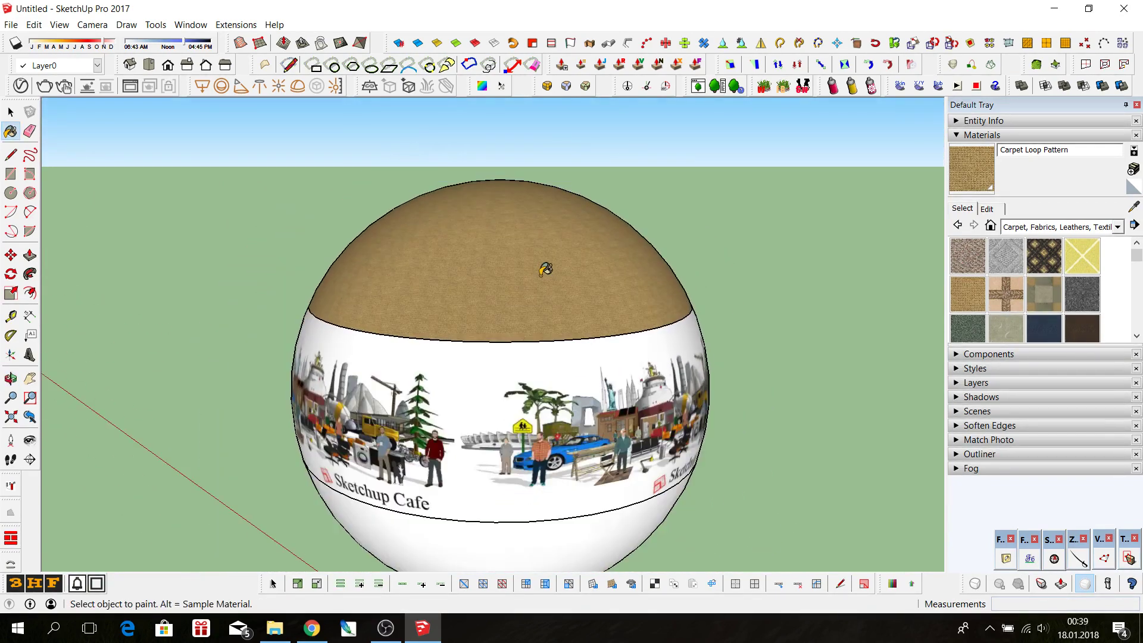
pyautogui.moveTo(619, 374); pyautogui.dragTo(616, 417, button='middle')
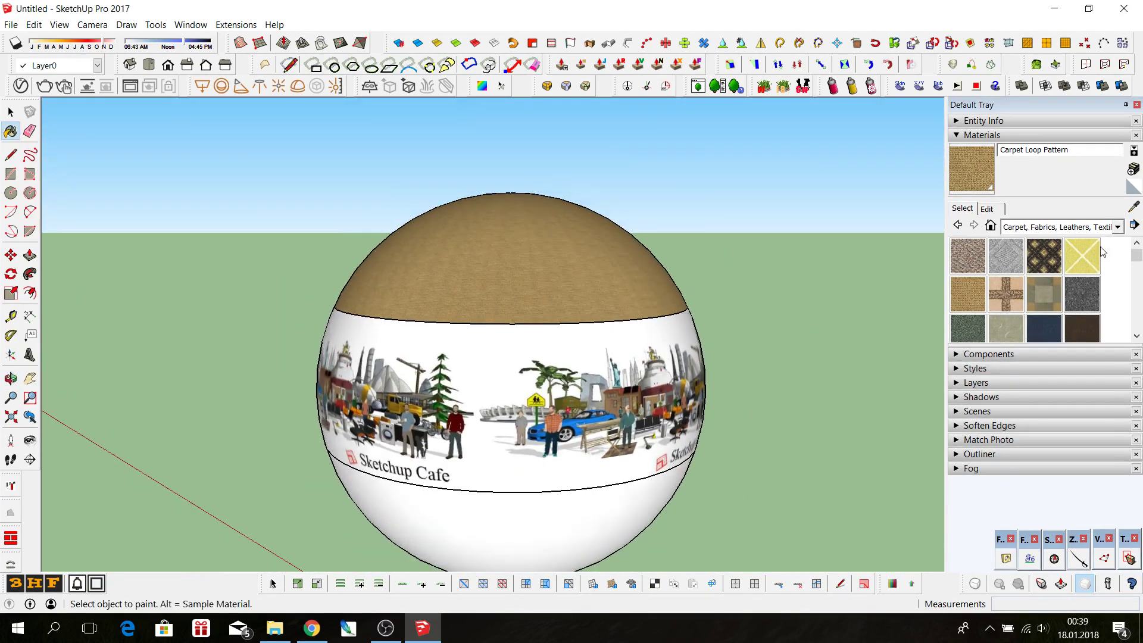
pyautogui.click(1075, 228)
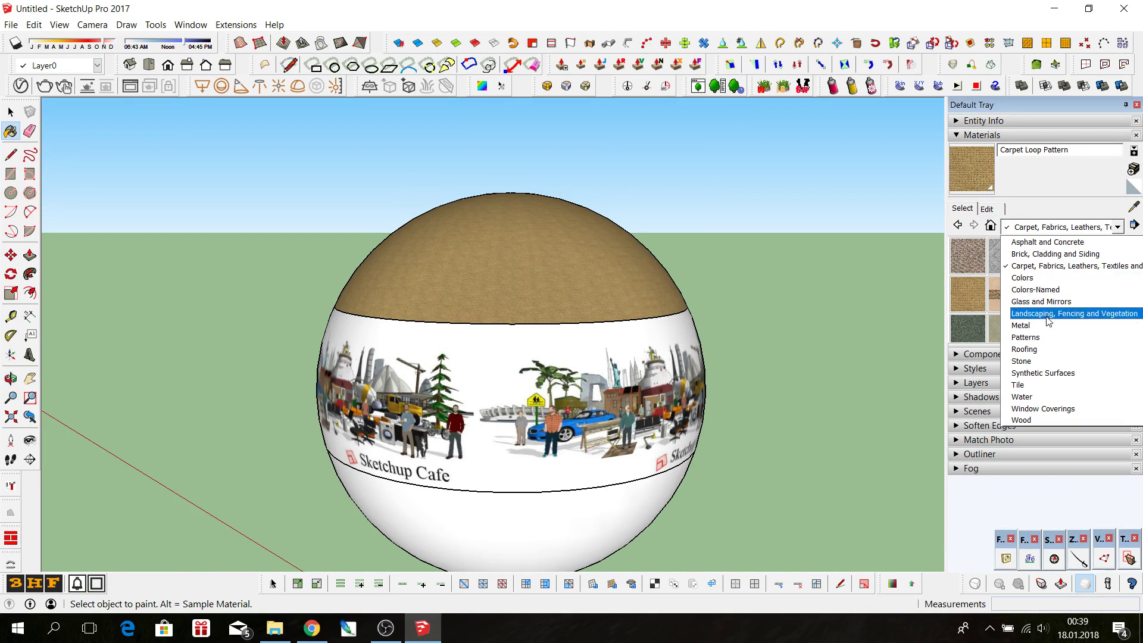
pyautogui.click(1038, 349)
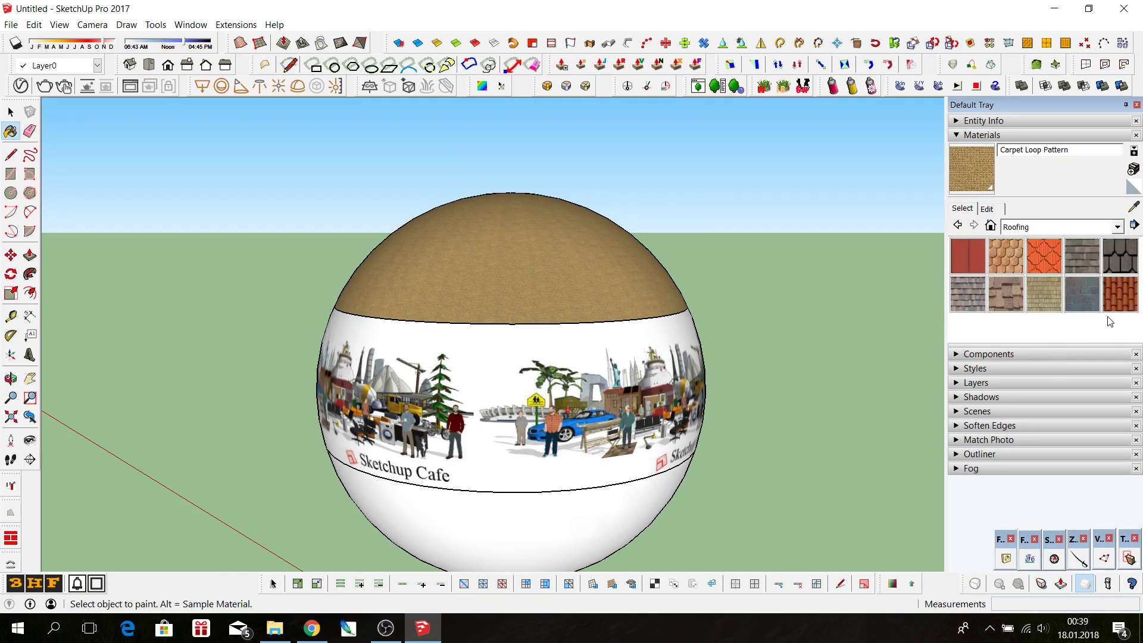
# - Repaint the dome with Roofing Shingles GAF Estates, select all its faces, and show Fredo Tools
pyautogui.click(1107, 267)
pyautogui.click(607, 305)
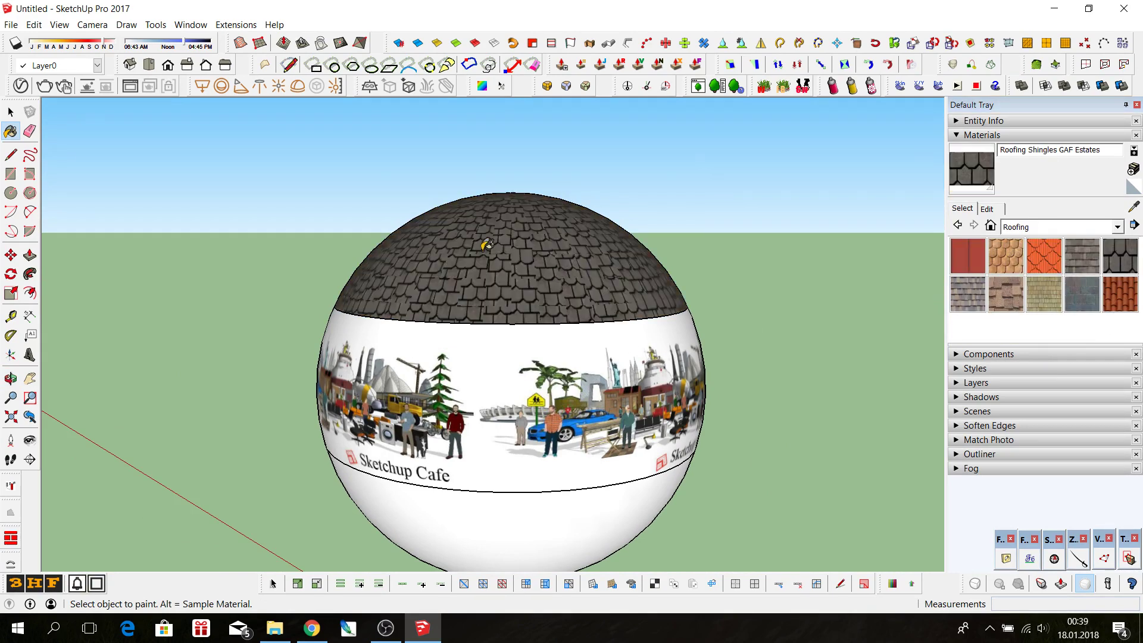
pyautogui.scroll(4, 486, 238)
pyautogui.scroll(1, 490, 235)
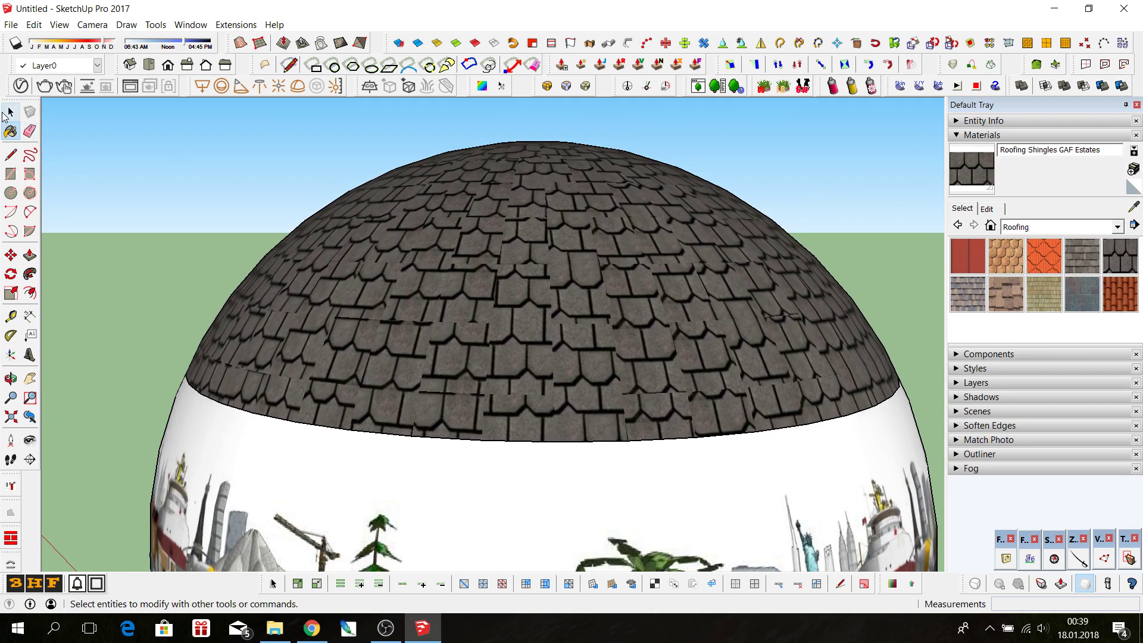
pyautogui.click(11, 111)
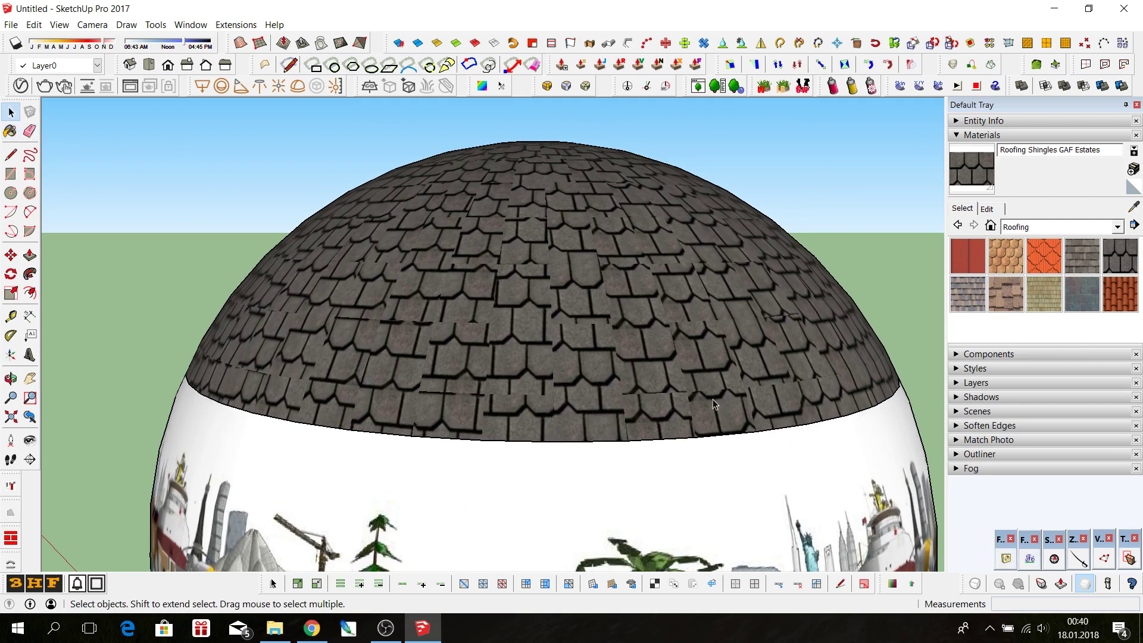
pyautogui.tripleClick(591, 299)
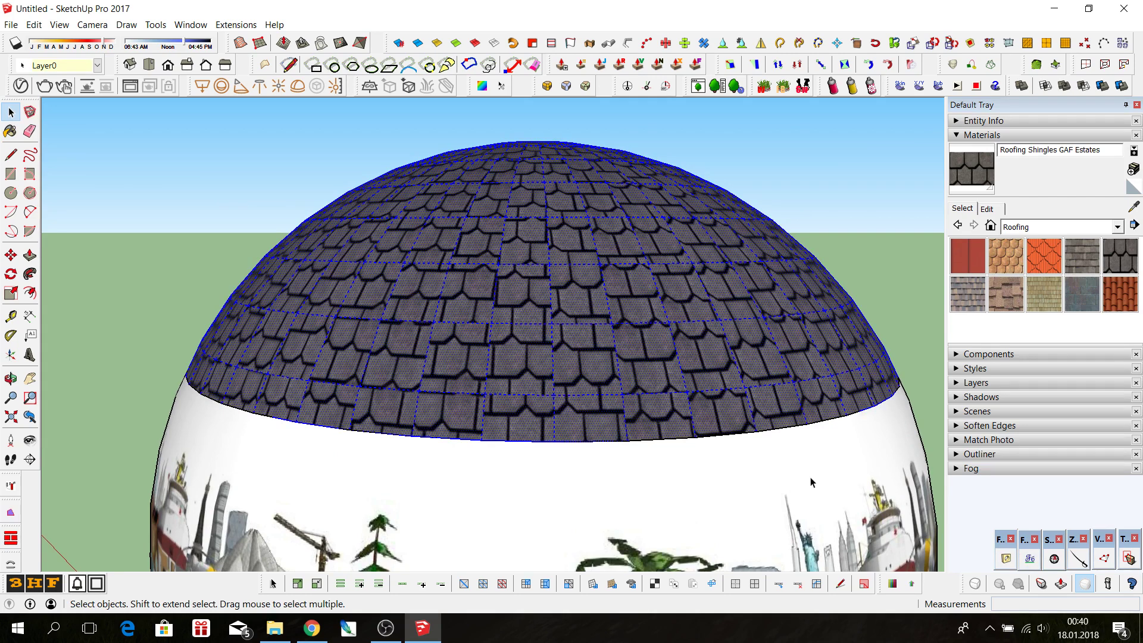
pyautogui.click(1030, 559)
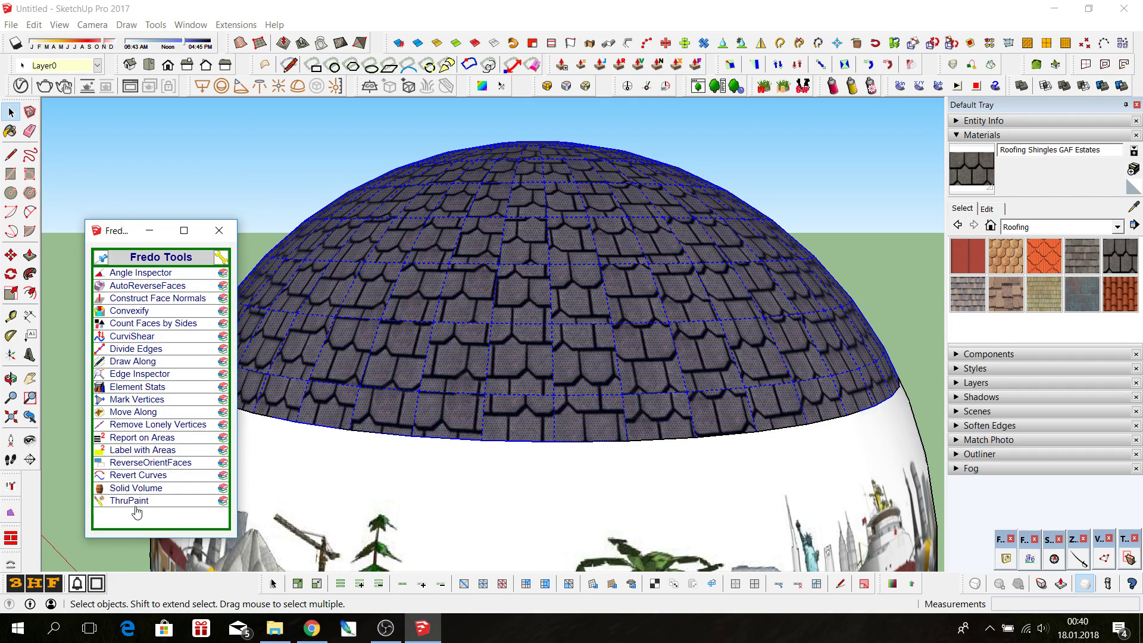
# - Repaint the dome shingles with ThruPaint so they follow the cap's QuadMesh
pyautogui.click(131, 498)
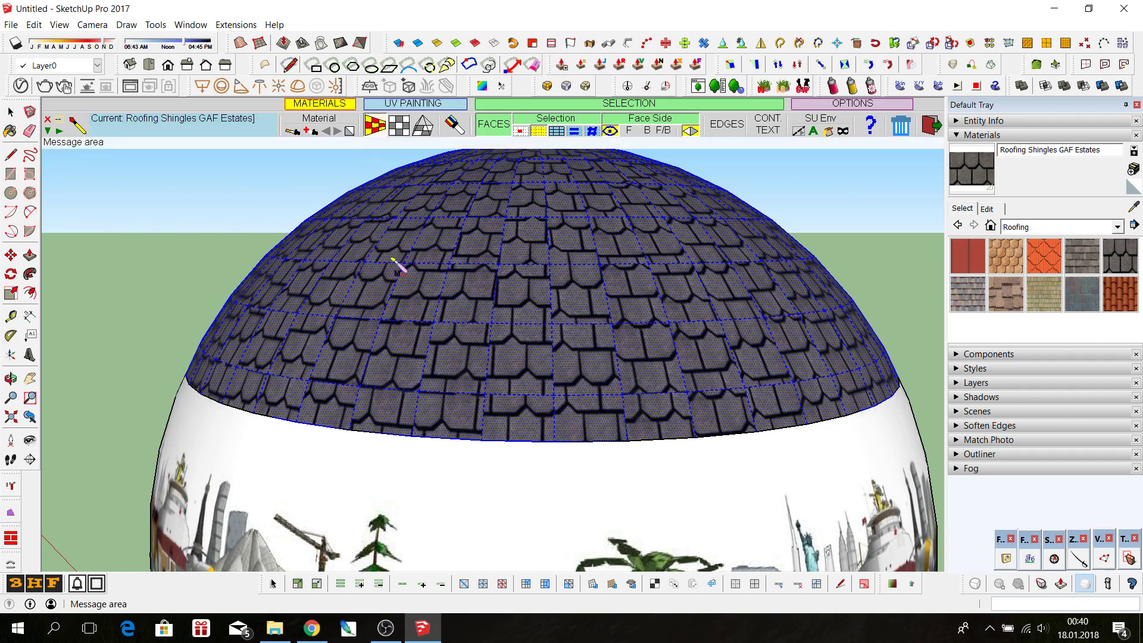
pyautogui.click(520, 296)
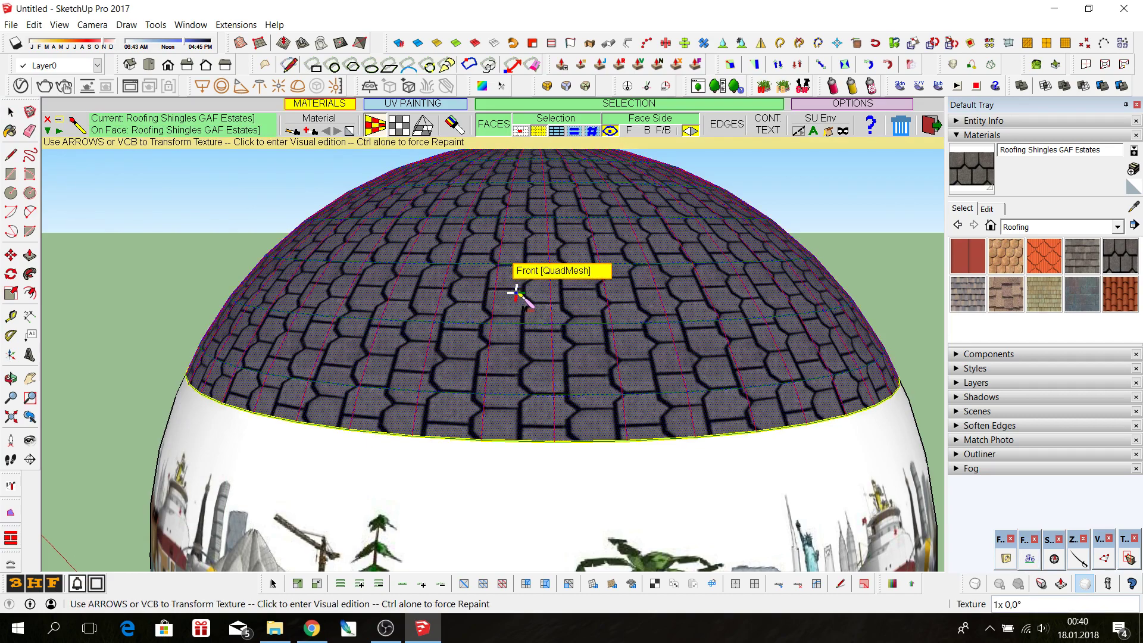
pyautogui.moveTo(426, 384)
pyautogui.mouseDown(button='middle')
pyautogui.moveTo(785, 370)
pyautogui.moveTo(491, 287)
pyautogui.mouseUp(button='middle')
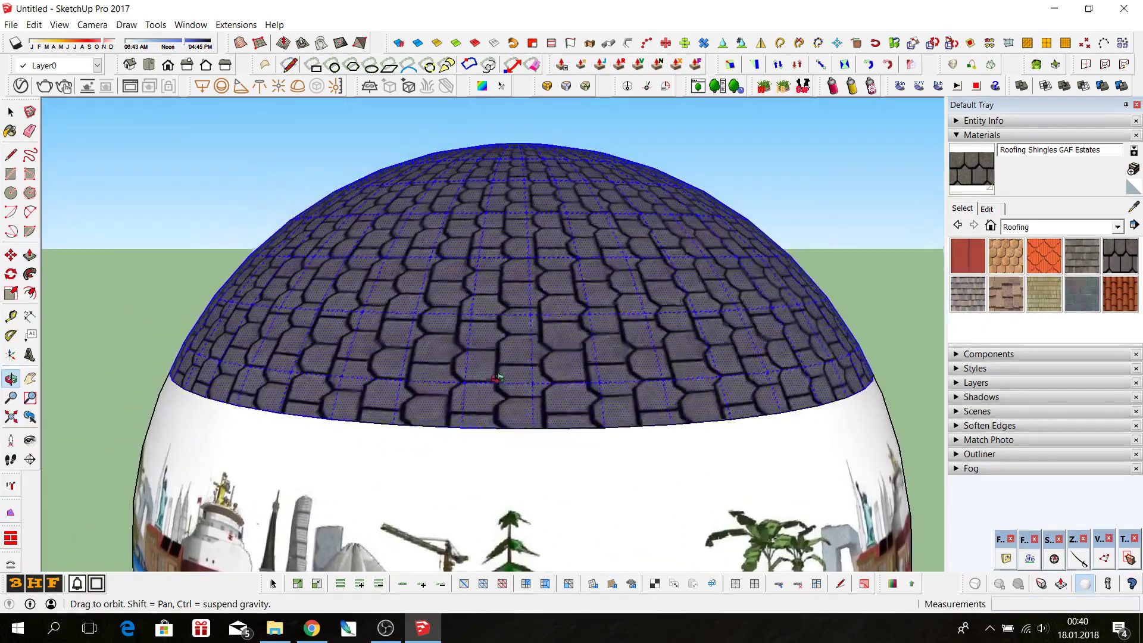
# - Rotate the dome's shingle texture +90° then 180°, a total of 270°
pyautogui.rightClick(491, 287)
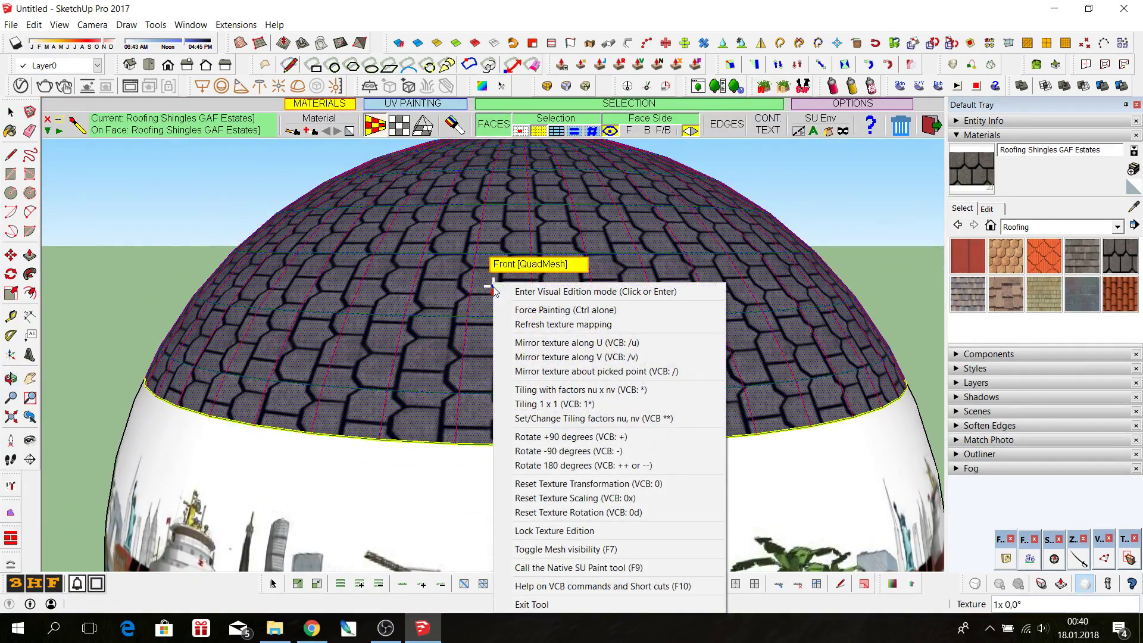
pyautogui.click(562, 438)
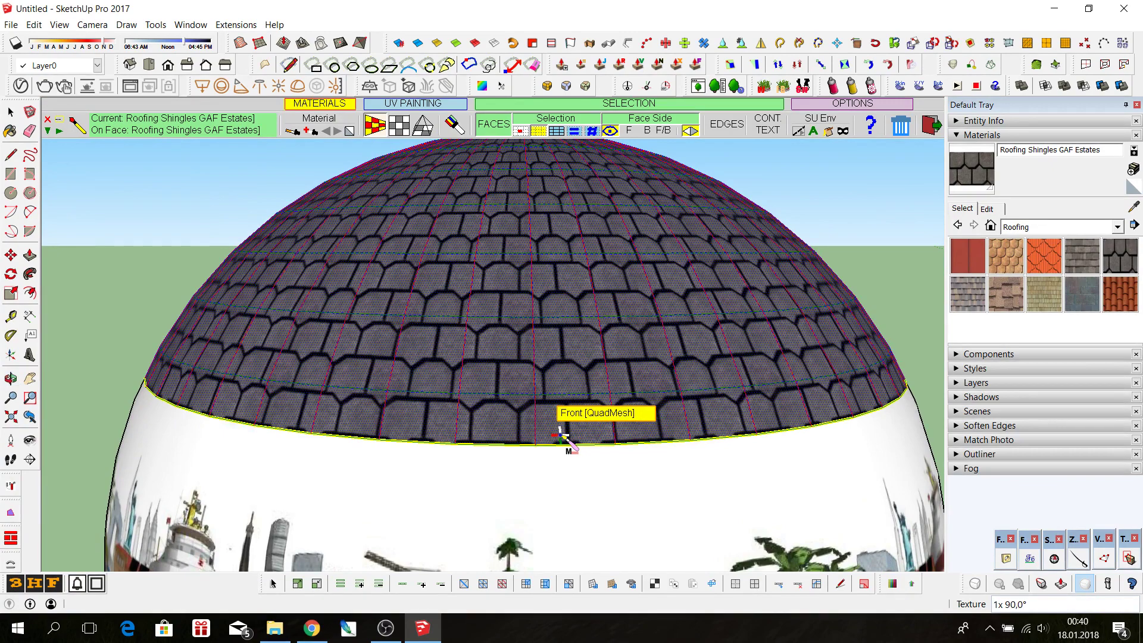
pyautogui.rightClick(498, 283)
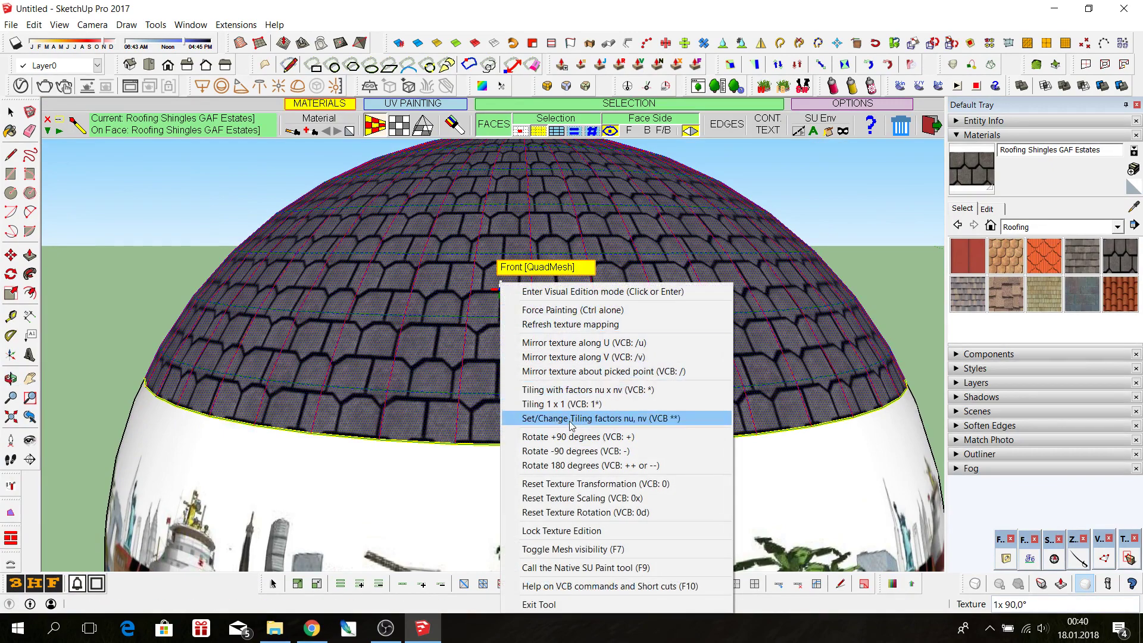
pyautogui.click(569, 465)
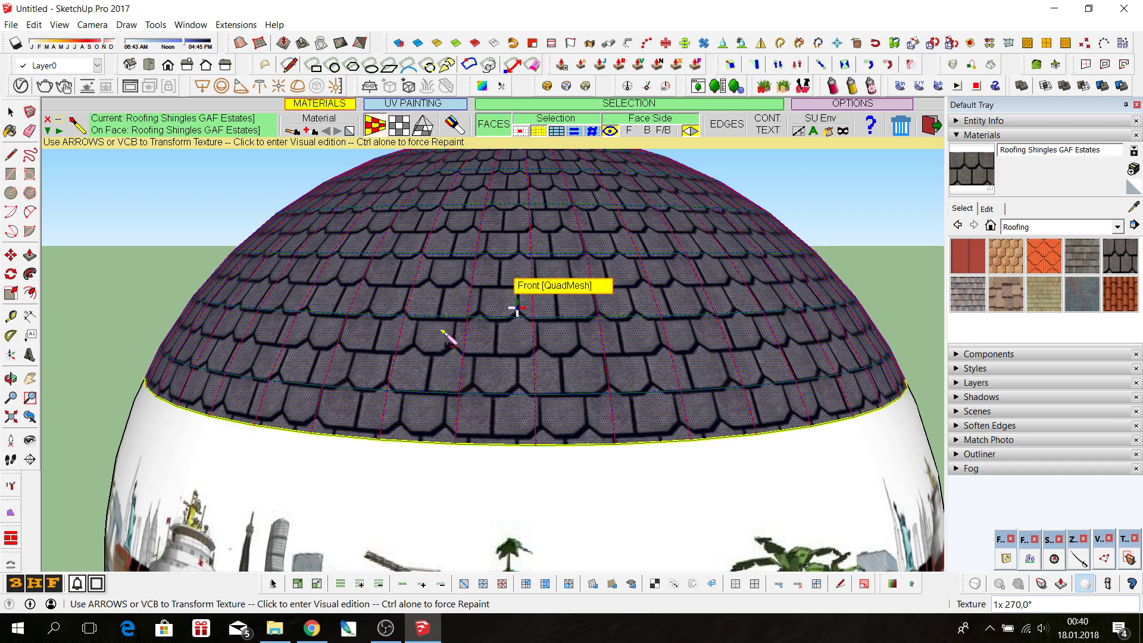
pyautogui.press('space')
pyautogui.scroll(-2, 479, 308)
pyautogui.scroll(-2, 479, 308)
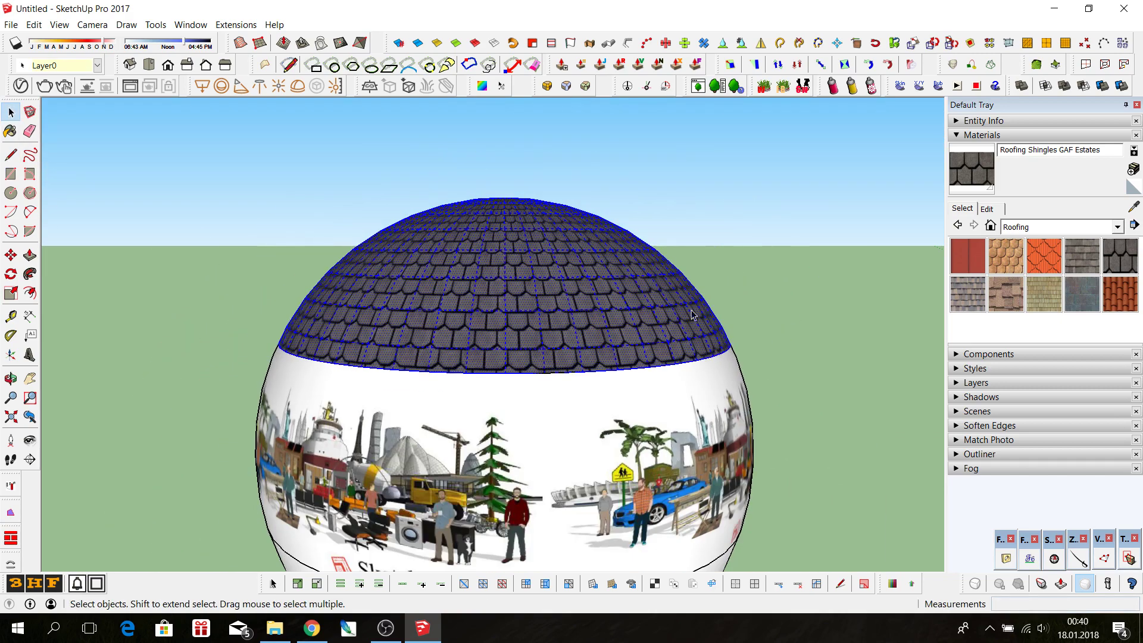
pyautogui.moveTo(591, 304); pyautogui.dragTo(742, 453, button='middle')
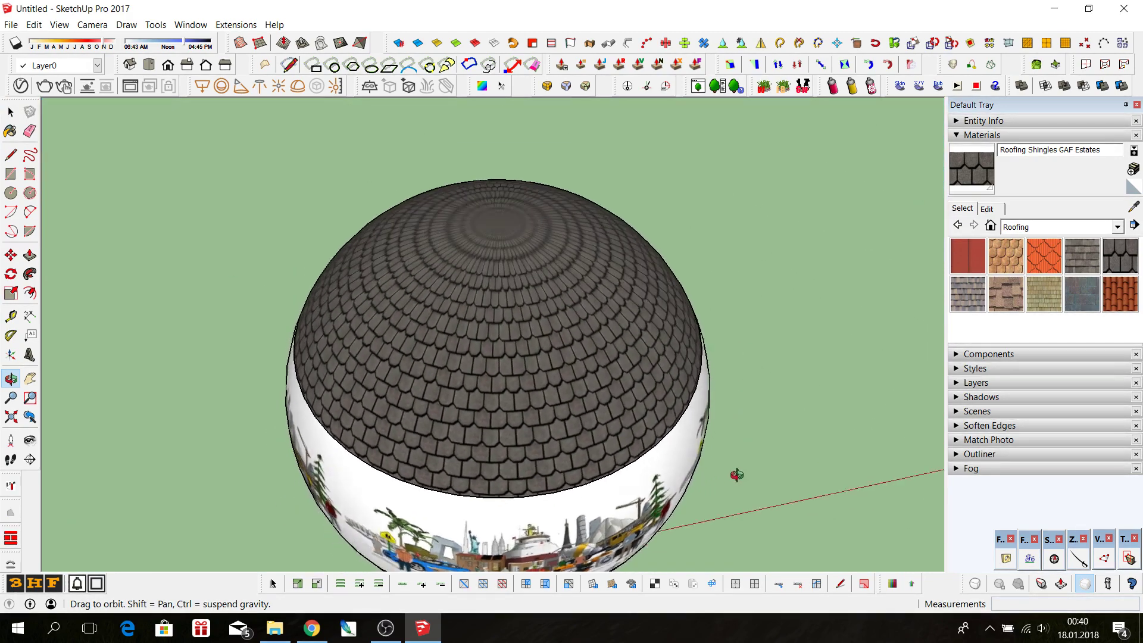
pyautogui.moveTo(743, 452); pyautogui.dragTo(738, 475, button='middle')
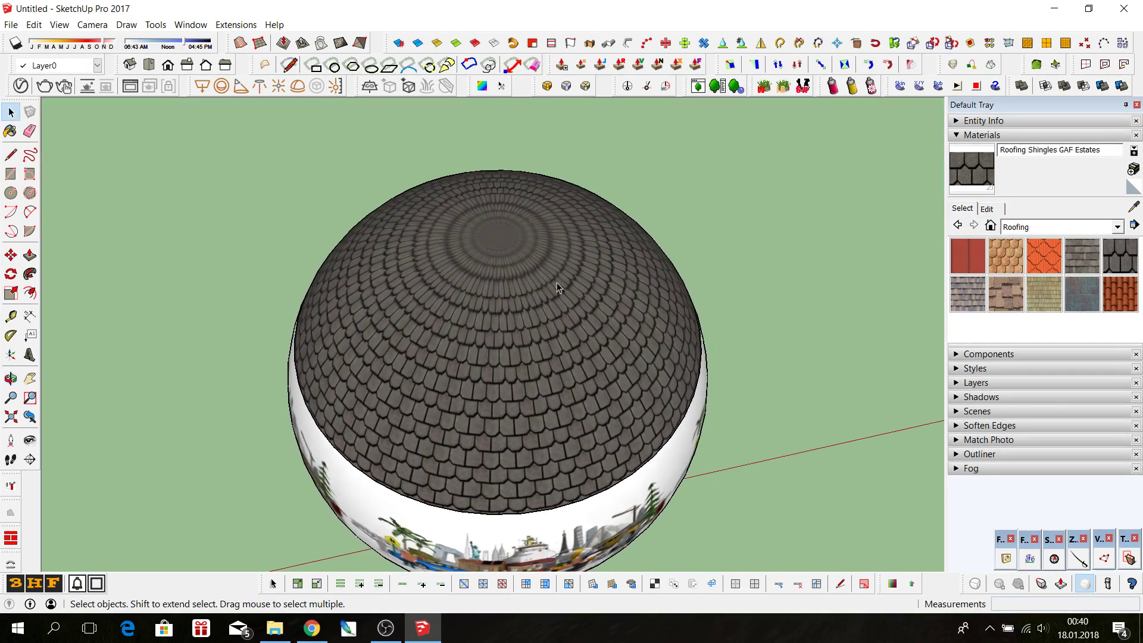
pyautogui.scroll(3, 499, 229)
pyautogui.scroll(1, 499, 229)
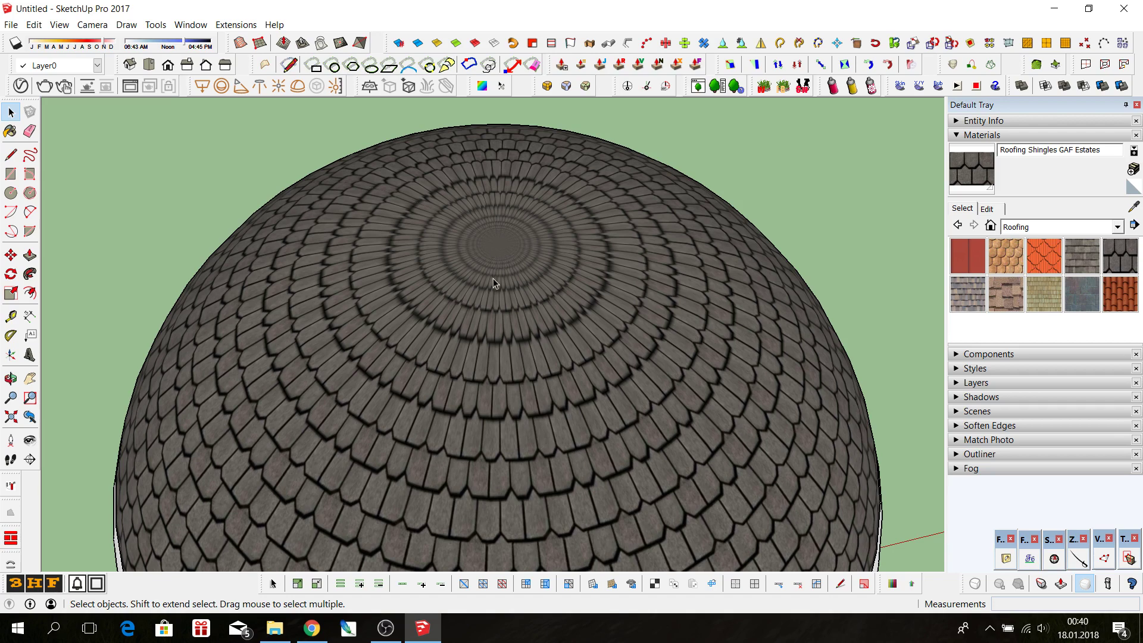
pyautogui.moveTo(550, 421); pyautogui.dragTo(559, 220, button='middle')
pyautogui.scroll(-2, 561, 237)
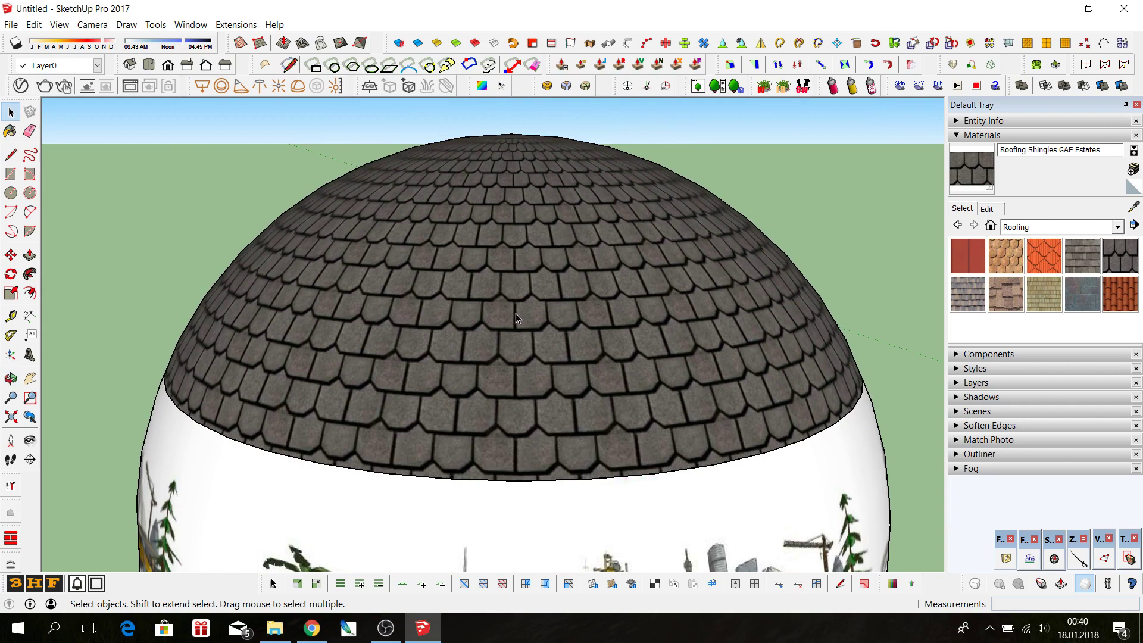
pyautogui.scroll(-2, 462, 269)
pyautogui.scroll(-2, 504, 325)
pyautogui.moveTo(505, 325)
pyautogui.mouseDown(button='middle')
pyautogui.moveTo(395, 293)
pyautogui.moveTo(202, 289)
pyautogui.mouseUp(button='middle')
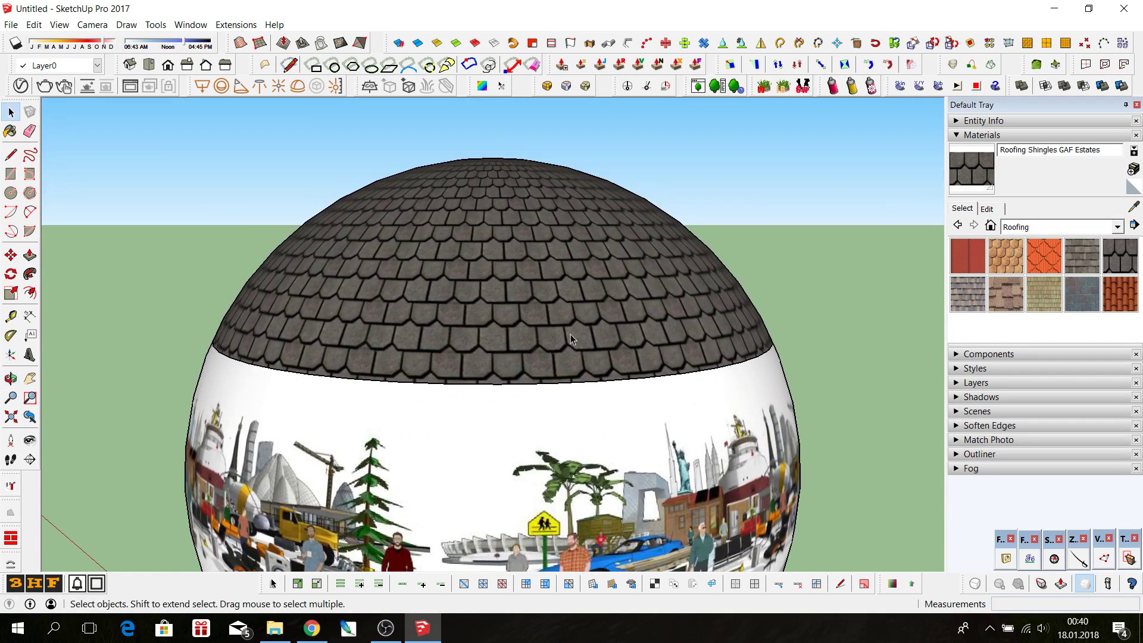
pyautogui.moveTo(570, 334)
pyautogui.mouseDown(button='middle')
pyautogui.moveTo(376, 336)
pyautogui.moveTo(361, 320)
pyautogui.mouseUp(button='middle')
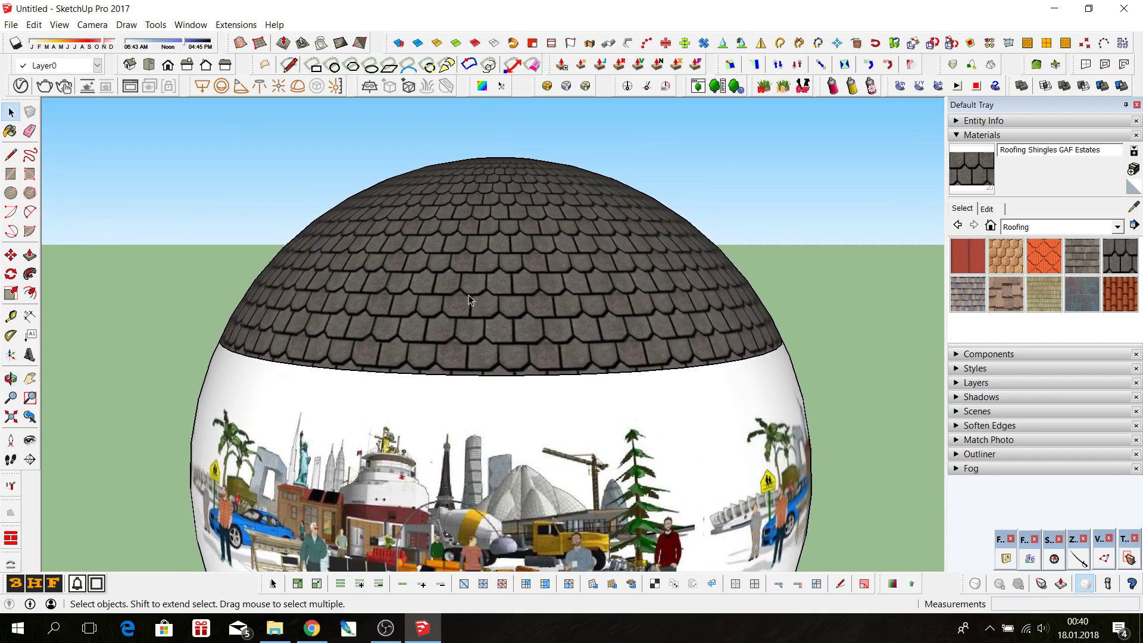
pyautogui.scroll(-1, 469, 295)
pyautogui.scroll(-2, 470, 271)
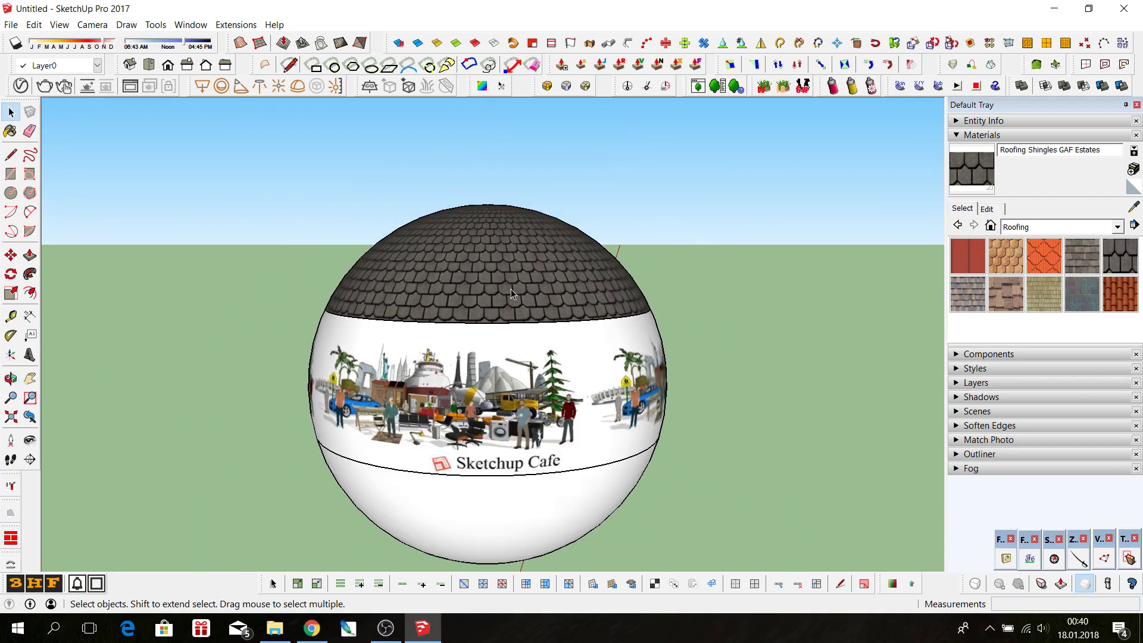
pyautogui.scroll(1, 456, 254)
pyautogui.scroll(1, 456, 253)
pyautogui.moveTo(458, 256); pyautogui.dragTo(468, 307, button='middle')
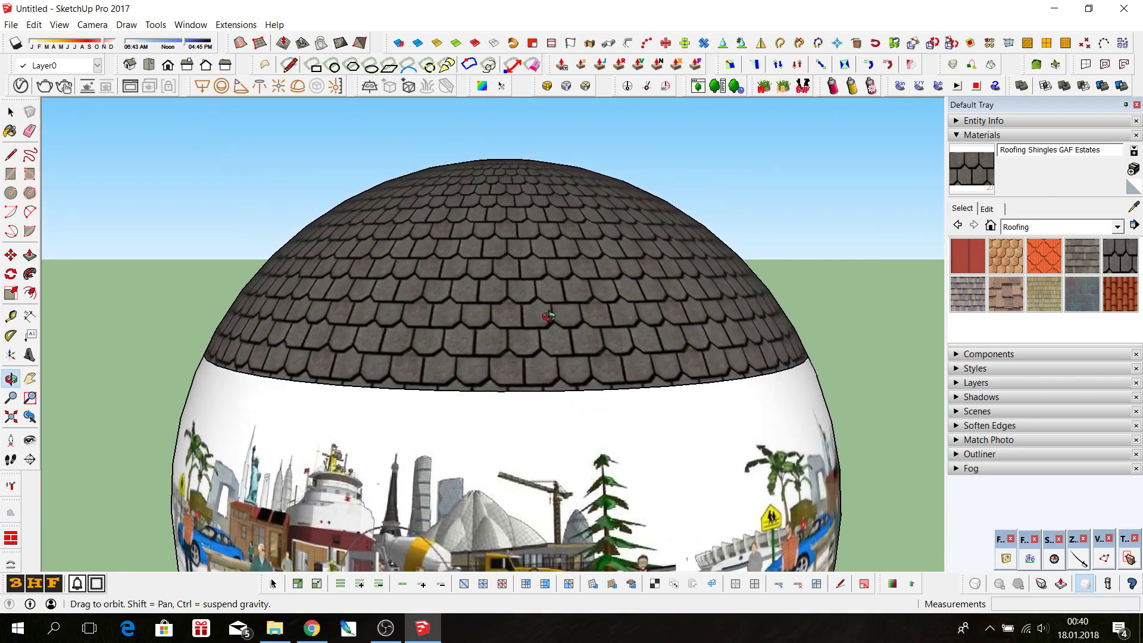
pyautogui.scroll(-2, 603, 234)
pyautogui.scroll(-1, 602, 238)
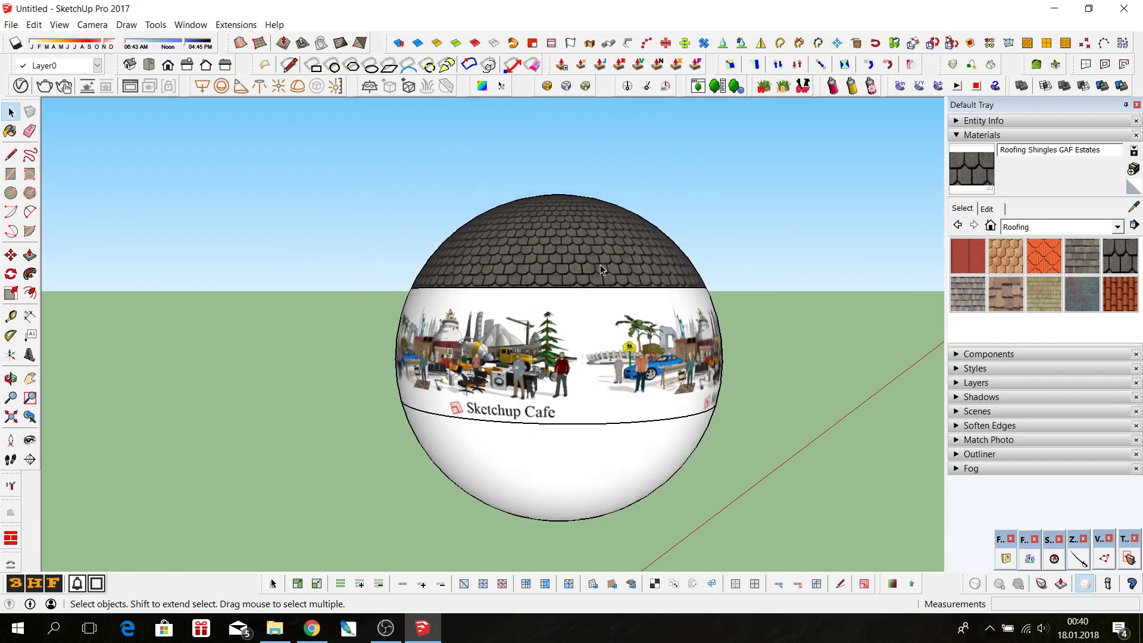
pyautogui.scroll(1, 597, 332)
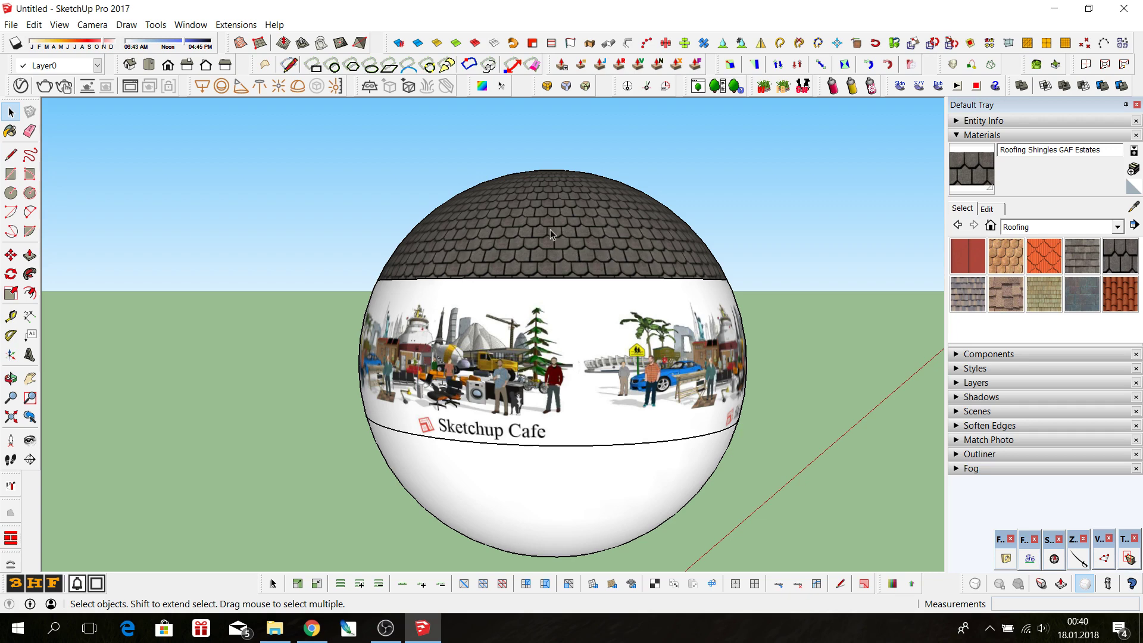
pyautogui.scroll(-2, 541, 225)
# - Paint the lower hemisphere with the Roofing Shingles GAF Estates material
pyautogui.click(978, 173)
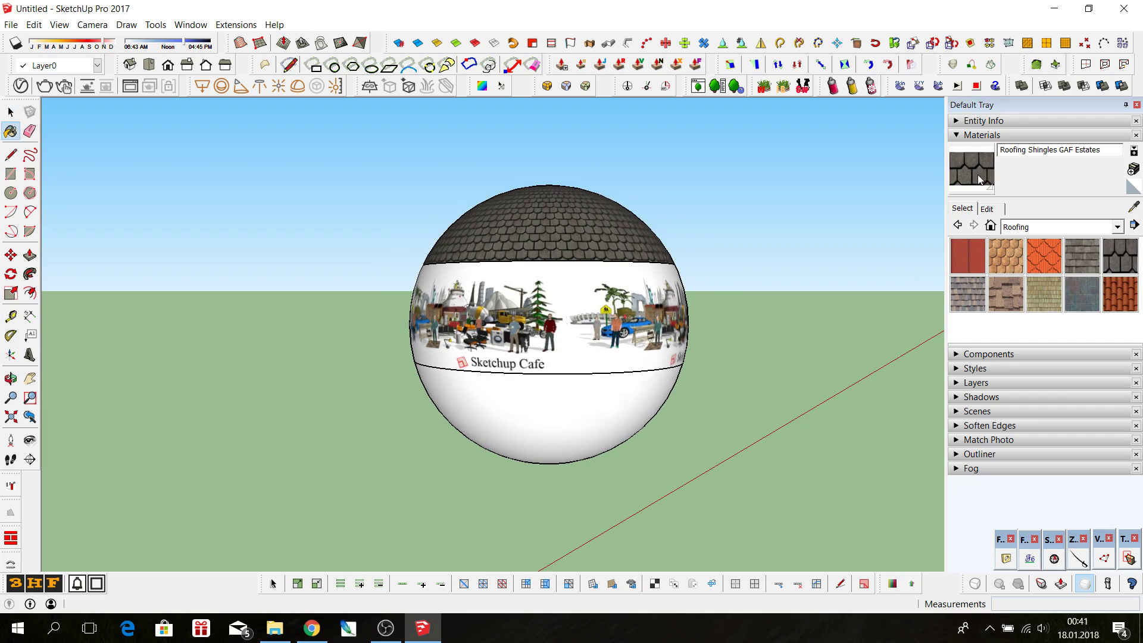
pyautogui.click(570, 416)
pyautogui.scroll(2, 571, 416)
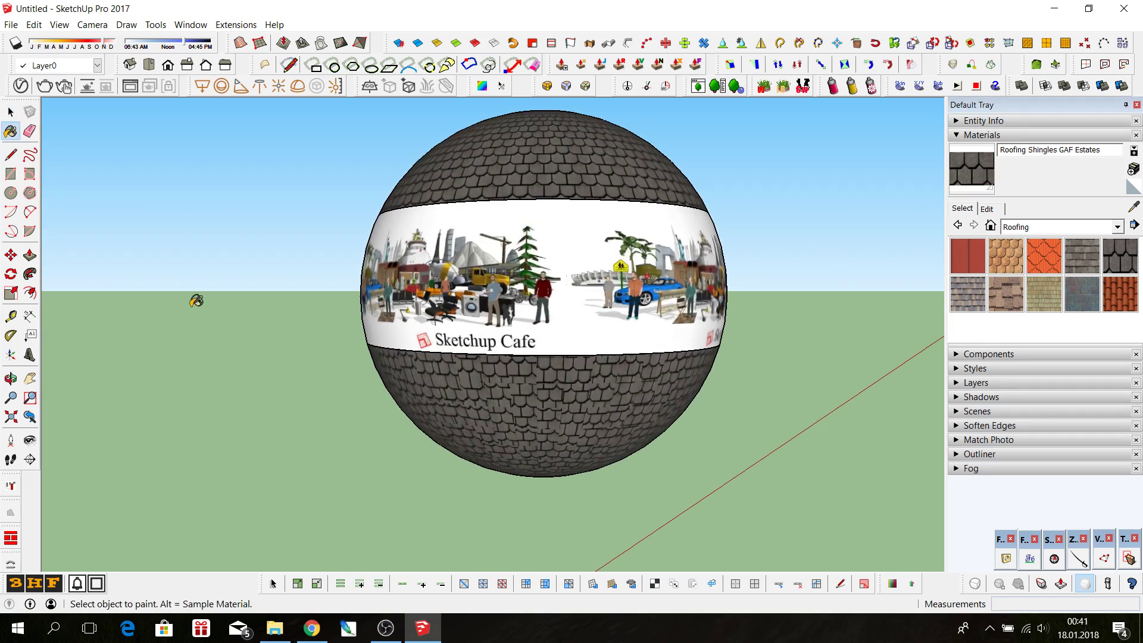
# - Group the lower hemisphere and apply V-Ray Spherical projection (World) to it
pyautogui.click(10, 111)
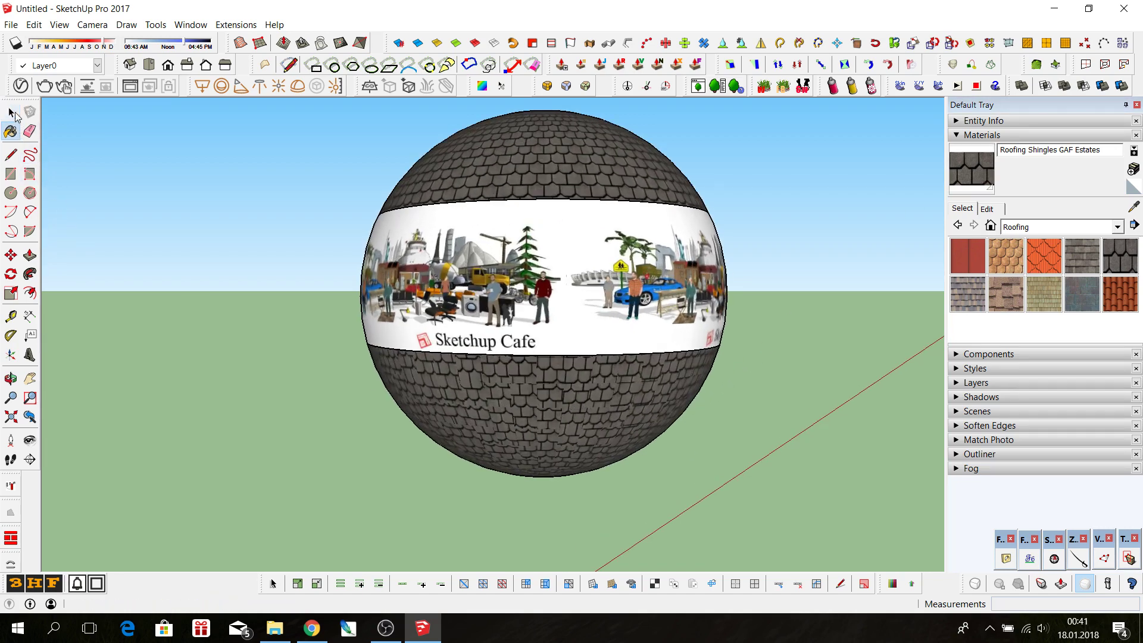
pyautogui.click(543, 419)
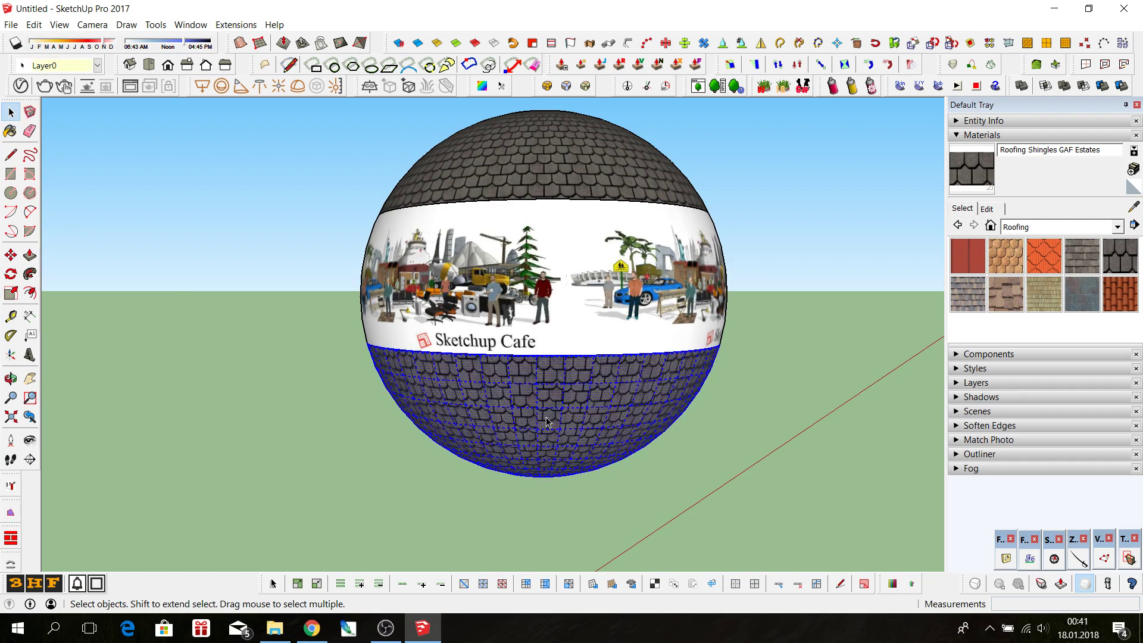
pyautogui.rightClick(542, 422)
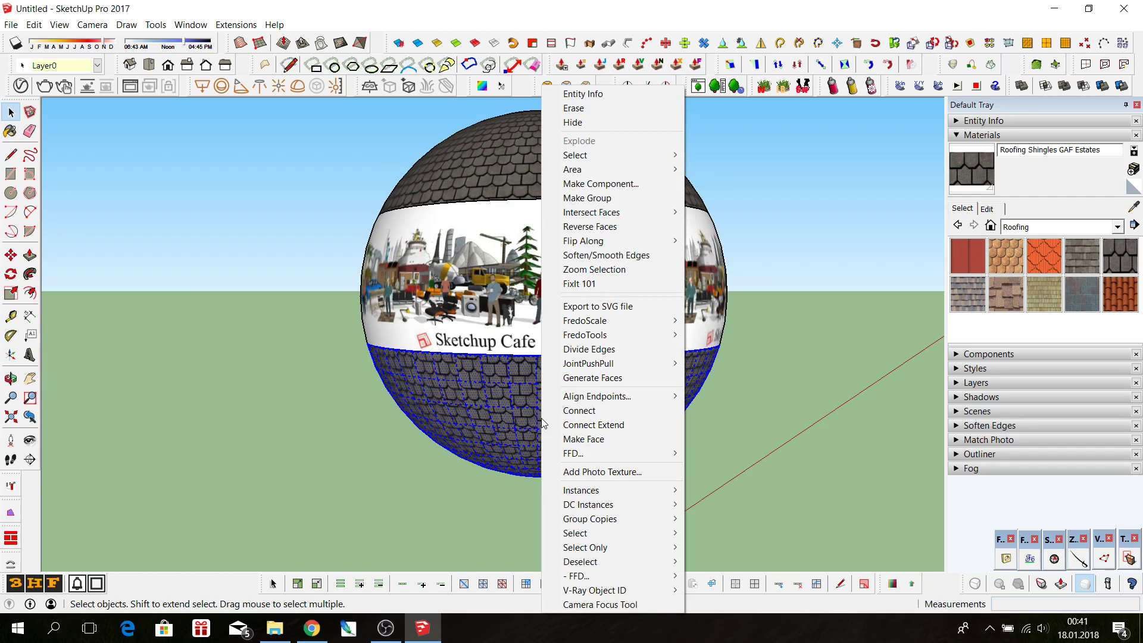
pyautogui.click(602, 202)
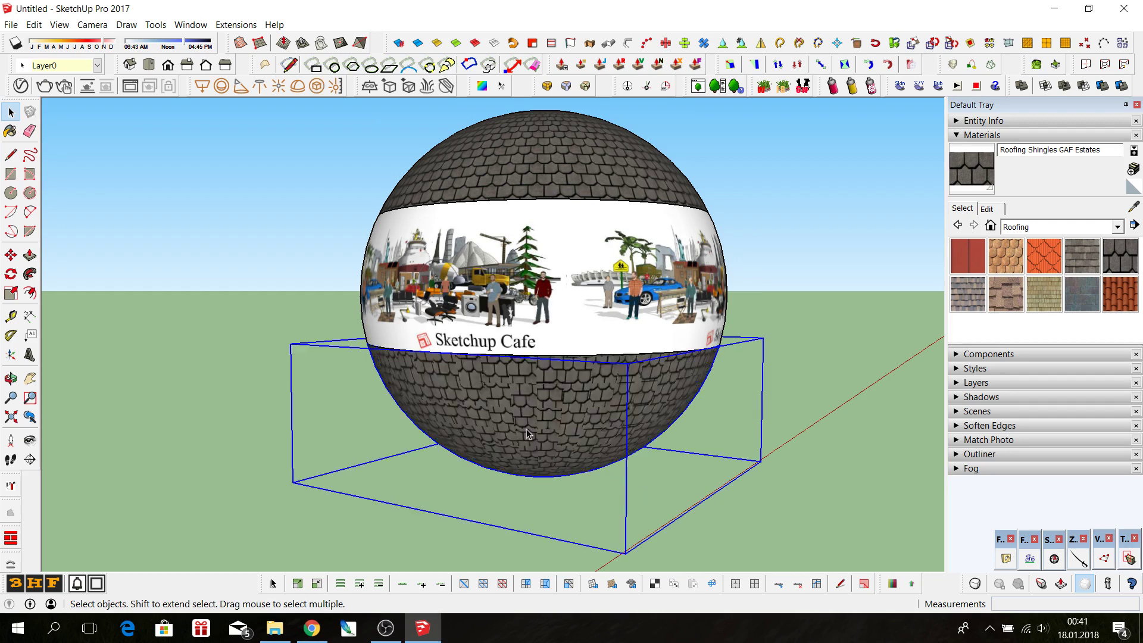
pyautogui.rightClick(507, 398)
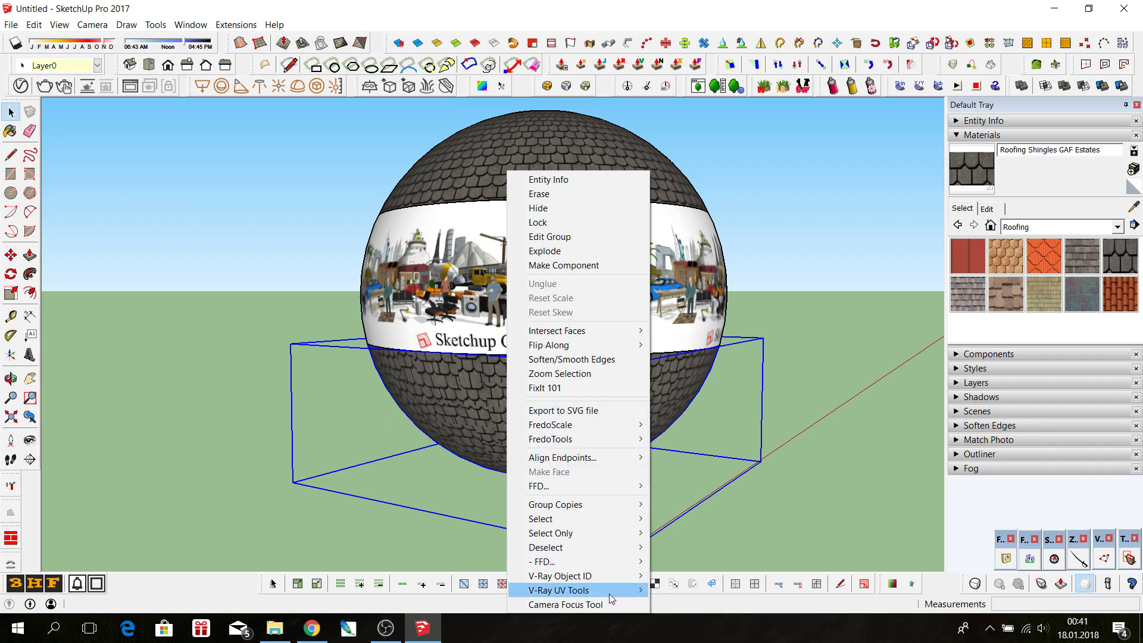
pyautogui.moveTo(559, 591)
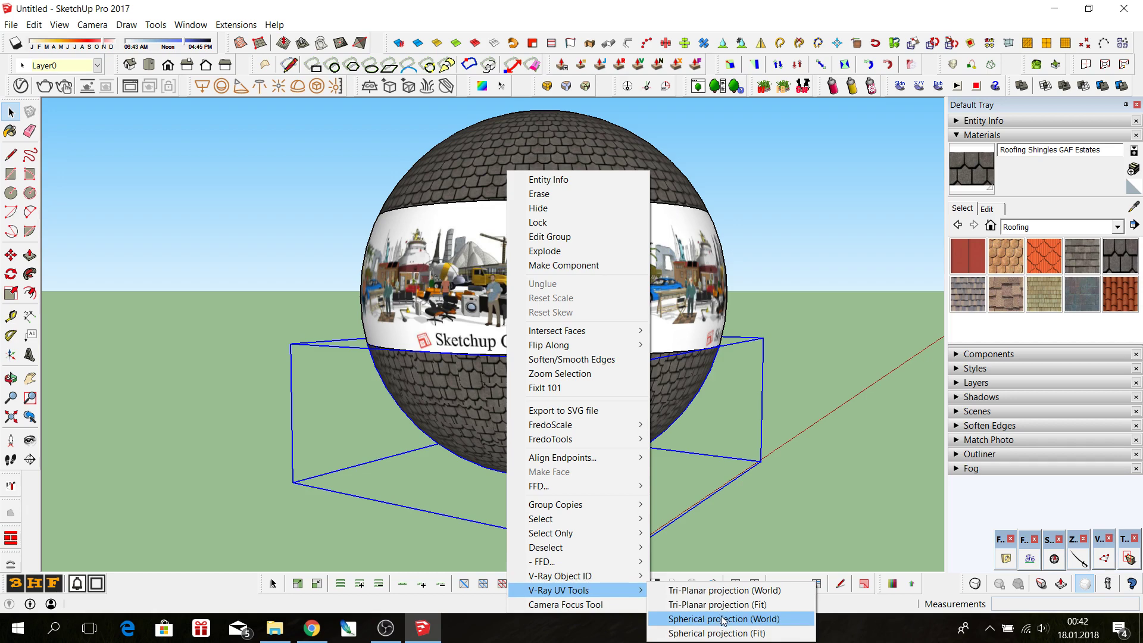
pyautogui.click(723, 619)
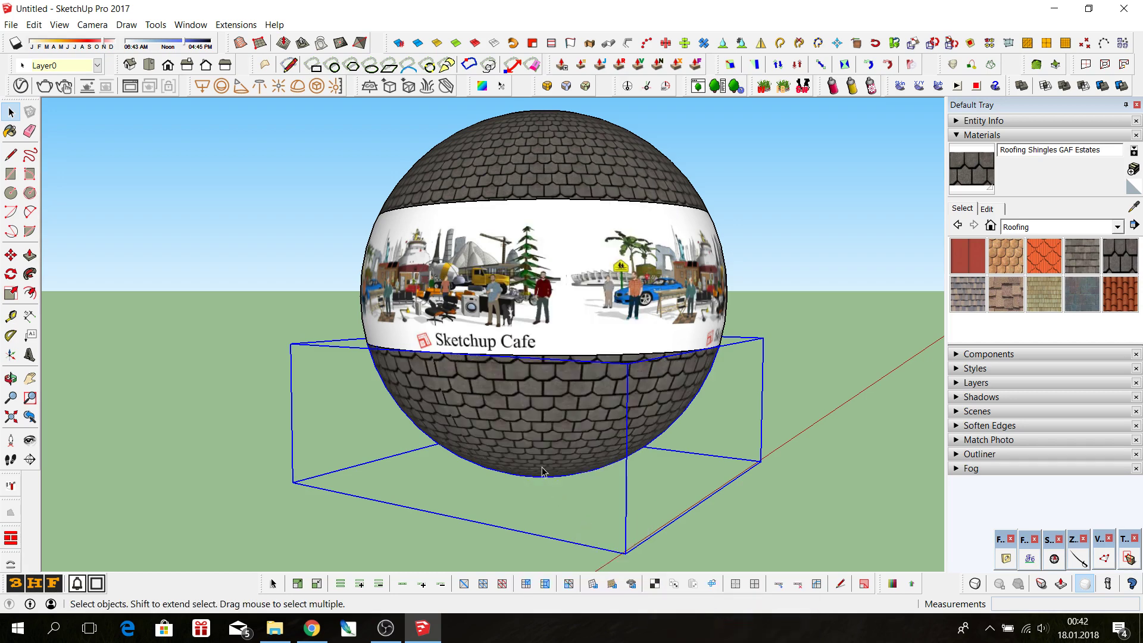
pyautogui.moveTo(528, 446); pyautogui.dragTo(601, 424, button='middle')
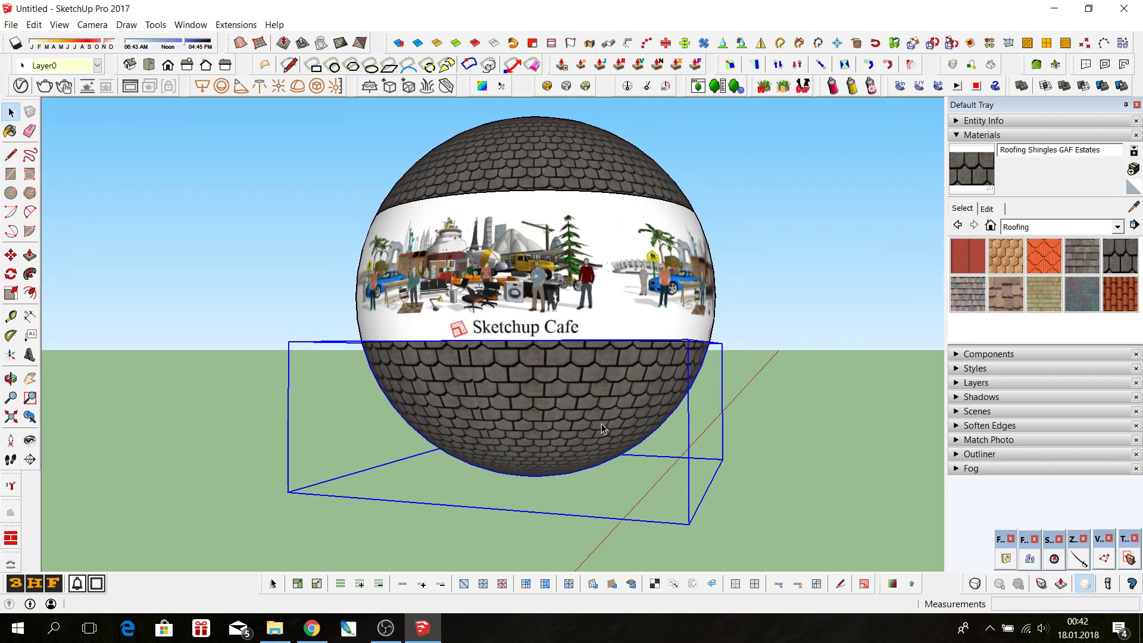
pyautogui.click(798, 404)
pyautogui.scroll(-3, 558, 380)
pyautogui.scroll(-2, 559, 380)
pyautogui.moveTo(540, 416); pyautogui.dragTo(523, 257, button='middle')
pyautogui.scroll(3, 549, 416)
pyautogui.scroll(2, 545, 417)
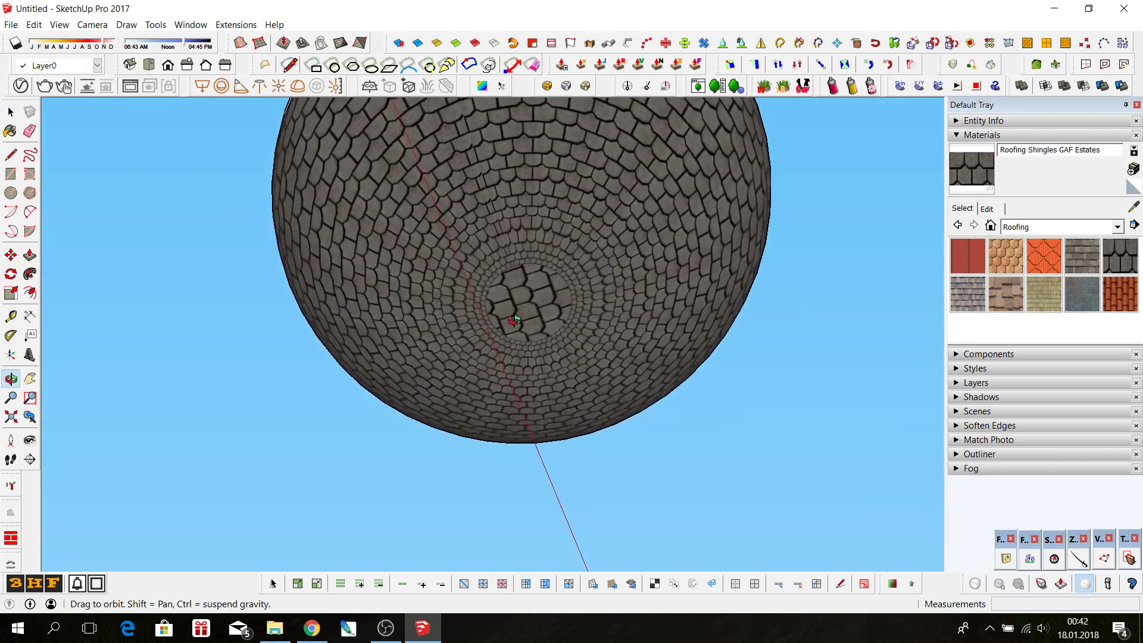
pyautogui.scroll(2, 524, 255)
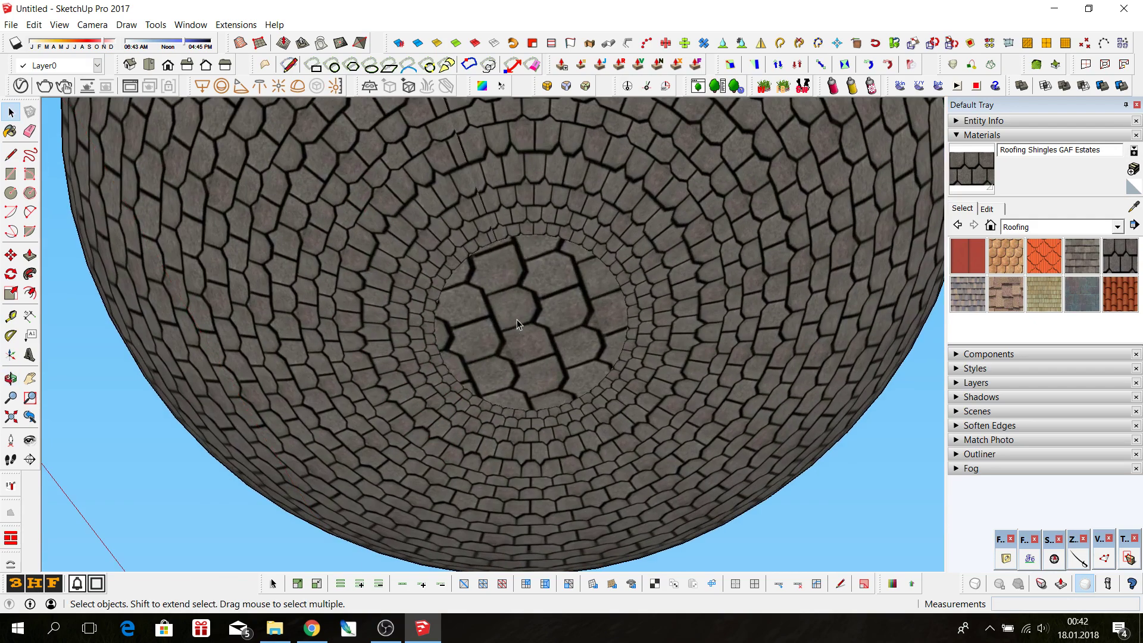
pyautogui.moveTo(517, 319)
pyautogui.mouseDown(button='middle')
pyautogui.moveTo(506, 246)
pyautogui.moveTo(514, 462)
pyautogui.mouseUp(button='middle')
pyautogui.scroll(-2, 537, 366)
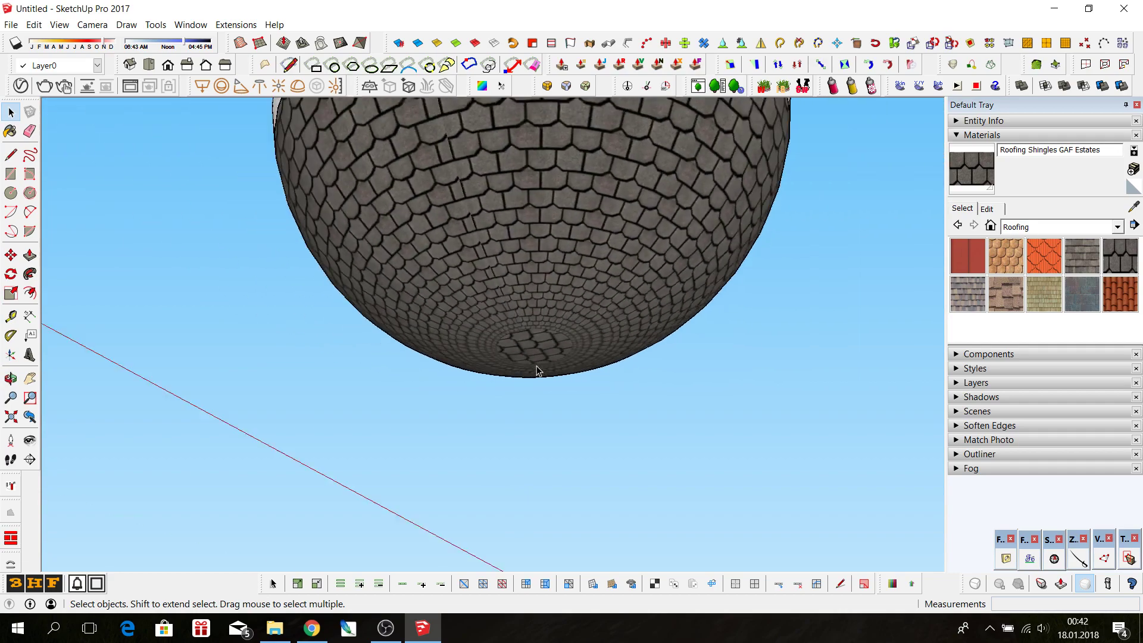
pyautogui.moveTo(538, 244)
pyautogui.mouseDown(button='middle')
pyautogui.moveTo(382, 405)
pyautogui.moveTo(644, 394)
pyautogui.mouseUp(button='middle')
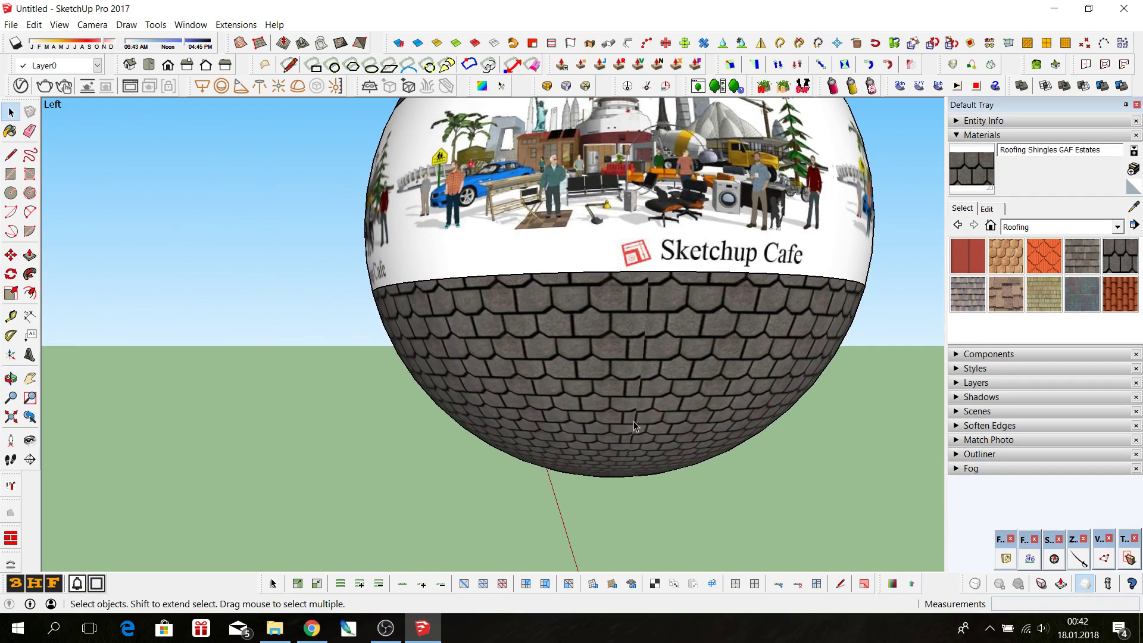
pyautogui.scroll(-3, 634, 386)
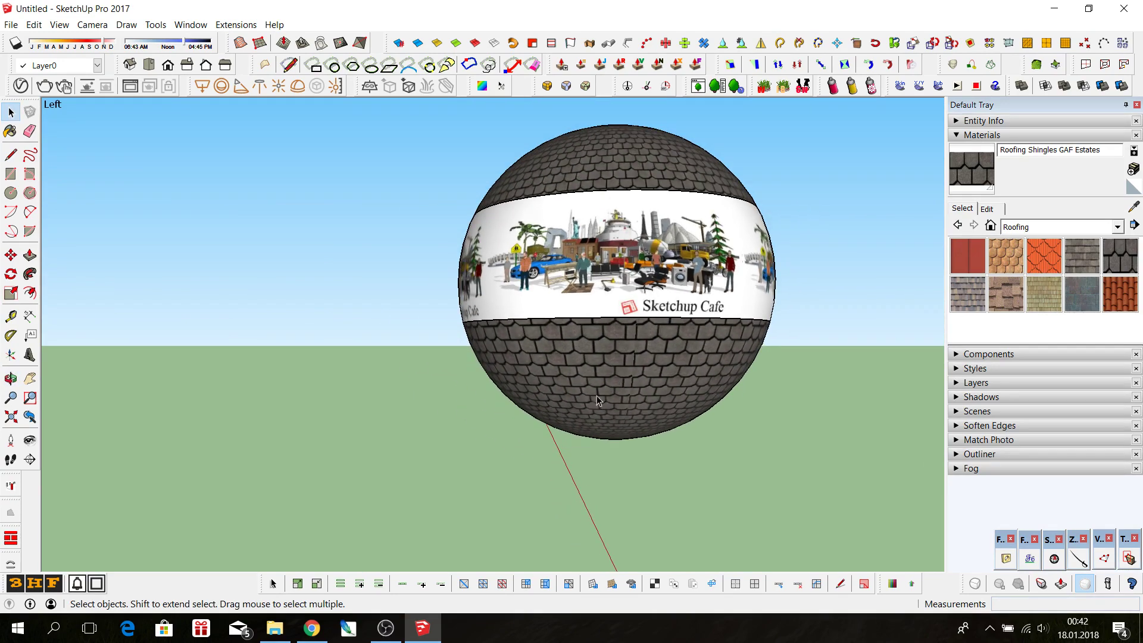
pyautogui.moveTo(646, 359)
pyautogui.mouseDown(button='middle')
pyautogui.moveTo(424, 344)
pyautogui.moveTo(201, 355)
pyautogui.moveTo(494, 356)
pyautogui.moveTo(280, 339)
pyautogui.moveTo(738, 357)
pyautogui.moveTo(847, 347)
pyautogui.moveTo(559, 348)
pyautogui.moveTo(684, 345)
pyautogui.moveTo(580, 344)
pyautogui.moveTo(513, 311)
pyautogui.mouseUp(button='middle')
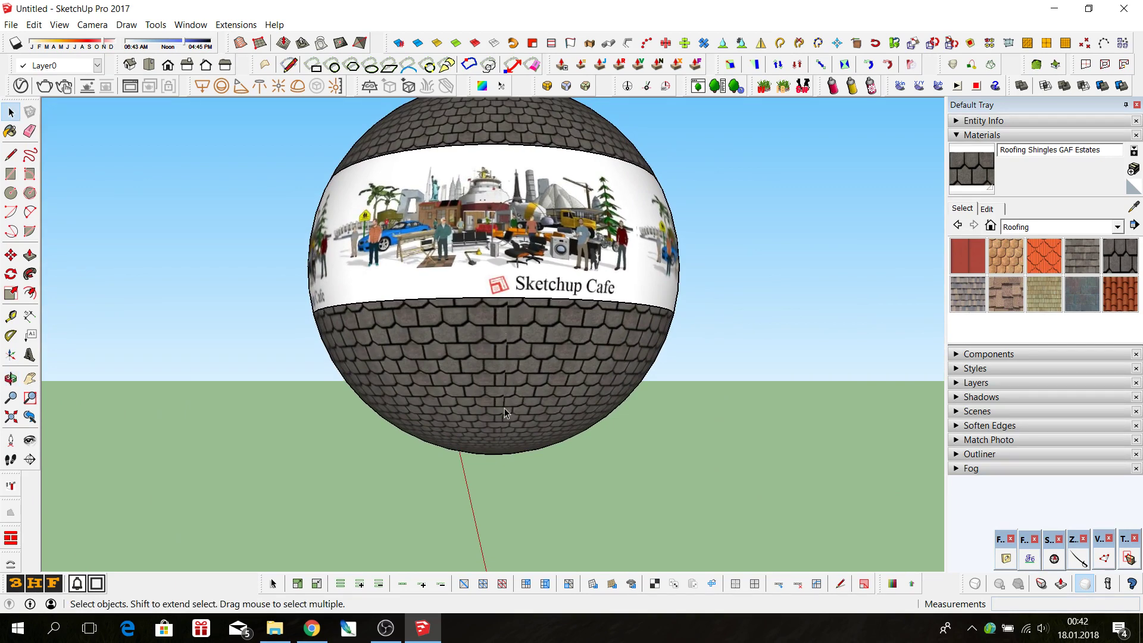
pyautogui.moveTo(448, 304)
pyautogui.mouseDown(button='middle')
pyautogui.moveTo(835, 317)
pyautogui.moveTo(792, 332)
pyautogui.mouseUp(button='middle')
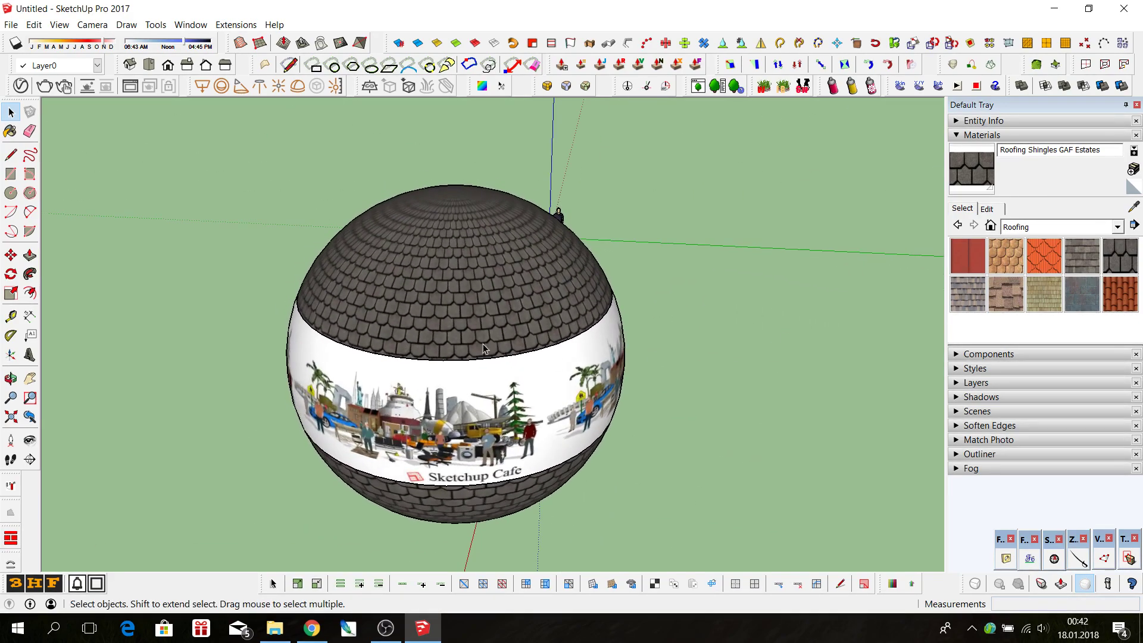
pyautogui.scroll(3, 431, 301)
pyautogui.scroll(3, 431, 301)
pyautogui.moveTo(431, 301)
pyautogui.mouseDown(button='middle')
pyautogui.moveTo(760, 320)
pyautogui.moveTo(570, 349)
pyautogui.moveTo(700, 357)
pyautogui.moveTo(698, 371)
pyautogui.moveTo(530, 361)
pyautogui.moveTo(680, 385)
pyautogui.mouseUp(button='middle')
pyautogui.scroll(2, 570, 348)
pyautogui.scroll(-2, 700, 358)
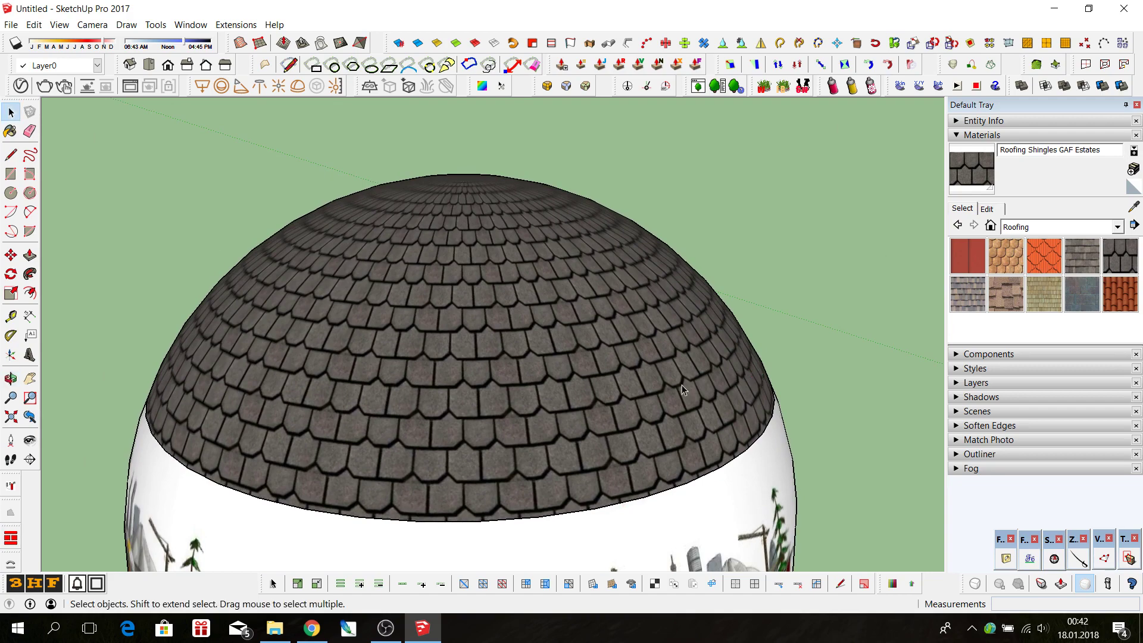
pyautogui.moveTo(363, 404); pyautogui.dragTo(513, 406, button='middle')
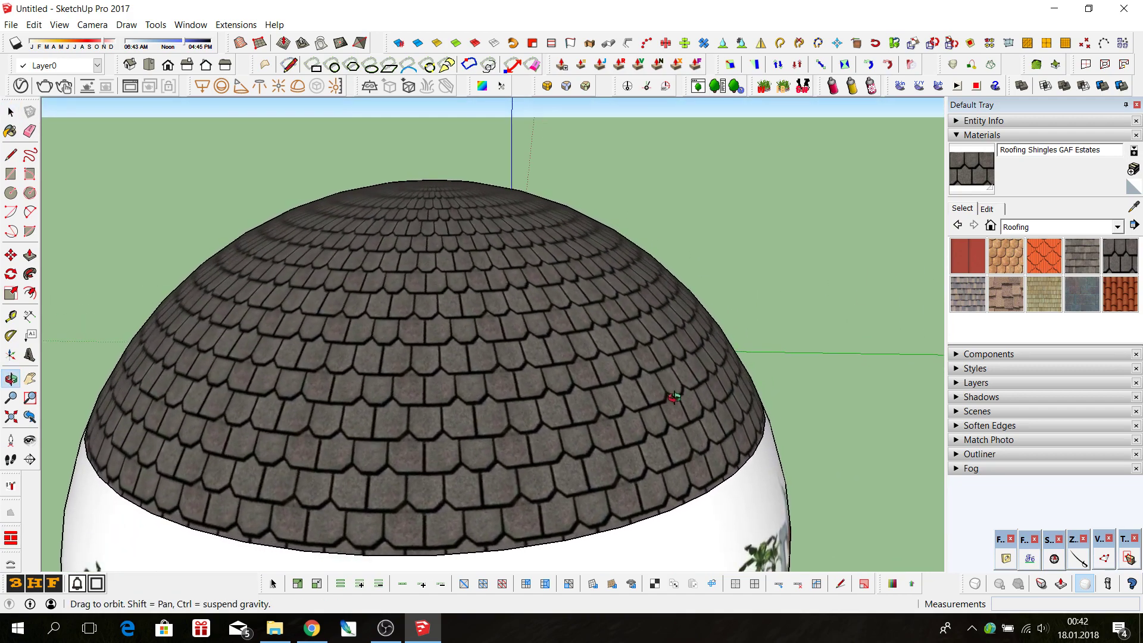
pyautogui.press('space')
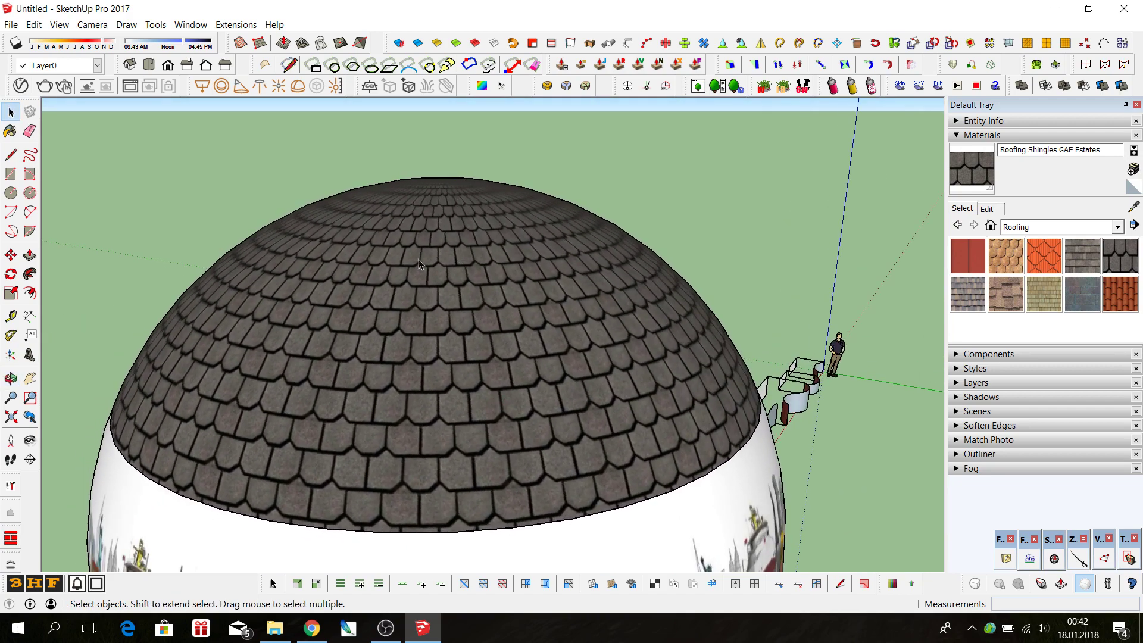
pyautogui.scroll(-5, 424, 209)
pyautogui.scroll(-3, 424, 210)
pyautogui.moveTo(444, 468)
pyautogui.mouseDown(button='middle')
pyautogui.moveTo(348, 307)
pyautogui.moveTo(402, 359)
pyautogui.mouseUp(button='middle')
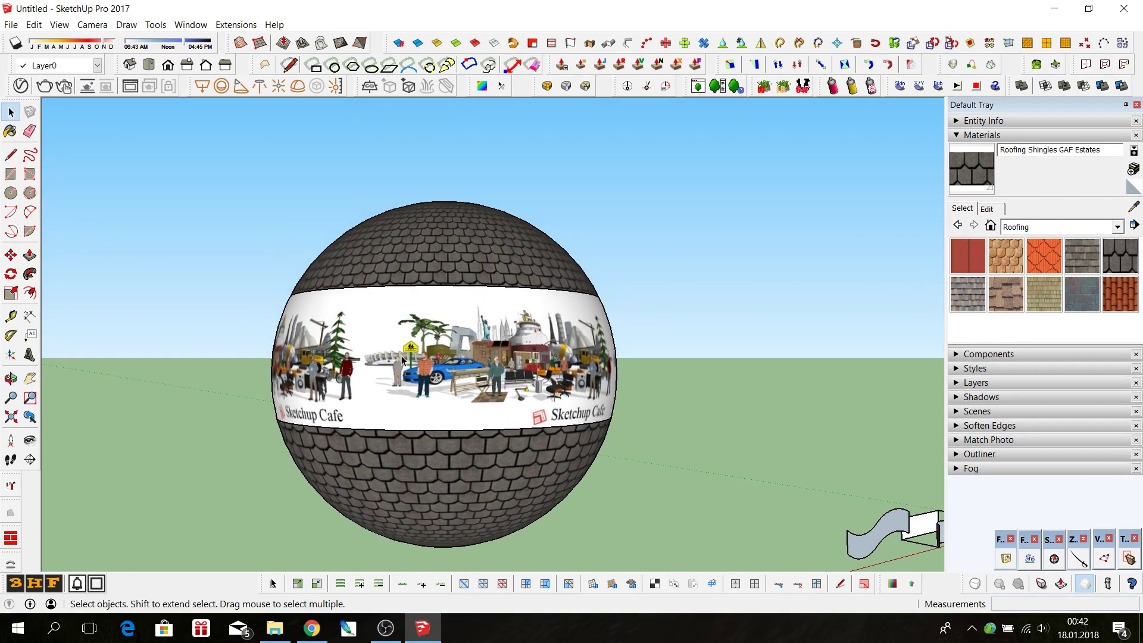
pyautogui.scroll(-2, 421, 355)
pyautogui.scroll(3, 486, 417)
pyautogui.scroll(1, 485, 418)
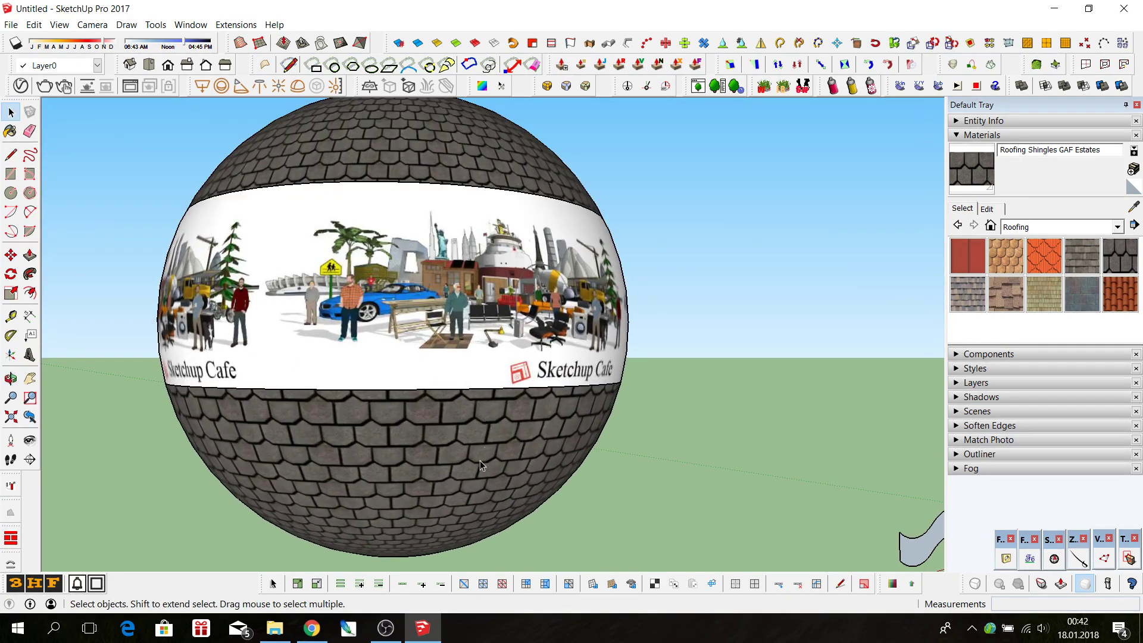
pyautogui.click(445, 477)
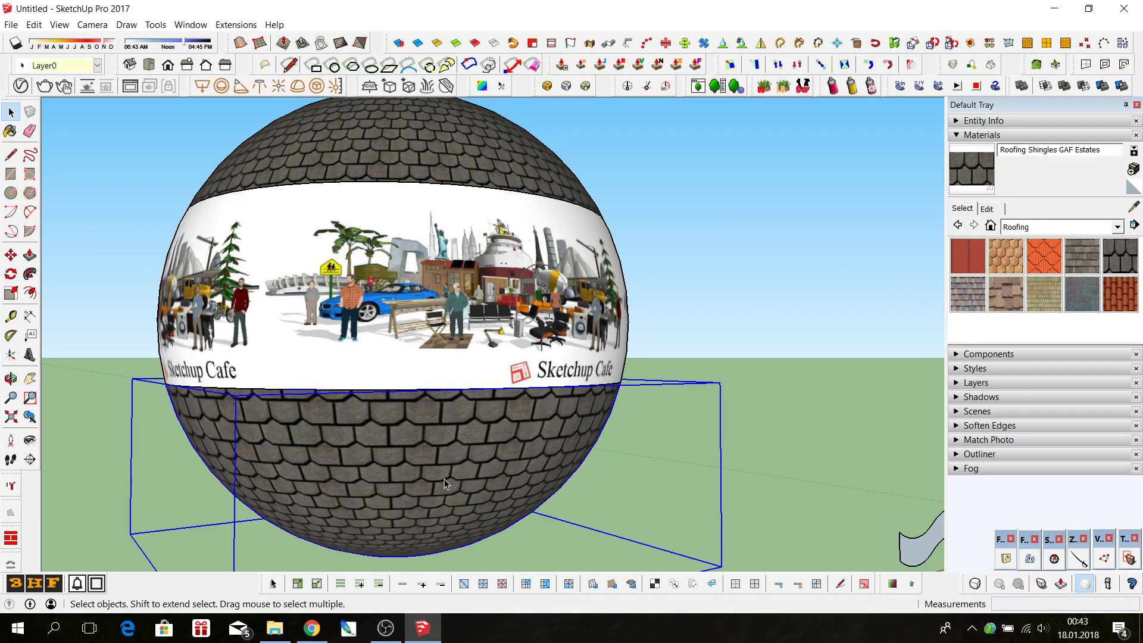
pyautogui.scroll(-1, 274, 304)
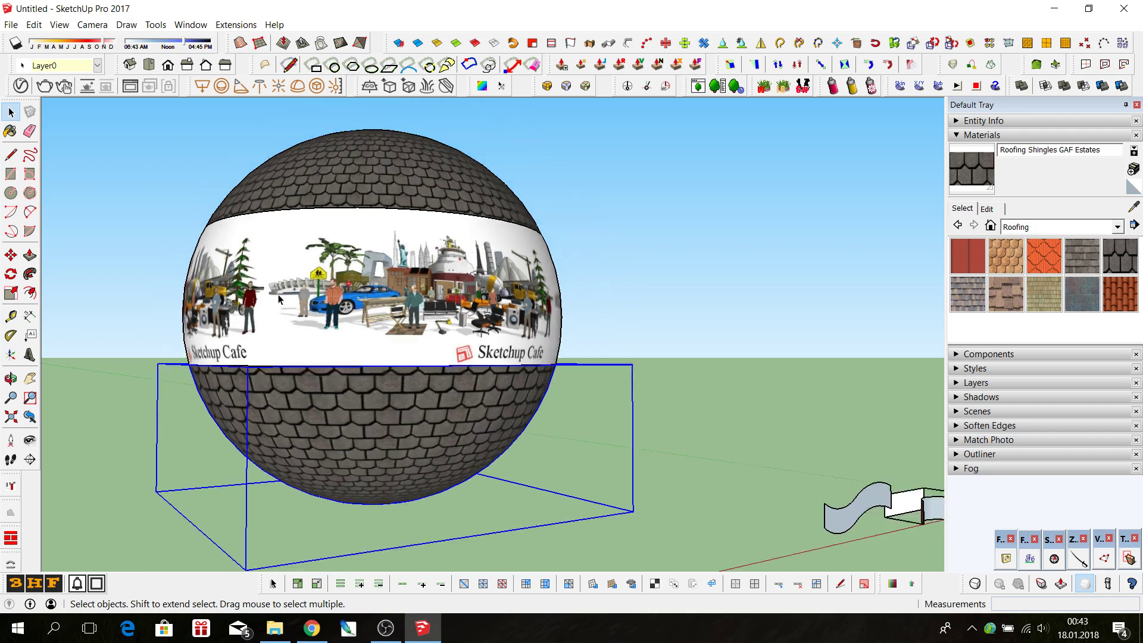
pyautogui.scroll(-2, 262, 307)
pyautogui.moveTo(262, 307); pyautogui.dragTo(312, 410, button='middle')
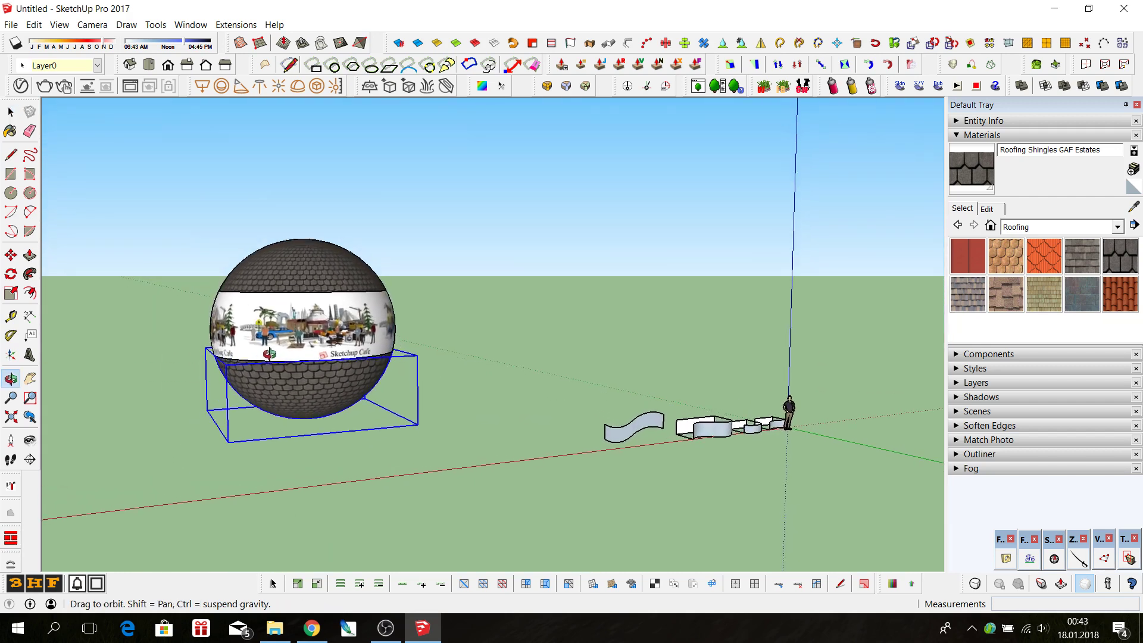
# - Draw a rectangle on the ground in front of the sphere and push it up into a slab
pyautogui.click(390, 463)
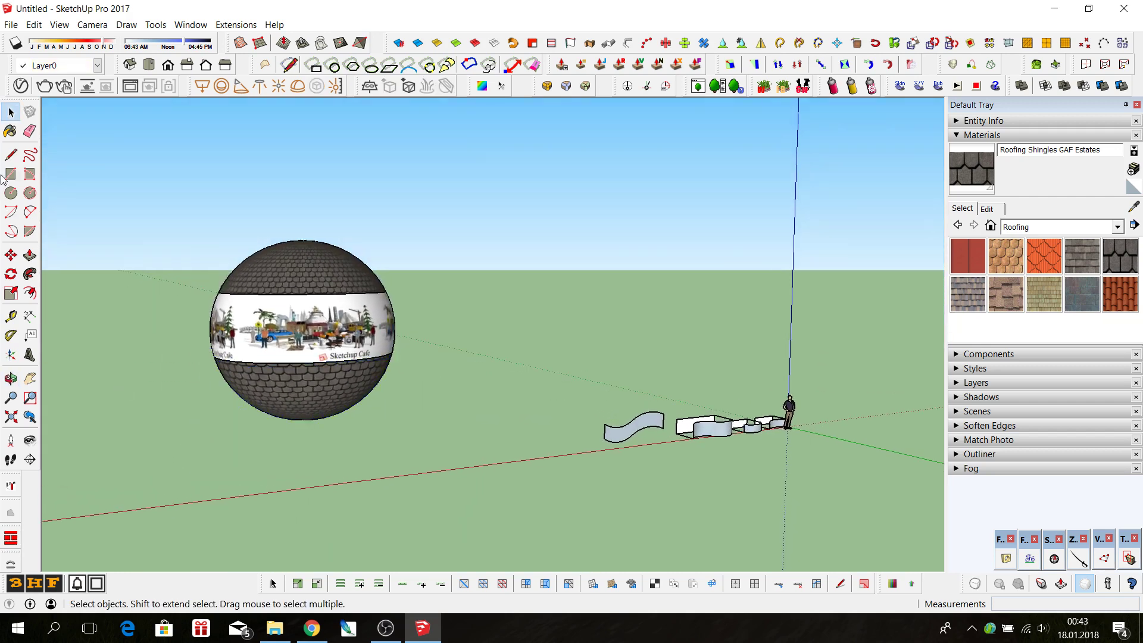
pyautogui.press('r')
pyautogui.click(393, 503)
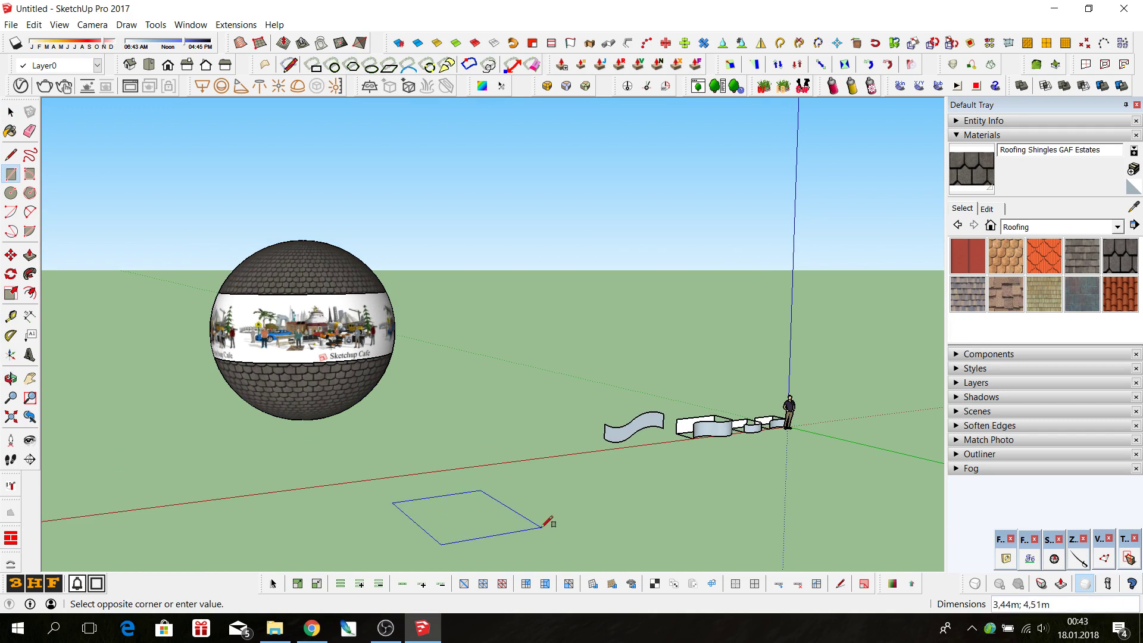
pyautogui.press('Return')
pyautogui.click(30, 255)
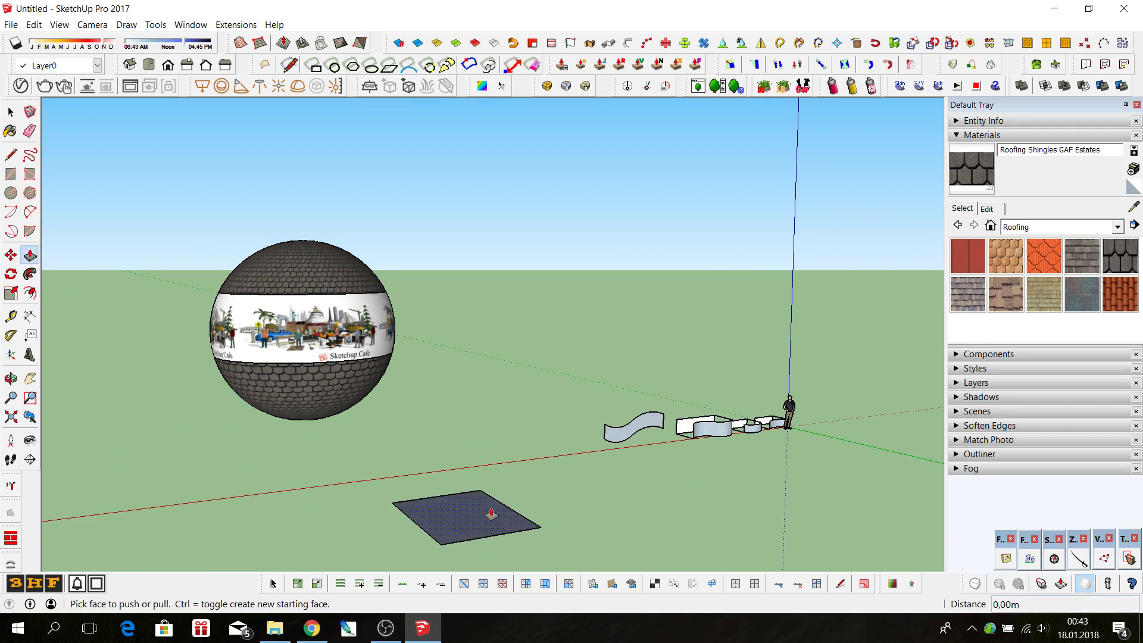
pyautogui.moveTo(490, 510); pyautogui.dragTo(493, 480)
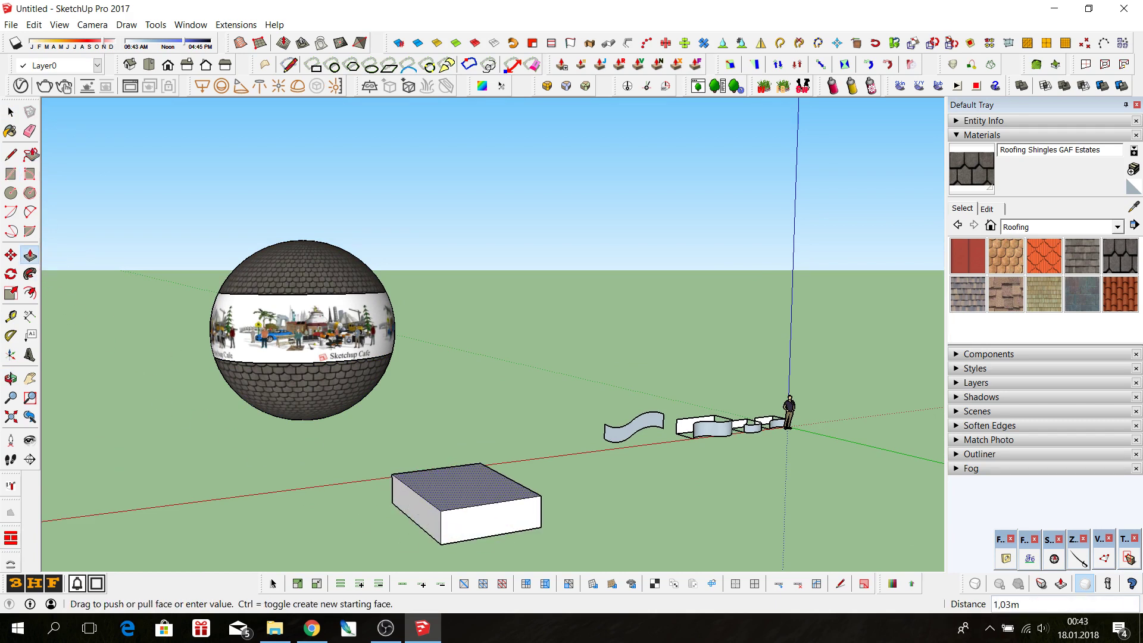
pyautogui.click(13, 115)
# - Select the entire box and make it a group
pyautogui.click(13, 115)
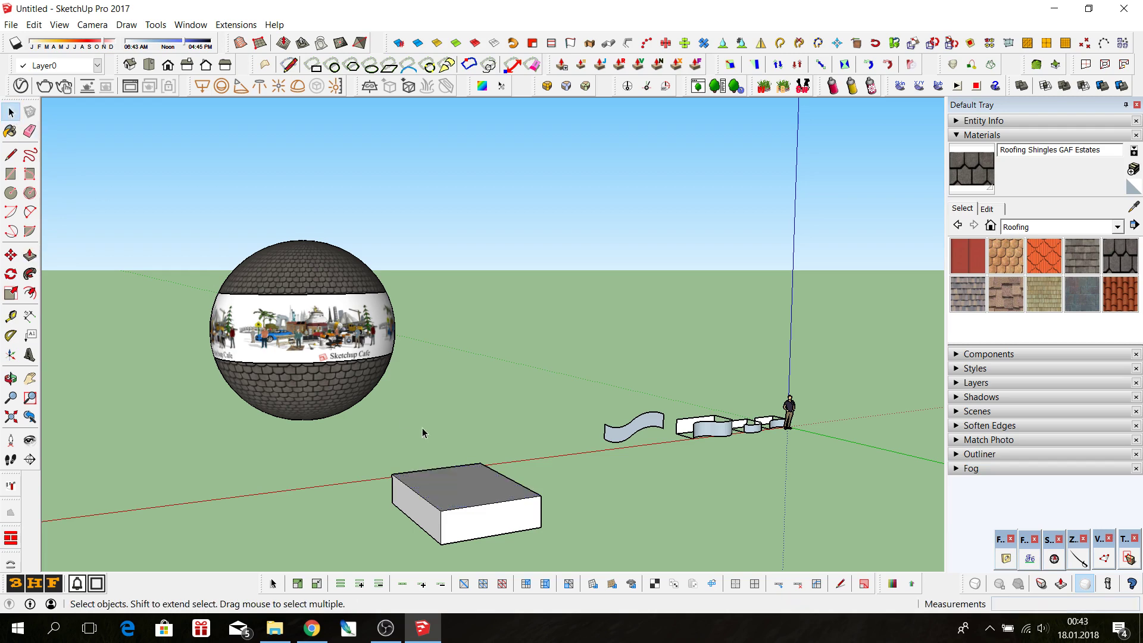
pyautogui.tripleClick(464, 485)
pyautogui.rightClick(464, 486)
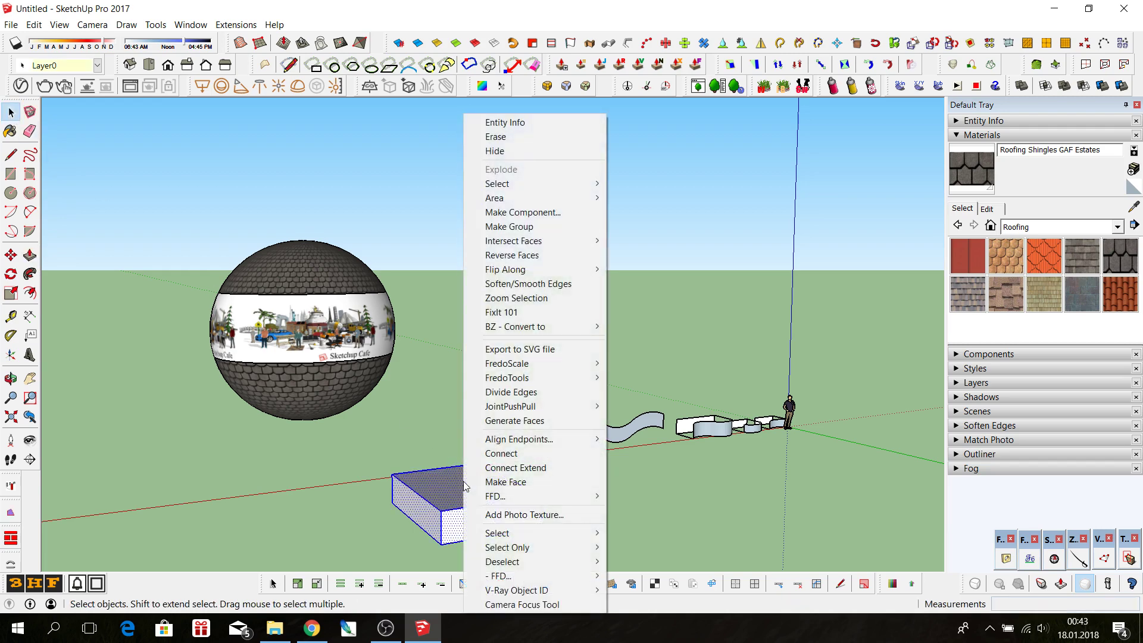
pyautogui.click(506, 227)
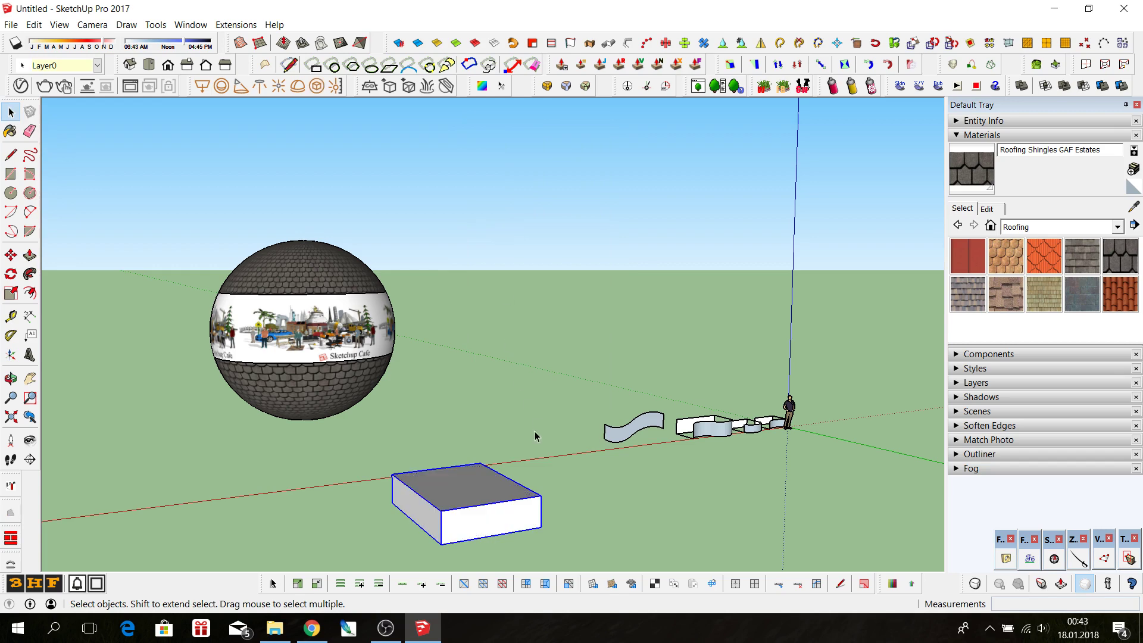
pyautogui.click(559, 451)
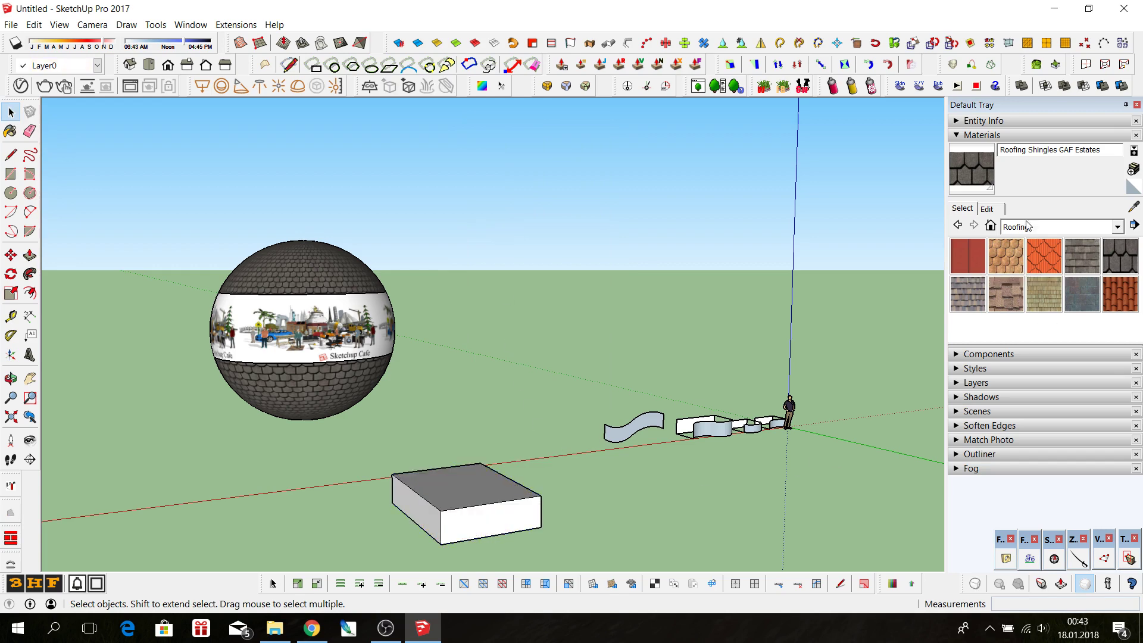
pyautogui.press('b')
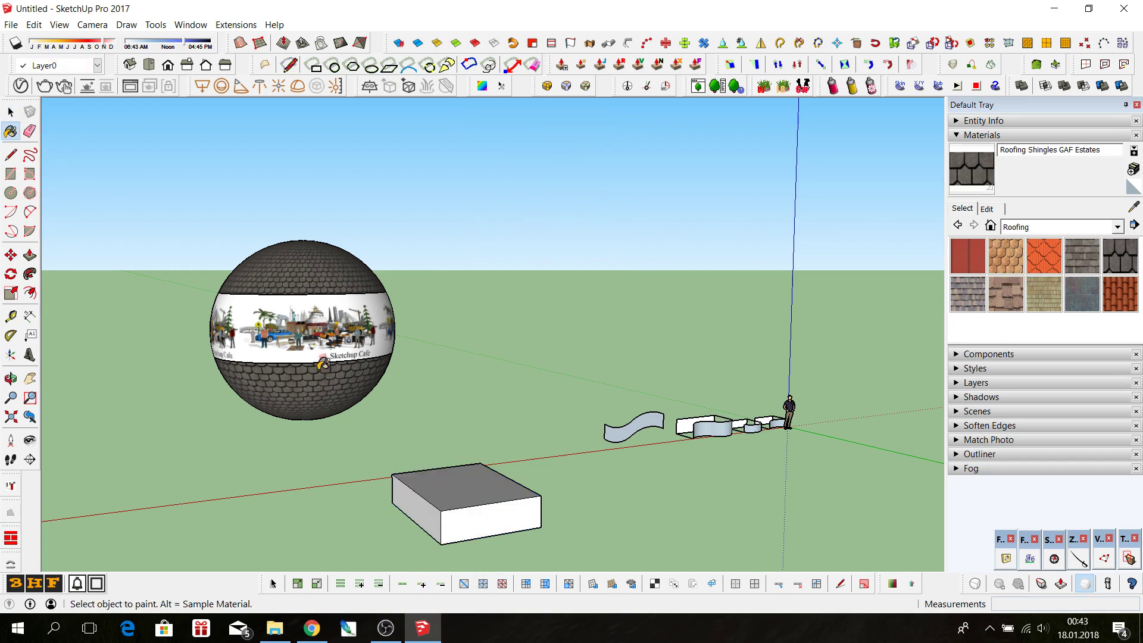
pyautogui.moveTo(322, 362)
pyautogui.mouseDown(button='middle')
pyautogui.moveTo(429, 477)
pyautogui.moveTo(357, 523)
pyautogui.moveTo(381, 504)
pyautogui.mouseUp(button='middle')
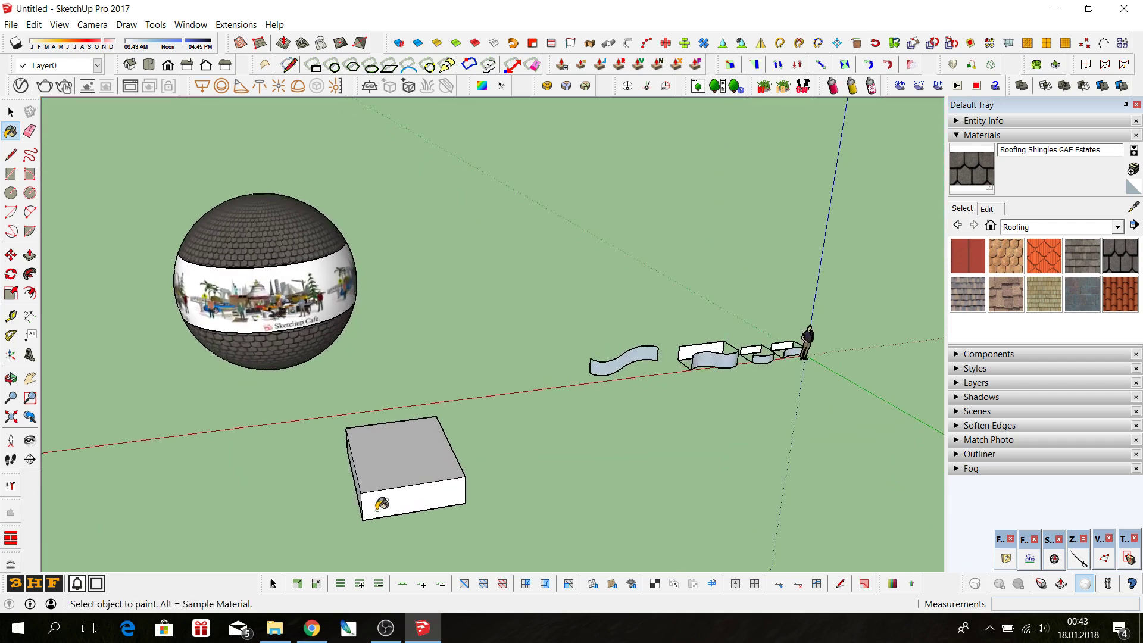
pyautogui.scroll(3, 381, 504)
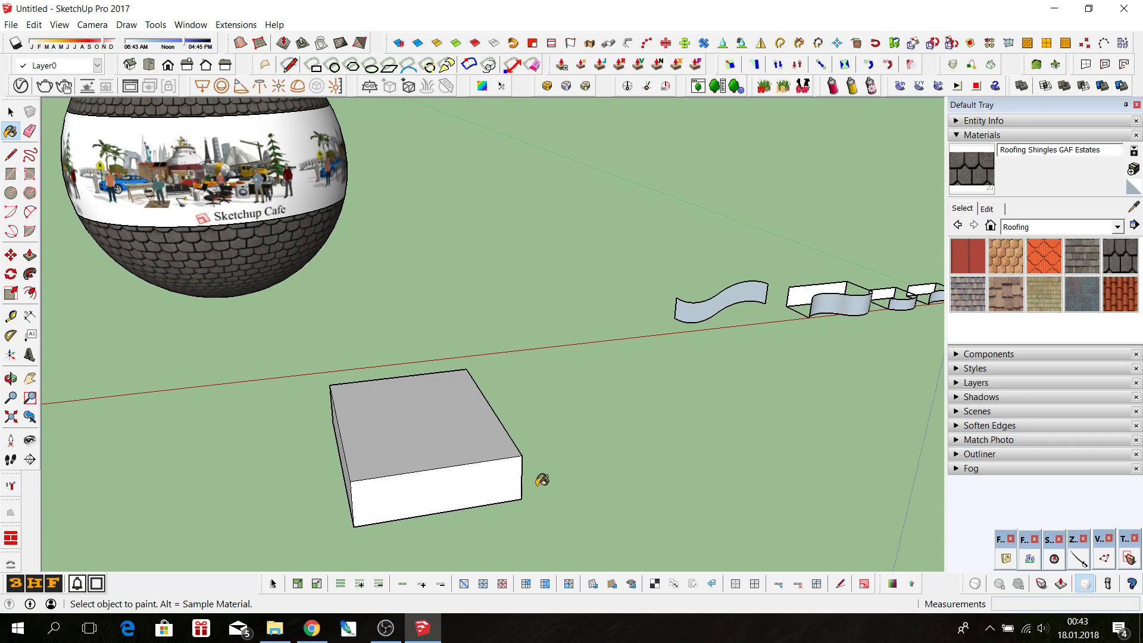
# - Paint the box with Roofing Shingles GAF Estates and apply V-Ray Tri-Planar (World) projection
pyautogui.click(445, 429)
pyautogui.moveTo(518, 491)
pyautogui.mouseDown(button='middle')
pyautogui.moveTo(626, 443)
pyautogui.moveTo(159, 296)
pyautogui.mouseUp(button='middle')
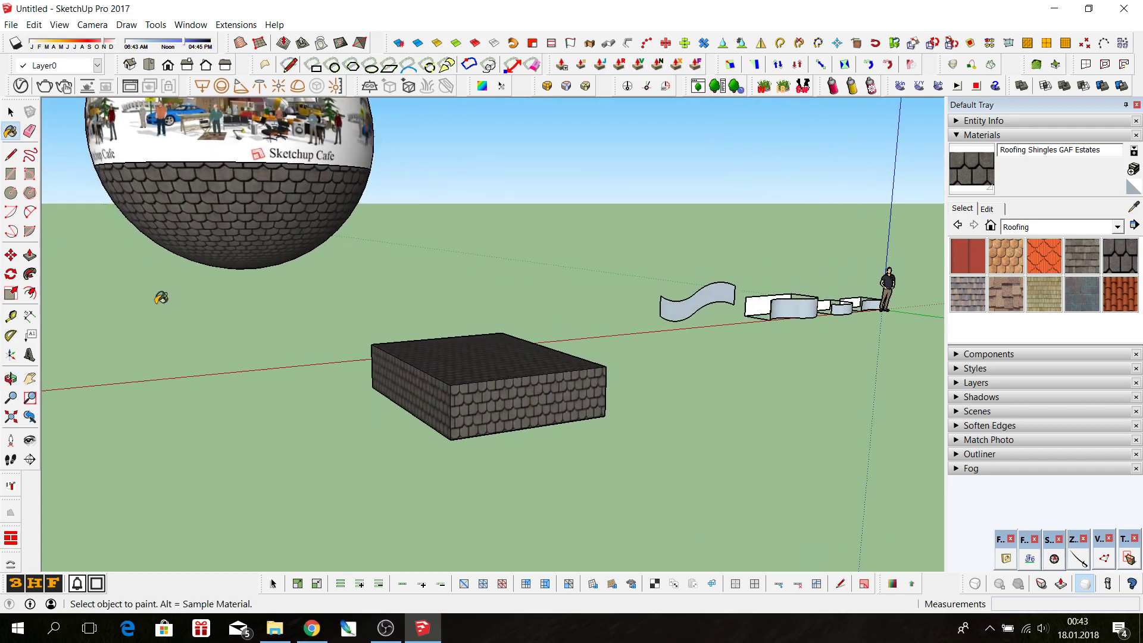
pyautogui.click(10, 112)
pyautogui.rightClick(479, 396)
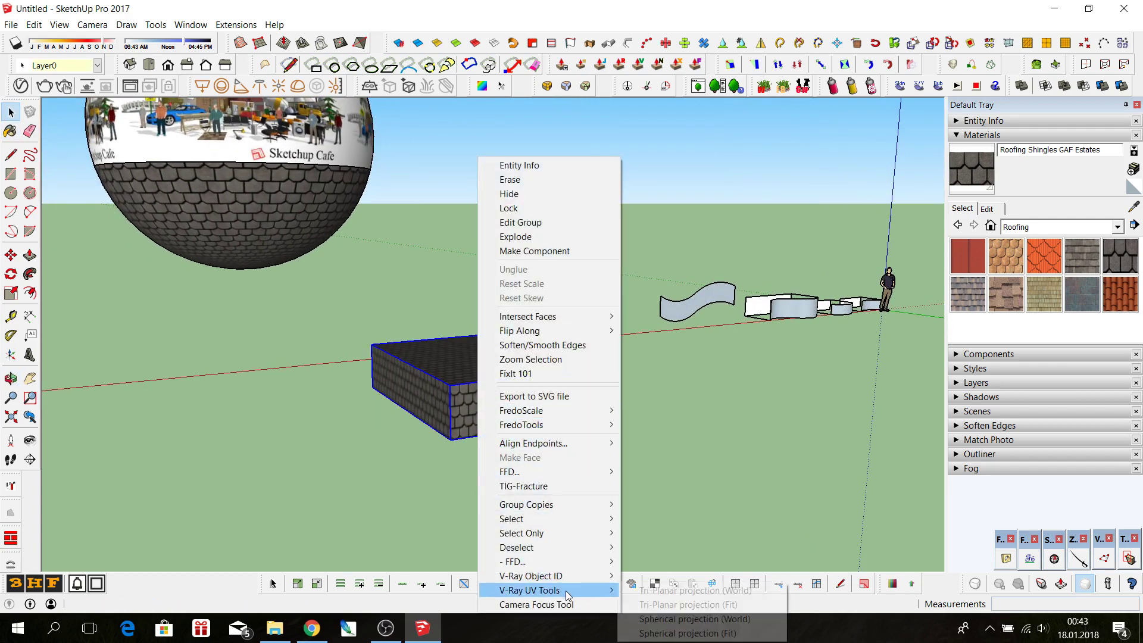
pyautogui.moveTo(530, 591)
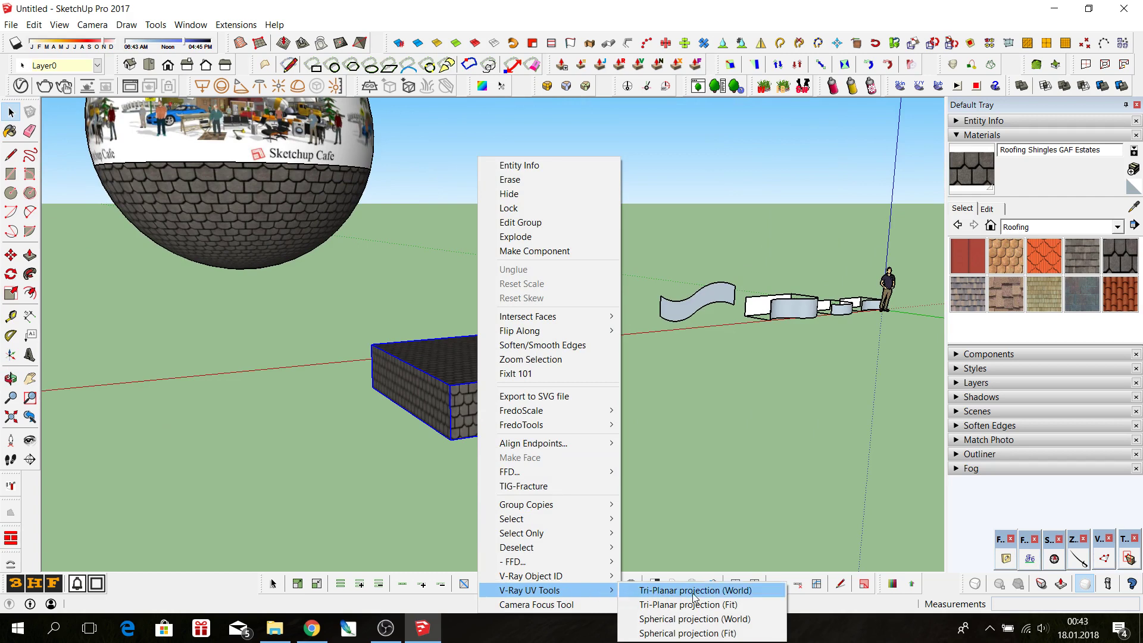
pyautogui.click(679, 594)
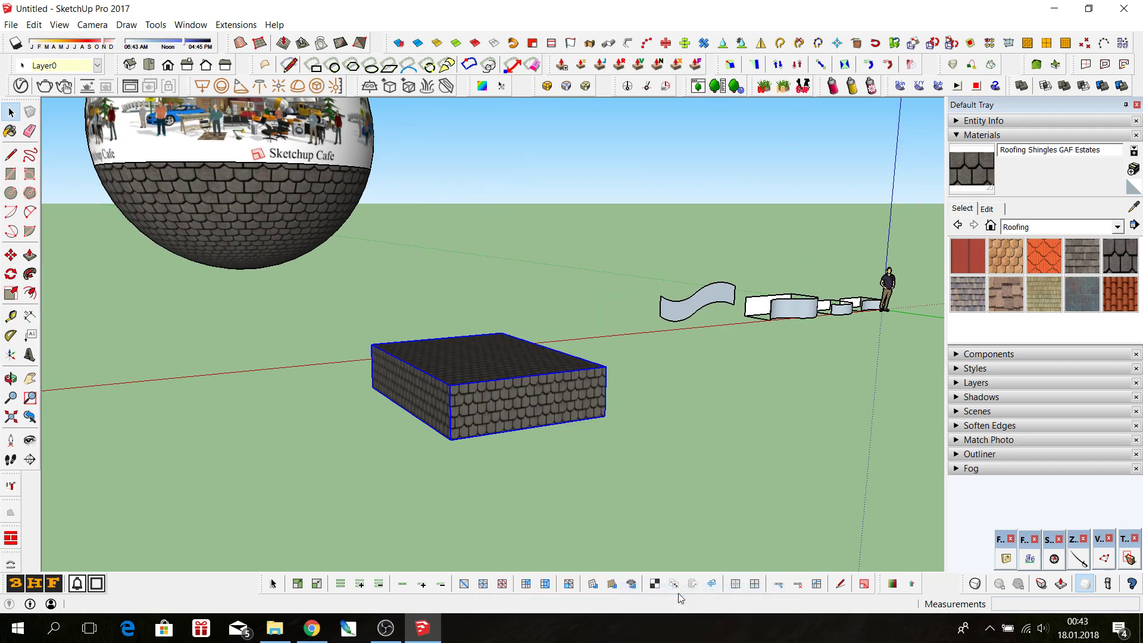
pyautogui.scroll(3, 496, 419)
pyautogui.scroll(2, 537, 448)
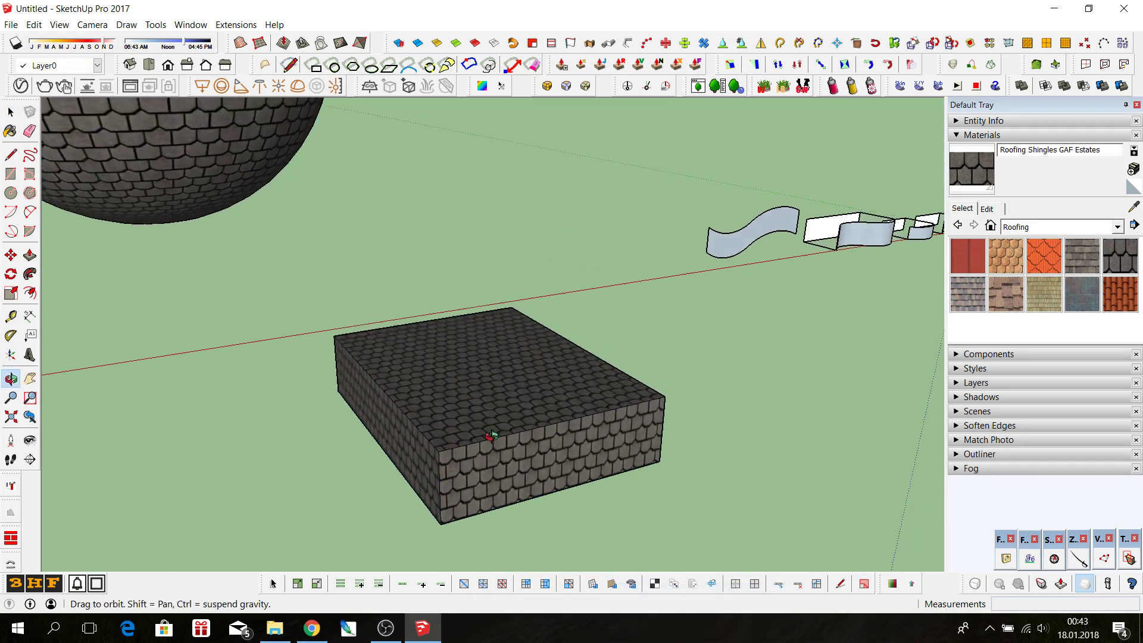
pyautogui.scroll(3, 512, 470)
pyautogui.scroll(3, 491, 492)
pyautogui.scroll(3, 482, 487)
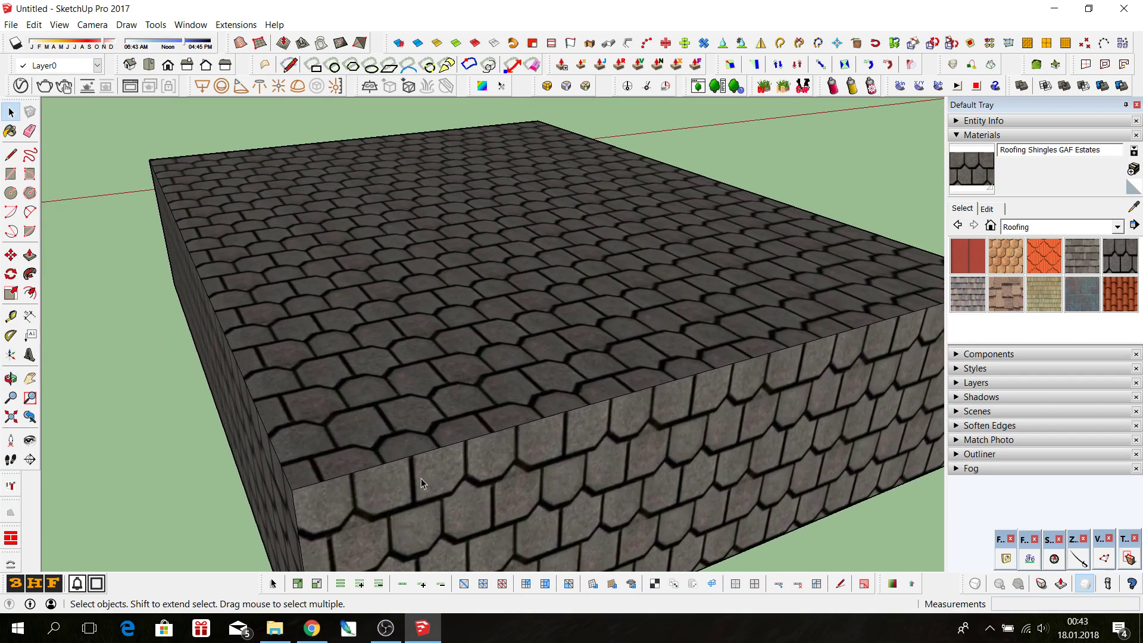
pyautogui.scroll(-3, 387, 447)
pyautogui.moveTo(354, 419)
pyautogui.mouseDown(button='middle')
pyautogui.moveTo(488, 438)
pyautogui.moveTo(863, 375)
pyautogui.moveTo(867, 395)
pyautogui.mouseUp(button='middle')
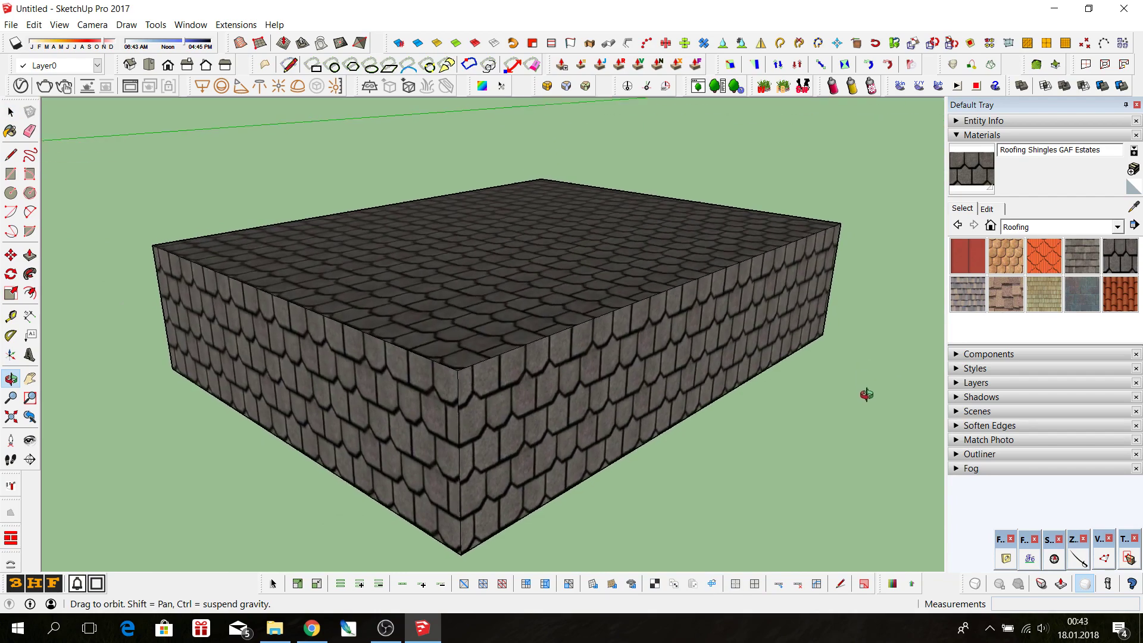
pyautogui.scroll(5, 867, 395)
pyautogui.scroll(-5, 867, 416)
pyautogui.press('space')
pyautogui.scroll(2, 327, 275)
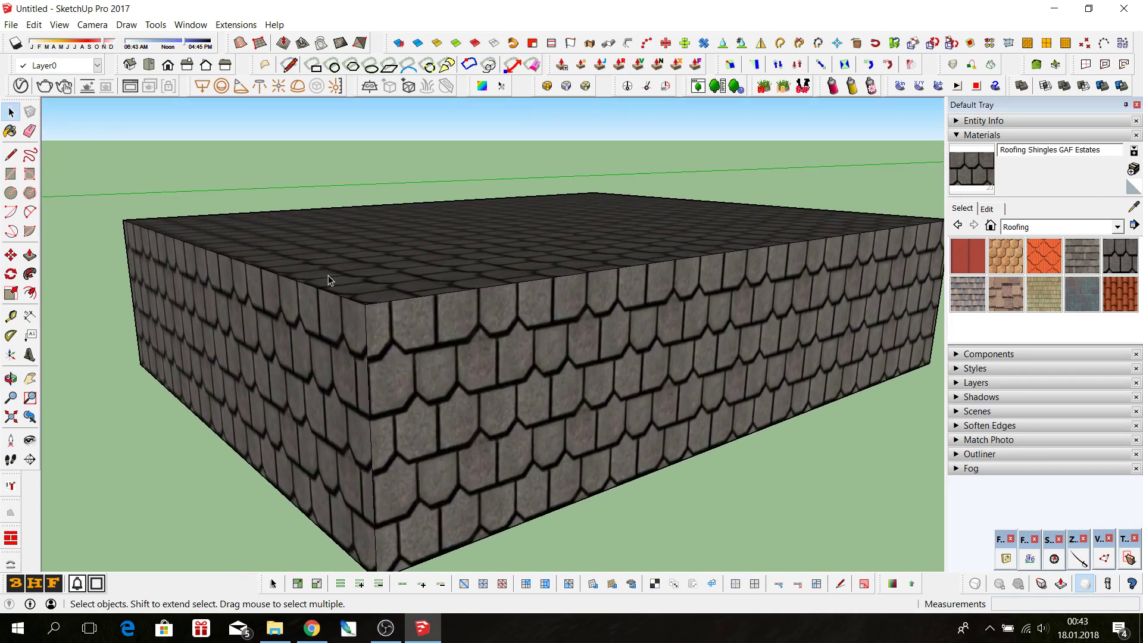
pyautogui.moveTo(327, 275); pyautogui.dragTo(310, 362, button='middle')
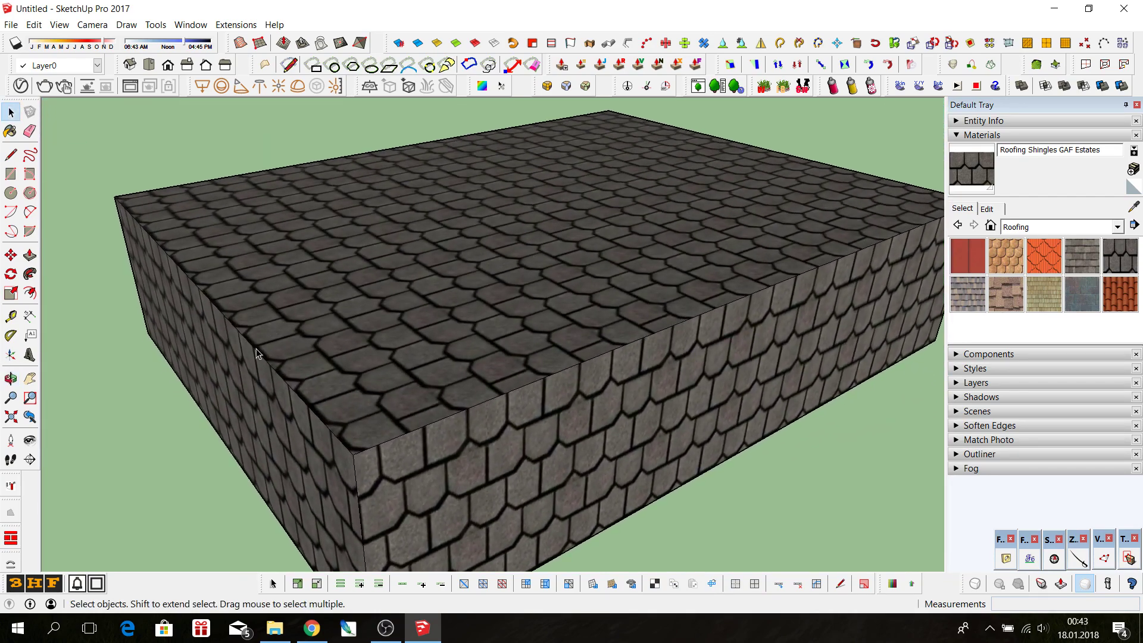
pyautogui.moveTo(265, 408)
pyautogui.mouseDown(button='middle')
pyautogui.moveTo(255, 143)
pyautogui.moveTo(252, 125)
pyautogui.moveTo(235, 128)
pyautogui.moveTo(320, 112)
pyautogui.moveTo(145, 373)
pyautogui.moveTo(223, 377)
pyautogui.mouseUp(button='middle')
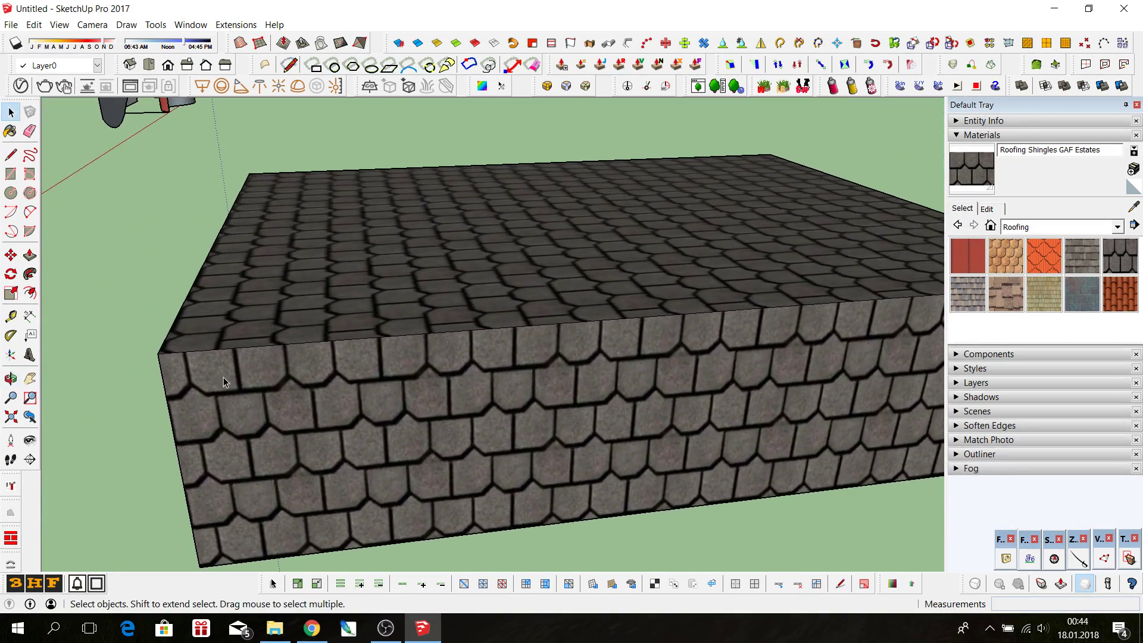
pyautogui.scroll(-3, 379, 332)
pyautogui.scroll(-3, 378, 332)
pyautogui.moveTo(379, 332)
pyautogui.mouseDown(button='middle')
pyautogui.moveTo(293, 319)
pyautogui.moveTo(316, 385)
pyautogui.moveTo(559, 402)
pyautogui.mouseUp(button='middle')
pyautogui.scroll(-2, 558, 403)
pyautogui.scroll(1, 384, 384)
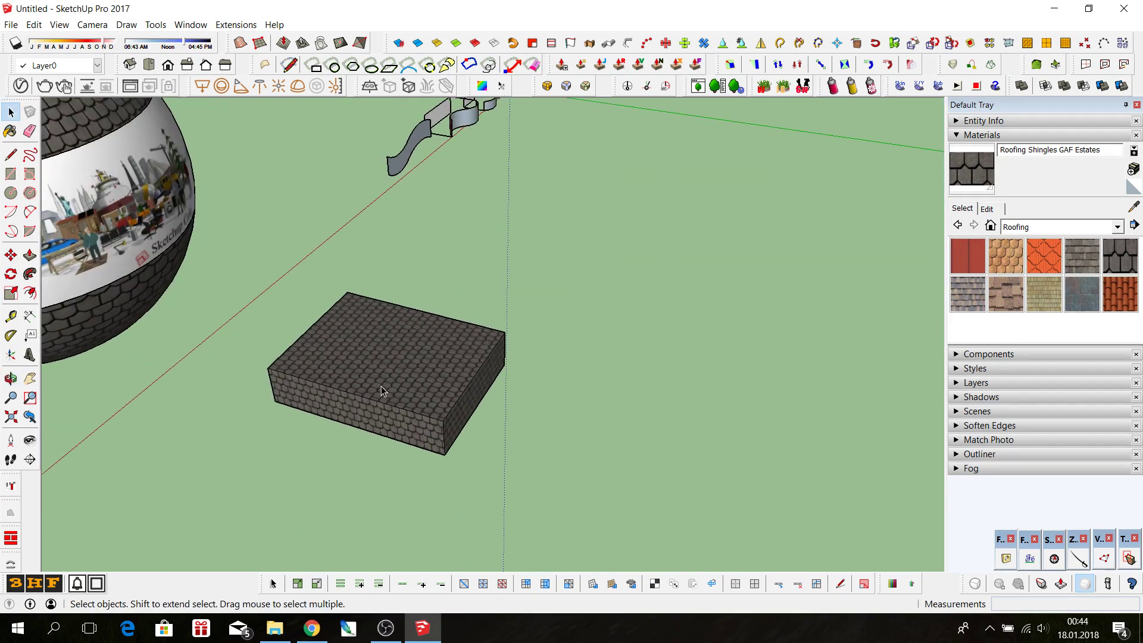
# - Inside the box group, box-map the shingle texture with the UV Mapping Tool and scale it by *5
pyautogui.doubleClick(383, 391)
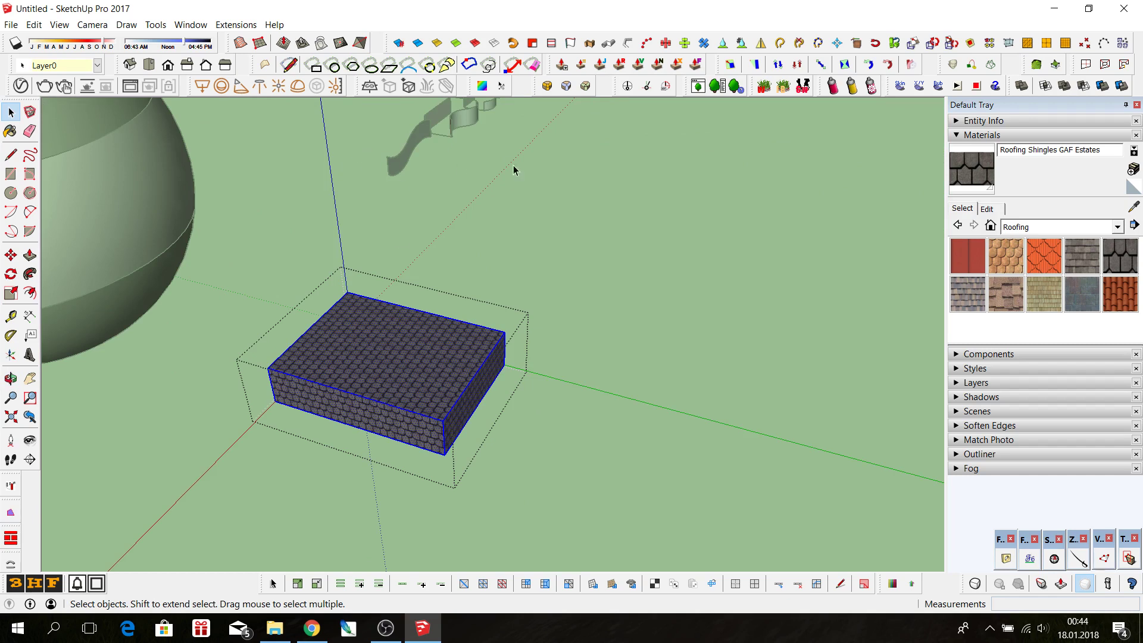
pyautogui.click(482, 85)
pyautogui.rightClick(411, 357)
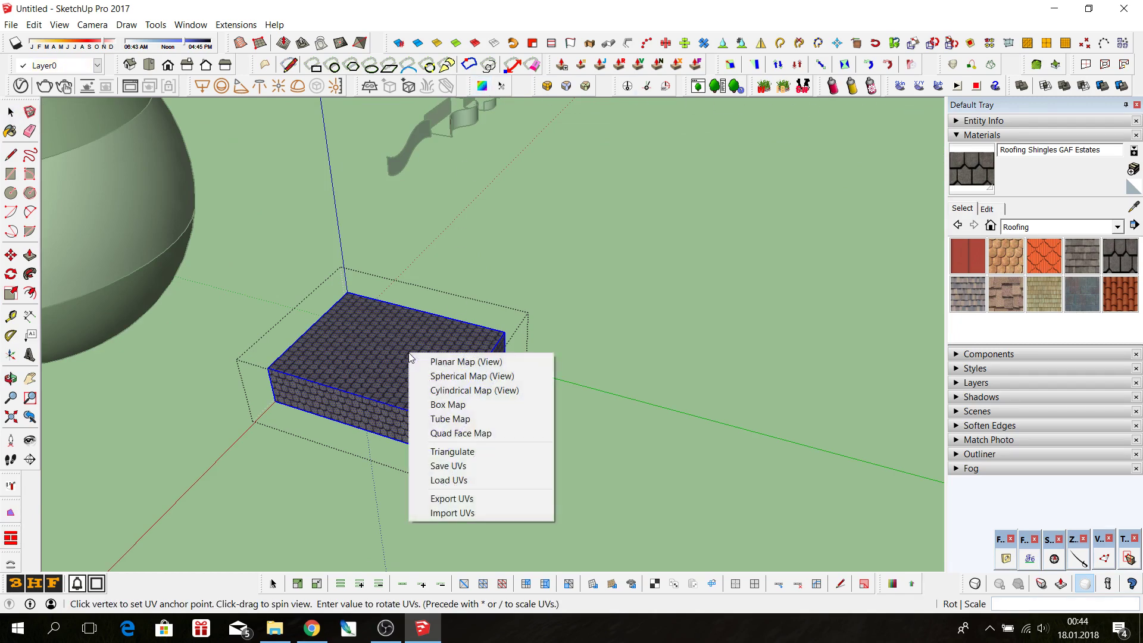
pyautogui.click(441, 405)
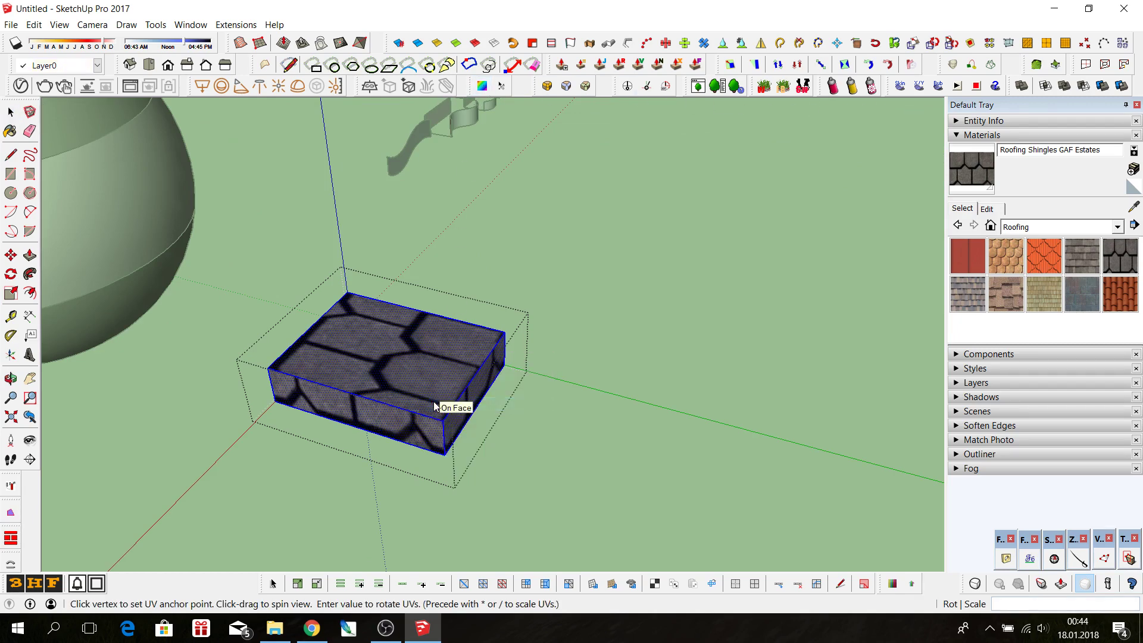
pyautogui.scroll(2, 345, 373)
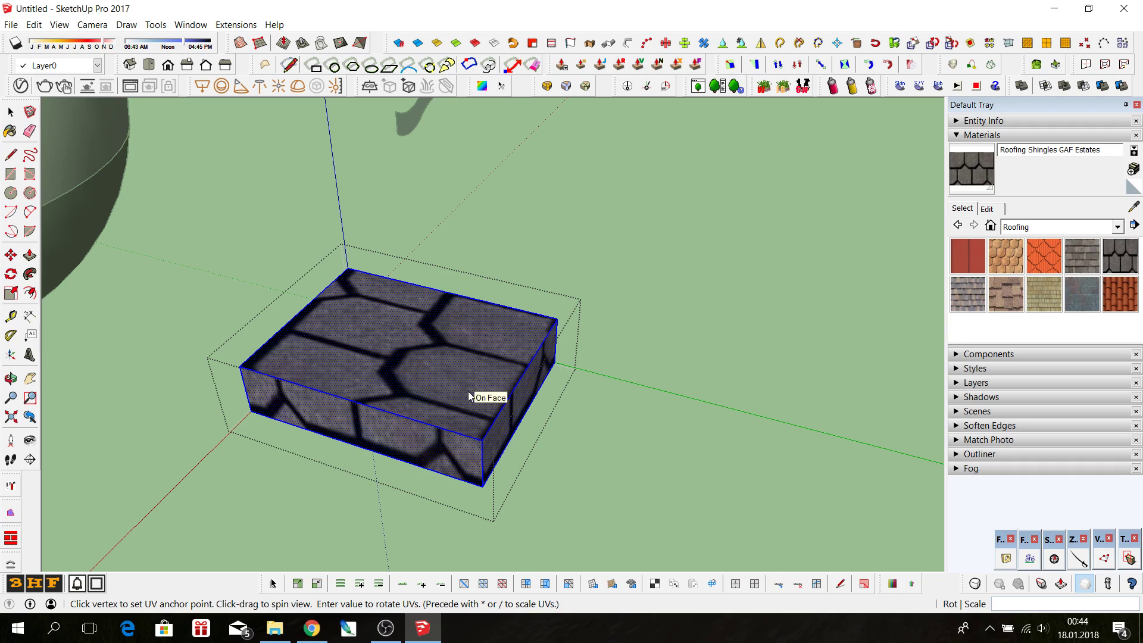
pyautogui.write('*5')
pyautogui.press('Return')
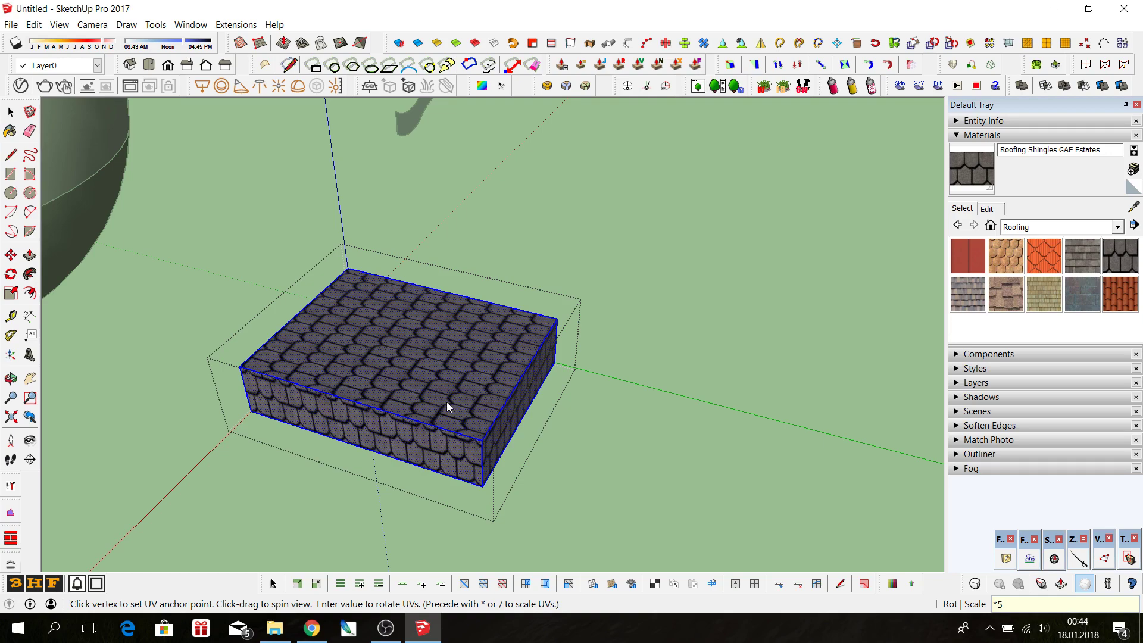
# - Scale the box's shingle texture again by *2 for smaller, denser tiles
pyautogui.moveTo(387, 432); pyautogui.dragTo(396, 377, button='middle')
pyautogui.scroll(2, 442, 334)
pyautogui.scroll(2, 444, 330)
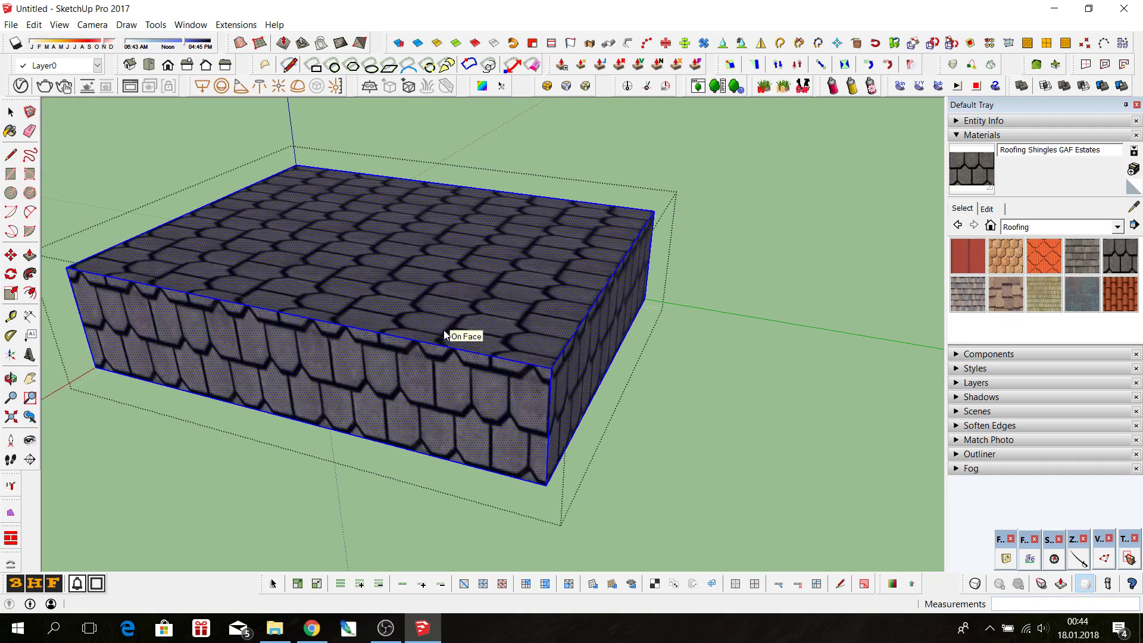
pyautogui.moveTo(454, 332)
pyautogui.mouseDown(button='middle')
pyautogui.moveTo(415, 357)
pyautogui.moveTo(399, 421)
pyautogui.mouseUp(button='middle')
pyautogui.scroll(1, 398, 420)
pyautogui.scroll(-1, 430, 330)
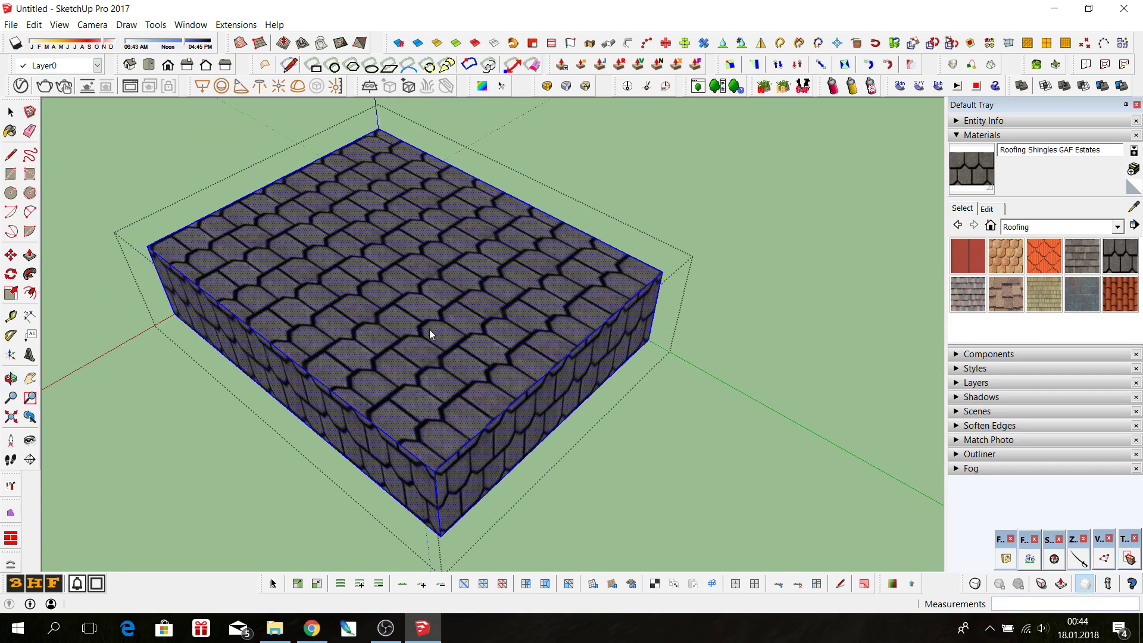
pyautogui.scroll(2, 430, 328)
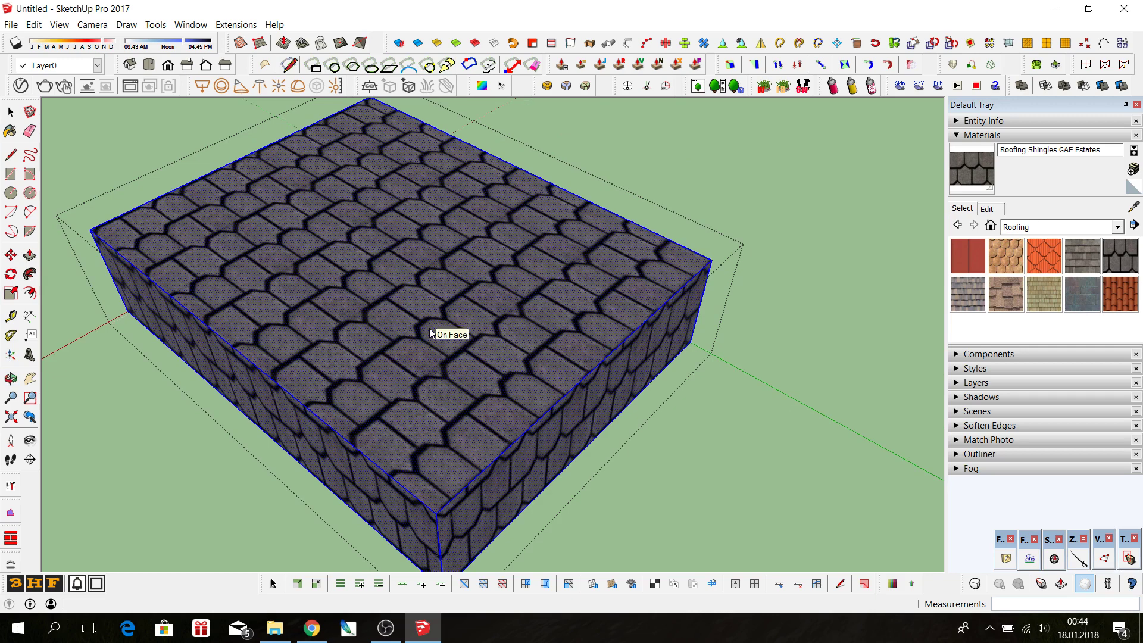
pyautogui.write('*2')
pyautogui.press('Return')
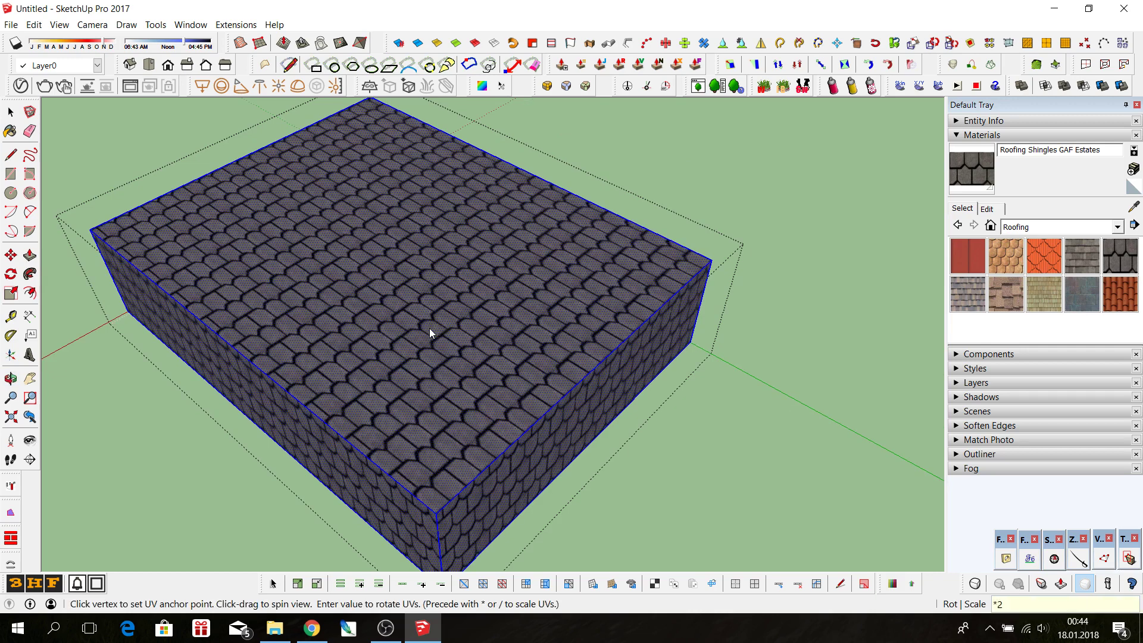
pyautogui.scroll(-3, 426, 332)
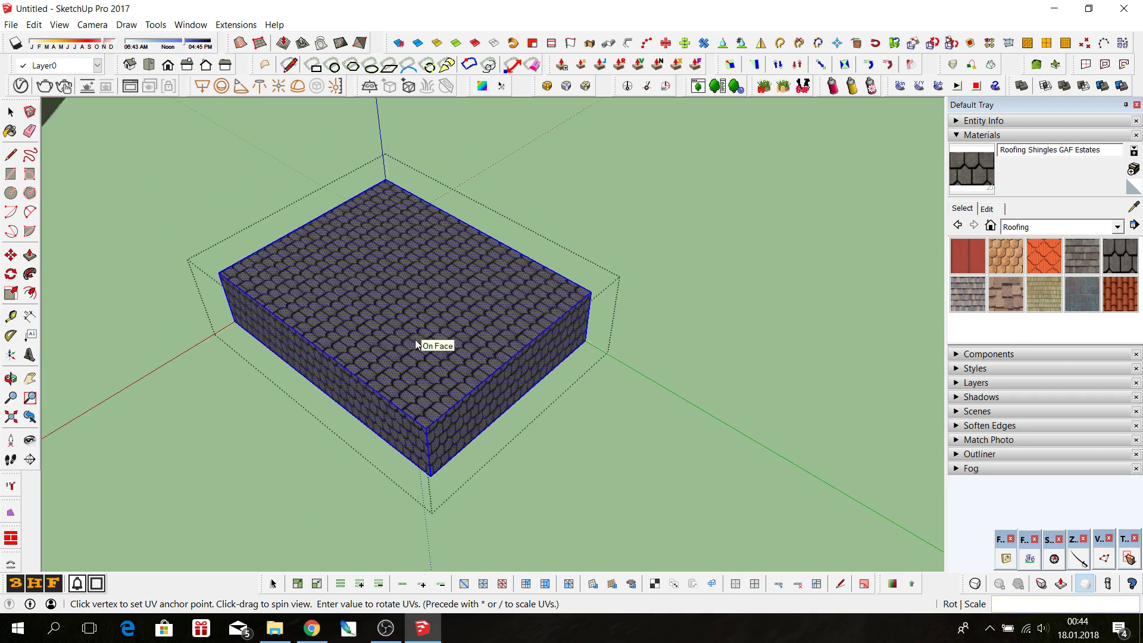
pyautogui.moveTo(433, 342)
pyautogui.mouseDown(button='middle')
pyautogui.moveTo(459, 208)
pyautogui.moveTo(317, 341)
pyautogui.mouseUp(button='middle')
pyautogui.press('space')
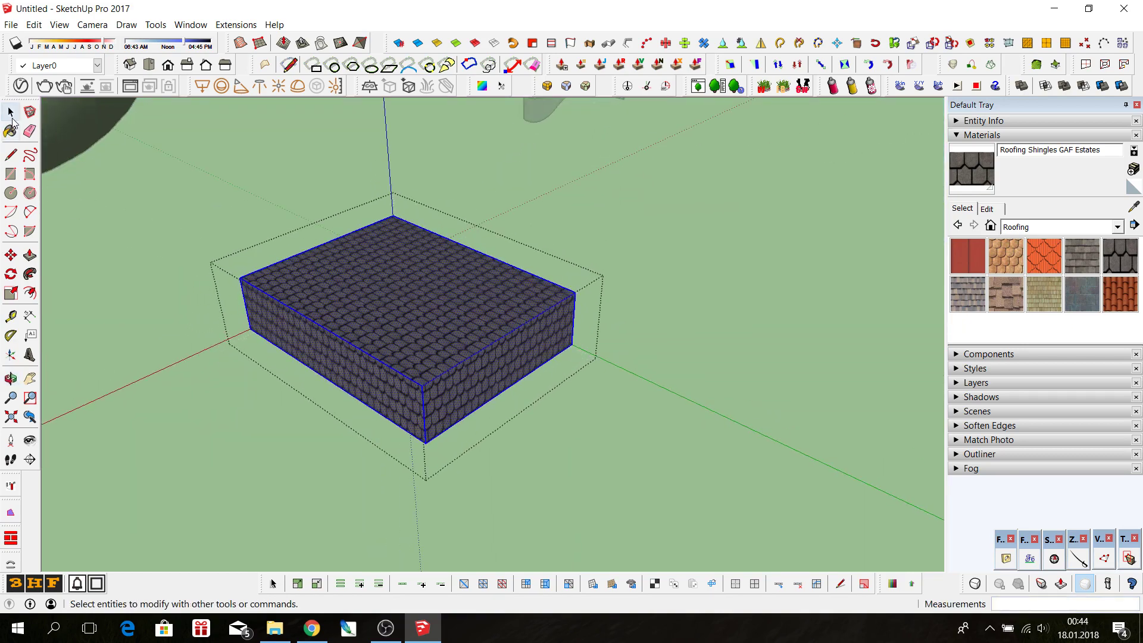
# - Deselect the box and orbit down to a low, near-horizontal view of the scene
pyautogui.click(87, 209)
pyautogui.moveTo(87, 209)
pyautogui.mouseDown(button='middle')
pyautogui.moveTo(451, 345)
pyautogui.moveTo(295, 293)
pyautogui.moveTo(372, 375)
pyautogui.moveTo(549, 404)
pyautogui.mouseUp(button='middle')
pyautogui.scroll(-2, 545, 402)
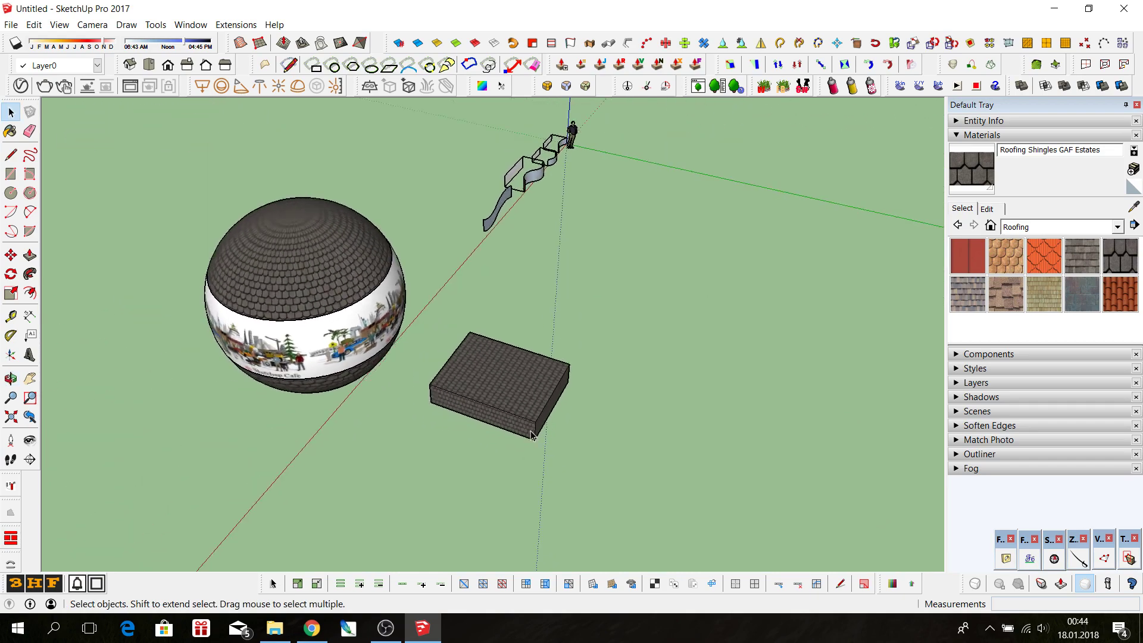
pyautogui.scroll(-1, 512, 392)
pyautogui.scroll(3, 506, 393)
pyautogui.moveTo(247, 351)
pyautogui.mouseDown(button='middle')
pyautogui.moveTo(240, 199)
pyautogui.moveTo(202, 265)
pyautogui.mouseUp(button='middle')
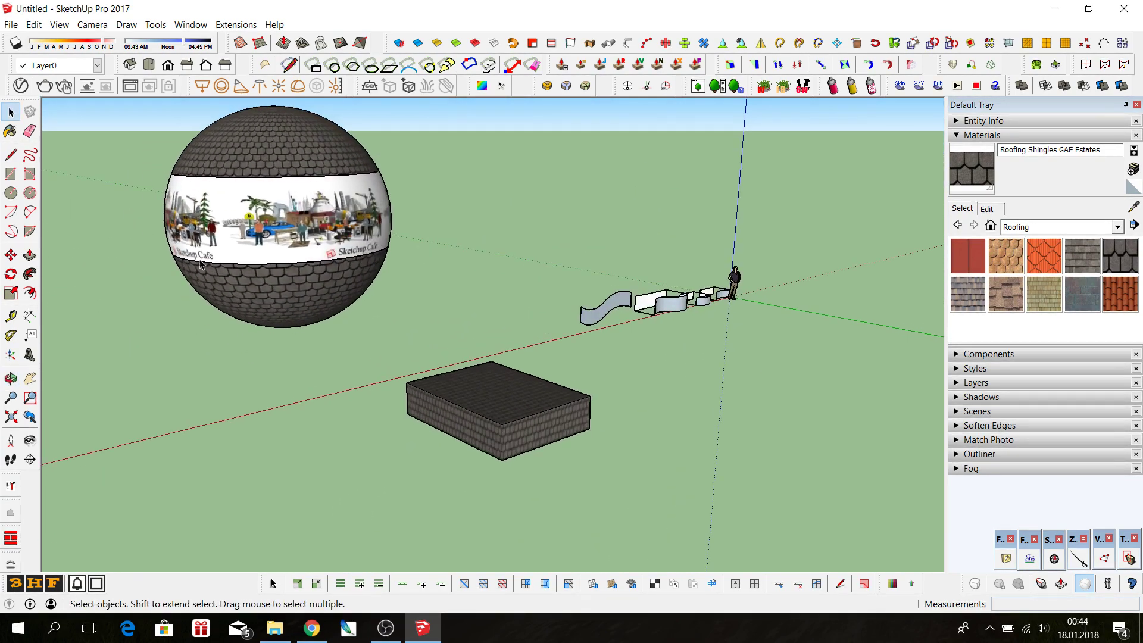
pyautogui.scroll(-2, 488, 434)
pyautogui.scroll(-1, 488, 435)
pyautogui.moveTo(488, 434)
pyautogui.mouseDown(button='middle')
pyautogui.moveTo(443, 412)
pyautogui.moveTo(358, 334)
pyautogui.mouseUp(button='middle')
# - Zoom and orbit around the shingled sphere to inspect its picture band
pyautogui.scroll(-2, 444, 412)
pyautogui.scroll(-1, 315, 290)
pyautogui.scroll(2, 315, 289)
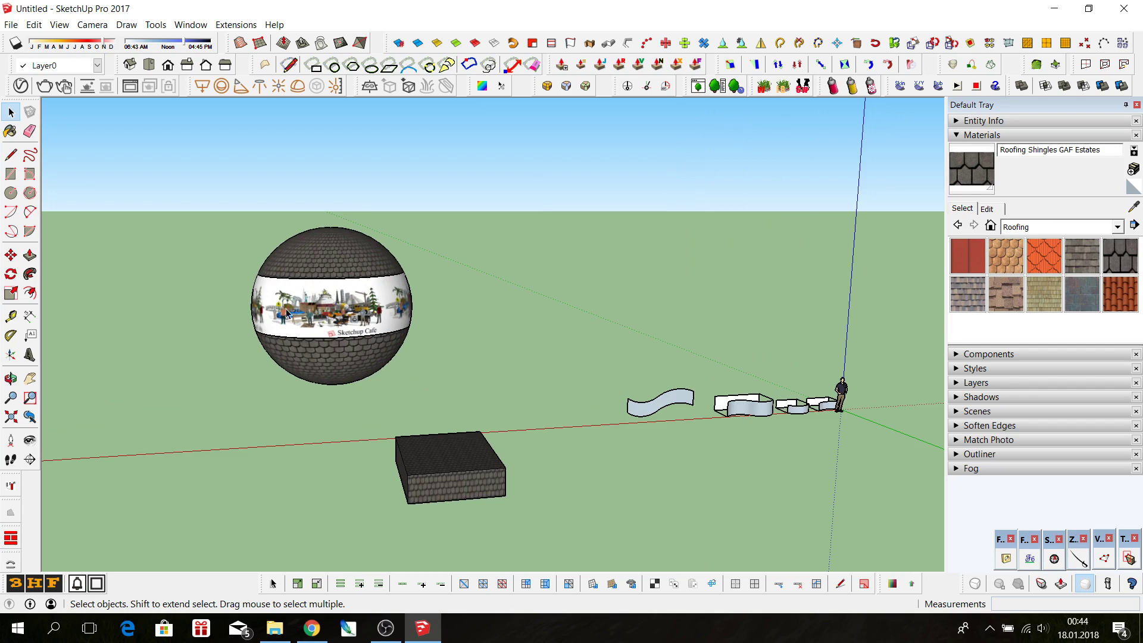
pyautogui.scroll(1, 286, 295)
pyautogui.scroll(1, 286, 295)
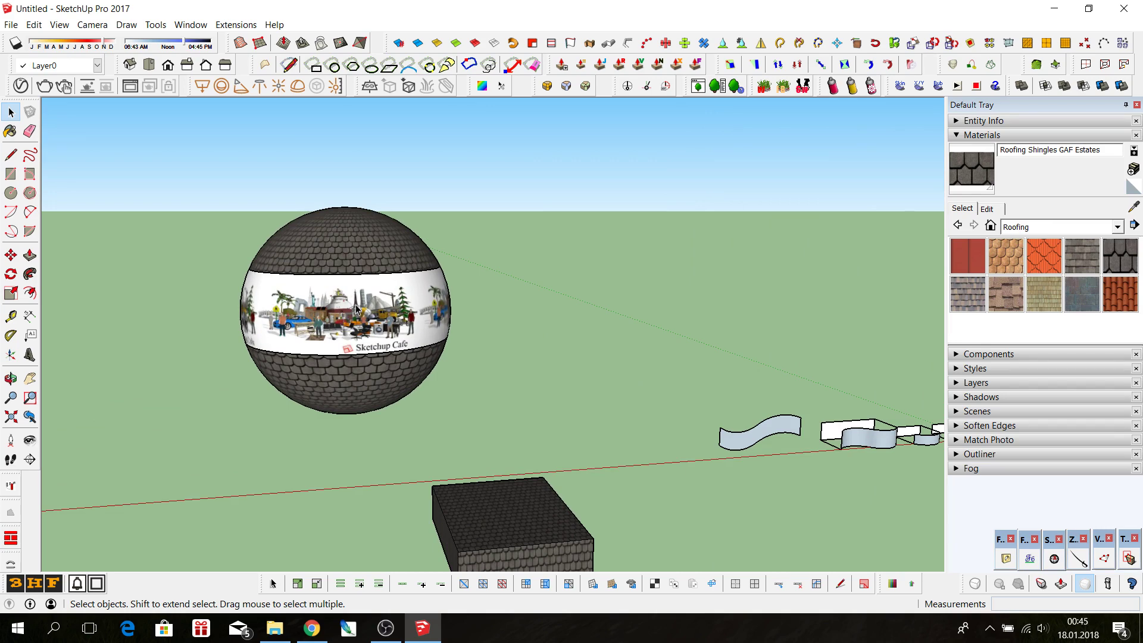
pyautogui.scroll(-2, 356, 308)
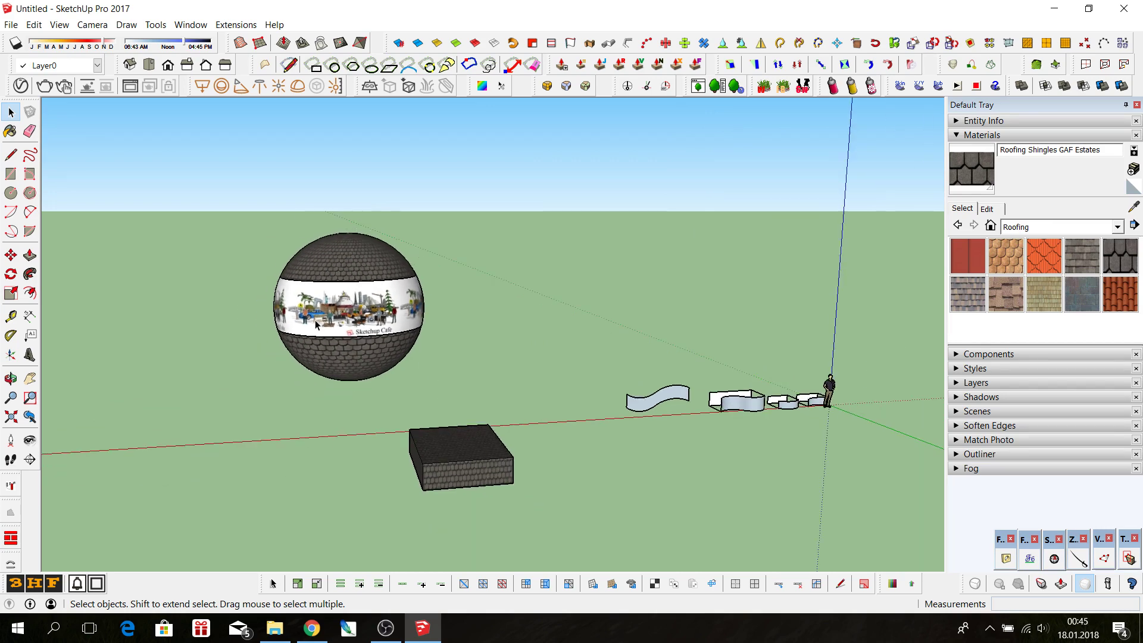
pyautogui.scroll(3, 315, 325)
pyautogui.moveTo(300, 313); pyautogui.dragTo(601, 318, button='middle')
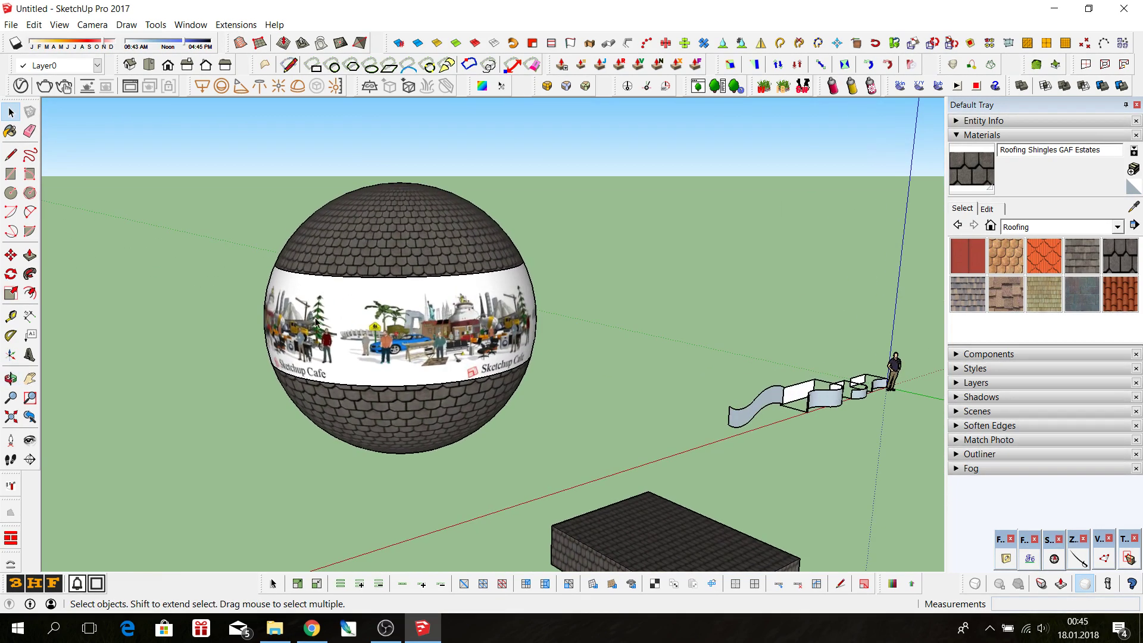
# - Open the sphere's picture band group and show hidden geometry
pyautogui.doubleClick(377, 323)
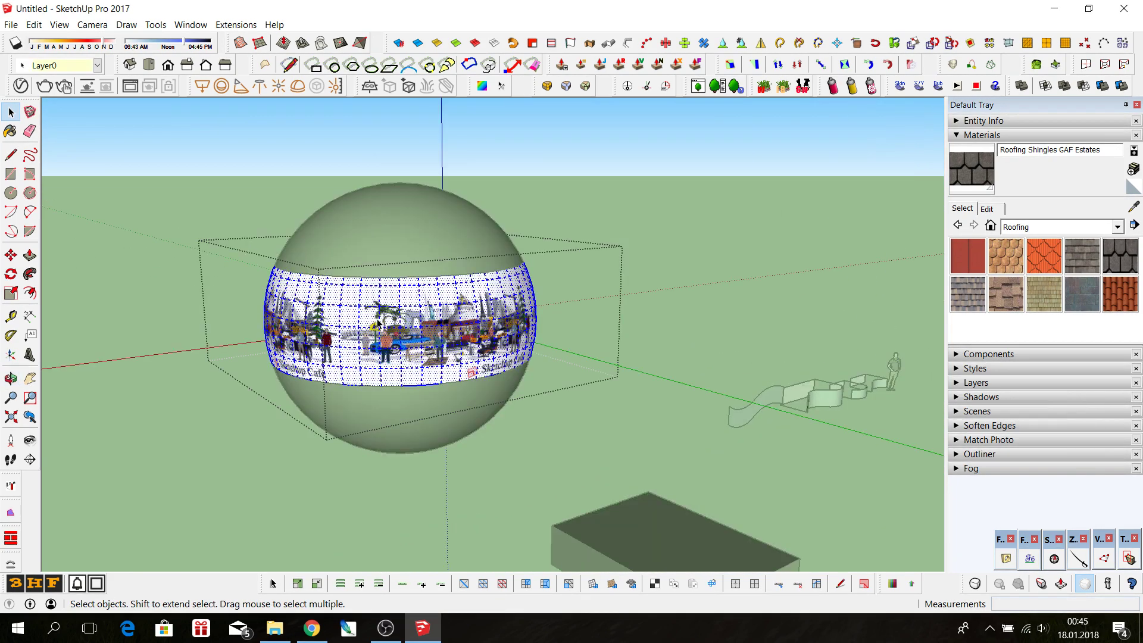
pyautogui.click(528, 360)
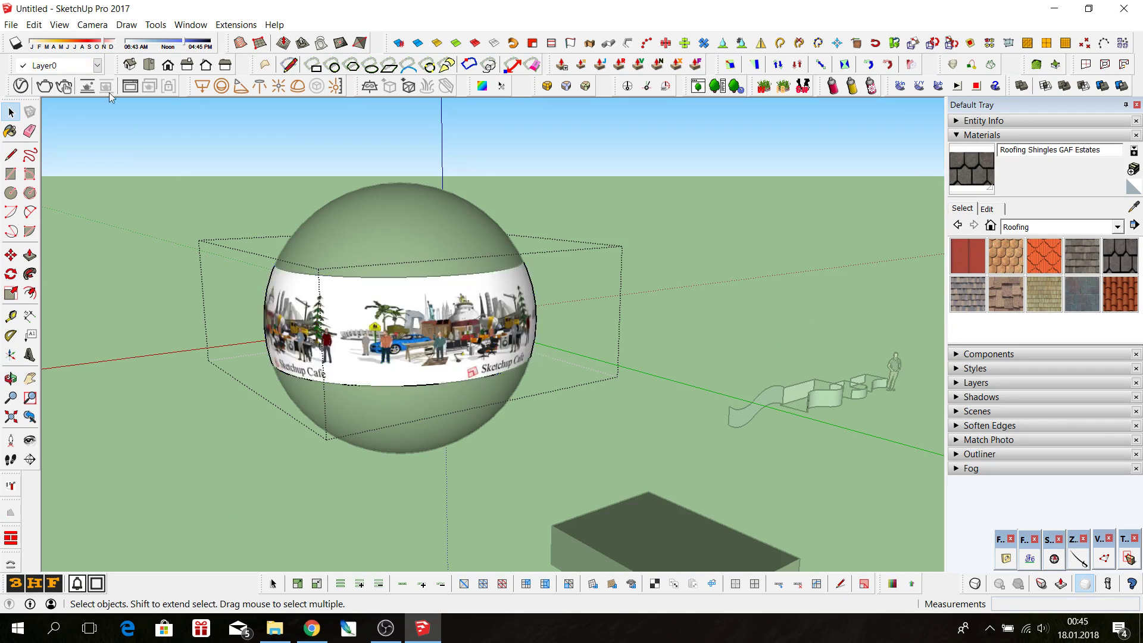
pyautogui.click(60, 24)
pyautogui.click(92, 74)
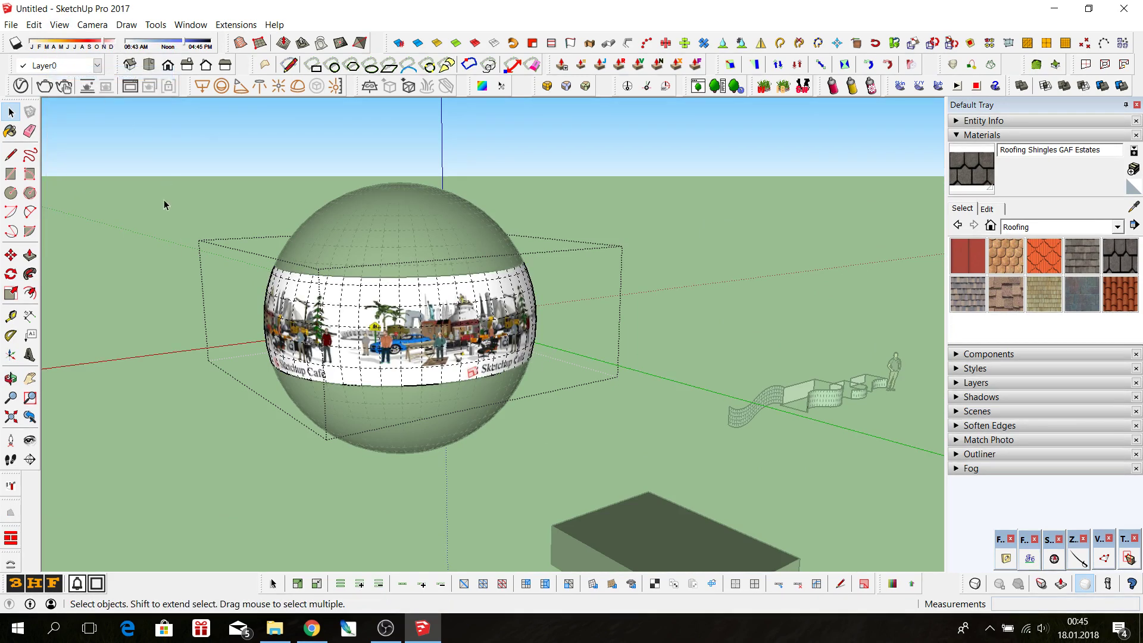
# - With the Line tool, try several line start points on the band, cancelling each
pyautogui.click(10, 154)
pyautogui.scroll(3, 280, 306)
pyautogui.scroll(1, 280, 305)
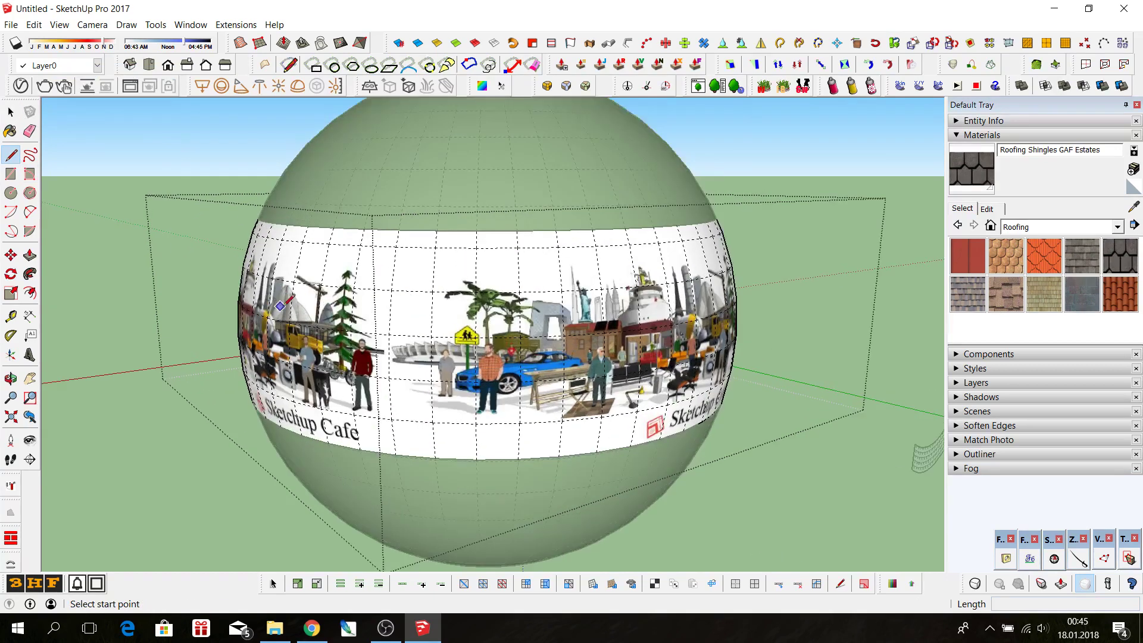
pyautogui.moveTo(280, 306); pyautogui.dragTo(356, 252, button='middle')
pyautogui.click(356, 253)
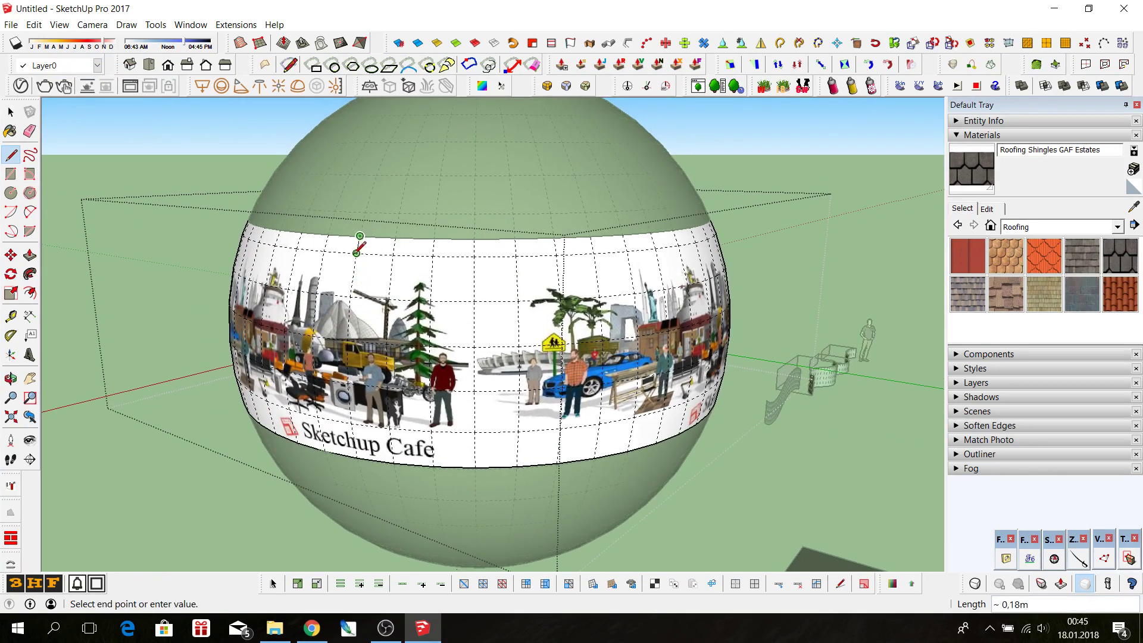
pyautogui.press('Escape')
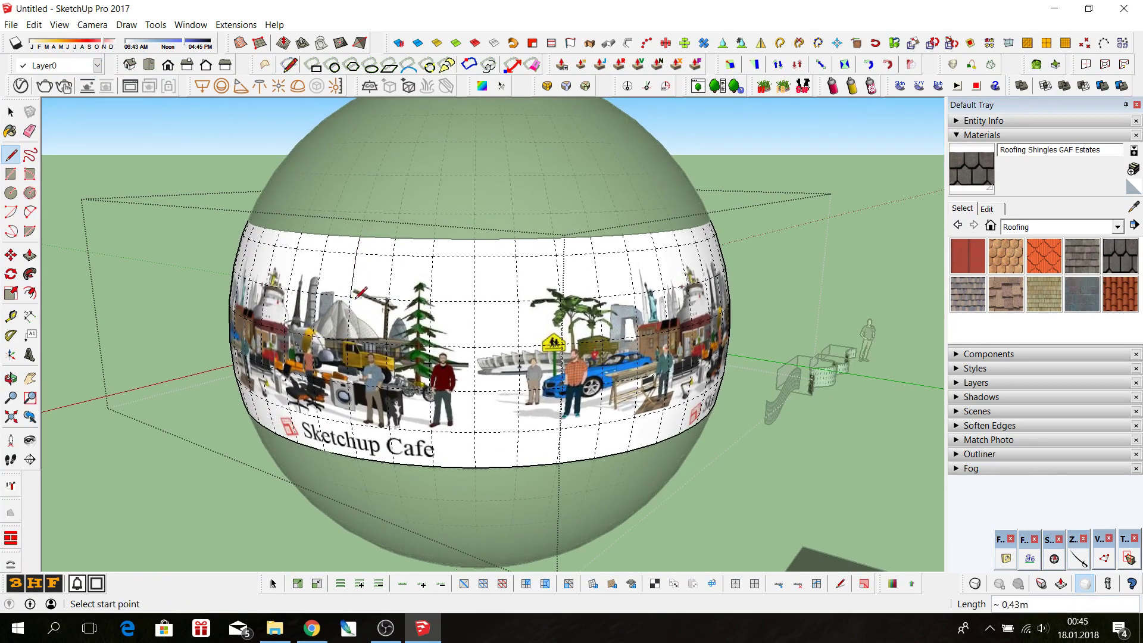
pyautogui.click(349, 355)
pyautogui.press('Escape')
pyautogui.click(348, 382)
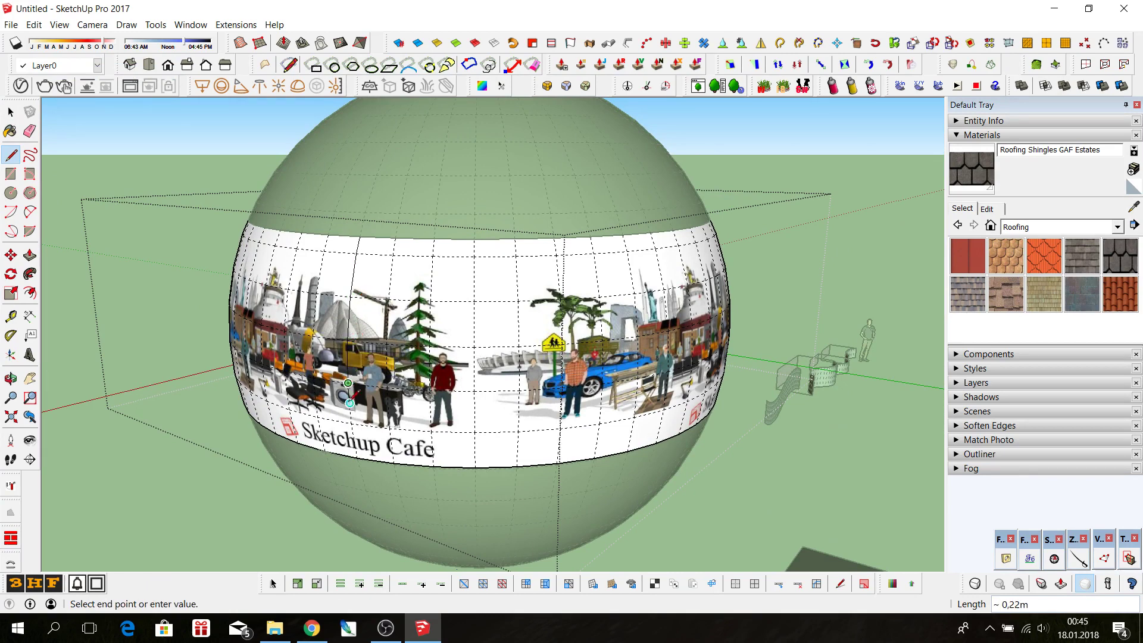
pyautogui.press('Escape')
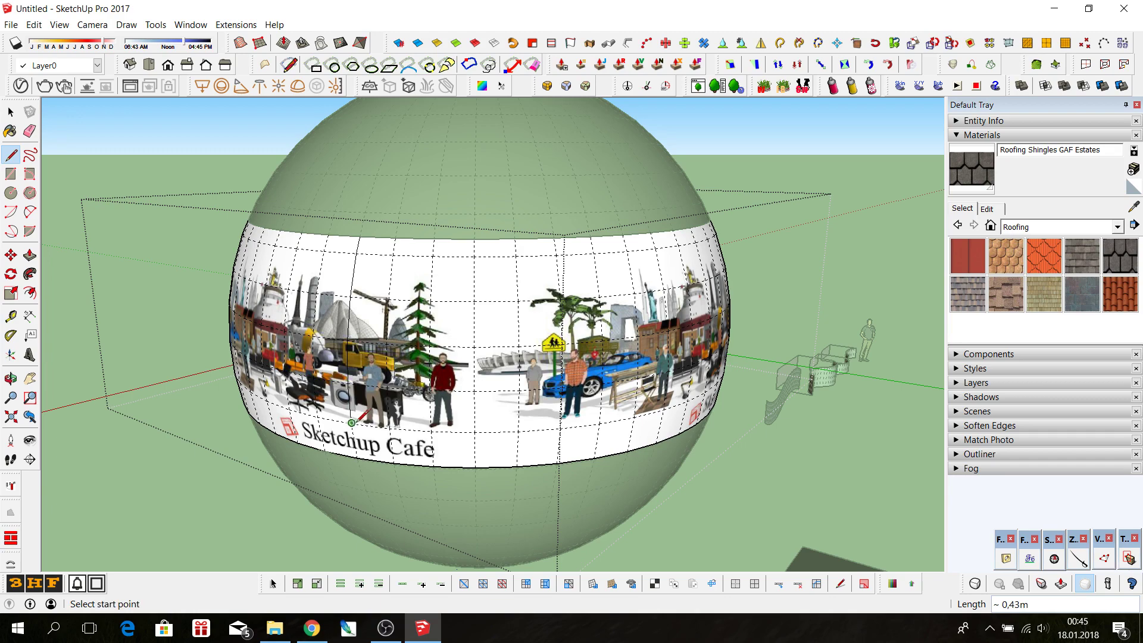
pyautogui.click(352, 423)
pyautogui.click(357, 457)
# - Draw a 0,45 m vertical line down from the band's top edge
pyautogui.scroll(-3, 325, 432)
pyautogui.scroll(-2, 325, 431)
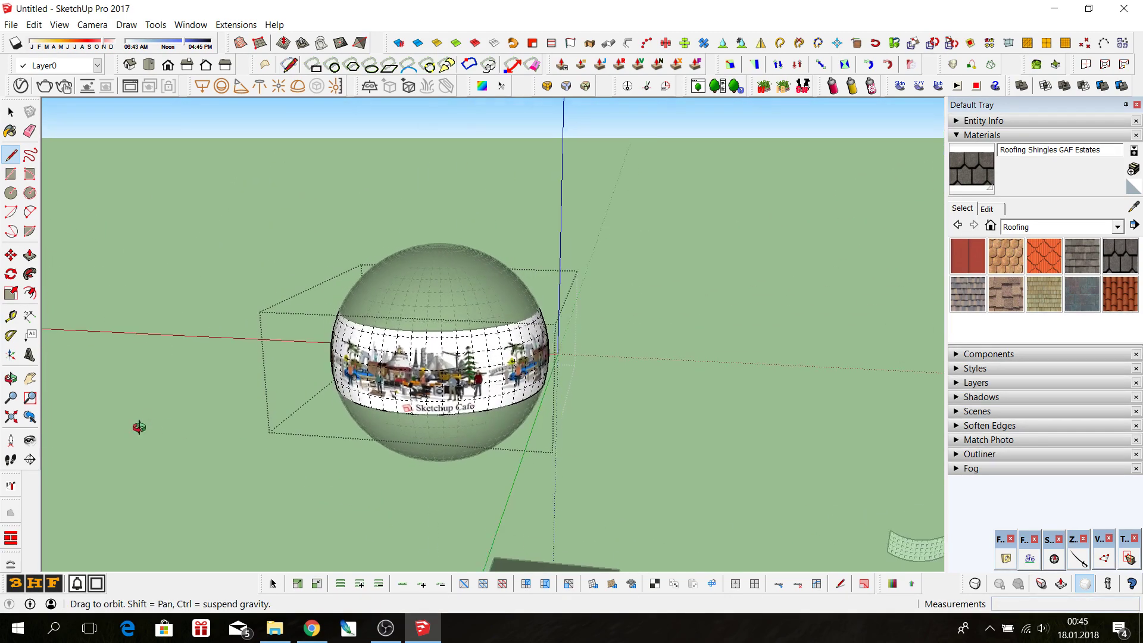
pyautogui.moveTo(140, 426)
pyautogui.mouseDown(button='middle')
pyautogui.moveTo(550, 396)
pyautogui.moveTo(306, 401)
pyautogui.mouseUp(button='middle')
pyautogui.scroll(2, 492, 291)
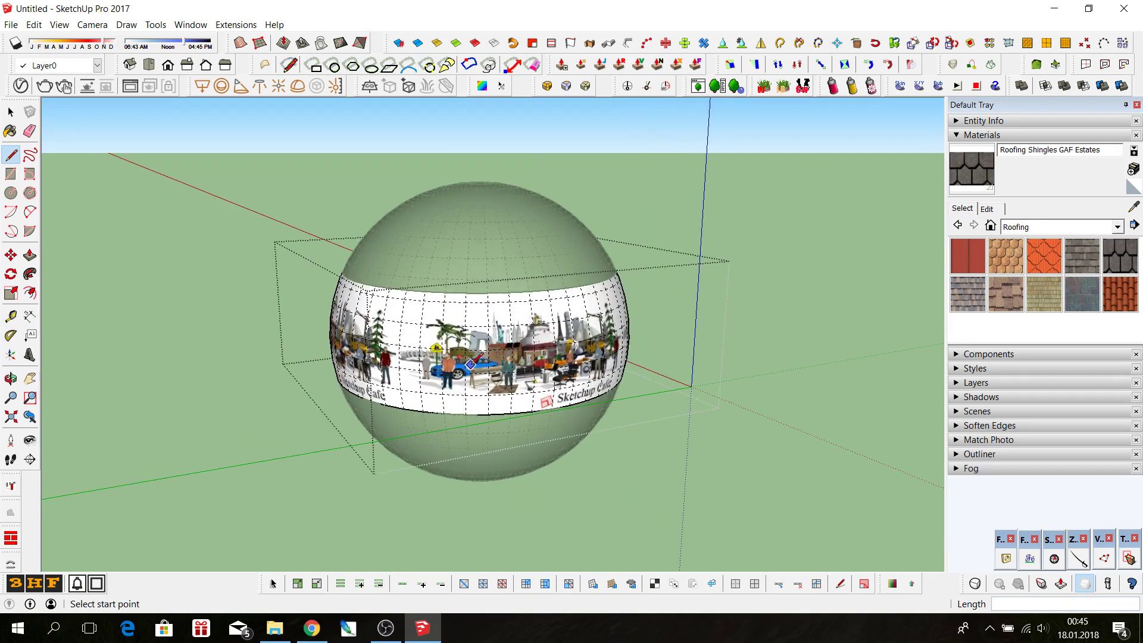
pyautogui.scroll(3, 491, 292)
pyautogui.click(498, 268)
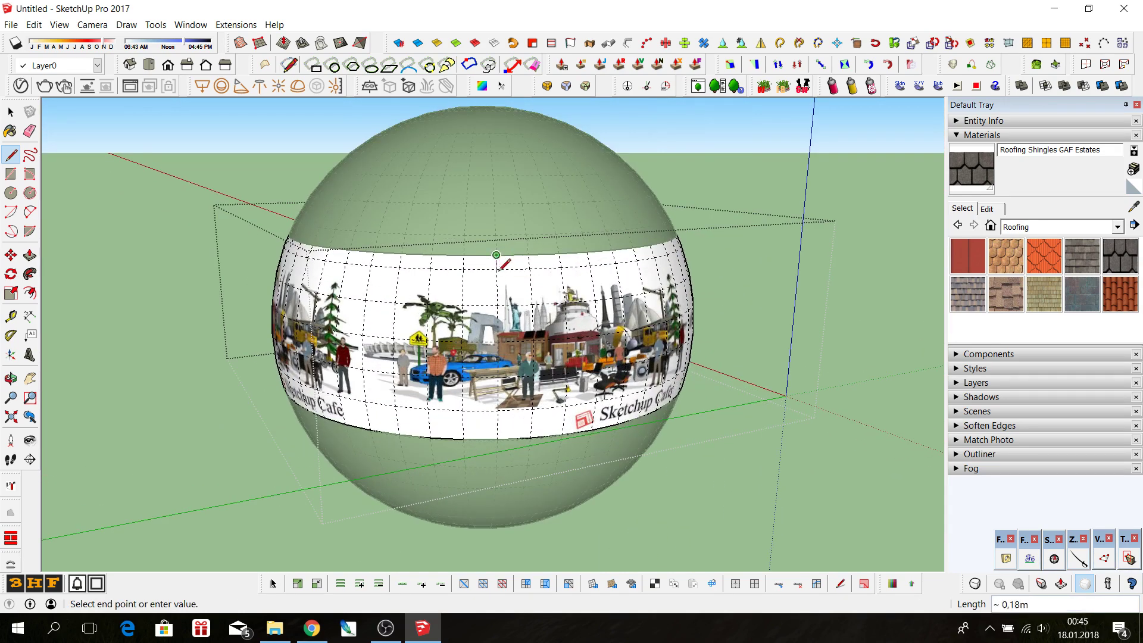
pyautogui.click(498, 268)
pyautogui.write('0,45')
pyautogui.press('Return')
pyautogui.press('Escape')
# - Draw further vertical edges down the band to its bottom rim
pyautogui.click(498, 341)
pyautogui.click(497, 376)
pyautogui.scroll(3, 497, 408)
pyautogui.scroll(1, 499, 406)
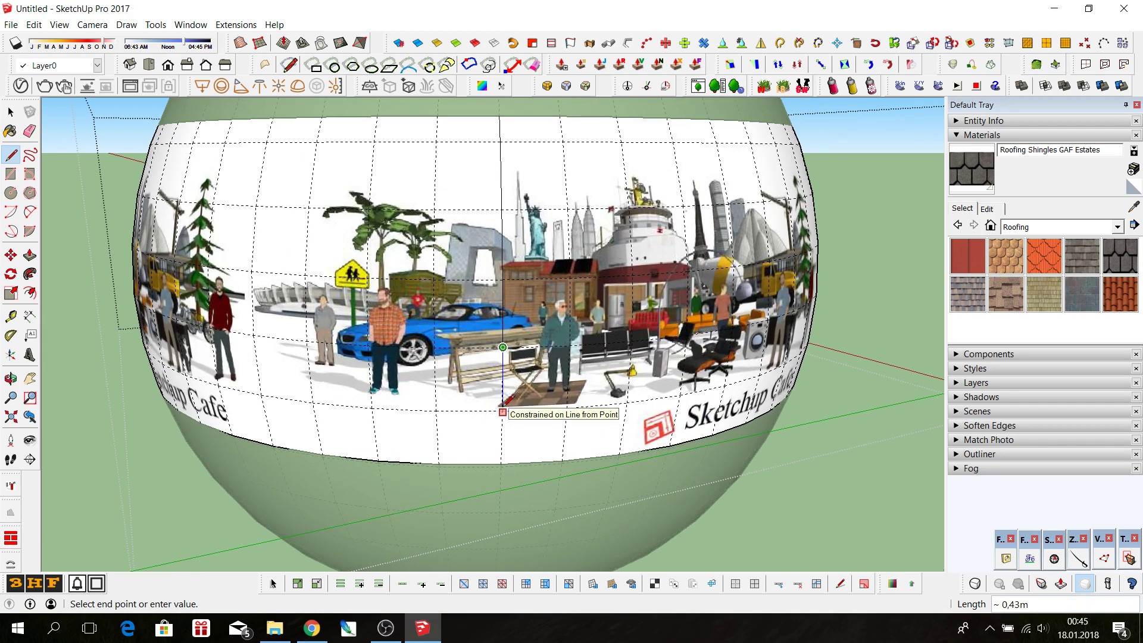
pyautogui.click(503, 409)
pyautogui.click(503, 346)
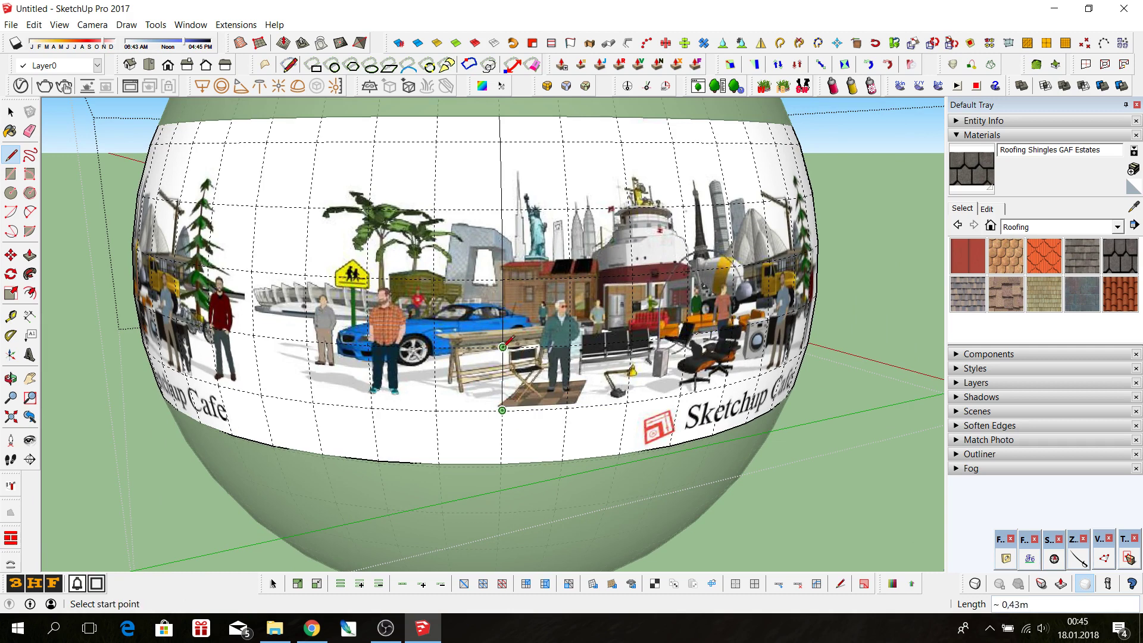
pyautogui.click(502, 409)
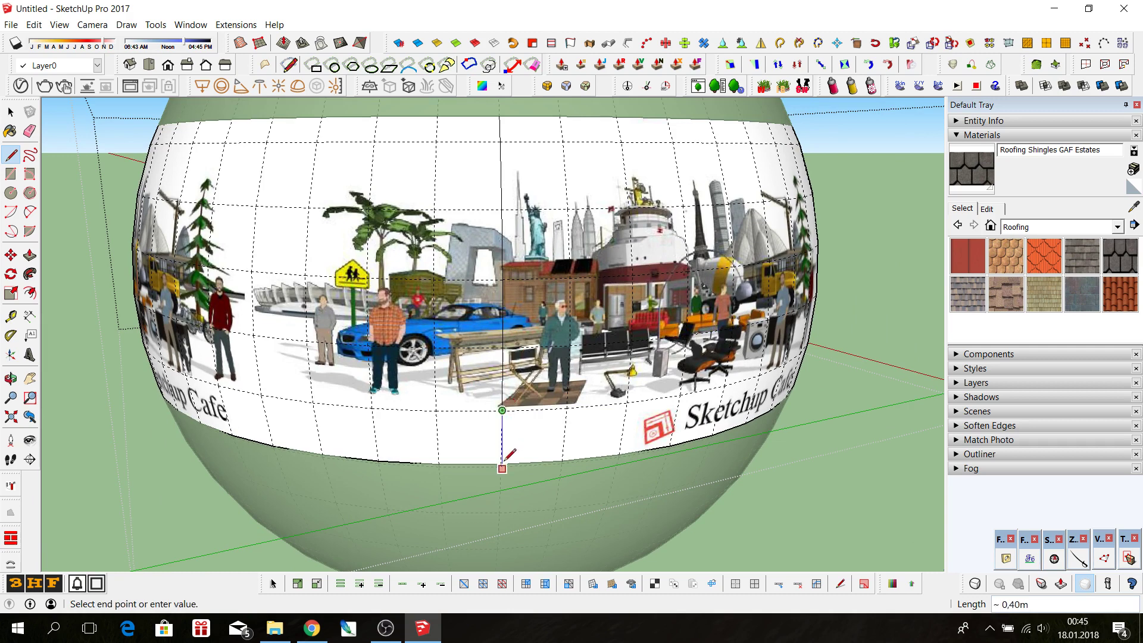
pyautogui.click(503, 460)
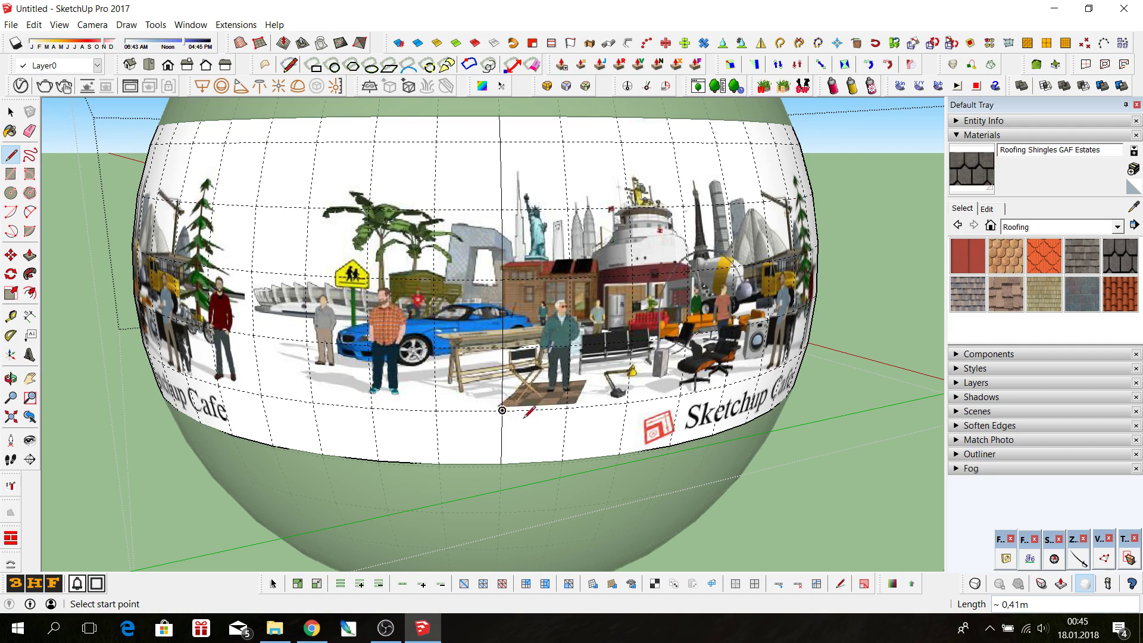
pyautogui.scroll(-5, 502, 409)
pyautogui.scroll(-2, 502, 409)
pyautogui.moveTo(503, 409); pyautogui.dragTo(632, 379, button='middle')
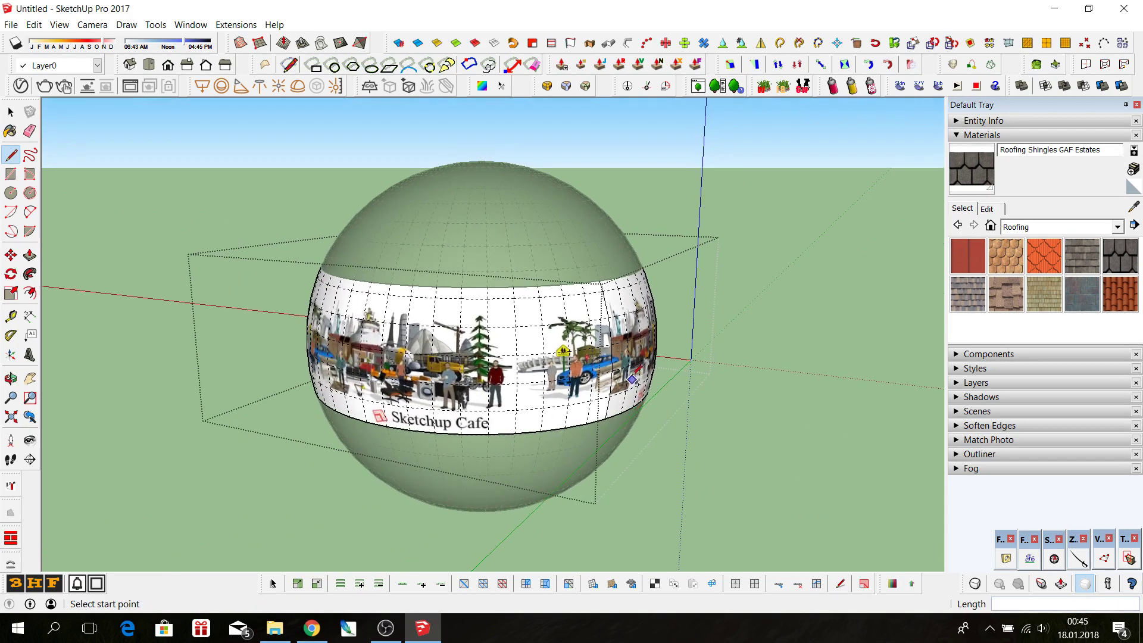
pyautogui.click(11, 112)
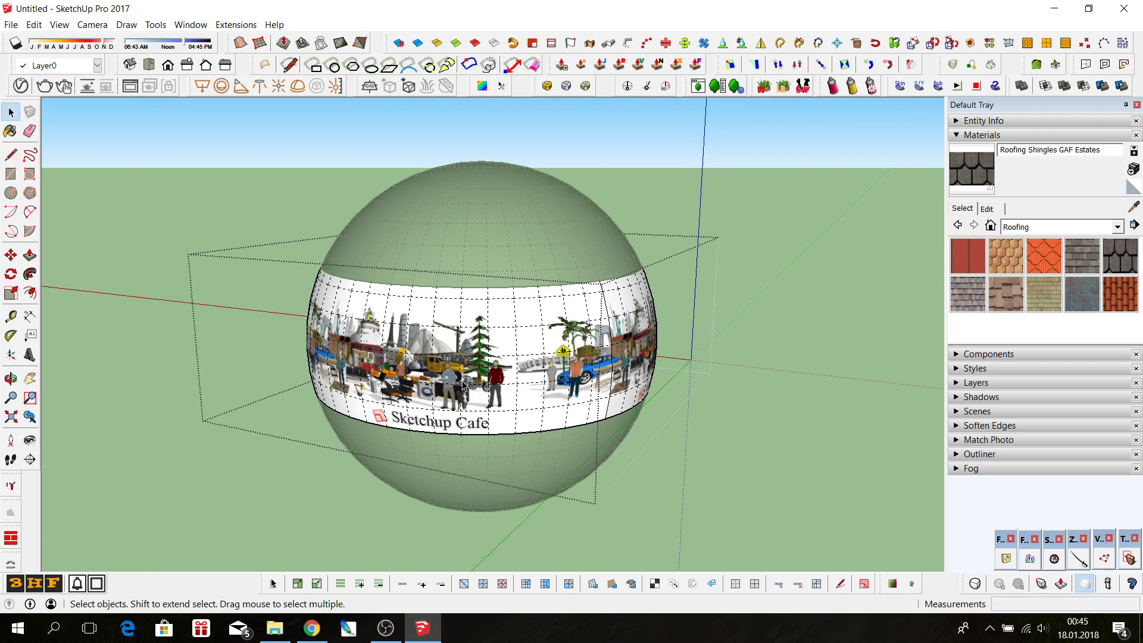
# - Turn Hidden Geometry off again
pyautogui.moveTo(500, 425); pyautogui.dragTo(634, 405, button='middle')
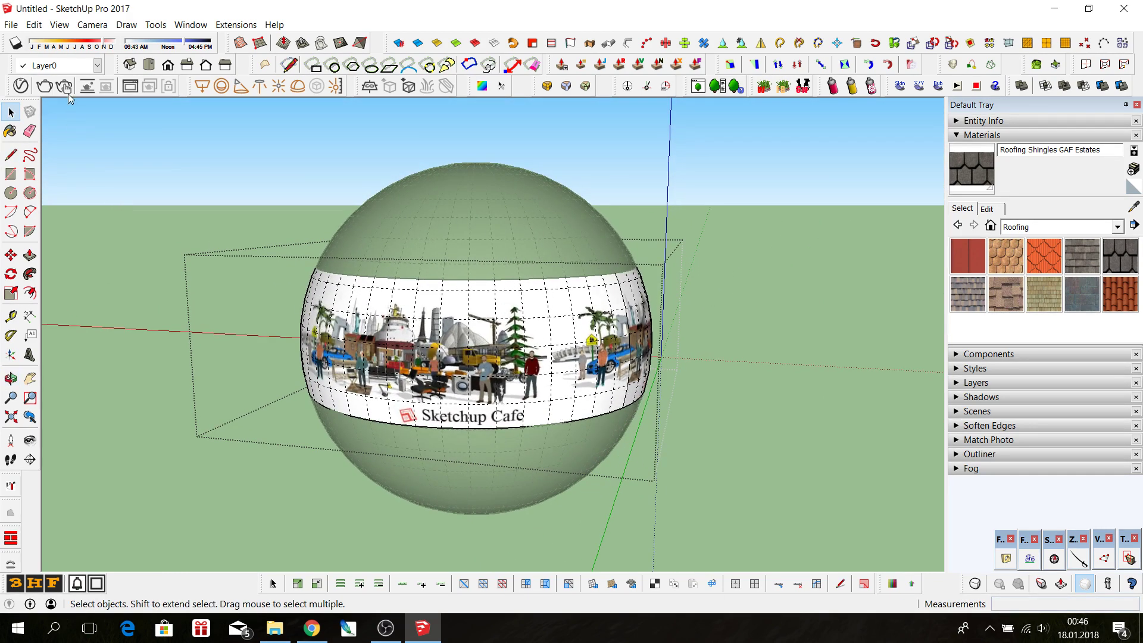
pyautogui.click(59, 25)
pyautogui.click(89, 71)
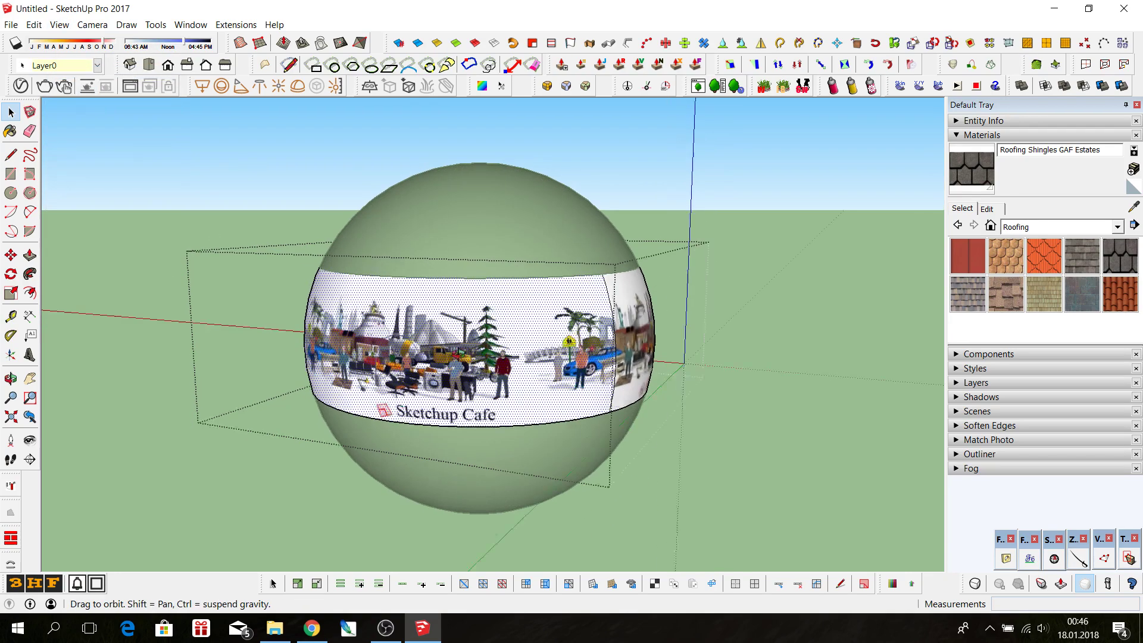
# - Group the split band section, open it, and pick Roofing Metal Standing Seam Red
pyautogui.moveTo(434, 356)
pyautogui.mouseDown(button='middle')
pyautogui.moveTo(210, 340)
pyautogui.moveTo(377, 348)
pyautogui.mouseUp(button='middle')
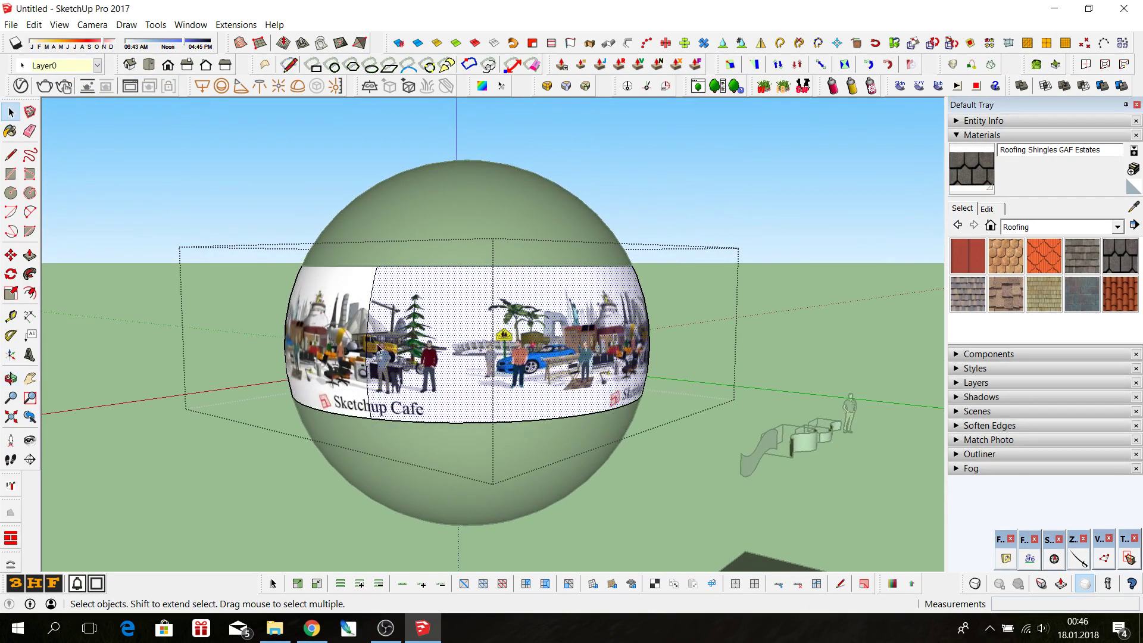
pyautogui.doubleClick(506, 330)
pyautogui.rightClick(524, 345)
pyautogui.click(571, 226)
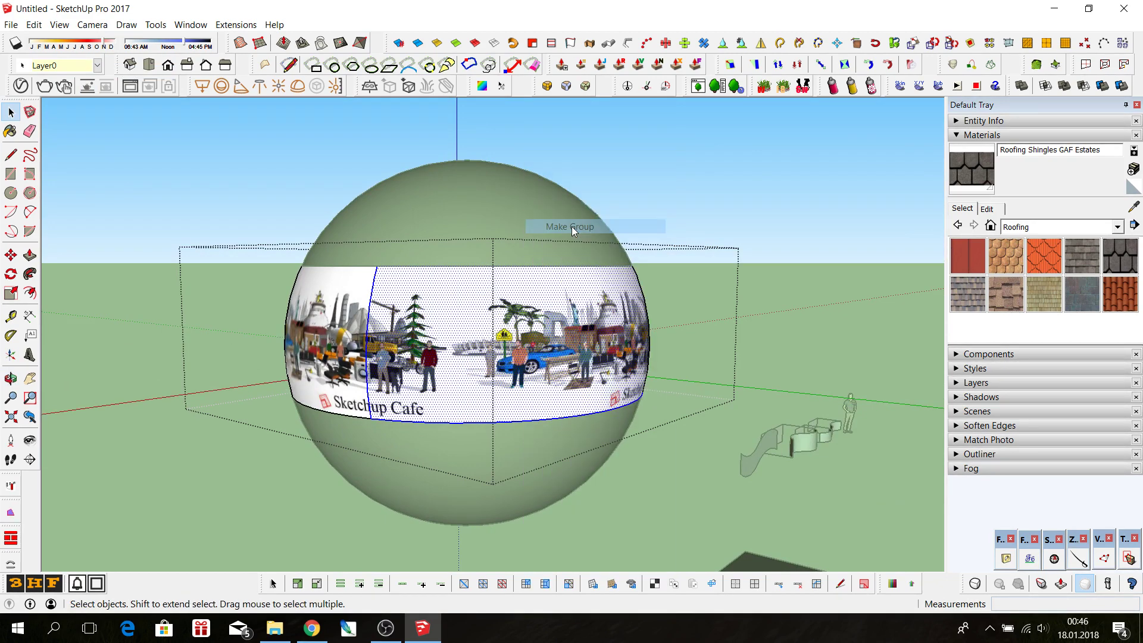
pyautogui.doubleClick(529, 349)
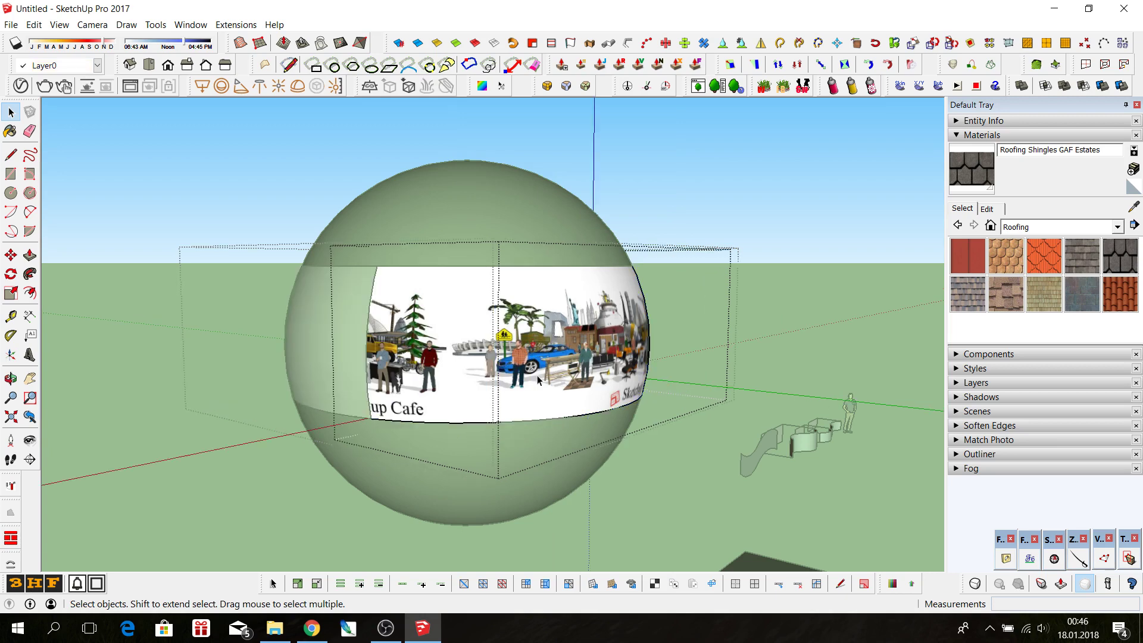
pyautogui.click(976, 261)
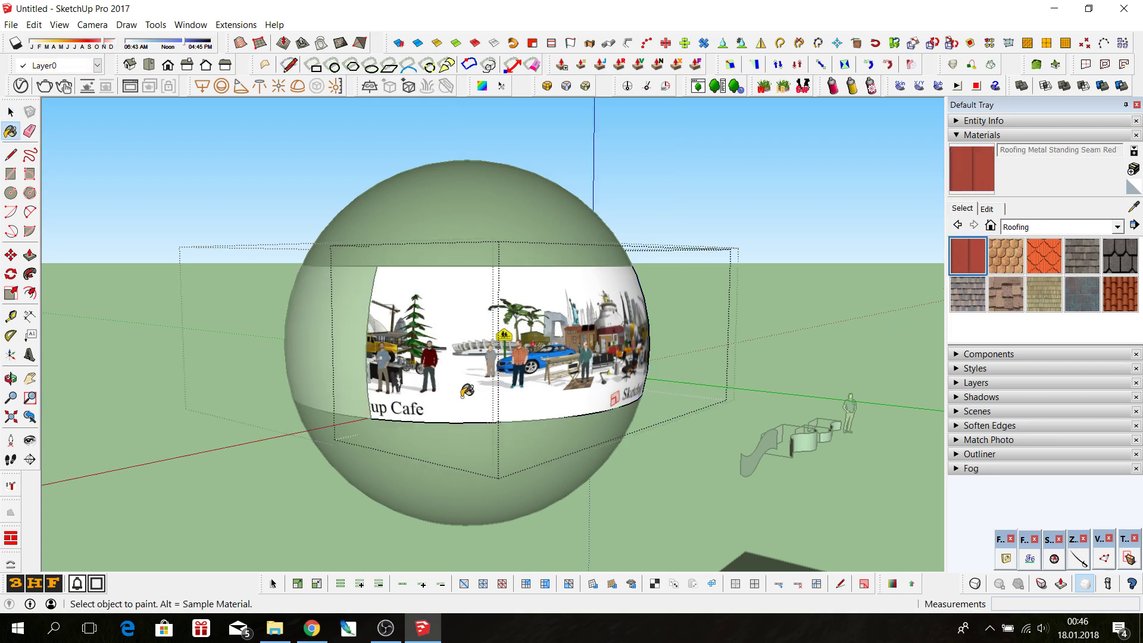
# - Paint the band section with Roofing Metal Standing Seam Red
pyautogui.click(464, 373)
pyautogui.moveTo(498, 419)
pyautogui.mouseDown(button='middle')
pyautogui.moveTo(179, 408)
pyautogui.moveTo(434, 403)
pyautogui.moveTo(434, 384)
pyautogui.moveTo(671, 386)
pyautogui.moveTo(340, 418)
pyautogui.mouseUp(button='middle')
pyautogui.click(10, 112)
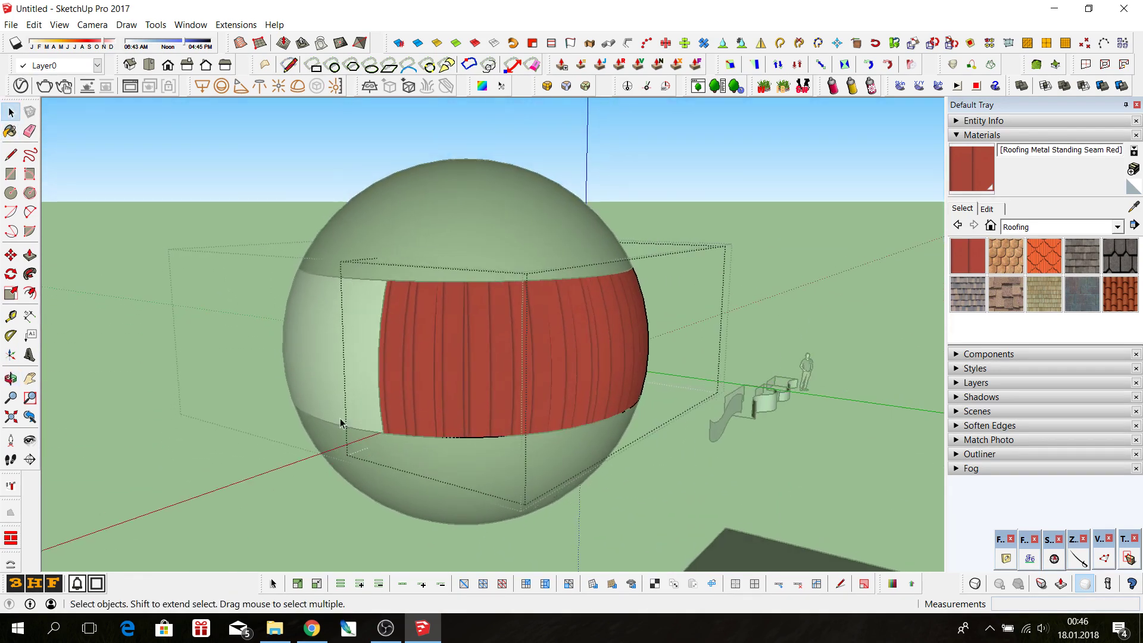
# - Select the whole connected red roofing surface and bring up the Fredo Tools list
pyautogui.moveTo(420, 420); pyautogui.dragTo(417, 417, button='middle')
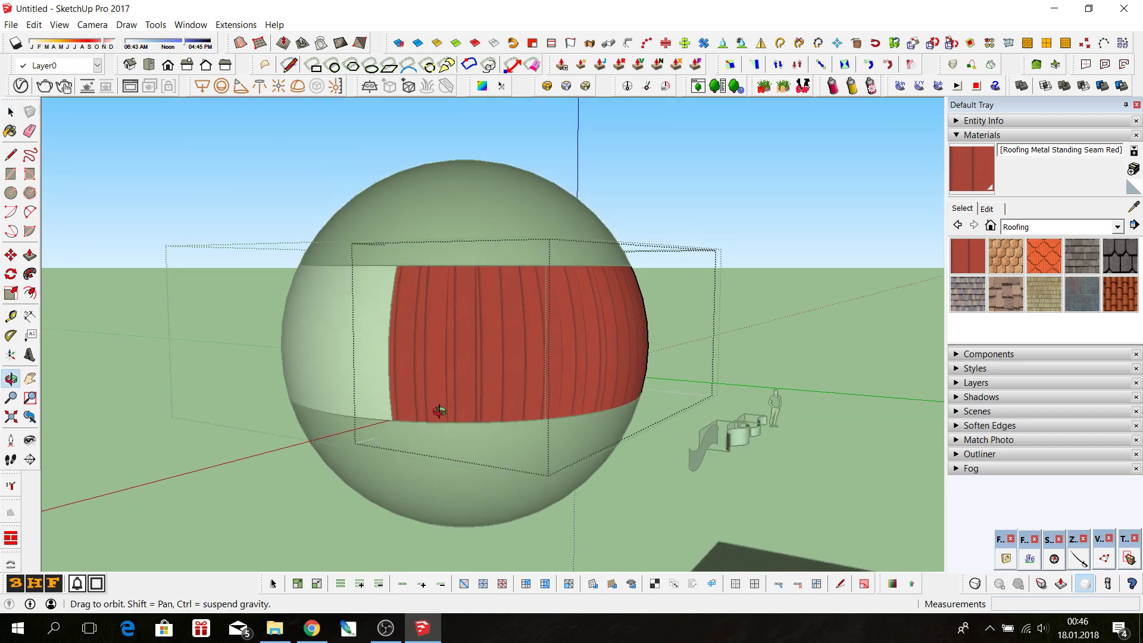
pyautogui.scroll(3, 416, 420)
pyautogui.scroll(2, 417, 420)
pyautogui.scroll(-2, 342, 428)
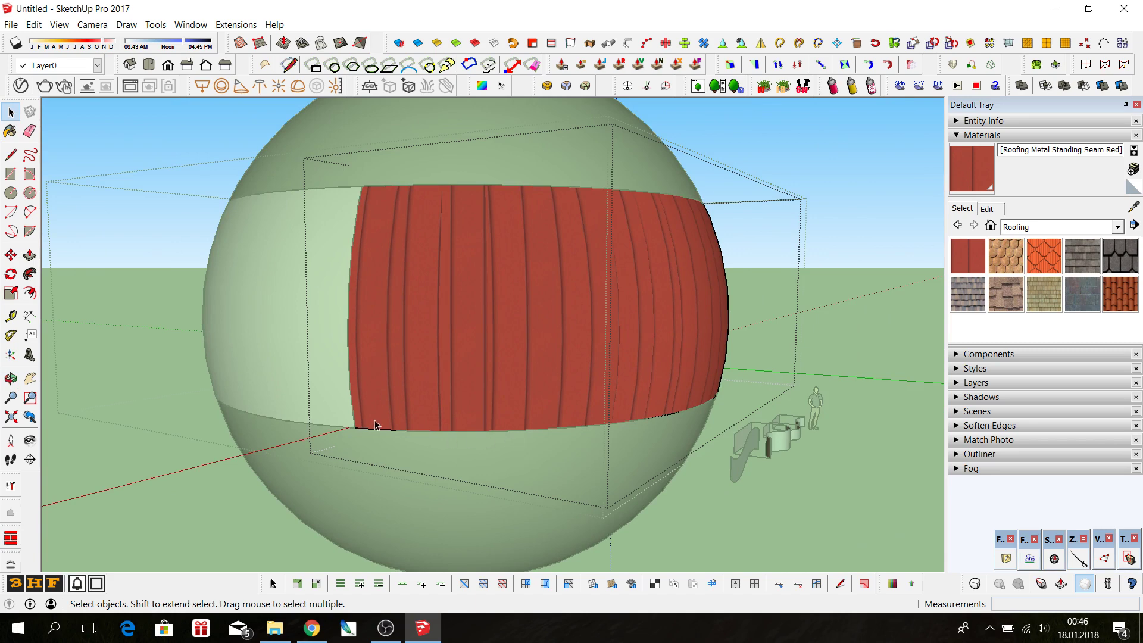
pyautogui.scroll(-3, 374, 419)
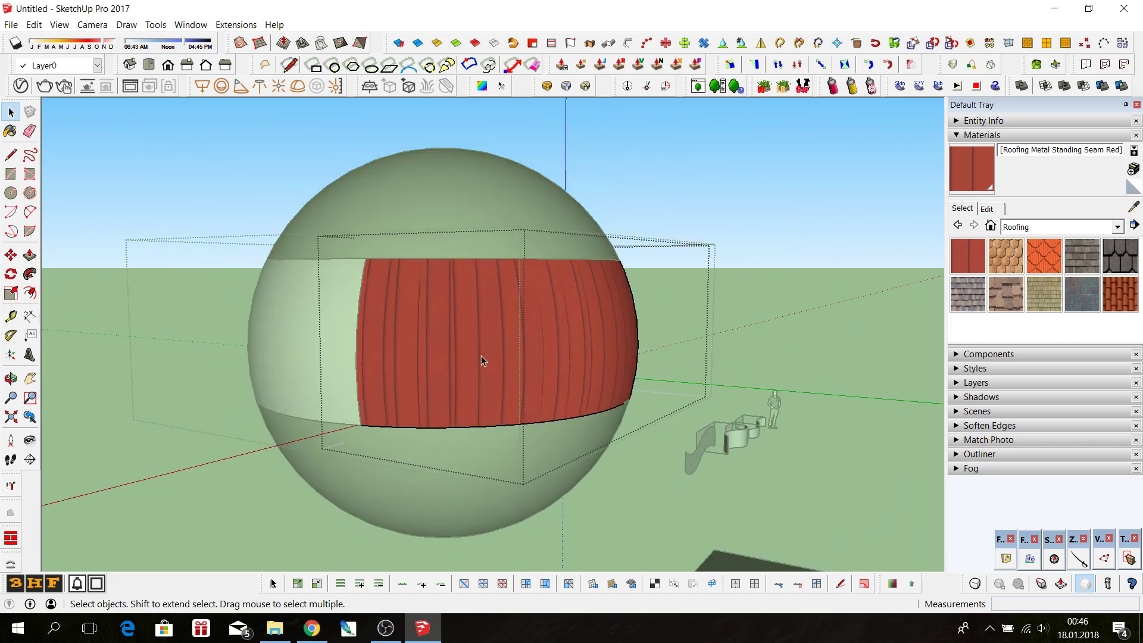
pyautogui.doubleClick(438, 366)
pyautogui.tripleClick(438, 370)
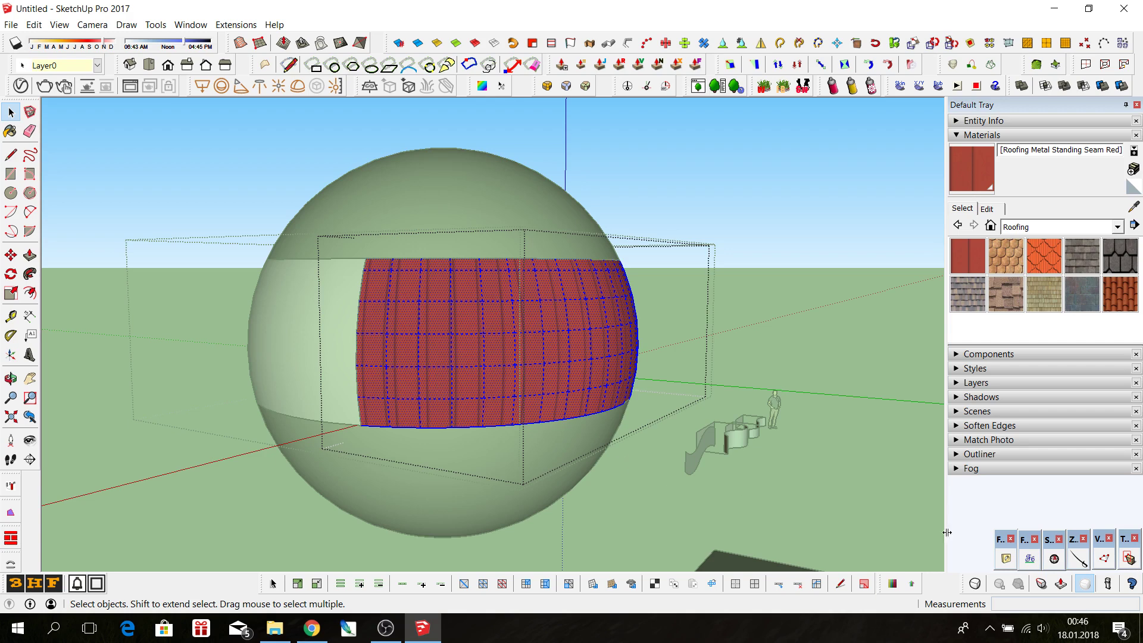
pyautogui.click(1030, 558)
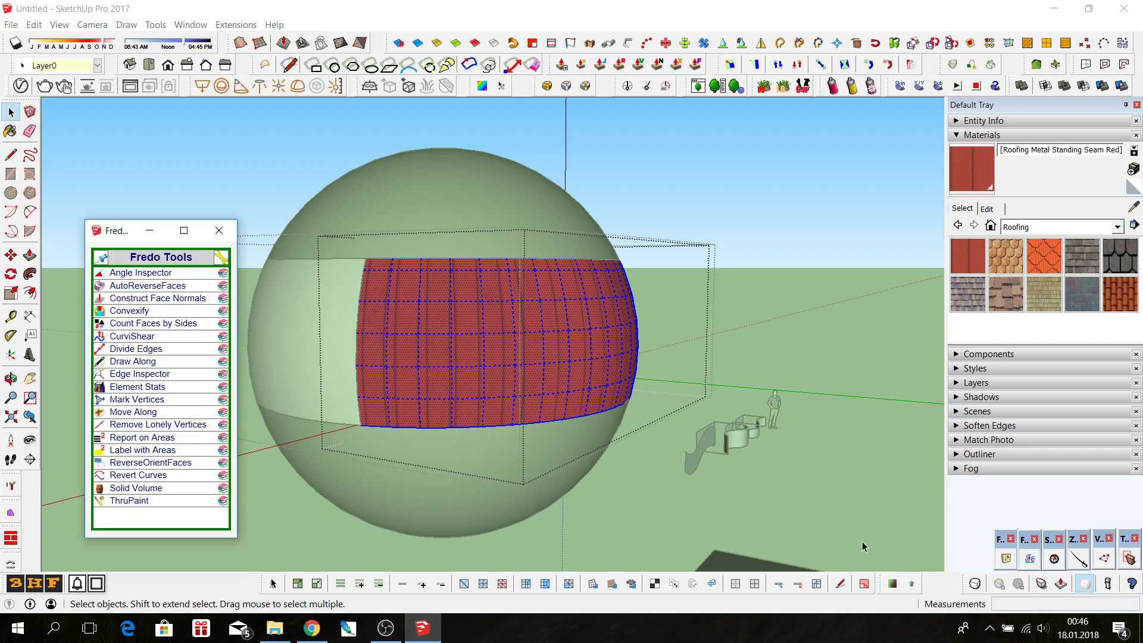
# - Rotate the red roofing texture -90 degrees in ThruPaint visual mode
pyautogui.click(136, 501)
pyautogui.scroll(3, 374, 417)
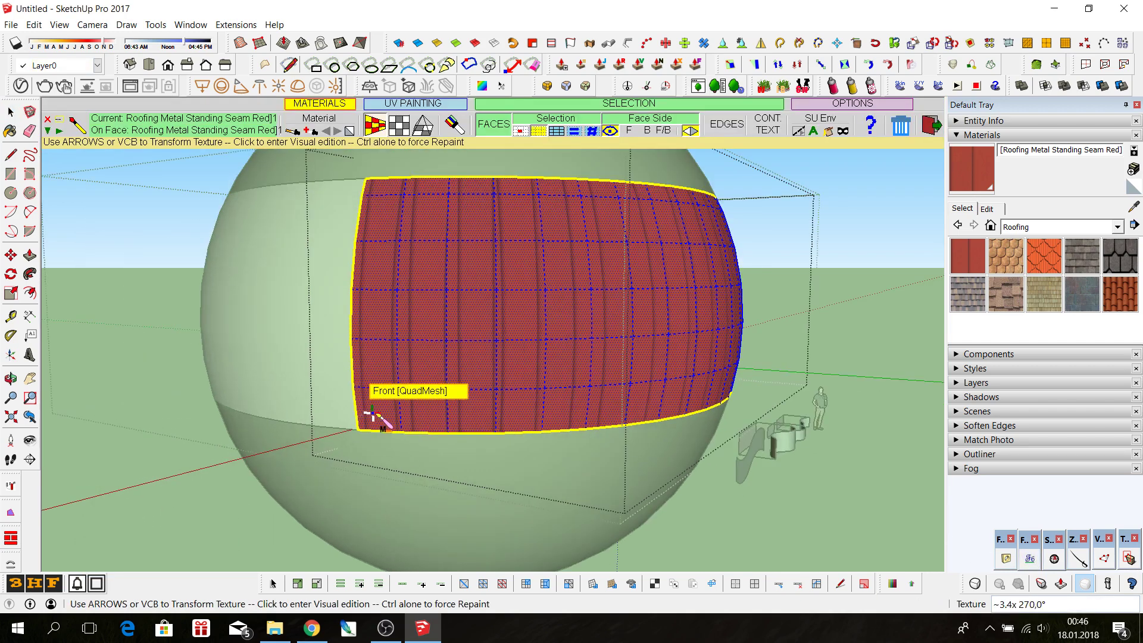
pyautogui.click(373, 415)
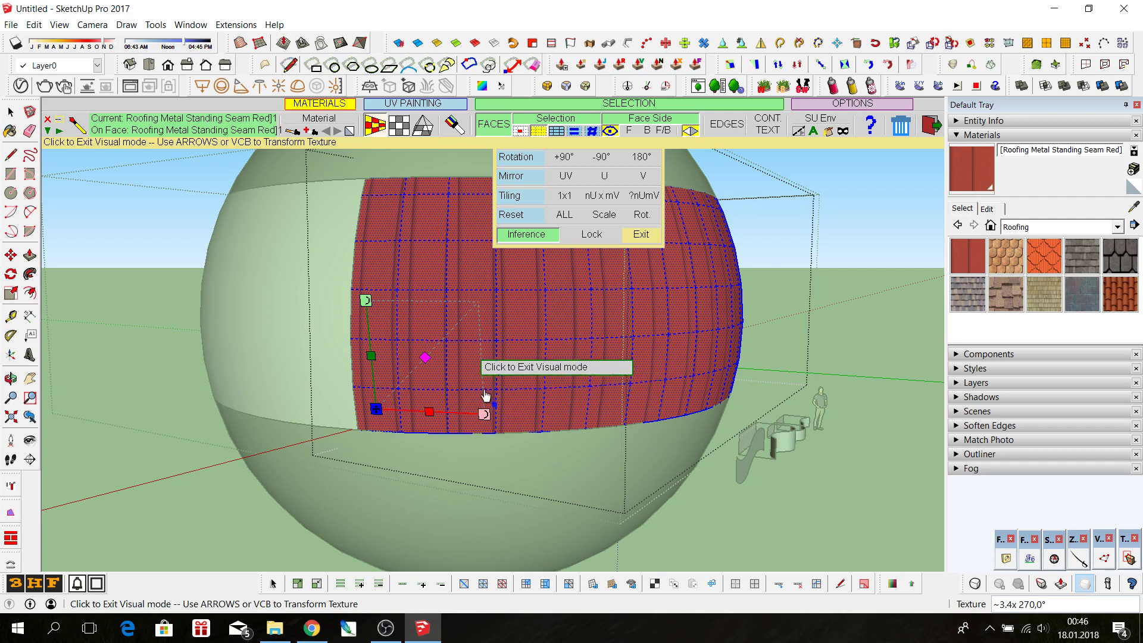
pyautogui.rightClick(522, 377)
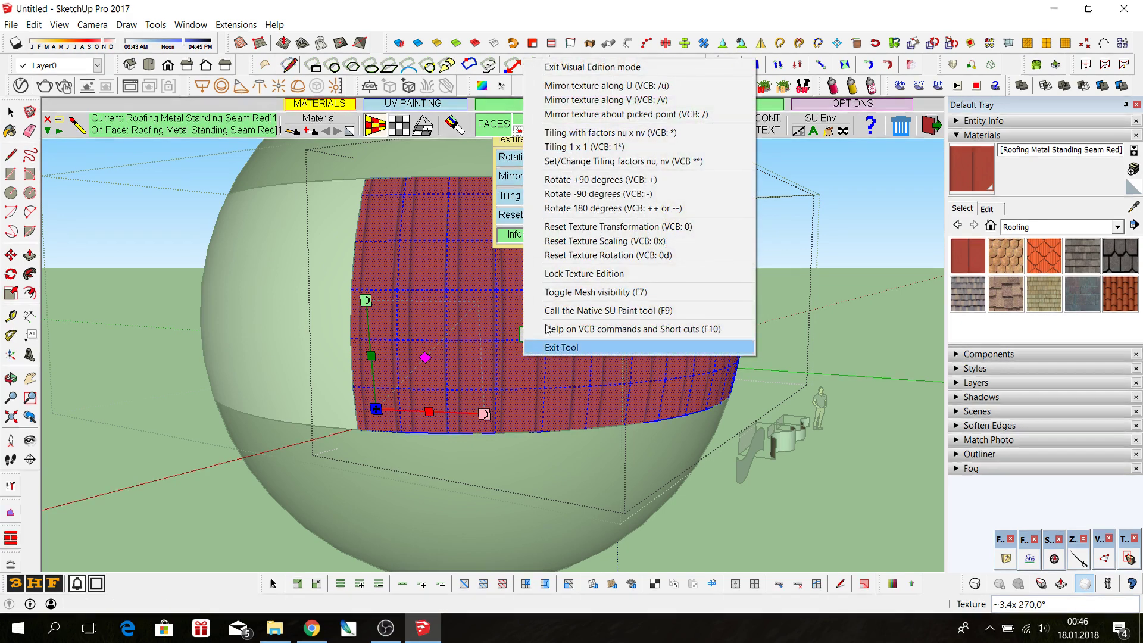
pyautogui.click(596, 194)
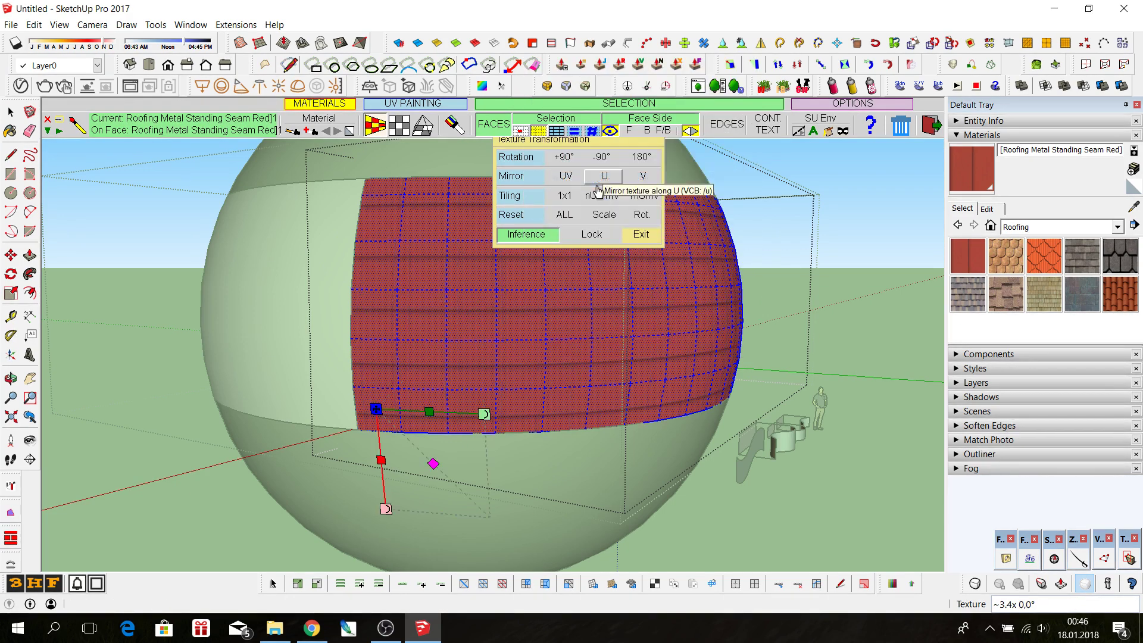
# - Enlarge the red roofing texture to about 1.51x and exit texture editing
pyautogui.scroll(-5, 255, 490)
pyautogui.scroll(-3, 370, 409)
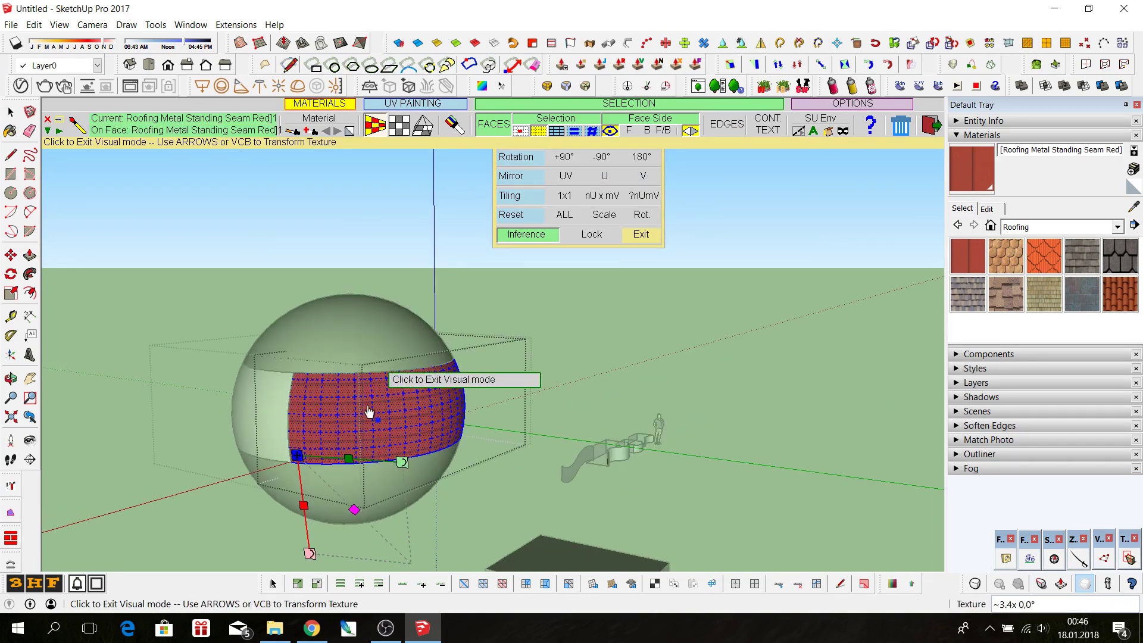
pyautogui.moveTo(370, 408); pyautogui.dragTo(234, 413, button='middle')
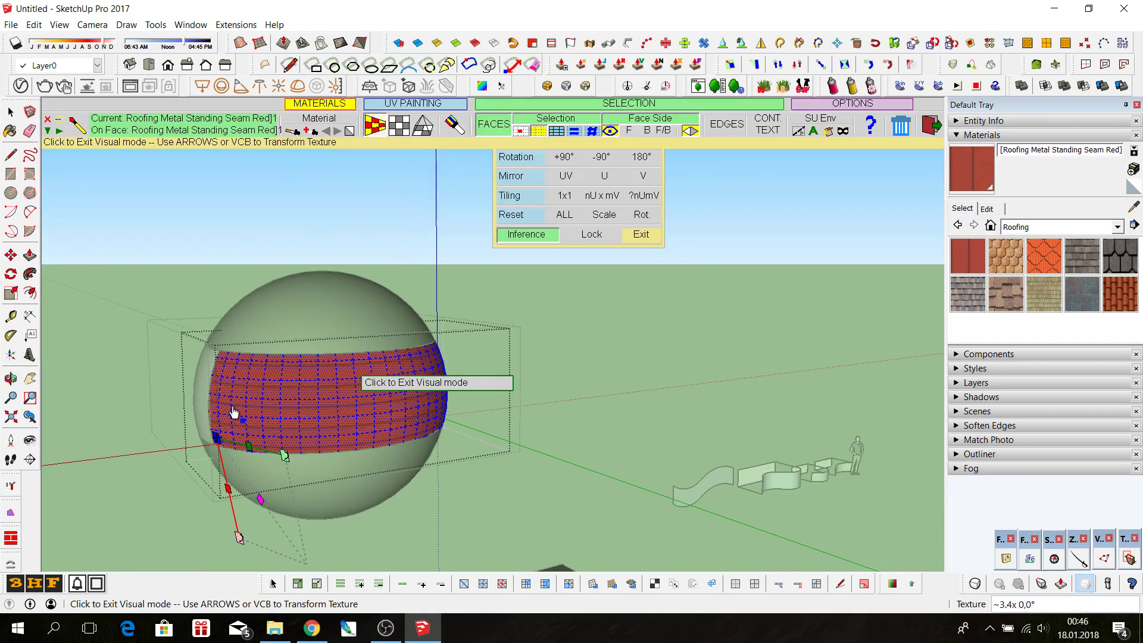
pyautogui.scroll(3, 234, 413)
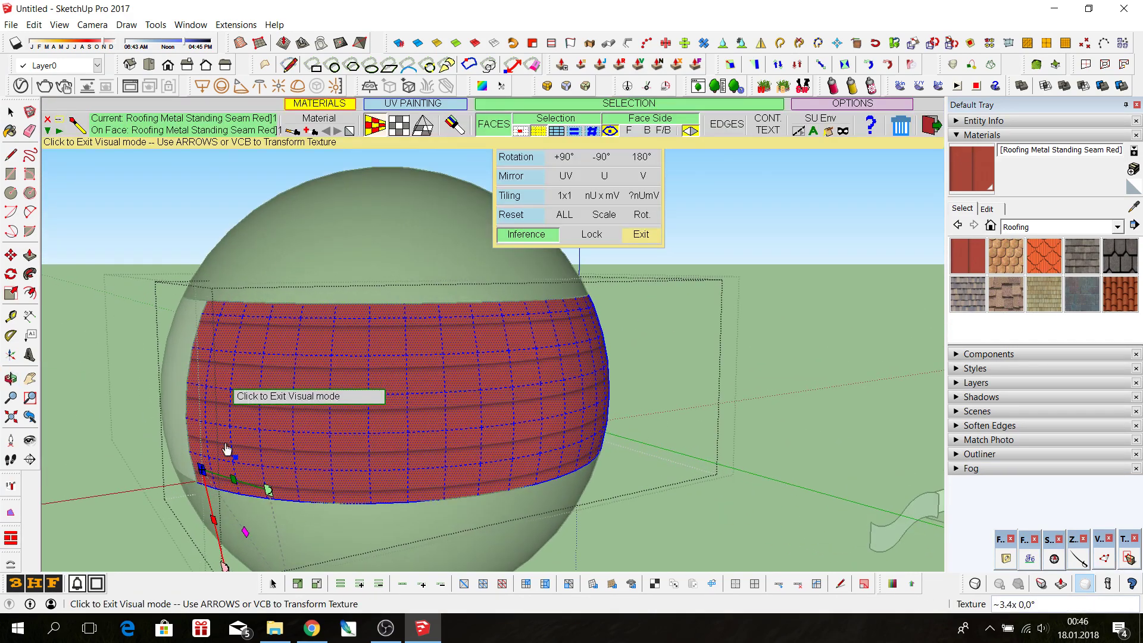
pyautogui.click(228, 452)
pyautogui.moveTo(228, 453); pyautogui.dragTo(306, 421, button='middle')
pyautogui.scroll(3, 348, 416)
pyautogui.click(348, 416)
pyautogui.scroll(-2, 327, 480)
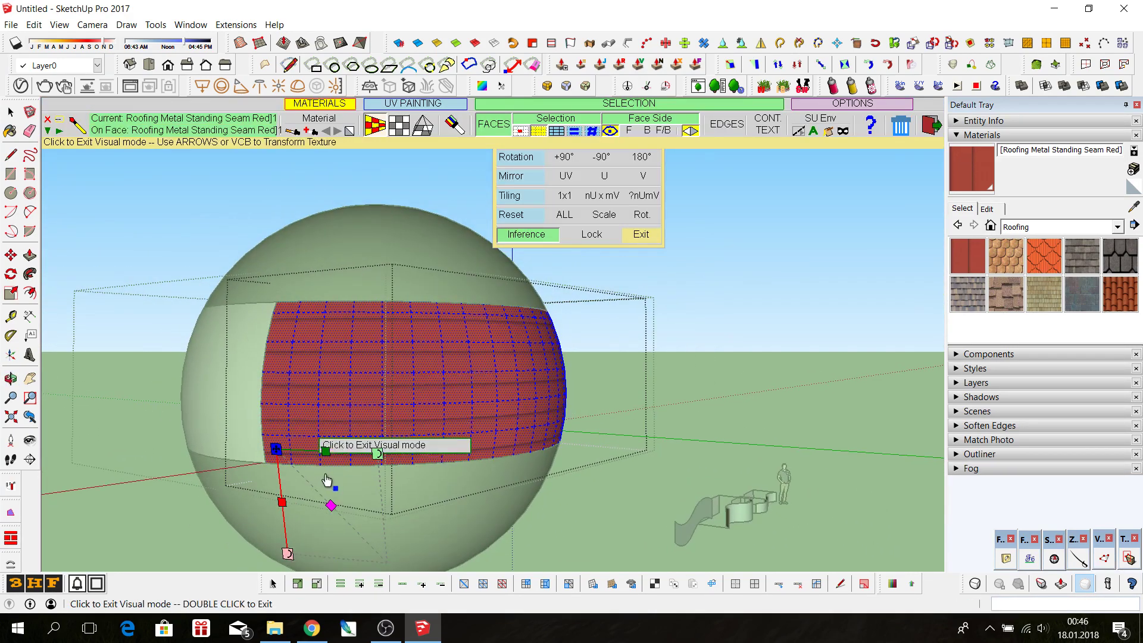
pyautogui.scroll(3, 326, 480)
pyautogui.scroll(2, 327, 518)
pyautogui.moveTo(295, 492)
pyautogui.mouseDown()
pyautogui.moveTo(310, 509)
pyautogui.moveTo(255, 456)
pyautogui.moveTo(262, 469)
pyautogui.mouseUp()
pyautogui.doubleClick(262, 469)
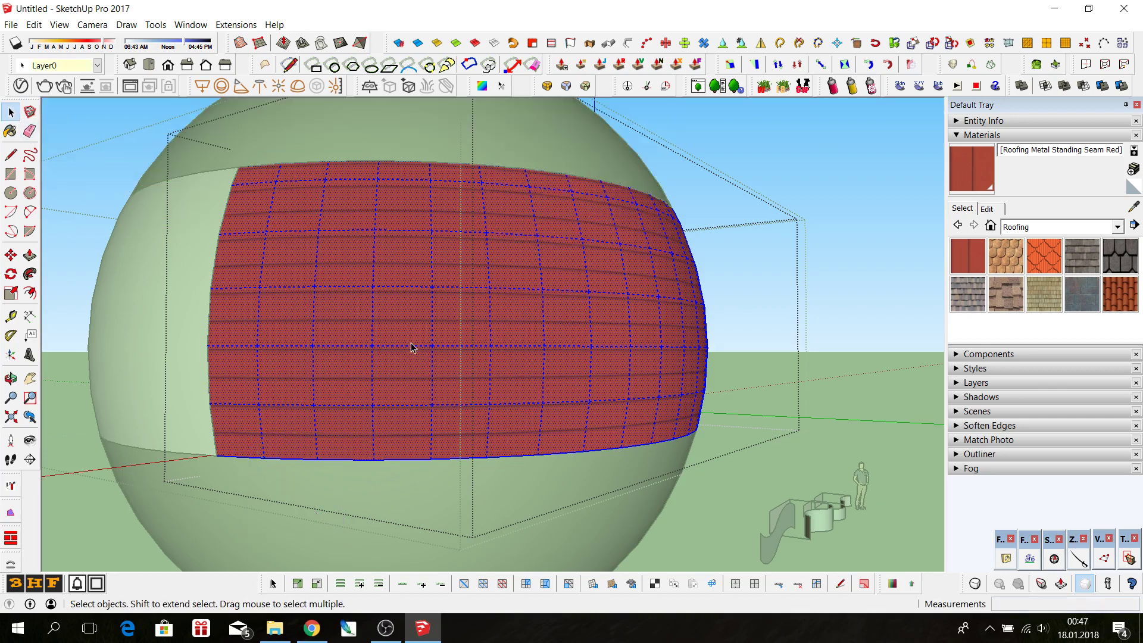
pyautogui.scroll(-3, 412, 347)
pyautogui.moveTo(573, 387); pyautogui.dragTo(395, 421, button='middle')
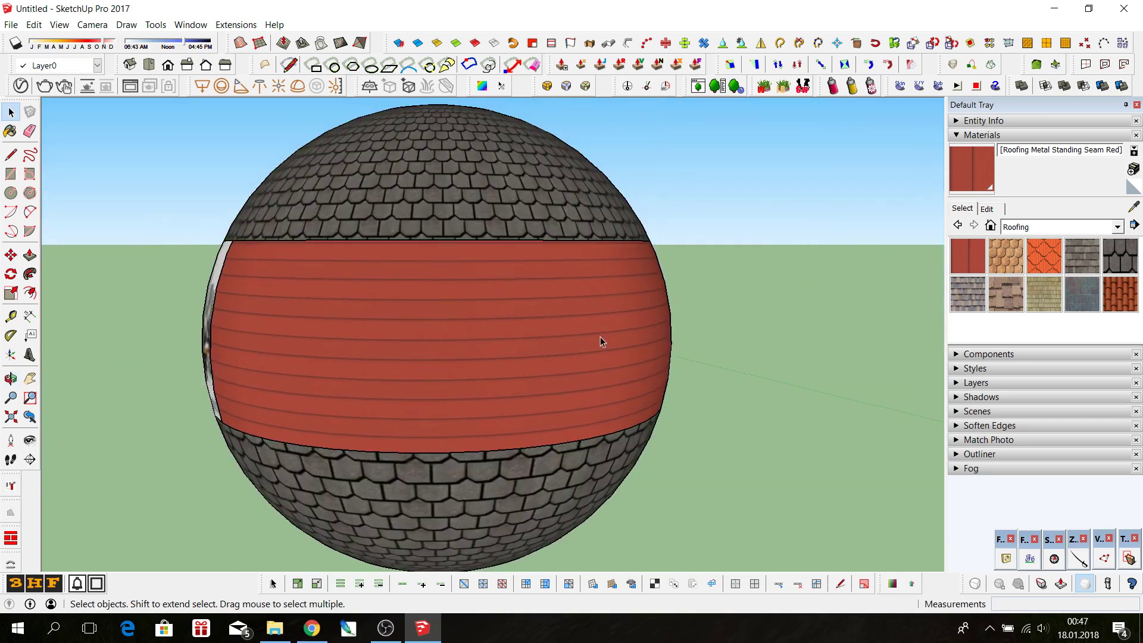
pyautogui.scroll(-3, 600, 337)
pyautogui.moveTo(572, 353)
pyautogui.mouseDown(button='middle')
pyautogui.moveTo(313, 357)
pyautogui.moveTo(449, 306)
pyautogui.moveTo(434, 390)
pyautogui.moveTo(842, 385)
pyautogui.moveTo(352, 337)
pyautogui.mouseUp(button='middle')
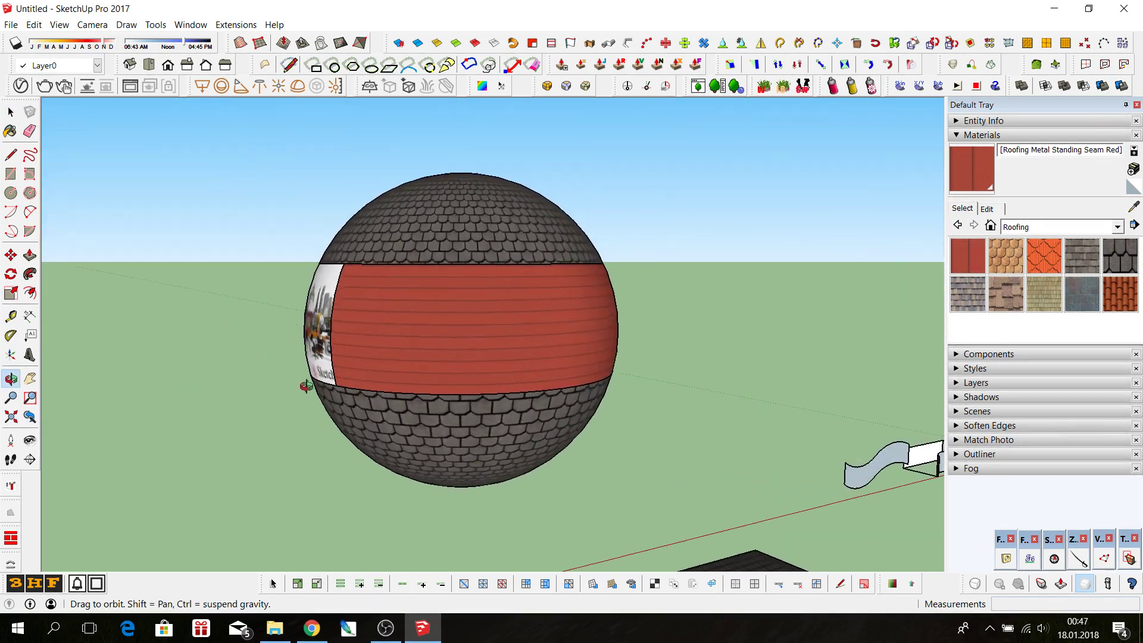
pyautogui.scroll(2, 353, 337)
pyautogui.hotkey('ctrl', 'z')
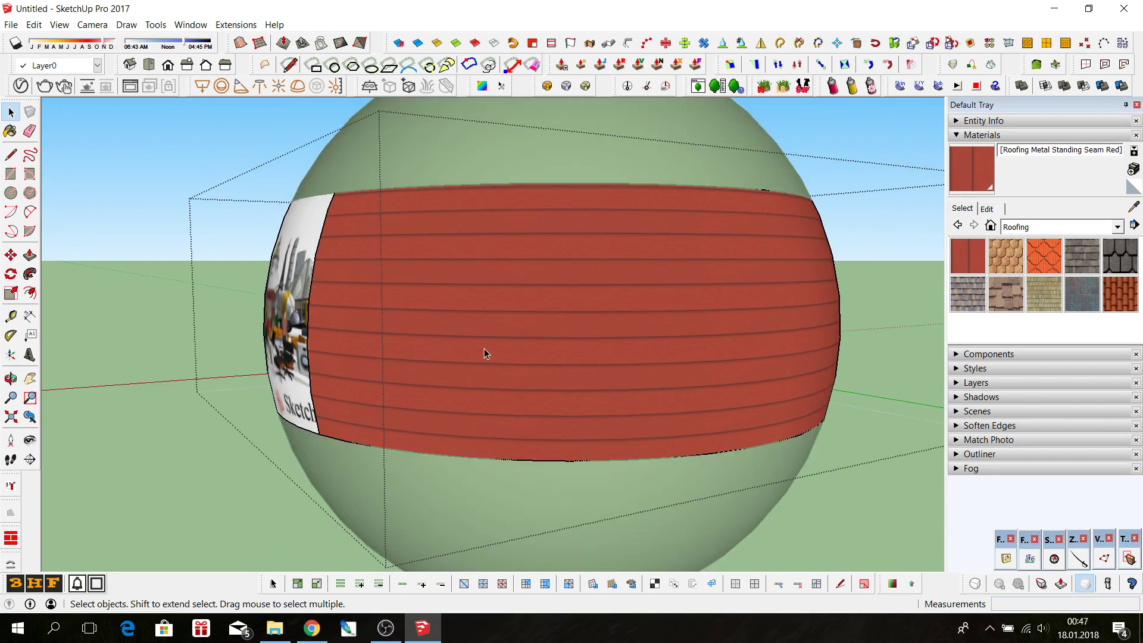
pyautogui.hotkey('ctrl', 'z')
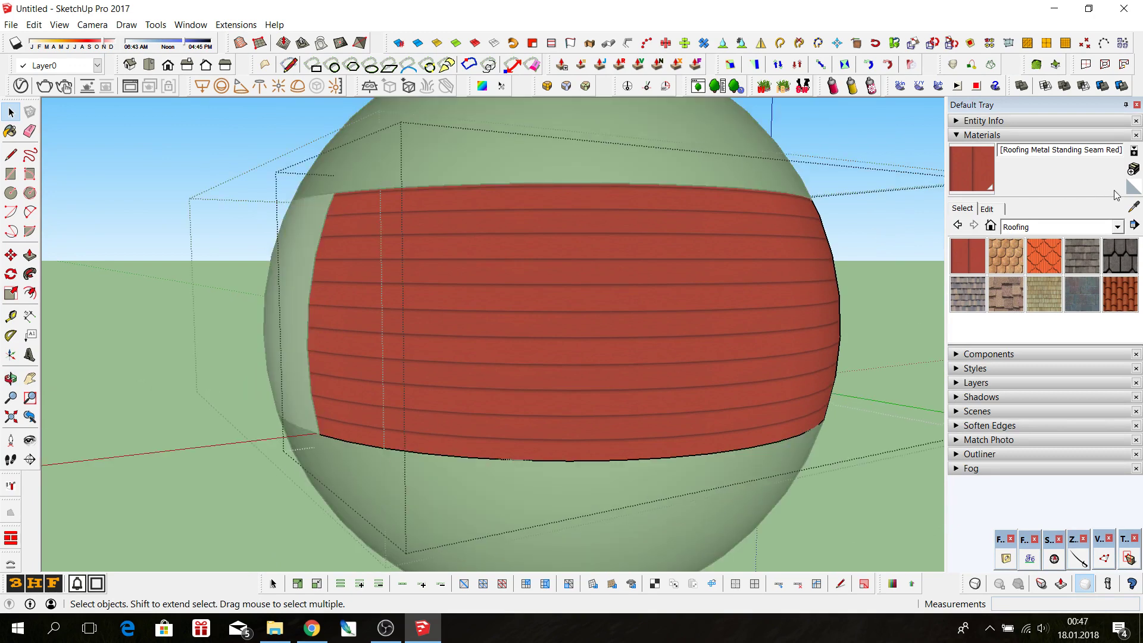
# - Paint the band with Default, then with Roofing Metal Standing Seam Red
pyautogui.click(1128, 189)
pyautogui.click(784, 307)
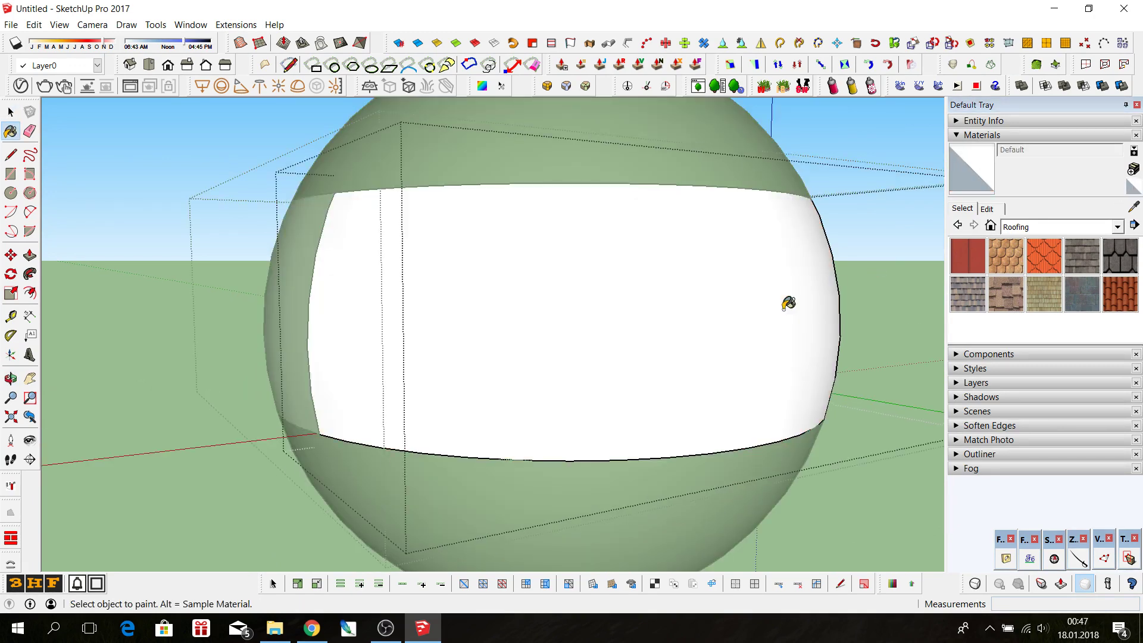
pyautogui.click(967, 256)
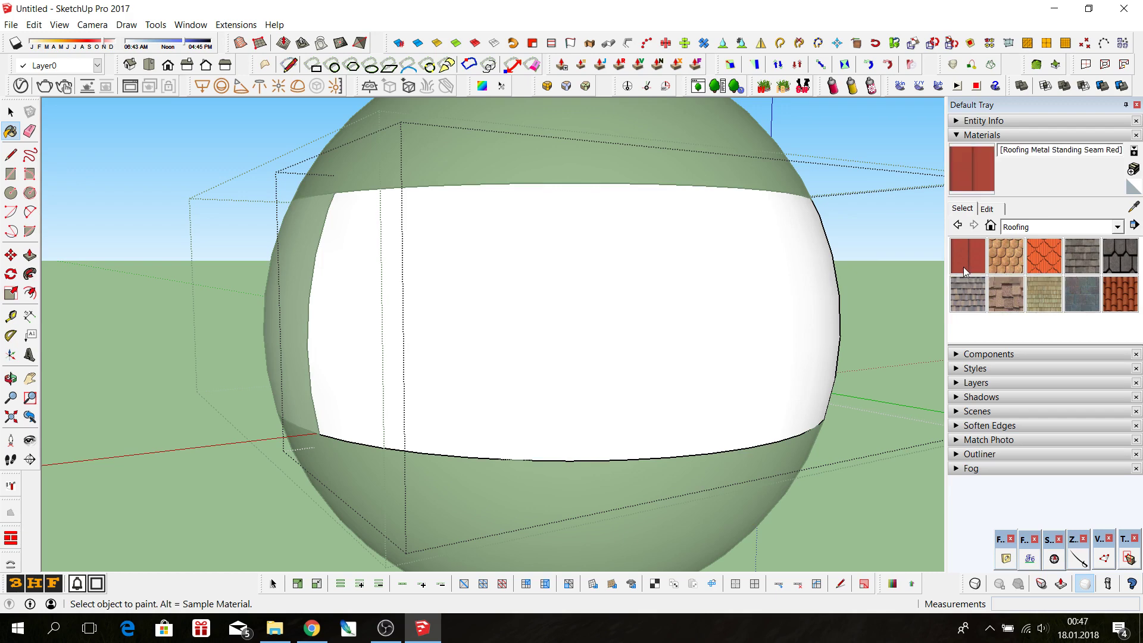
pyautogui.click(423, 358)
pyautogui.scroll(-2, 454, 332)
pyautogui.moveTo(454, 332)
pyautogui.mouseDown(button='middle')
pyautogui.moveTo(444, 426)
pyautogui.moveTo(538, 401)
pyautogui.mouseUp(button='middle')
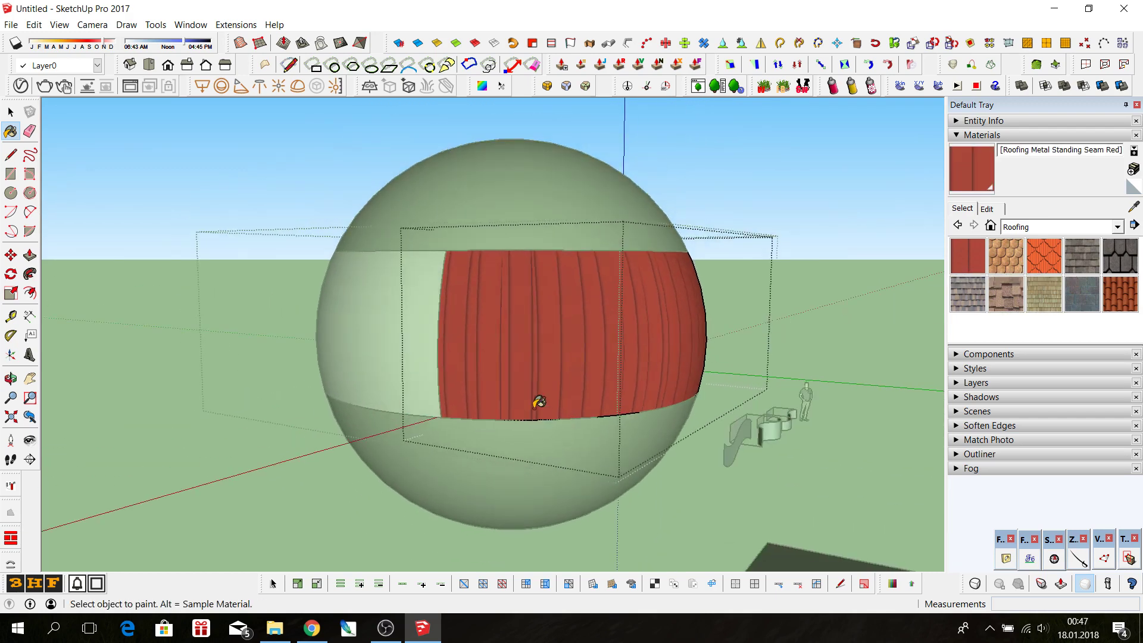
pyautogui.scroll(2, 502, 390)
pyautogui.scroll(2, 504, 398)
pyautogui.press('space')
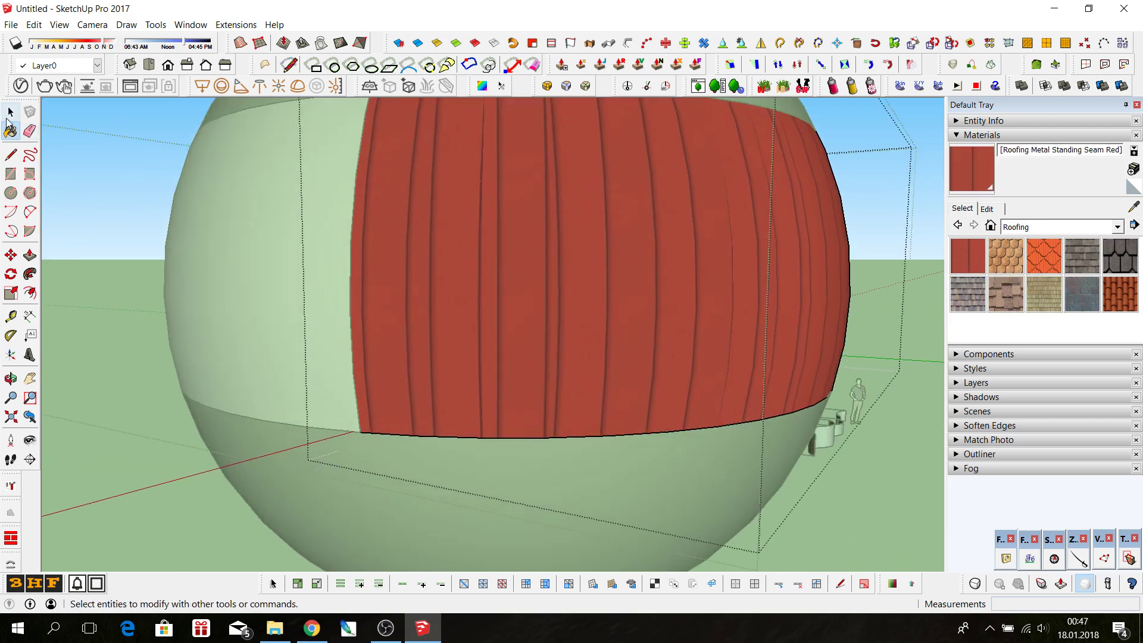
pyautogui.click(655, 584)
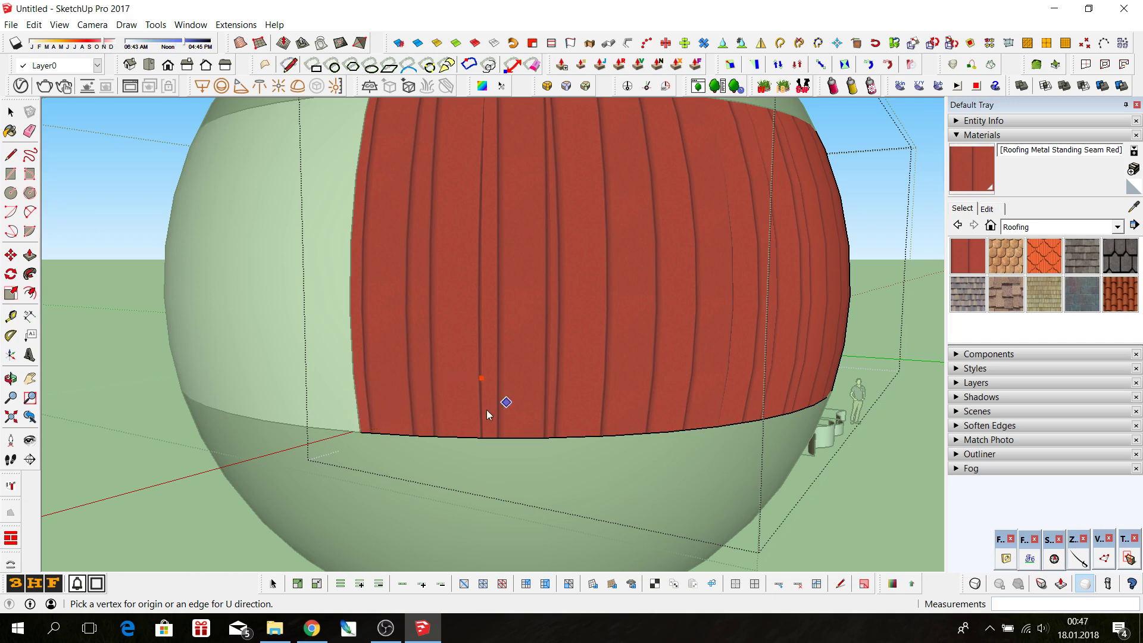
pyautogui.scroll(2, 355, 429)
pyautogui.click(364, 411)
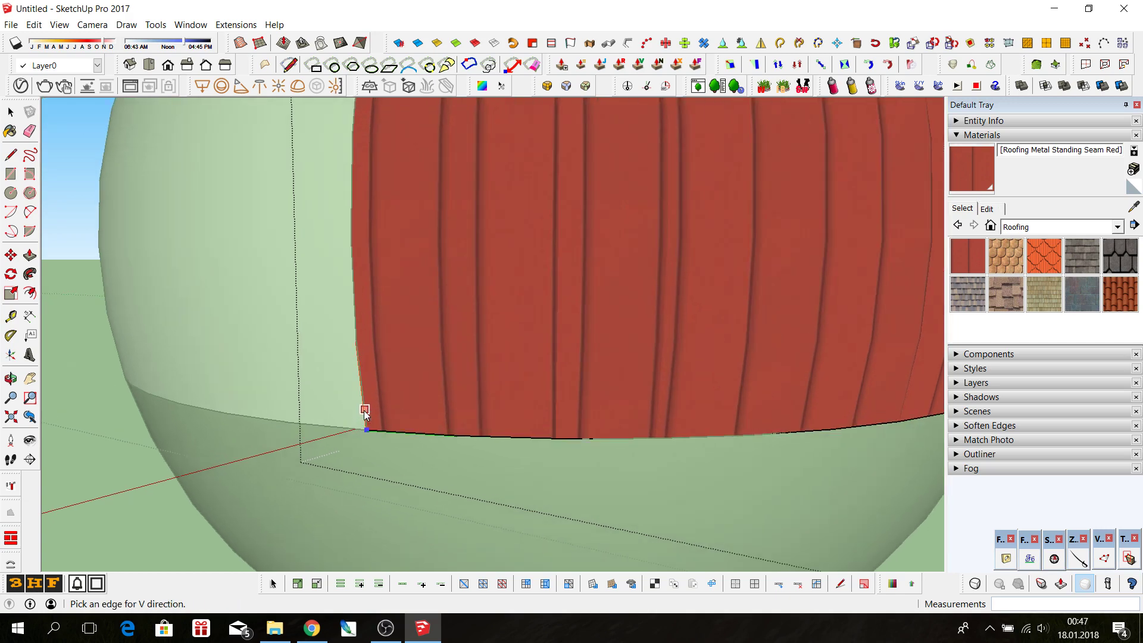
pyautogui.scroll(1, 360, 423)
pyautogui.scroll(1, 369, 428)
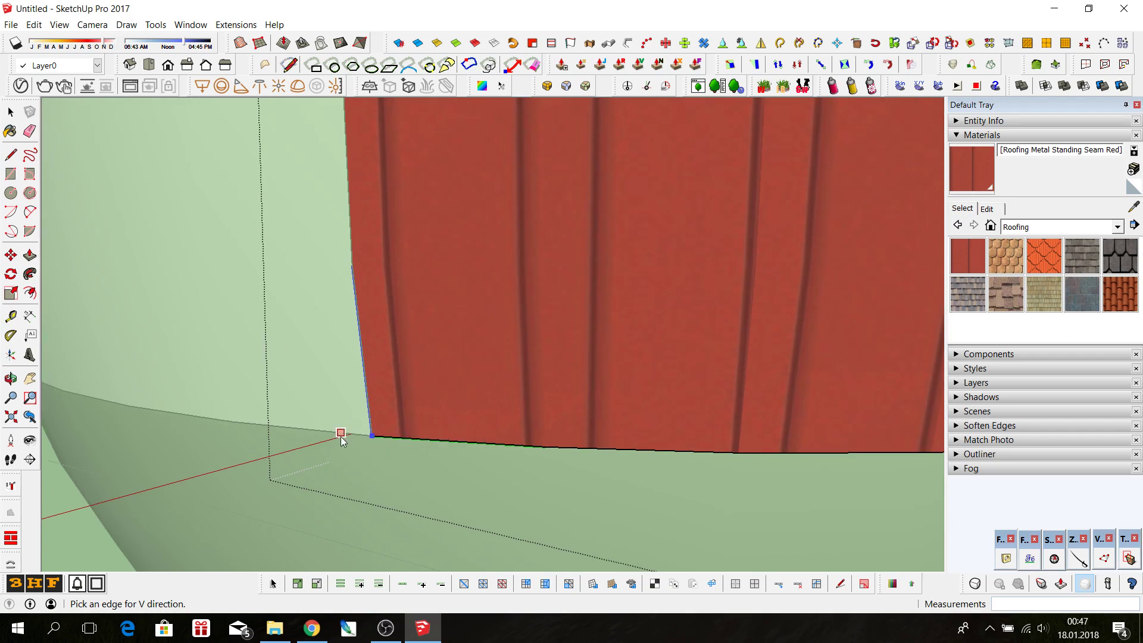
pyautogui.scroll(-3, 337, 430)
pyautogui.scroll(-1, 331, 427)
pyautogui.scroll(-2, 358, 466)
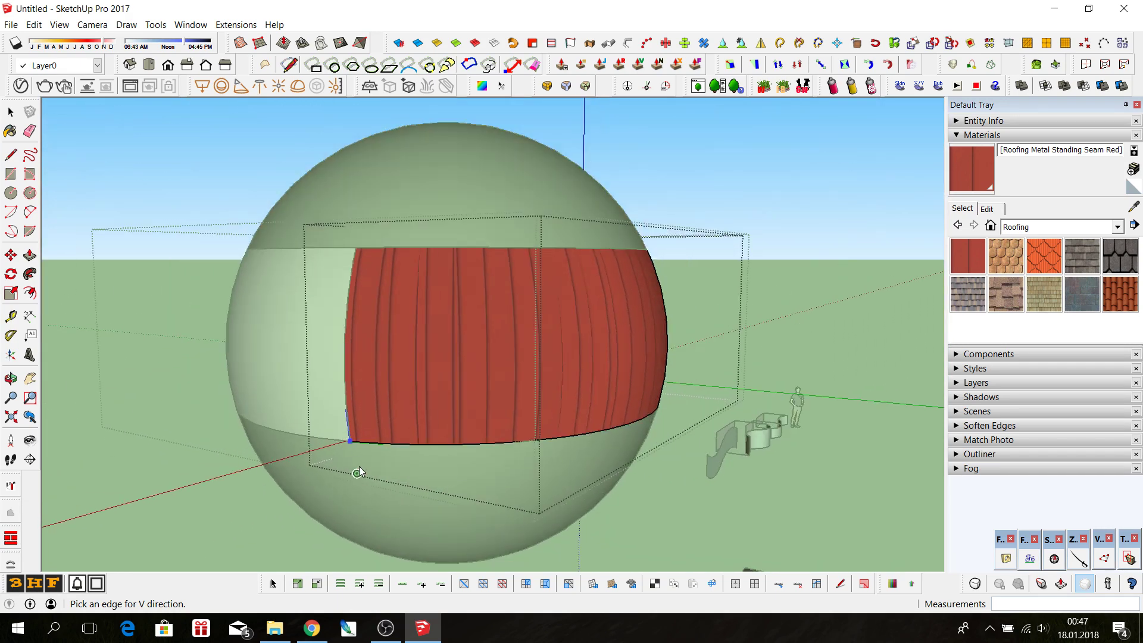
pyautogui.click(9, 111)
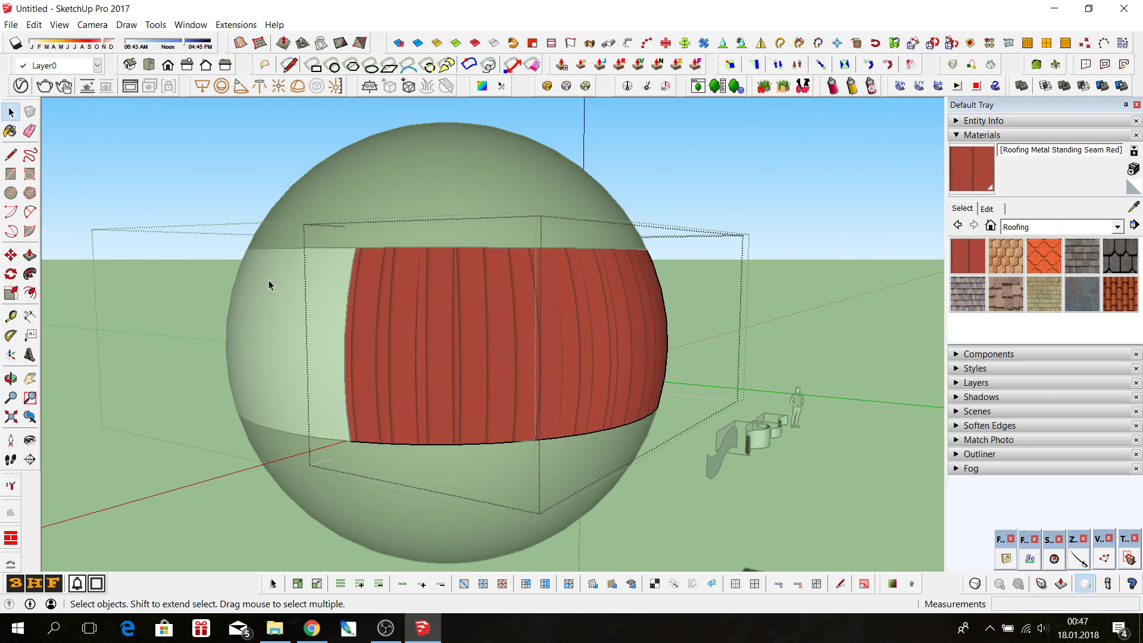
pyautogui.click(489, 382)
pyautogui.scroll(2, 369, 241)
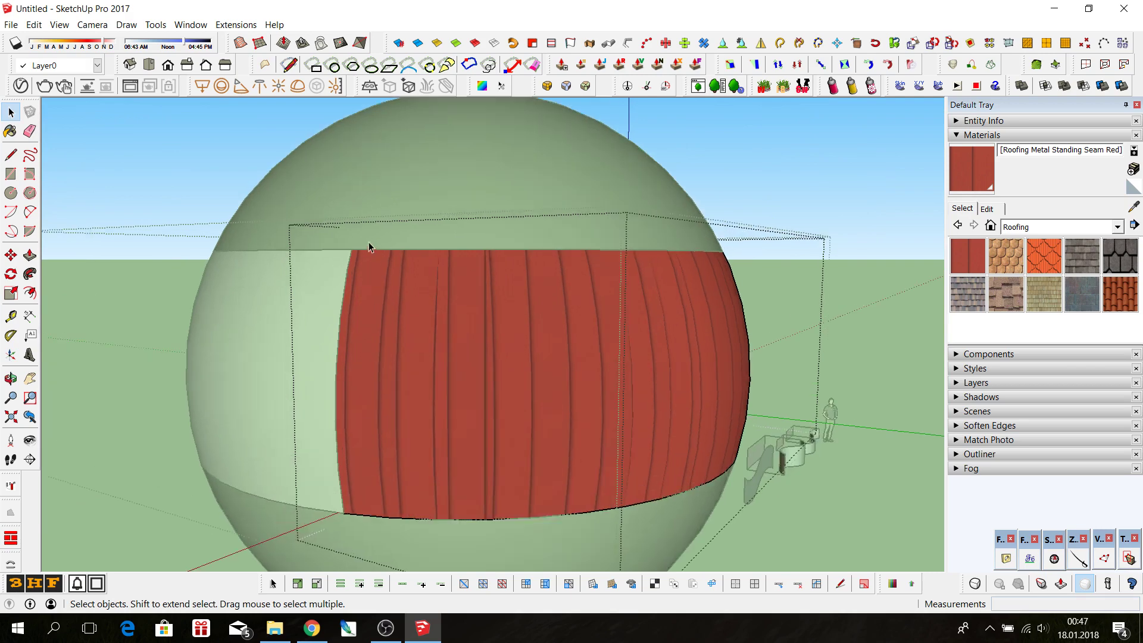
pyautogui.scroll(1, 377, 250)
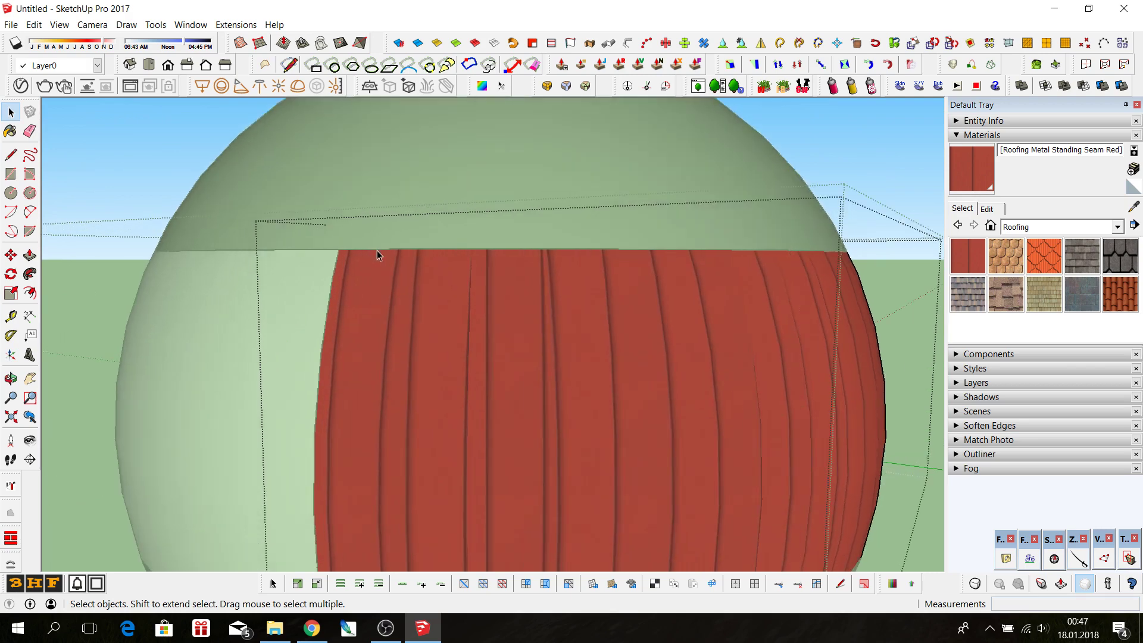
# - Pin the red roofing texture's origin and U/V edges so its seams run horizontally
pyautogui.doubleClick(486, 438)
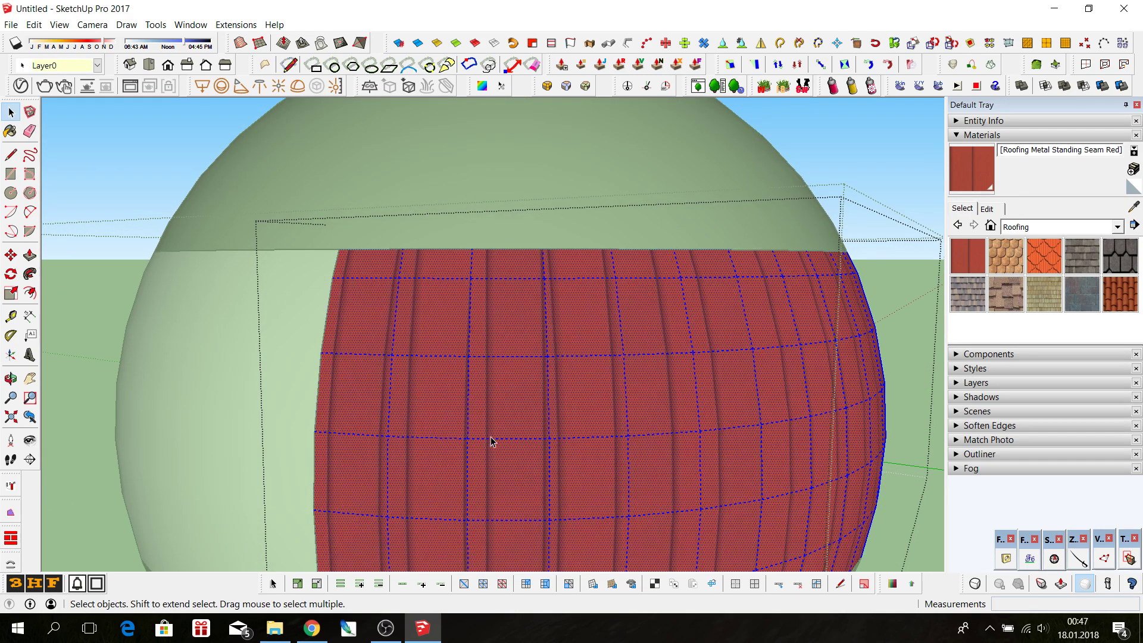
pyautogui.click(656, 582)
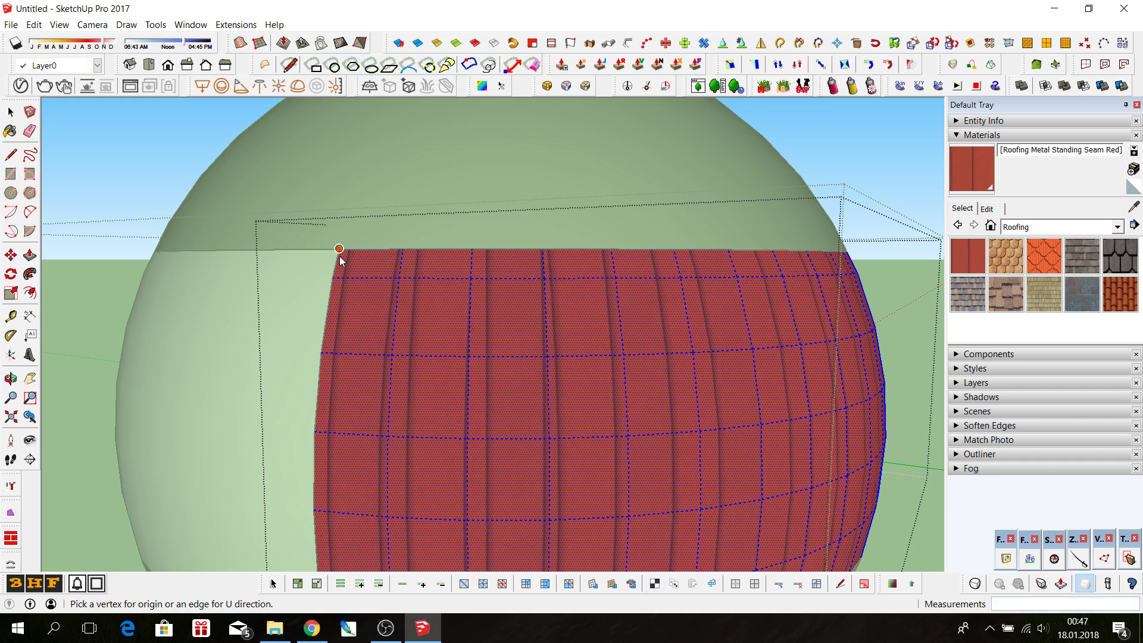
pyautogui.scroll(2, 340, 254)
pyautogui.scroll(1, 339, 253)
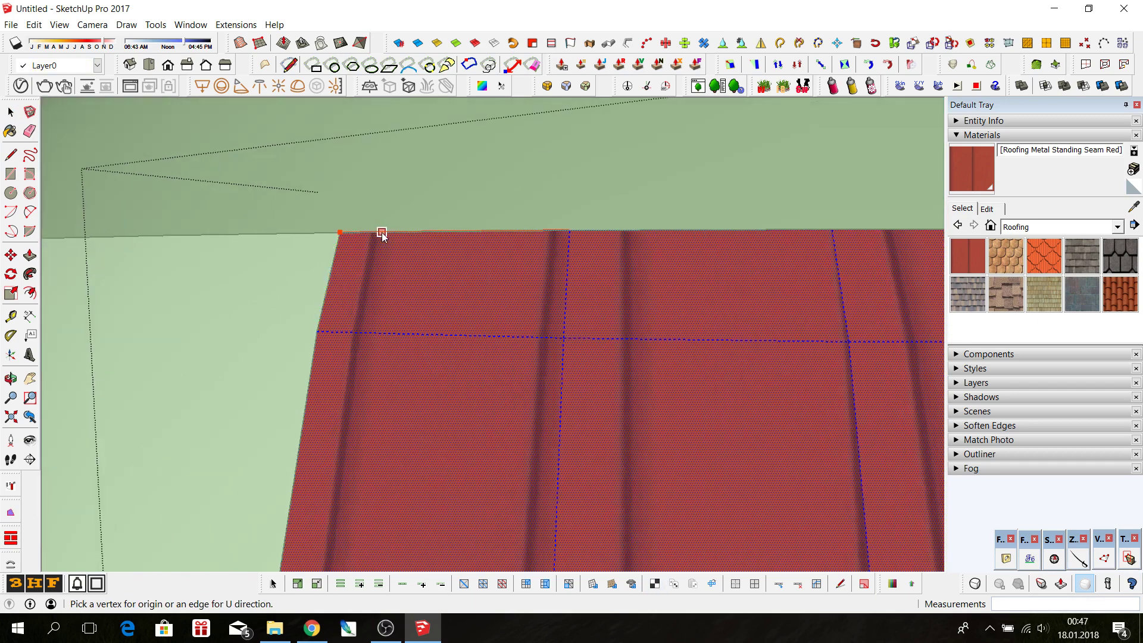
pyautogui.click(334, 264)
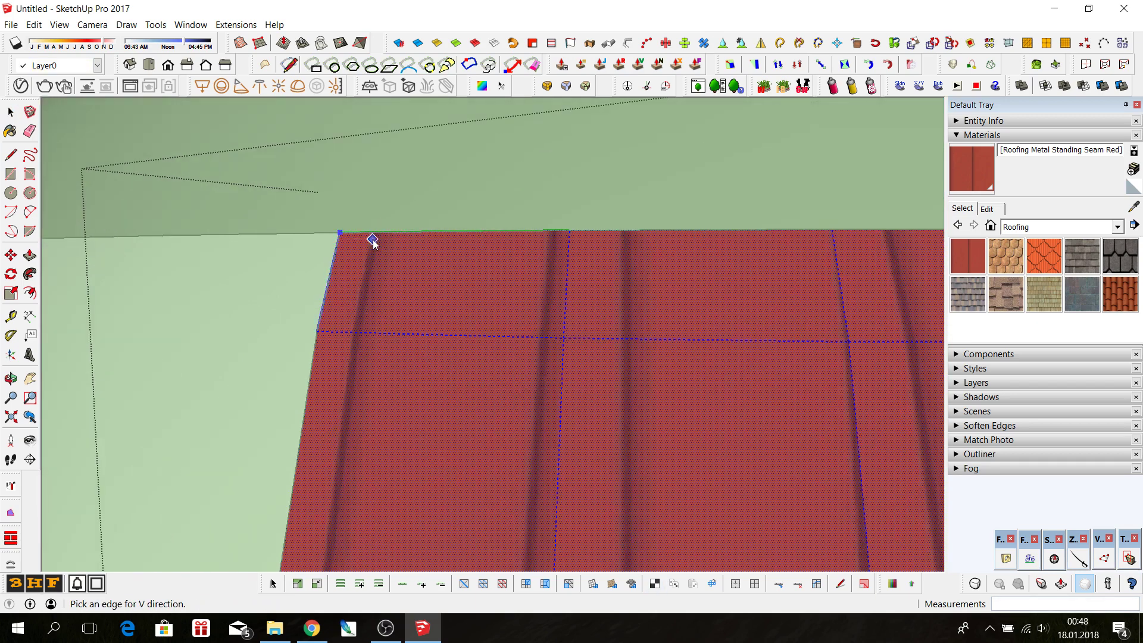
pyautogui.click(379, 231)
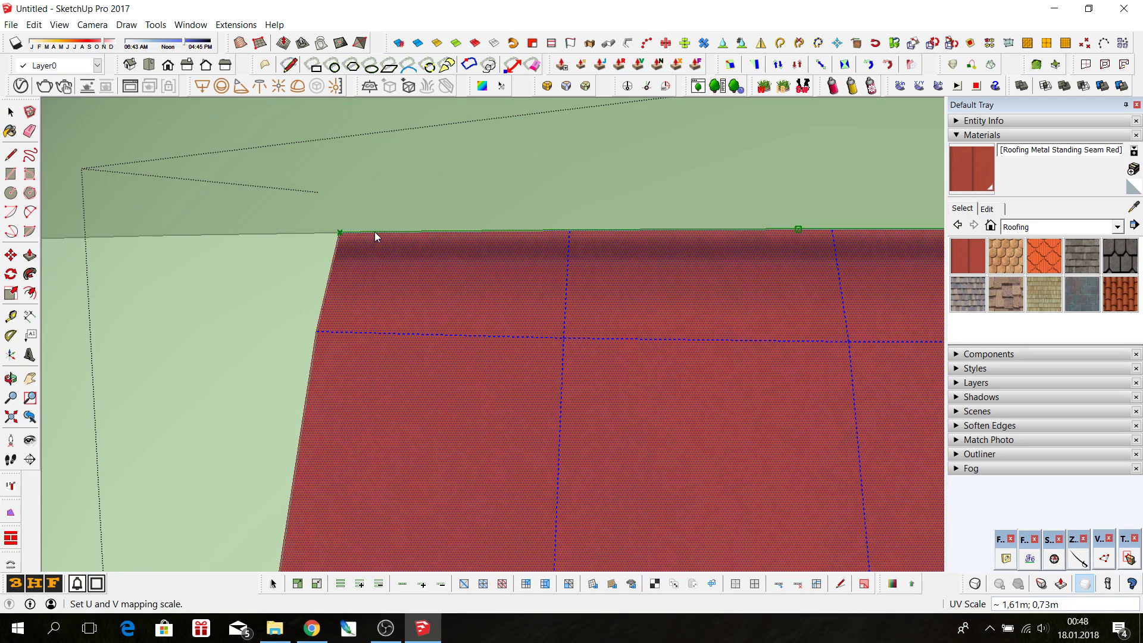
# - Try roofing texture scales of 0,18m and 0,35m, then drag the seam spacing to about 0,30m
pyautogui.scroll(-1, 297, 262)
pyautogui.scroll(-1, 321, 244)
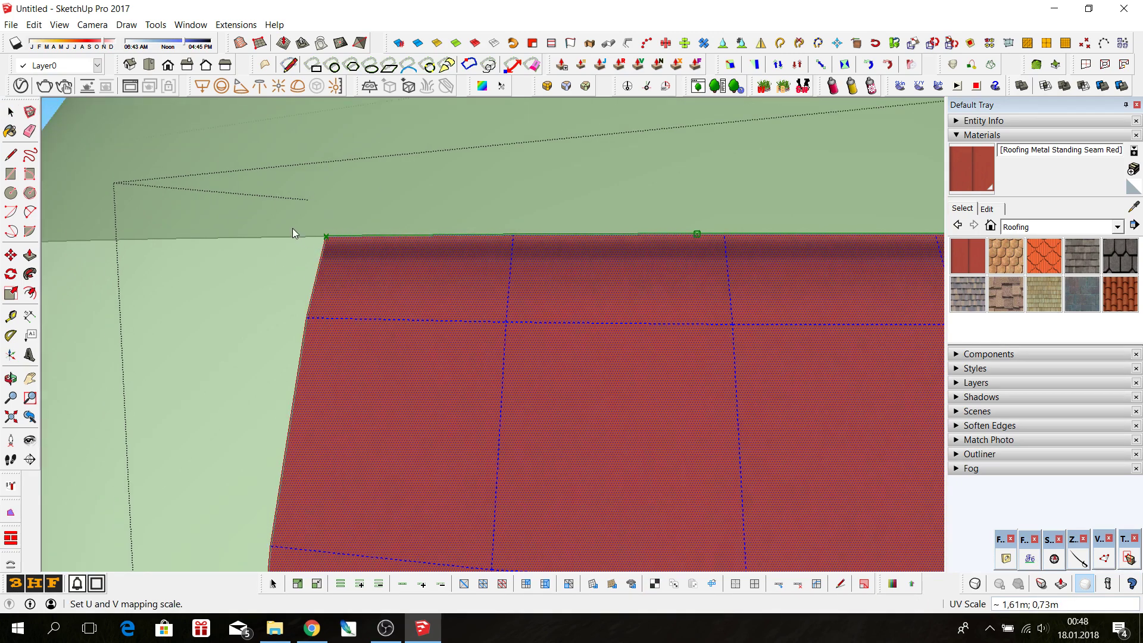
pyautogui.scroll(-2, 292, 233)
pyautogui.scroll(-2, 291, 232)
pyautogui.scroll(-2, 292, 233)
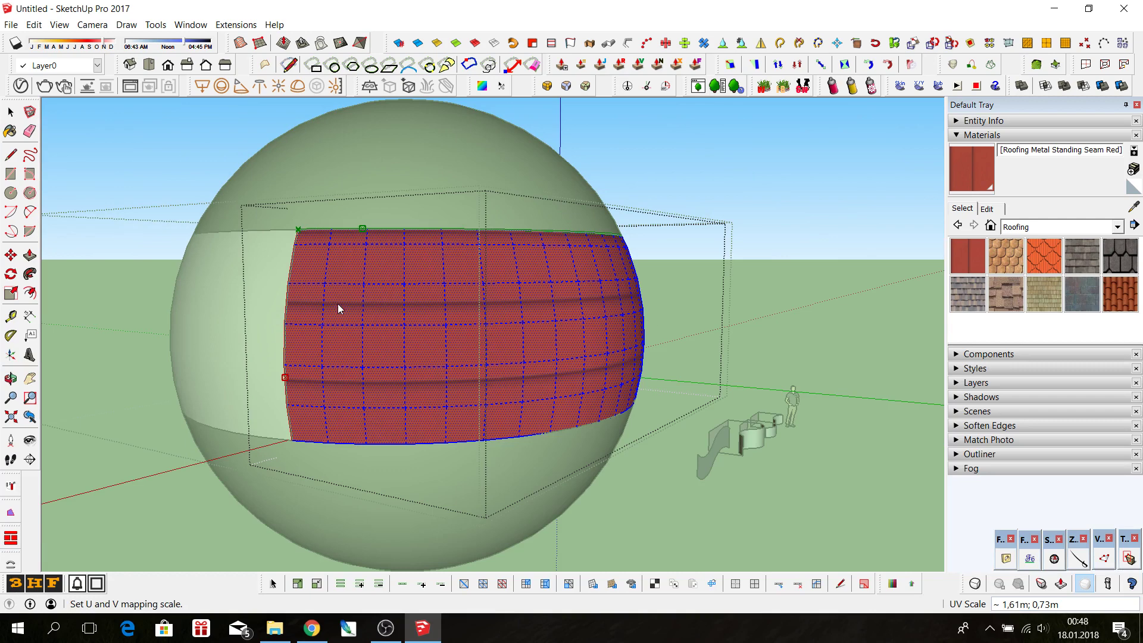
pyautogui.moveTo(456, 334)
pyautogui.mouseDown(button='middle')
pyautogui.moveTo(289, 329)
pyautogui.moveTo(515, 341)
pyautogui.mouseUp(button='middle')
pyautogui.scroll(1, 375, 262)
pyautogui.scroll(2, 416, 270)
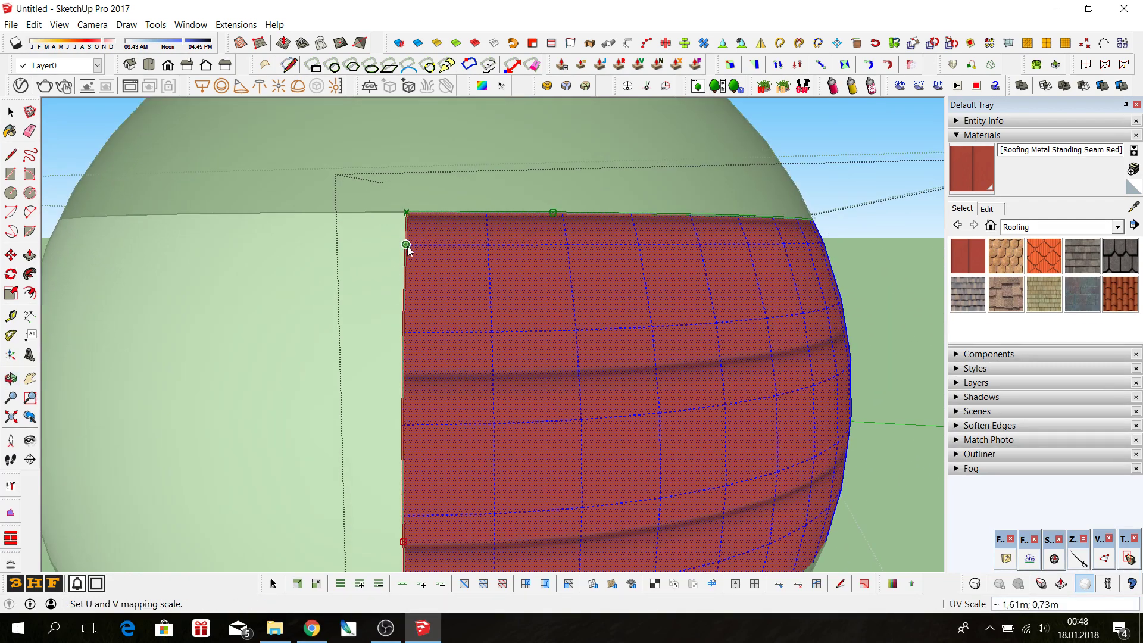
pyautogui.write('0,18')
pyautogui.press('Return')
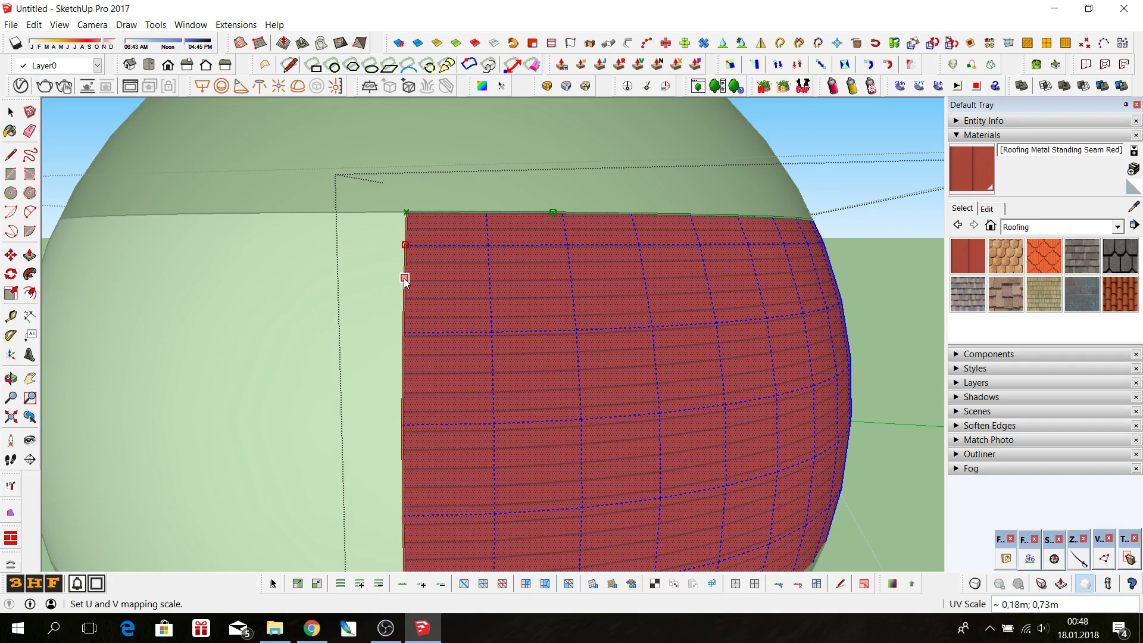
pyautogui.write('0,35')
pyautogui.press('Return')
pyautogui.moveTo(407, 310); pyautogui.dragTo(407, 407)
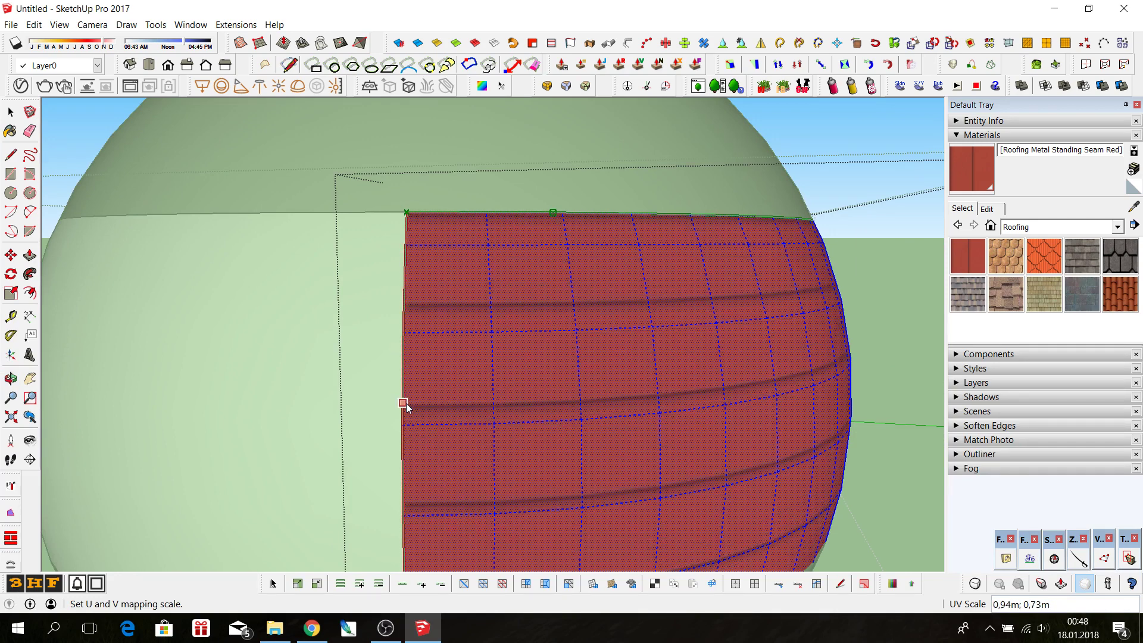
pyautogui.moveTo(405, 270); pyautogui.dragTo(406, 269)
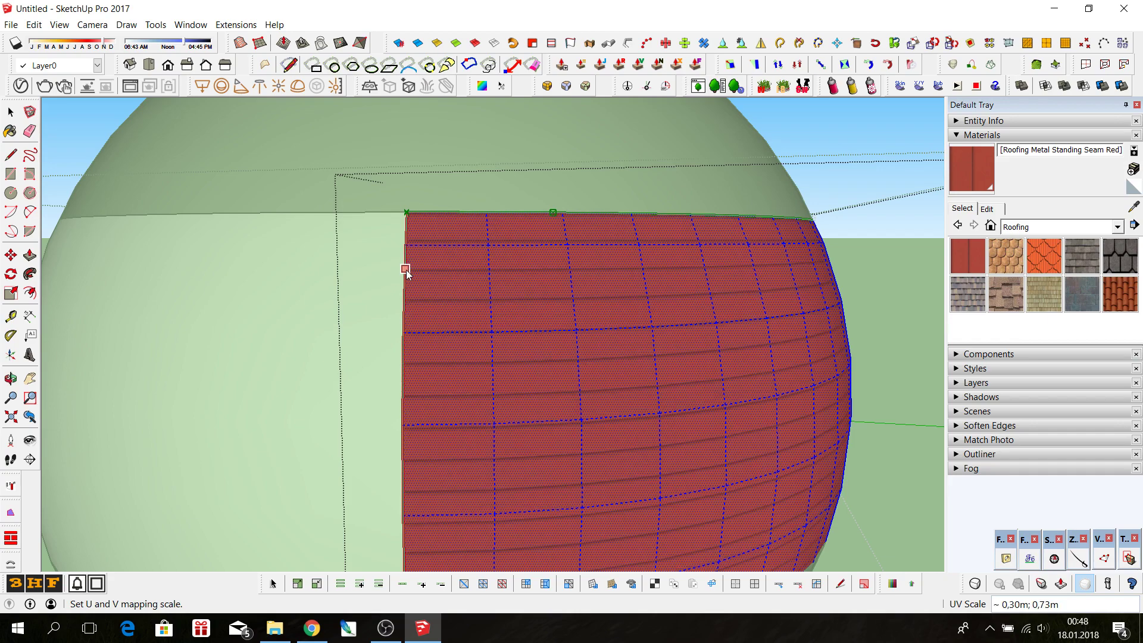
# - Reset the roofing texture to its 0,61m material size and finish positioning it
pyautogui.moveTo(408, 326)
pyautogui.mouseDown(button='middle')
pyautogui.moveTo(183, 325)
pyautogui.moveTo(223, 326)
pyautogui.mouseUp(button='middle')
pyautogui.rightClick(324, 270)
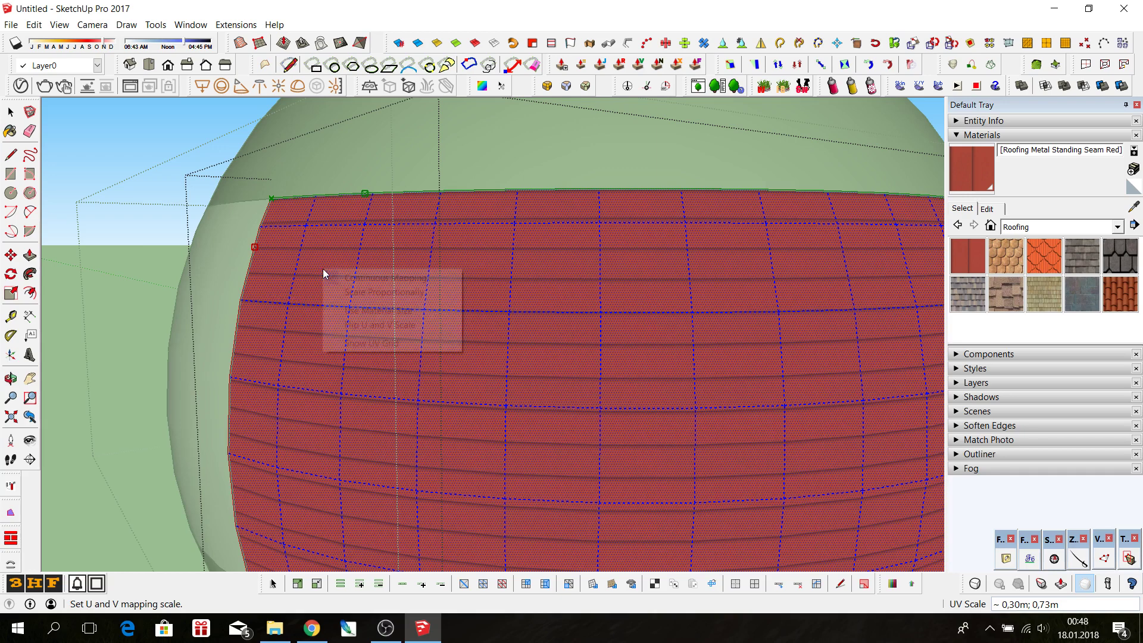
pyautogui.click(374, 310)
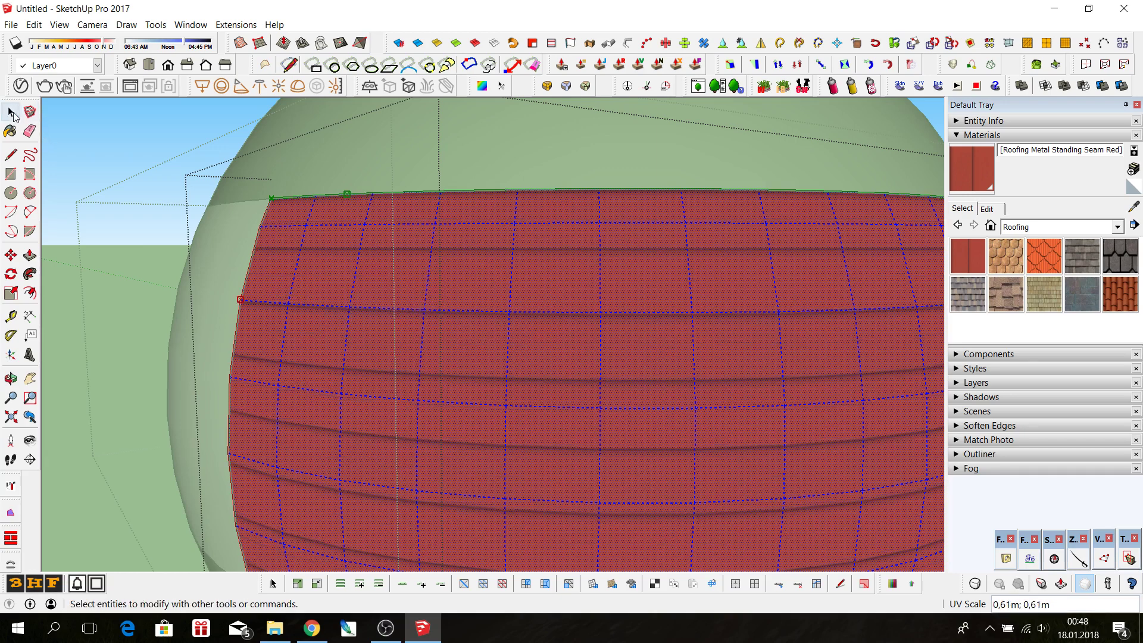
pyautogui.click(11, 111)
# - Set the standing-seam roofing texture width to 0,20m in the material's Edit settings
pyautogui.scroll(-5, 334, 242)
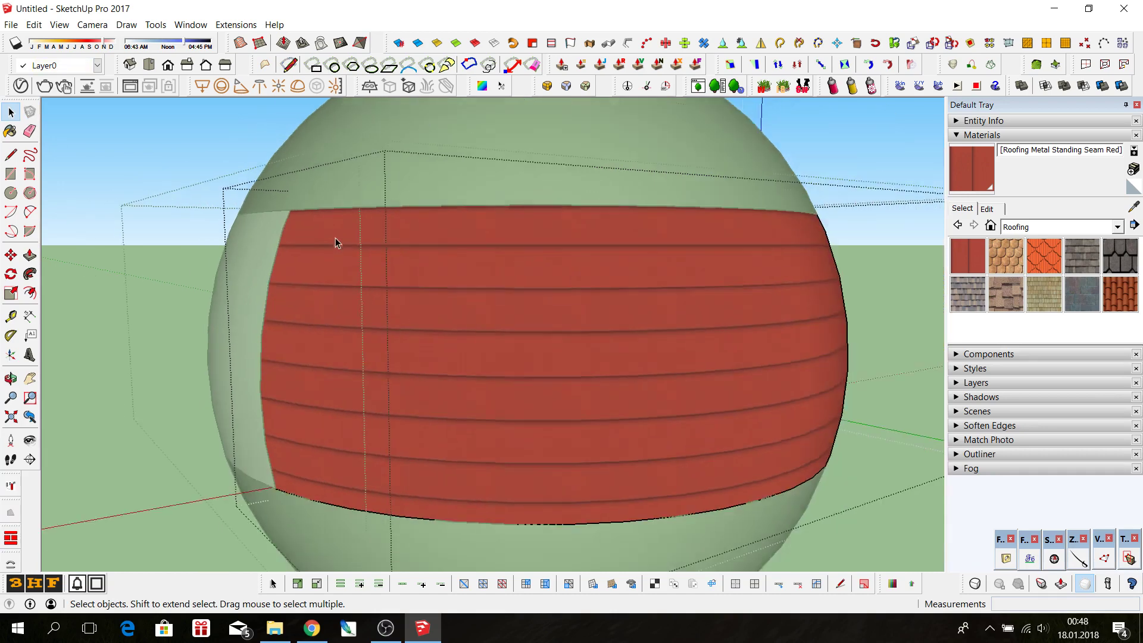
pyautogui.scroll(-3, 344, 234)
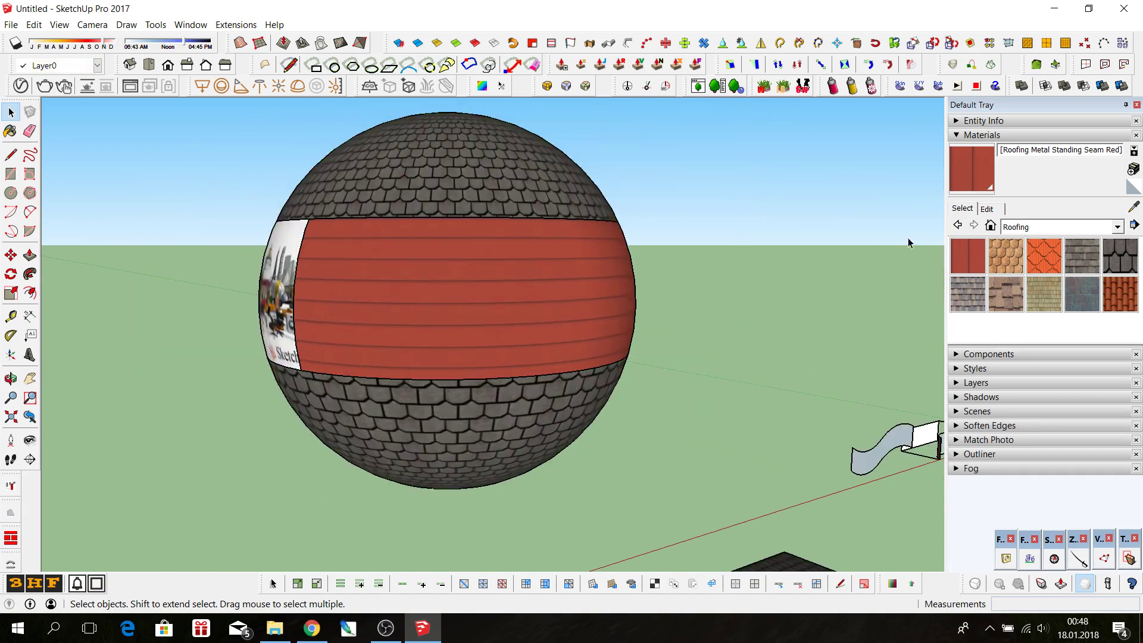
pyautogui.click(997, 209)
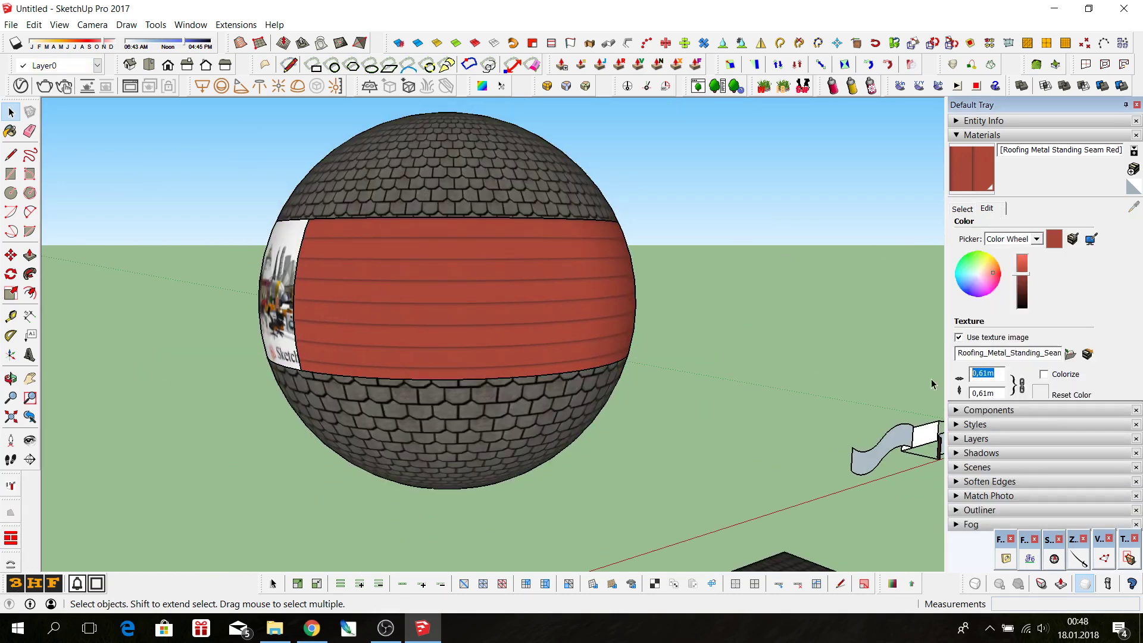
pyautogui.write('0,2')
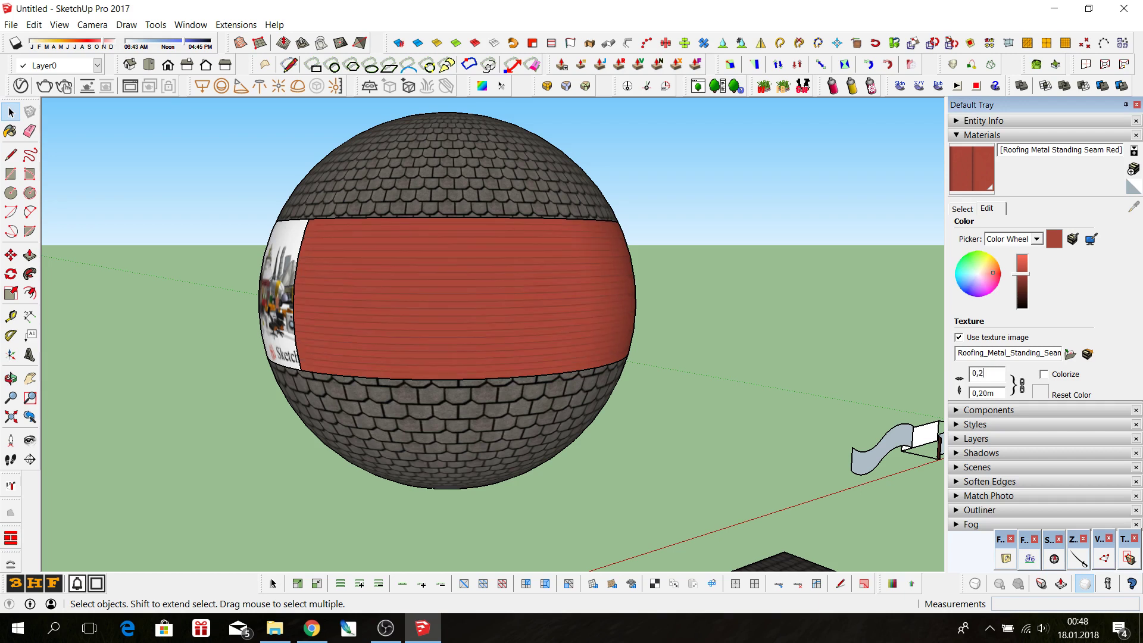
pyautogui.click(968, 205)
# - Orbit and zoom around the sphere to inspect the Sketchup Cafe band and finer roofing seams
pyautogui.moveTo(508, 355)
pyautogui.mouseDown(button='middle')
pyautogui.moveTo(64, 340)
pyautogui.moveTo(243, 225)
pyautogui.moveTo(236, 431)
pyautogui.moveTo(635, 357)
pyautogui.moveTo(635, 316)
pyautogui.mouseUp(button='middle')
pyautogui.moveTo(399, 383)
pyautogui.mouseDown(button='middle')
pyautogui.moveTo(798, 459)
pyautogui.moveTo(818, 431)
pyautogui.moveTo(594, 430)
pyautogui.moveTo(783, 451)
pyautogui.mouseUp(button='middle')
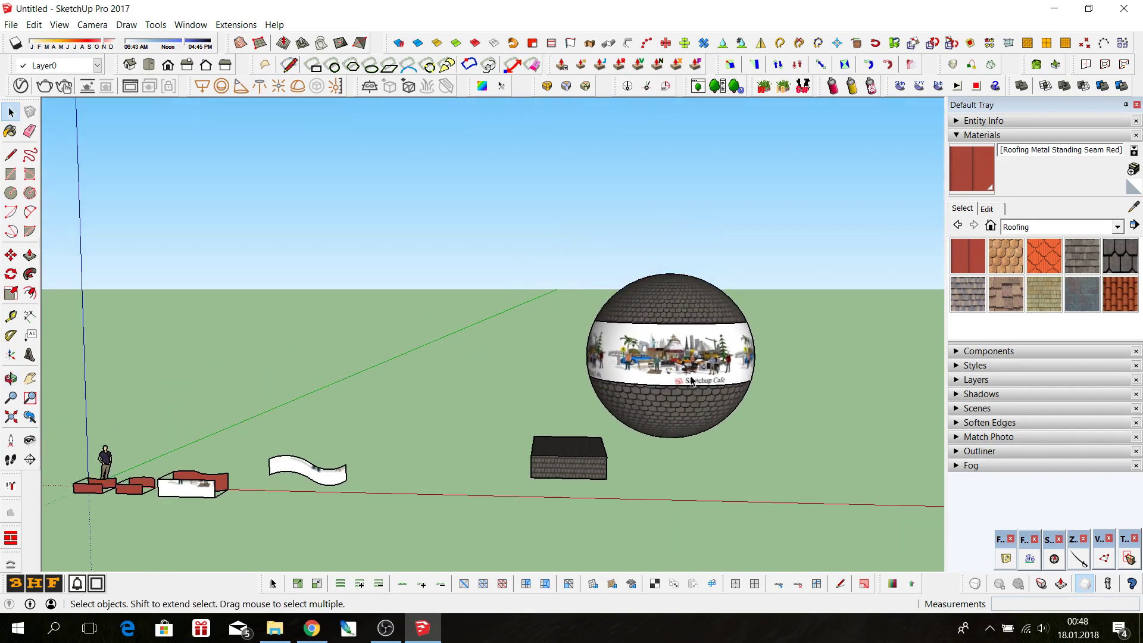
pyautogui.scroll(2, 692, 377)
pyautogui.scroll(2, 697, 373)
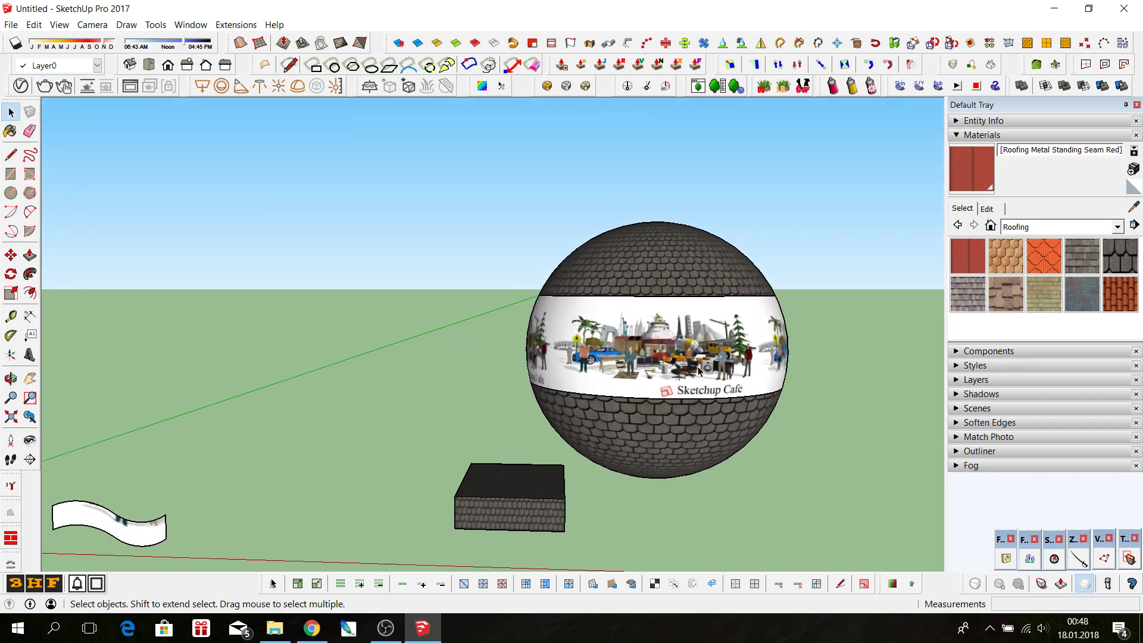
pyautogui.moveTo(700, 370); pyautogui.dragTo(722, 391, button='middle')
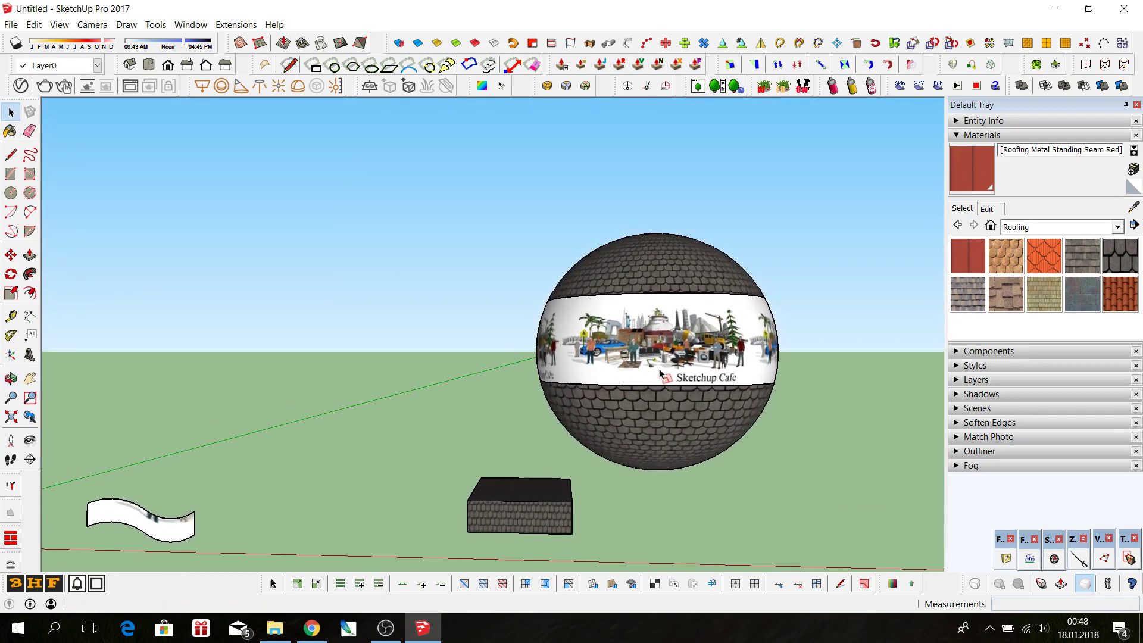
pyautogui.scroll(-1, 722, 391)
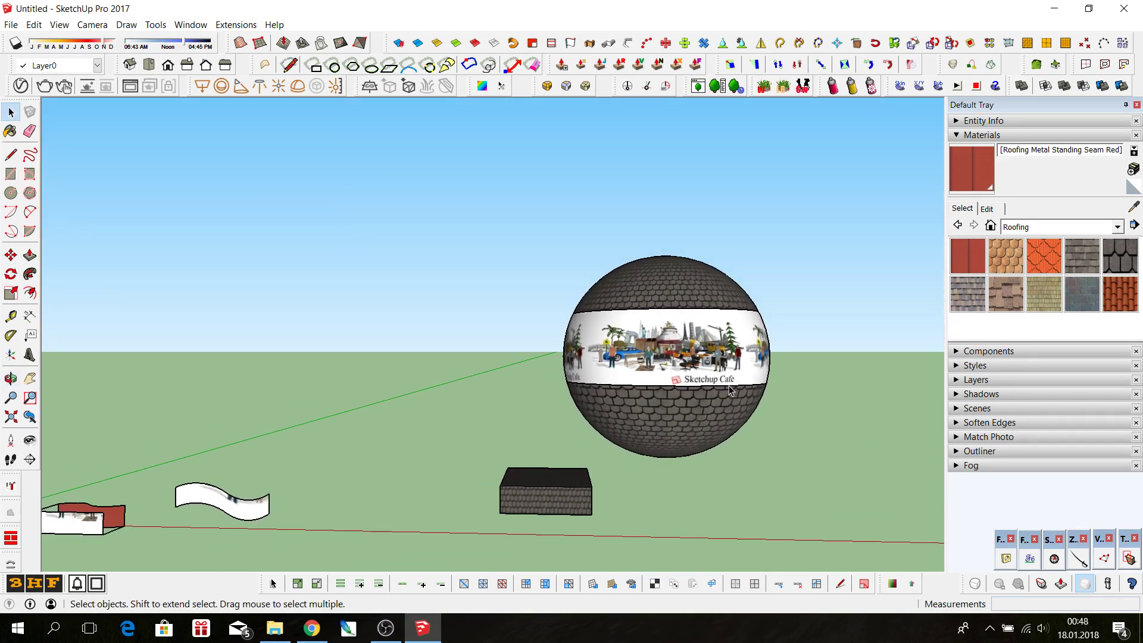